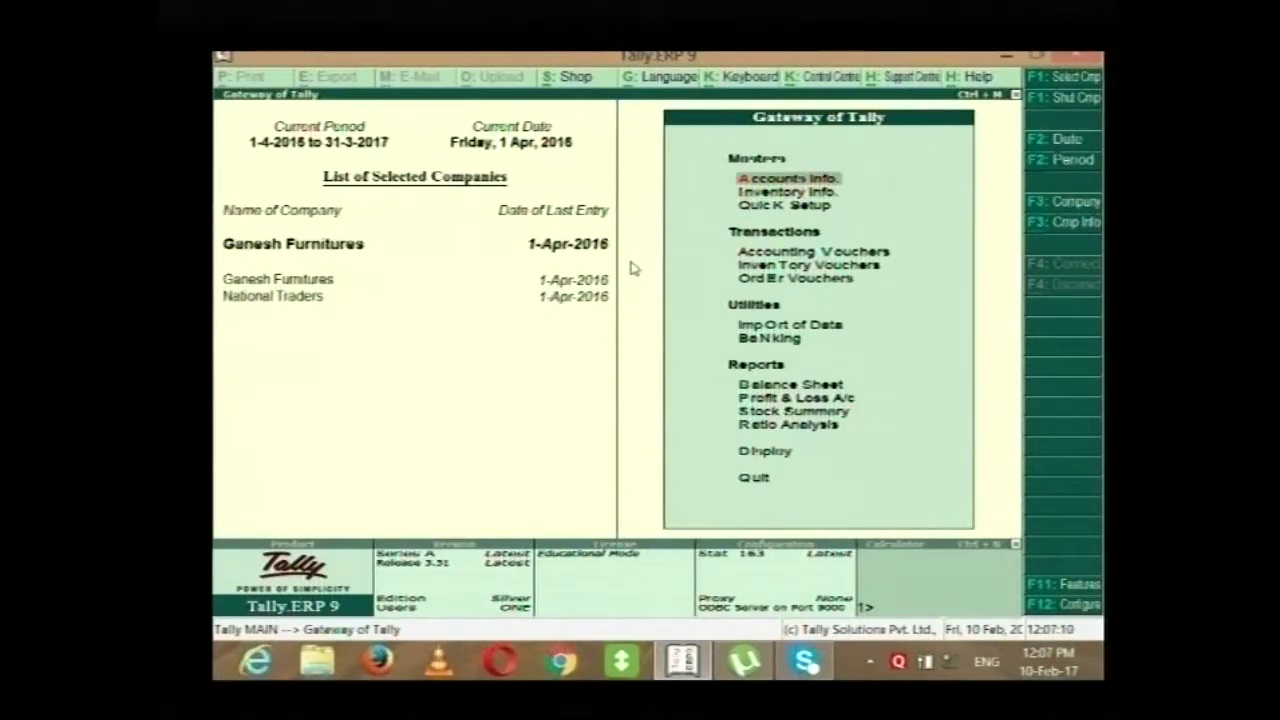
key("Down")
key("Down")
key("Down")
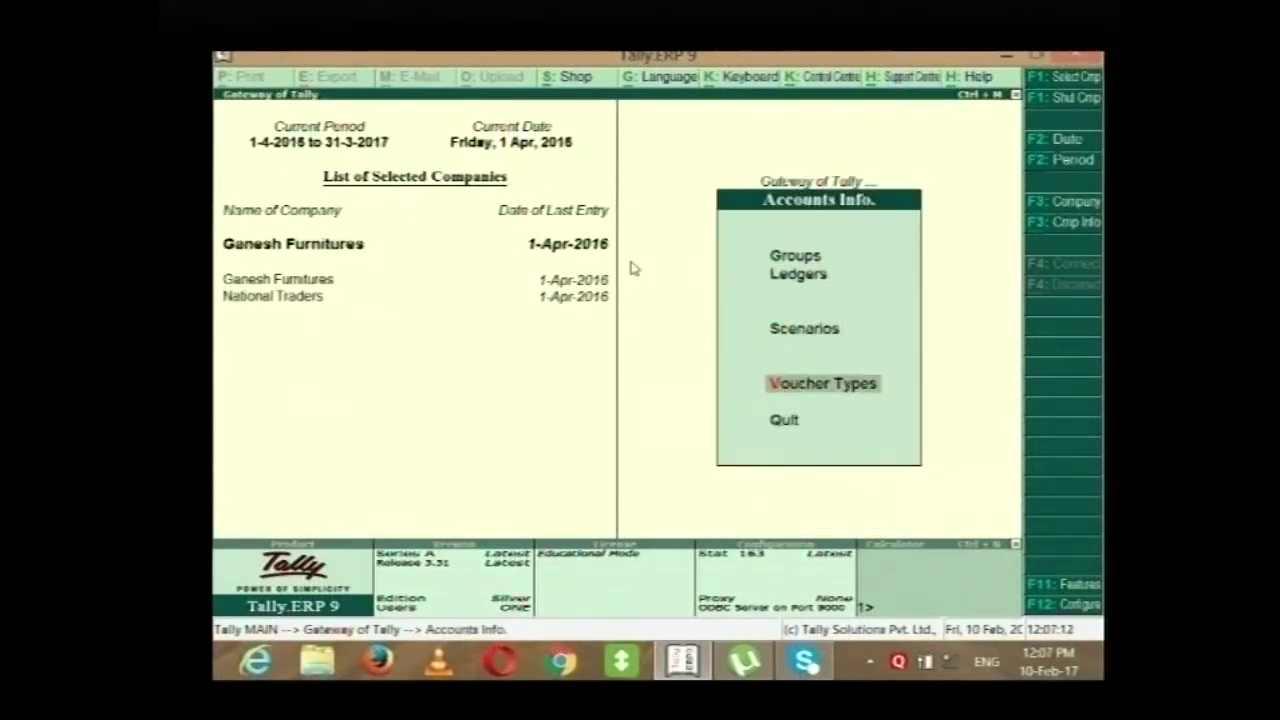
key("Escape")
key("Down")
key("Return")
key("Down")
key("Down")
key("Down")
key("Down")
key("Down")
key("Down")
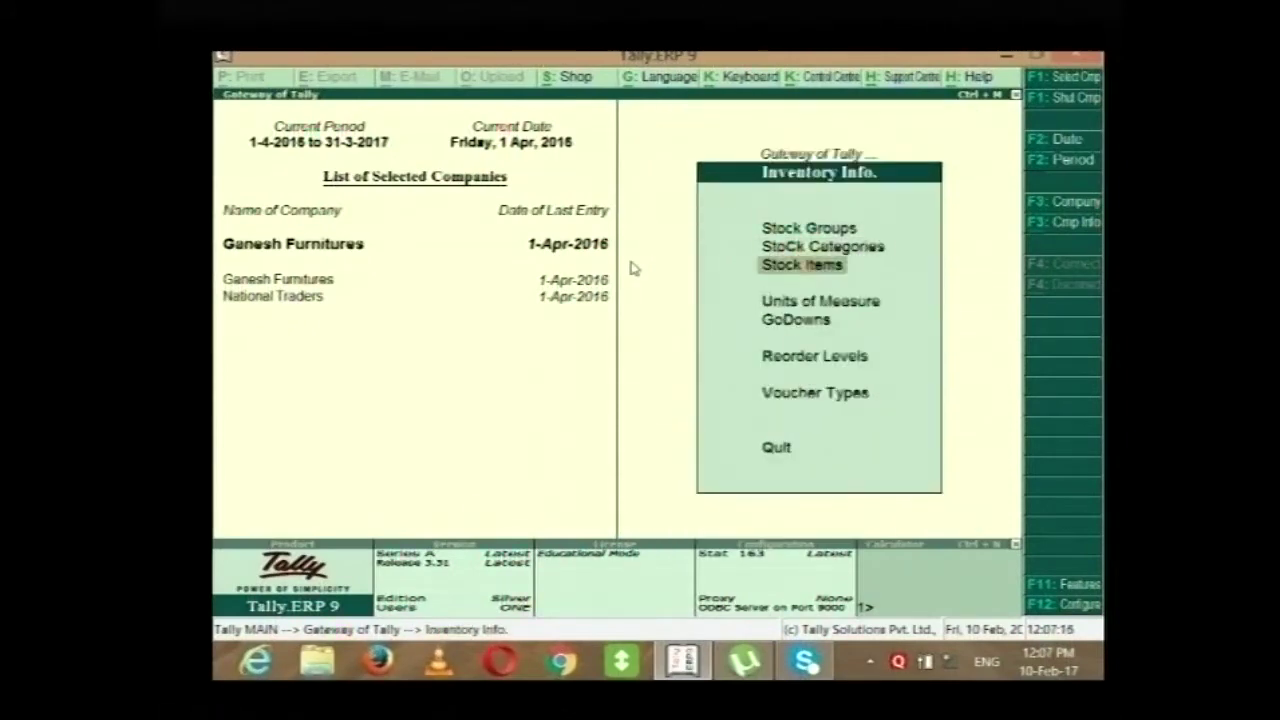
key("Return")
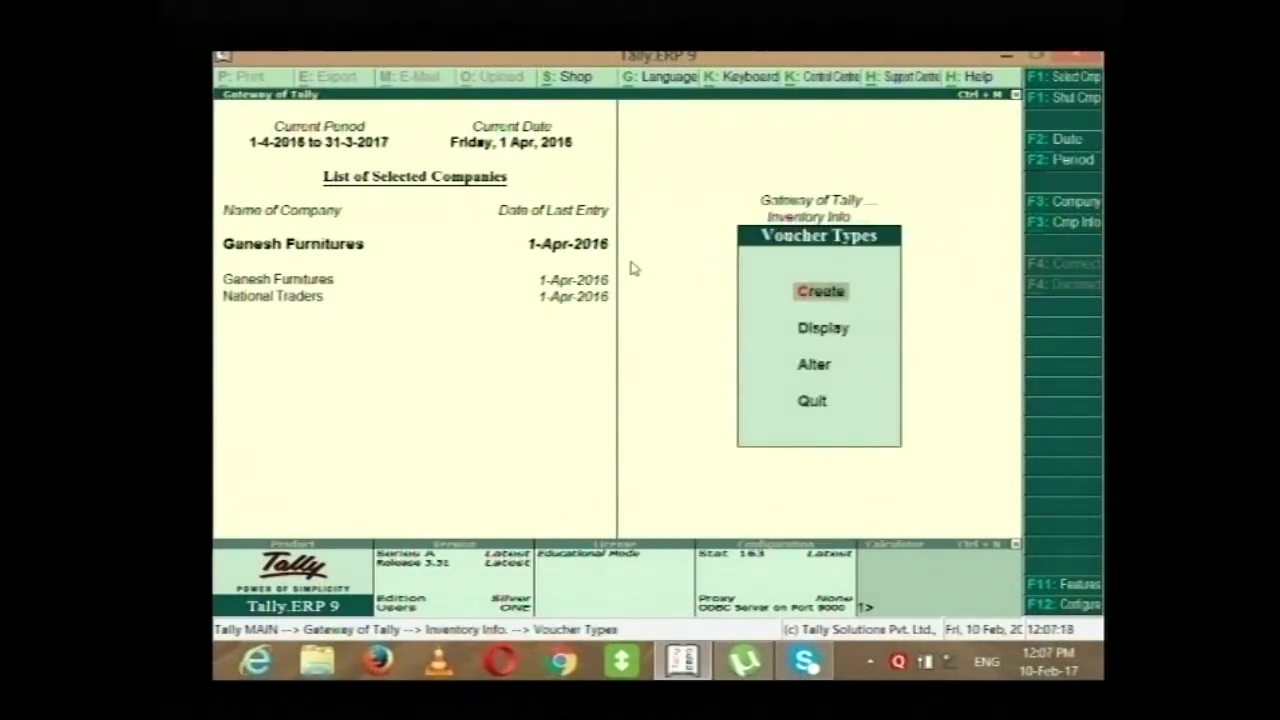
key("Down")
key("Down")
key("Down")
key("Up")
key("Up")
key("Up")
key("Return")
type("Manf")
key("BackSpace")
key("BackSpace")
key("BackSpace")
key("BackSpace")
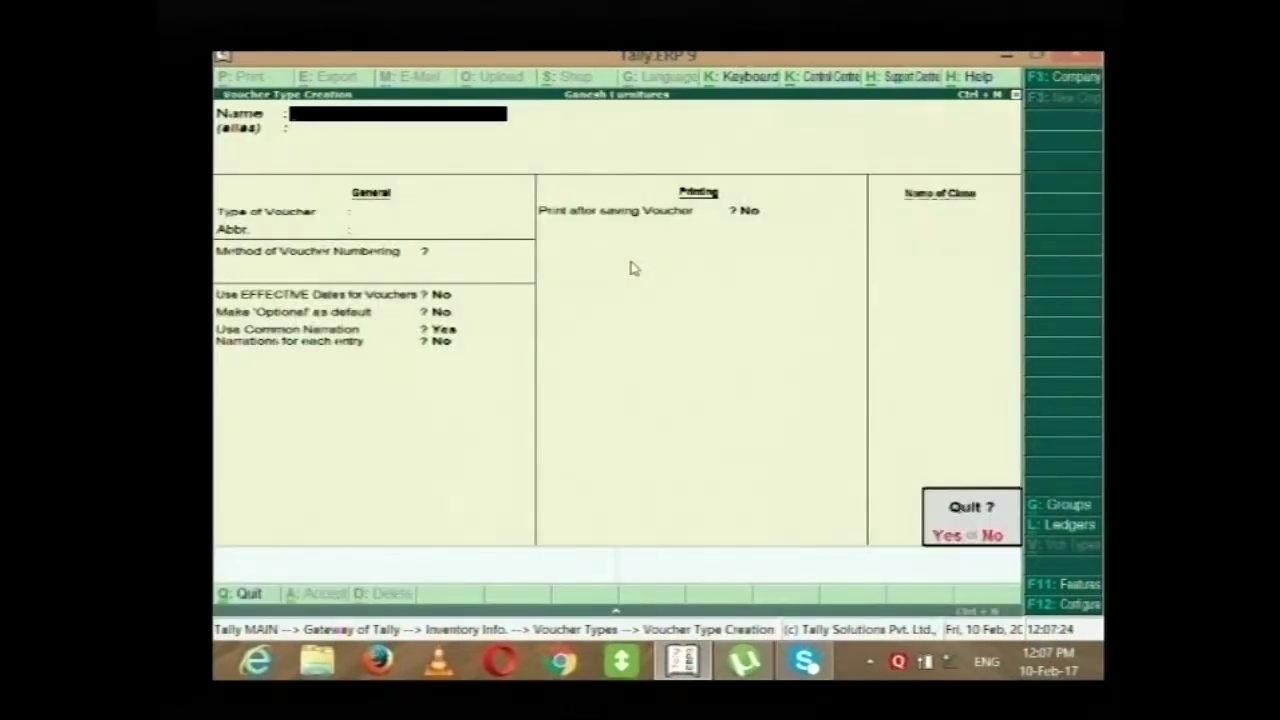
key("Escape")
key("Escape")
key("Up")
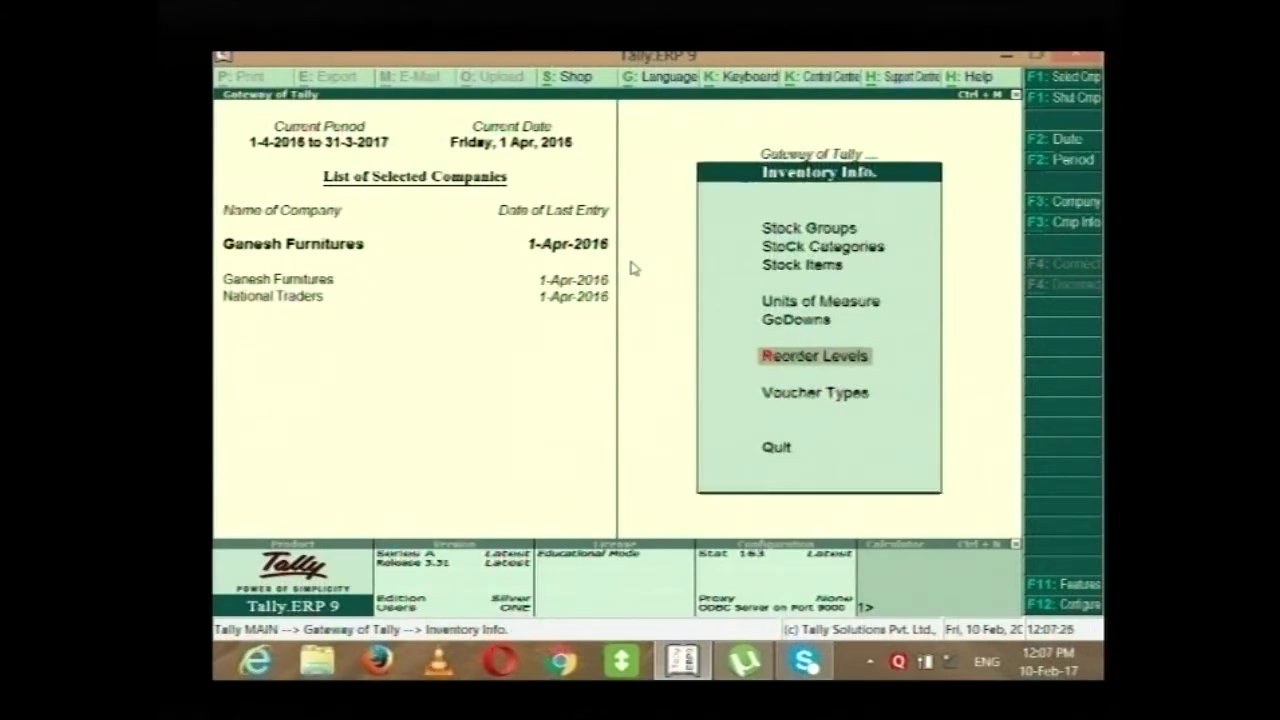
key("Escape")
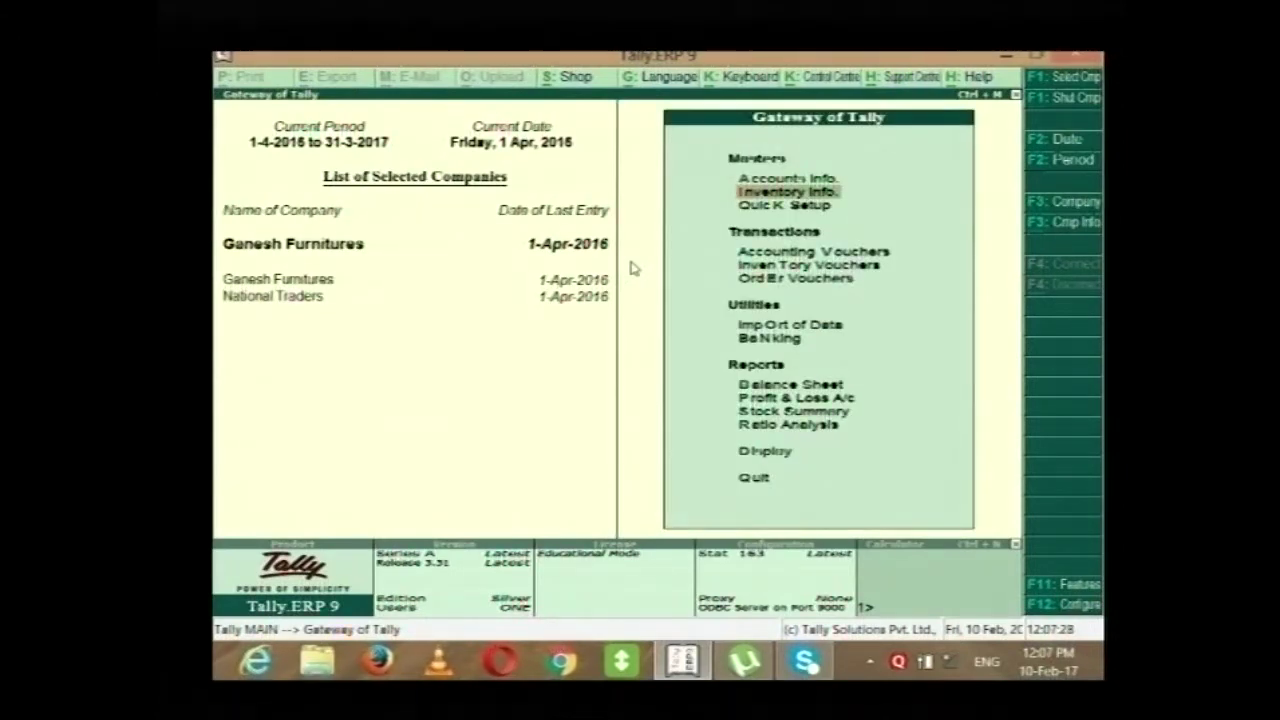
Start creating a new voucher type under the accounts masters and name it Bank Receipt, without an alias.
key("Up")
key("Return")
key("Down")
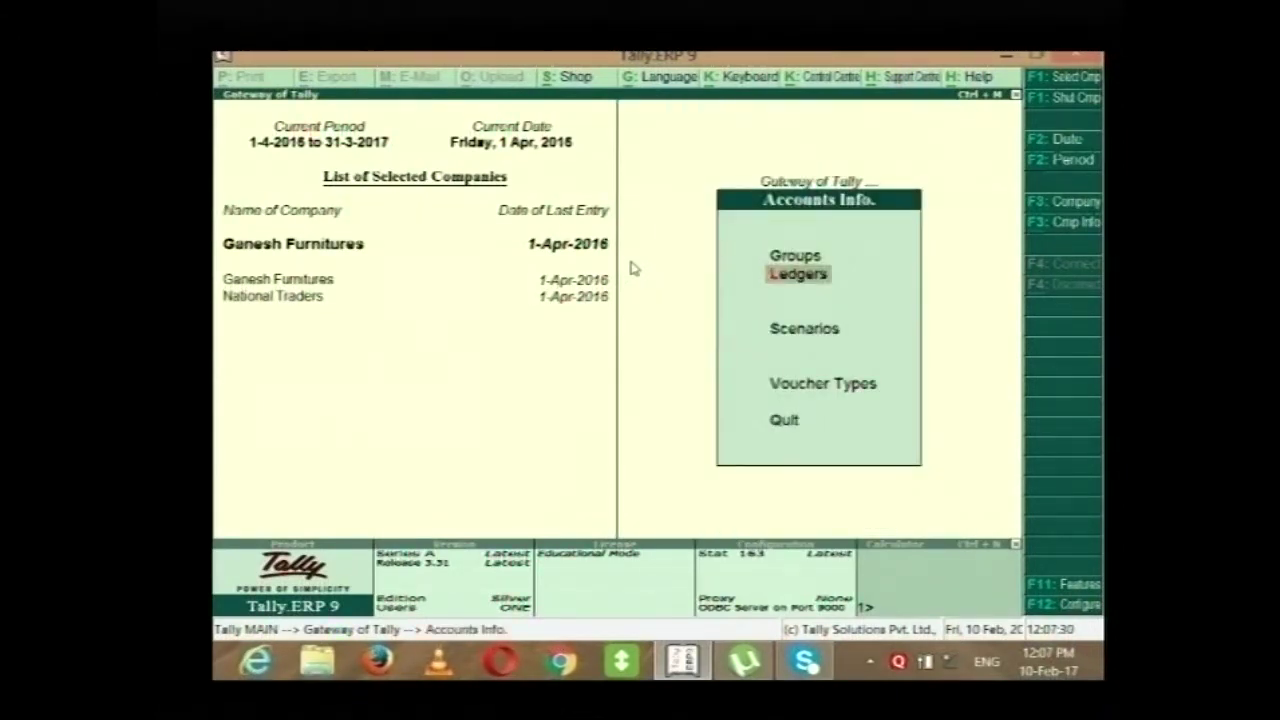
key("Down")
key("Down")
key("Return")
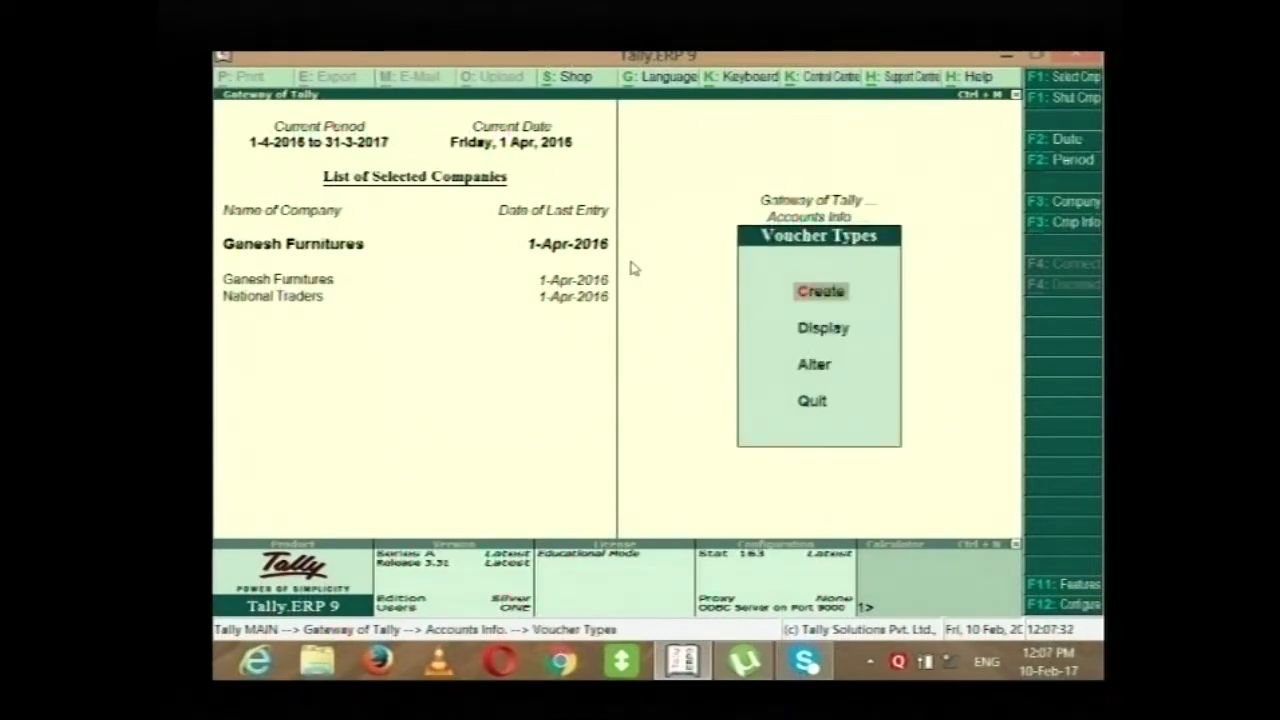
key("Return")
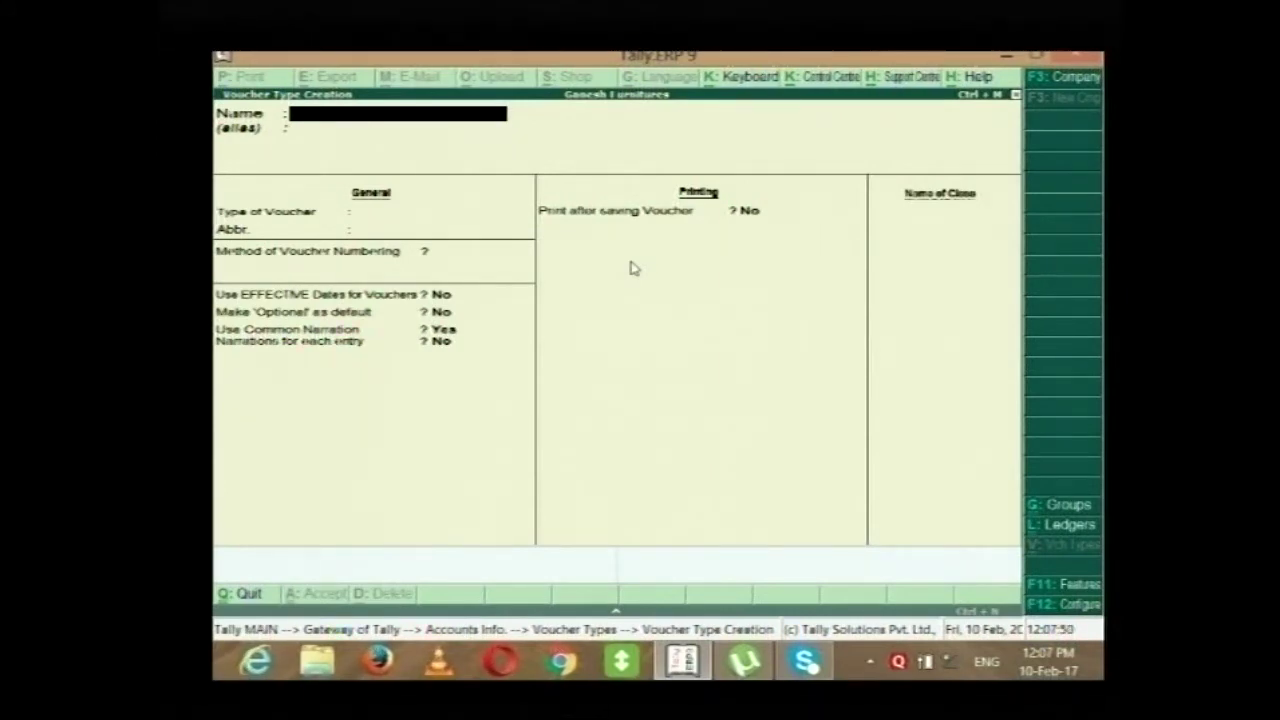
type("Bank Receipt")
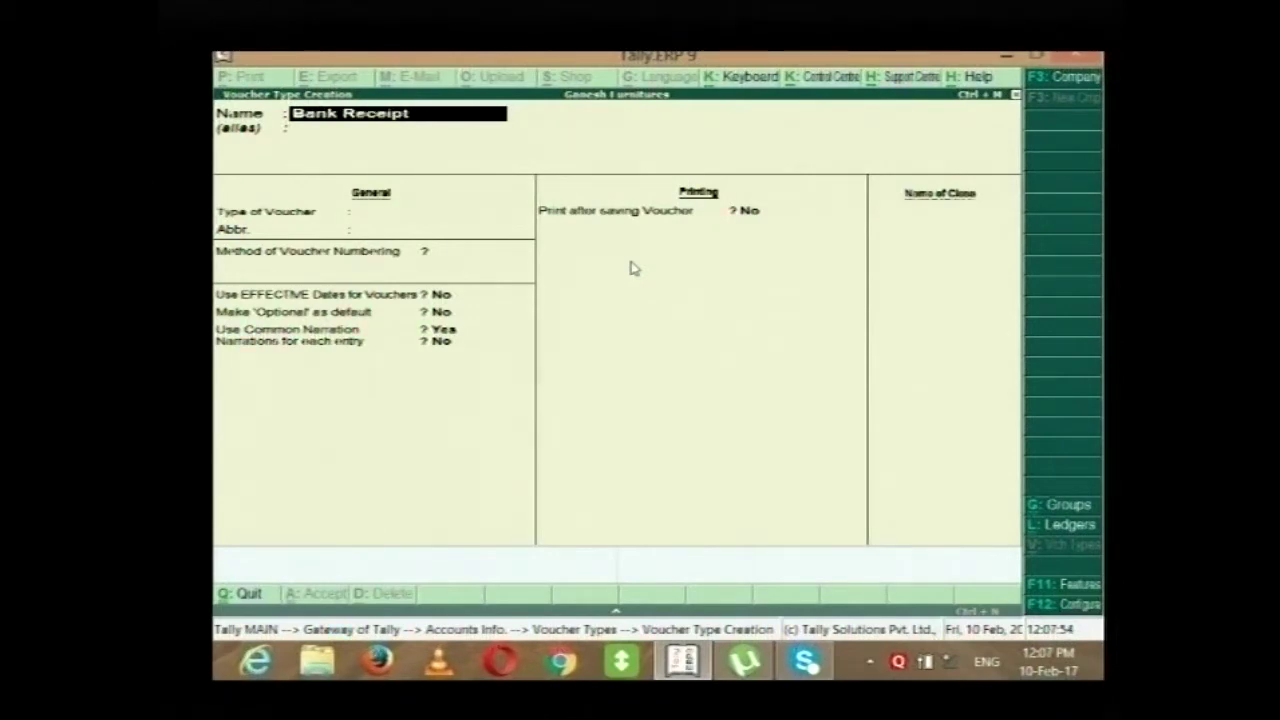
key("Return")
key("Return")
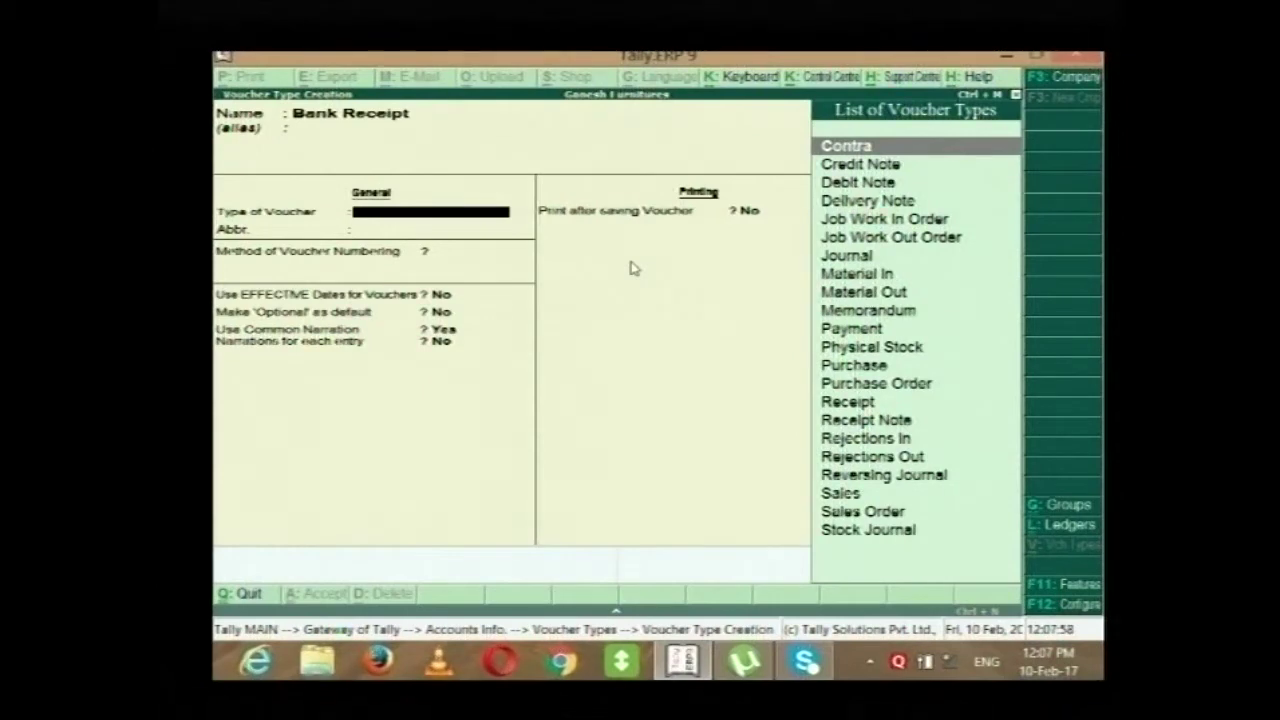
Set the Bank Receipt voucher's type to Receipt with the abbreviation Rcpt.
type("Rec")
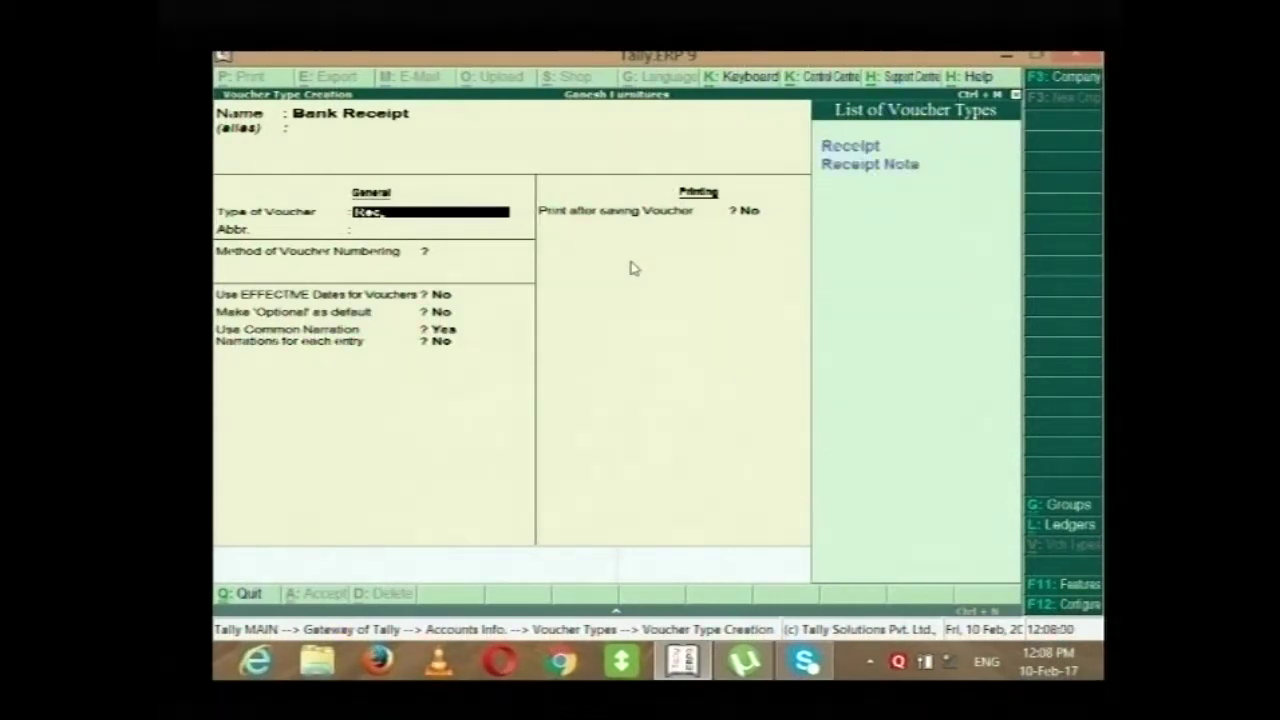
key("Return")
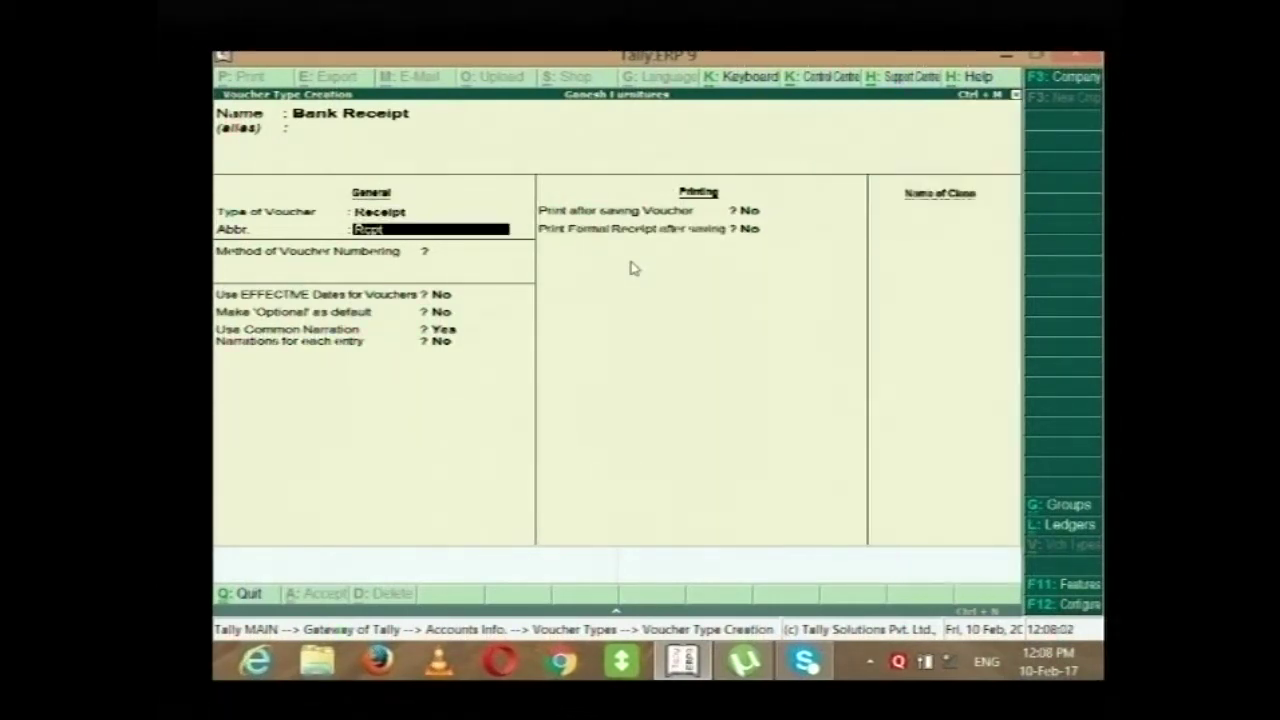
key("Return")
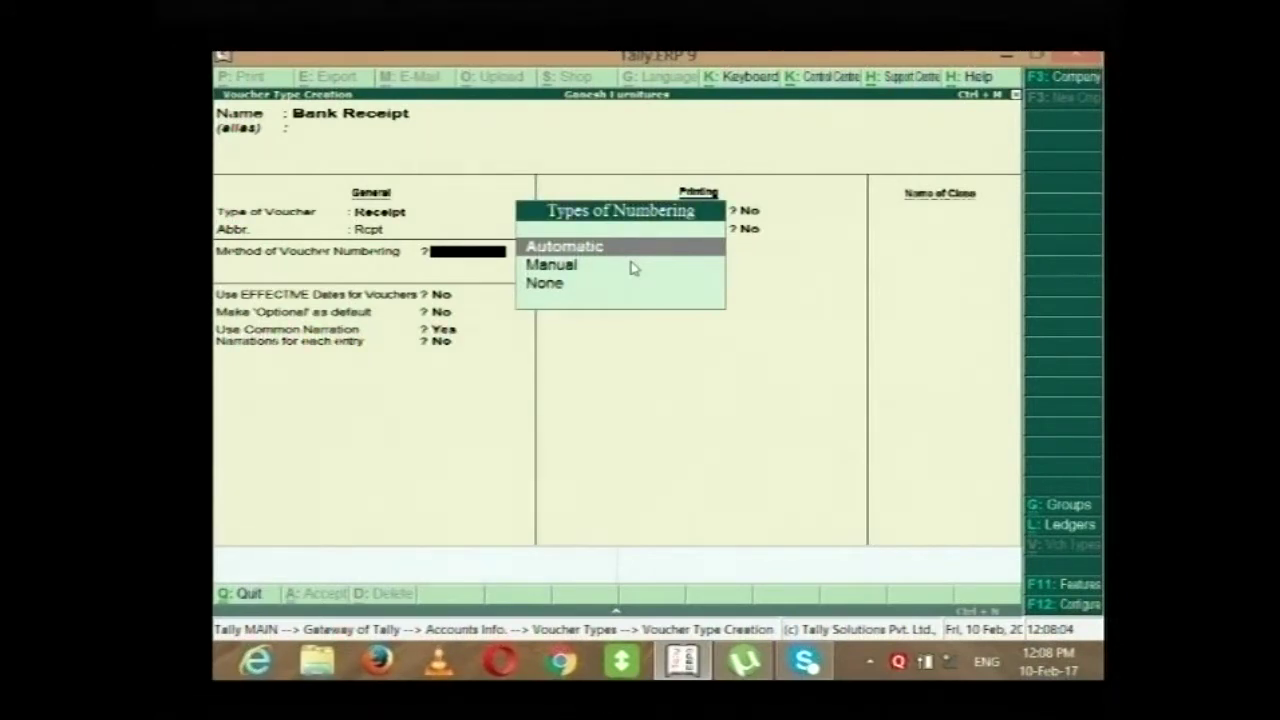
Choose Automatic as the method of voucher numbering.
key("Down")
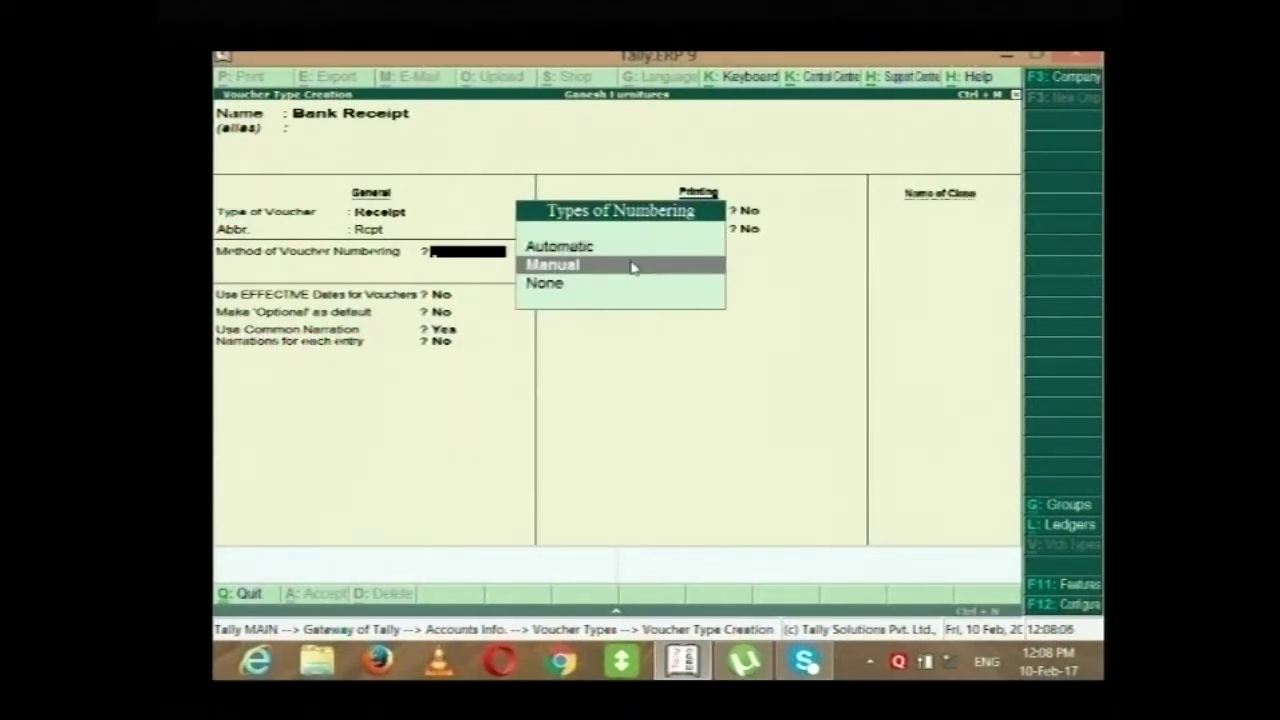
key("Down")
key("Up")
key("Up")
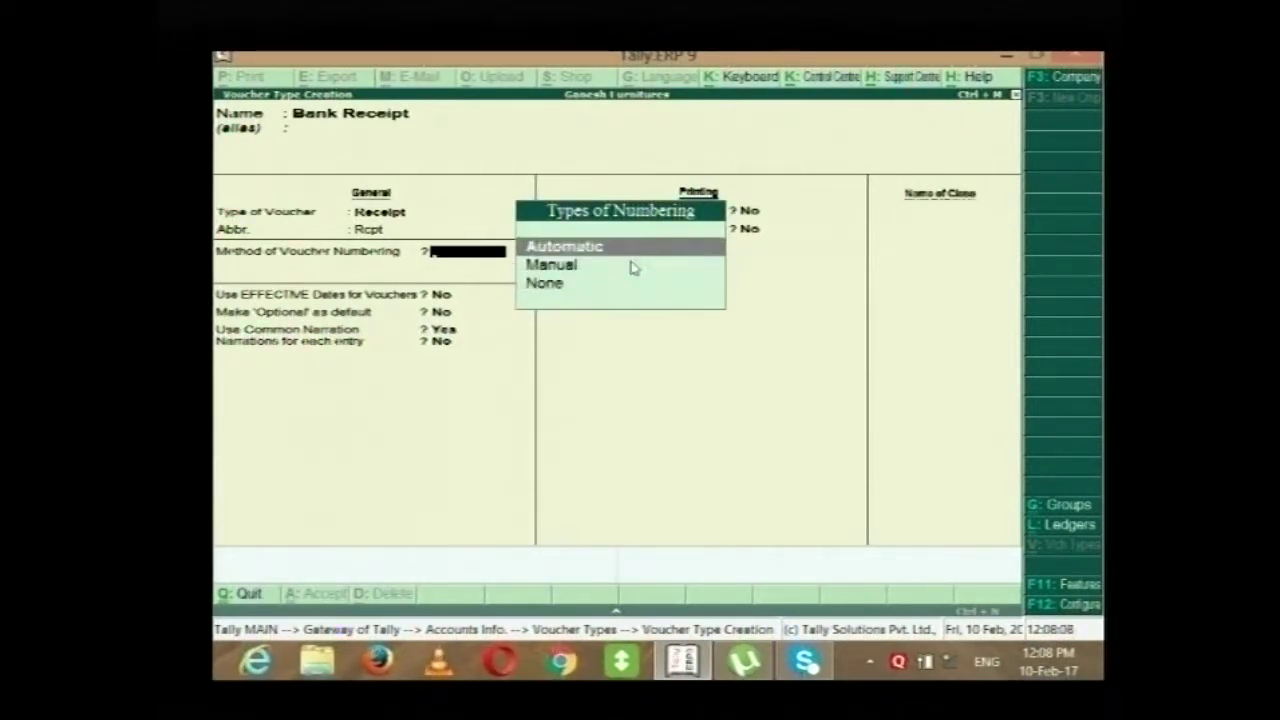
key("Return")
Try the Manual numbering method and set the voucher numbering back to Automatic.
key("Up")
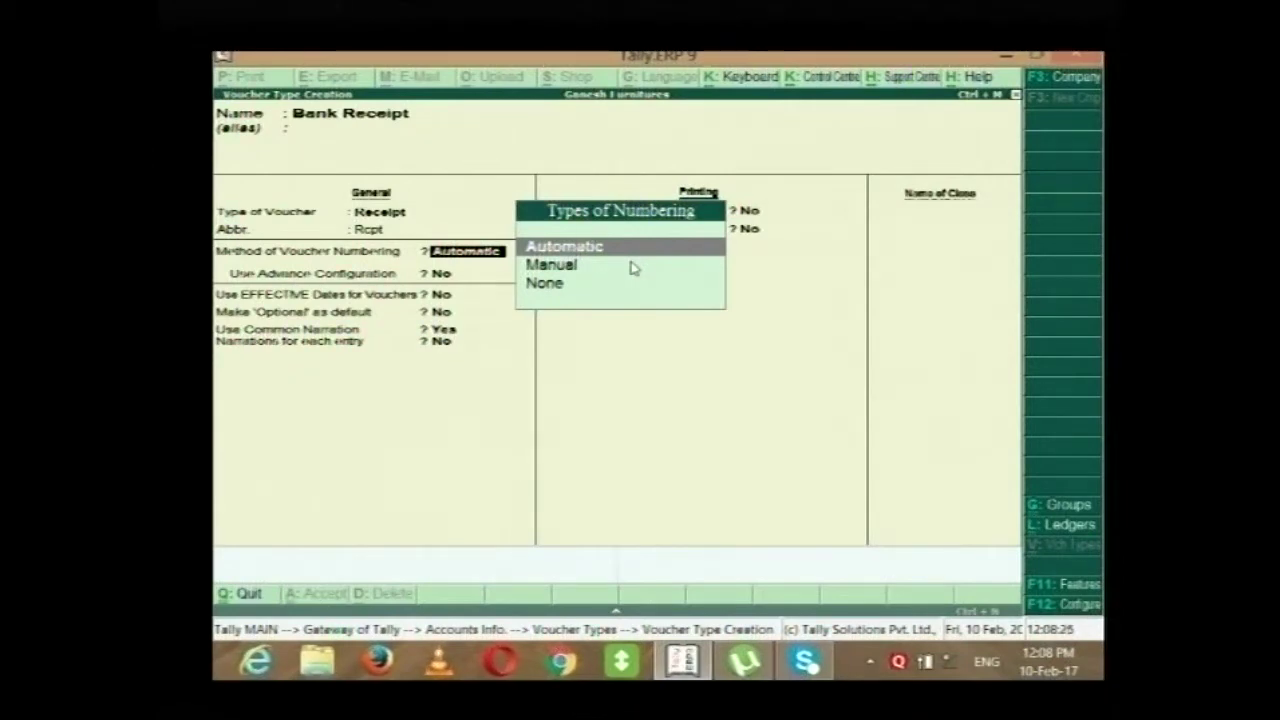
key("Down")
key("Return")
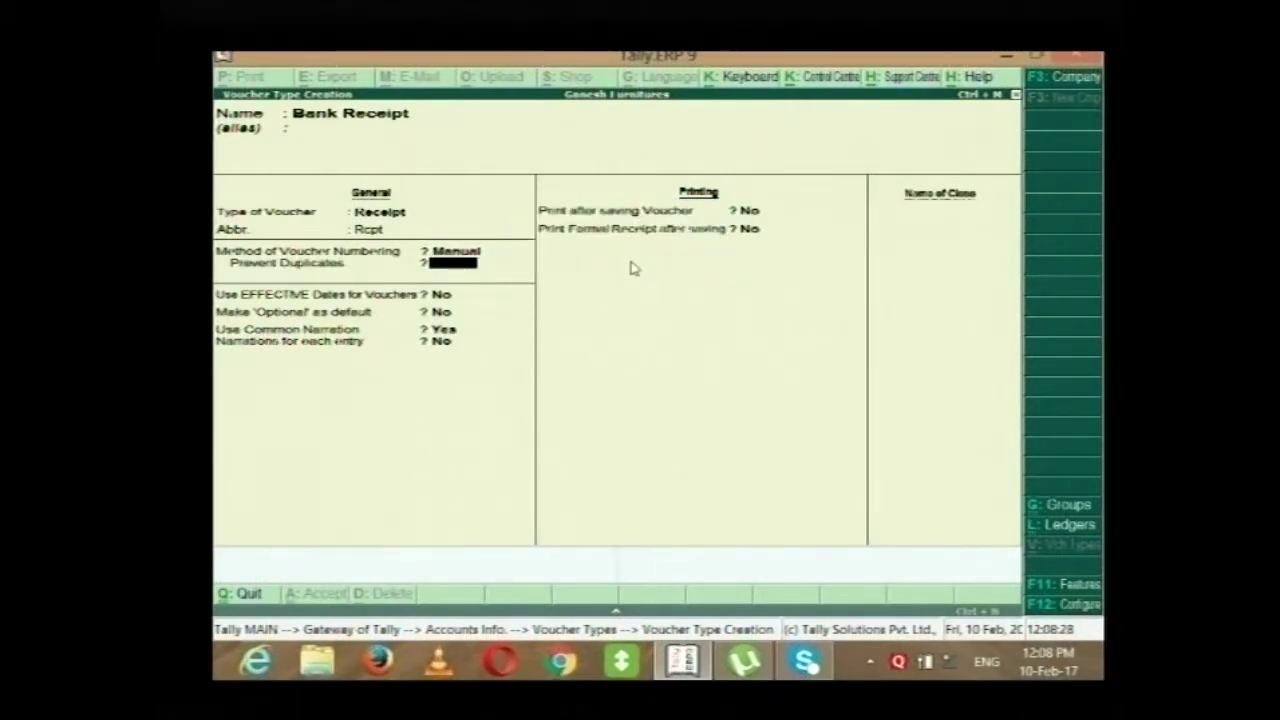
key("BackSpace")
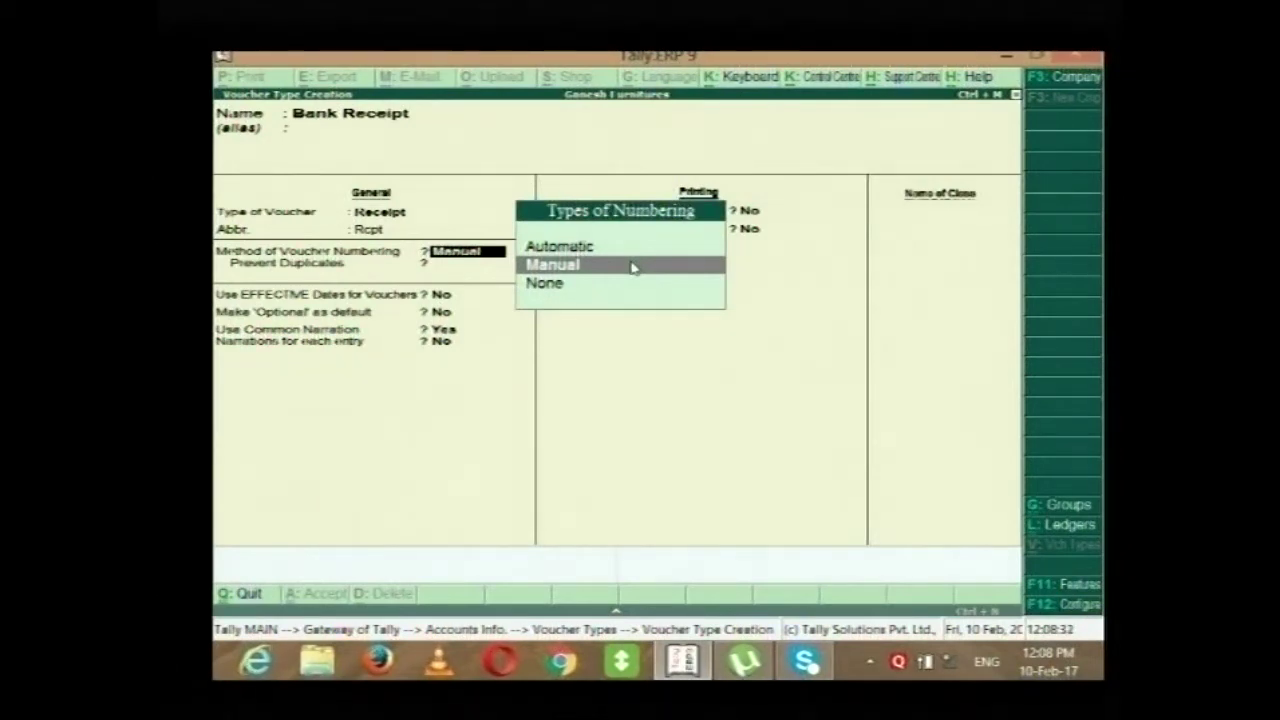
key("Up")
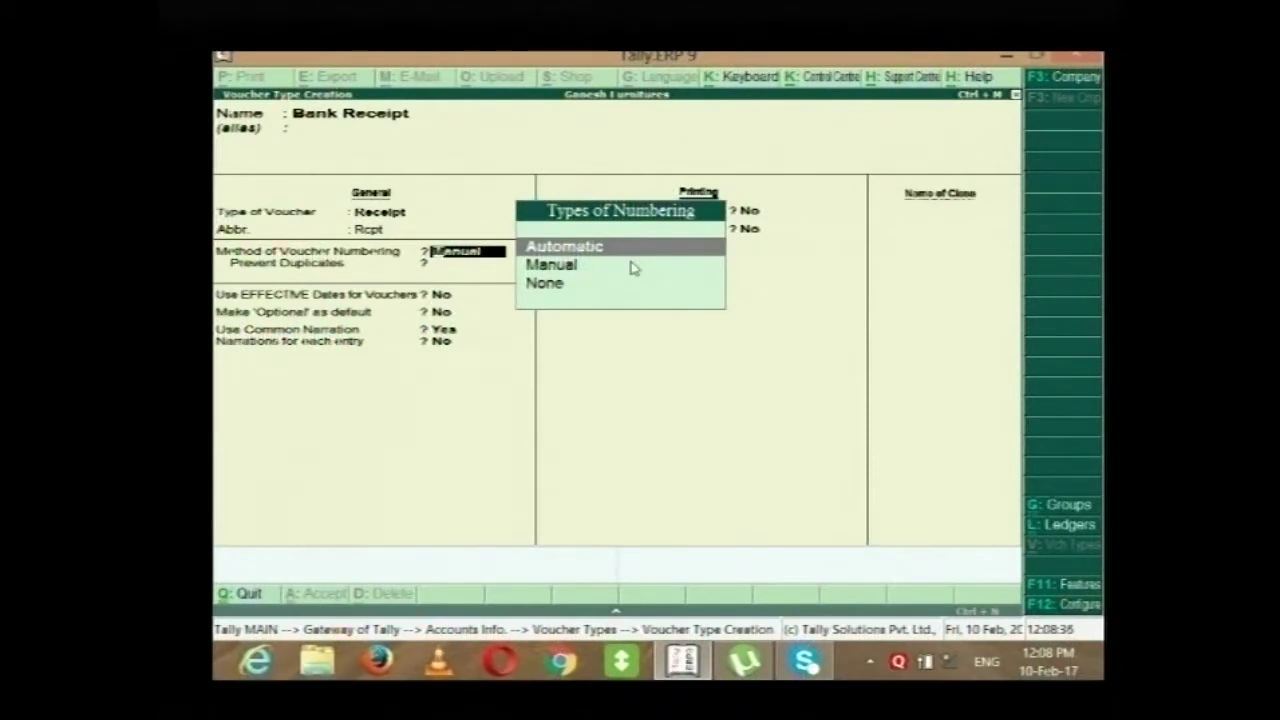
key("Return")
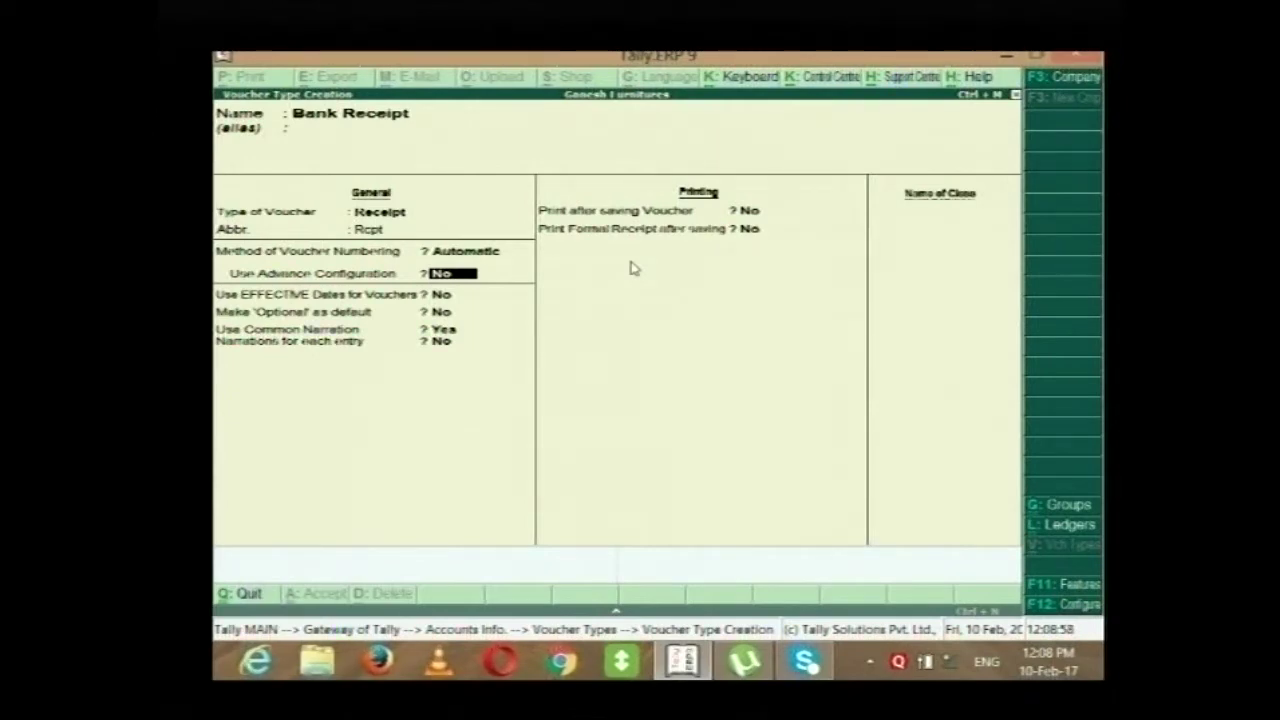
Enable advance configuration for the voucher numbering and accept 1 as the starting number.
type("y")
key("Return")
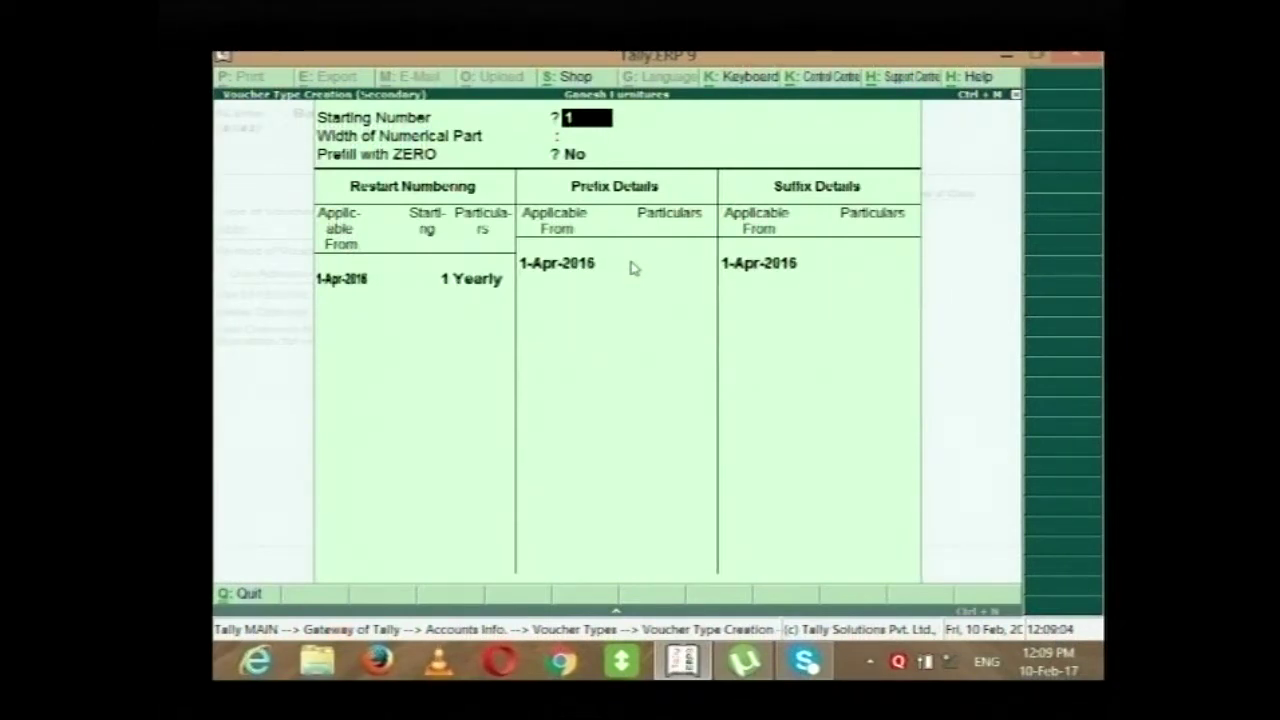
key("Return")
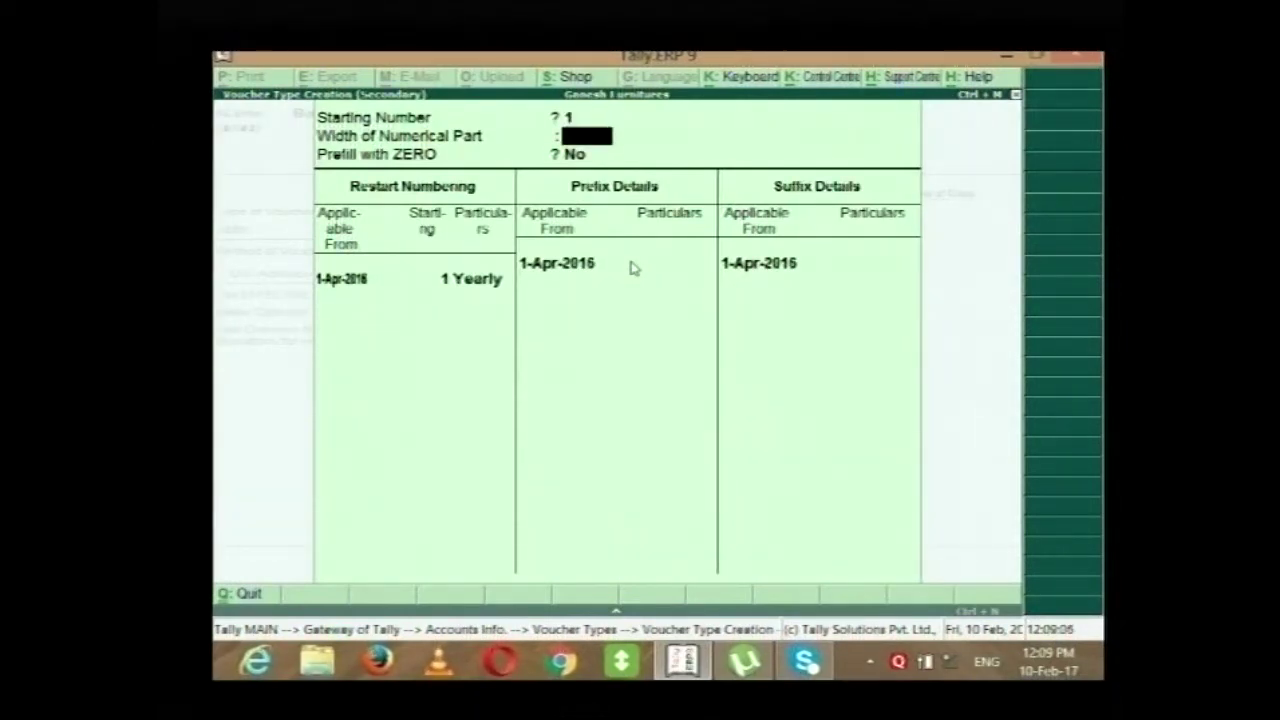
Try 10 as the starting number and change it back to 1.
key("BackSpace")
type("10")
key("Return")
key("BackSpace")
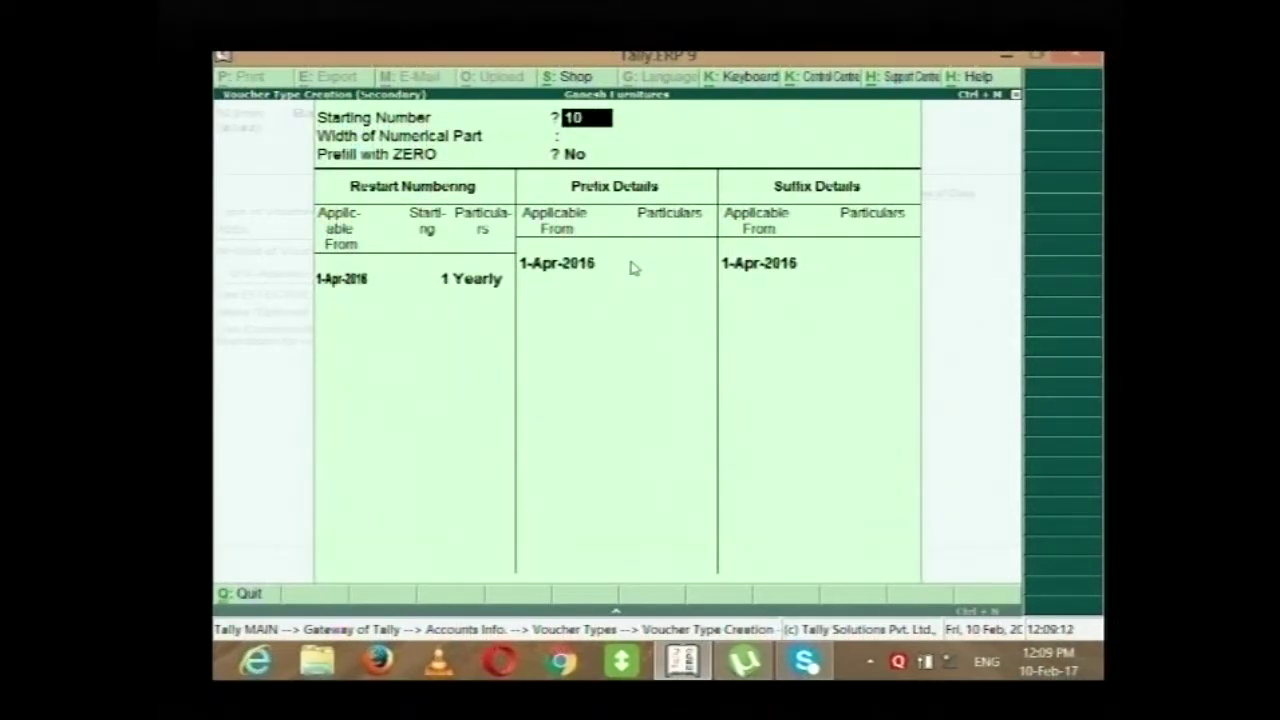
key("BackSpace")
Set the width of the numerical part to 4 and enable prefilling with zeros.
key("Return")
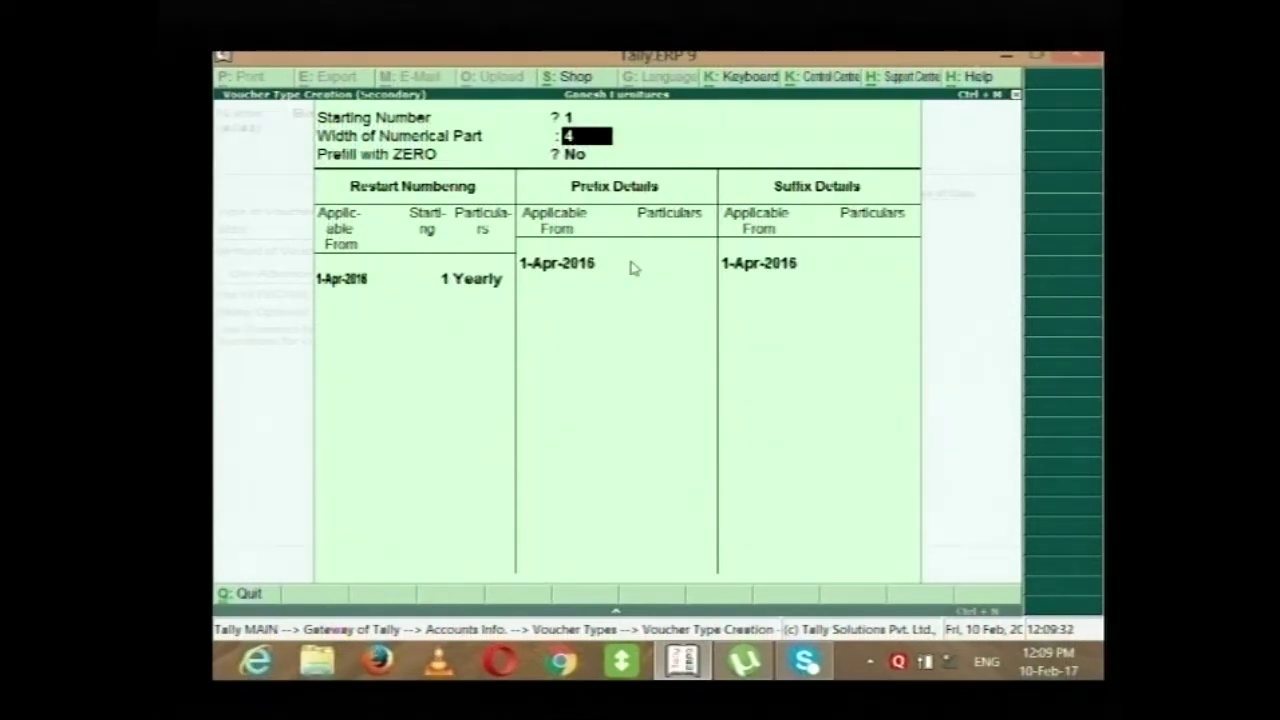
key("Return")
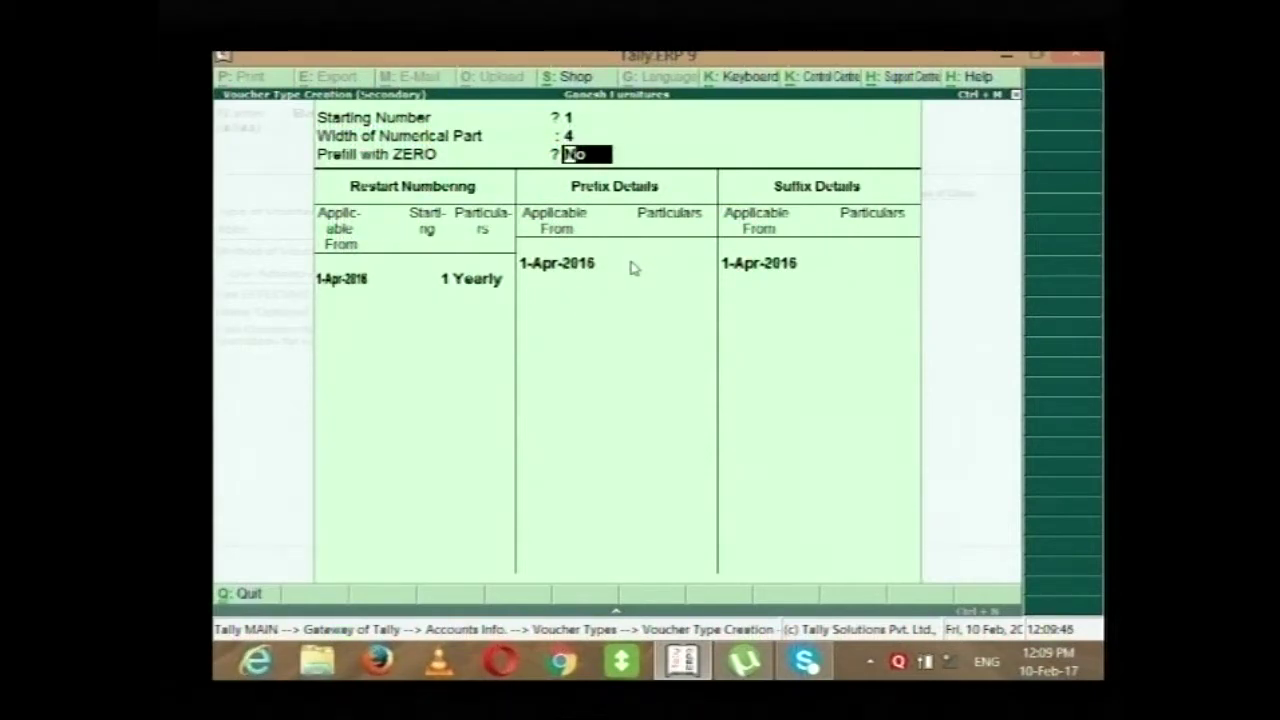
type("y")
key("Return")
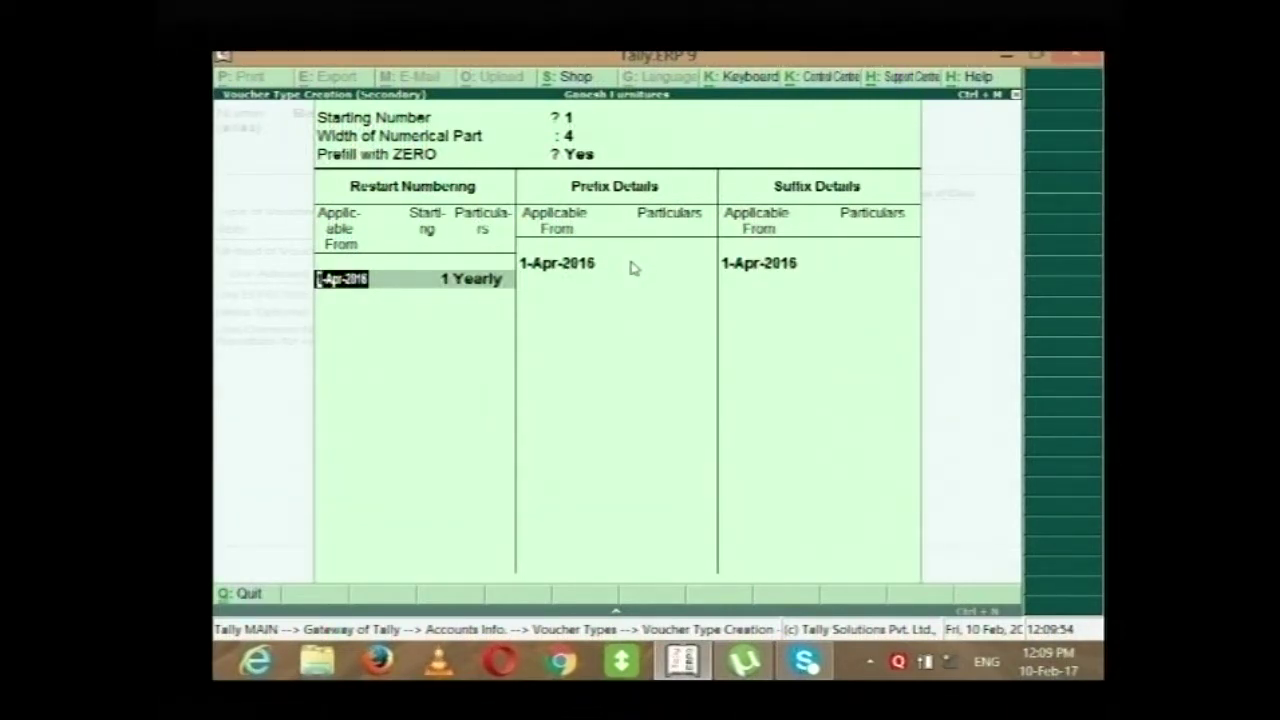
Set the numbering to restart Weekly, applicable from 1-Apr-2016 with starting number 1.
key("Return")
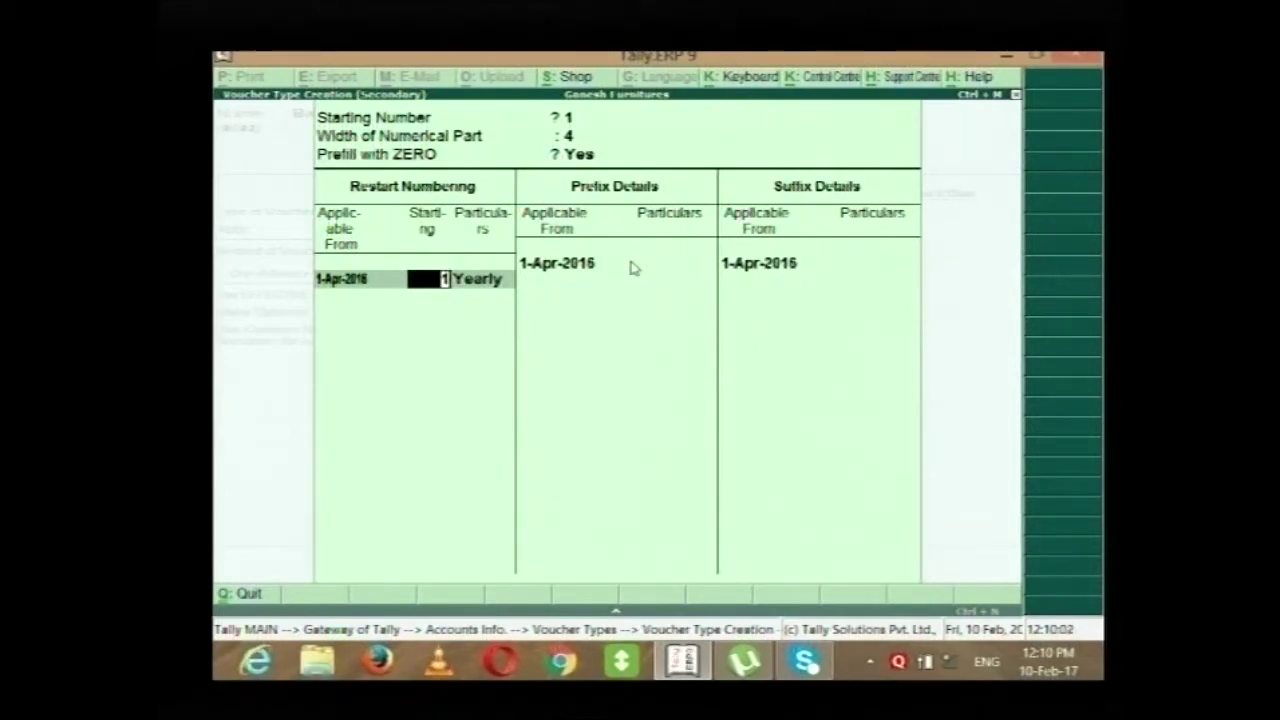
key("Return")
key("Up")
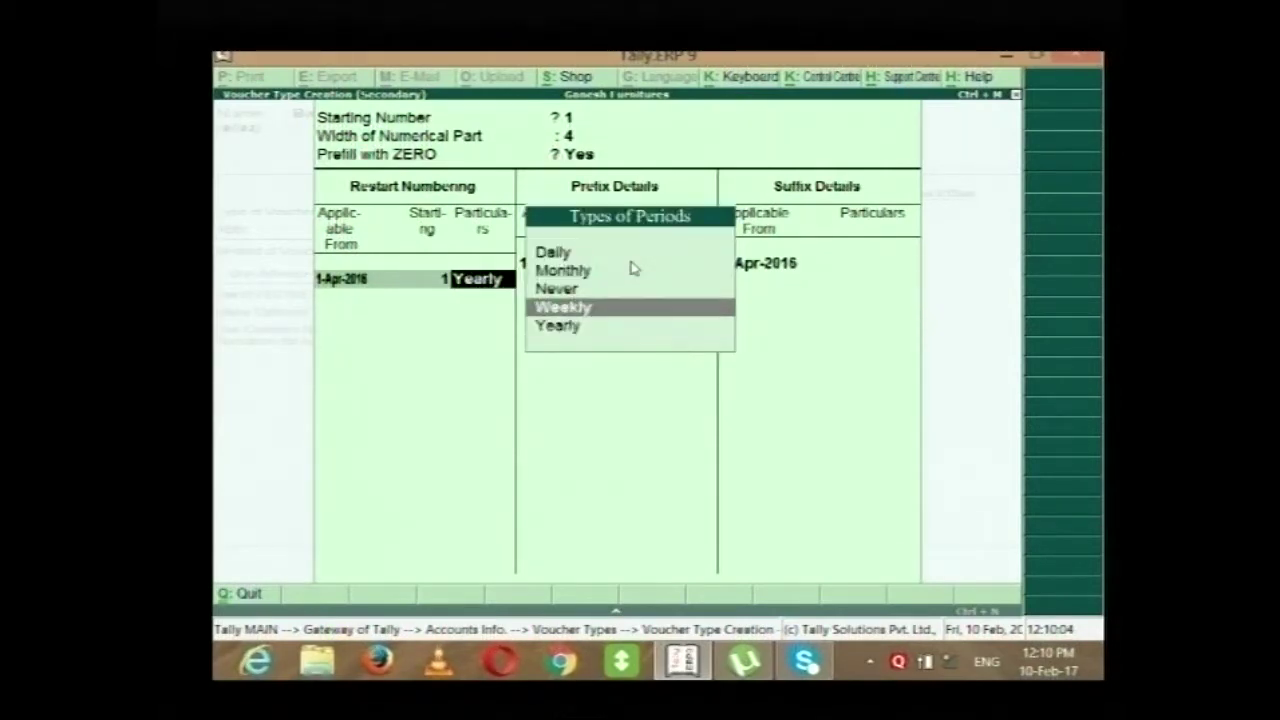
key("Up")
key("Up")
key("Up")
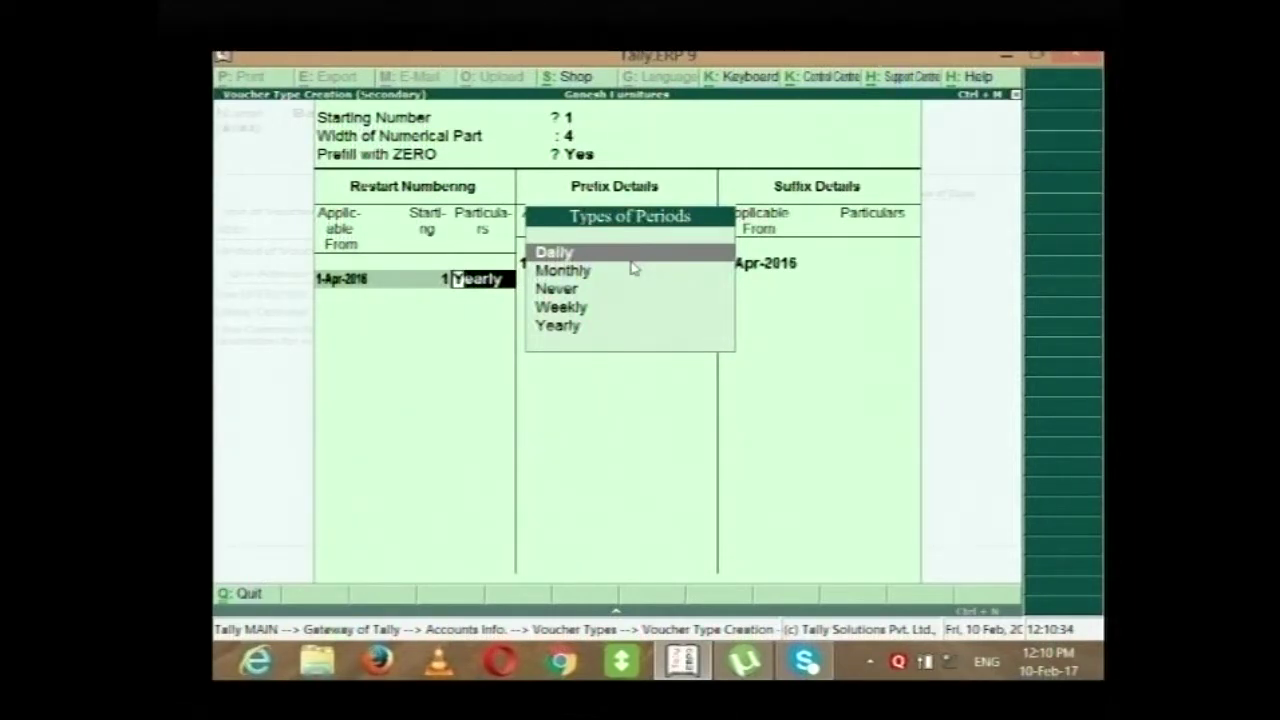
key("Down")
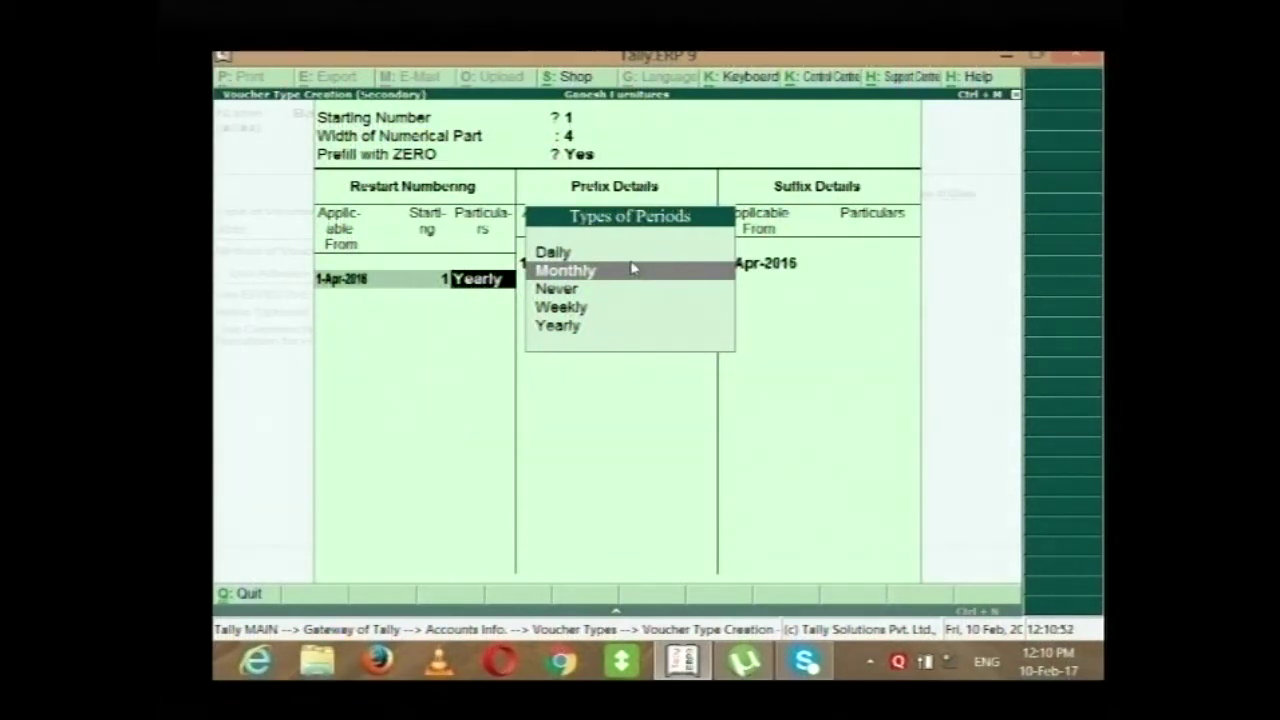
key("Down")
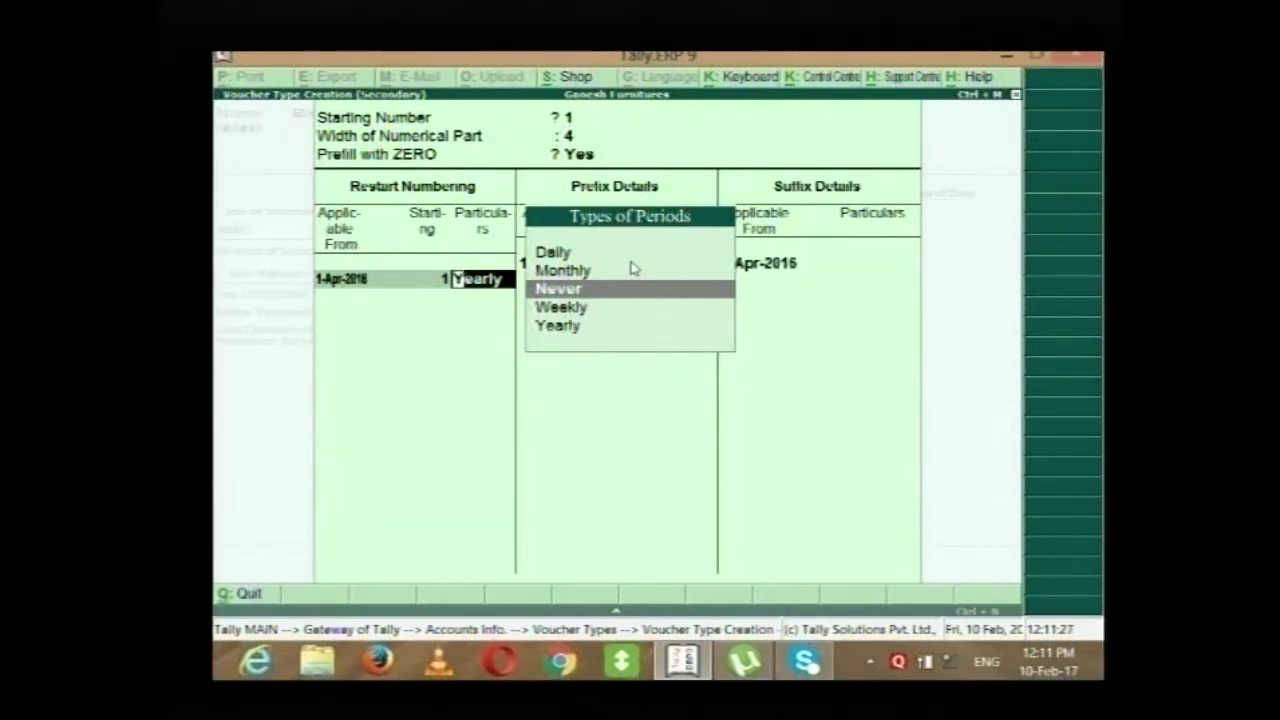
key("Down")
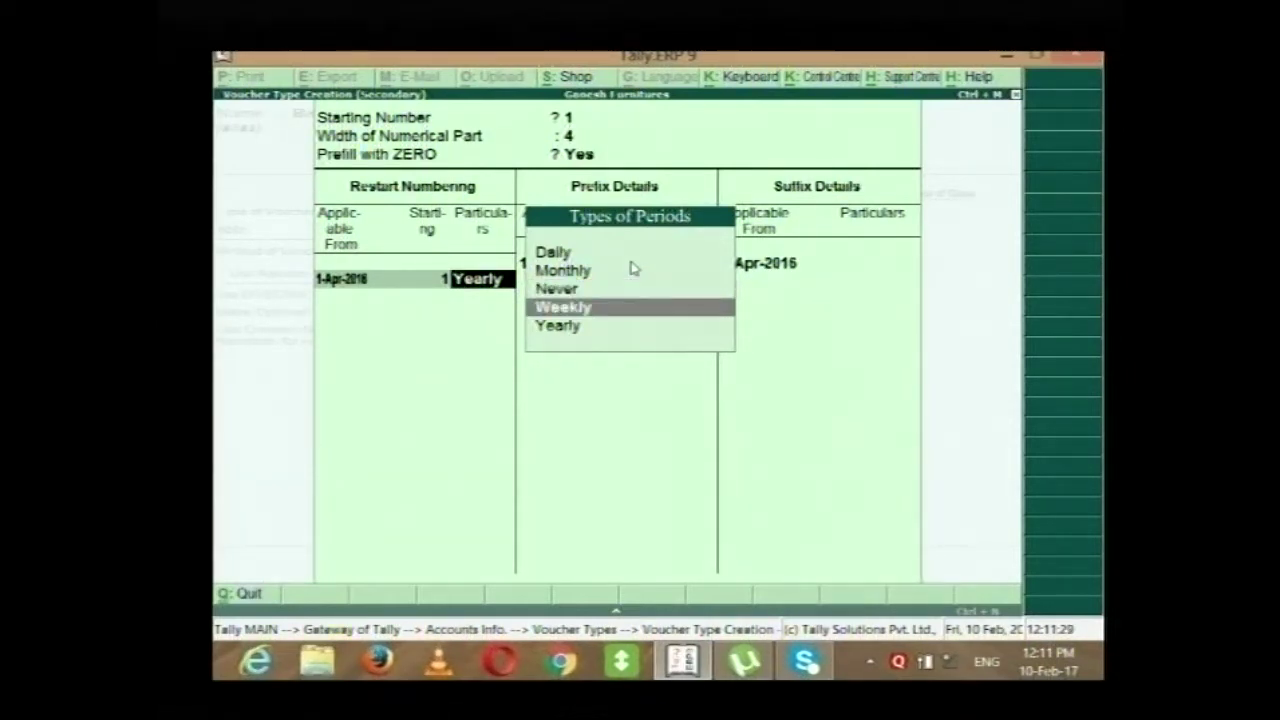
key("Return")
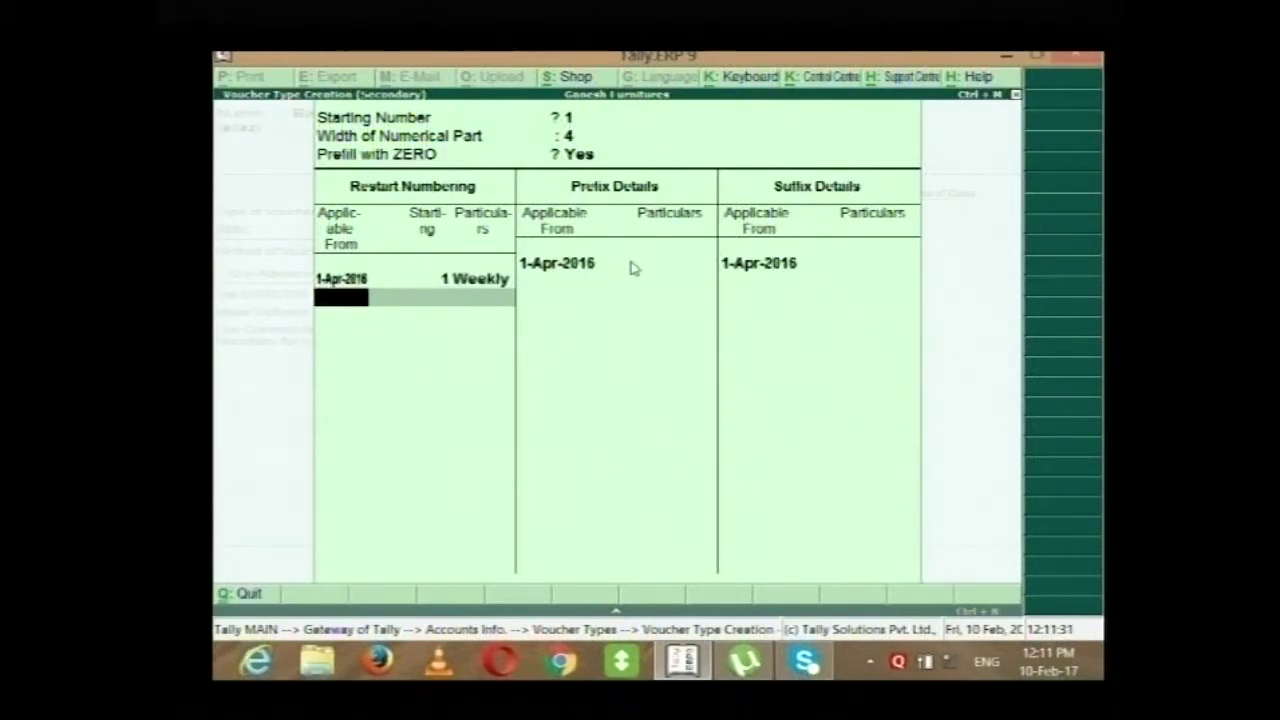
Change the restart numbering period for the entry applicable from 1-Apr-2016 to Yearly.
key("BackSpace")
key("Down")
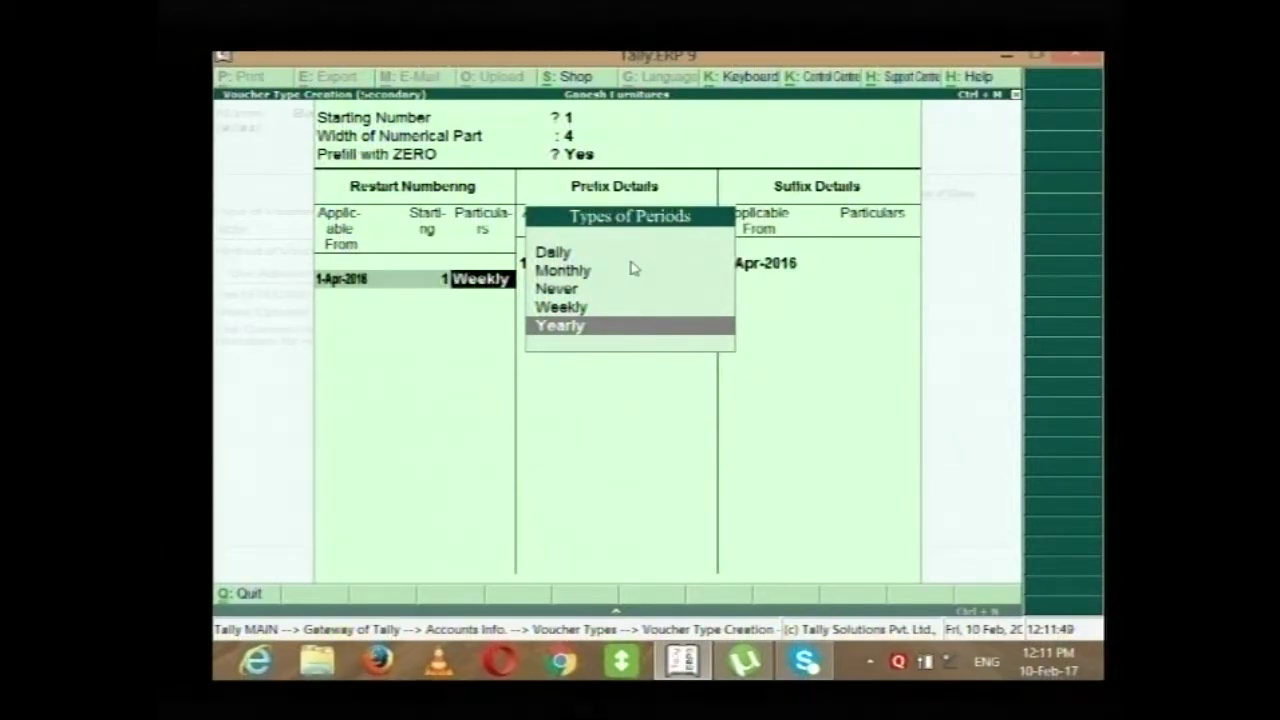
key("Return")
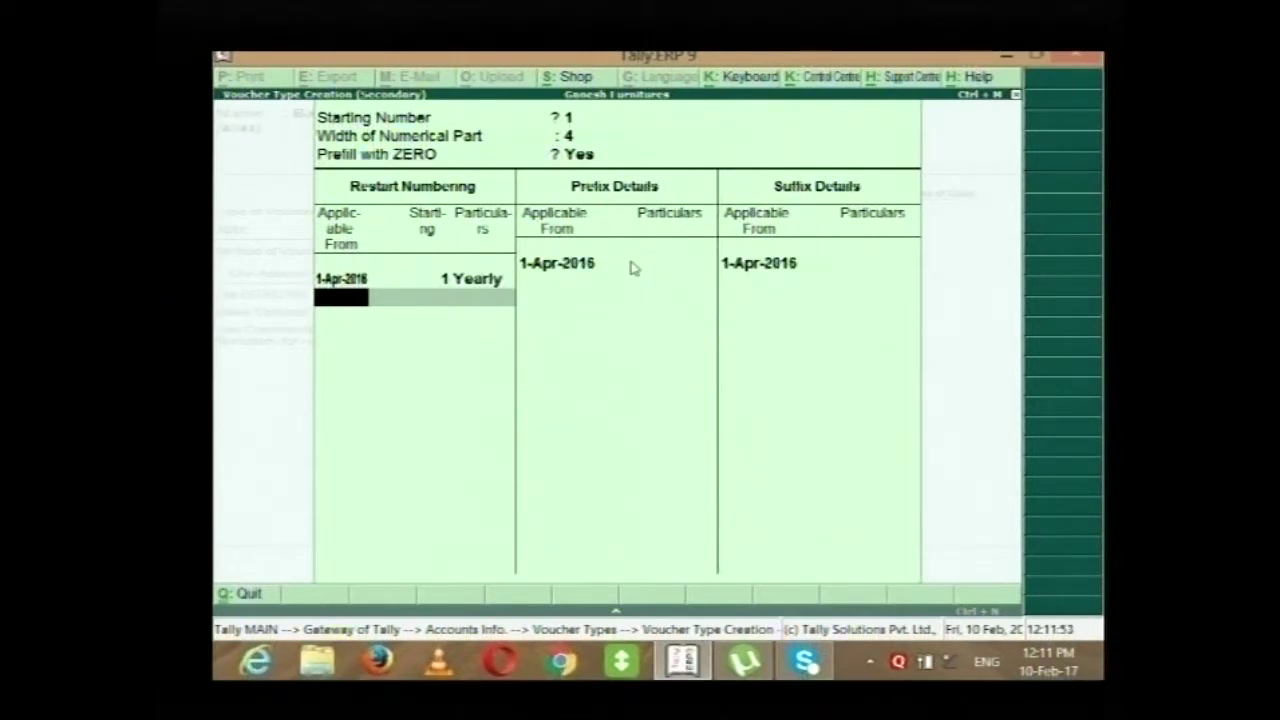
key("Return")
Set the numbering prefix to B.R/ and the suffix to /16-17, both applicable from 1-Apr-2016.
key("Return")
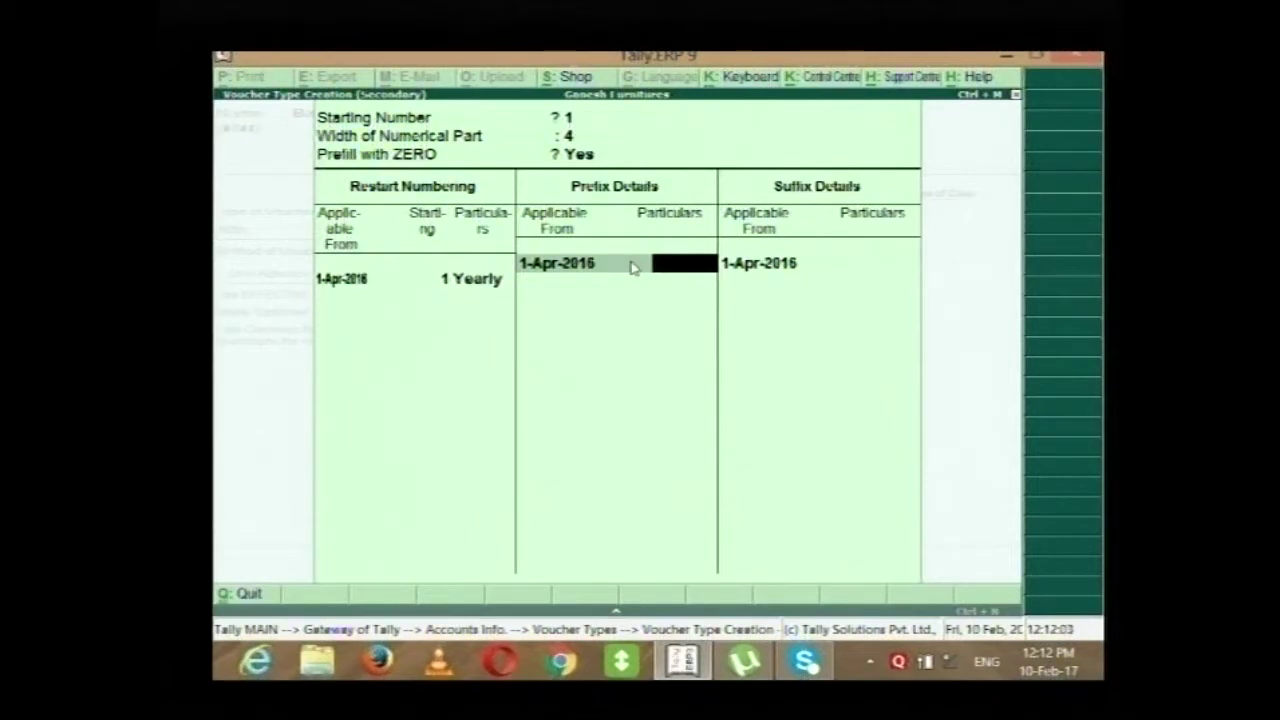
type("B.R/")
key("Return")
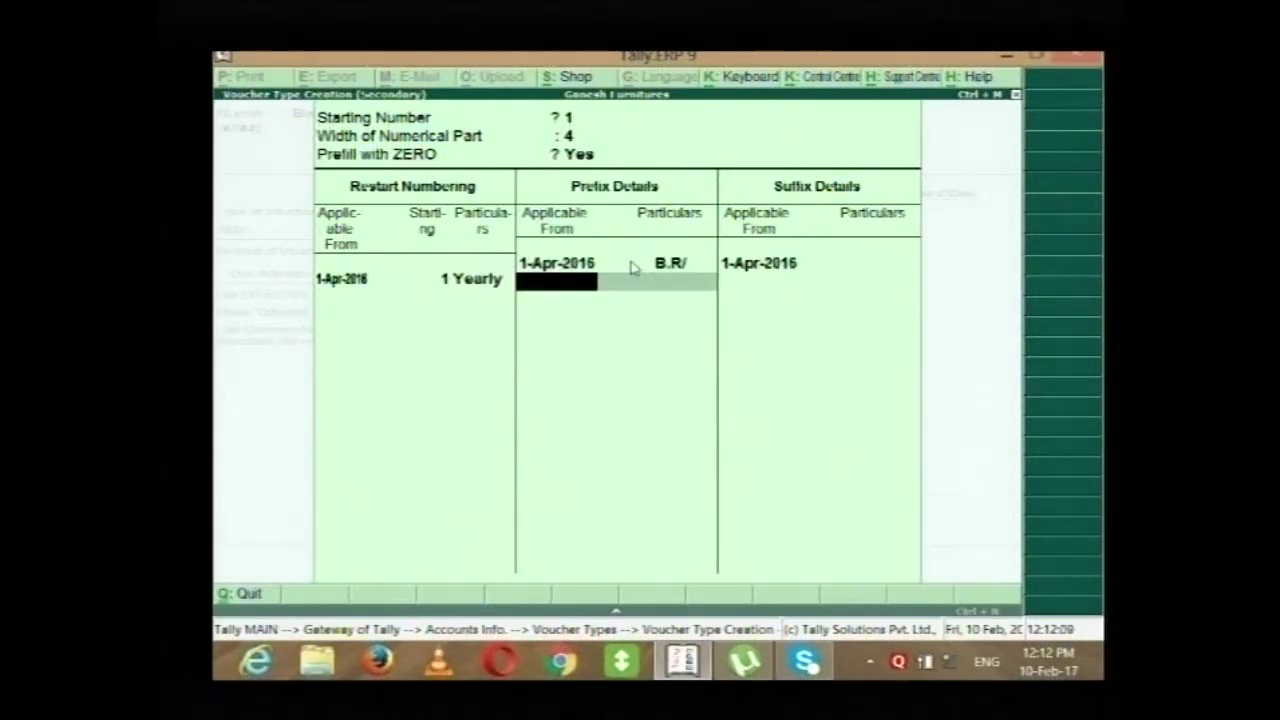
key("Return")
key("Return")
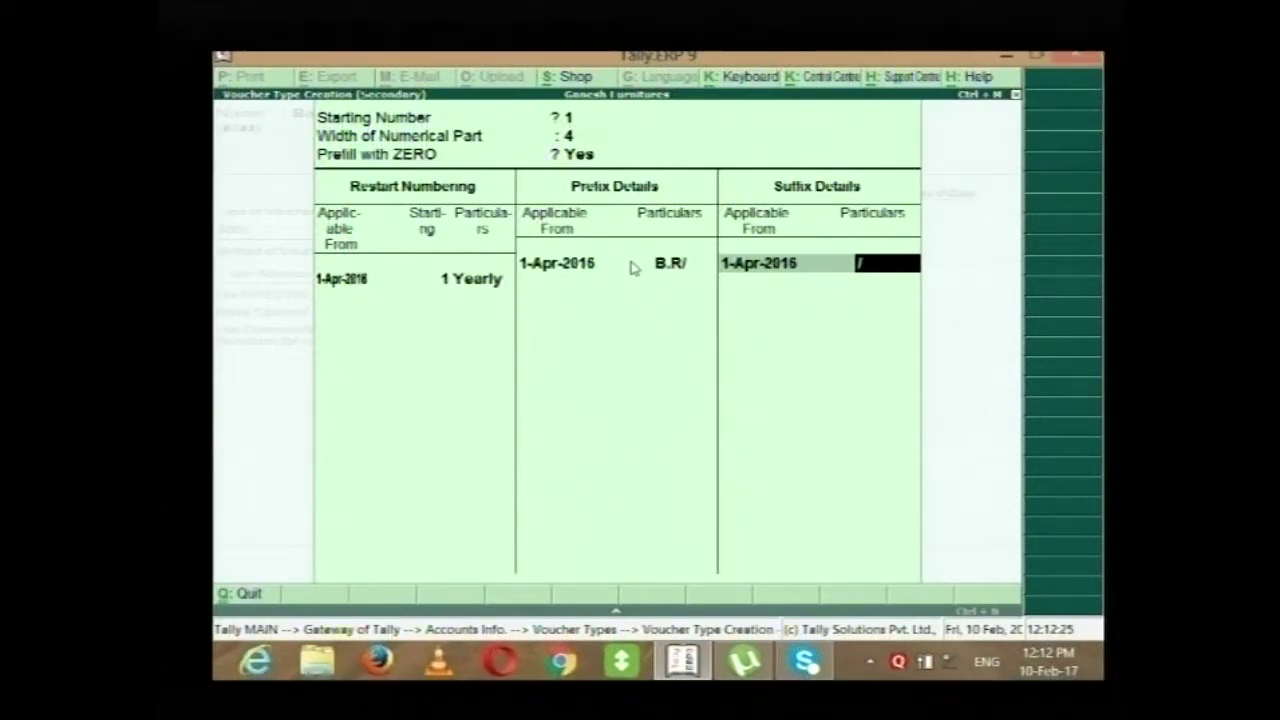
type("16-17")
key("Return")
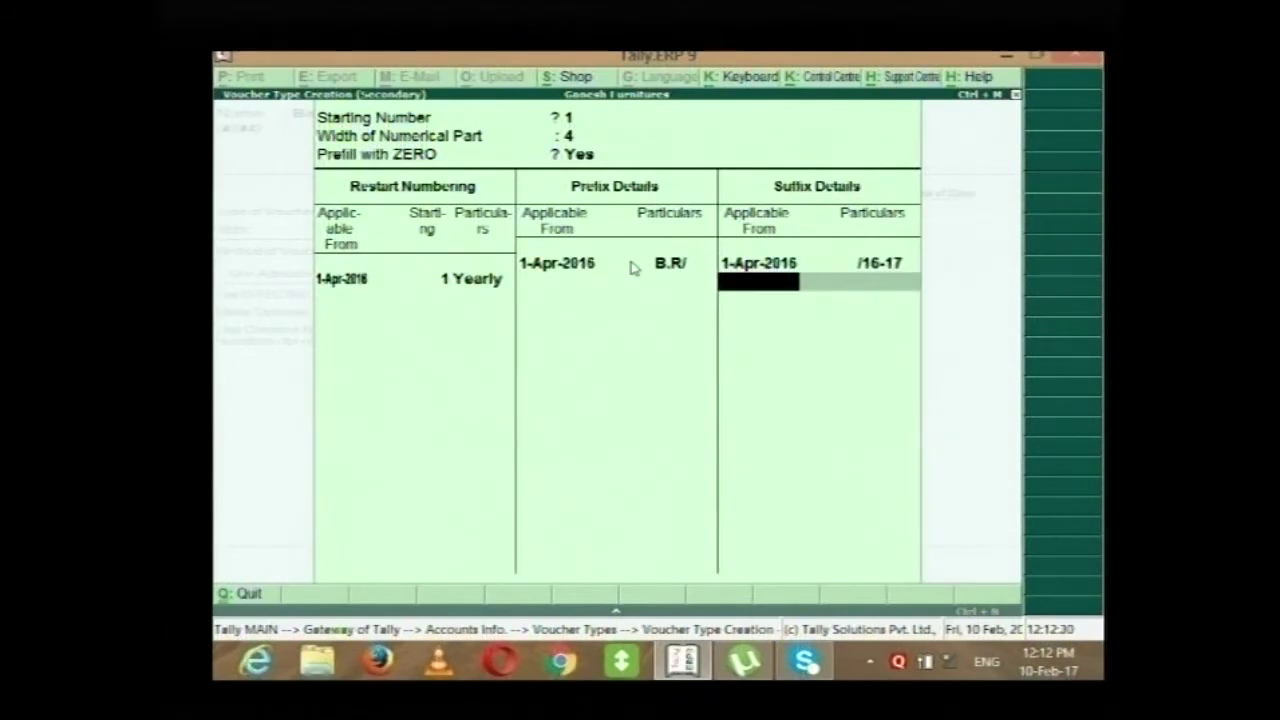
key("Return")
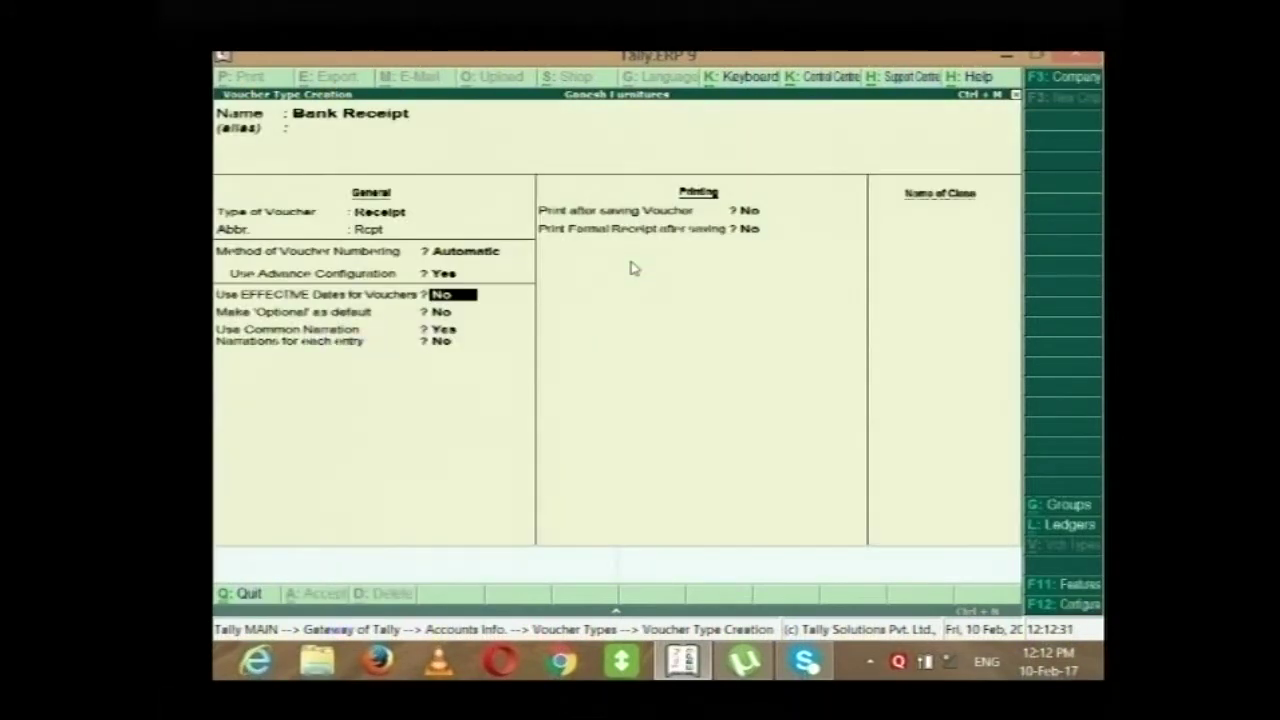
Accept the remaining Bank Receipt options at their defaults, save the voucher type and return to the Gateway of Tally.
key("Return")
key("Return")
key("Return")
key("Return")
key("Return")
key("Return")
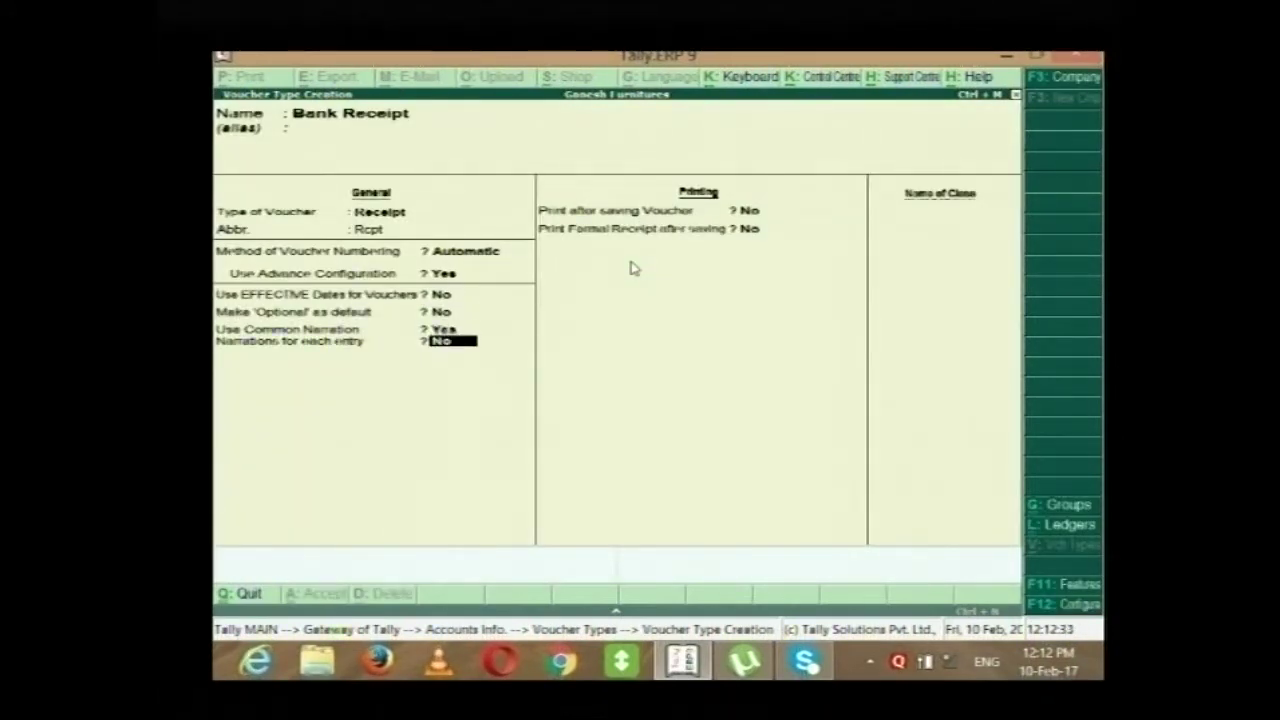
key("Return")
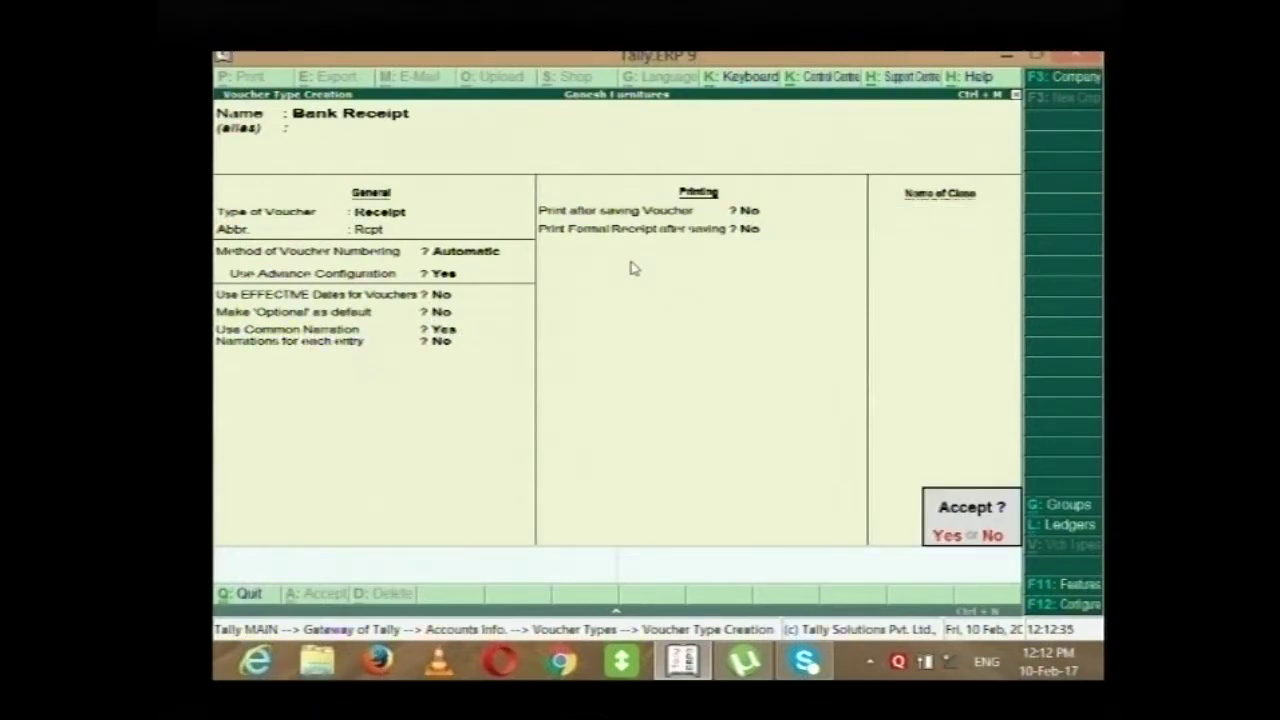
key("Return")
key("Escape")
key("Return")
key("Escape")
key("Escape")
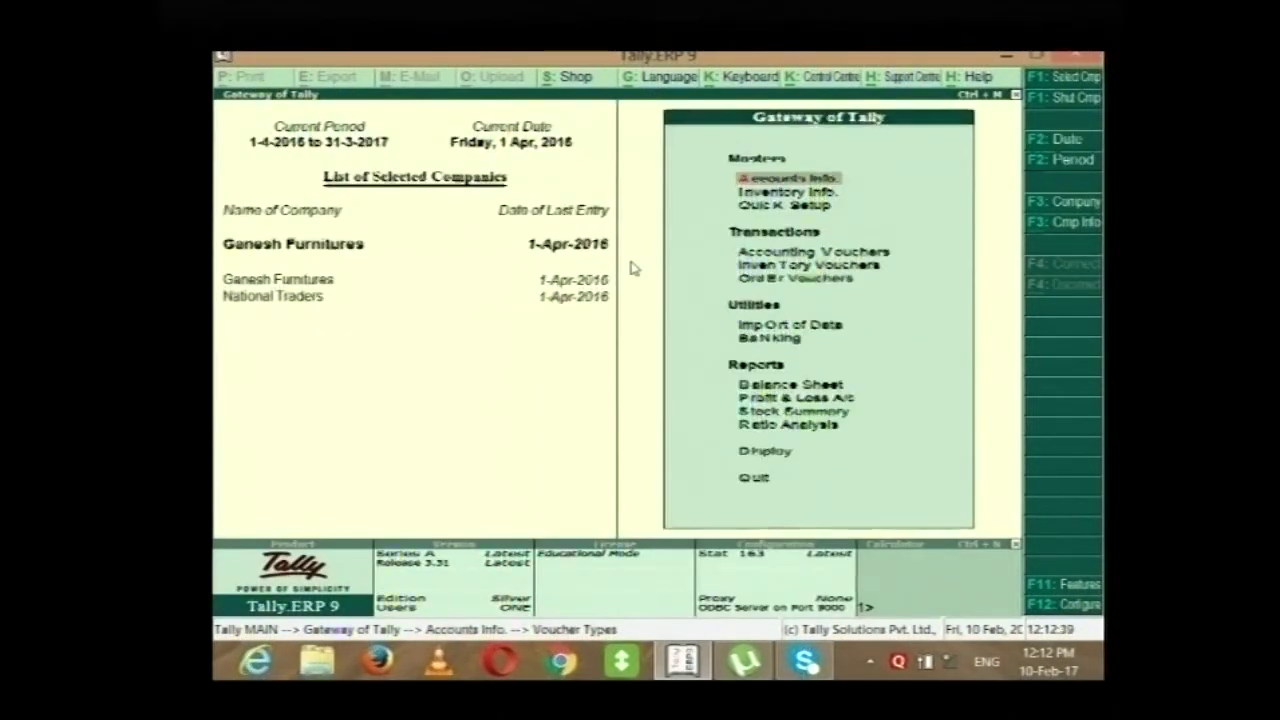
Open accounting voucher entry and switch to the Bank Receipt voucher type.
key("Down")
key("Down")
key("Down")
key("Down")
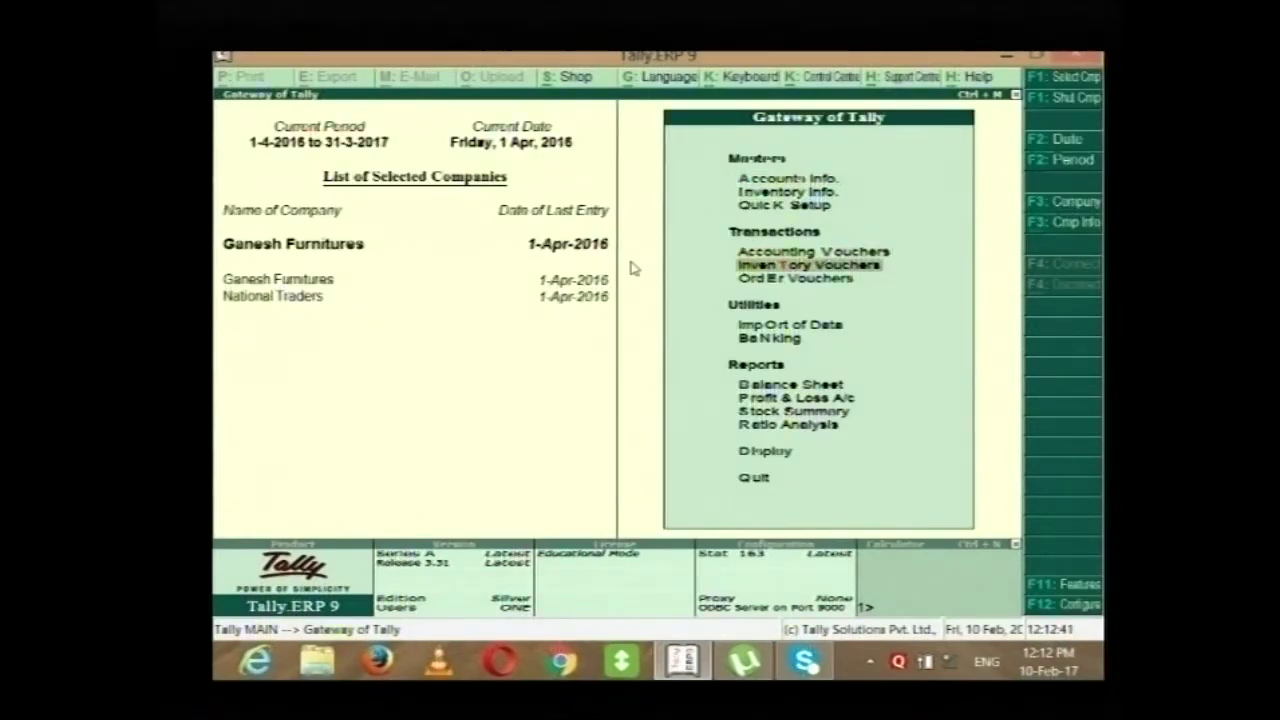
key("Up")
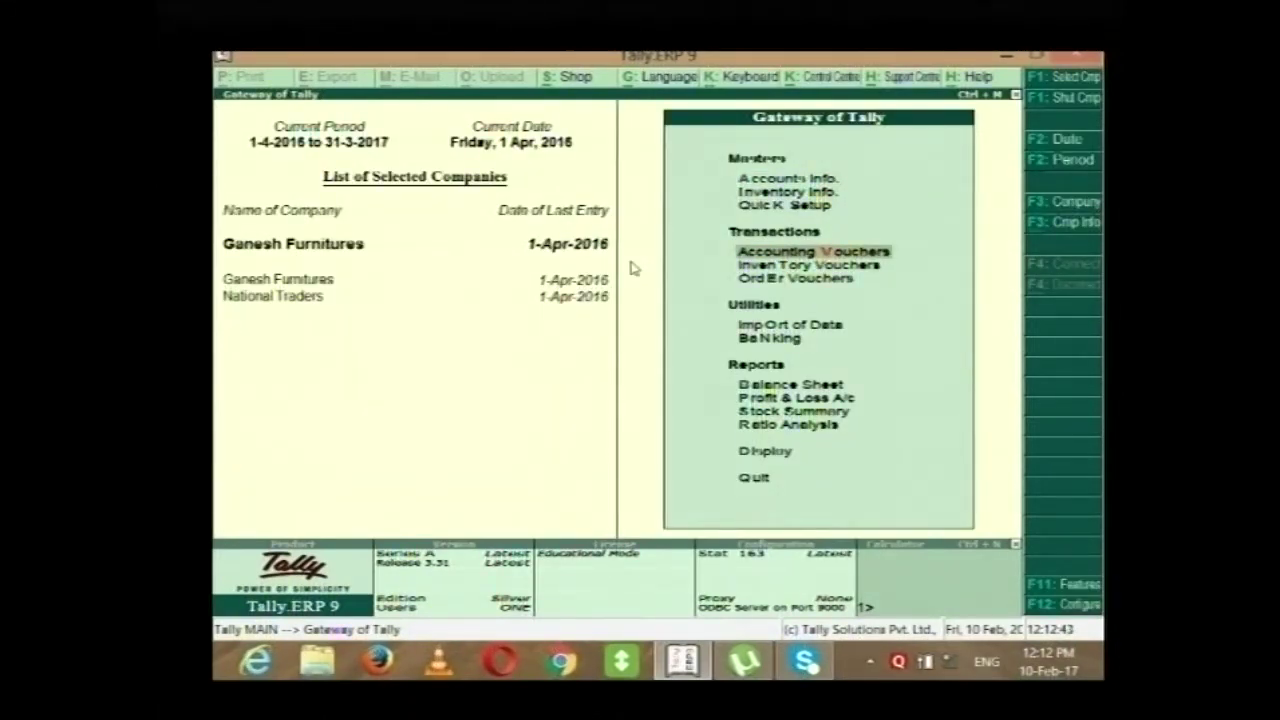
key("Return")
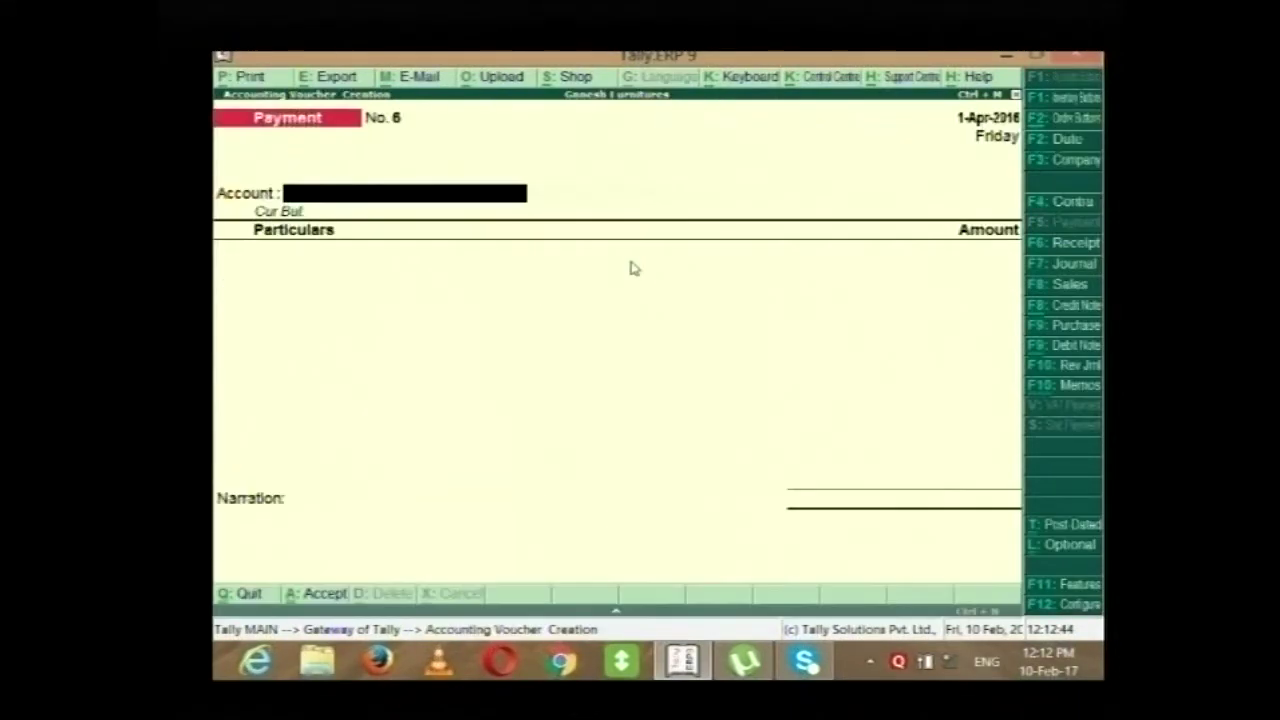
left_click(1056, 250)
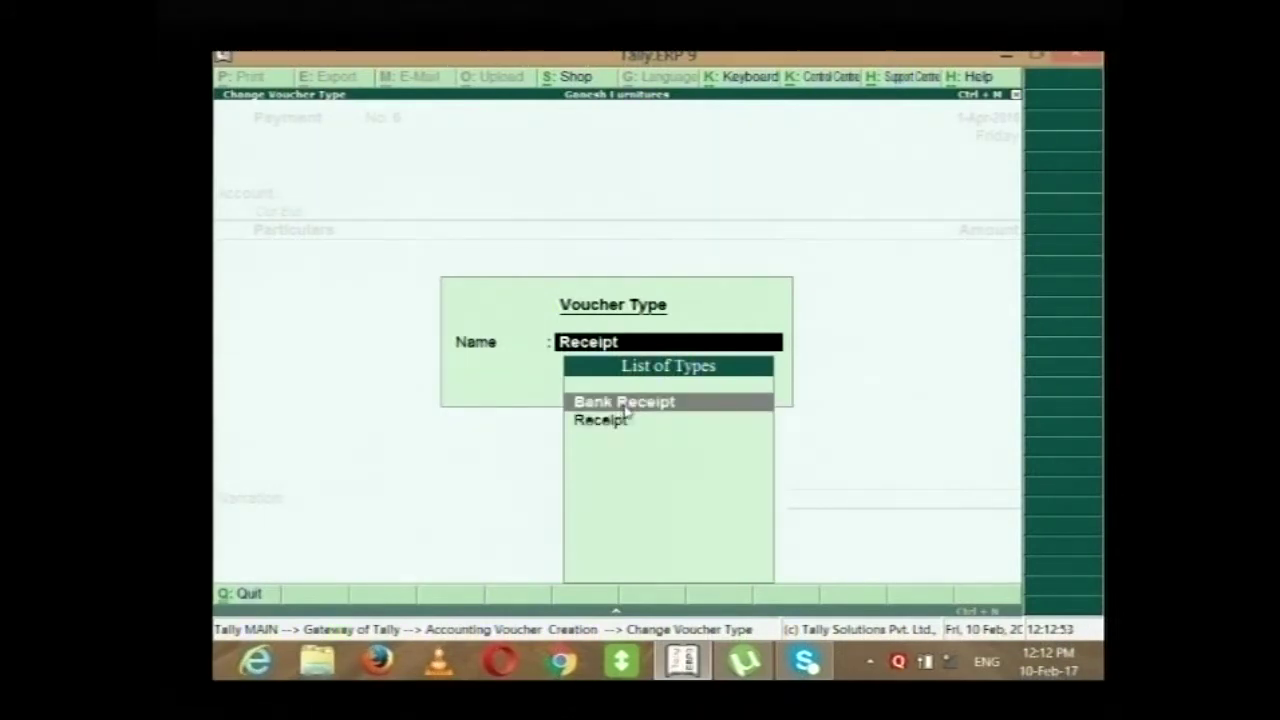
left_click(626, 404)
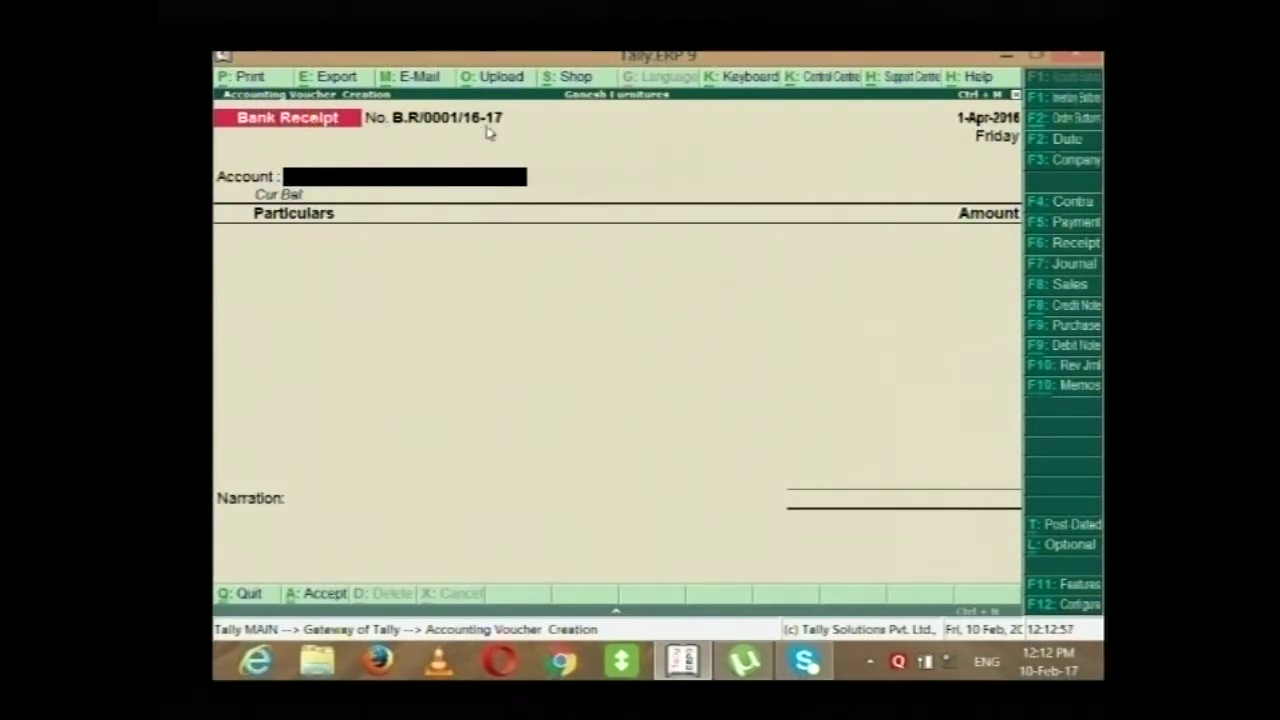
Record a bank receipt of 10000 in the Cash account from the owner's capital ledger and save it.
type("Ca")
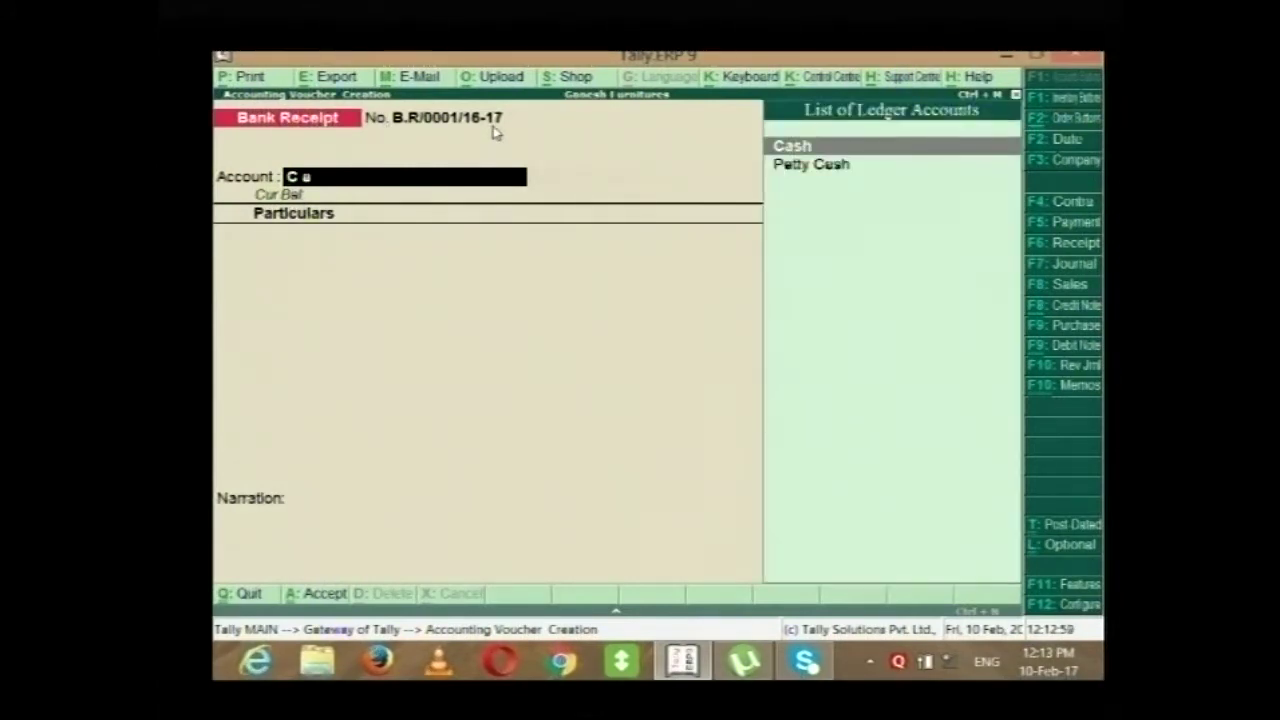
key("Return")
type("Cap")
key("Return")
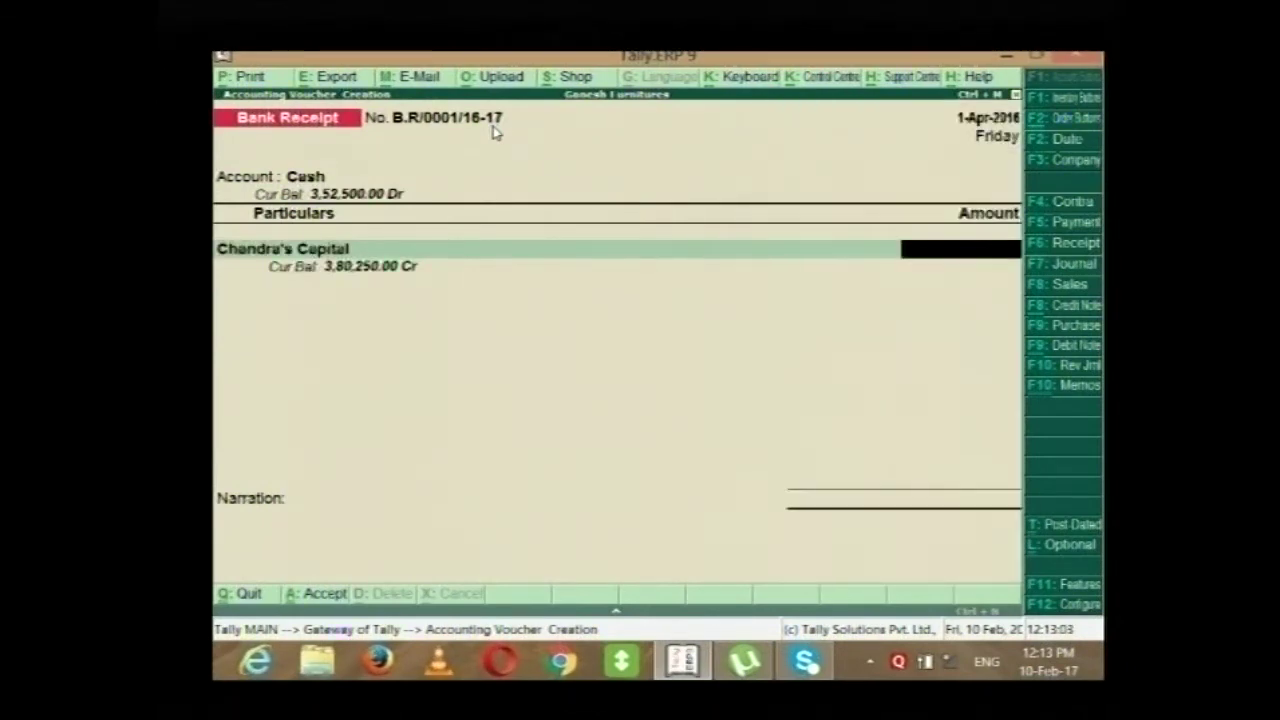
type("10000")
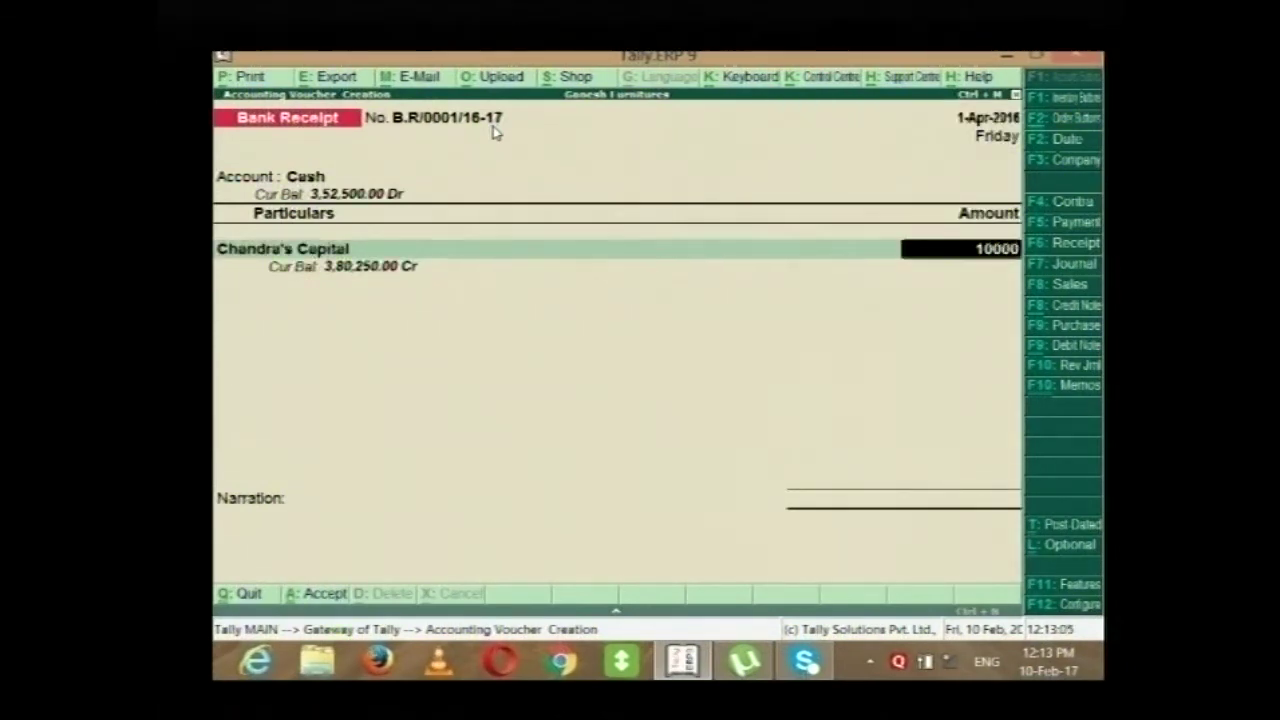
key("Return")
key("Return")
key("Return")
key("Return")
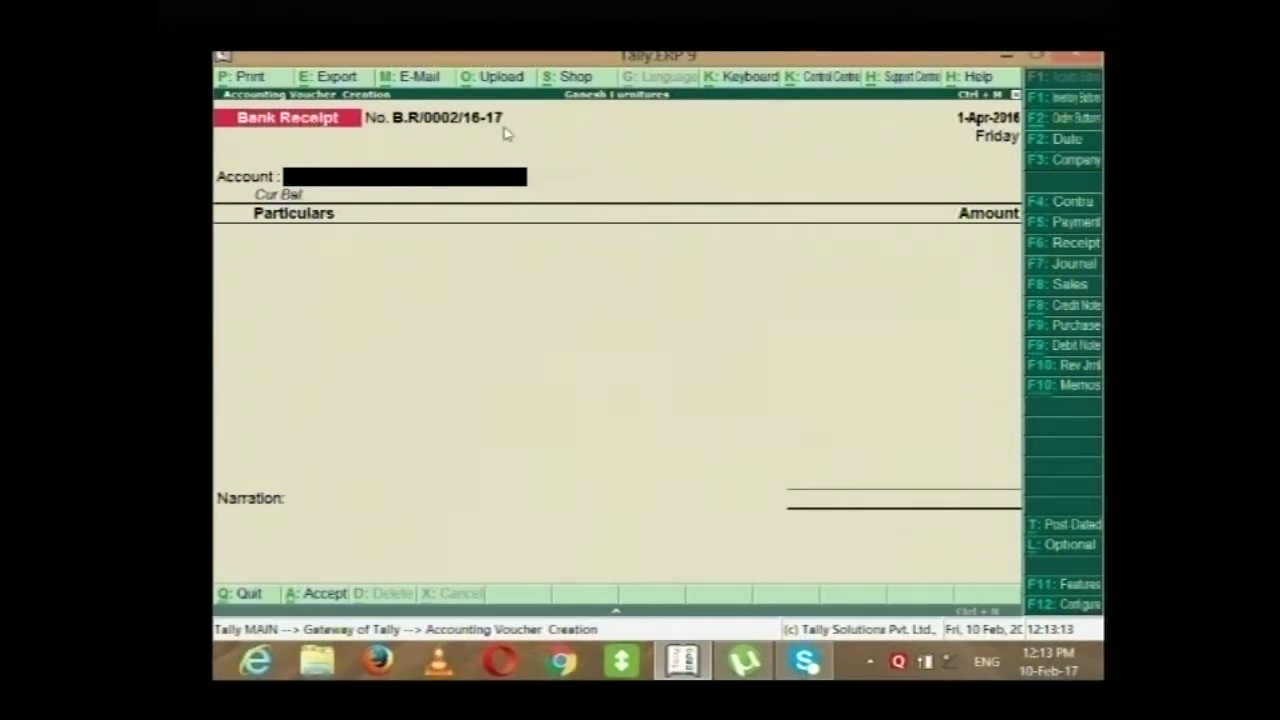
Record a second bank receipt of 5,000 in the Cash account from the owner's capital ledger and save it.
type("Ca")
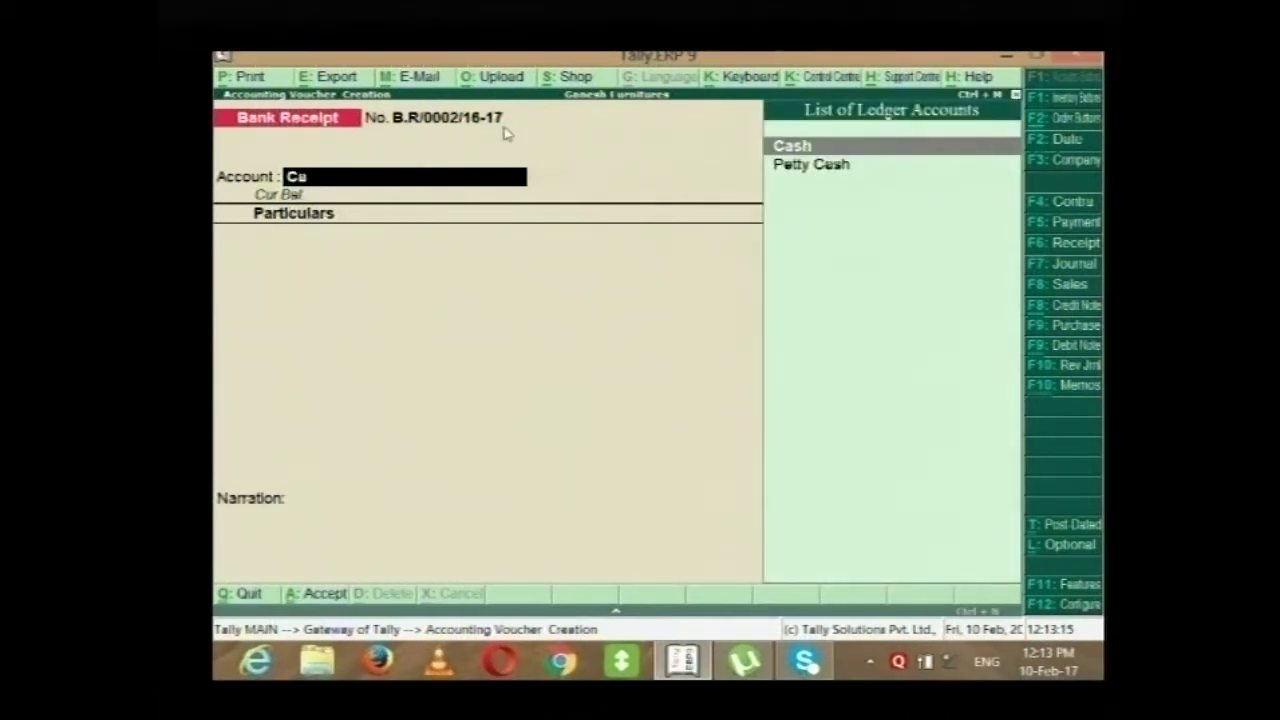
key("Return")
type("Capi")
key("Return")
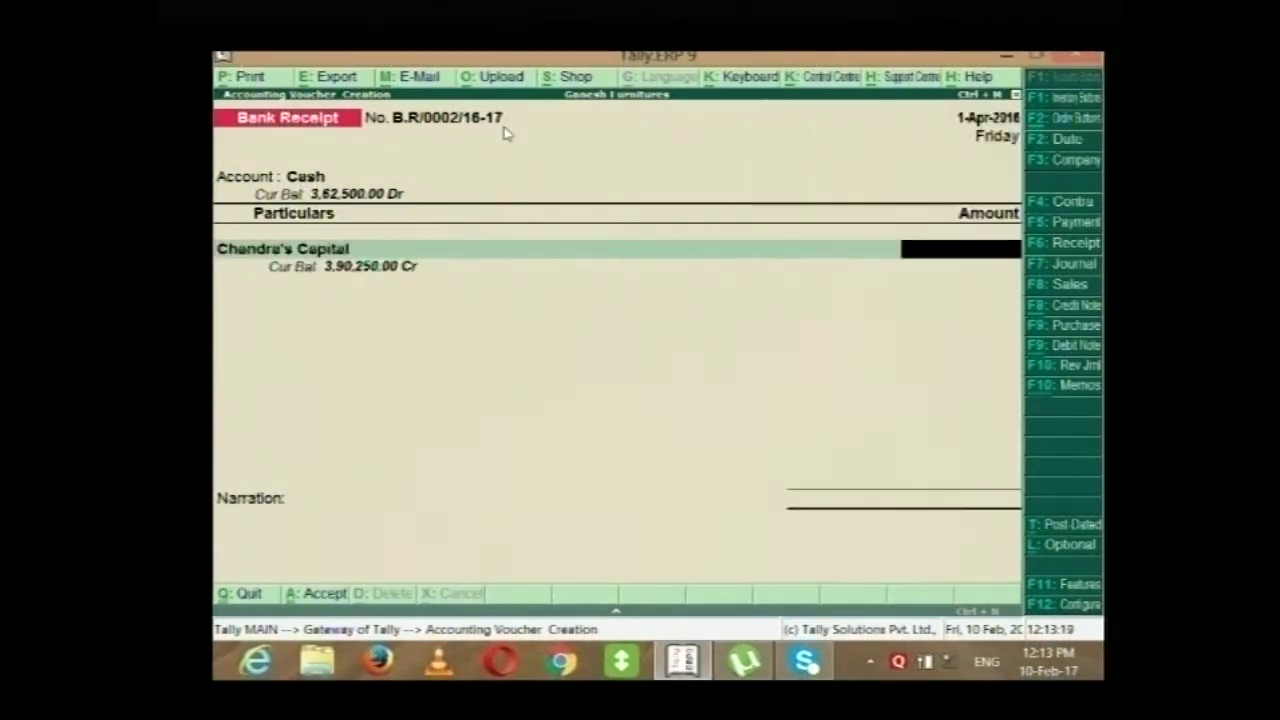
type("5,000")
key("Return")
key("Return")
key("Return")
key("Return")
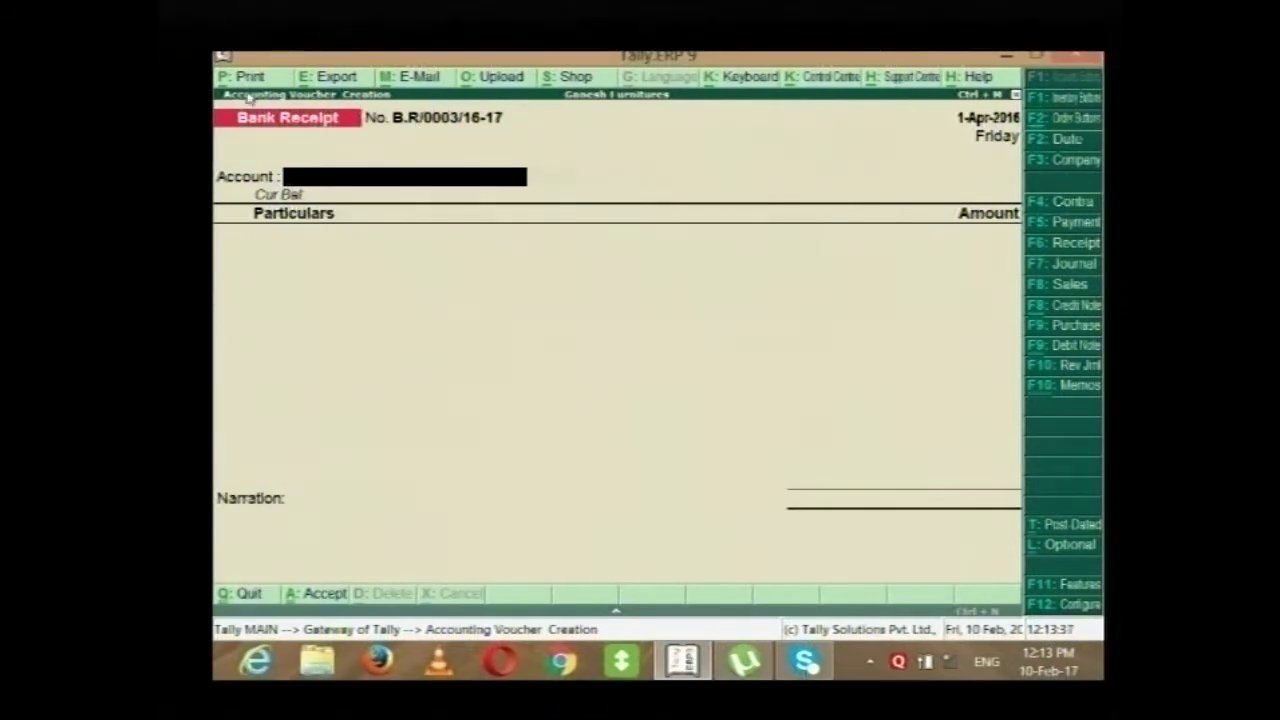
Check the Payment voucher's numbering and the available receipt voucher types, and leave voucher entry.
left_click(1050, 224)
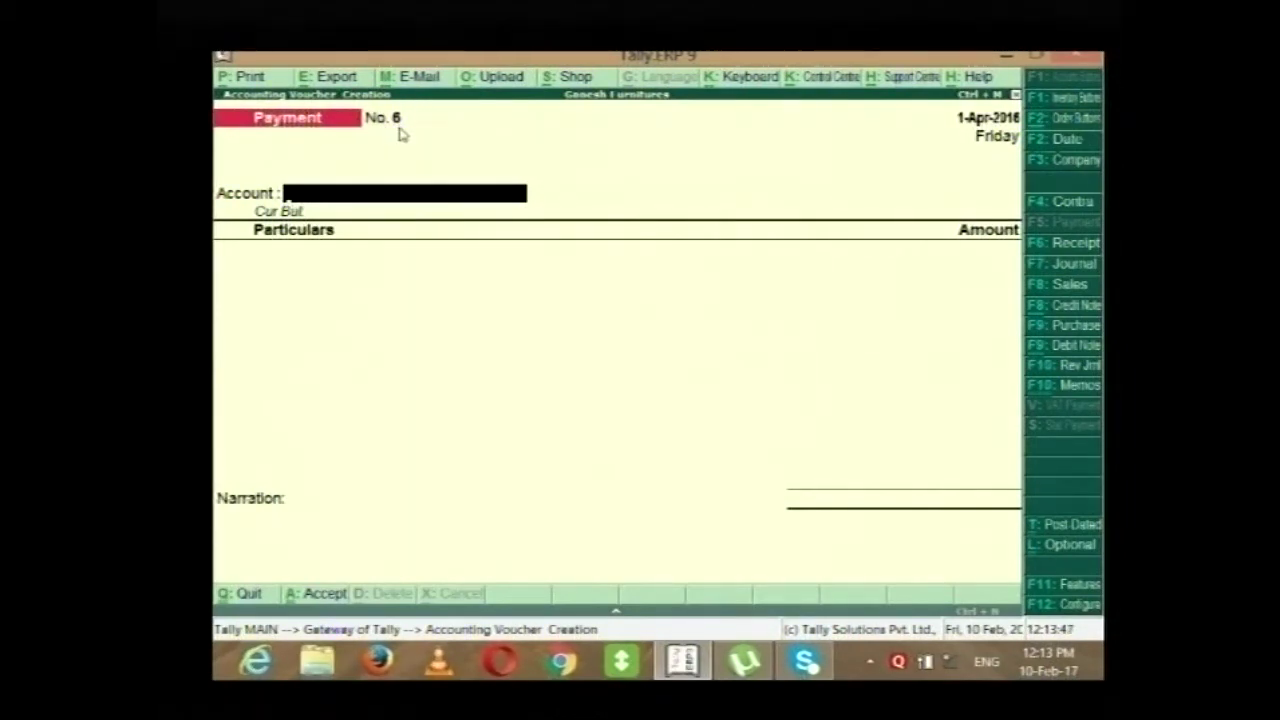
left_click(1056, 246)
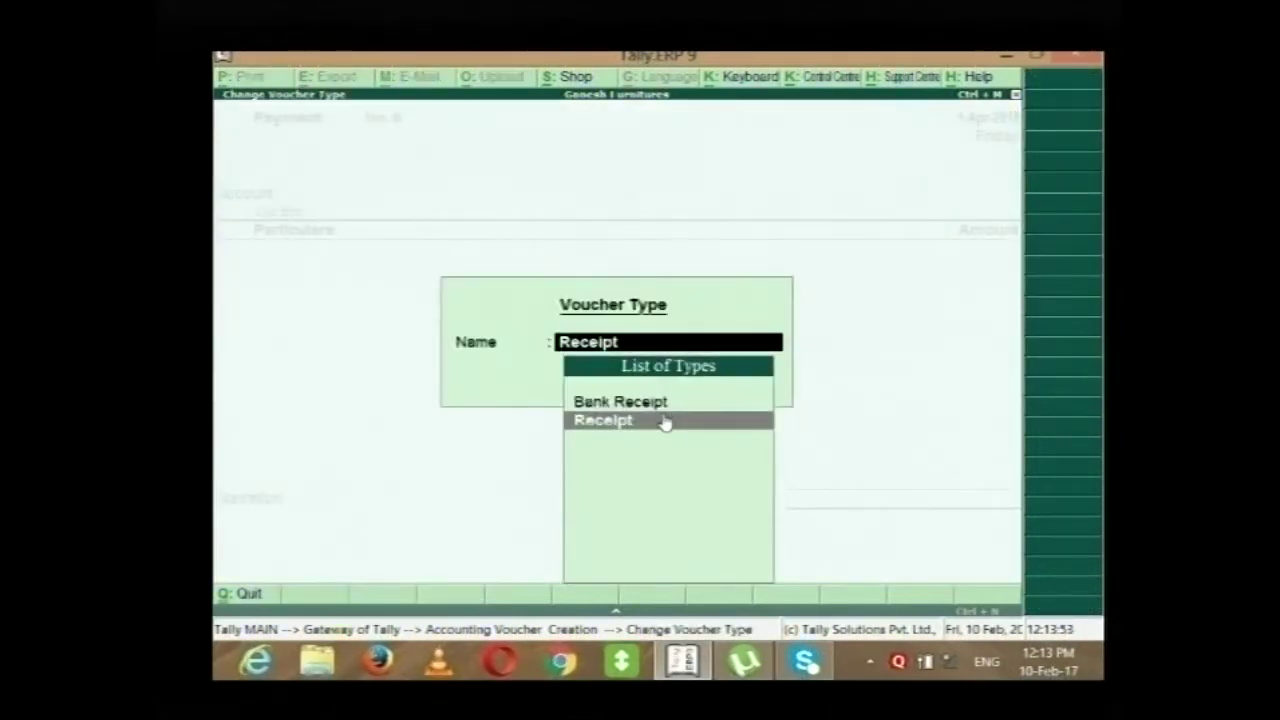
key("Up")
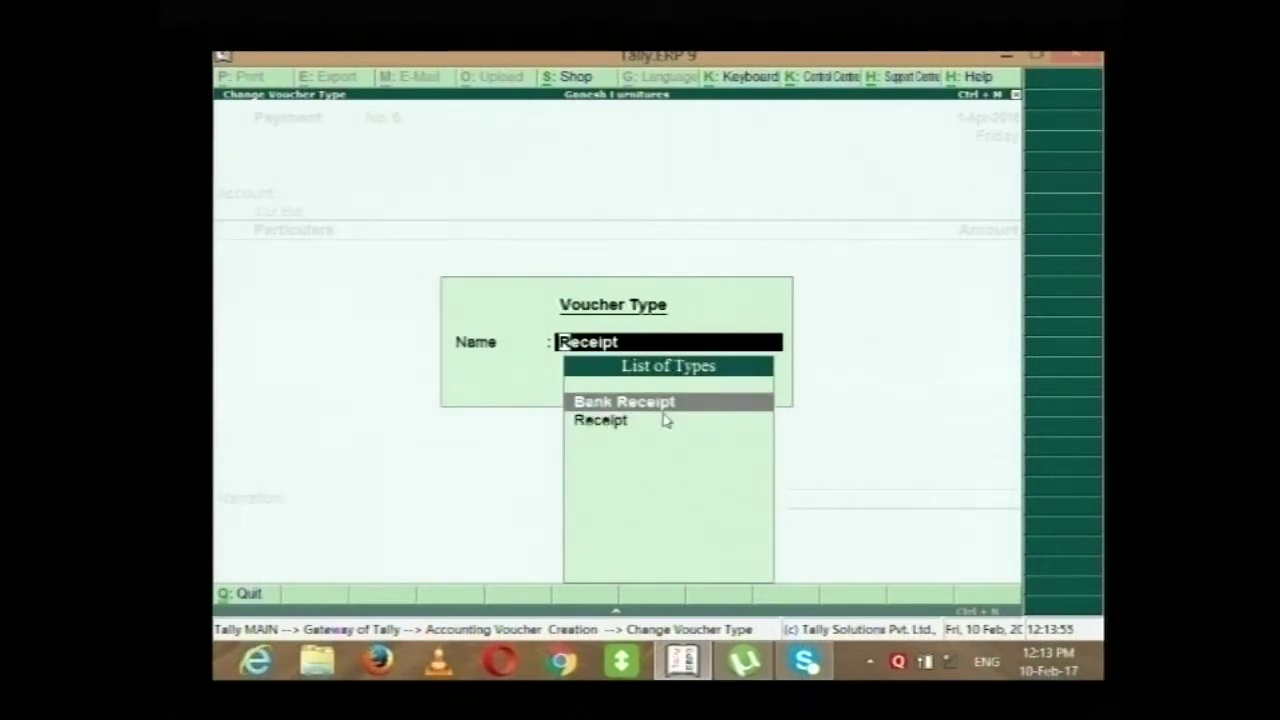
key("Down")
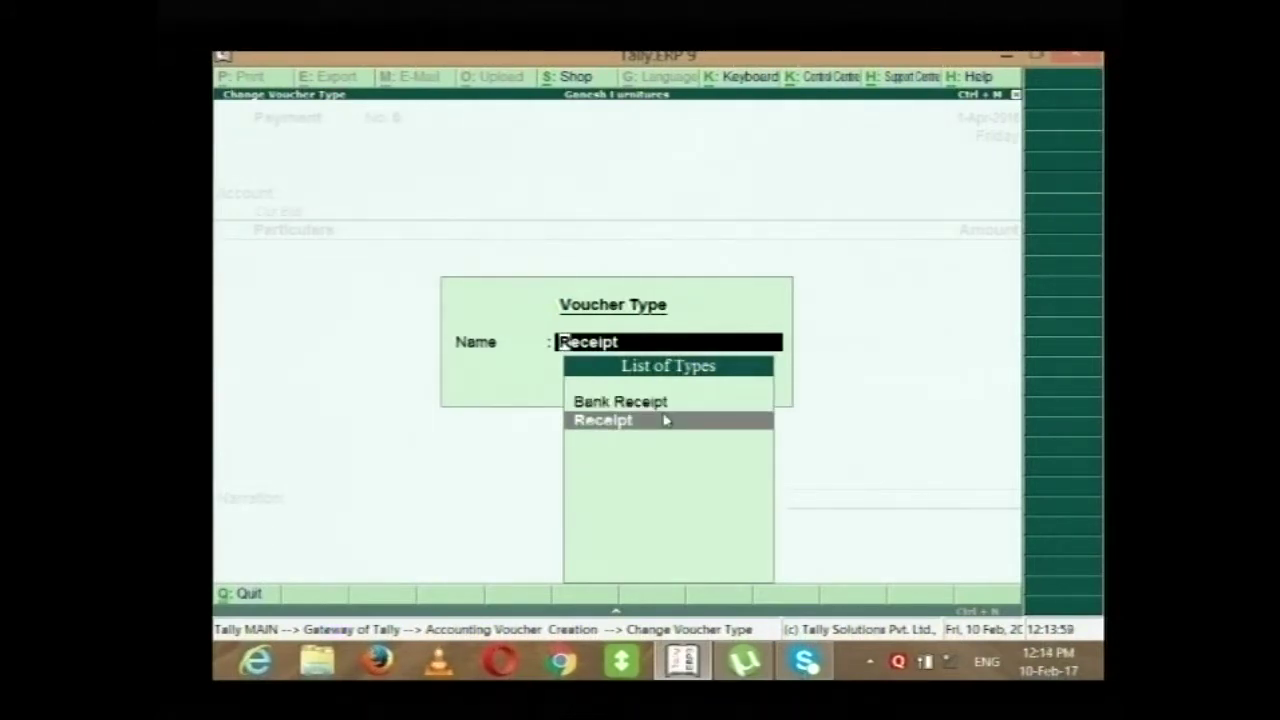
key("Escape")
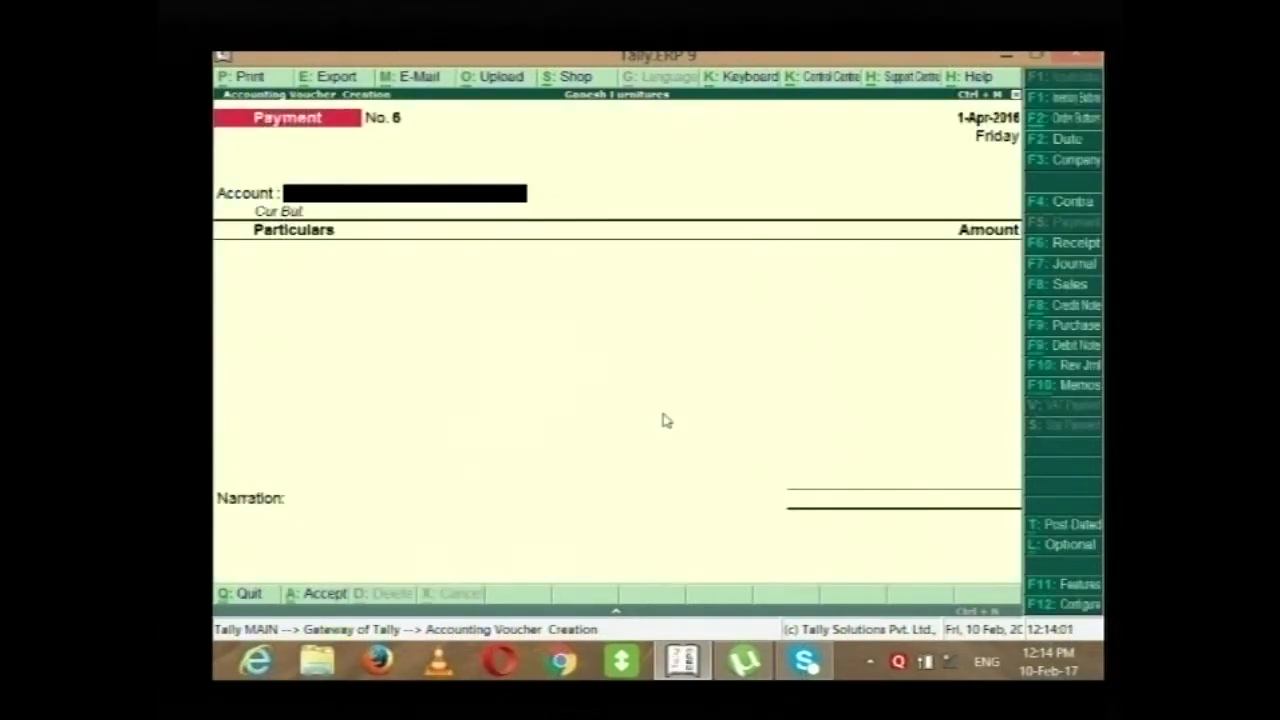
key("Escape")
key("Return")
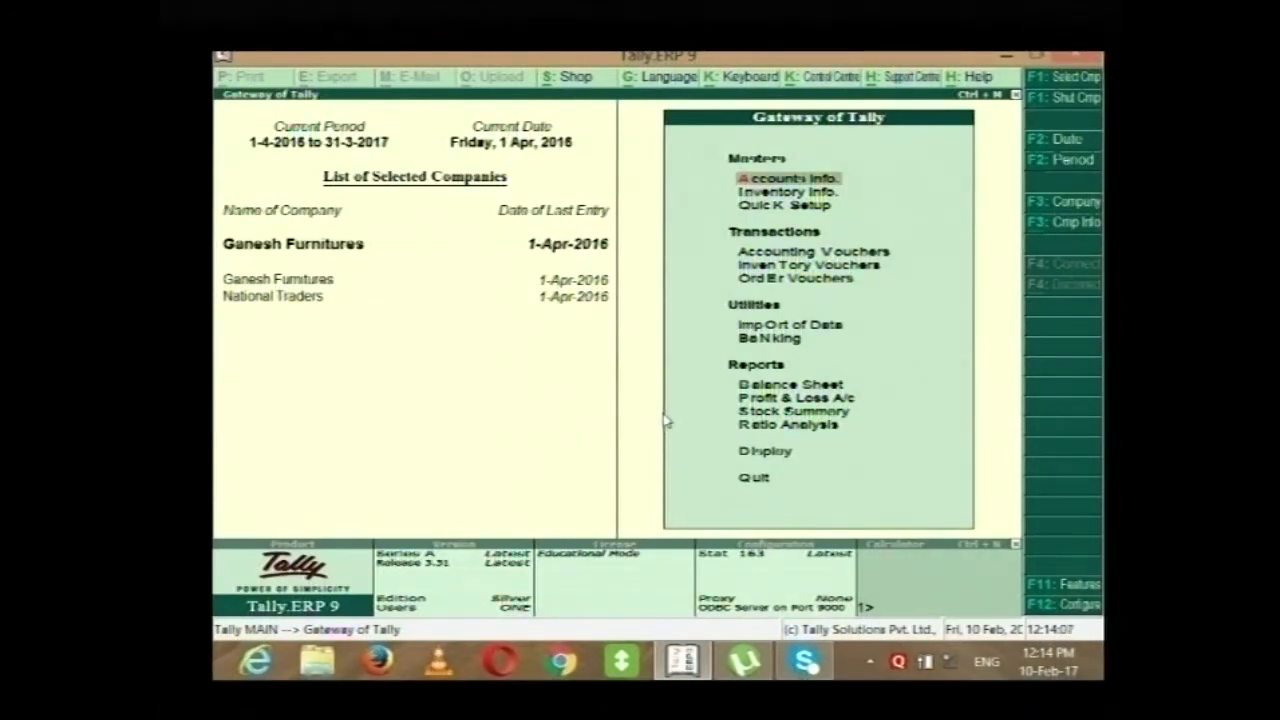
Start creating a new voucher type under Accounts Info. and name it Cash Payment.
key("Return")
key("Down")
key("Down")
key("Down")
key("Down")
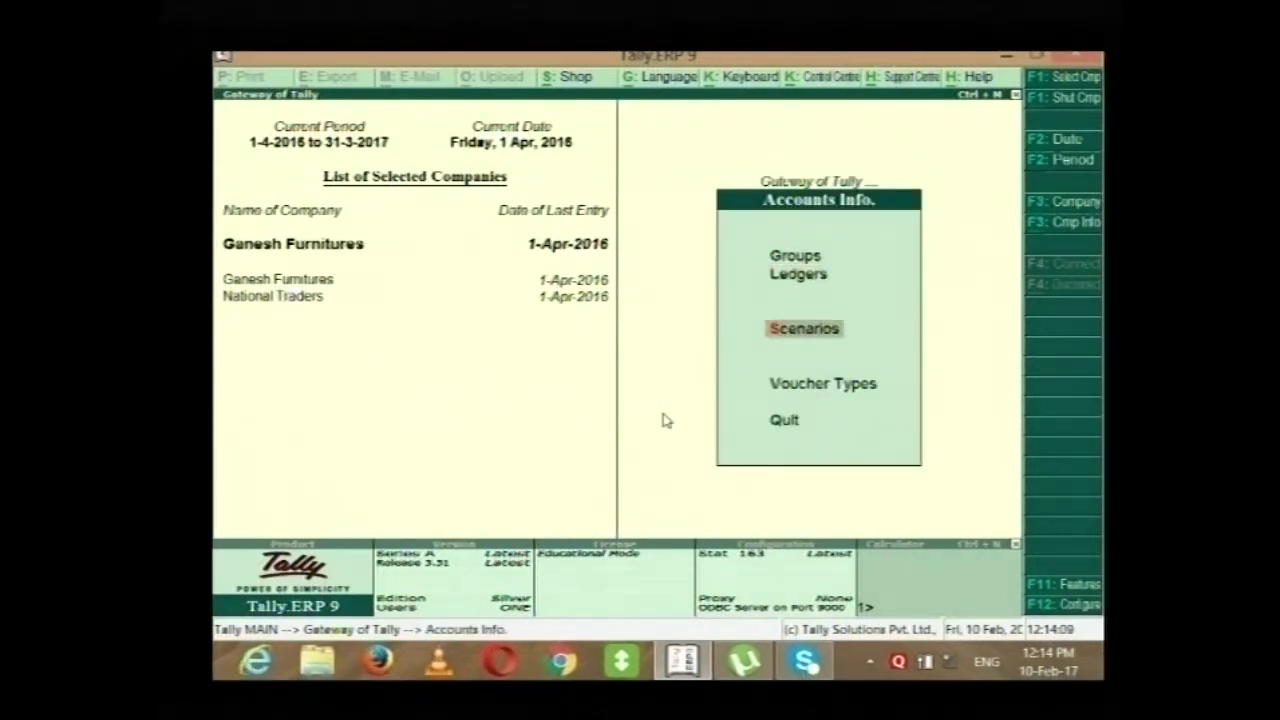
key("Up")
key("Return")
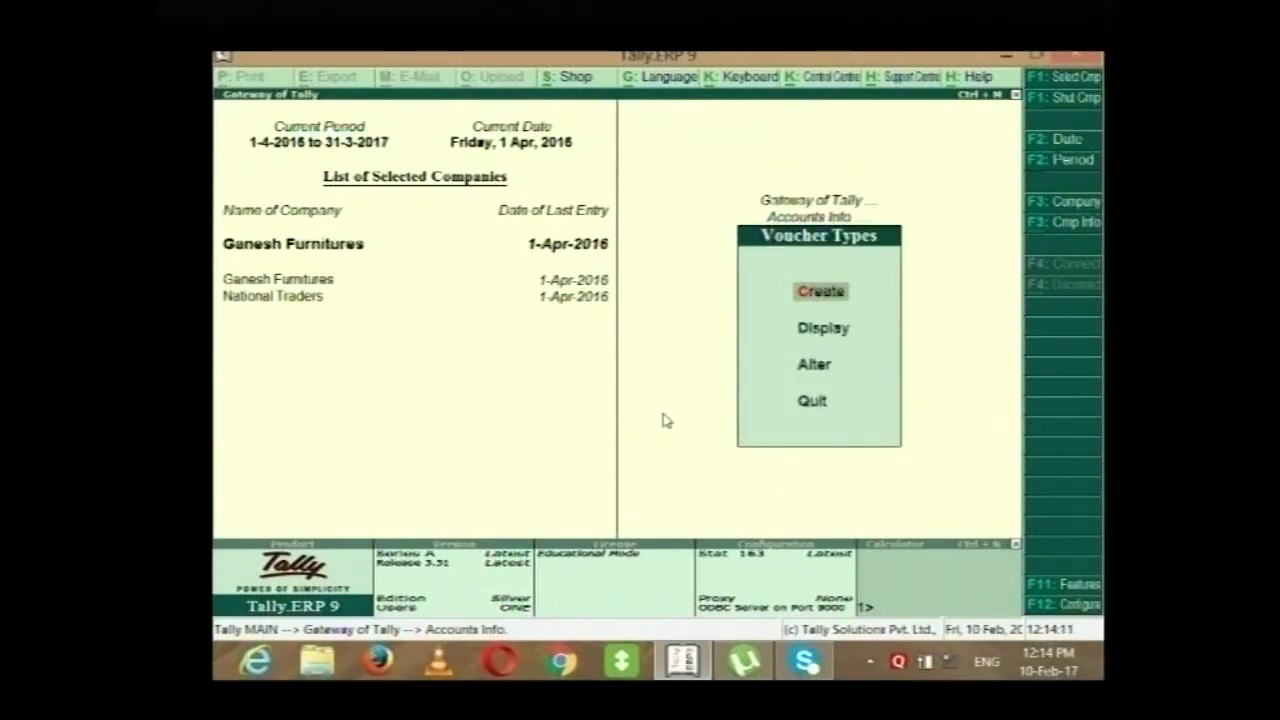
key("Down")
key("Down")
key("Down")
key("Up")
key("Up")
key("Up")
key("Return")
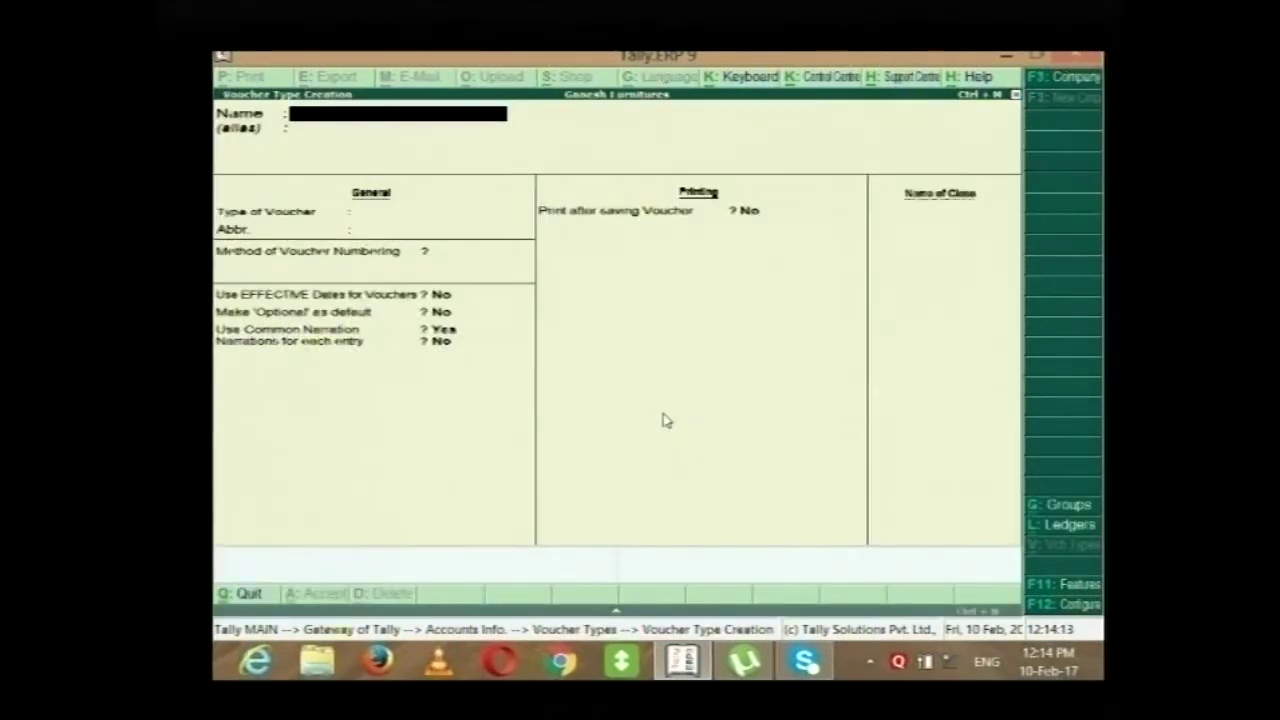
type("Cash Payment")
key("Return")
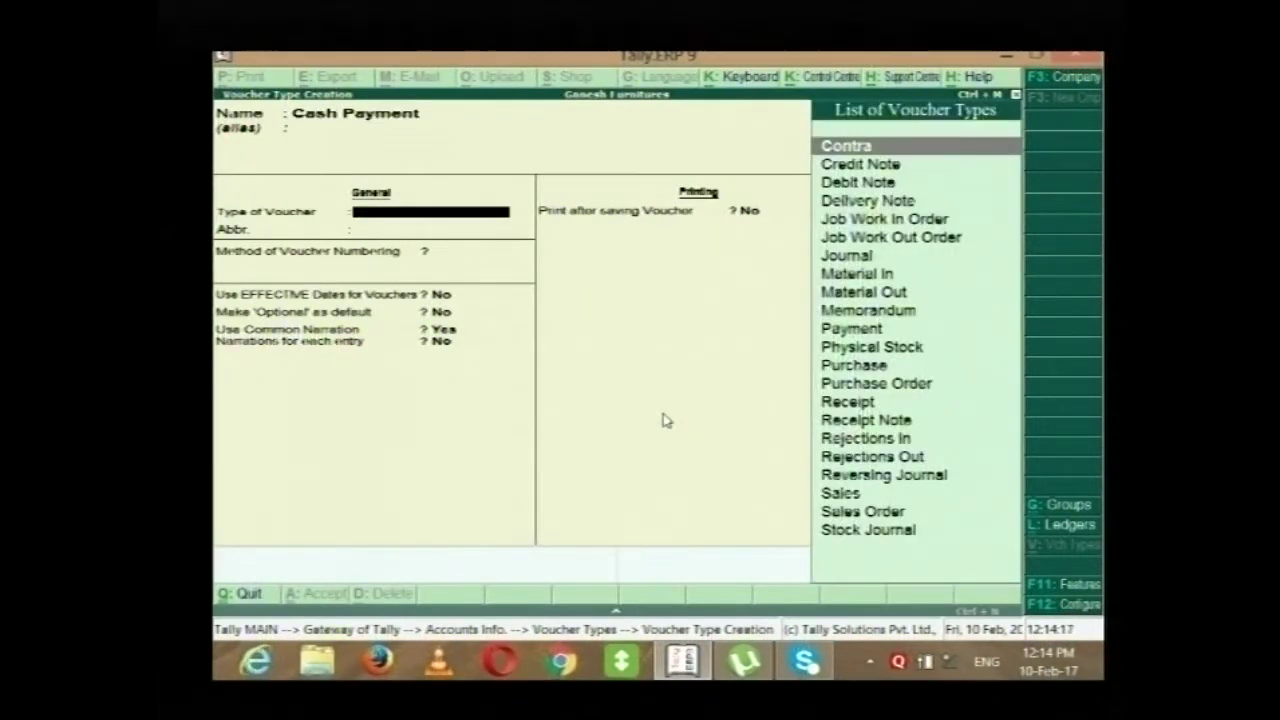
Set the type of voucher to Payment with abbreviation Pymt, and the voucher numbering method to Manual.
type("Pay")
key("Return")
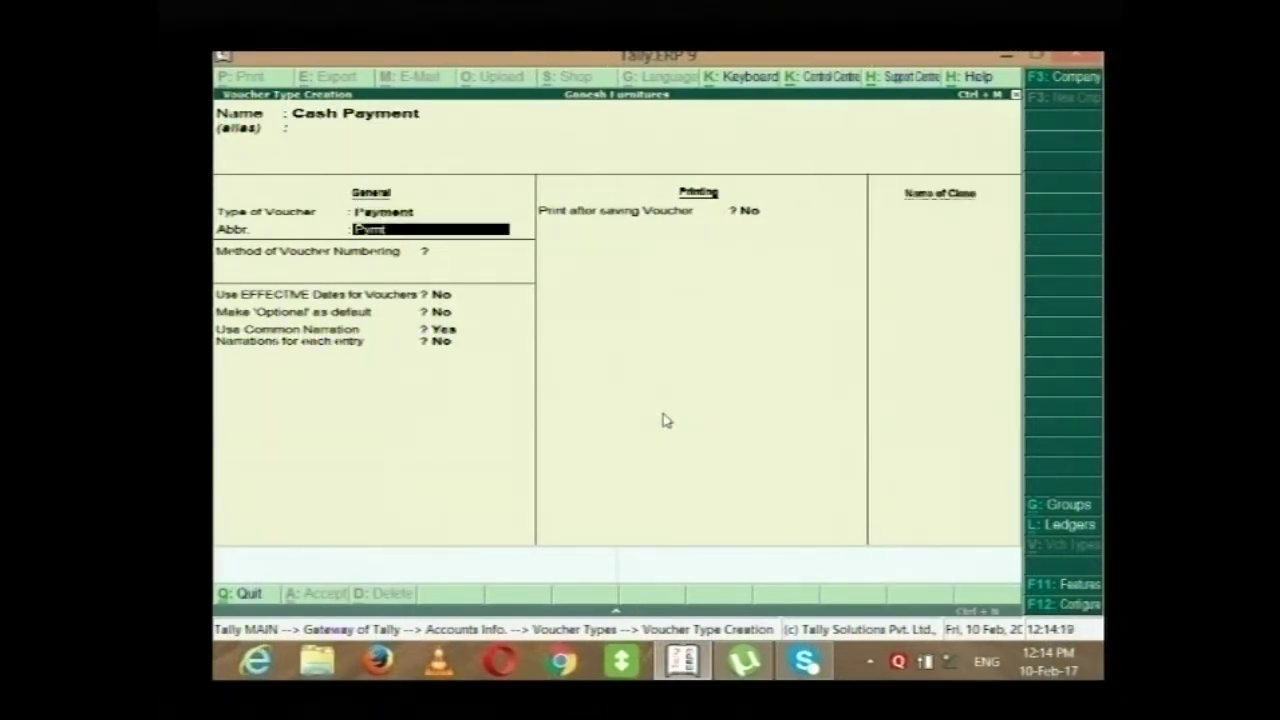
key("Return")
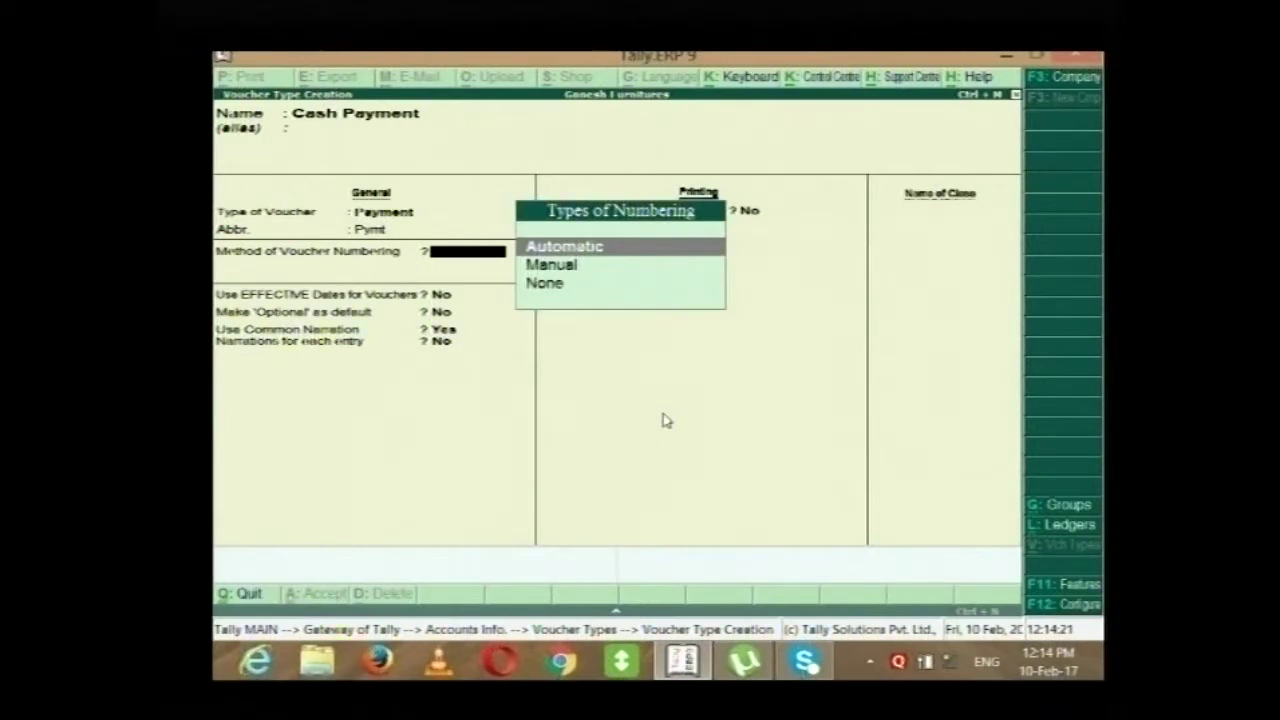
key("Down")
key("Return")
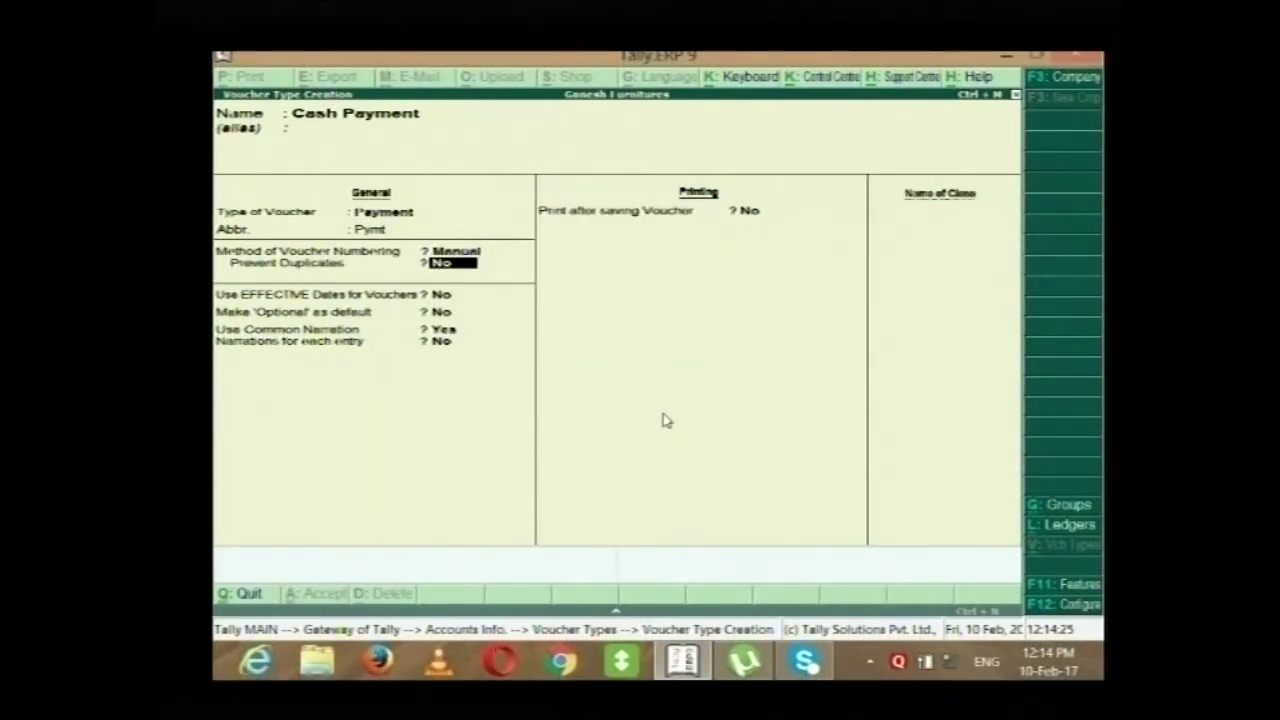
Enable Prevent Duplicates for the Cash Payment voucher type, keep the remaining defaults and save it.
type("y")
key("Return")
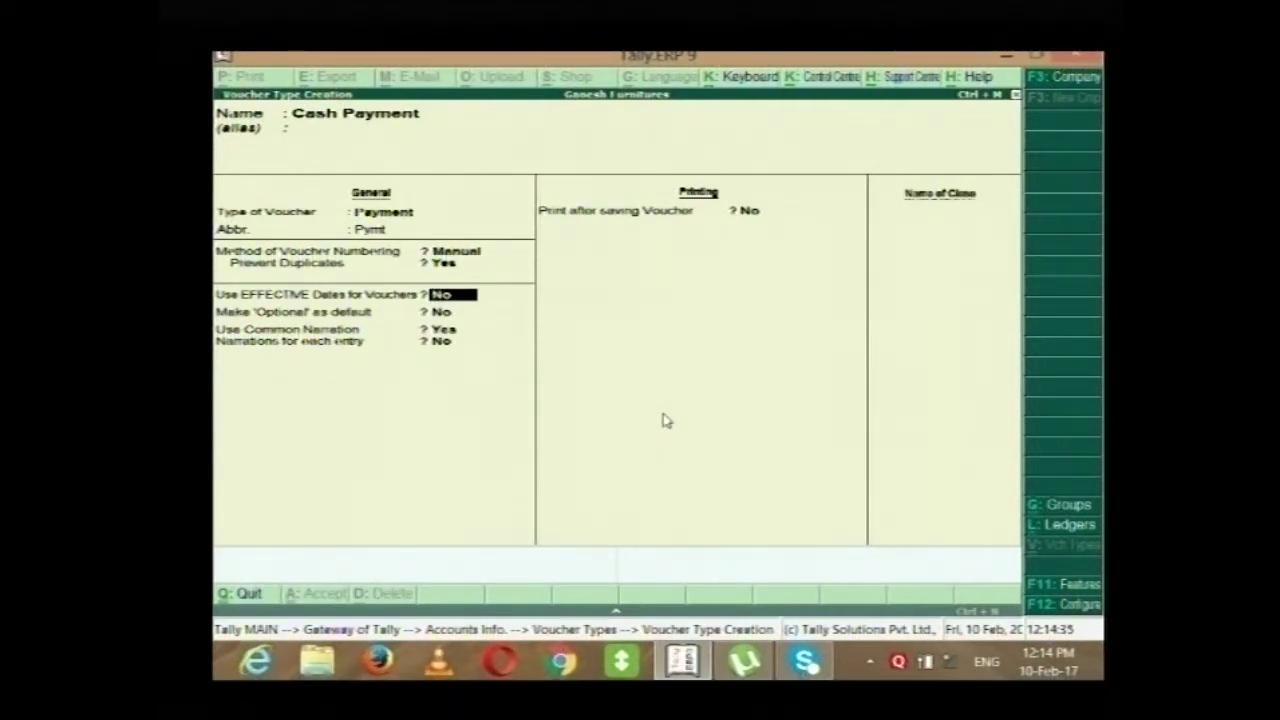
key("Return")
key("Return")
key("Return")
key("Return")
key("Return")
key("Return")
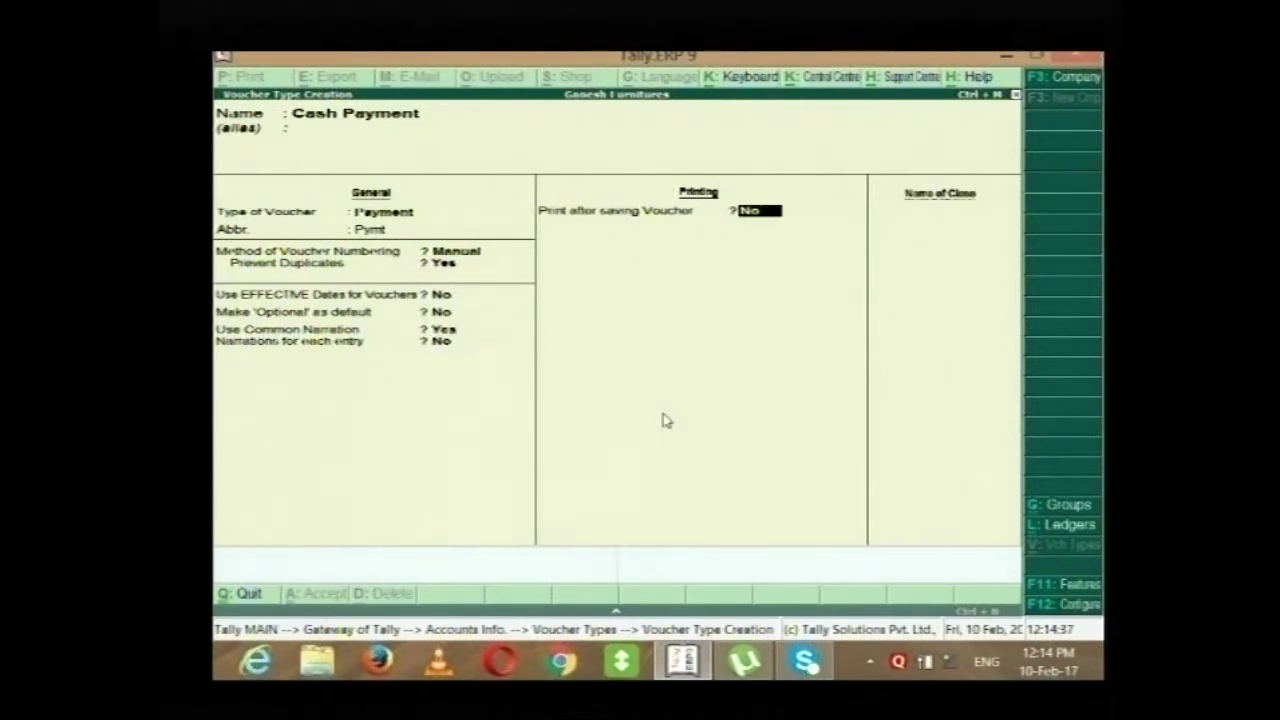
key("Return")
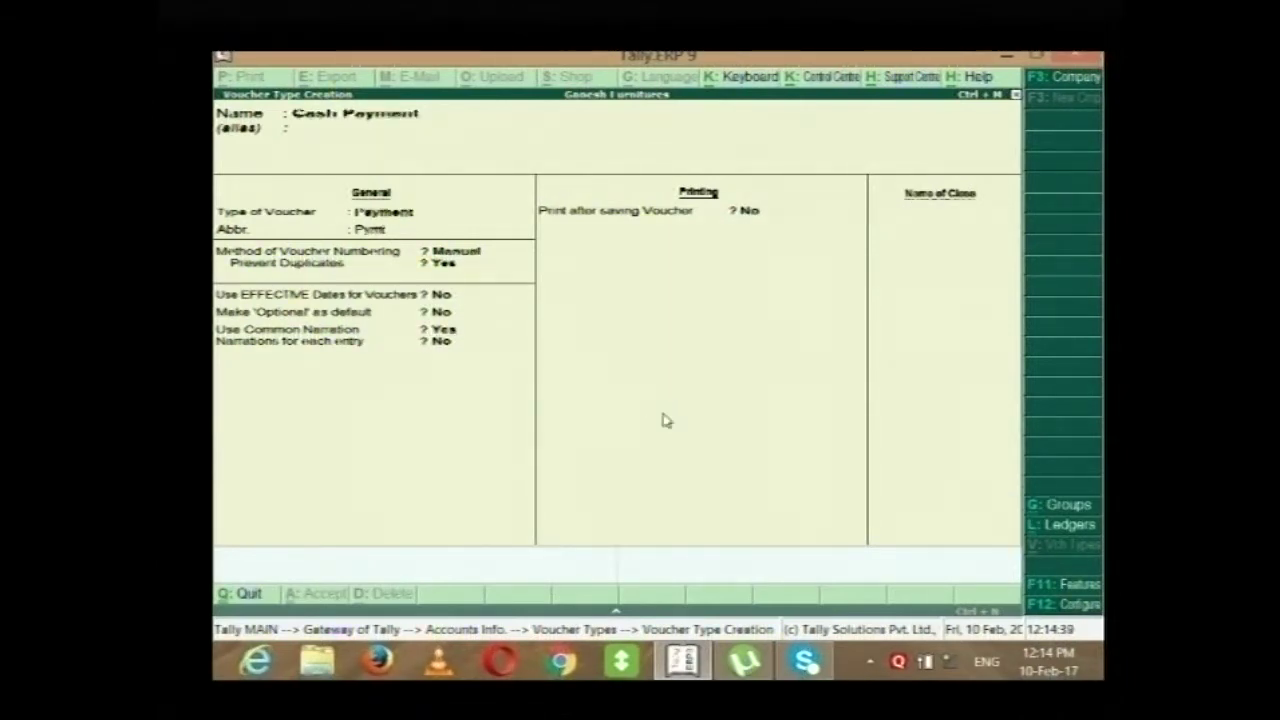
Return to accounting voucher entry and check the available payment voucher types and the standard Payment voucher's numbering.
key("Escape")
key("Escape")
key("Escape")
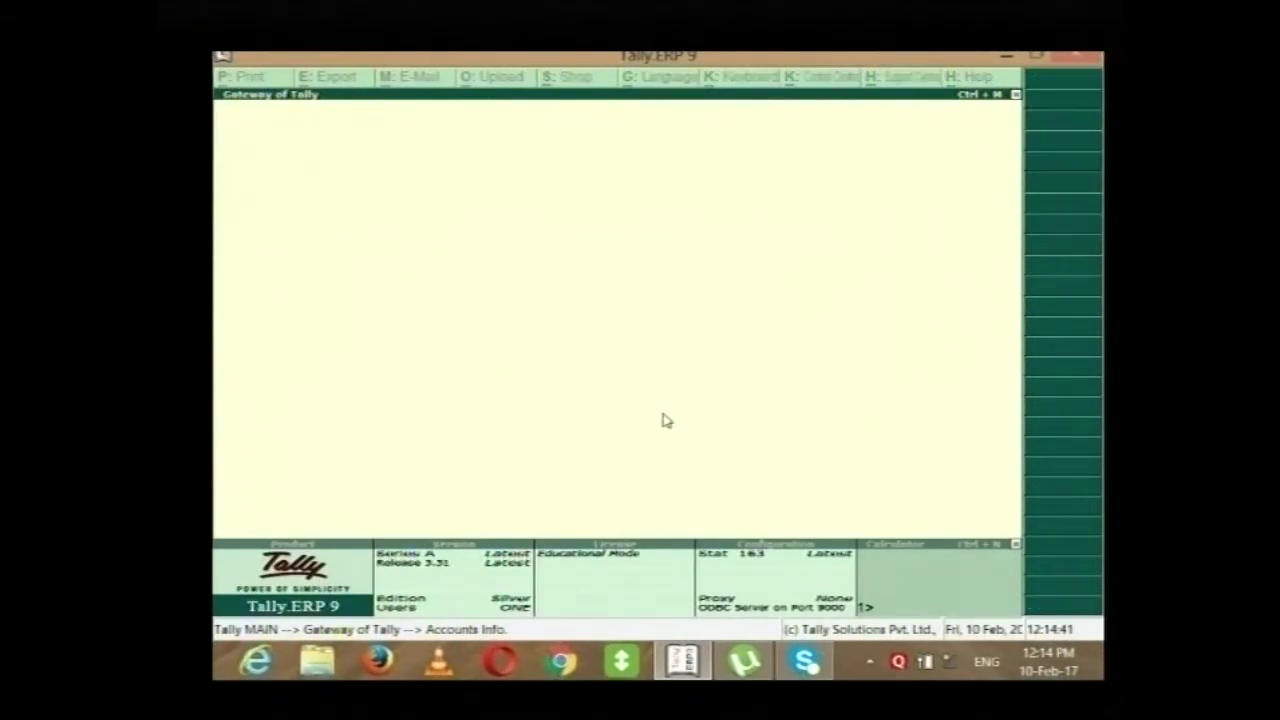
key("Escape")
key("v")
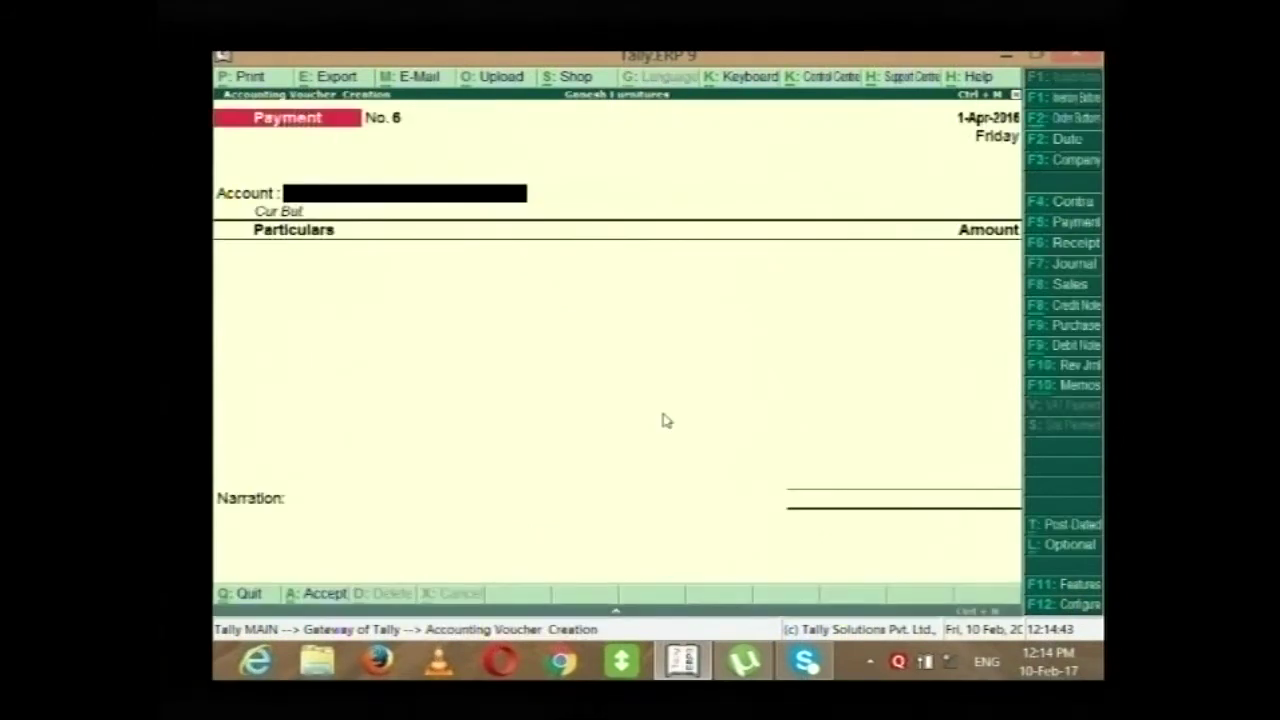
left_click(1066, 222)
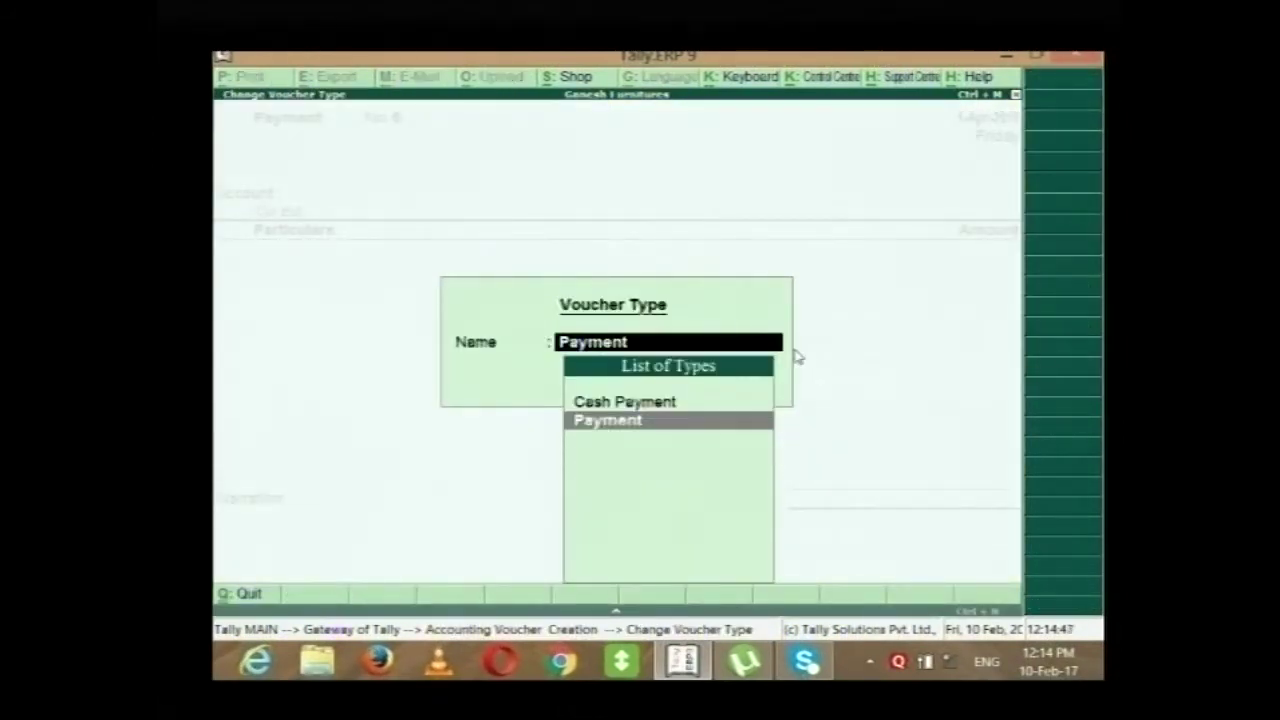
key("Return")
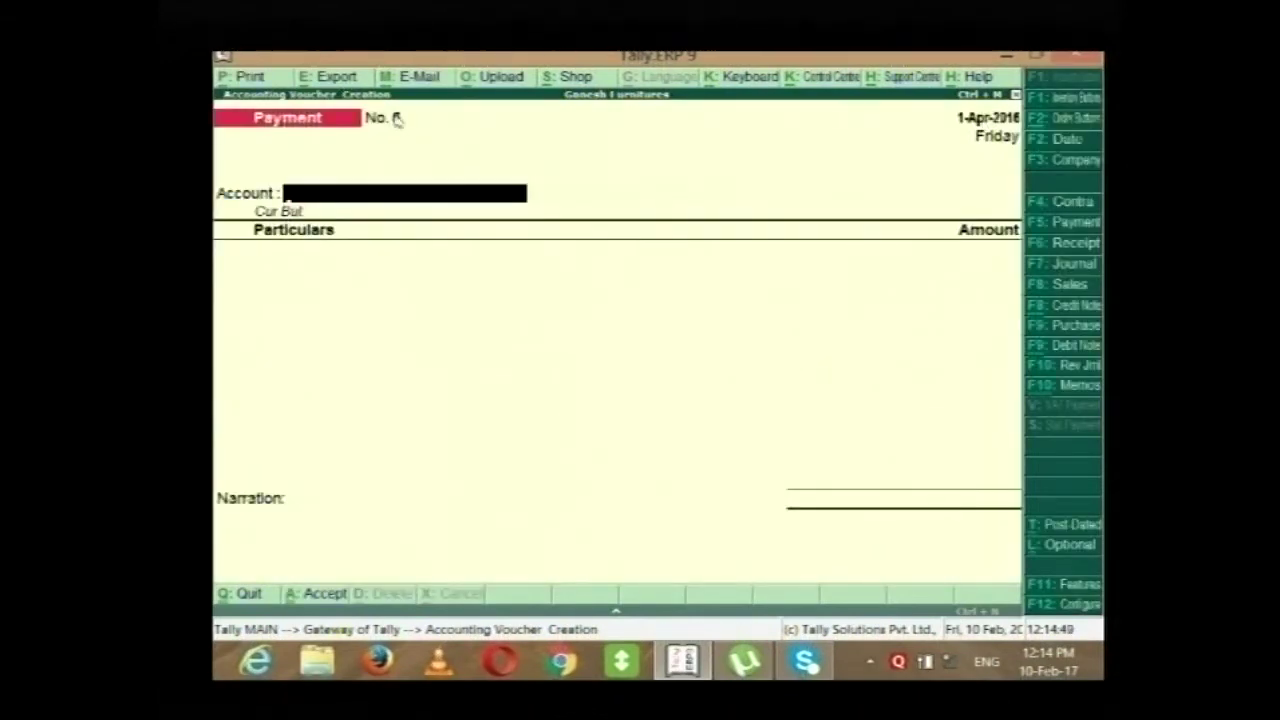
Switch the voucher to the Cash Payment type and set its voucher number to 01.
left_click(1060, 232)
key("Up")
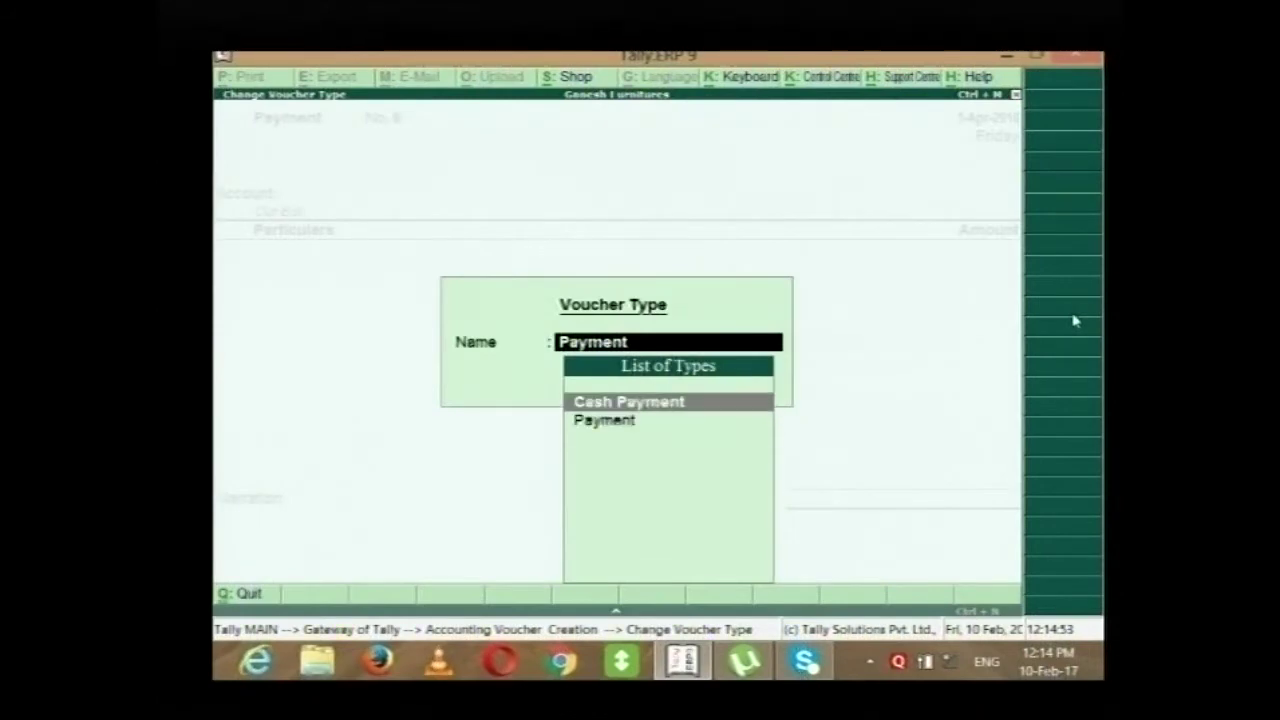
key("Return")
type("25")
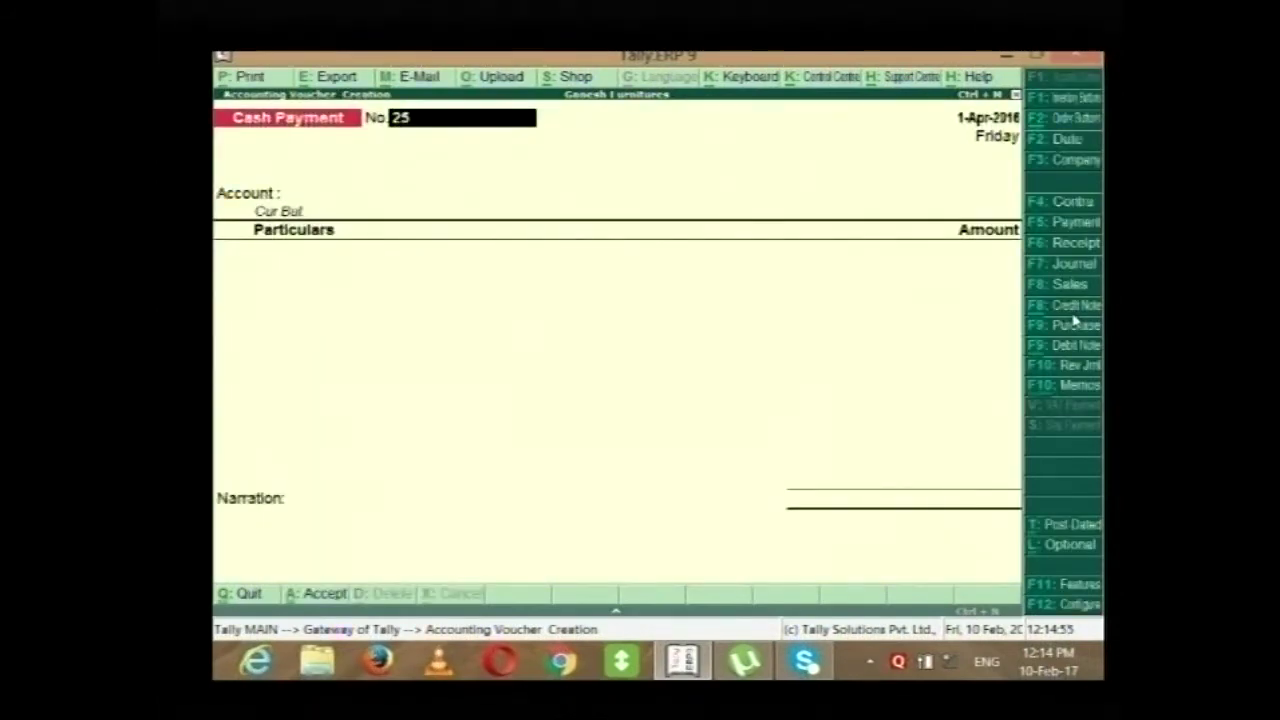
key("BackSpace")
key("BackSpace")
key("BackSpace")
key("Return")
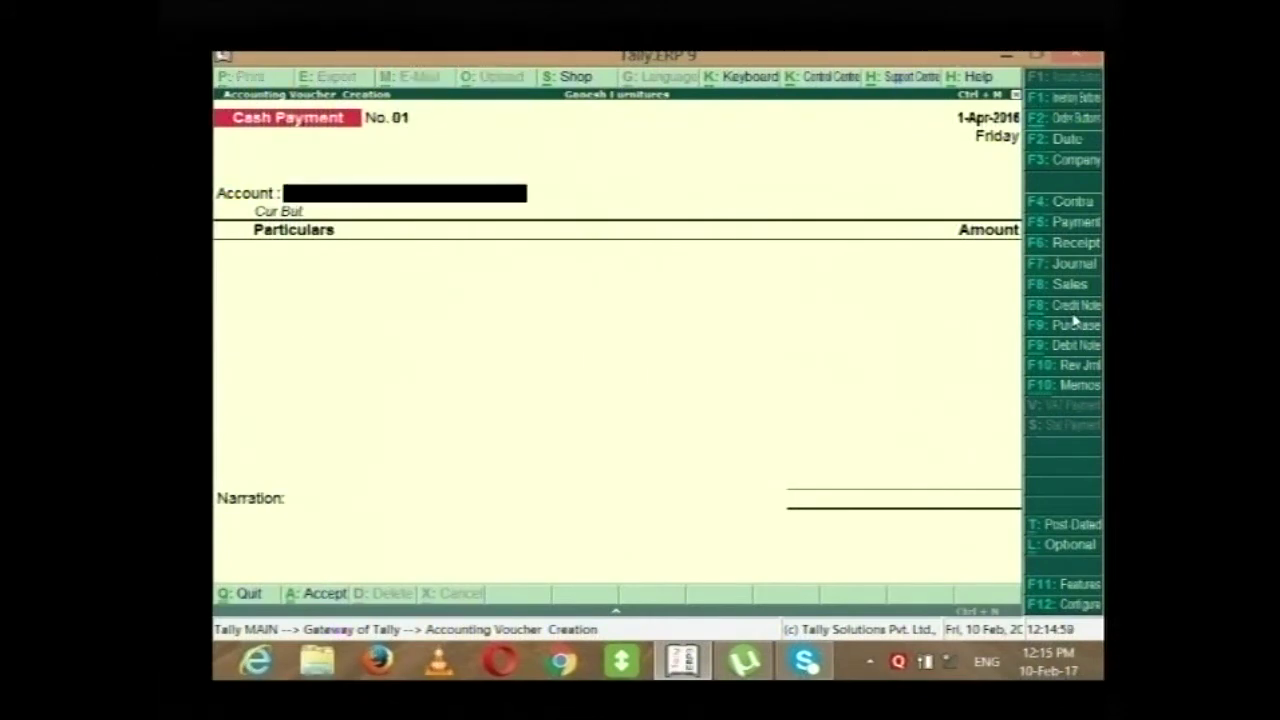
Record a cash payment of 5,000 from the Cash account to the owner's capital ledger and save it.
type("Ca")
key("Return")
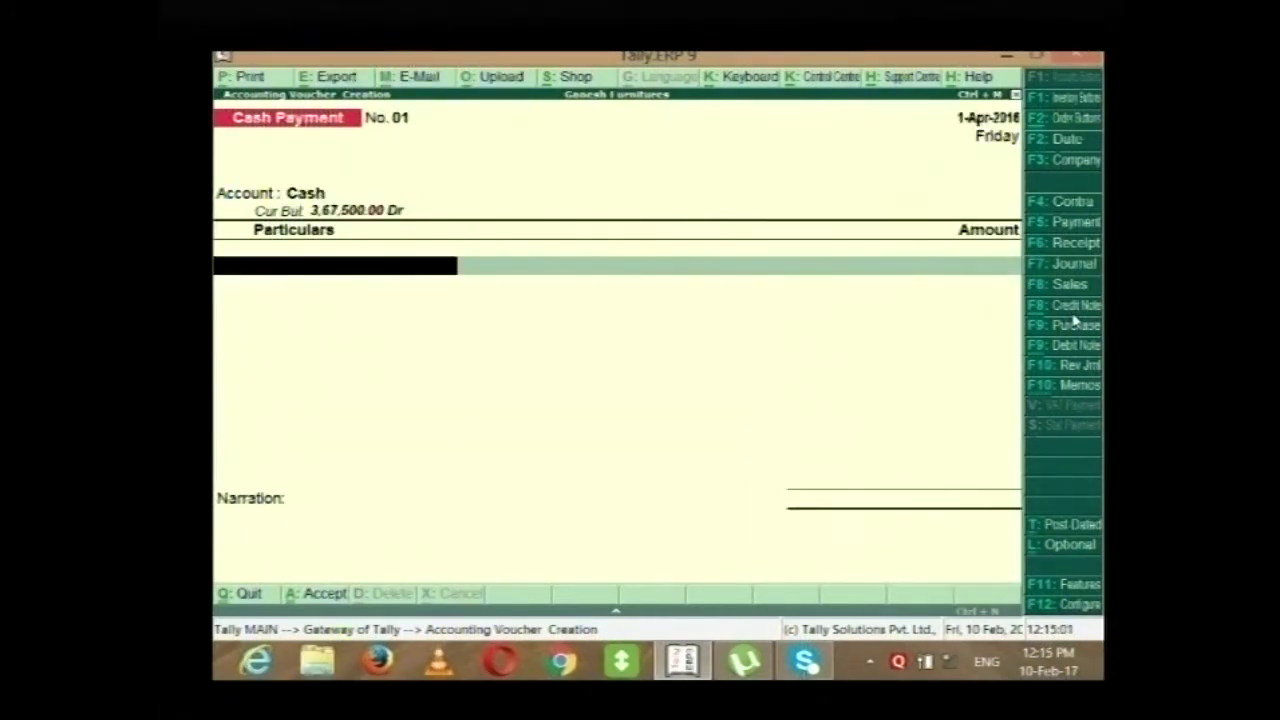
type("Capi")
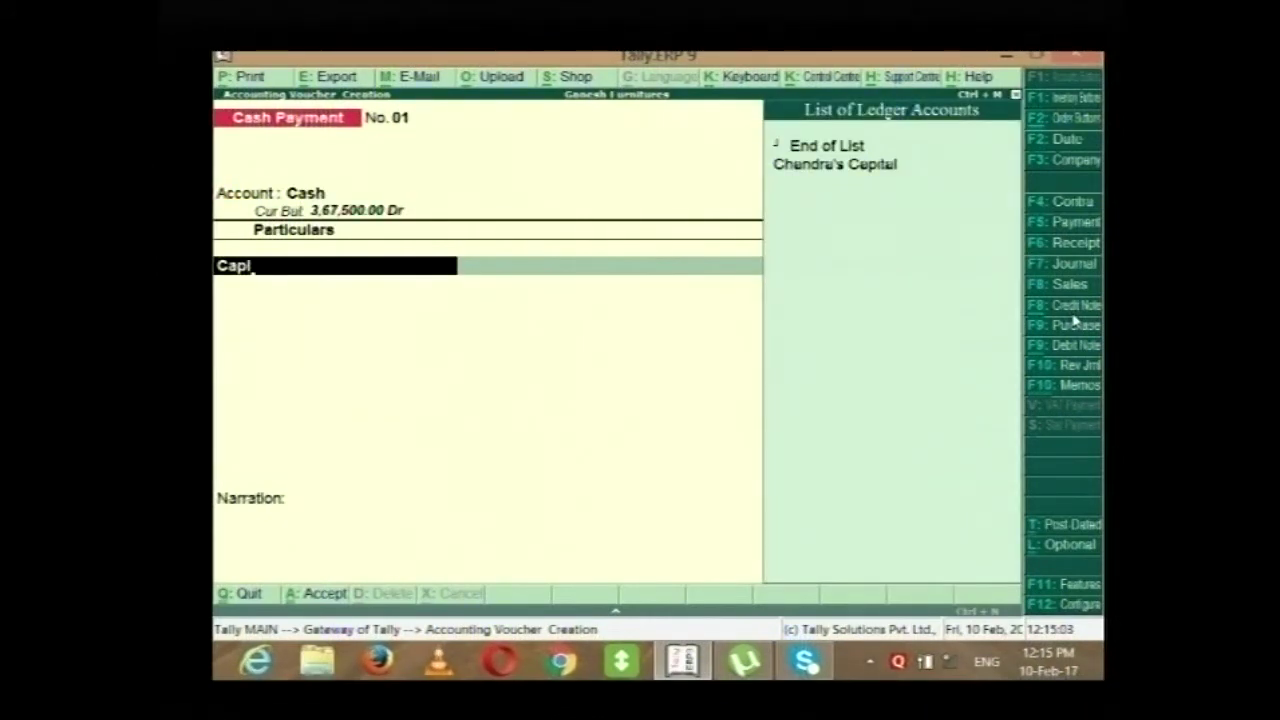
key("Return")
type("5,0")
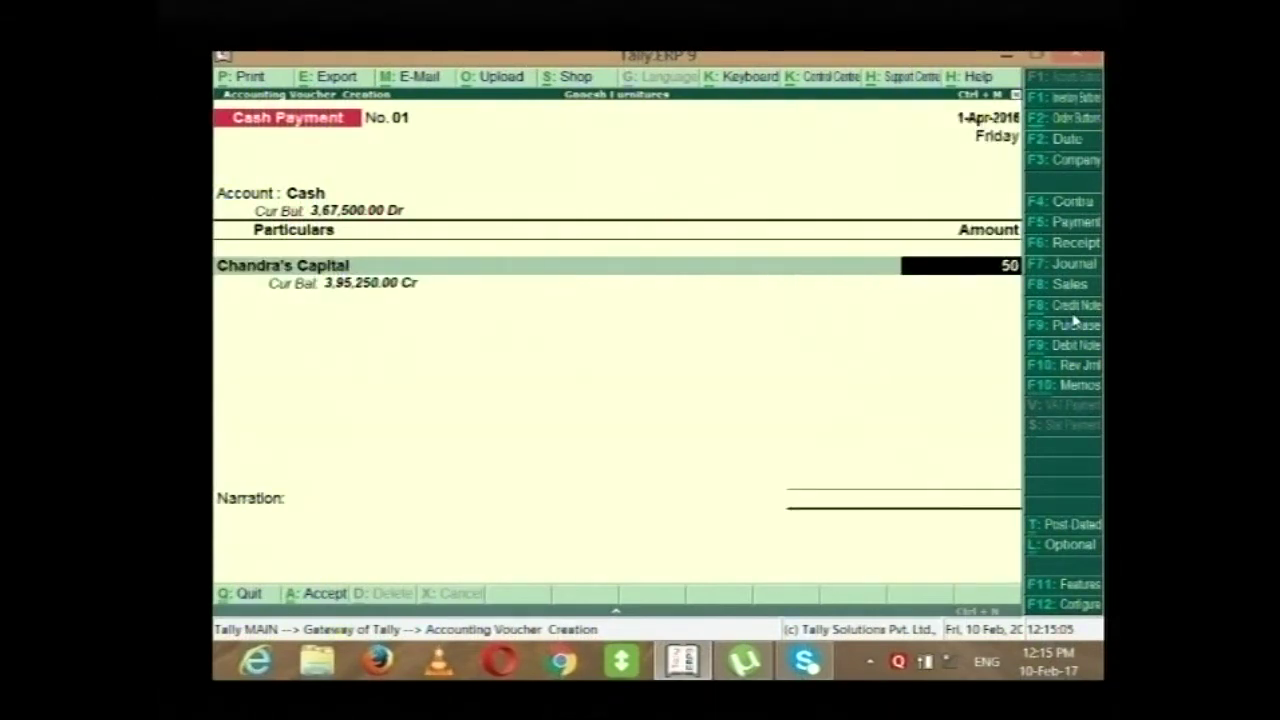
type("00")
key("Return")
key("Return")
key("Return")
key("Return")
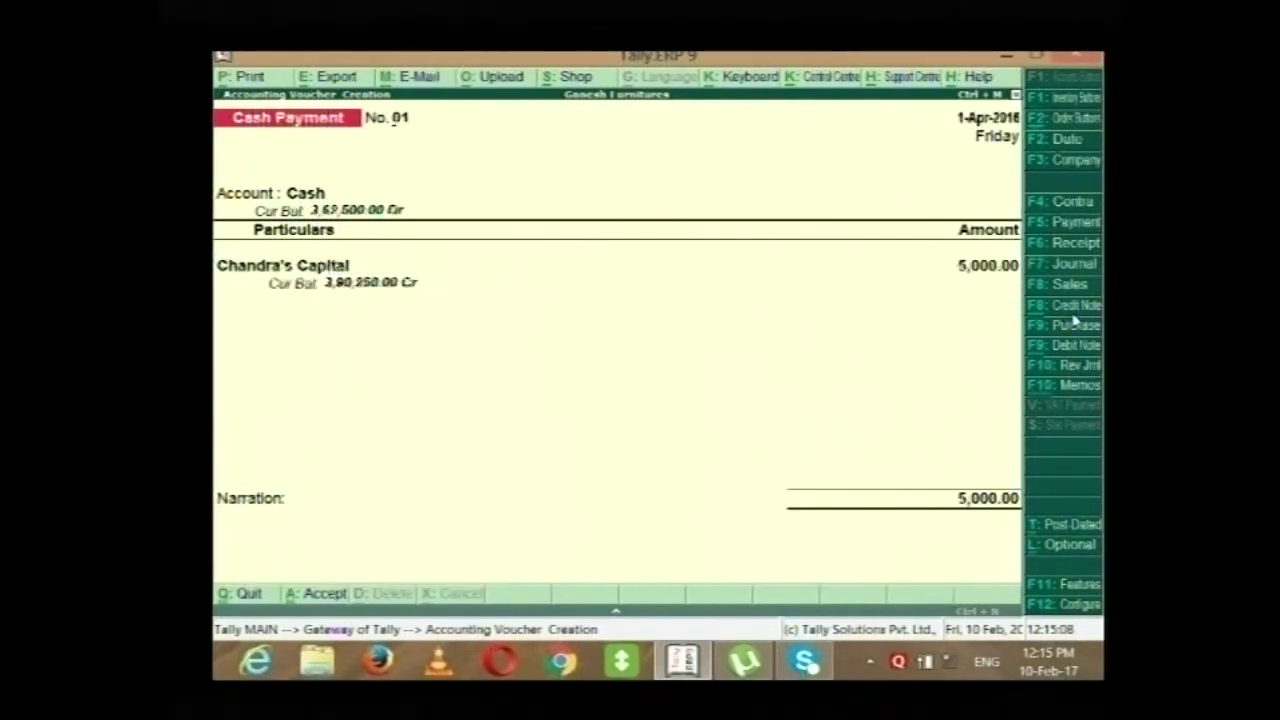
Try reusing voucher number 01 for the next cash payment, and set the number to 02 instead.
type("01")
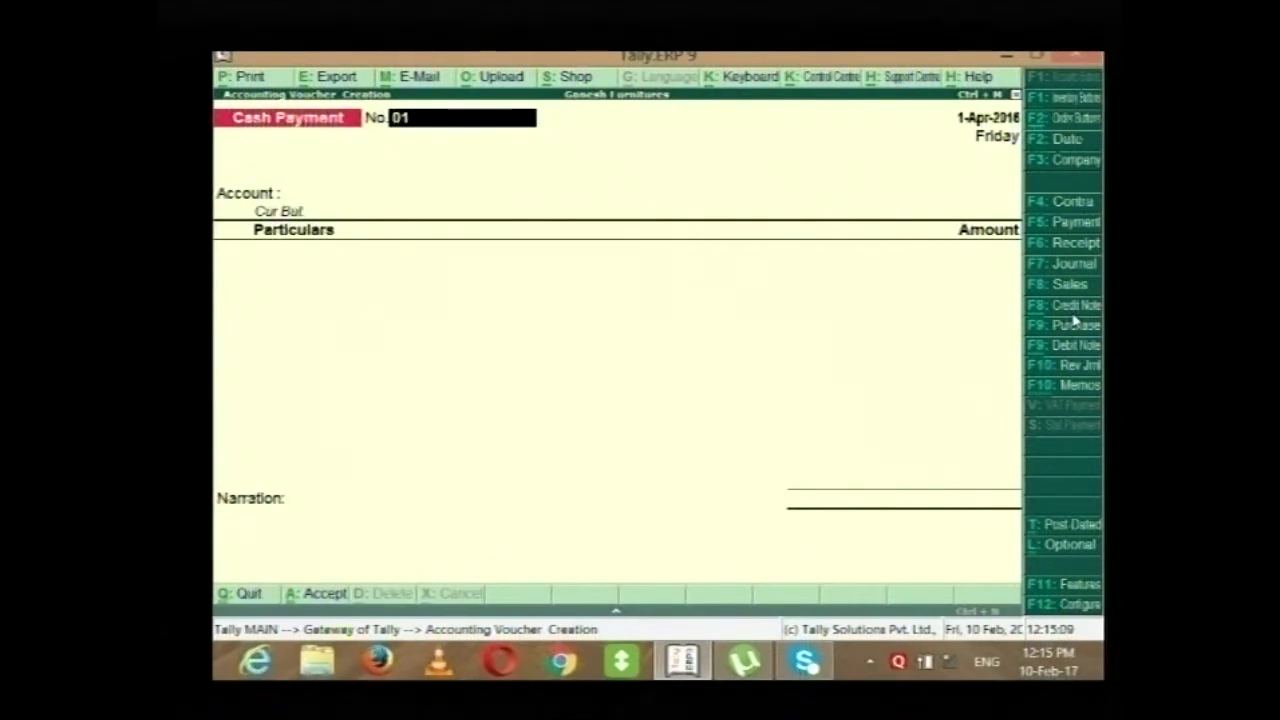
key("Return")
key("Return")
key("BackSpace")
type("2")
key("Return")
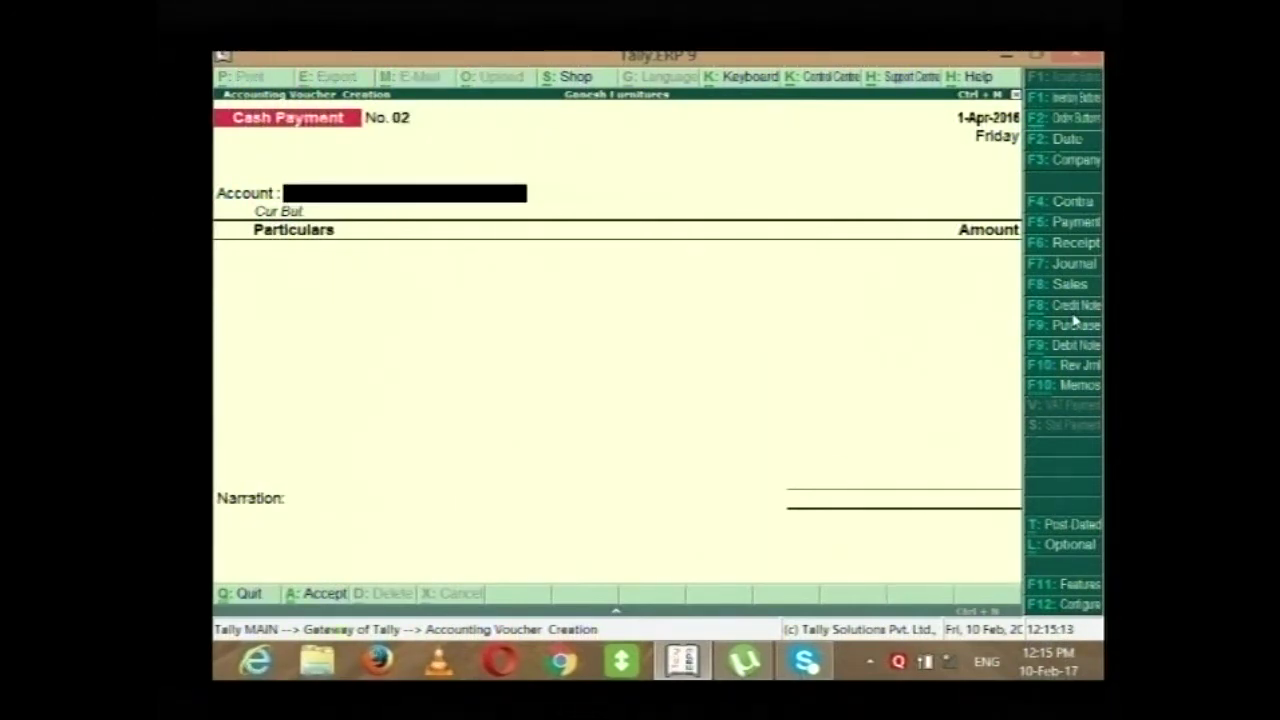
Complete cash payment 02 with 5,000 from the Cash account to the owner's capital ledger and save it.
type("Cas")
key("Return")
type("Cha")
key("Return")
type("5,000")
key("Return")
key("Return")
key("Return")
key("Return")
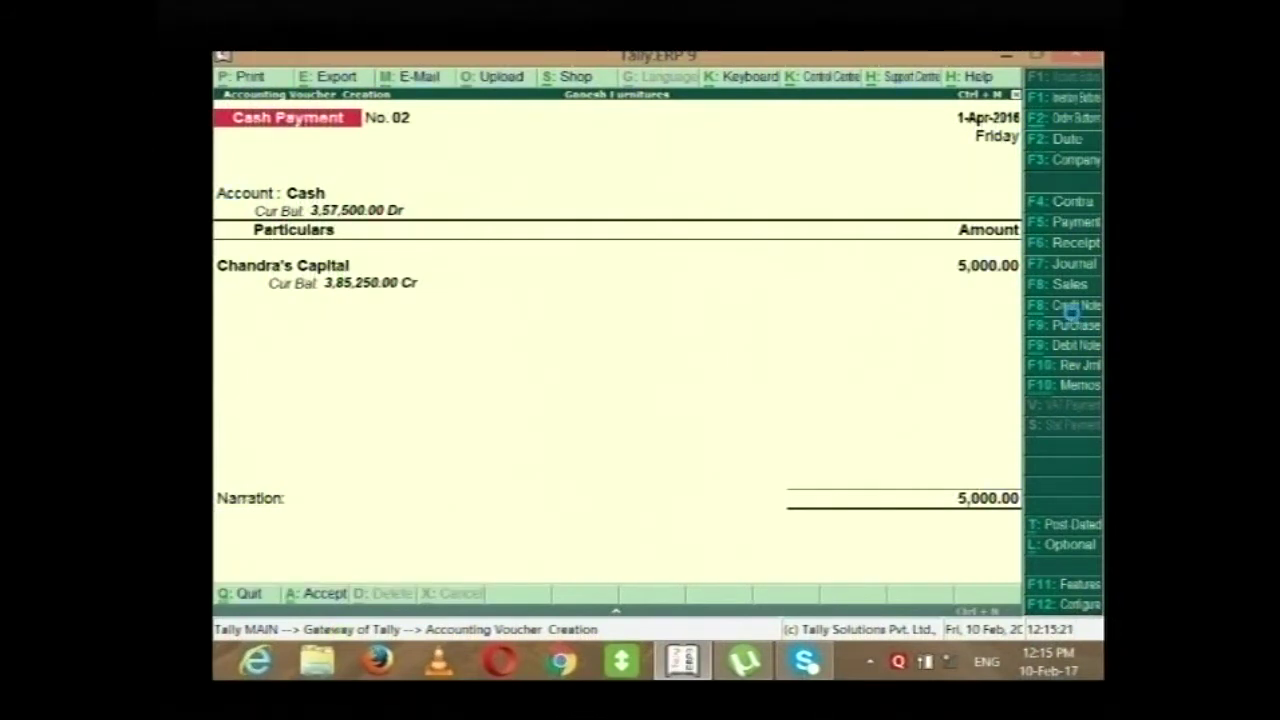
Test duplicate prevention on a new cash payment by trying voucher numbers 02, 05, 03 and 01.
type("02")
key("Return")
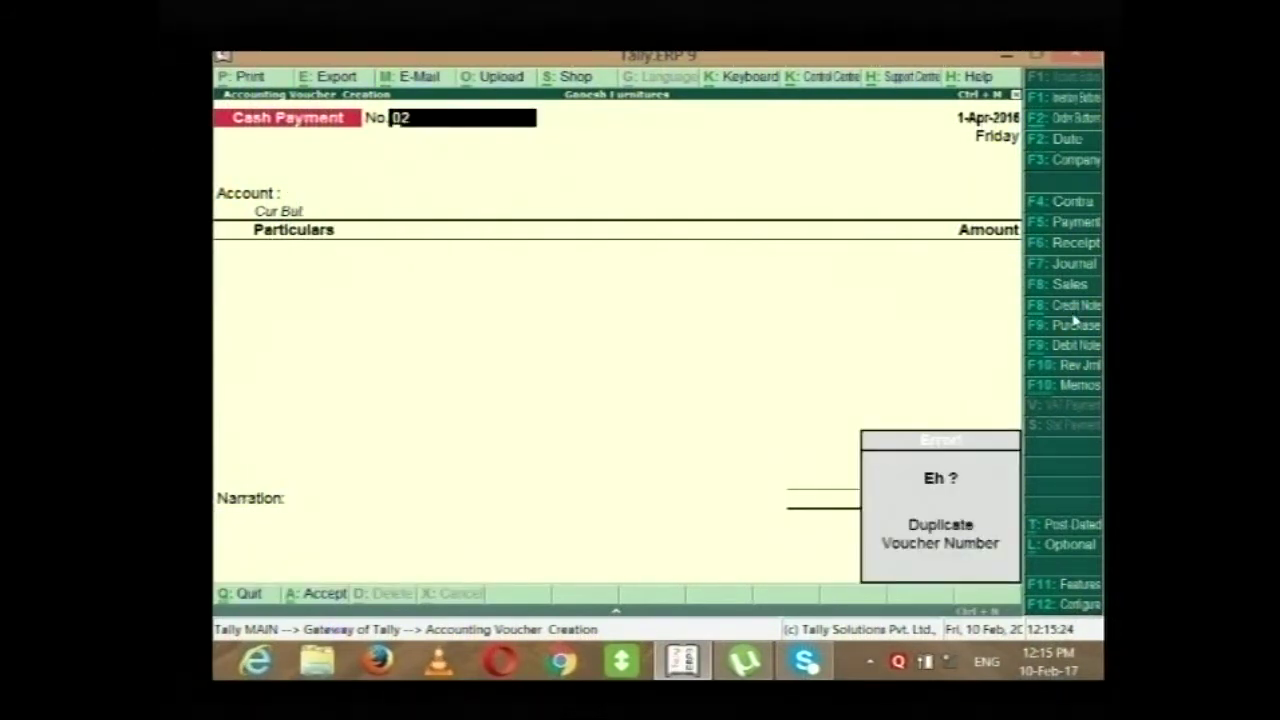
key("BackSpace")
type("5")
key("Return")
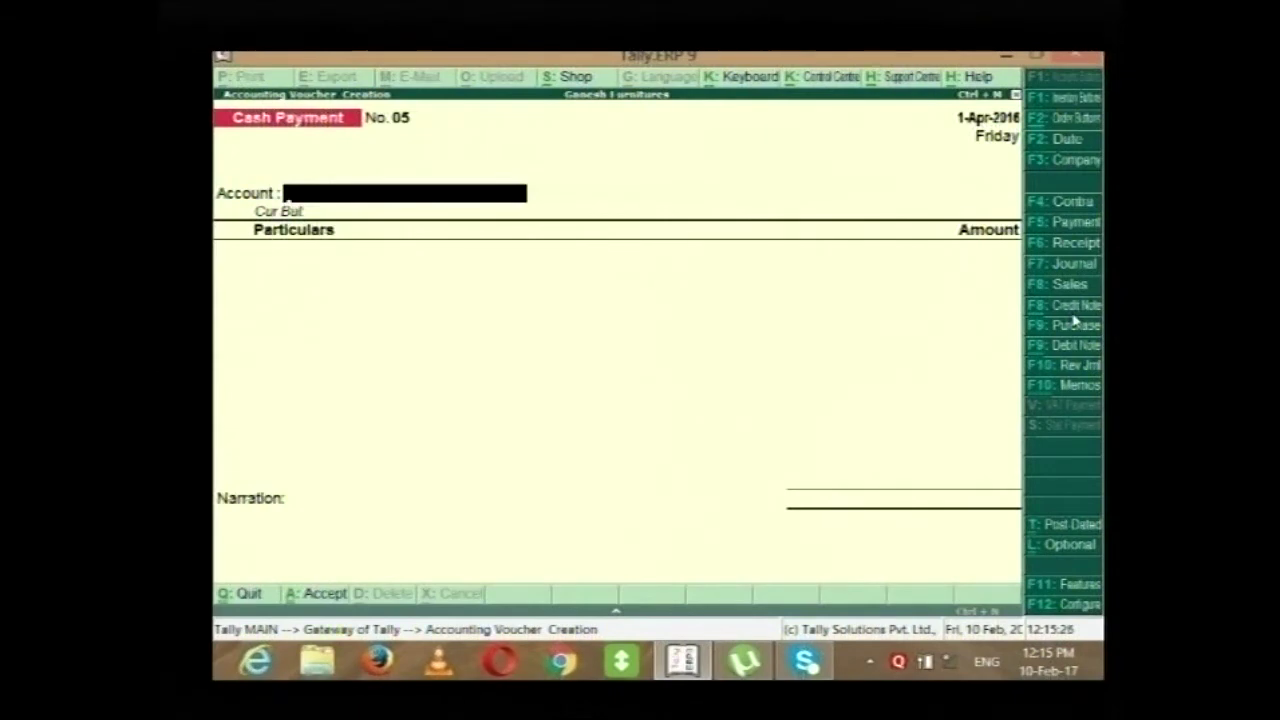
key("BackSpace")
key("BackSpace")
type("3")
key("Return")
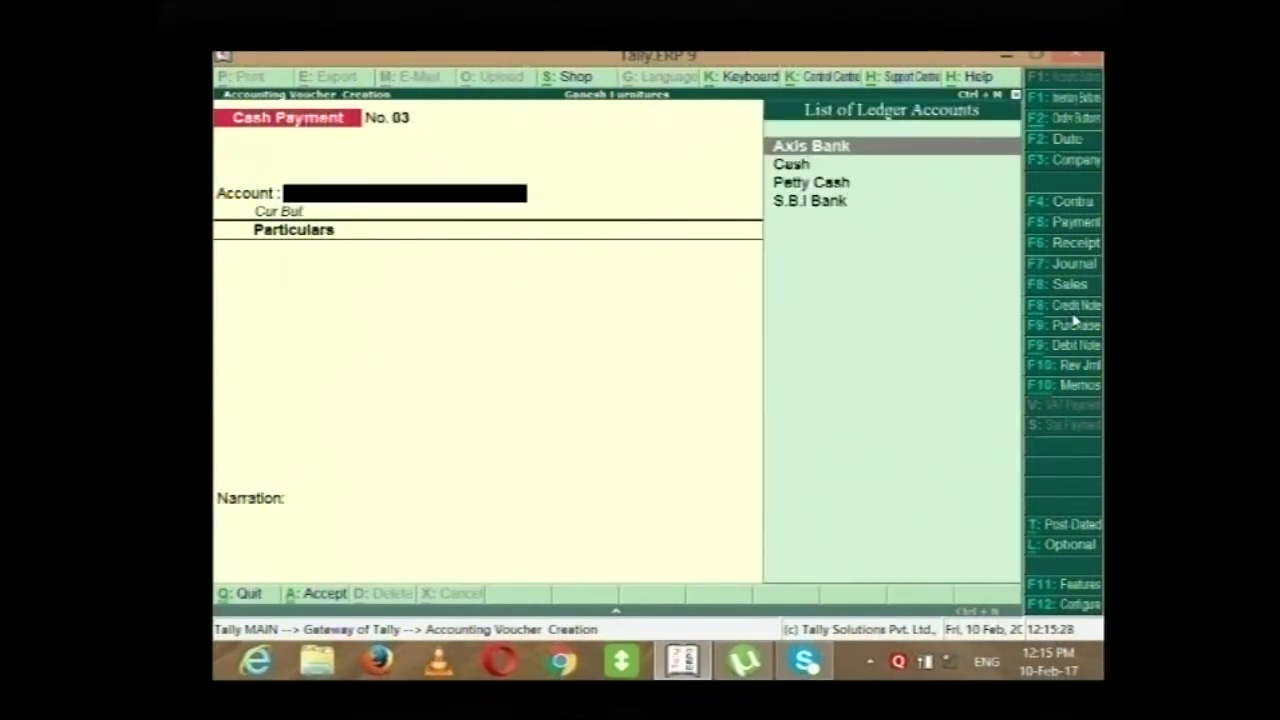
key("BackSpace")
key("BackSpace")
type("1")
key("Return")
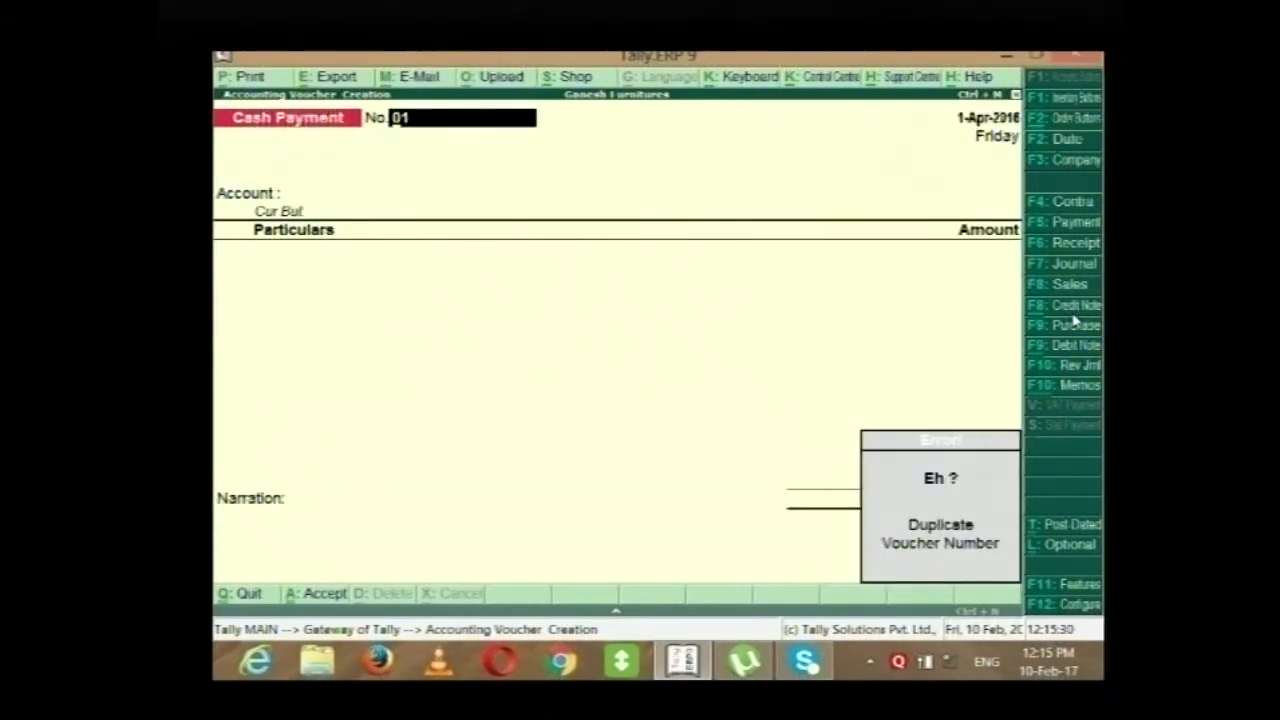
Try voucher number 1 on the new cash payment, clear it, and leave voucher entry without saving.
key("BackSpace")
key("BackSpace")
type("12")
key("BackSpace")
key("BackSpace")
type("1")
key("Return")
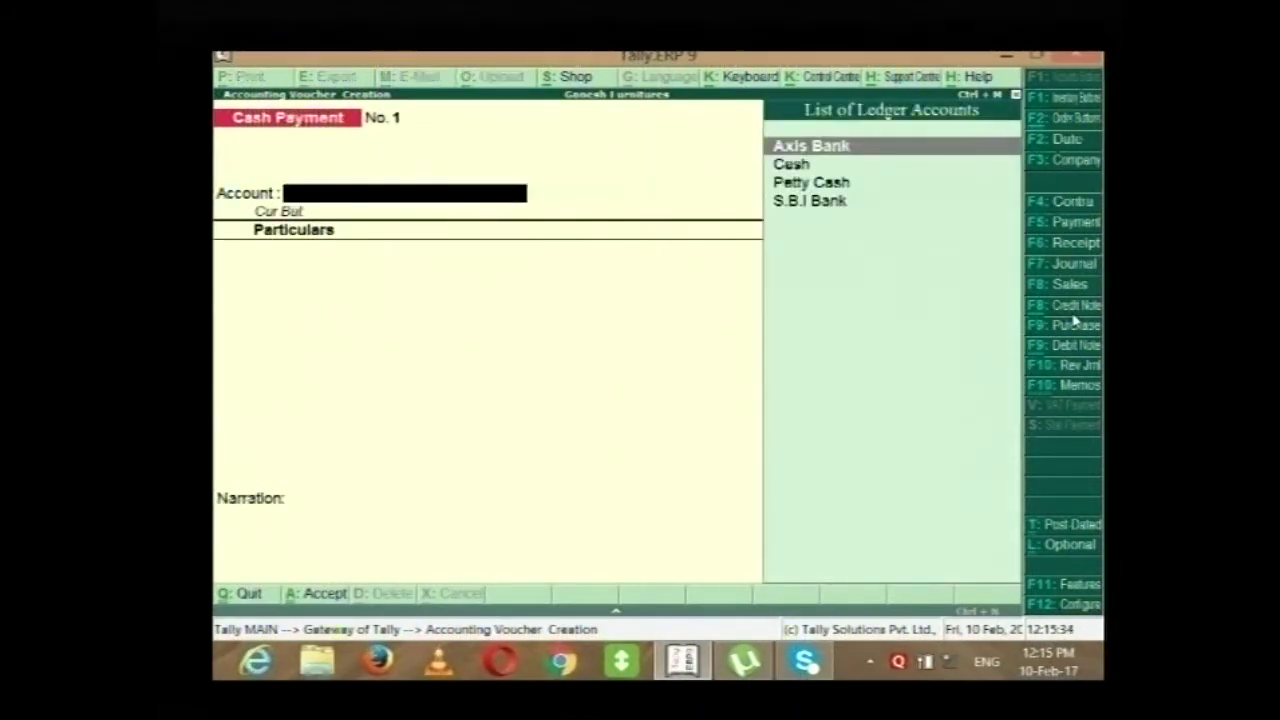
key("BackSpace")
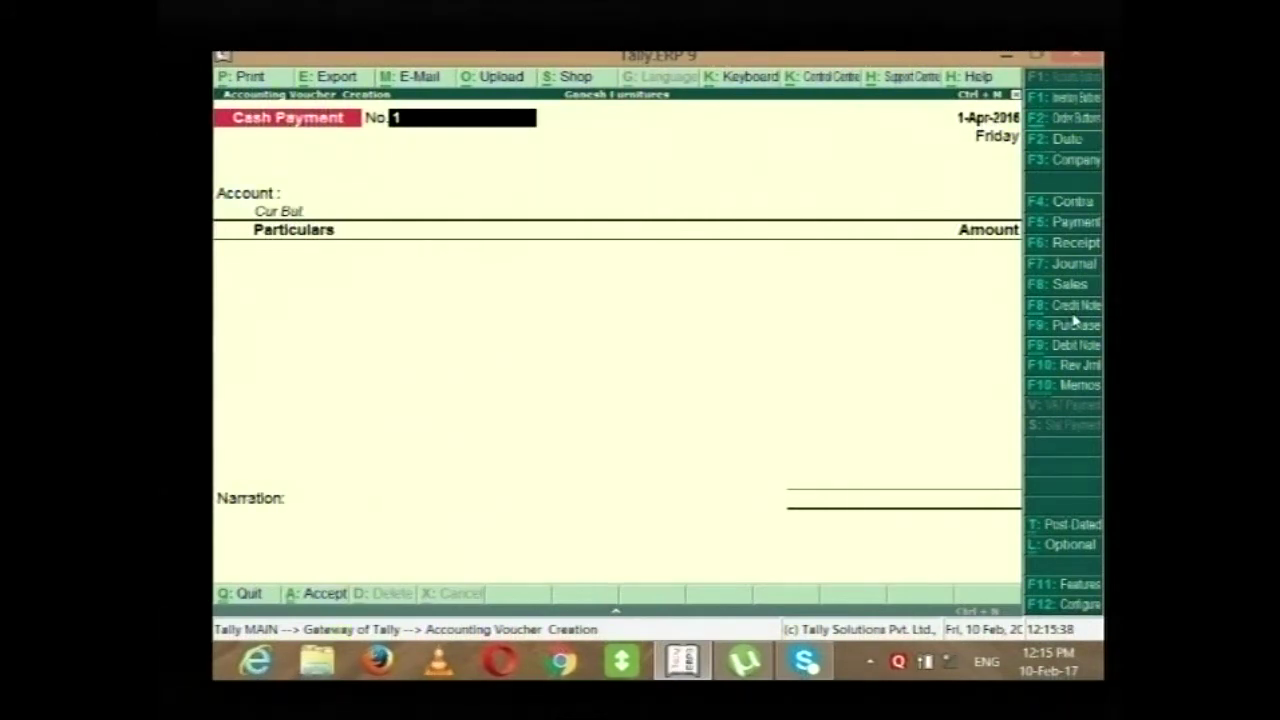
key("Escape")
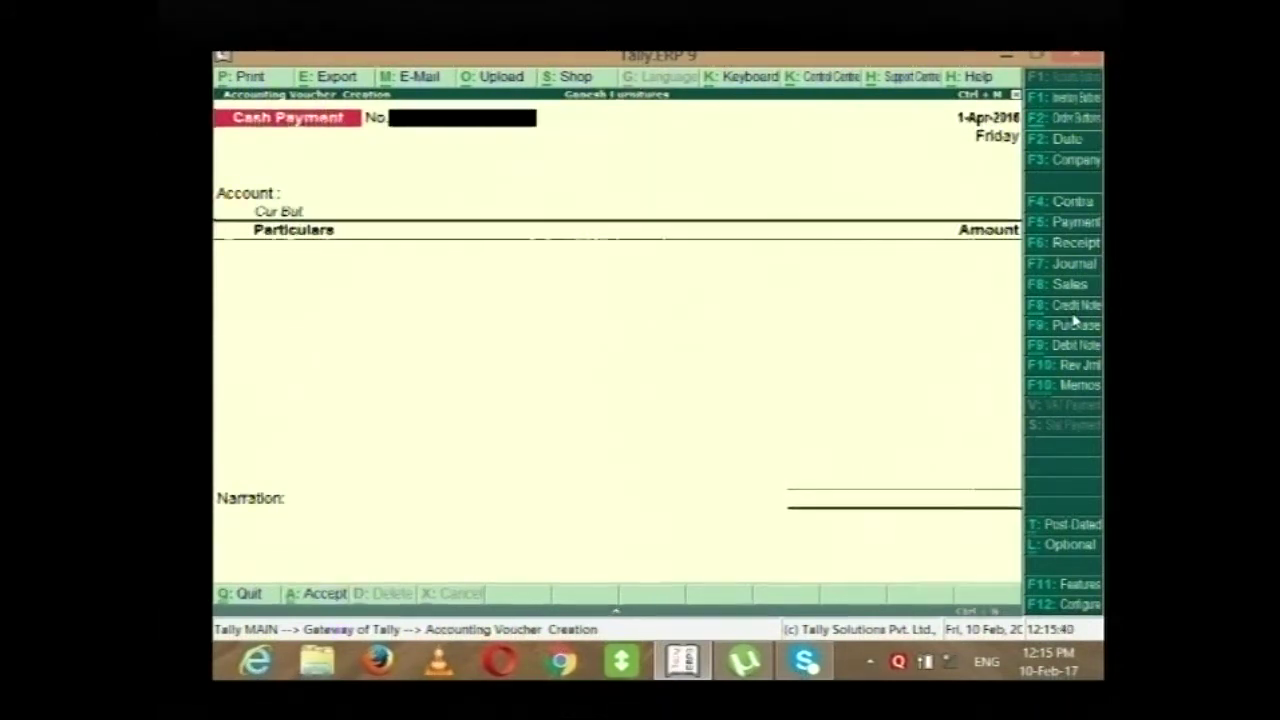
key("Return")
key("Escape")
key("Escape")
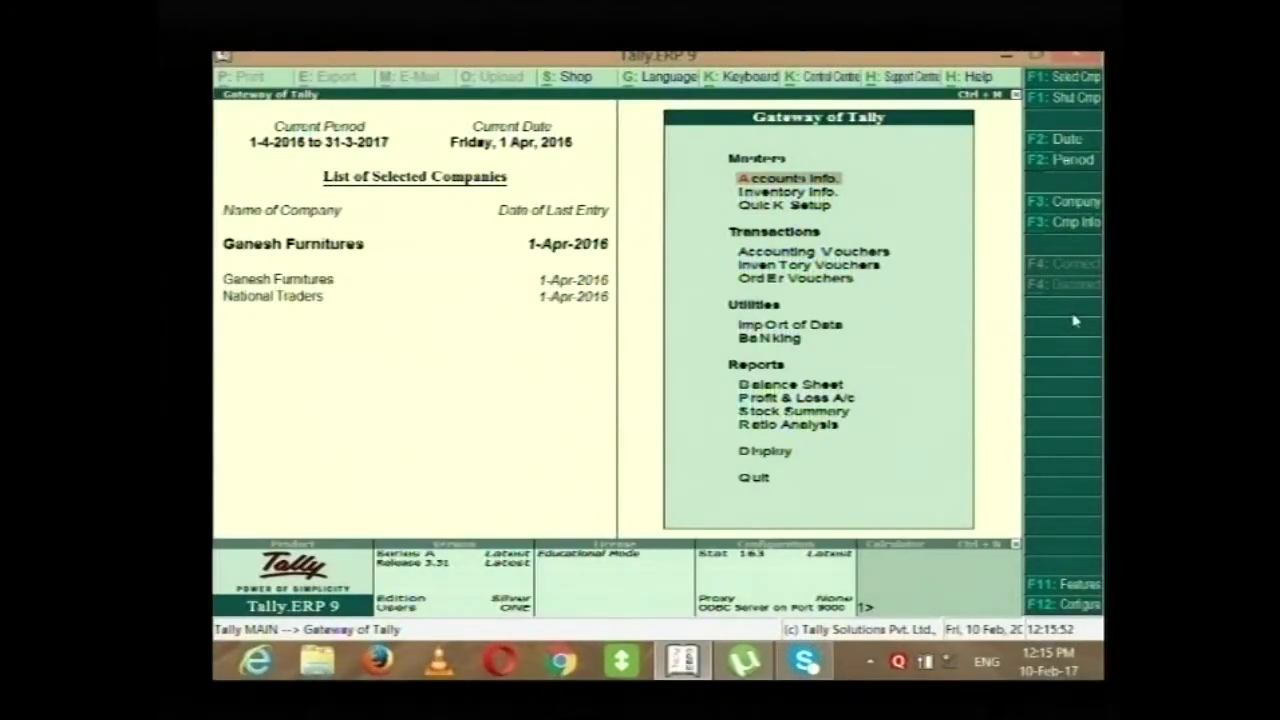
Start creating a new voucher type under Accounts Info. and name it Credit Sales.
key("Return")
key("v")
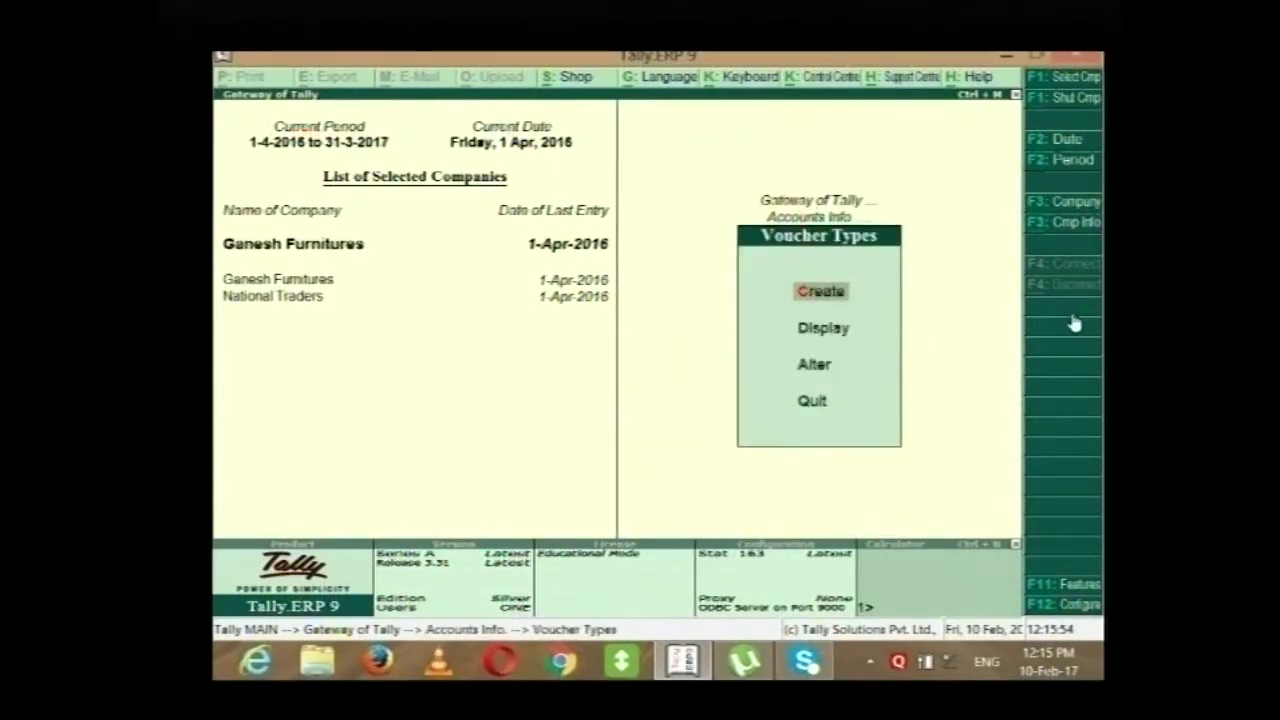
key("Return")
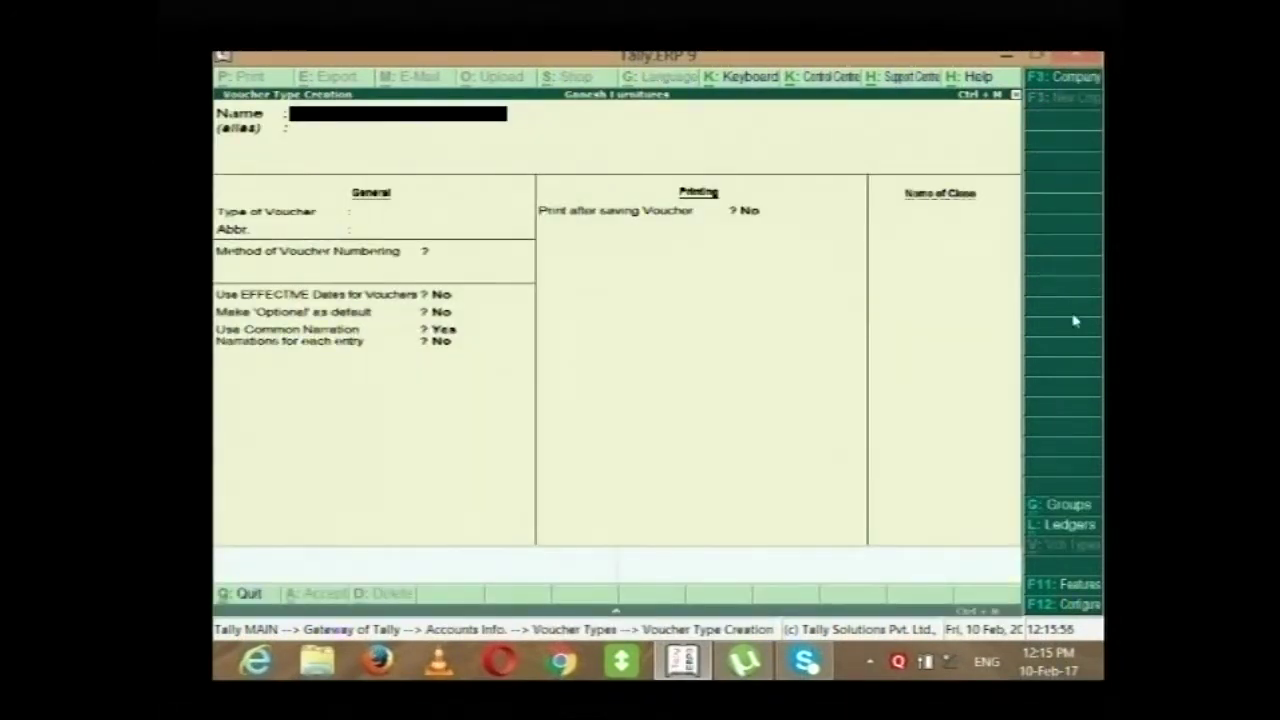
type("Credit Sales")
key("Return")
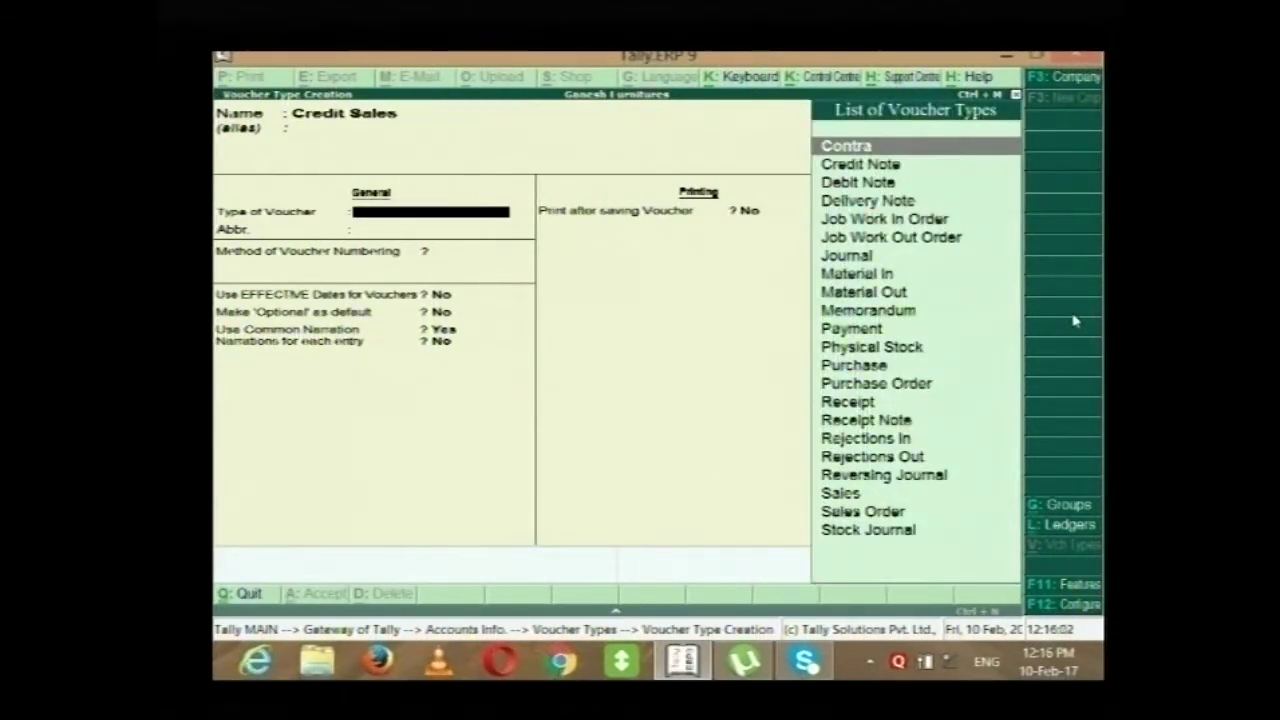
Set Credit Sales to voucher type Sales with abbreviation Sale and Automatic numbering, keep the other defaults, and save it.
type("Sa")
key("Return")
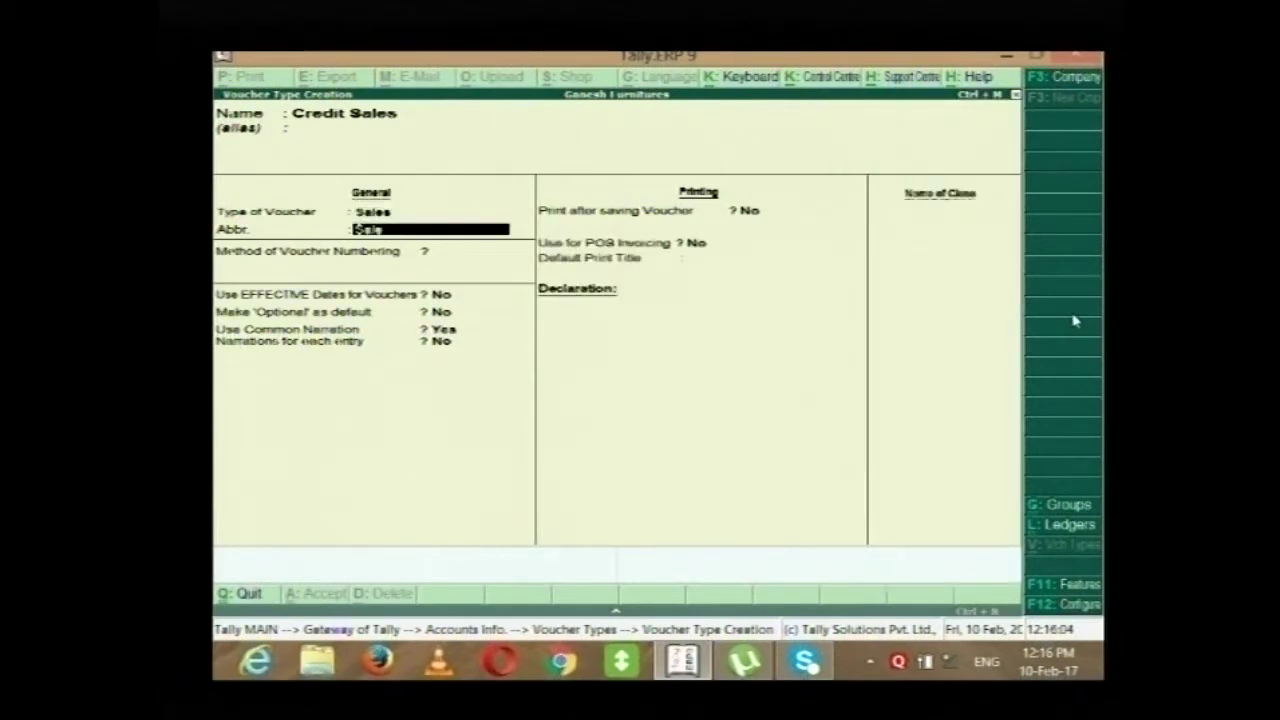
key("Return")
key("Return")
key("Return")
key("Return")
key("Return")
key("Return")
key("Return")
key("Return")
key("Return")
key("Return")
key("Return")
key("Return")
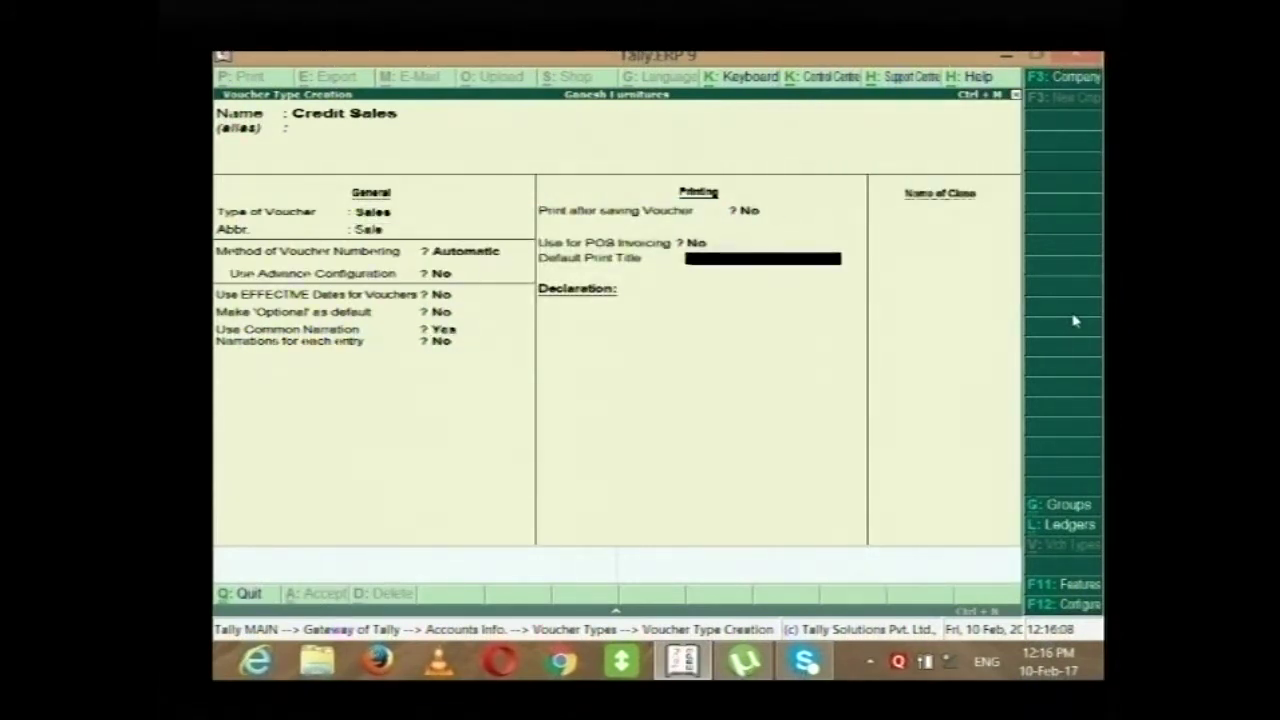
key("Return")
Name the next new voucher type Cash Sales, leaving its alias empty.
type("C")
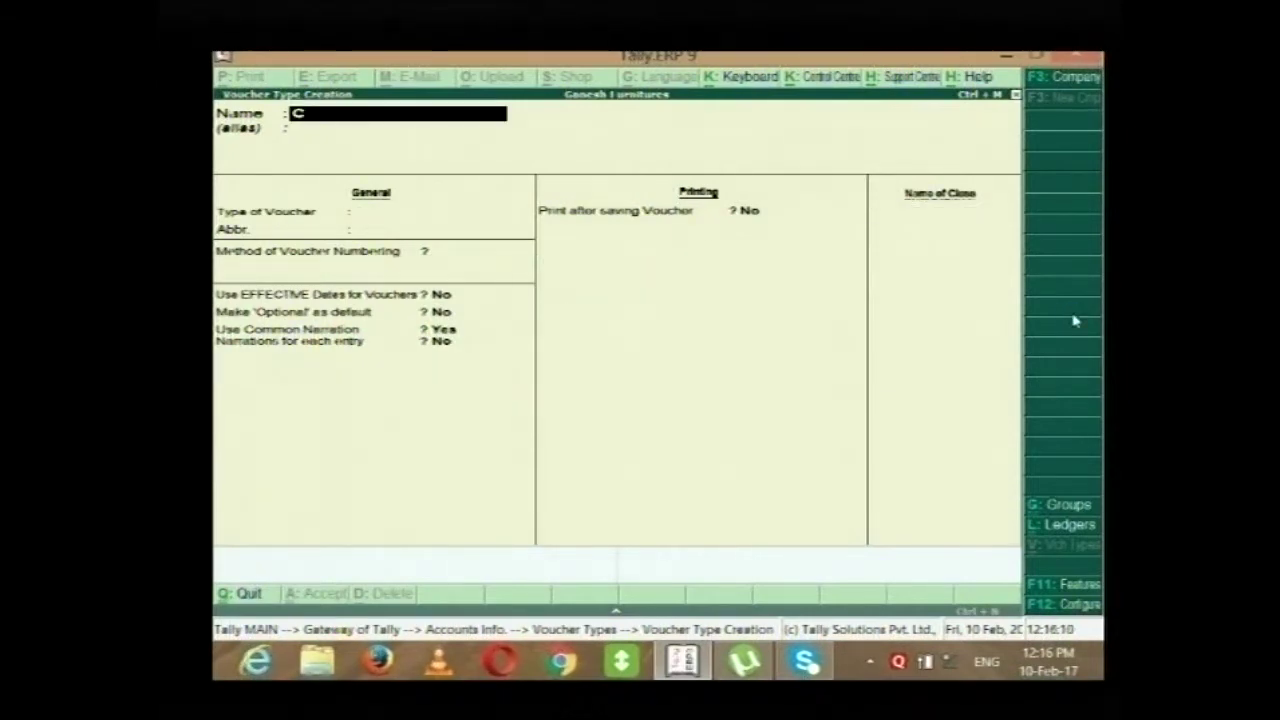
type("ash Sales")
key("Return")
key("Return")
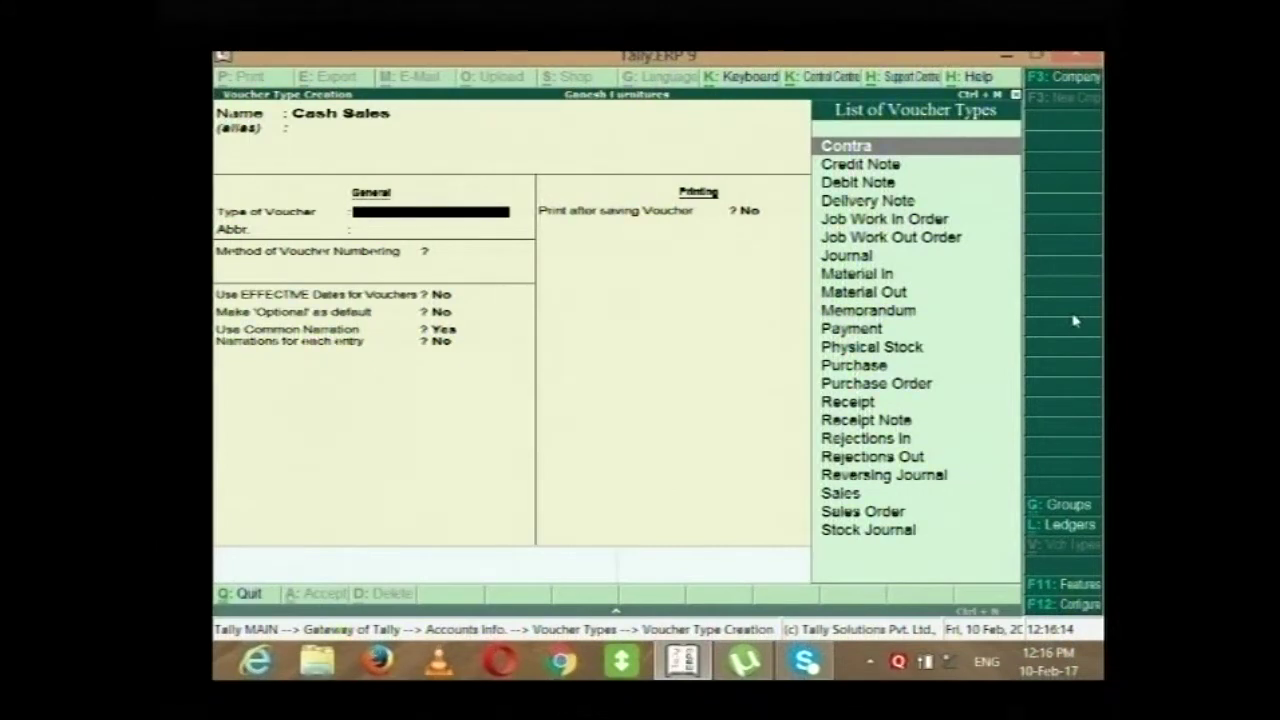
Set Cash Sales to voucher type Sales with abbreviation Sale and Automatic numbering, keep the other defaults, and save it.
type("Sa")
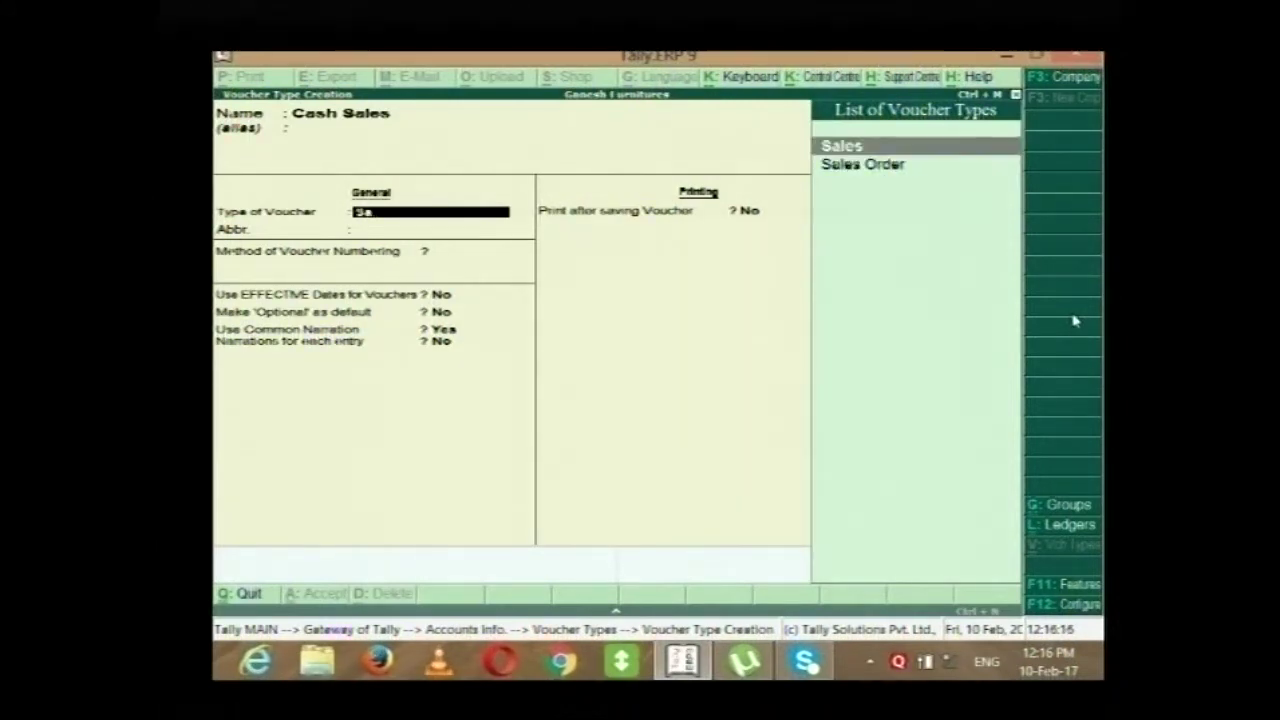
key("Return")
key("Return")
key("Return")
key("Return")
key("Return")
key("Return")
key("Return")
key("Return")
key("Return")
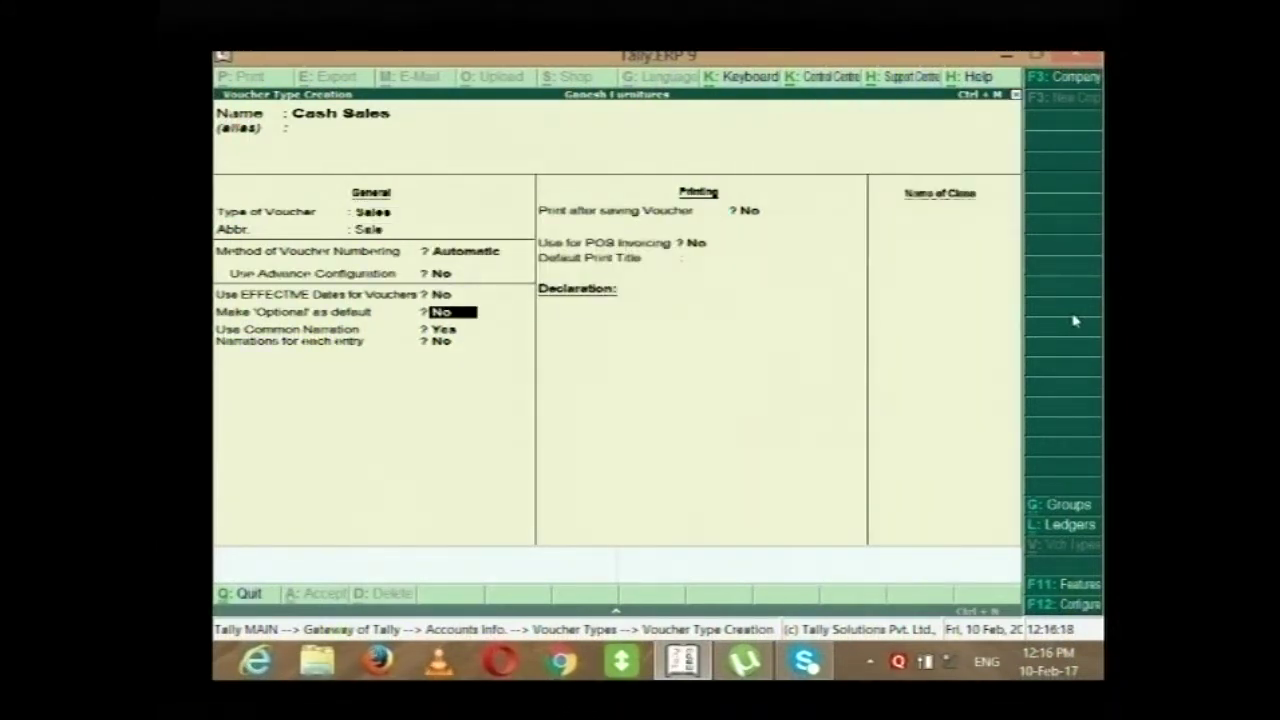
key("Return")
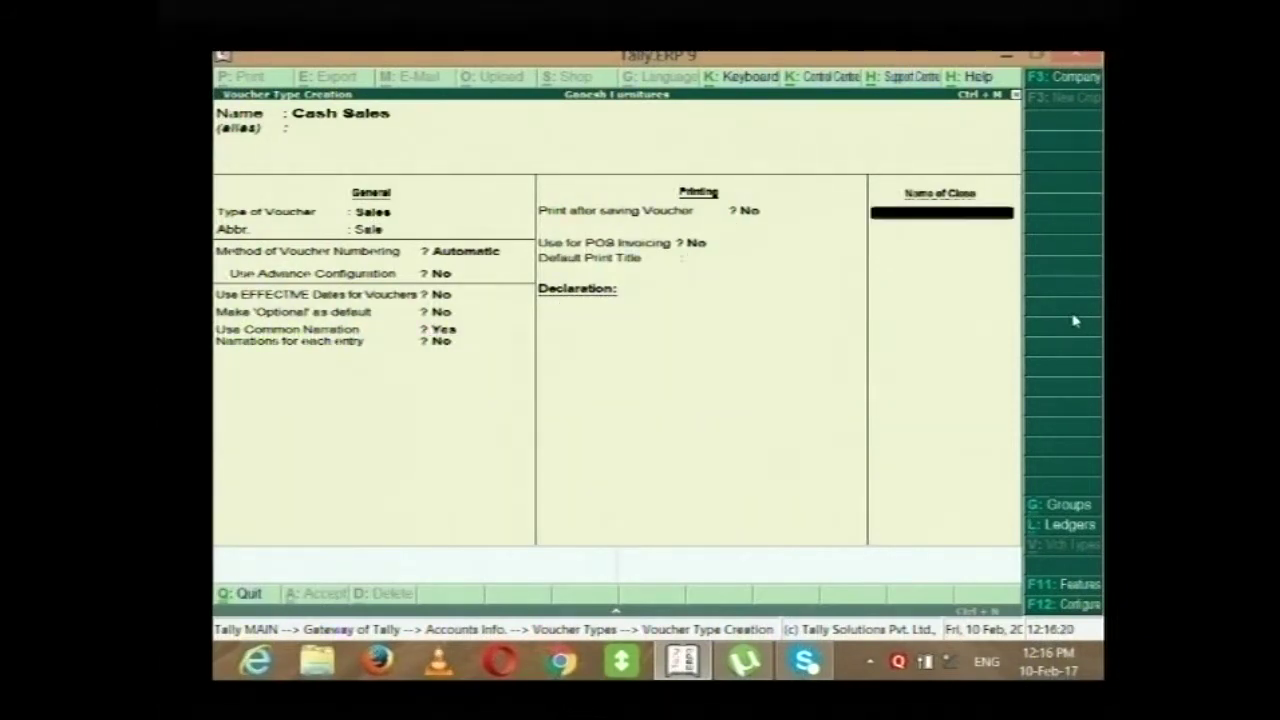
key("Return")
key("Return")
key("Return")
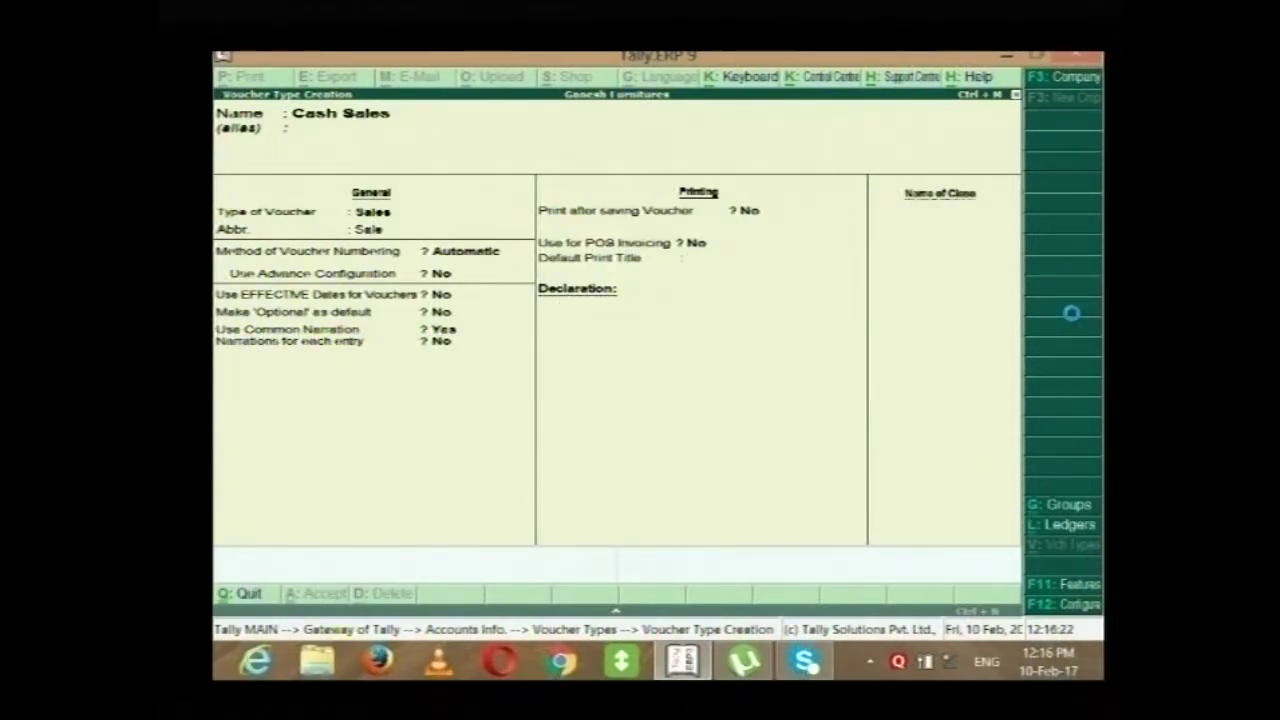
Return to the Gateway of Tally and start an accounting voucher of type Cash Sales.
key("Escape")
key("Escape")
key("Escape")
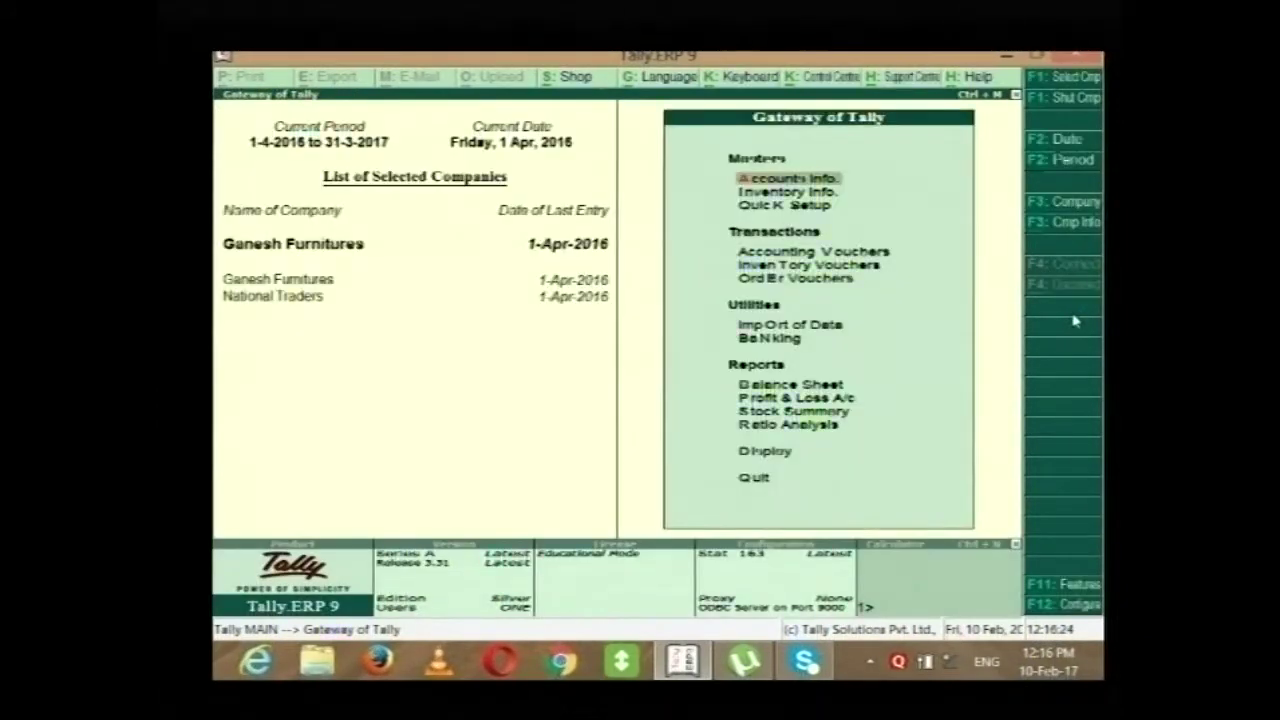
key("v")
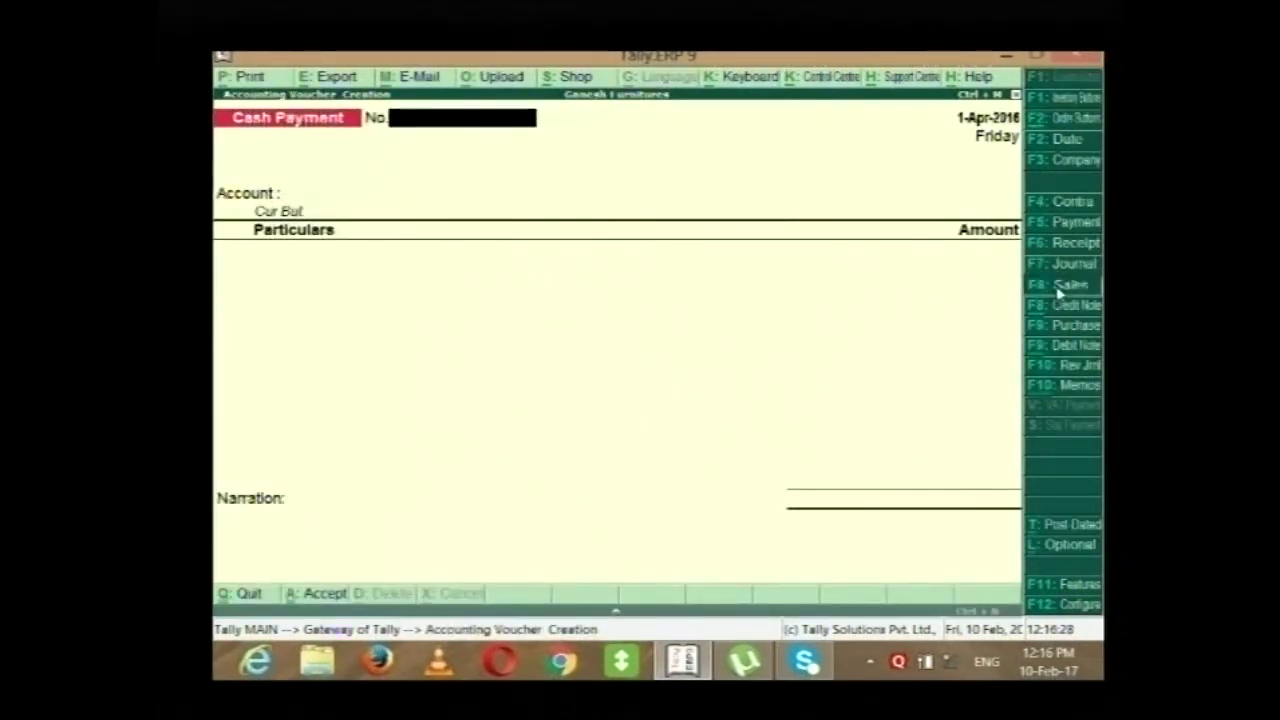
left_click(1062, 285)
key("Up")
key("Up")
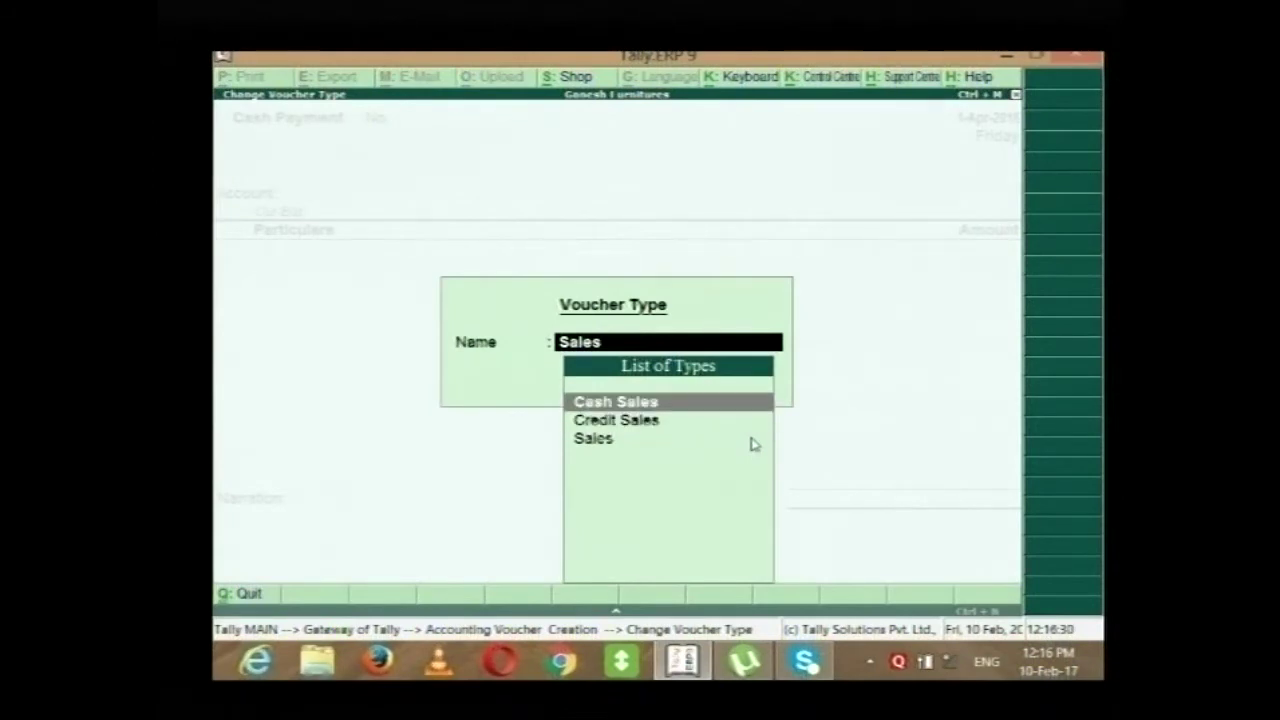
key("Return")
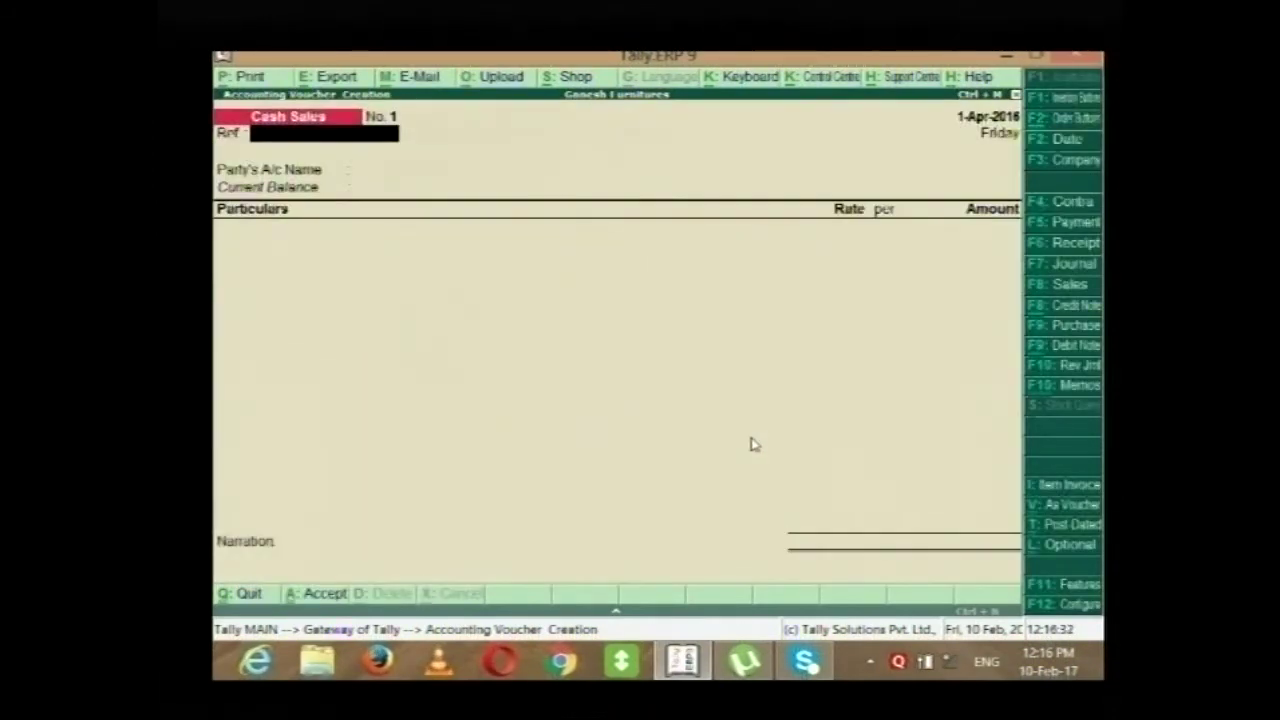
Enter reference 01 and party account Cash, switch the voucher to item invoice mode, and accept the default party details.
type("01")
key("Return")
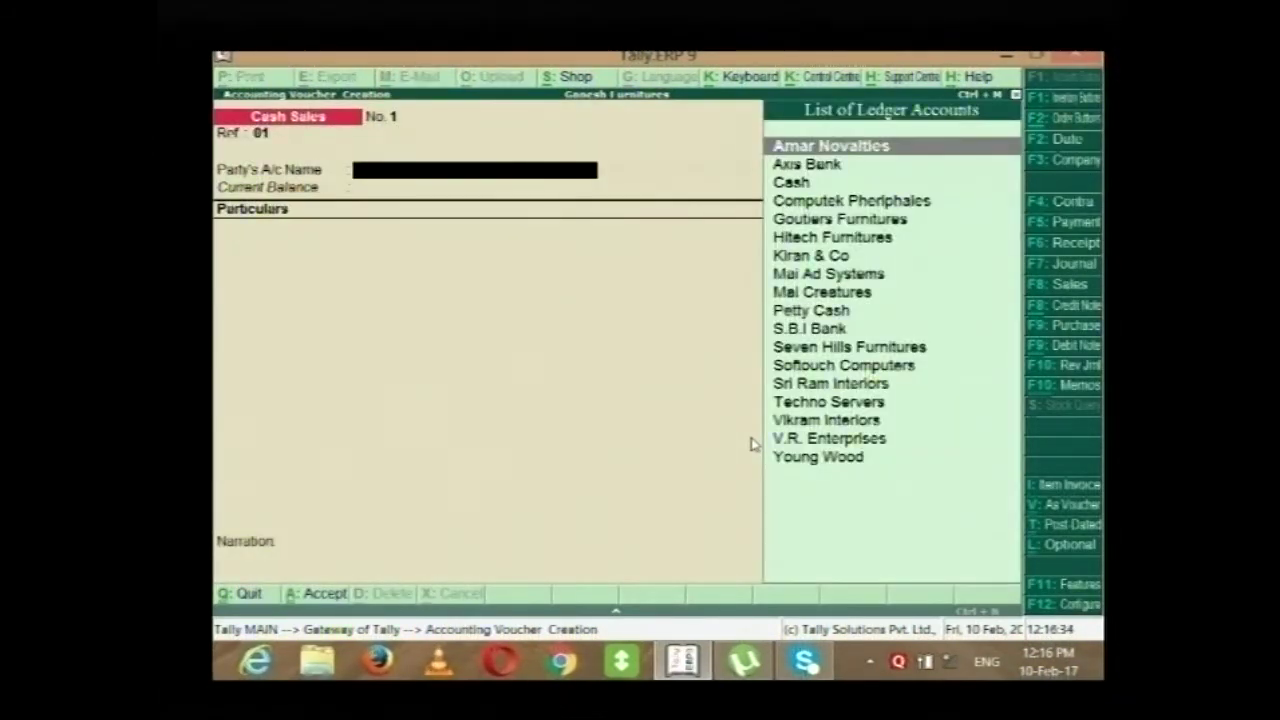
type("Cas")
key("Return")
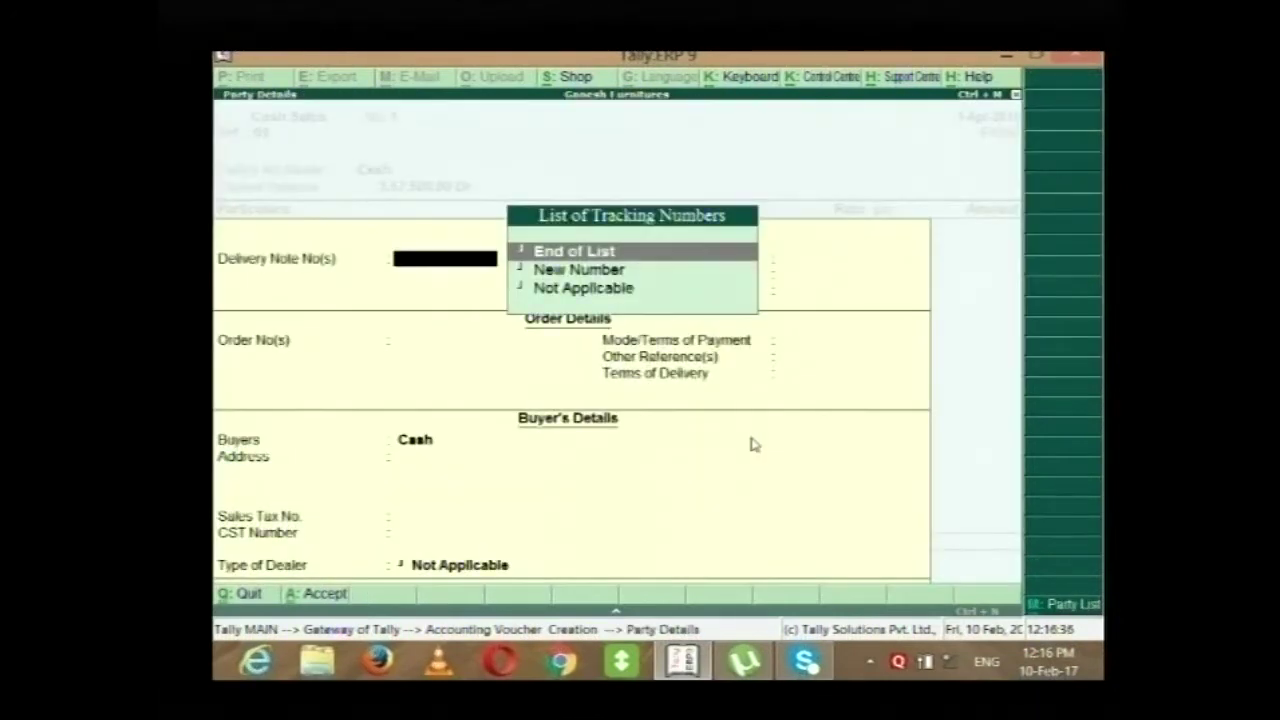
key("ctrl+a")
key("alt+i")
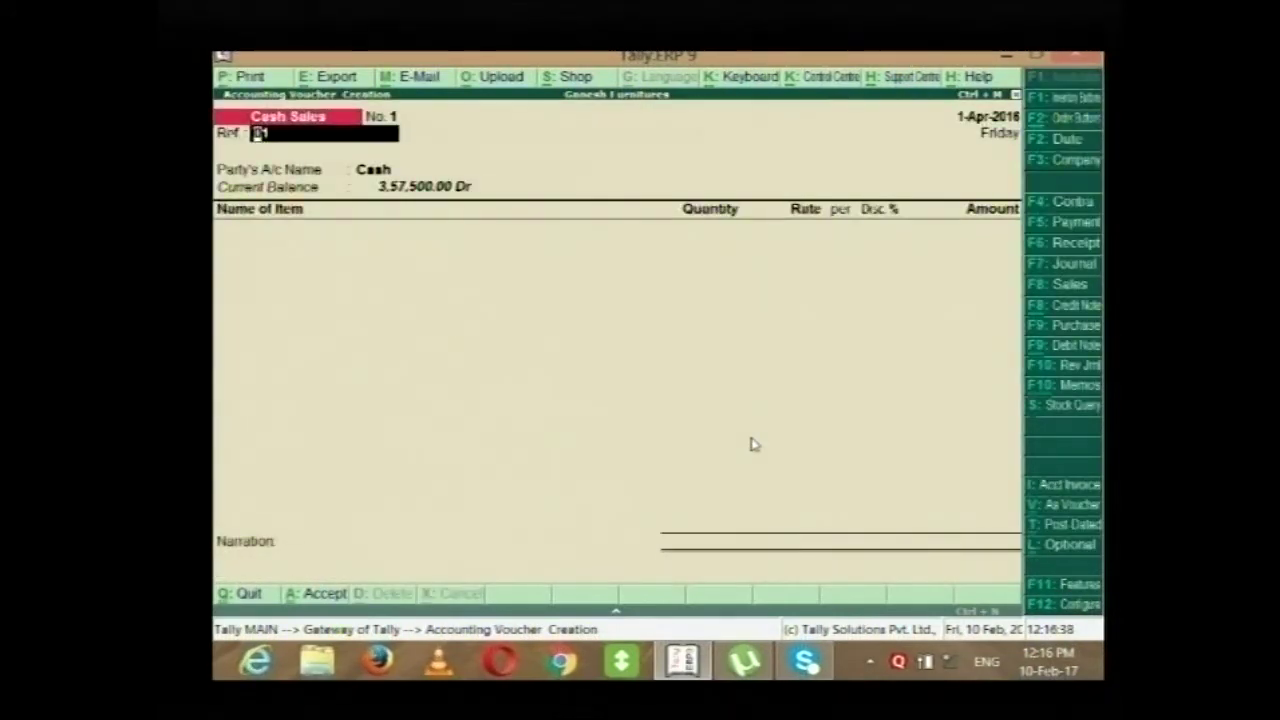
key("Return")
key("Return")
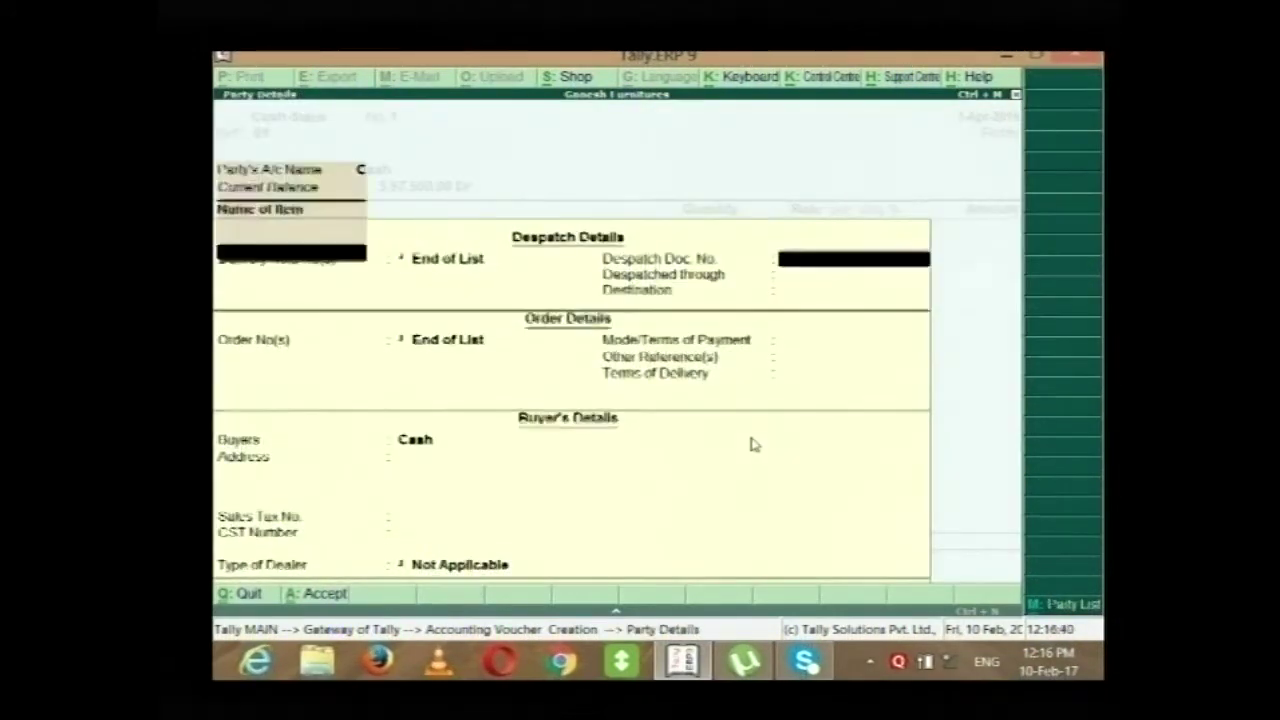
key("ctrl+a")
Add the stock item Computer I3 with tracking and order numbers Not Applicable, allocated from Computer Godown.
type("C")
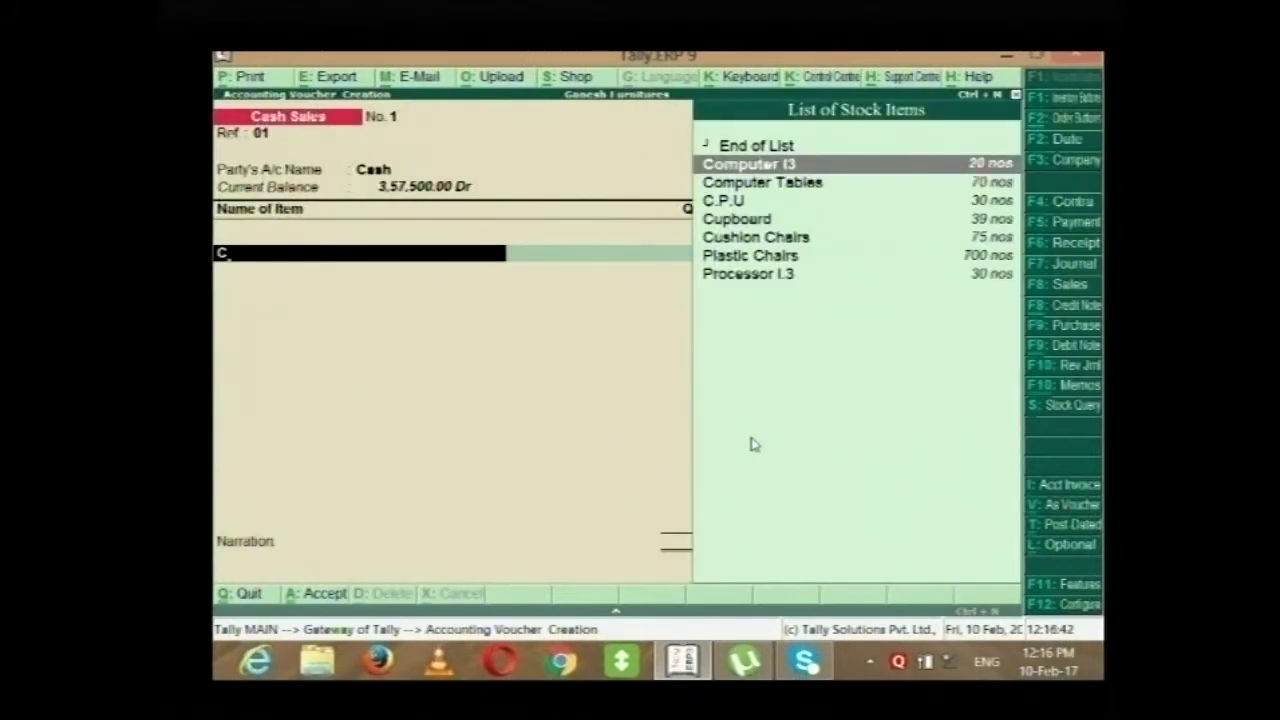
key("Return")
key("Down")
key("Return")
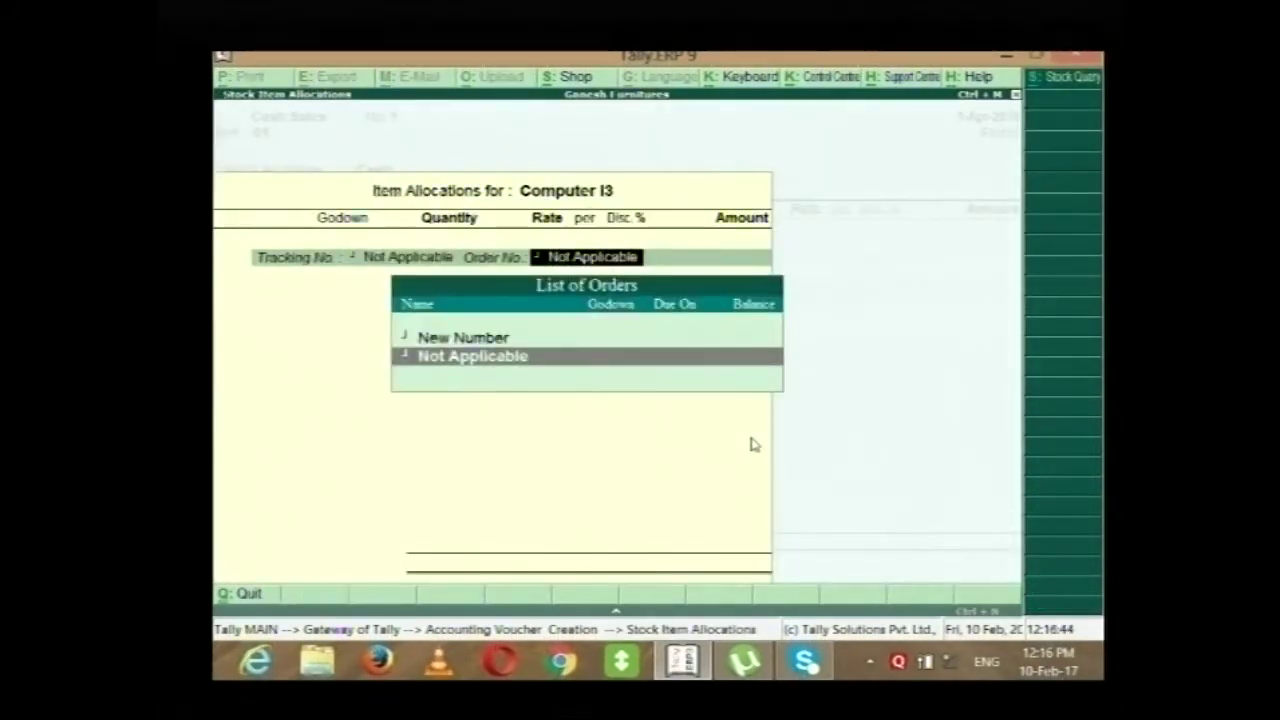
key("Return")
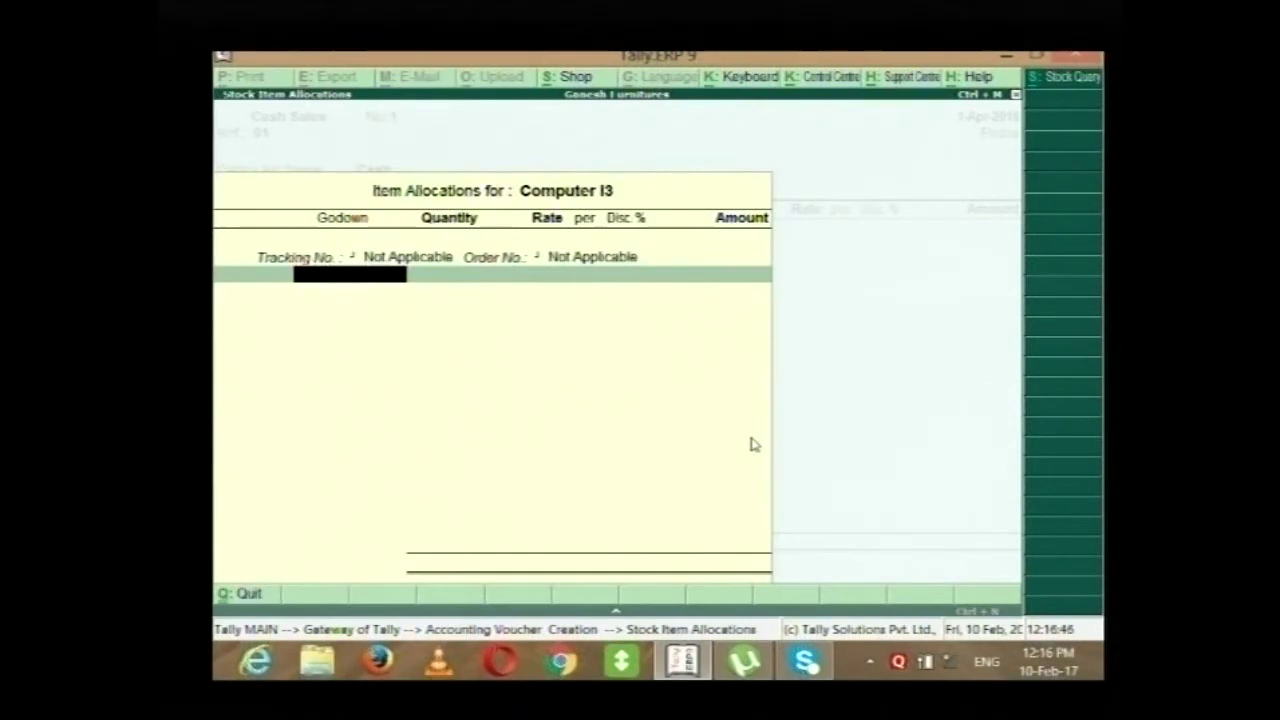
type("c")
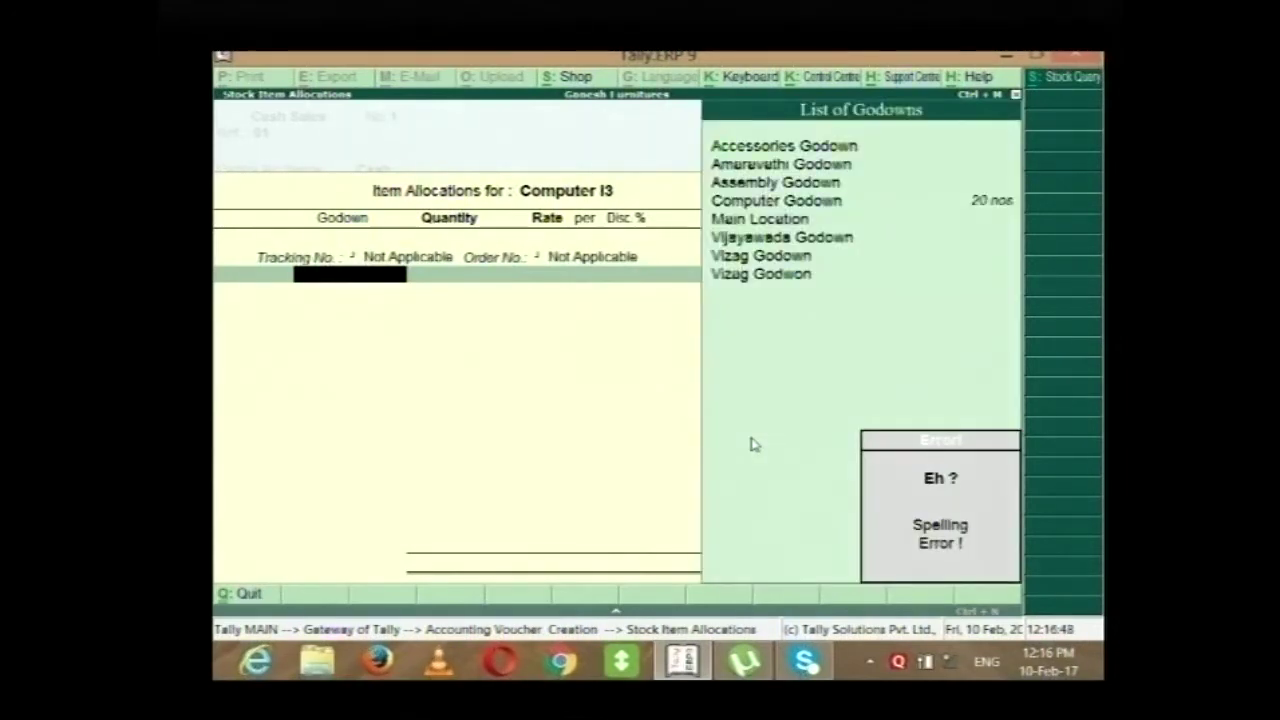
key("Down")
key("Down")
key("Down")
key("Return")
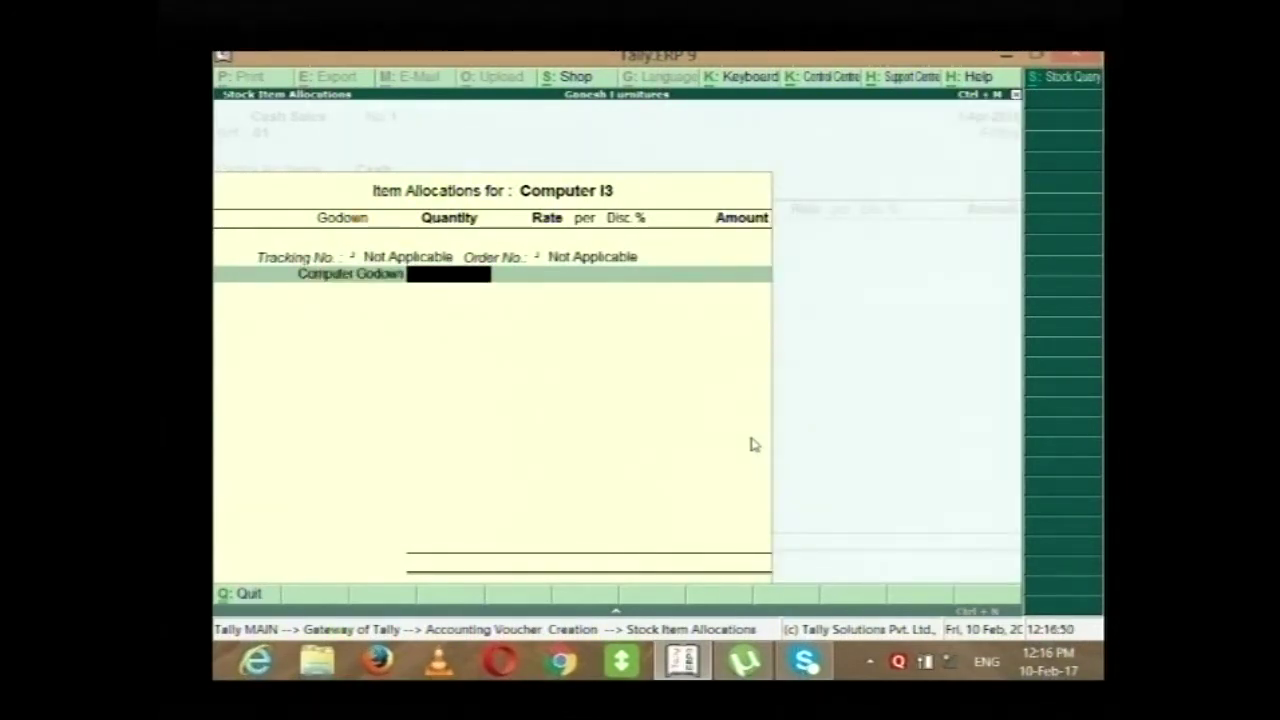
Set the Computer I3 quantity to 1 nos at a rate of 30,000 and save the first Cash Sales voucher.
type("1")
key("Return")
type("30,00")
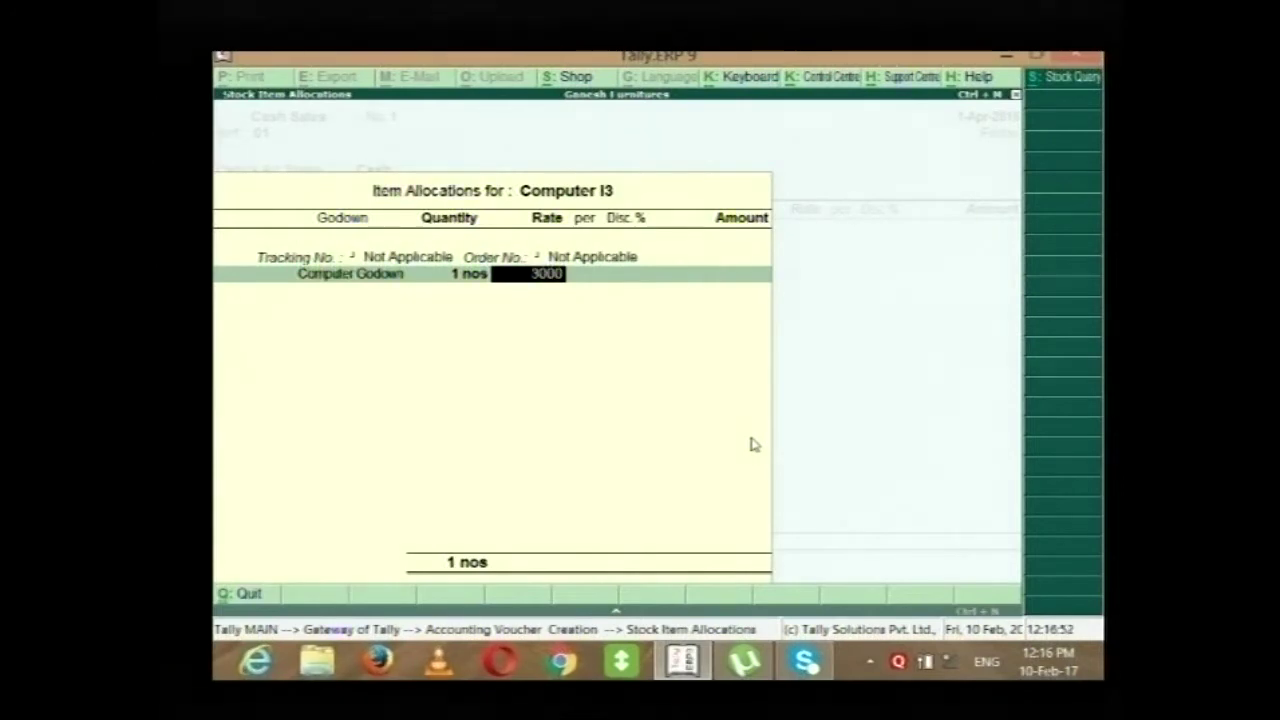
type("0")
key("Return")
key("Return")
key("Return")
key("Return")
key("Return")
key("Return")
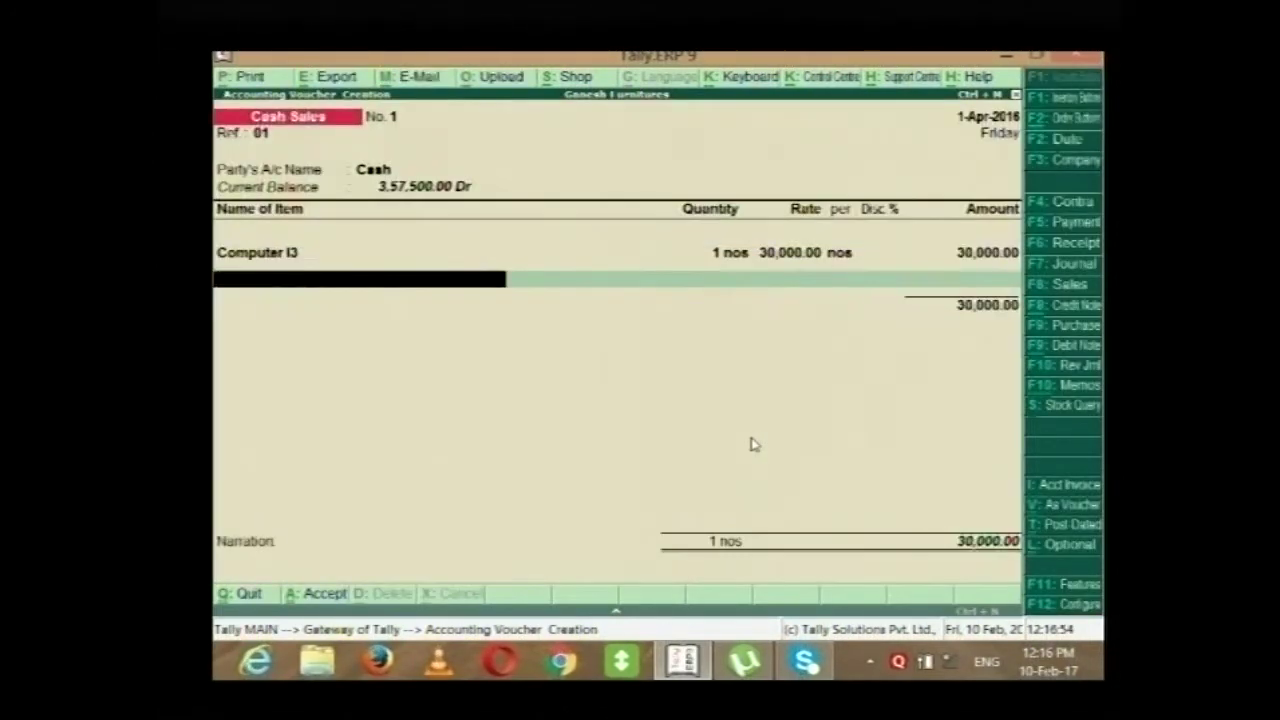
key("Return")
key("Return")
key("Return")
Give the second Cash Sales voucher reference 02 and party account Cash, accepting the default party details.
type("02")
key("Return")
type("Cas")
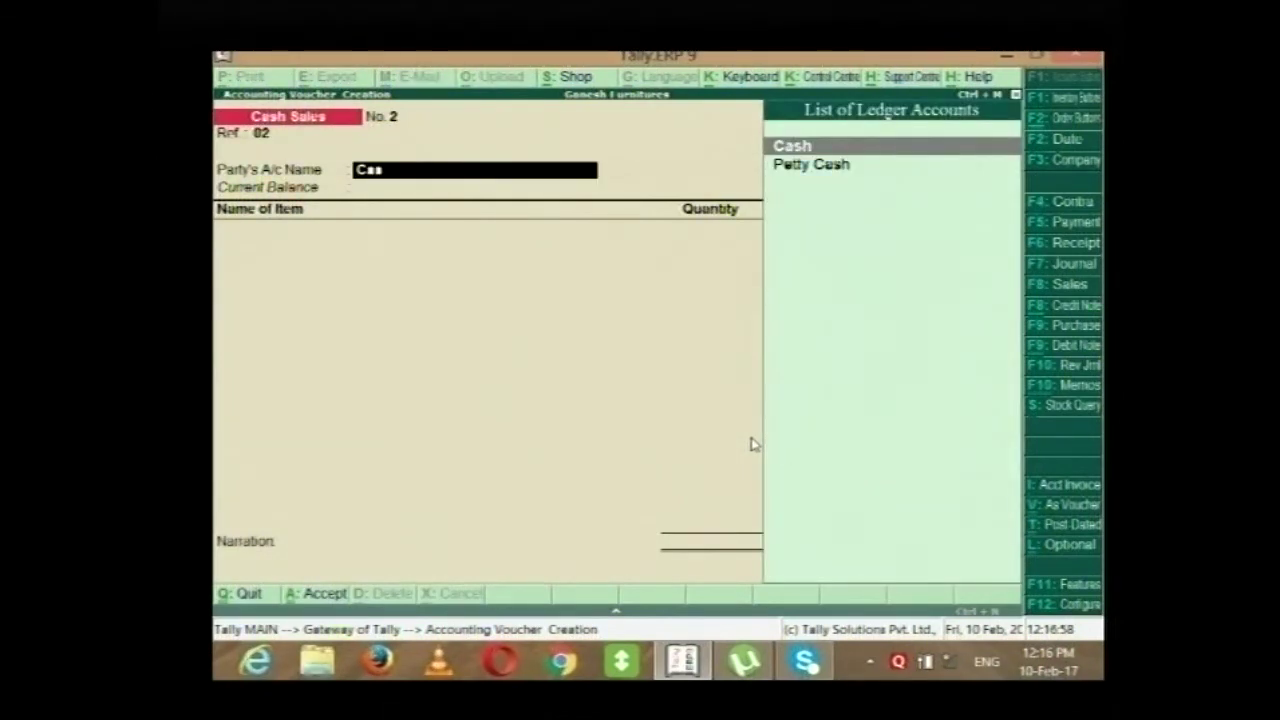
key("Return")
key("ctrl+a")
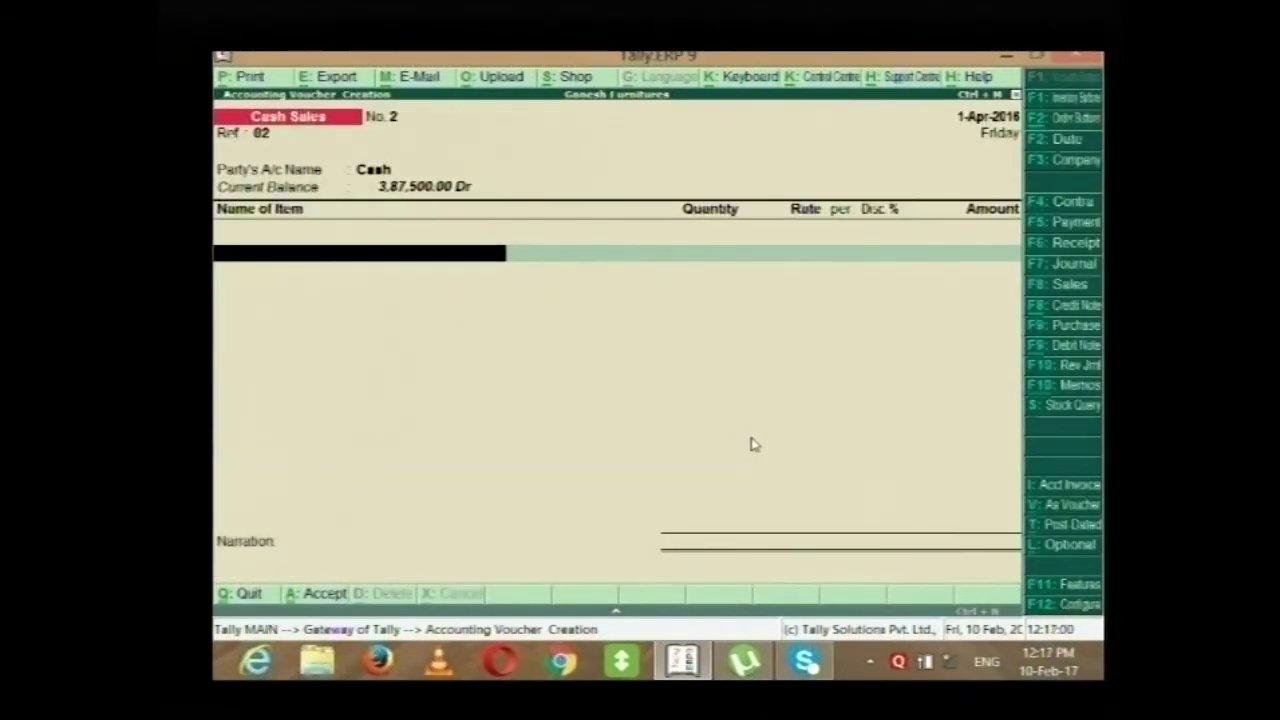
Add Computer I3 to the second voucher with tracking and order numbers Not Applicable, allocated from Computer Godown.
type("Com")
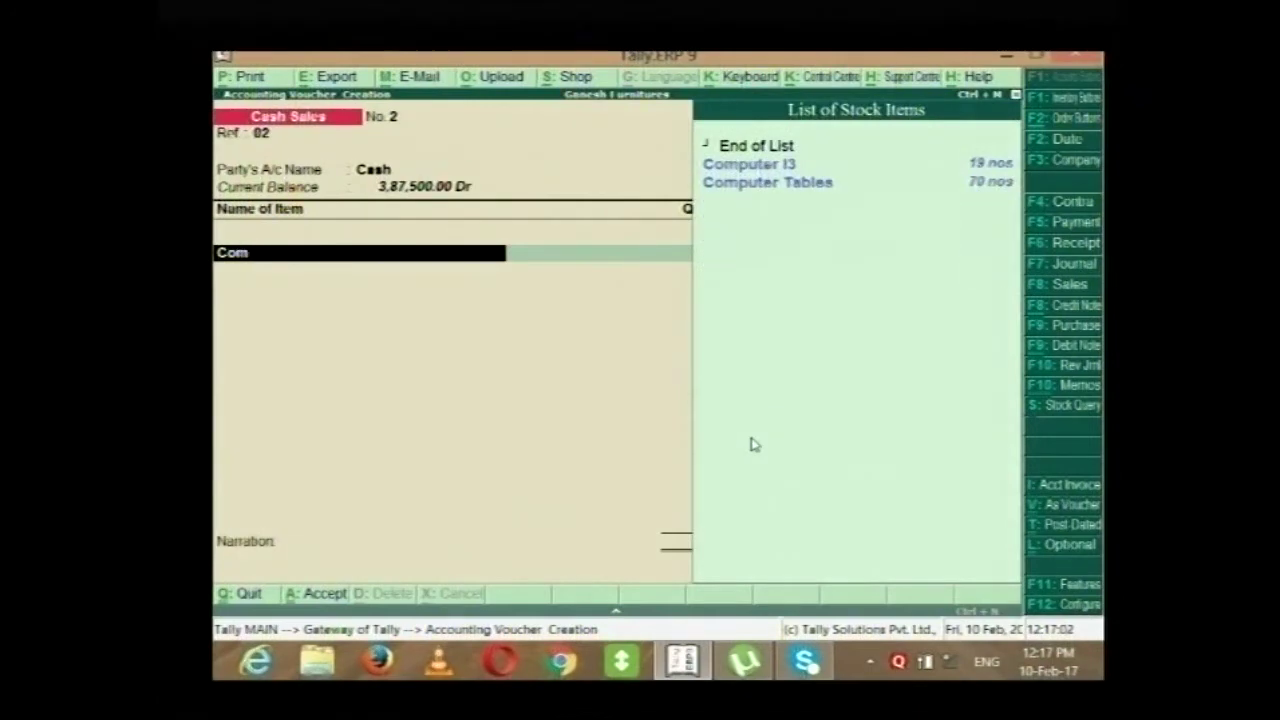
key("Down")
key("Up")
key("Return")
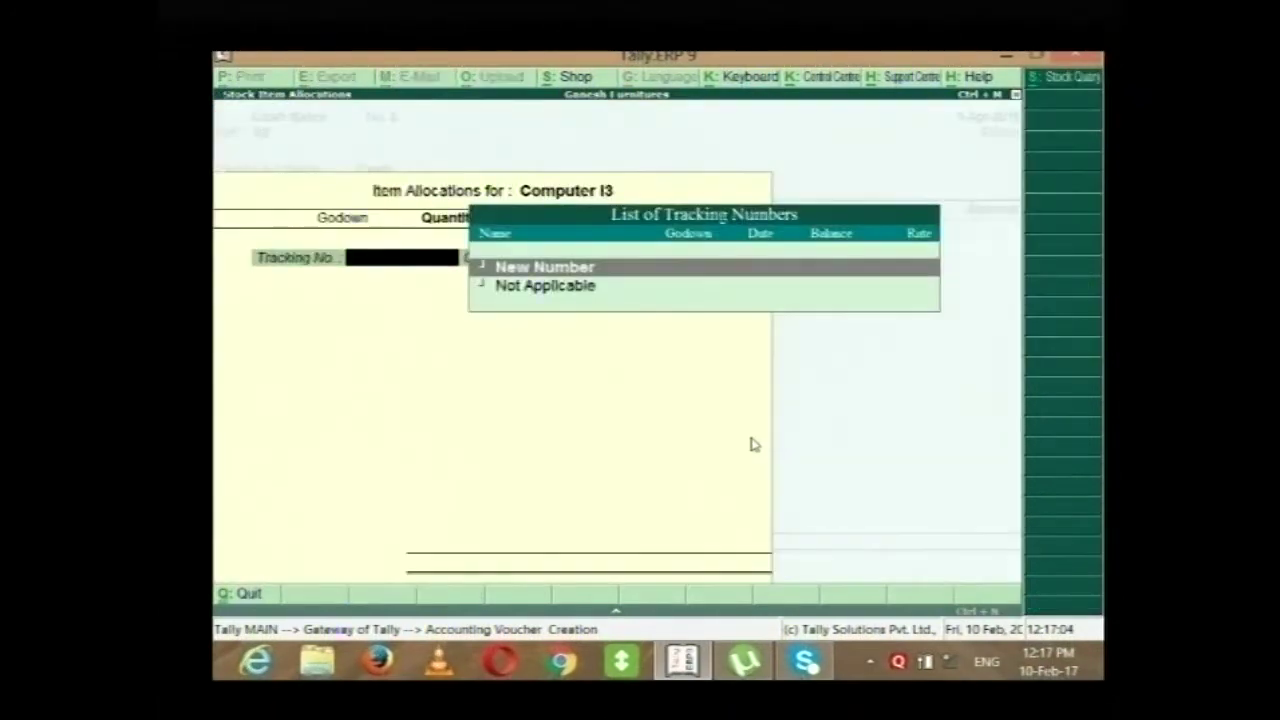
key("Down")
key("Return")
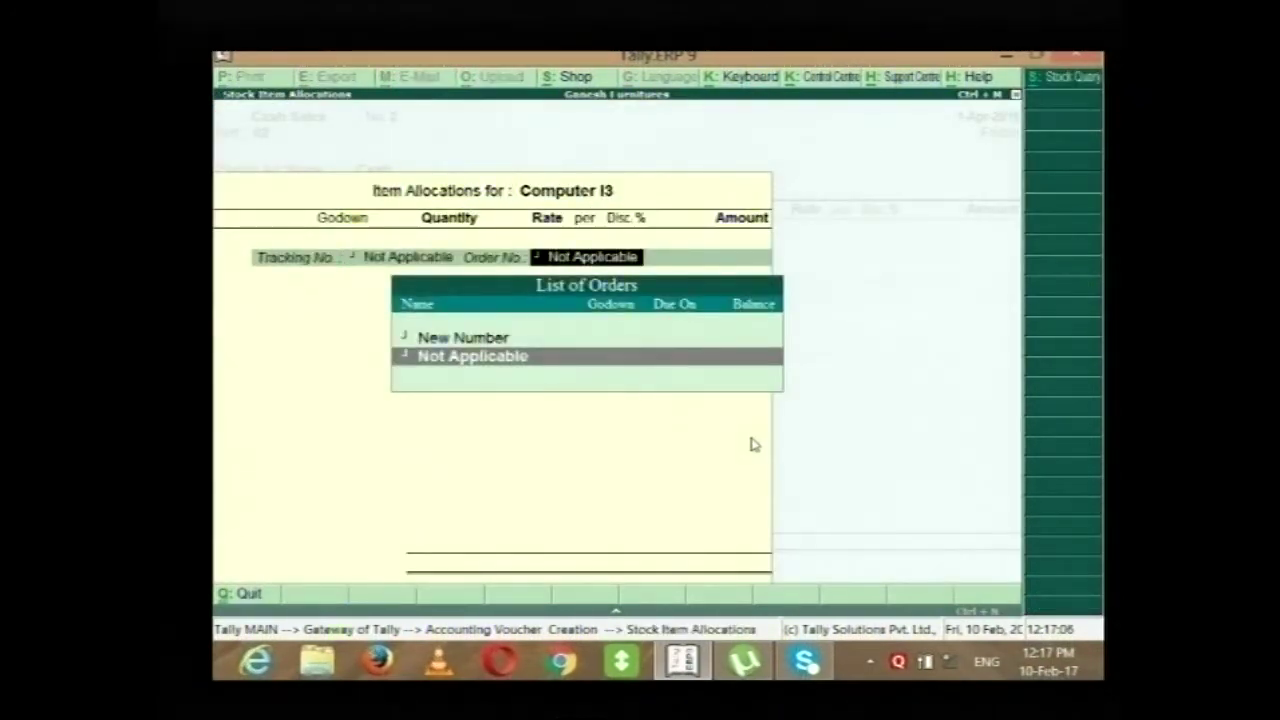
key("Return")
type("Ca")
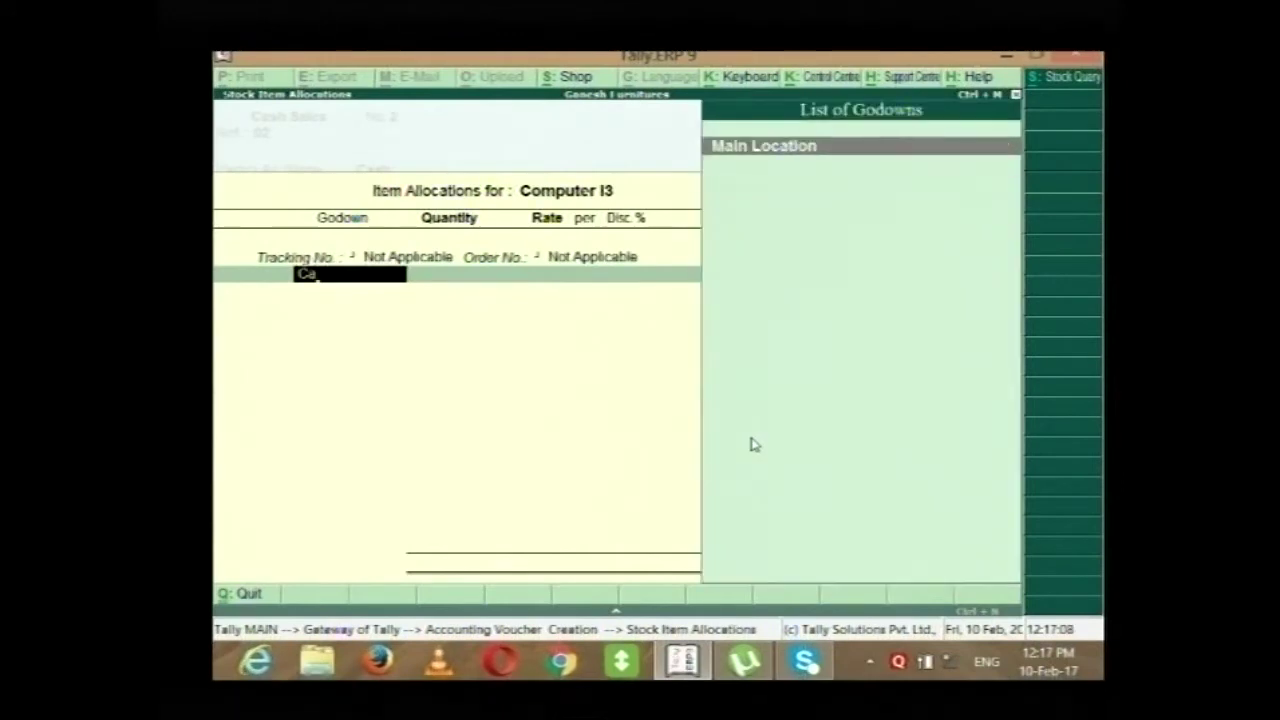
key("BackSpace")
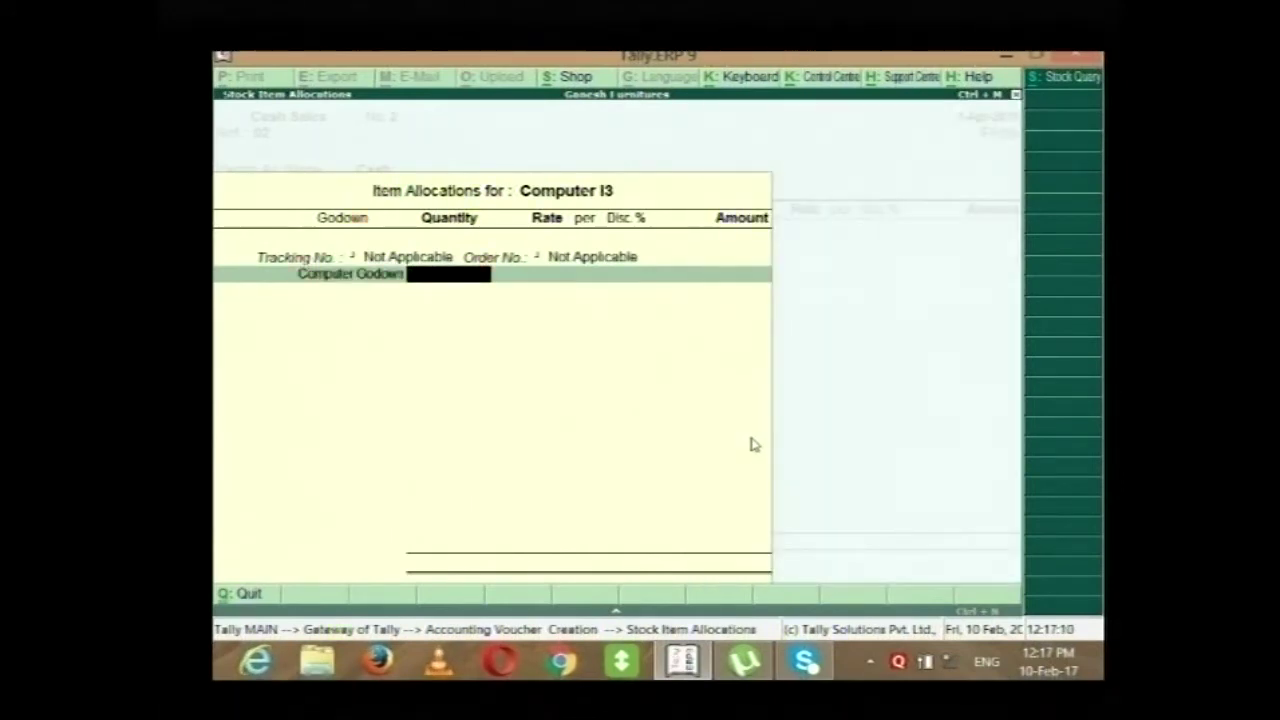
Set the Computer I3 quantity to 2 nos at a rate of 29,000 and save the second Cash Sales voucher.
type("1")
key("Return")
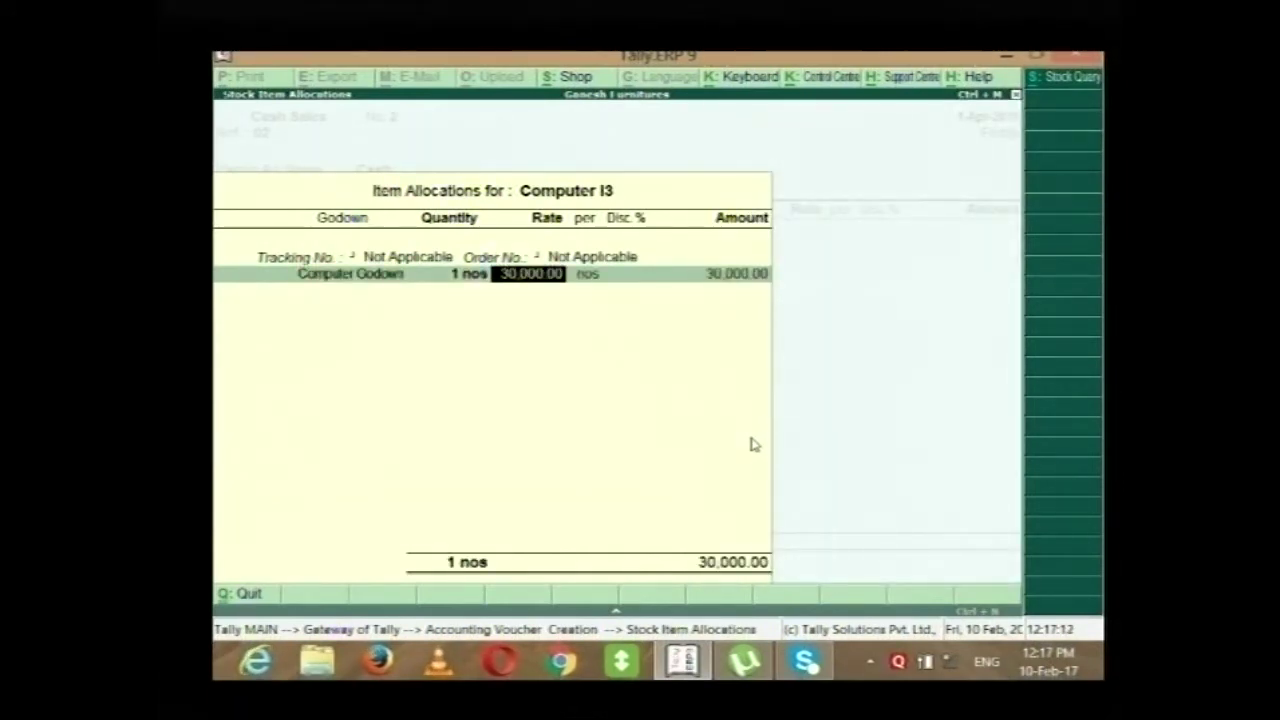
key("BackSpace")
type("2")
key("Return")
type("29000")
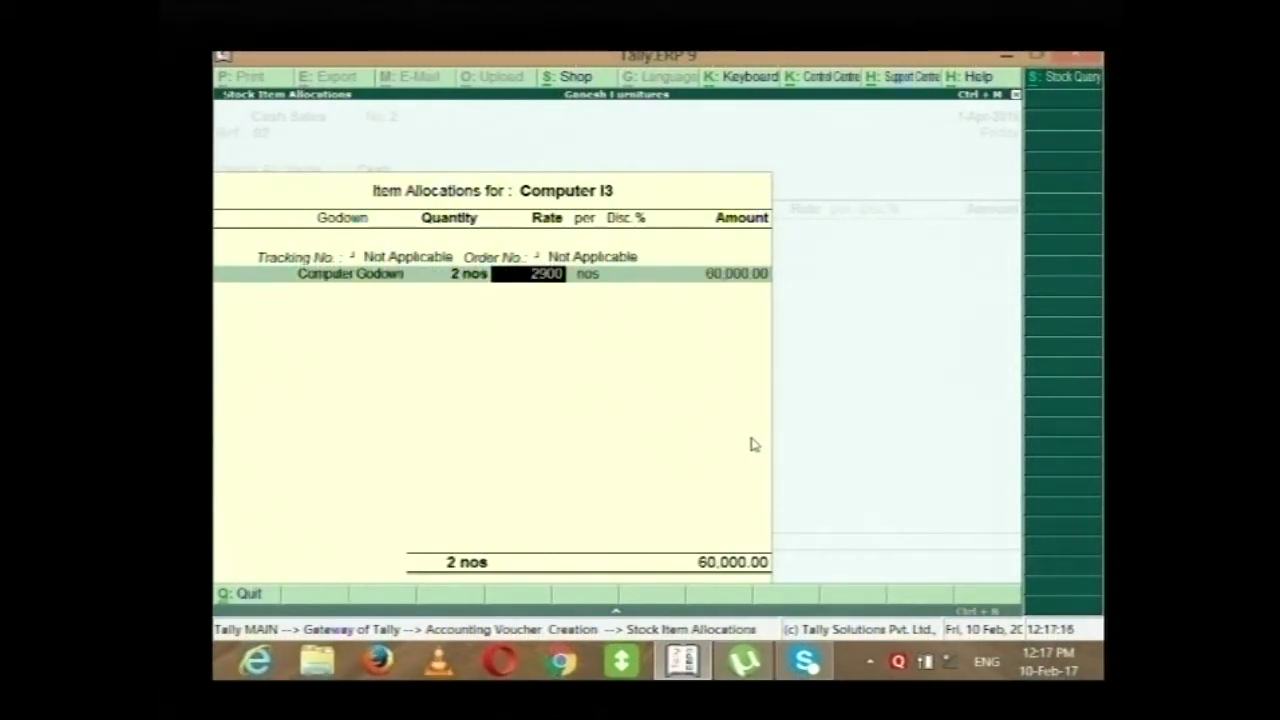
key("Return")
key("Return")
key("Return")
key("Return")
key("Return")
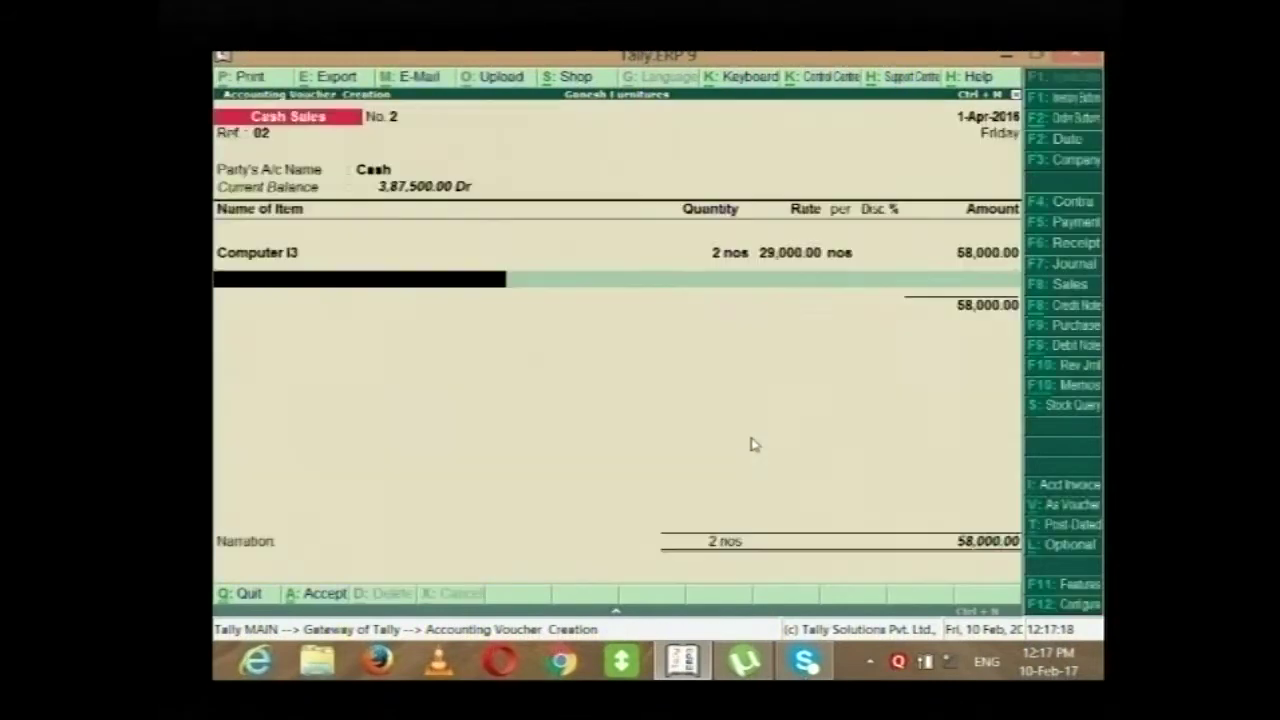
key("Return")
key("Return")
key("Return")
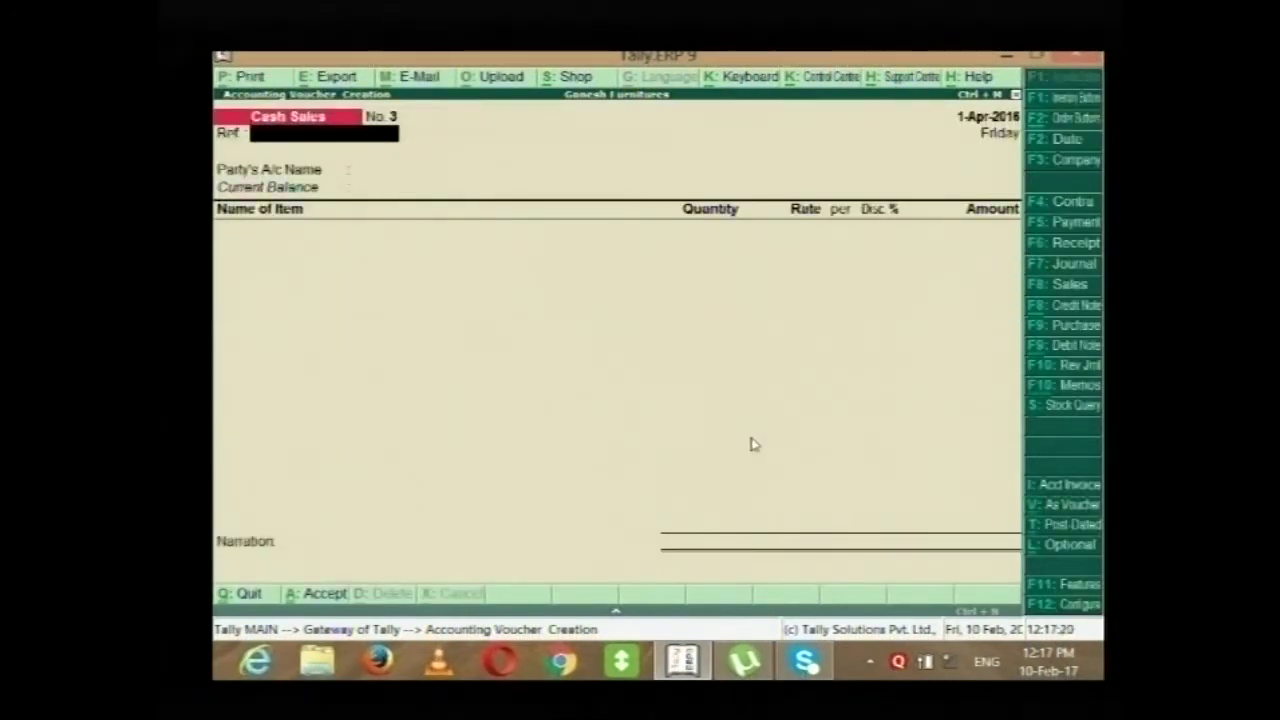
Switch to a Credit Sales voucher with reference 01 and party Amar Novalties, accepting the default party details.
left_click(1045, 308)
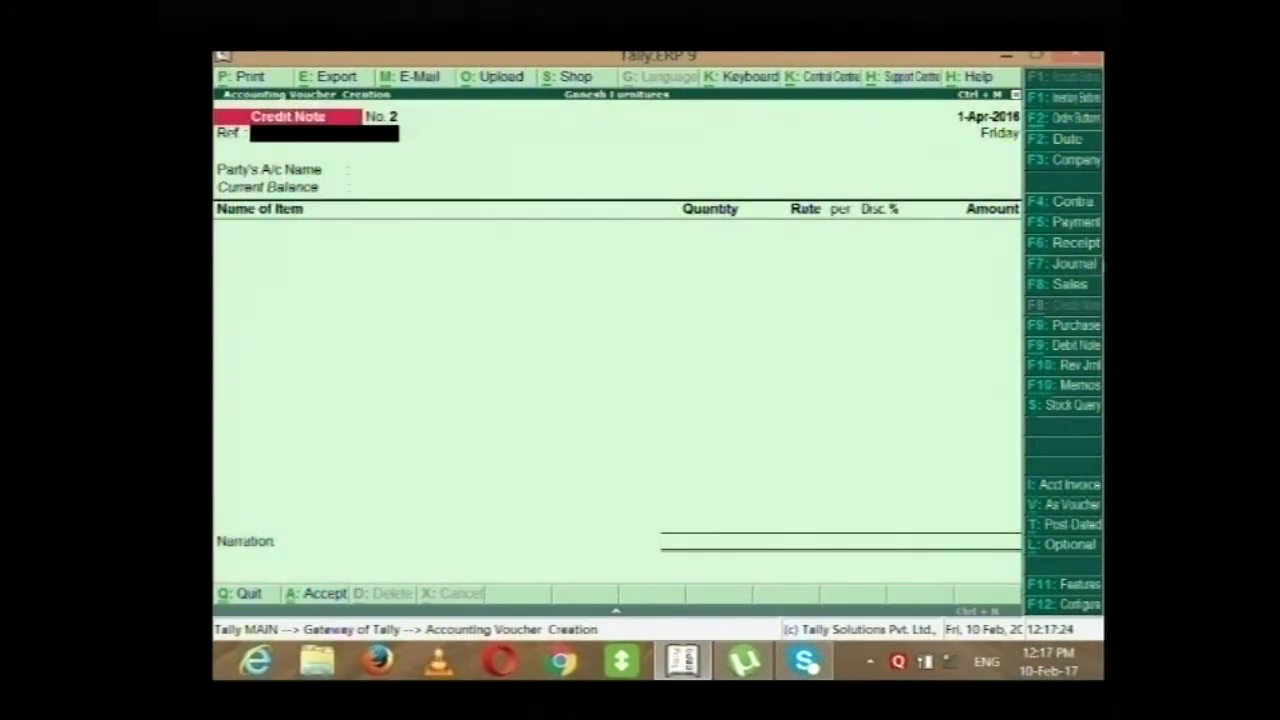
left_click(1066, 285)
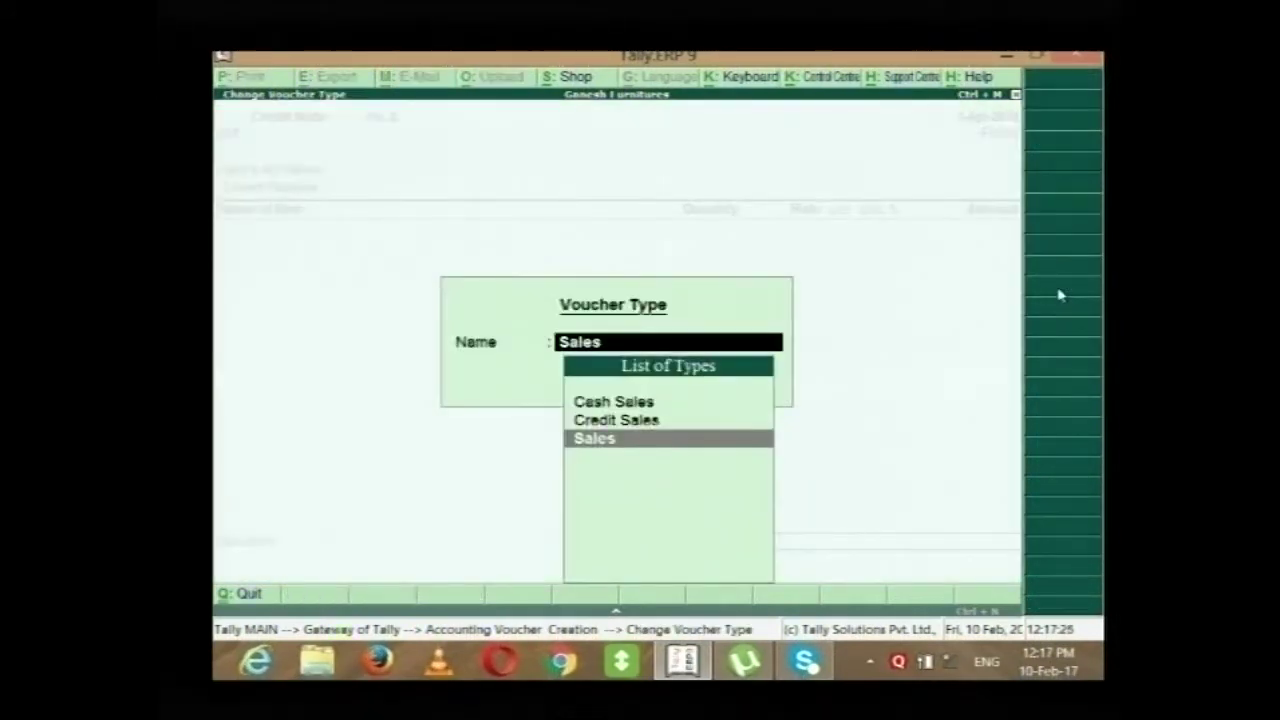
key("Up")
key("Return")
type("01")
key("Return")
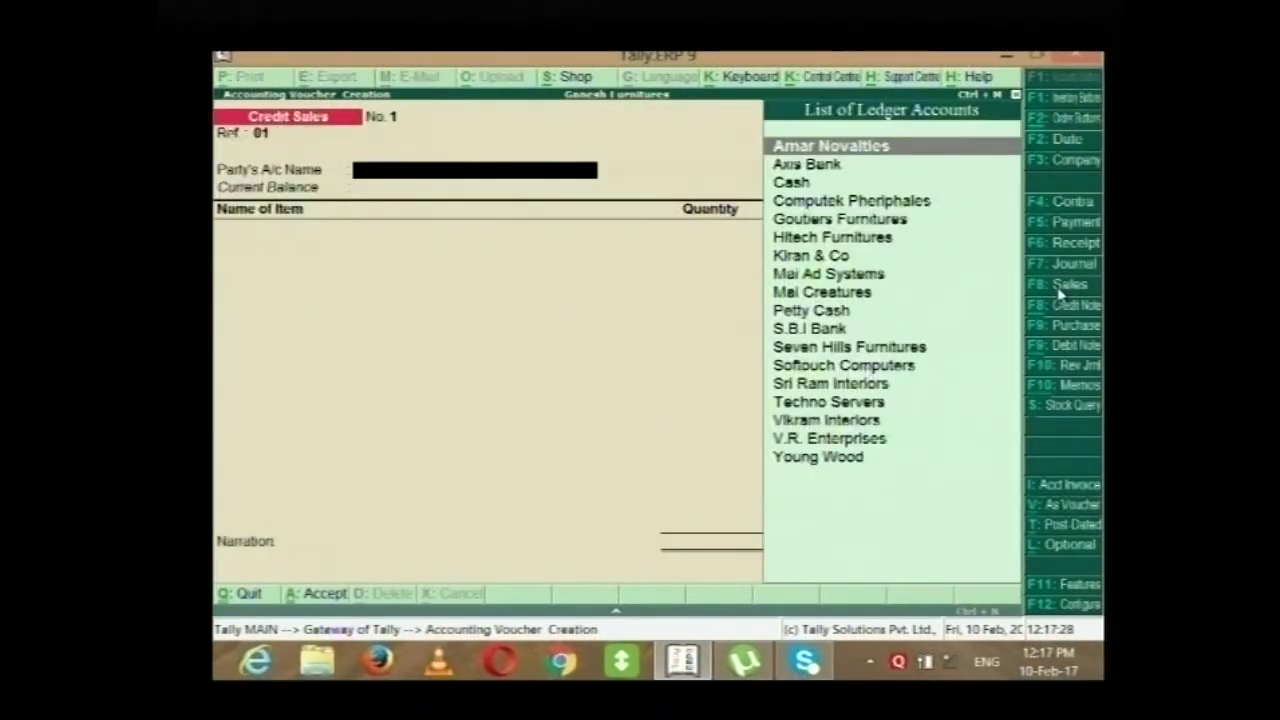
key("Return")
key("ctrl+a")
Add Computer I3 to the first Credit Sales voucher with tracking and order numbers Not Applicable, allocated from Computer Godown.
type("Com")
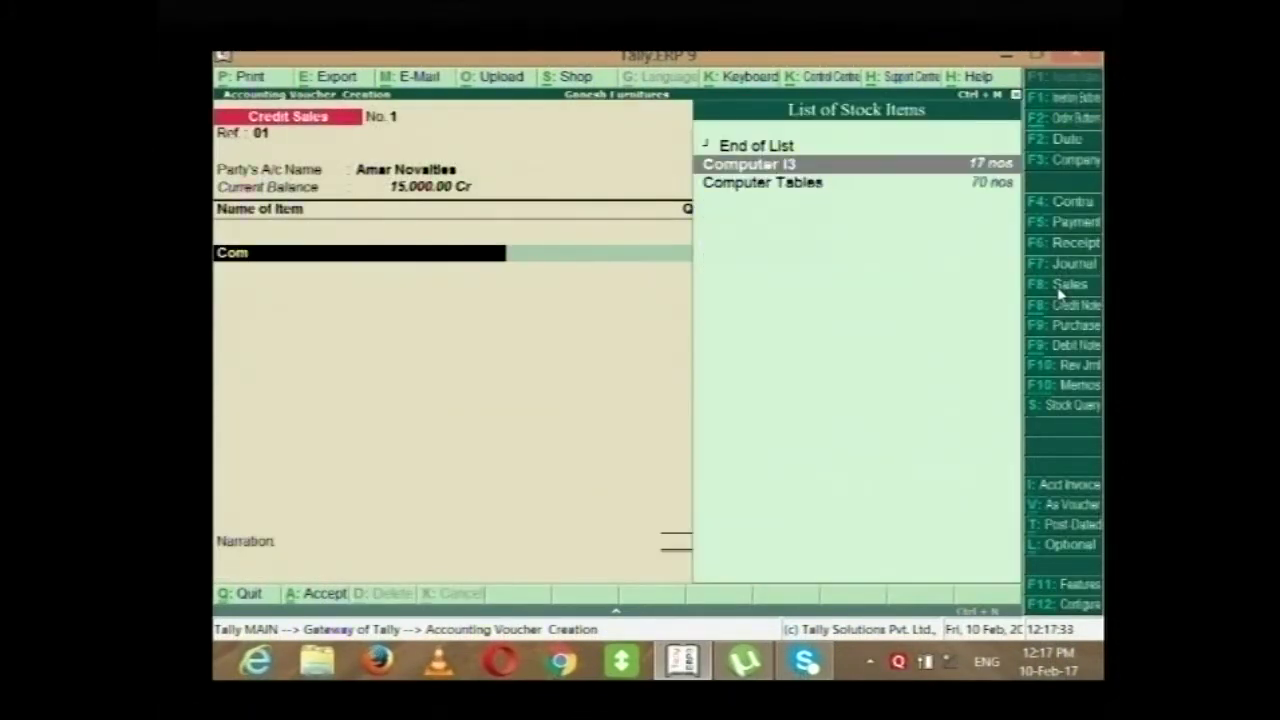
key("Return")
key("Down")
key("Return")
key("Return")
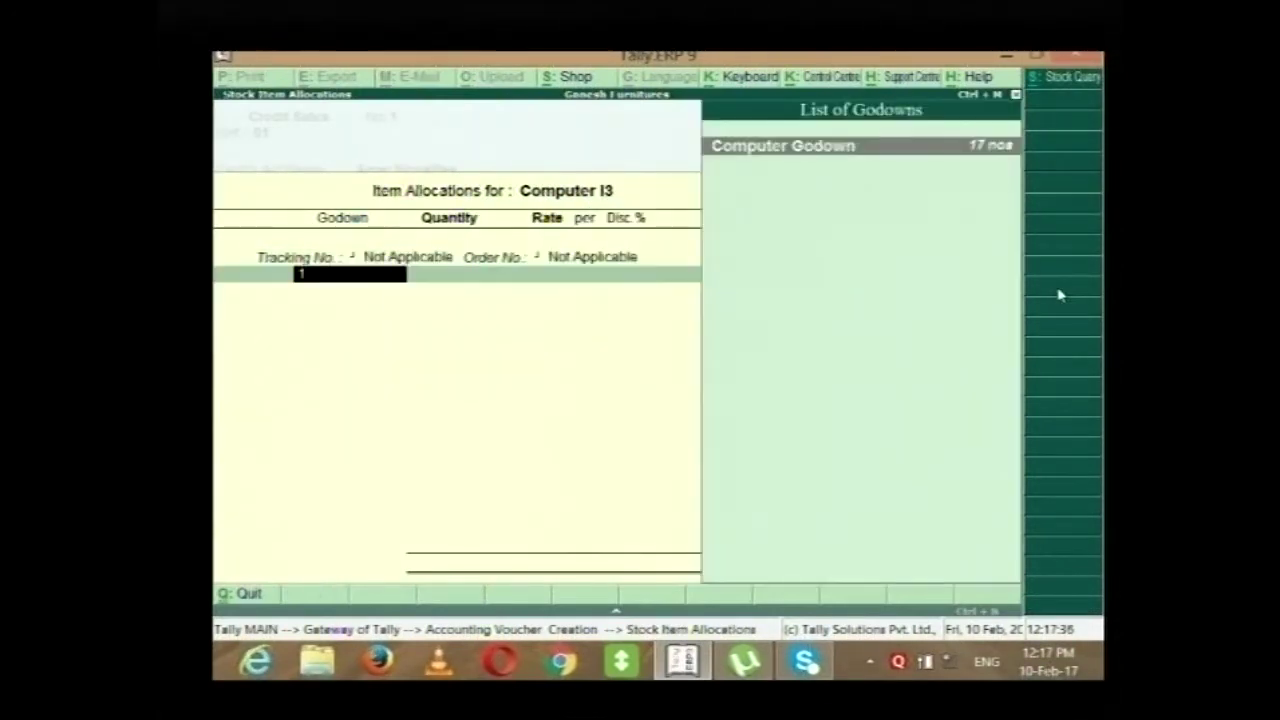
key("Return")
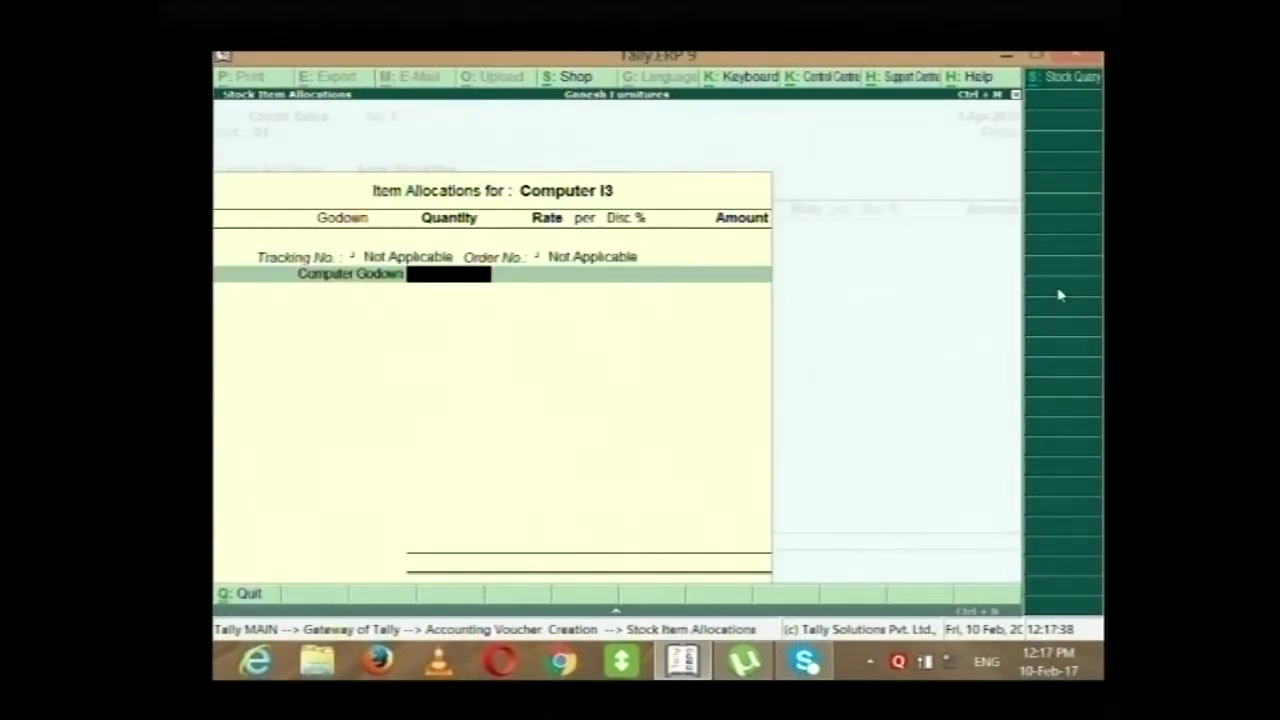
Set the Computer I3 quantity to 2 nos at a rate of 28,500 and save the first Credit Sales voucher.
type("2")
key("Return")
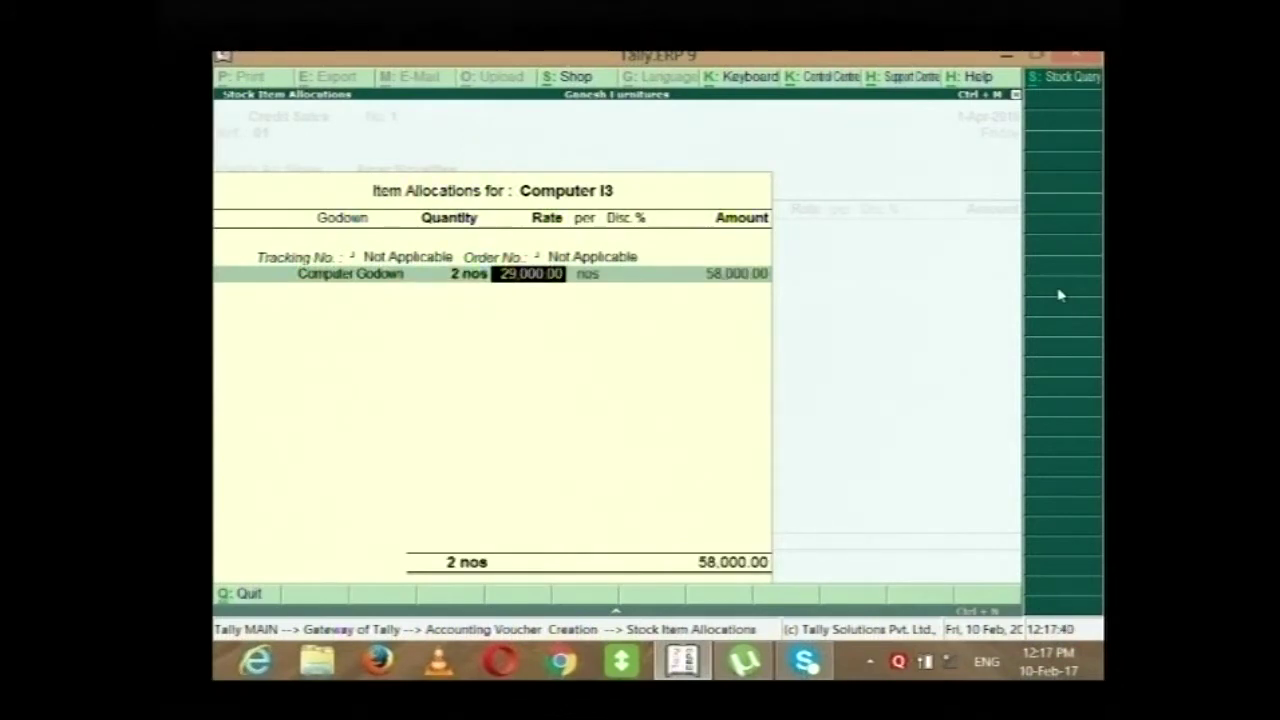
type("28500")
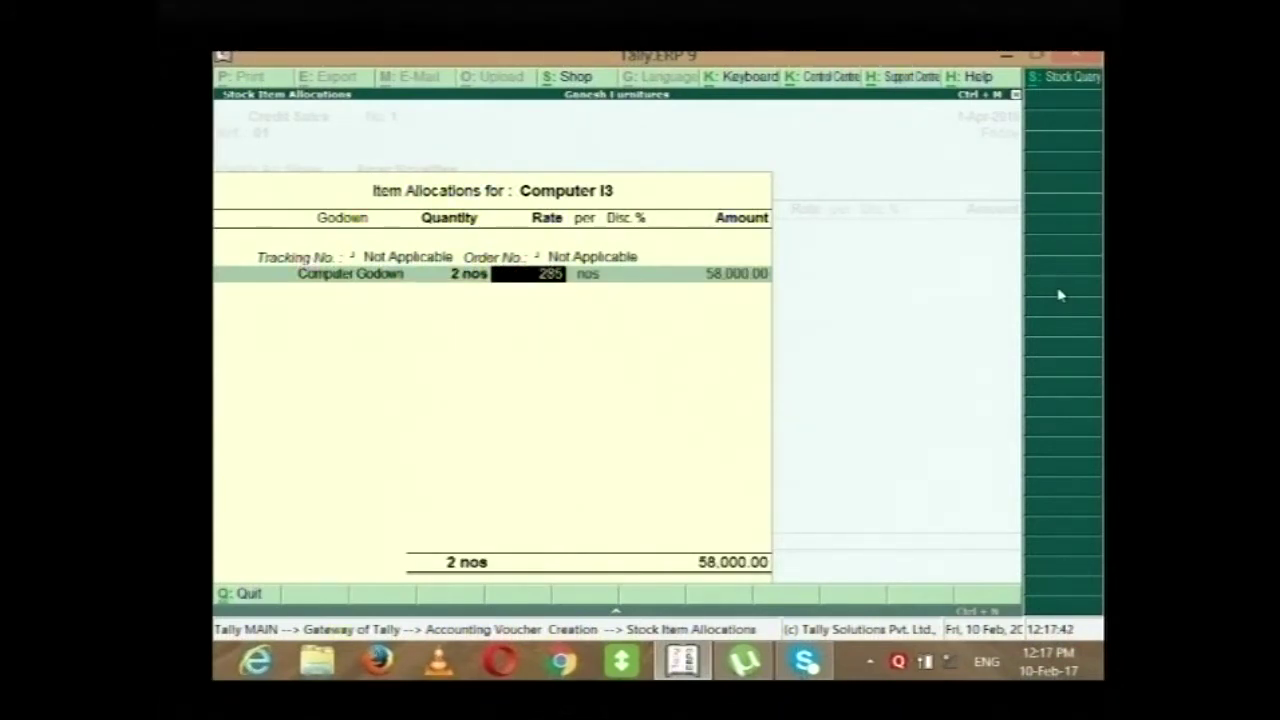
key("Return")
key("Return")
key("Return")
key("Return")
key("Return")
key("Return")
key("Return")
key("Return")
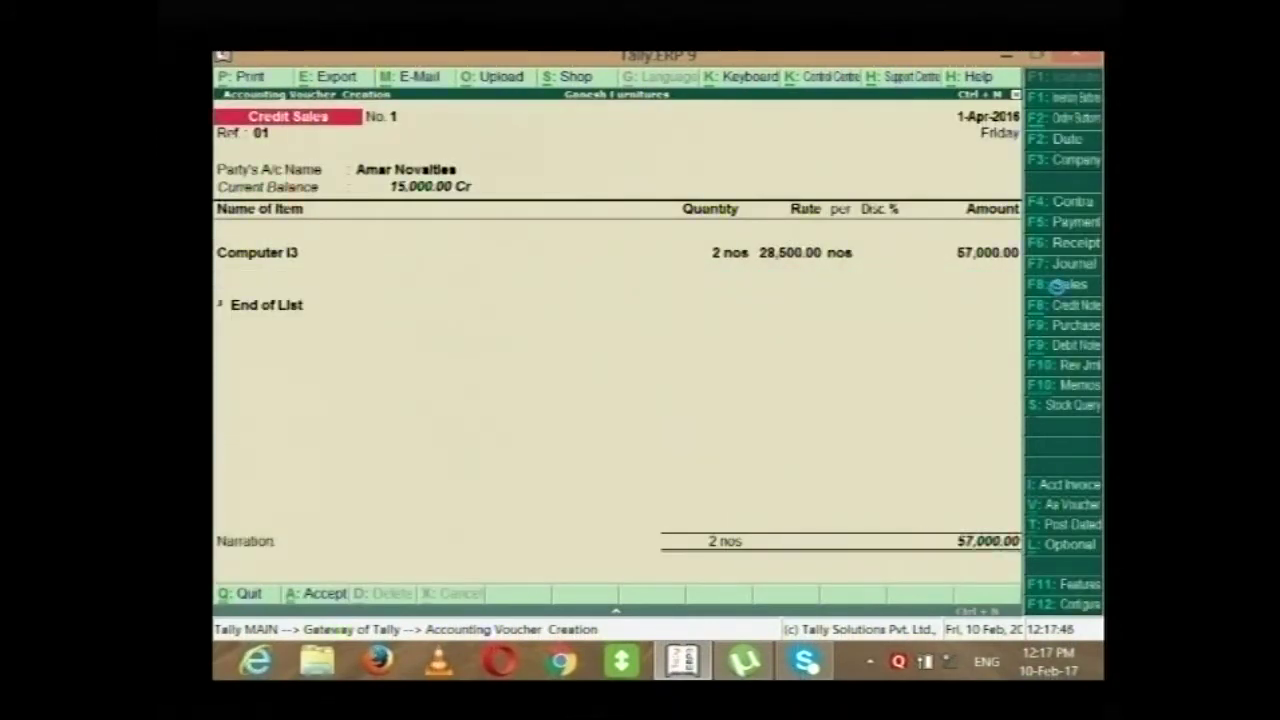
Give the second Credit Sales voucher reference 02 and party Goutiers Furnitures, accepting the default party details.
type("02")
key("Return")
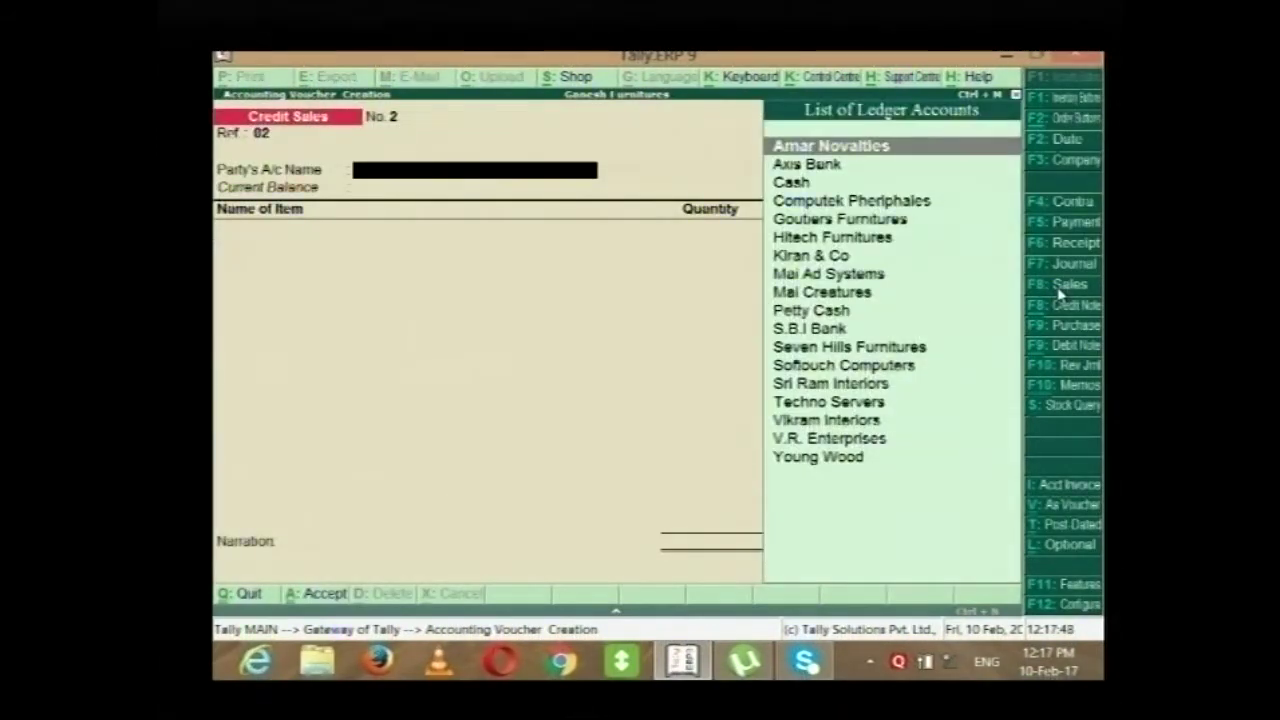
type("Gou")
key("Return")
key("Down")
key("Up")
key("Return")
key("ctrl+a")
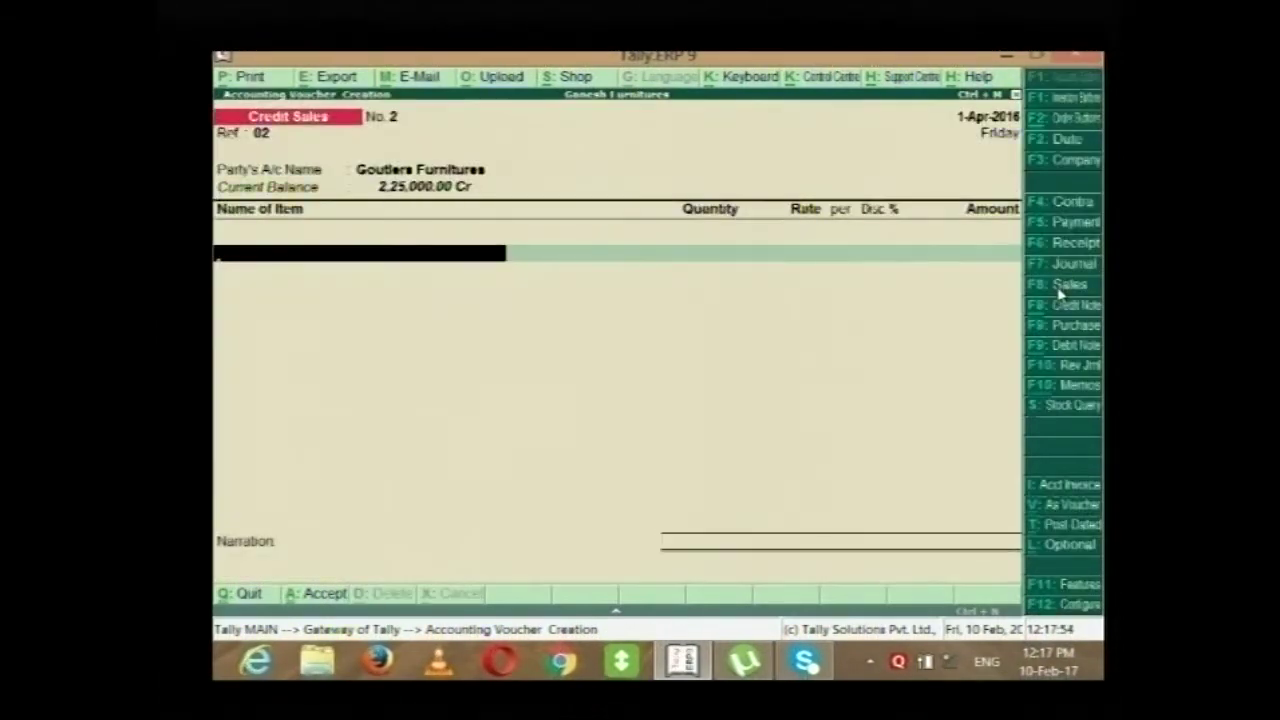
Add Computer I3 to the second Credit Sales voucher with tracking and order numbers Not Applicable, allocated from Computer Godown.
type("c")
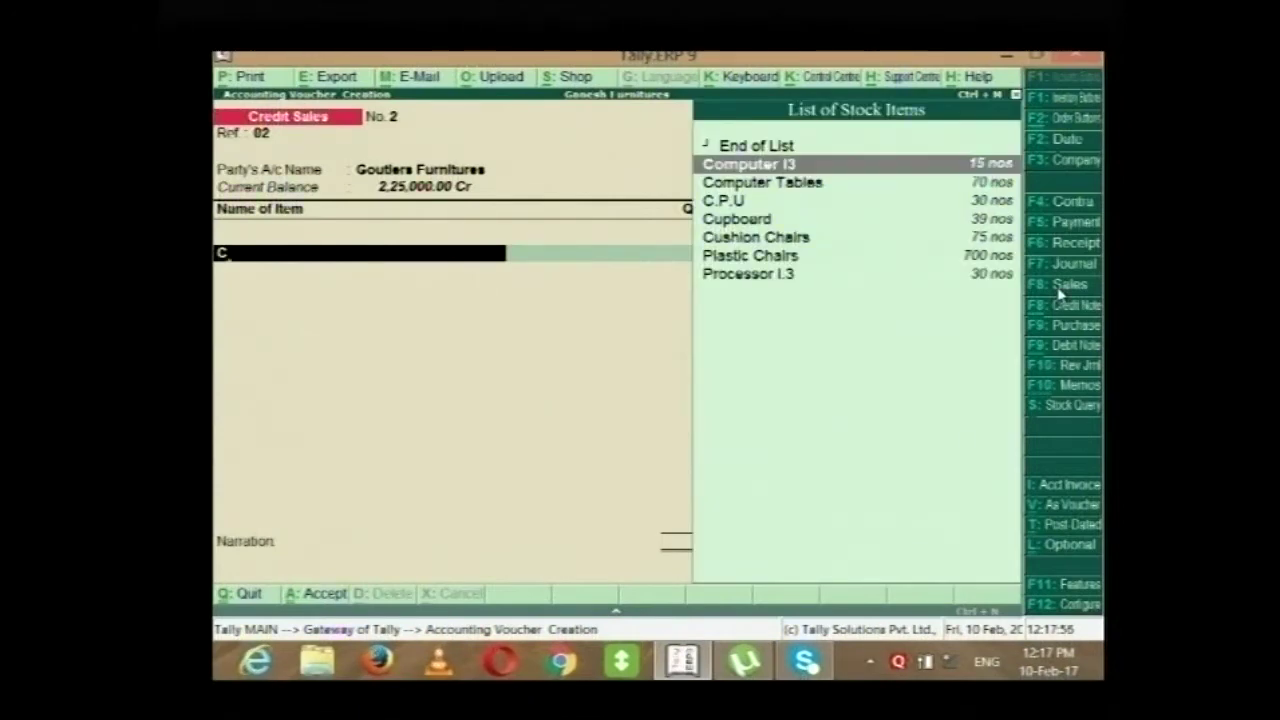
key("Return")
key("Down")
key("Return")
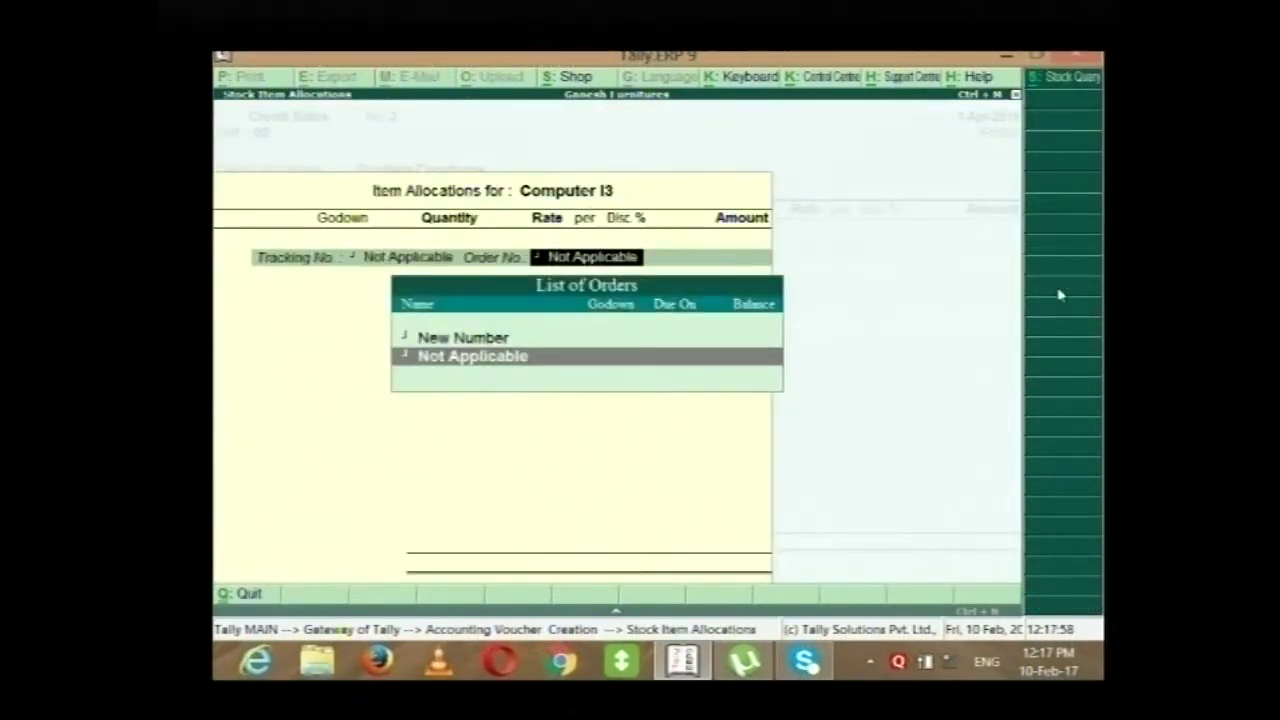
key("Return")
type("co")
key("Return")
Set the Computer I3 quantity to 5 nos at a rate of 28,000, save the second Credit Sales voucher and leave voucher entry.
type("5")
key("Return")
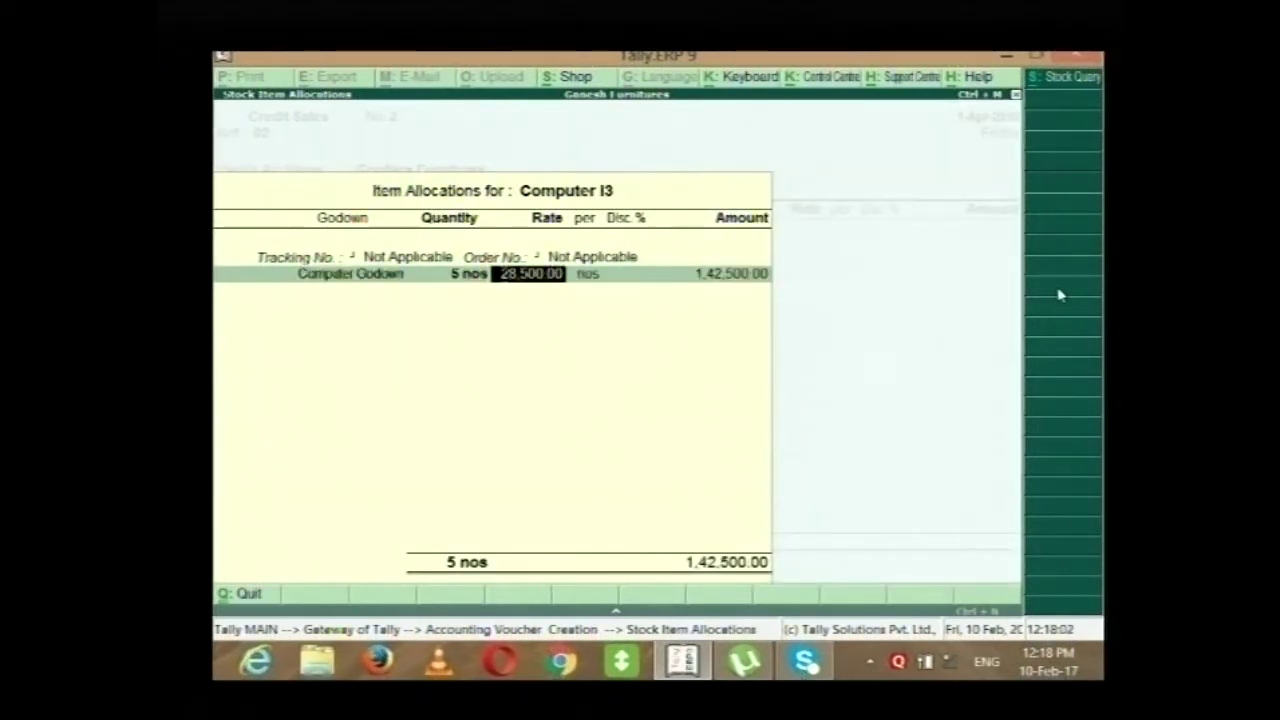
type("28000")
key("Return")
key("Return")
key("Return")
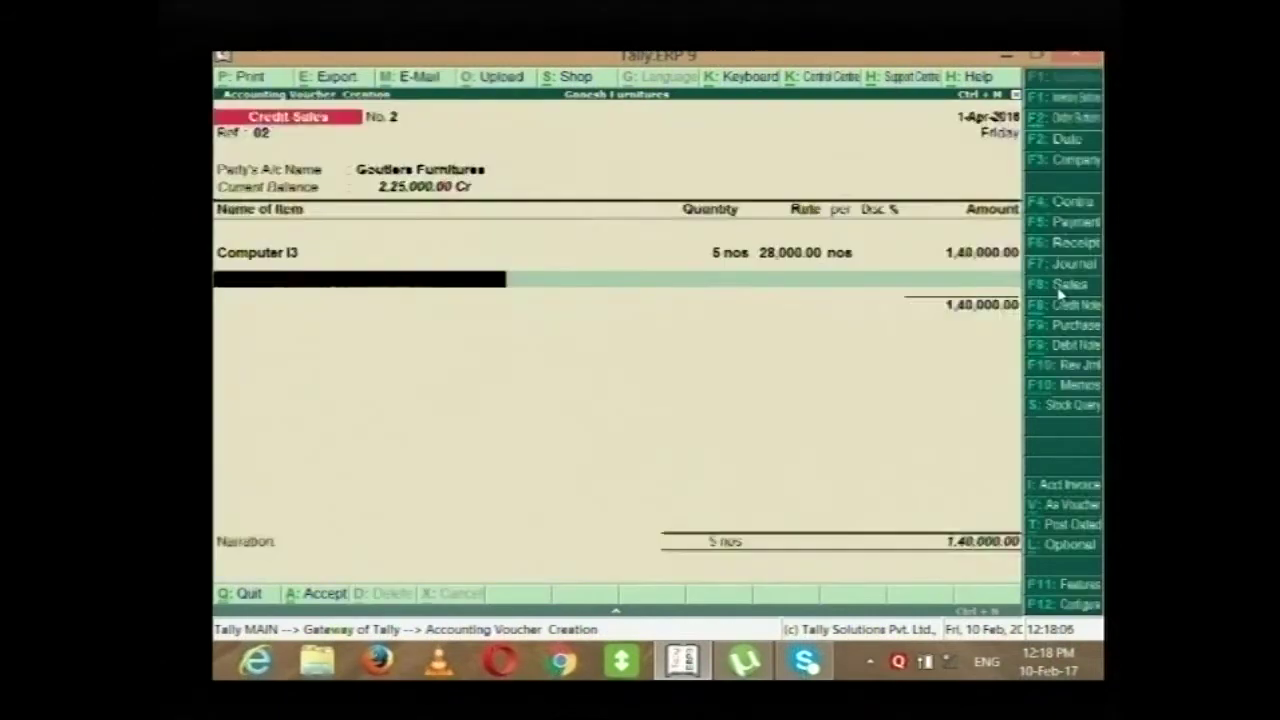
key("Return")
key("Return")
key("Return")
key("Return")
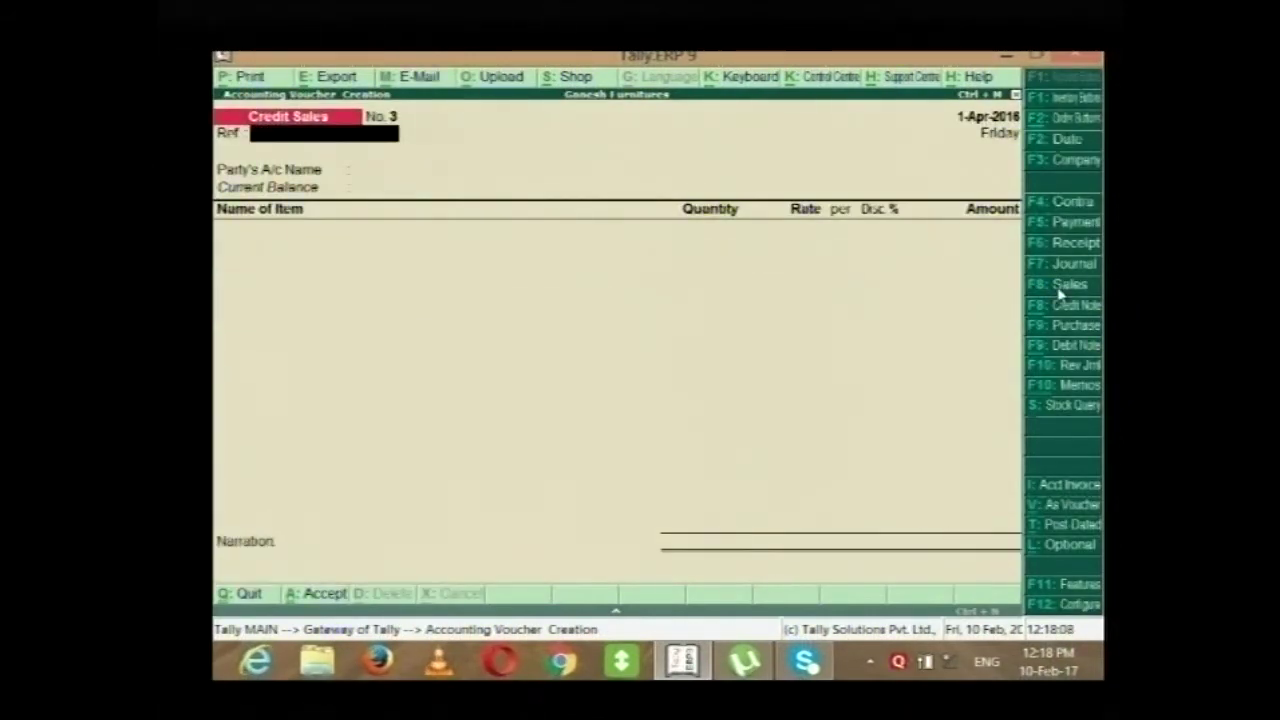
key("Escape")
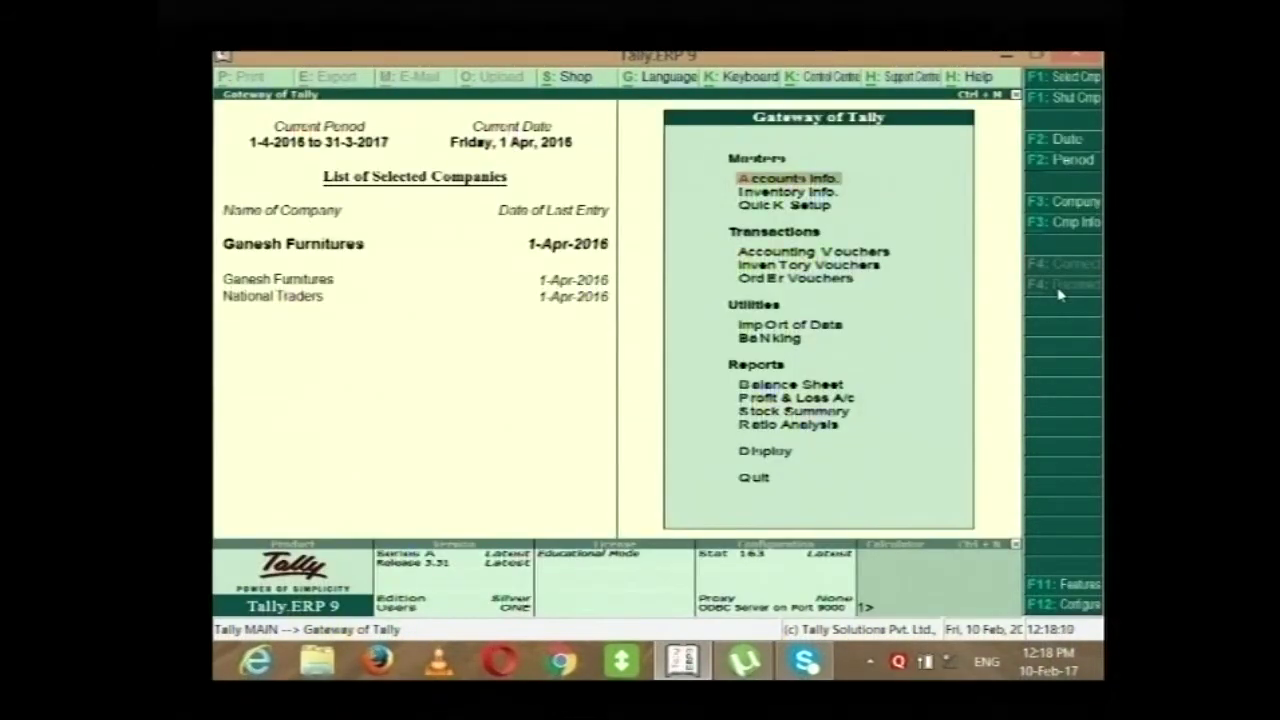
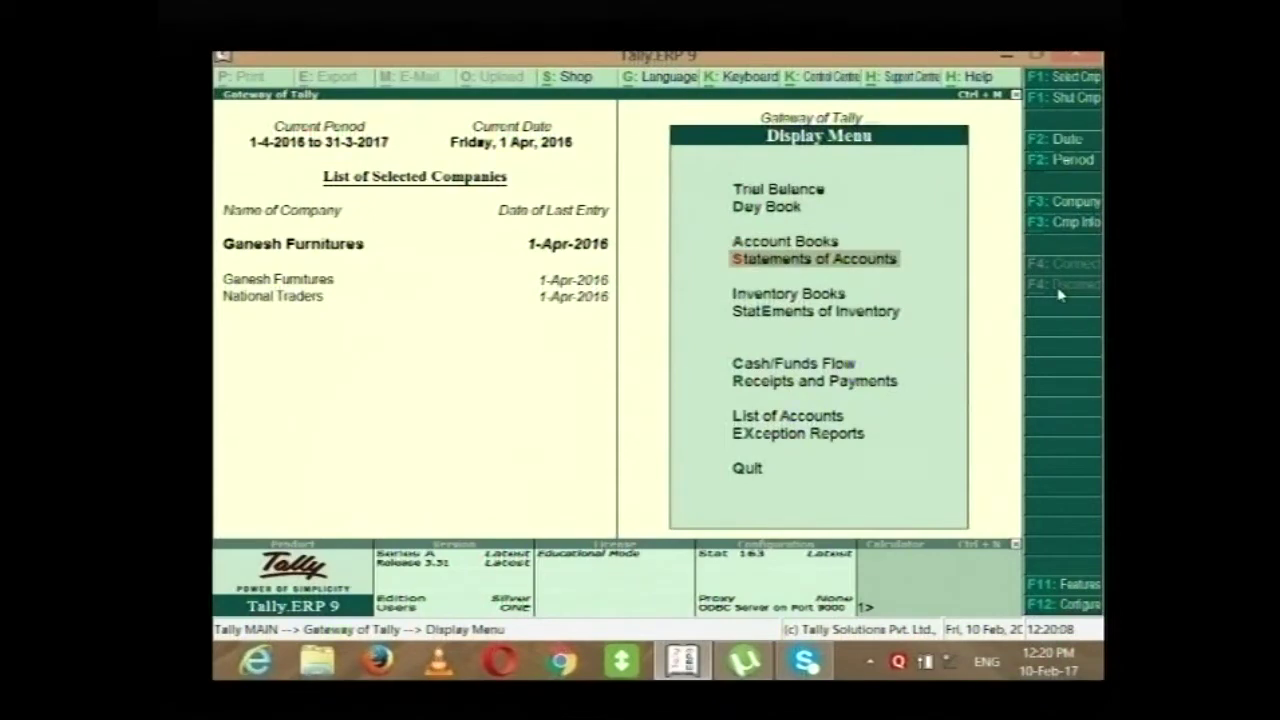
Open the Statistics report under Statements of Accounts.
key("Return")
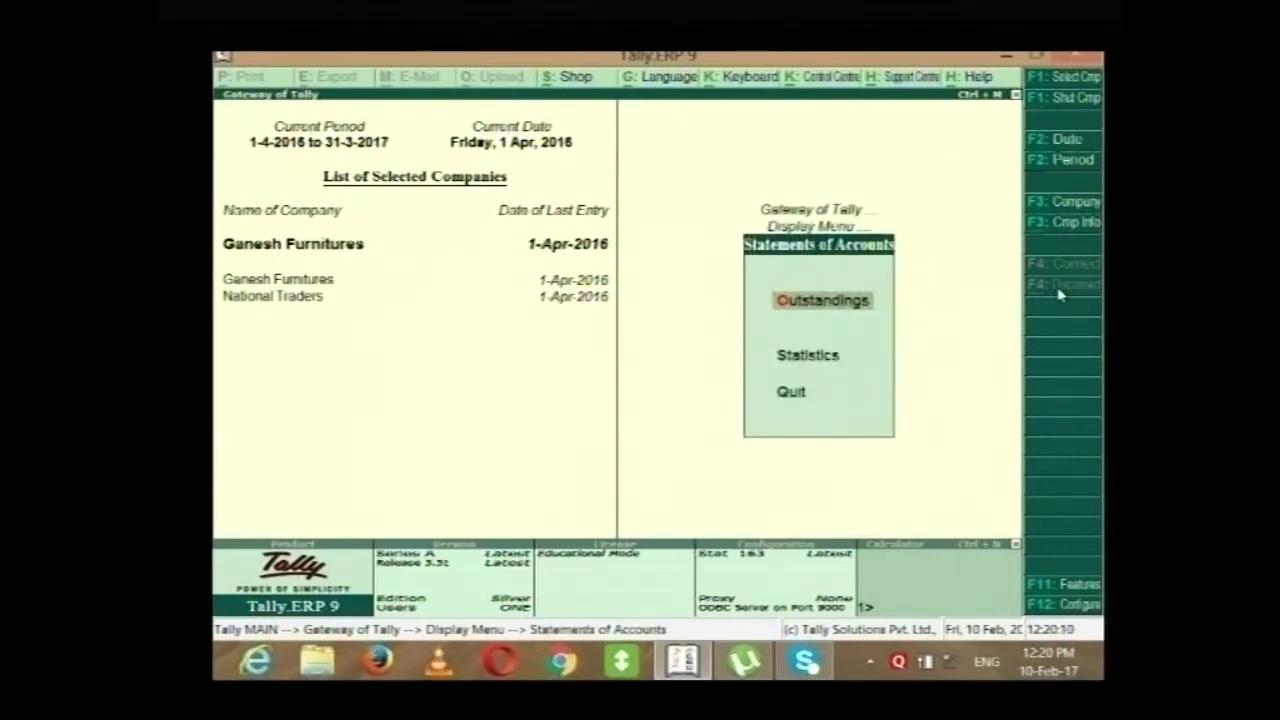
key("Down")
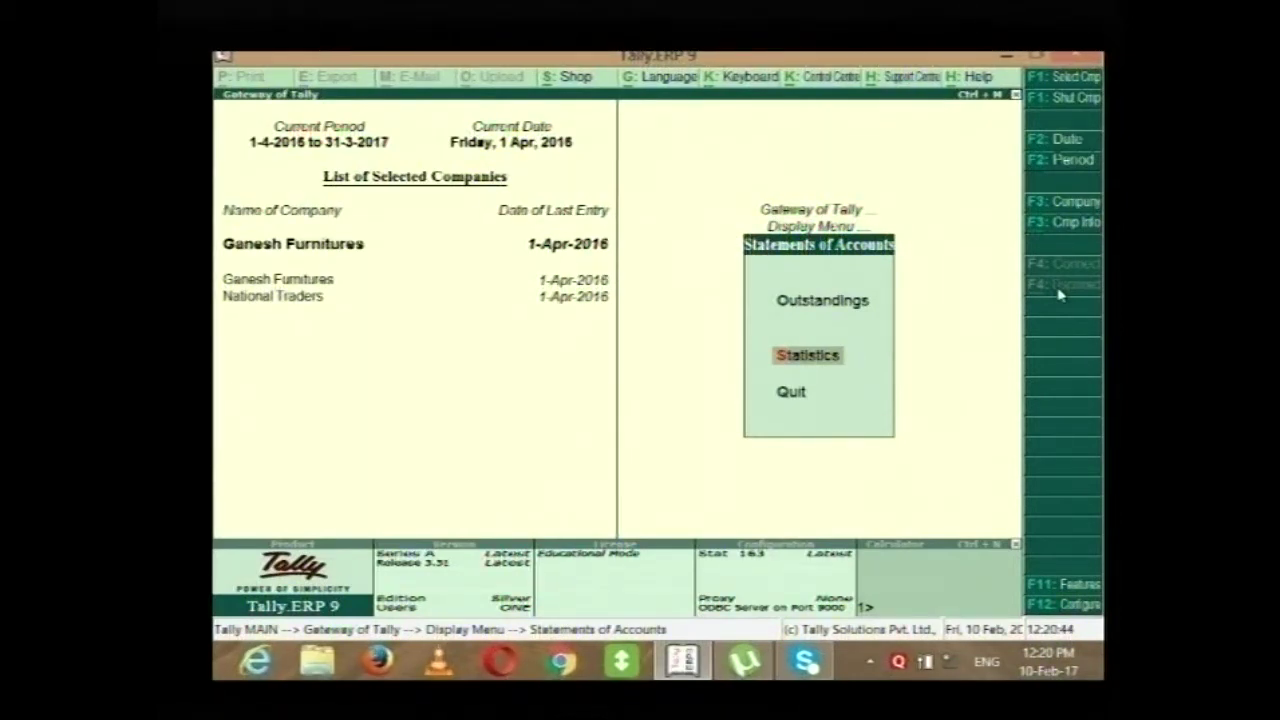
key("Return")
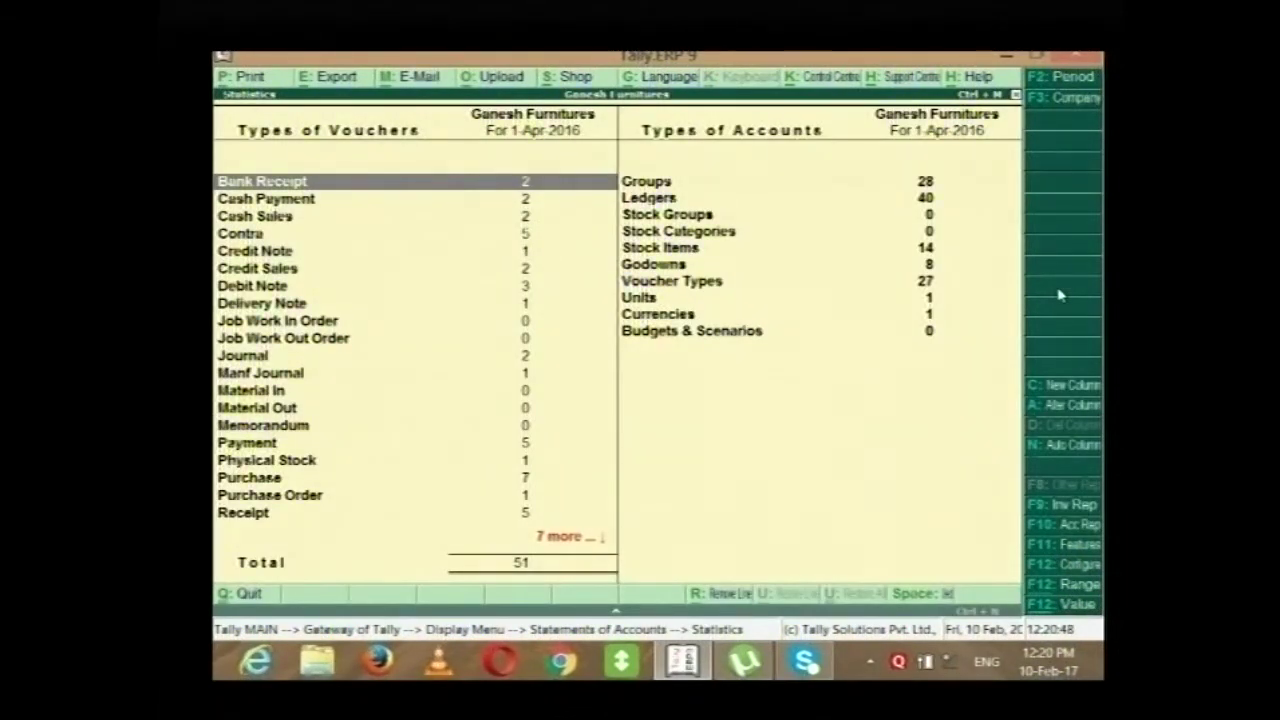
View the list of Bank Receipt vouchers for April, then return to the Statistics report.
key("Down")
key("Up")
key("Return")
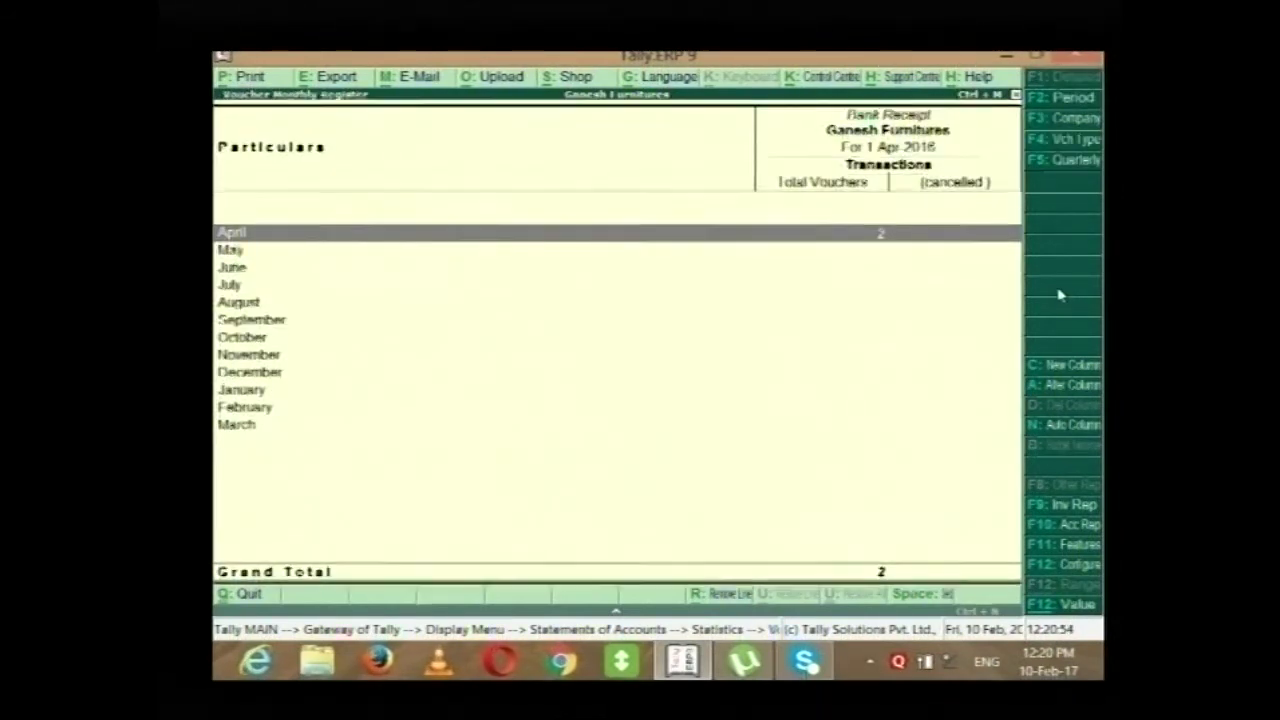
key("Return")
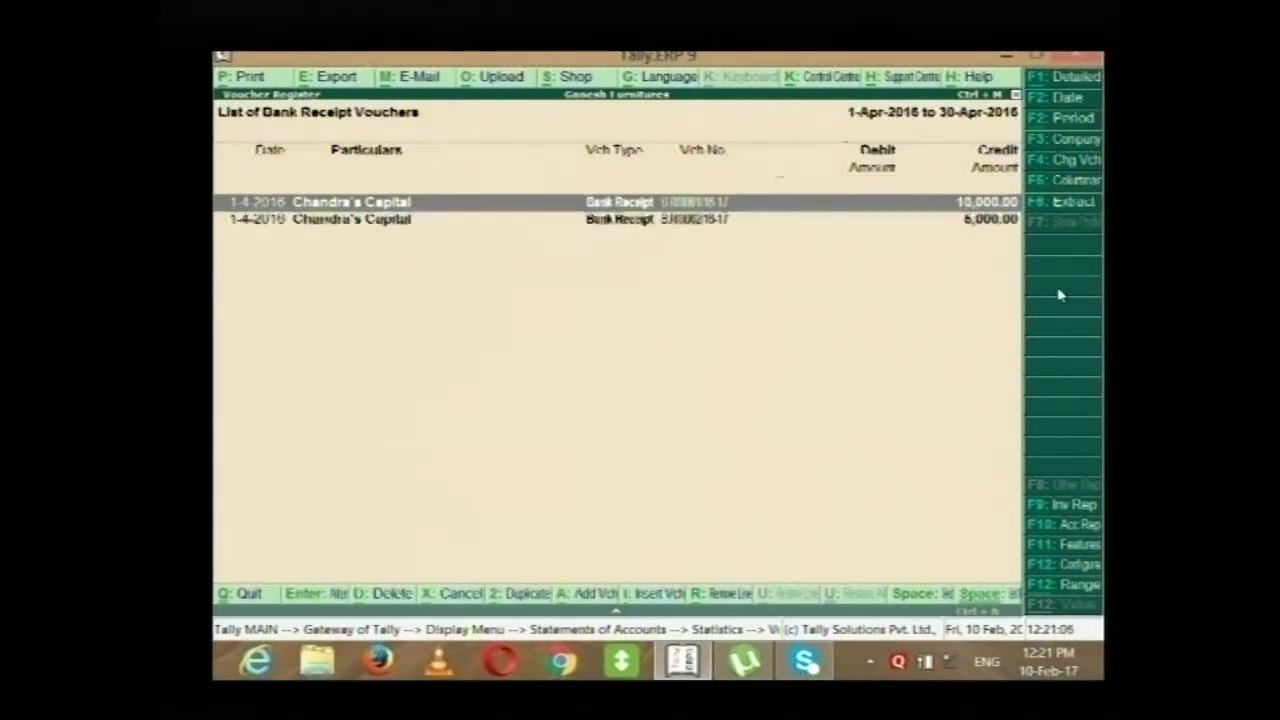
key("Escape")
key("Escape")
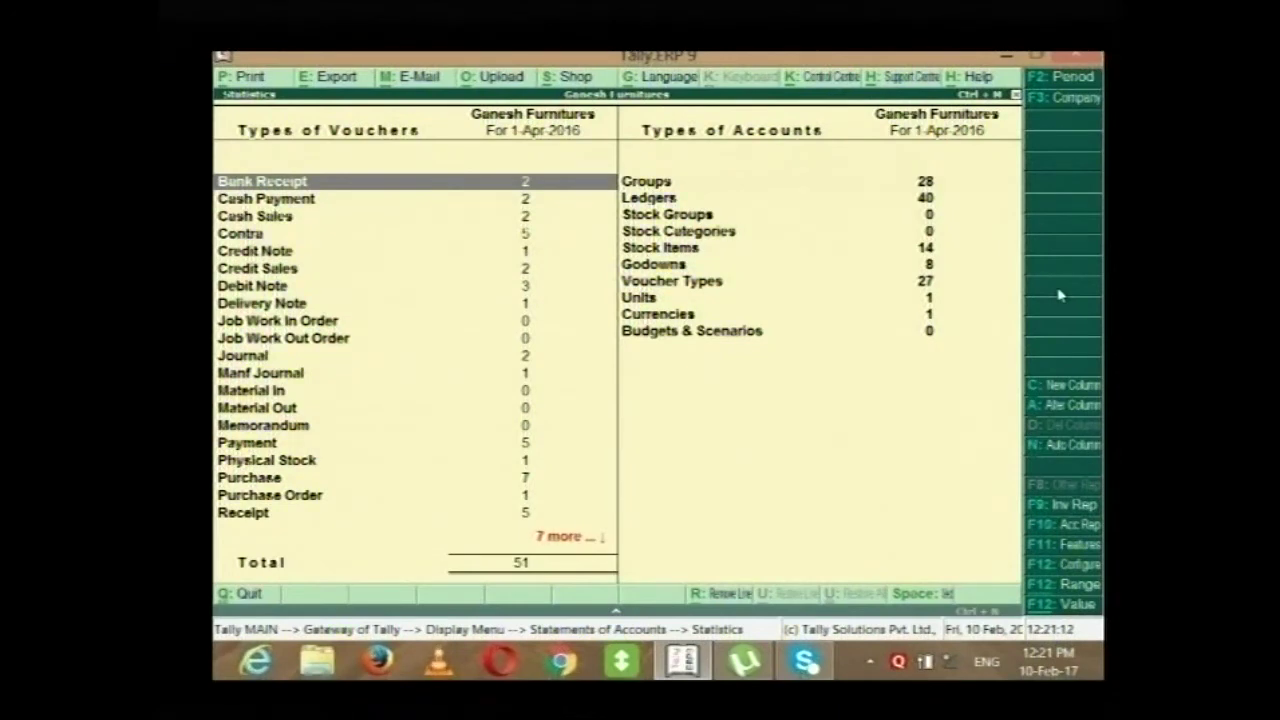
Examine the voucher counts of the custom voucher types, including Cash Payment and Cash Sales, in the Statistics report.
key("Down")
key("Down")
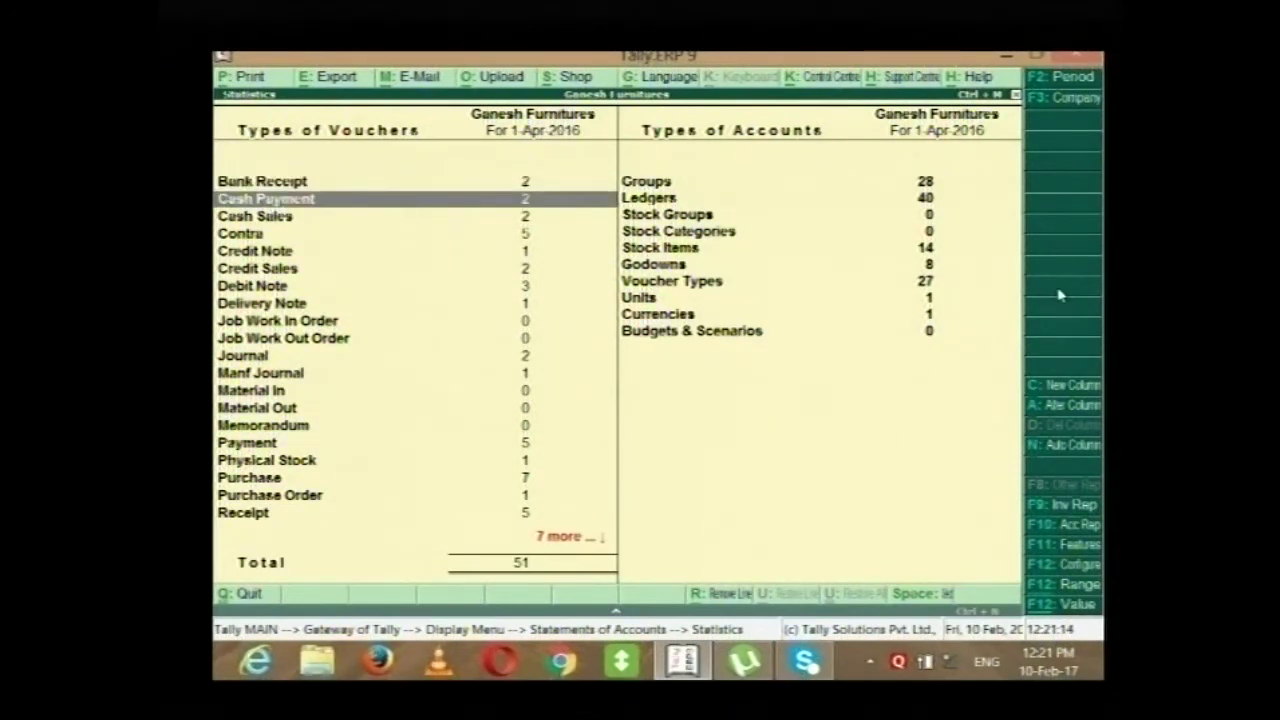
key("Up")
key("Down")
key("Down")
key("Down")
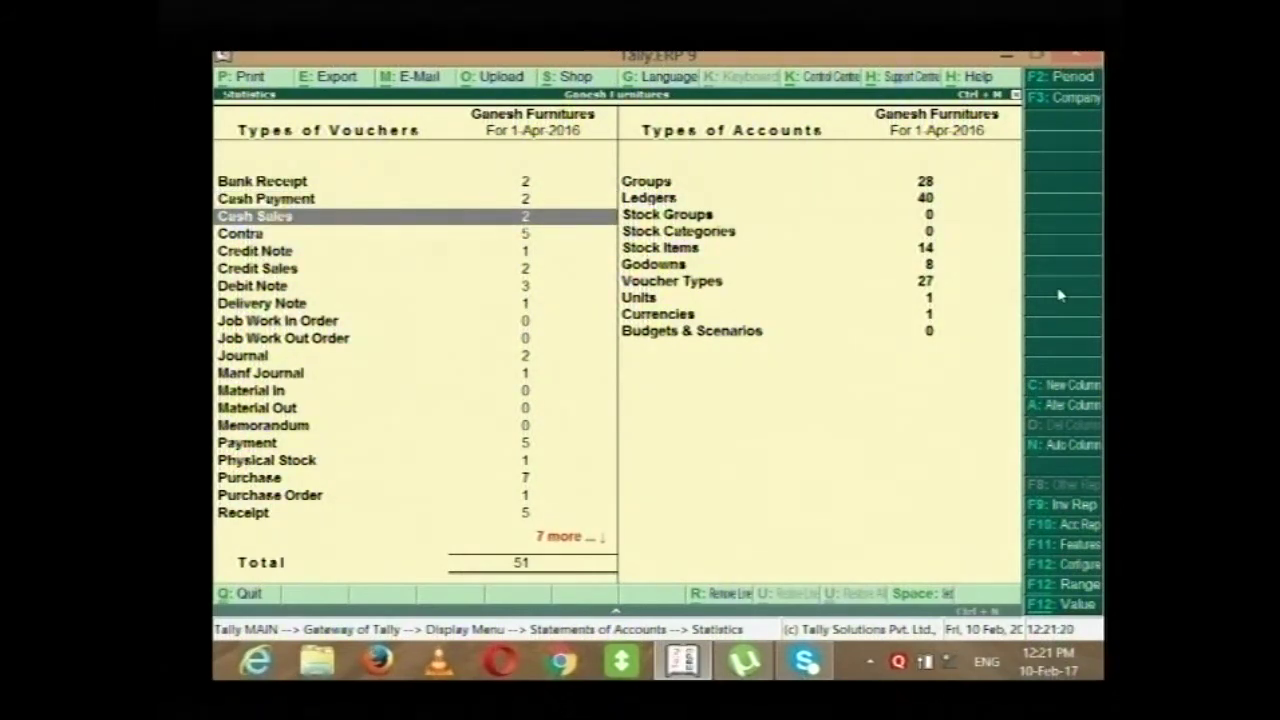
key("Down")
key("Down")
key("Down")
key("Down")
key("Down")
key("Down")
key("Down")
key("Down")
key("Down")
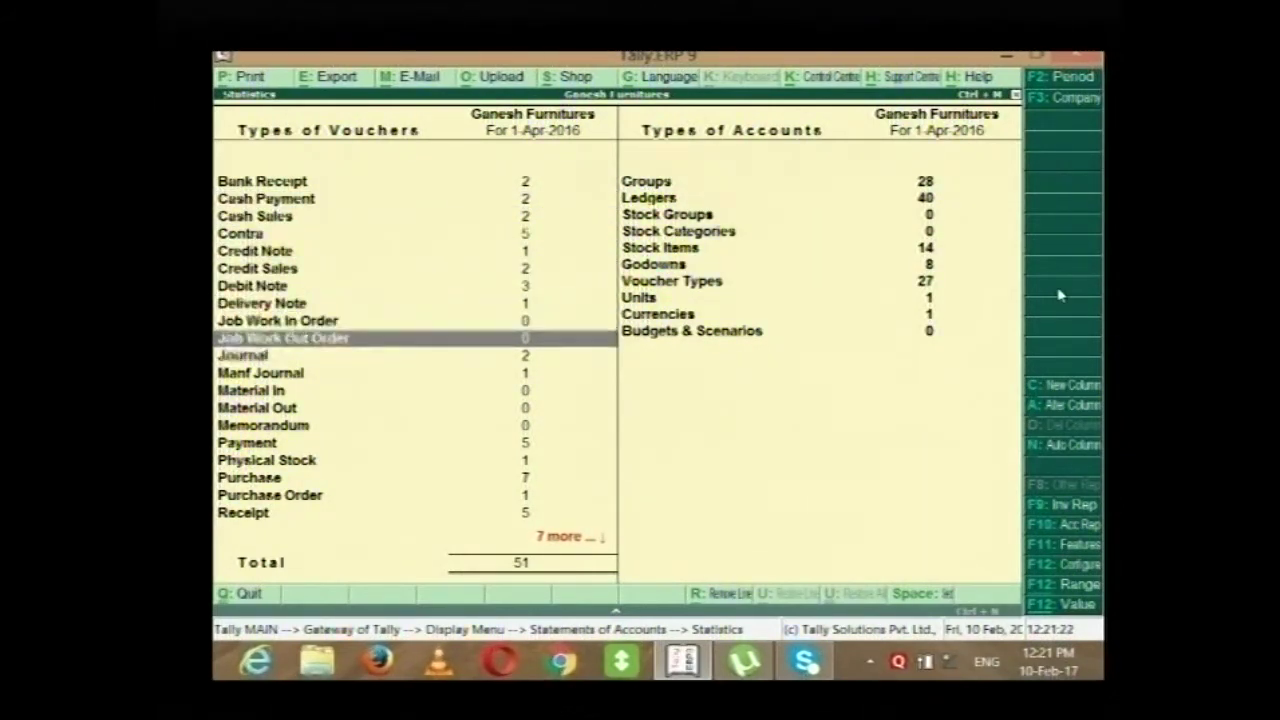
key("Up")
key("Up")
key("Up")
key("Up")
key("Up")
key("Up")
key("Up")
key("Up")
key("Up")
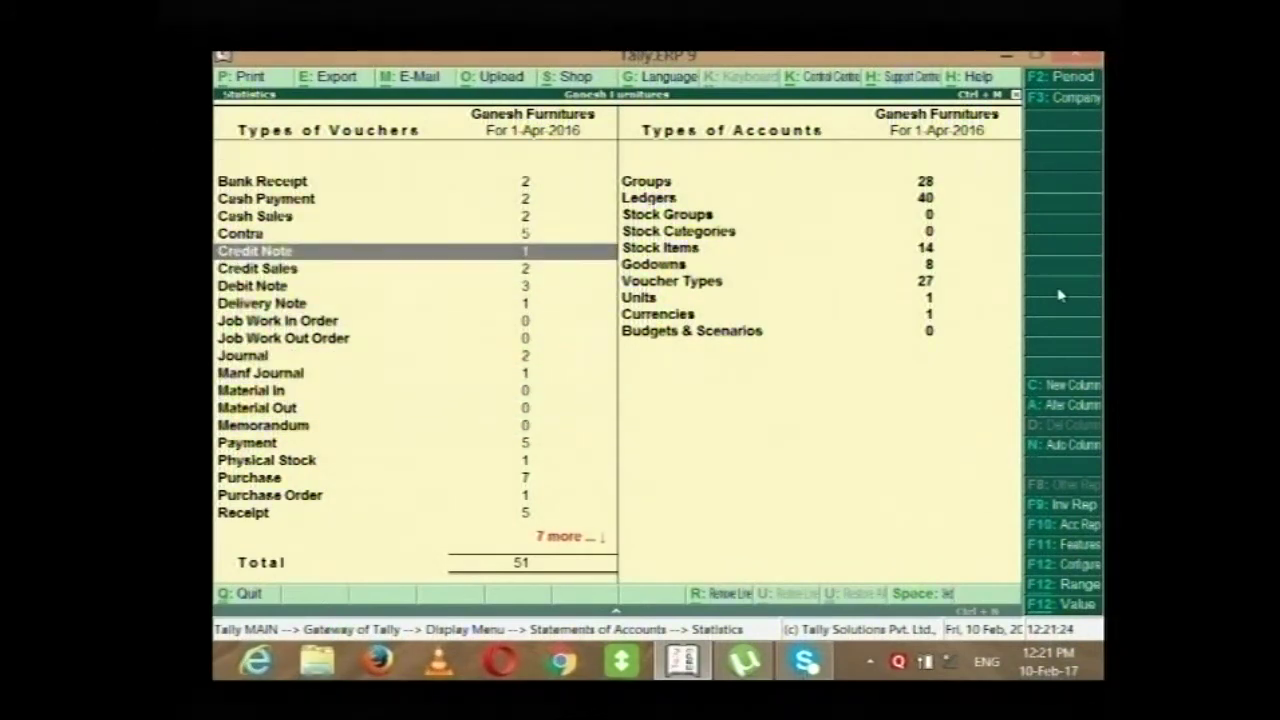
View the first Credit Sales voucher in the April register without changing it and return to the Statistics report.
key("Down")
key("Up")
key("Down")
key("Return")
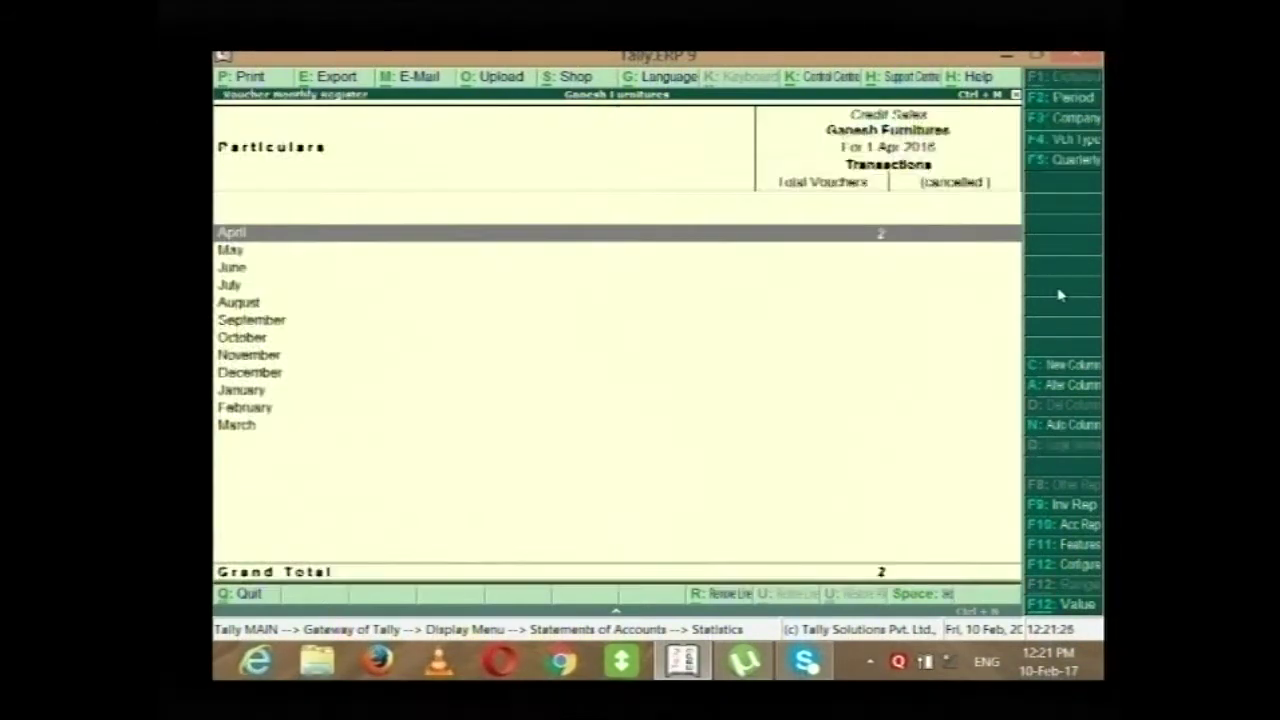
key("Return")
key("Return")
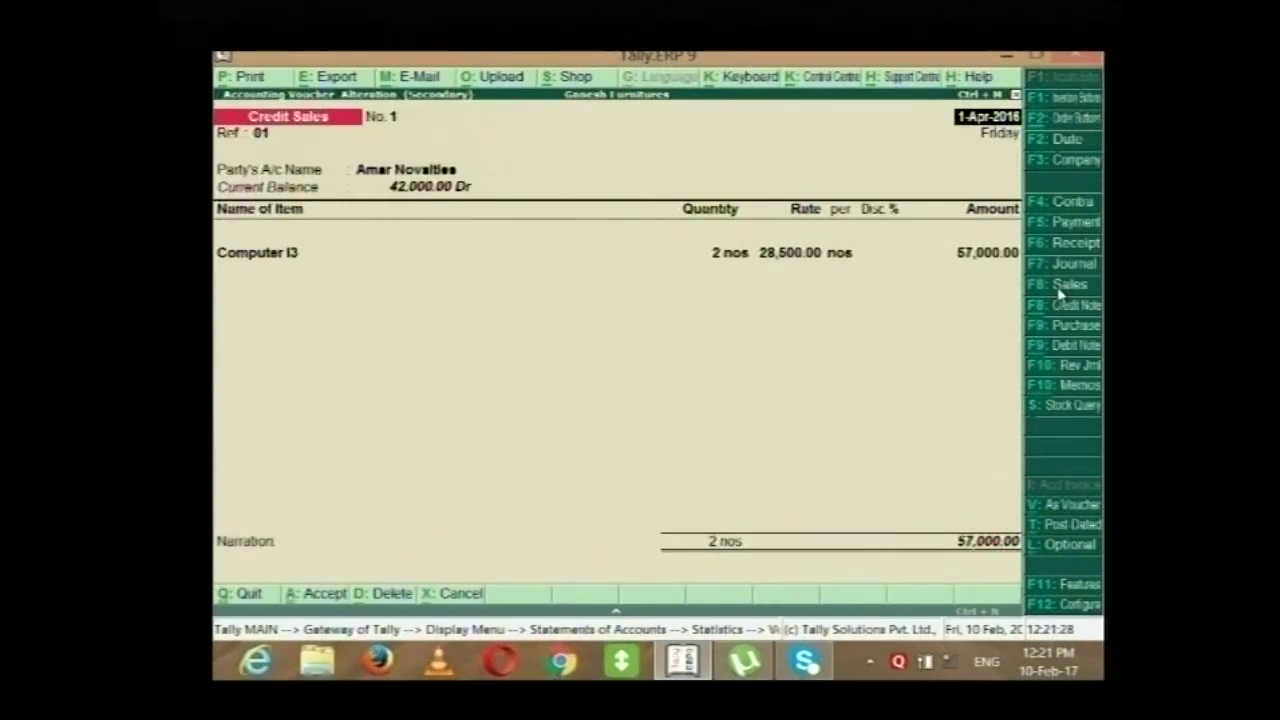
key("Escape")
key("Return")
key("Escape")
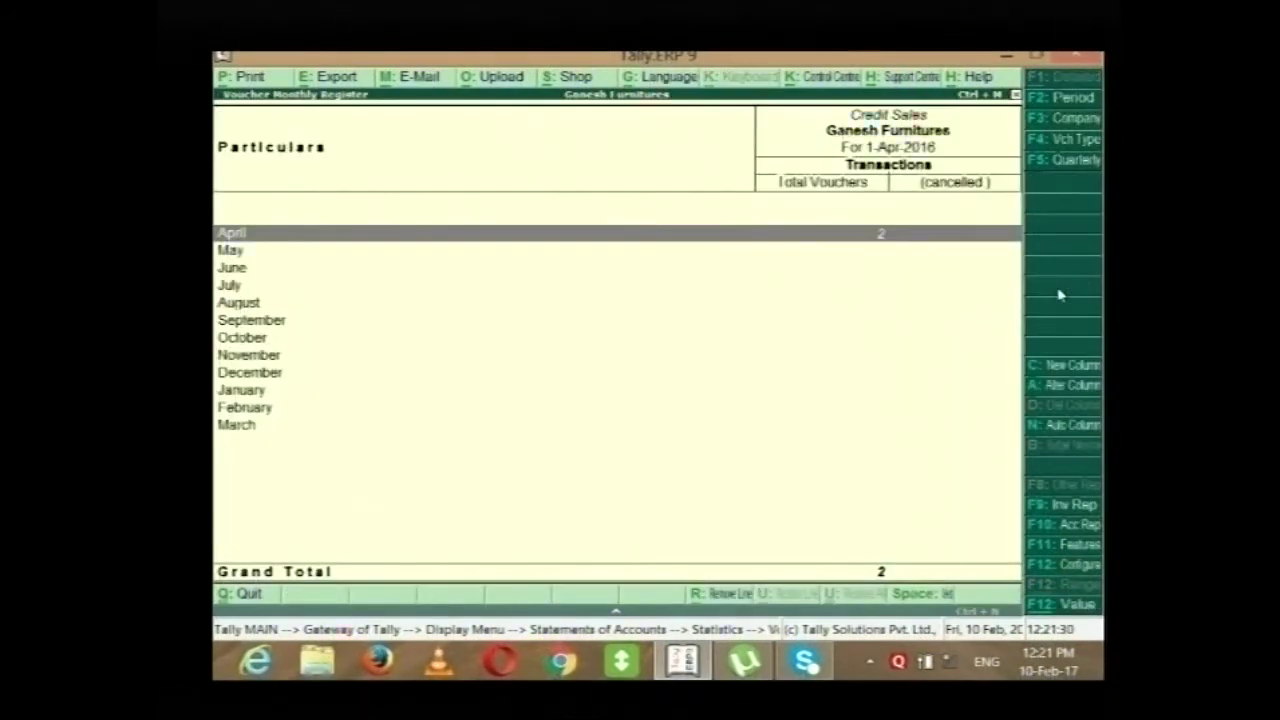
key("Escape")
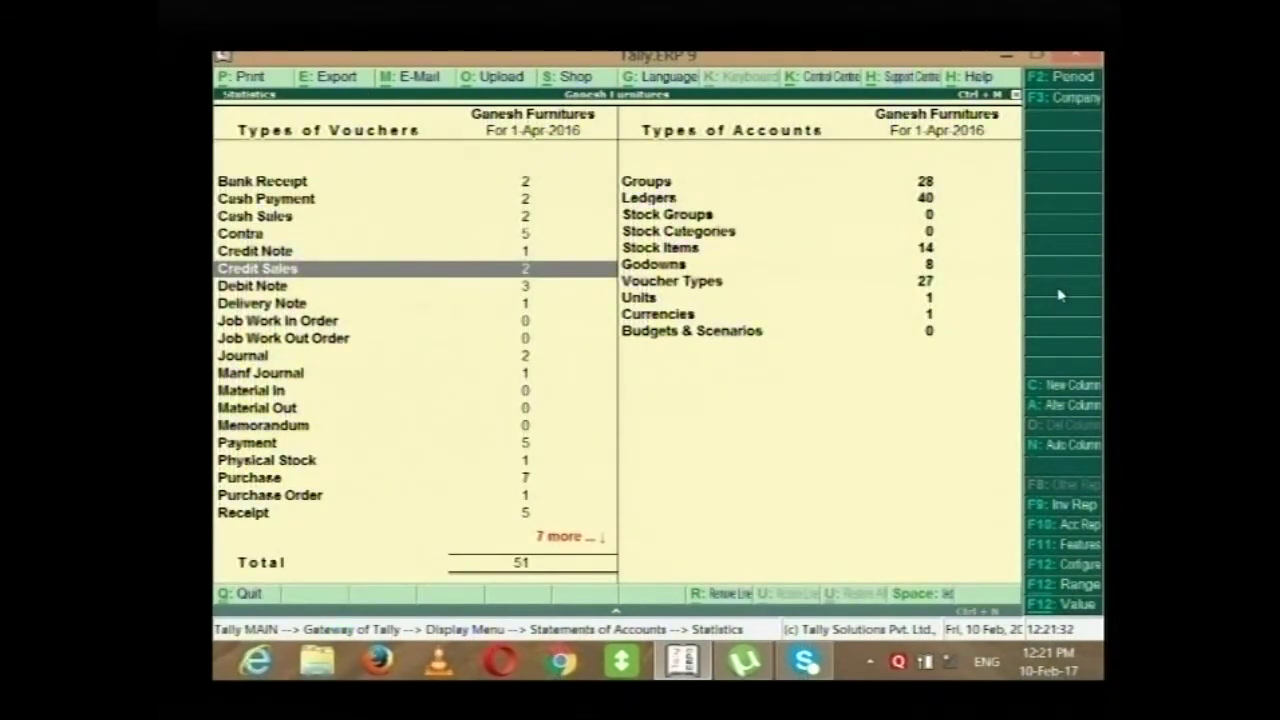
Examine the voucher counts of the remaining voucher types in the Statistics report, from Debit Note through Stock Journal.
key("Down")
key("Down")
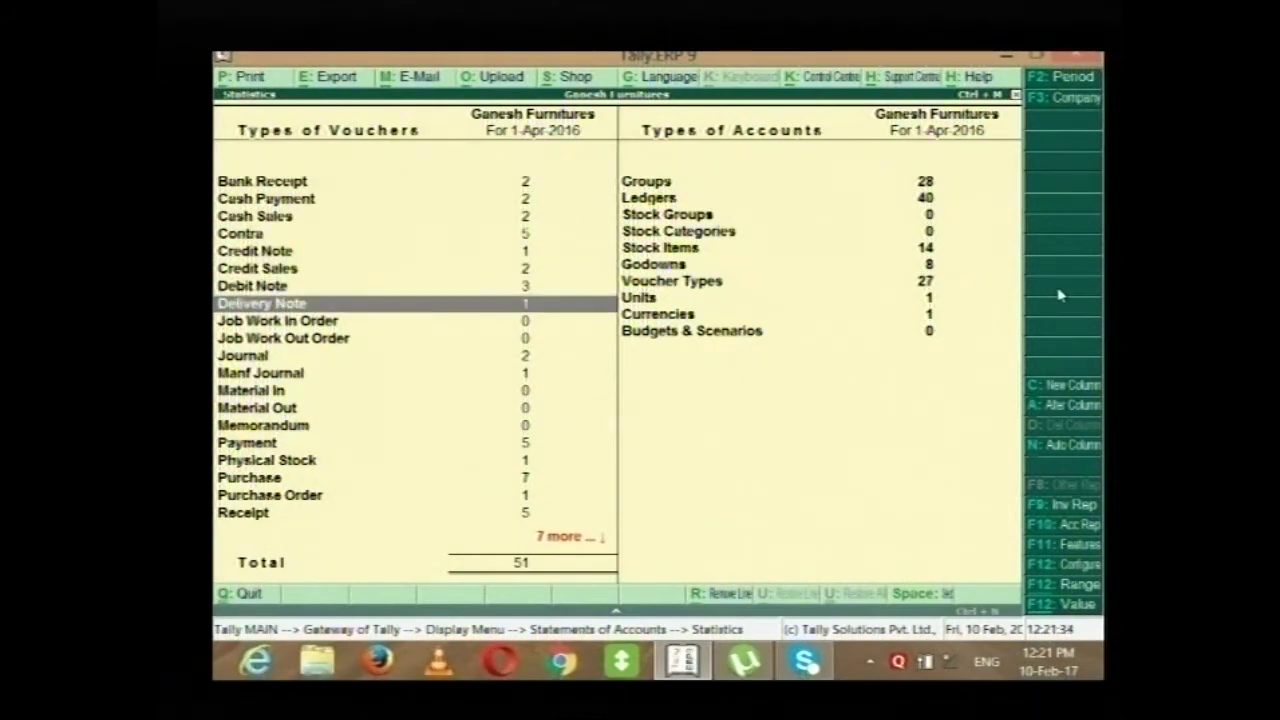
key("Down")
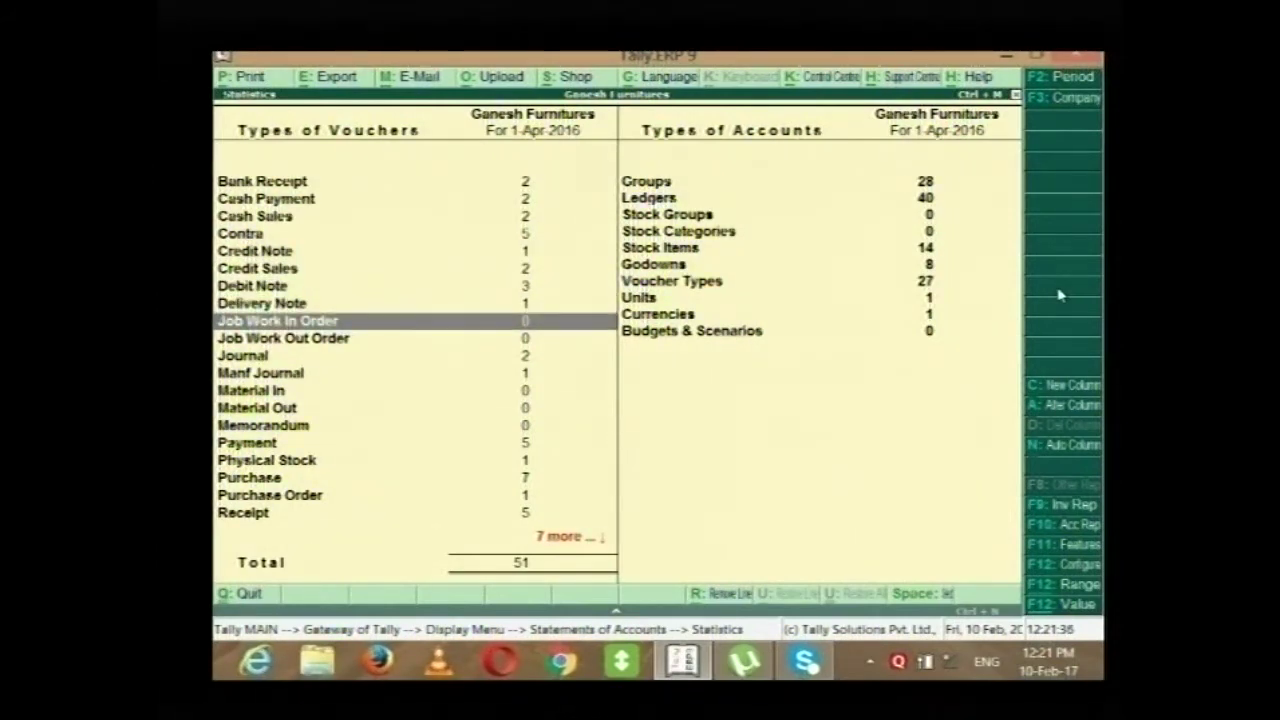
key("Down")
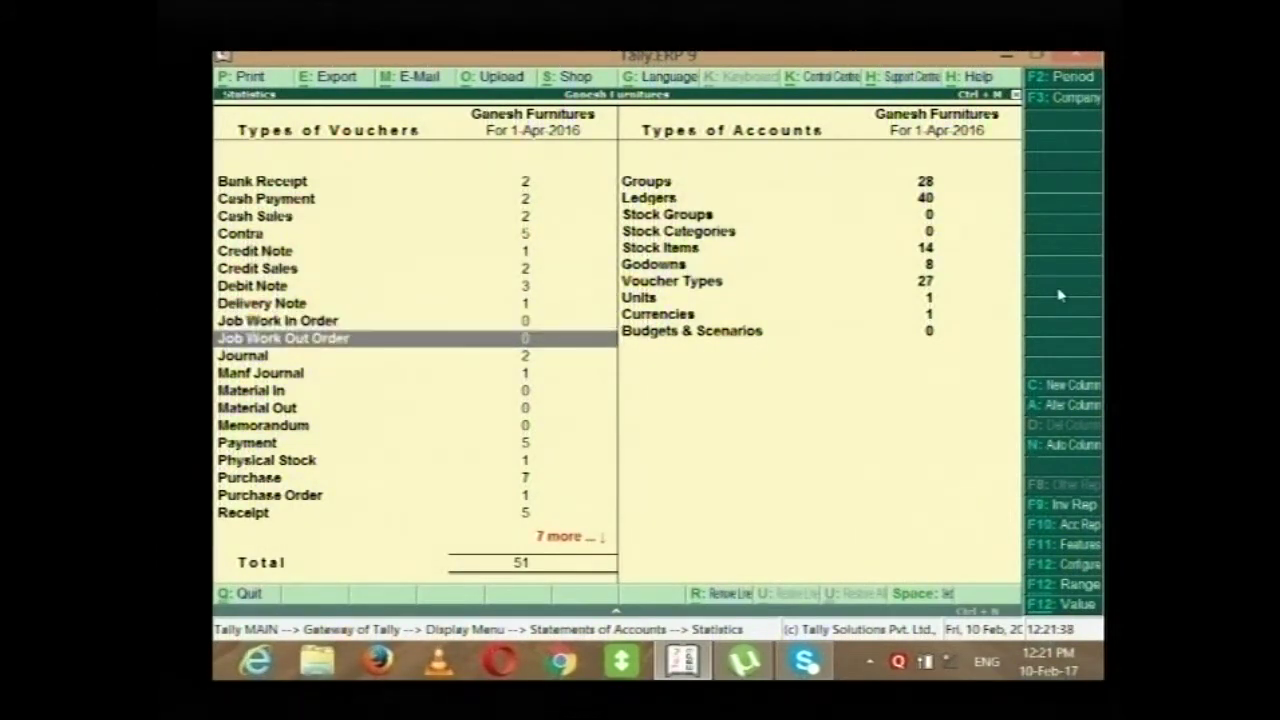
key("Down")
key("Down")
key("Down")
key("Down")
key("Down")
key("Down")
key("Down")
key("Down")
key("Down")
key("Down")
key("Down")
key("Down")
key("Down")
key("Down")
key("Down")
key("Down")
key("Down")
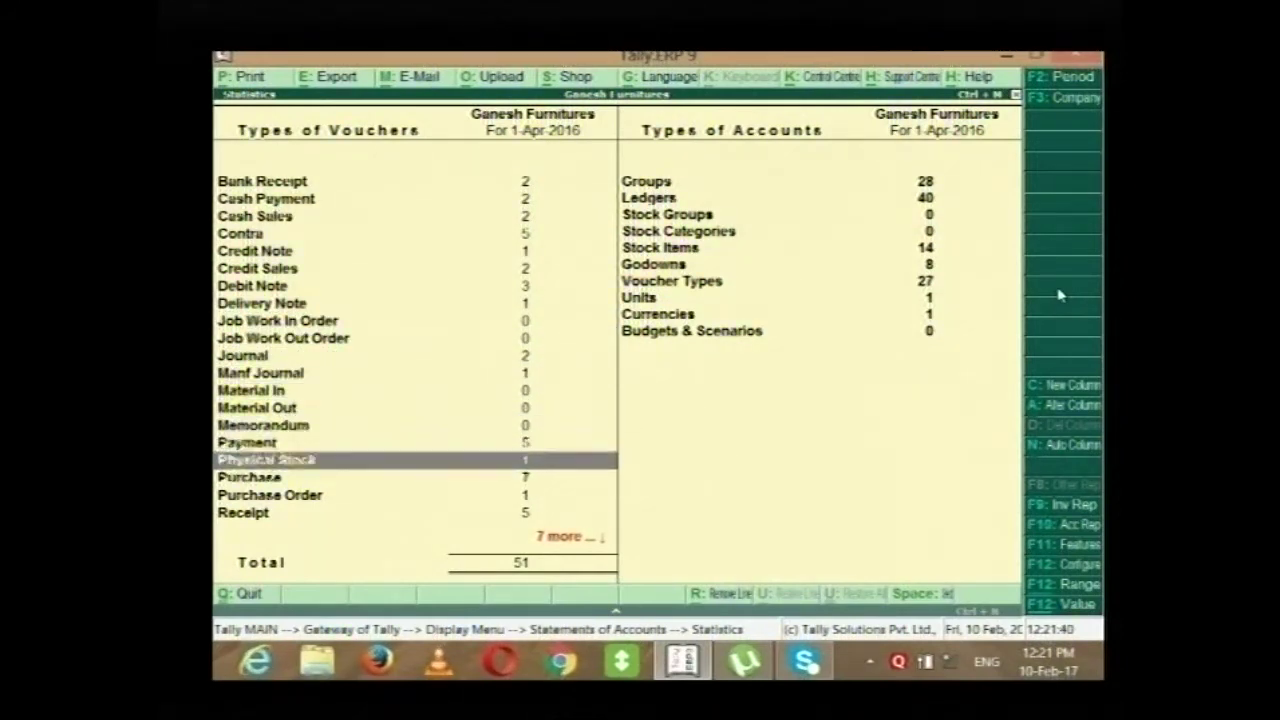
key("Up")
key("Up")
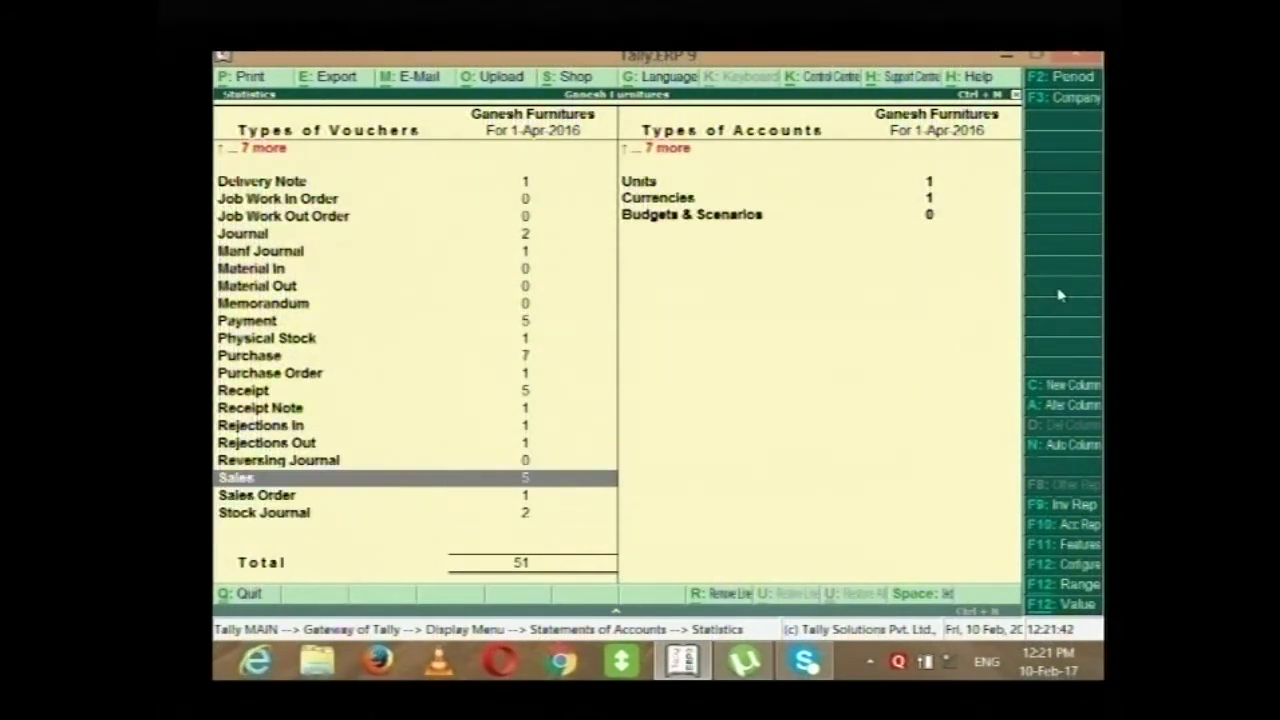
key("Up")
key("Up")
key("Up")
key("Up")
key("Up")
key("Up")
key("Up")
key("Up")
key("Down")
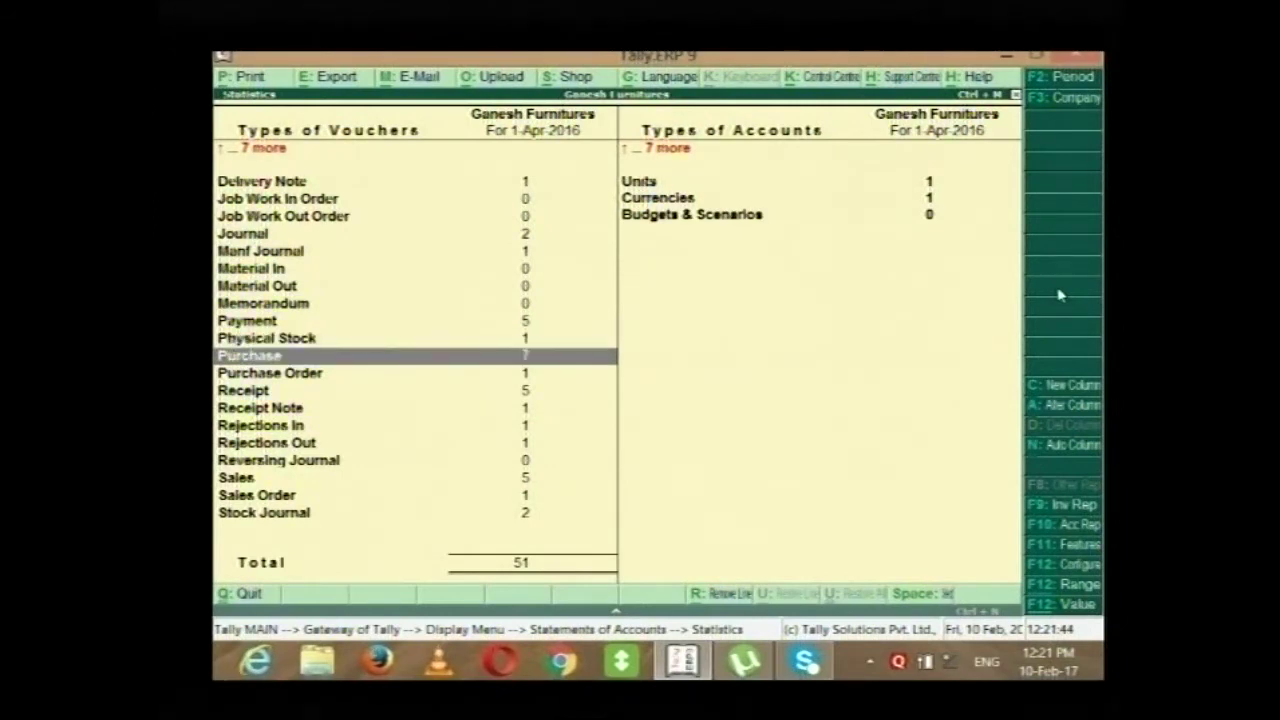
View the list of Purchase vouchers for April through the last entry, then return to the Statistics report.
key("Return")
key("Return")
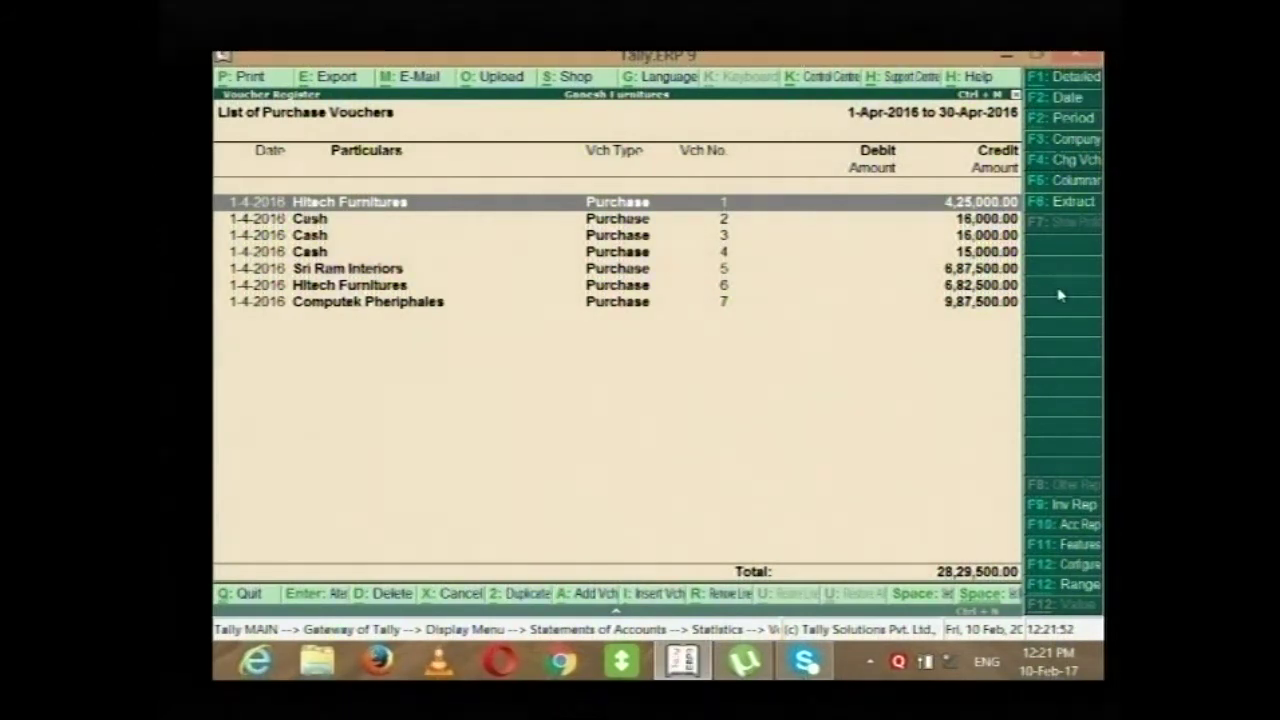
key("Down")
key("Down")
key("Down")
key("Down")
key("Down")
key("Down")
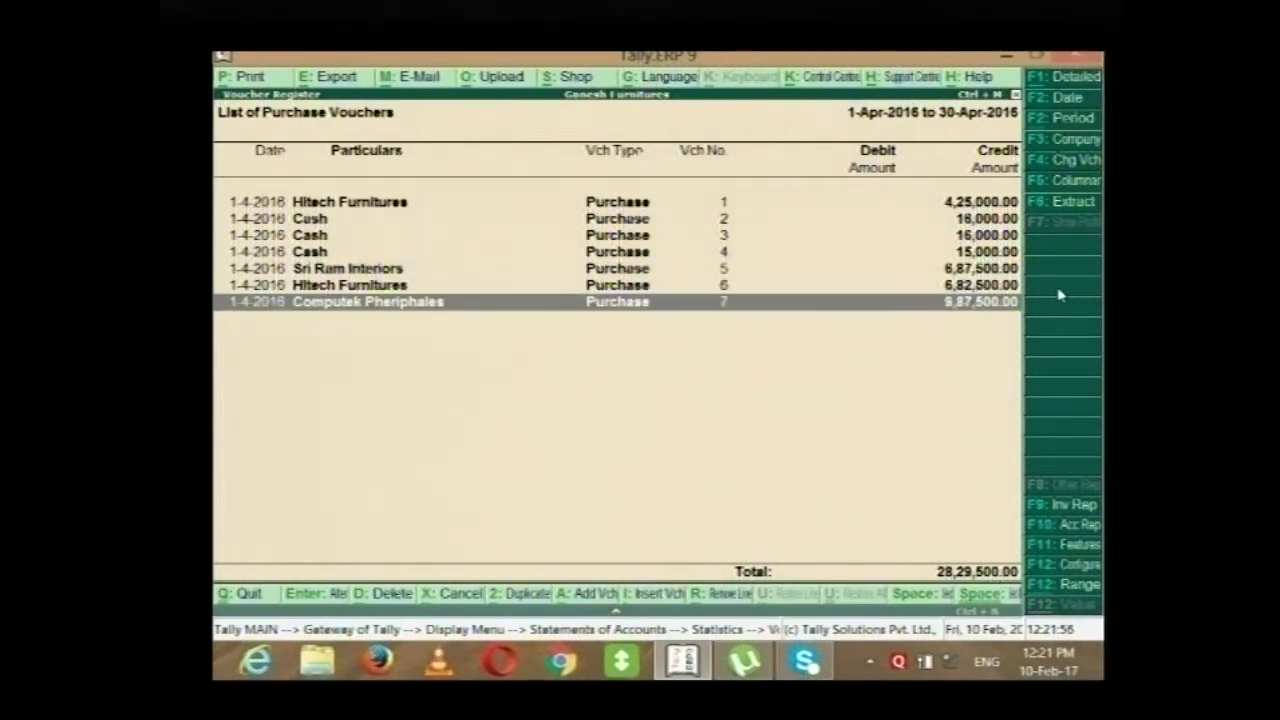
key("Escape")
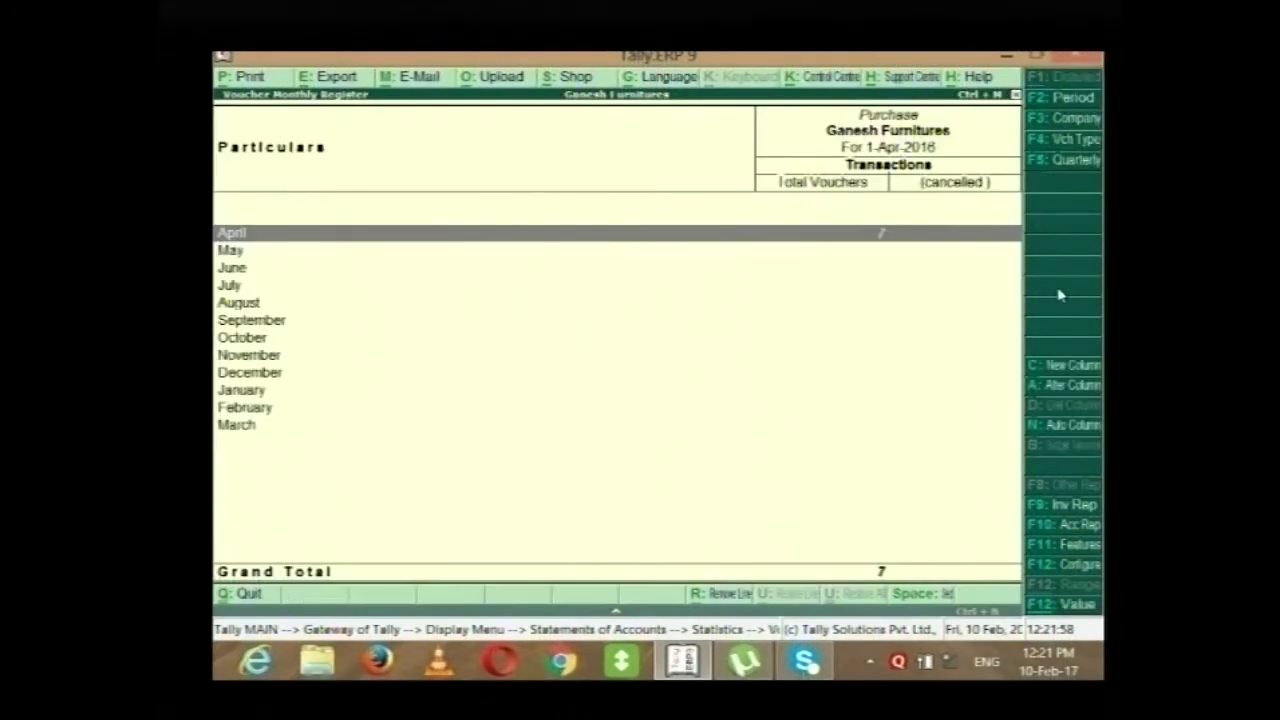
key("Escape")
Open the list of Receipt vouchers for April from the Statistics report.
key("Down")
key("Down")
key("Return")
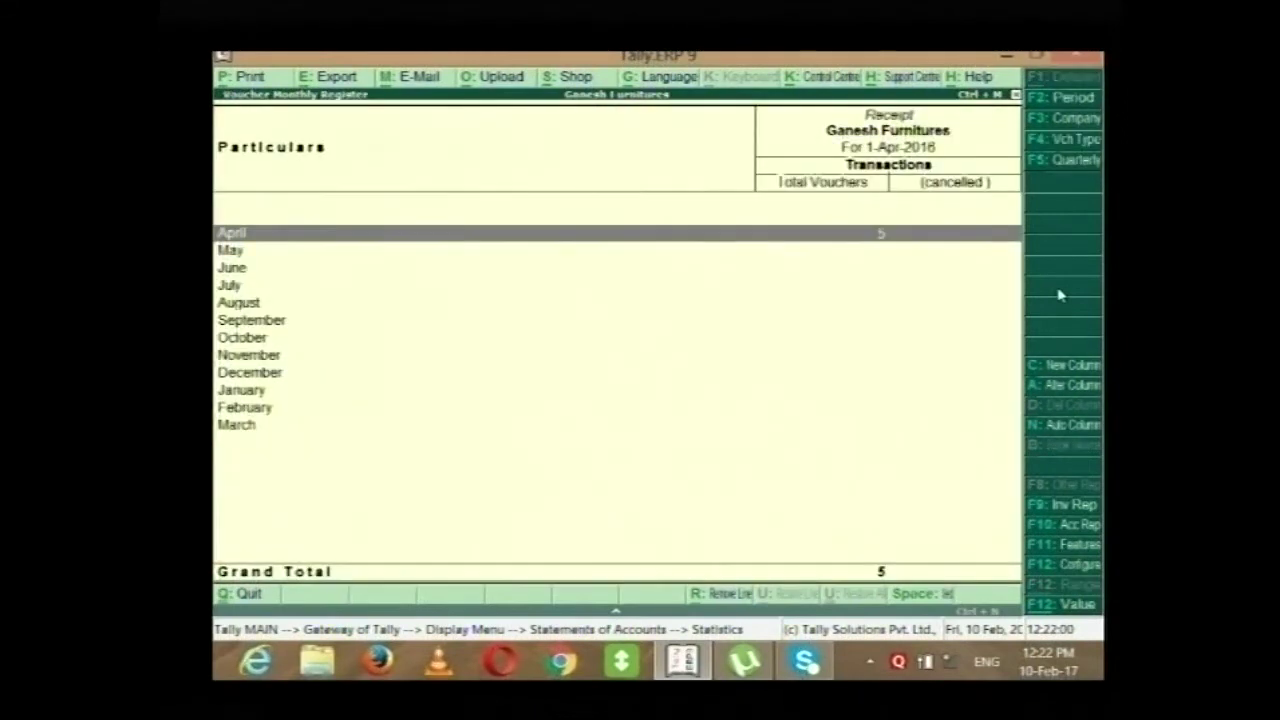
key("Return")
key("Escape")
key("Escape")
key("Return")
key("Return")
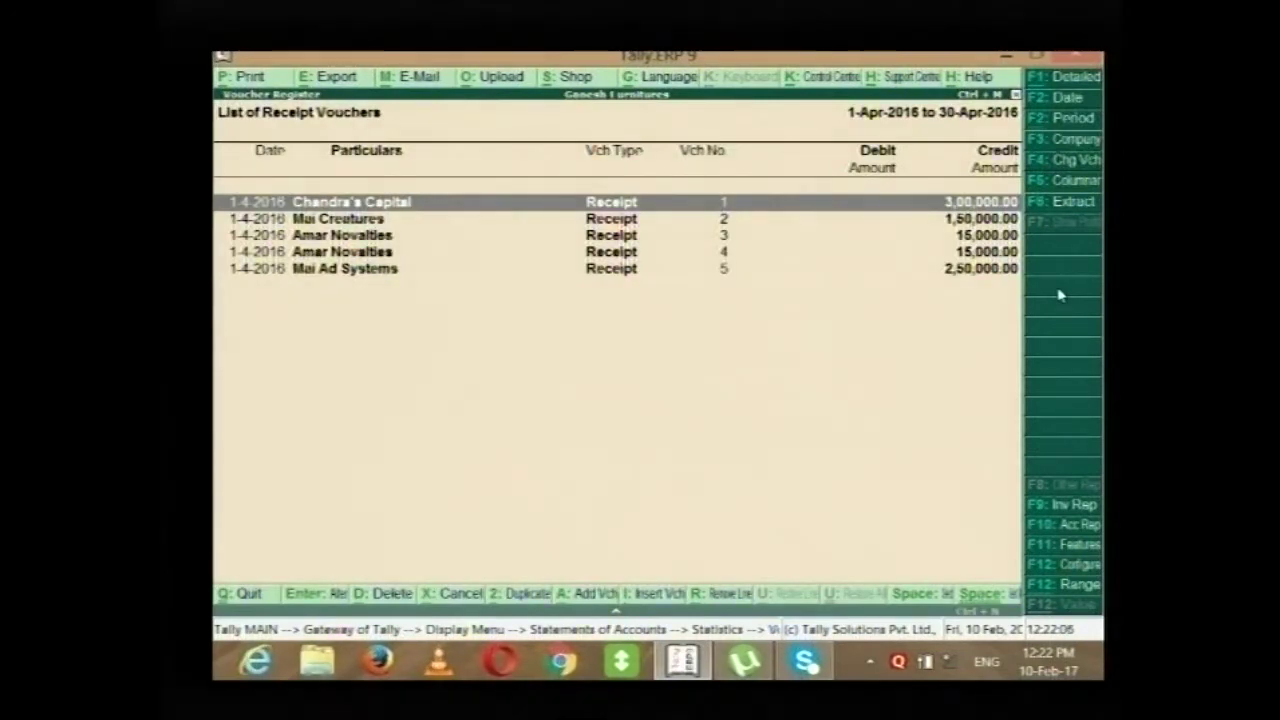
Open the Mai Ad Systems receipt for 2,50,000 and change its voucher type to Bank Receipt.
key("Down")
key("Down")
key("Down")
key("Down")
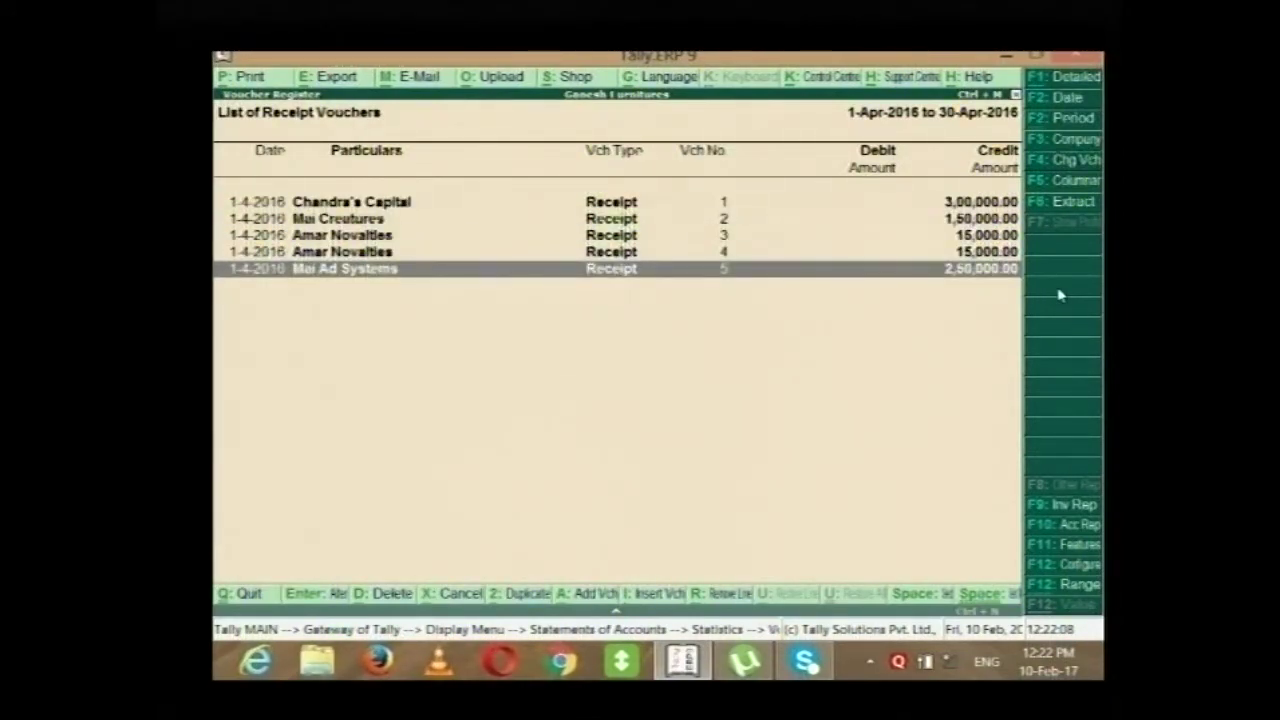
key("Return")
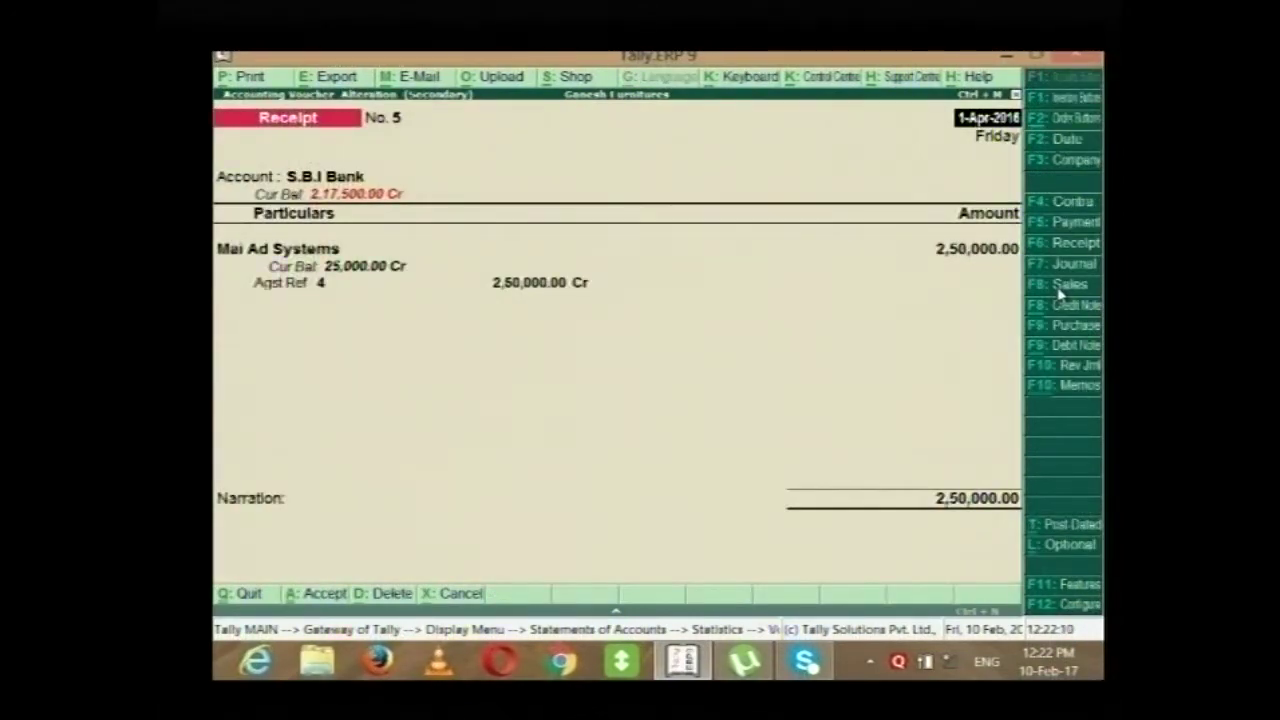
left_click(1066, 249)
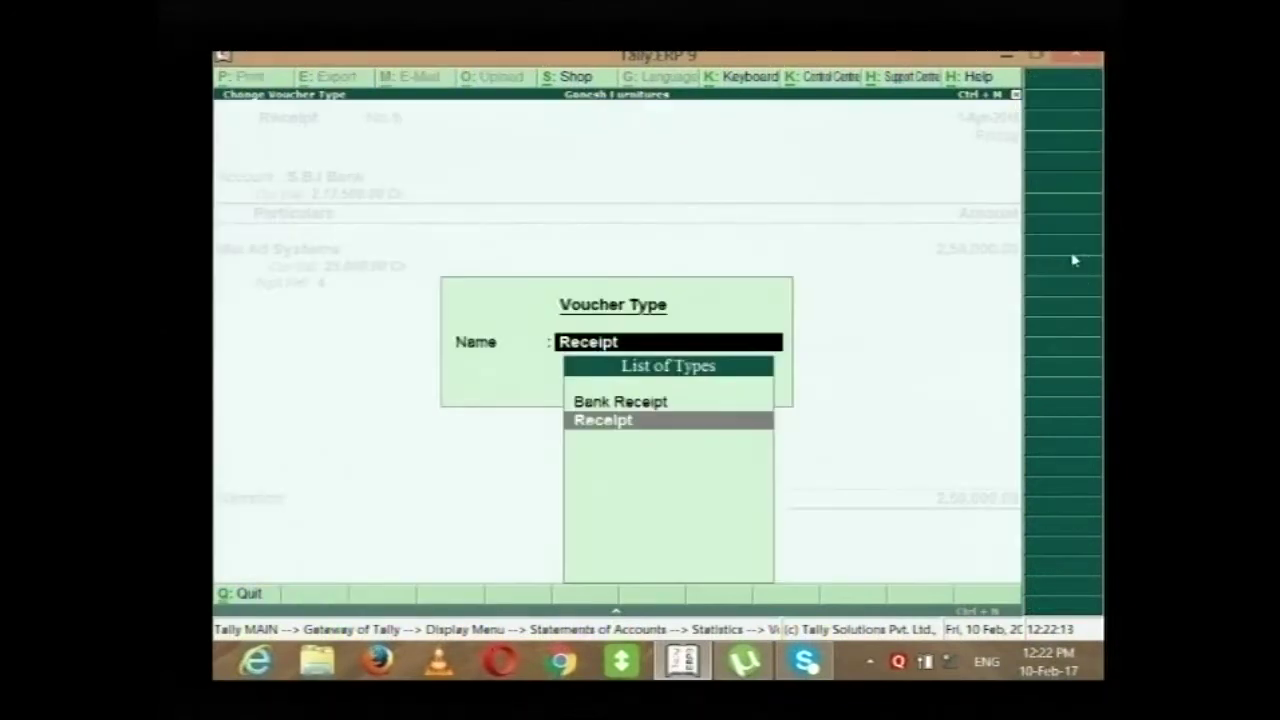
key("Up")
key("Return")
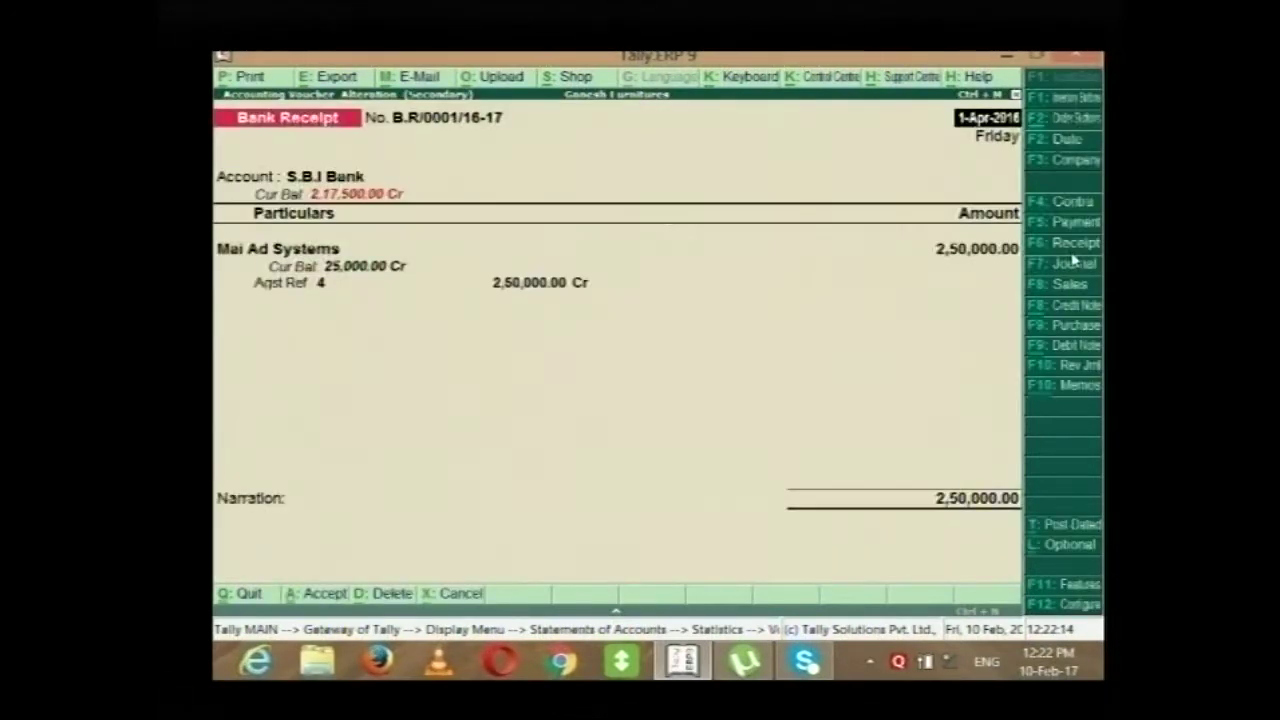
Keep the existing entries and bank allocation of the Mai Ad Systems Bank Receipt and accept the voucher.
key("Return")
key("Return")
key("Return")
key("Return")
key("Return")
key("Return")
key("Return")
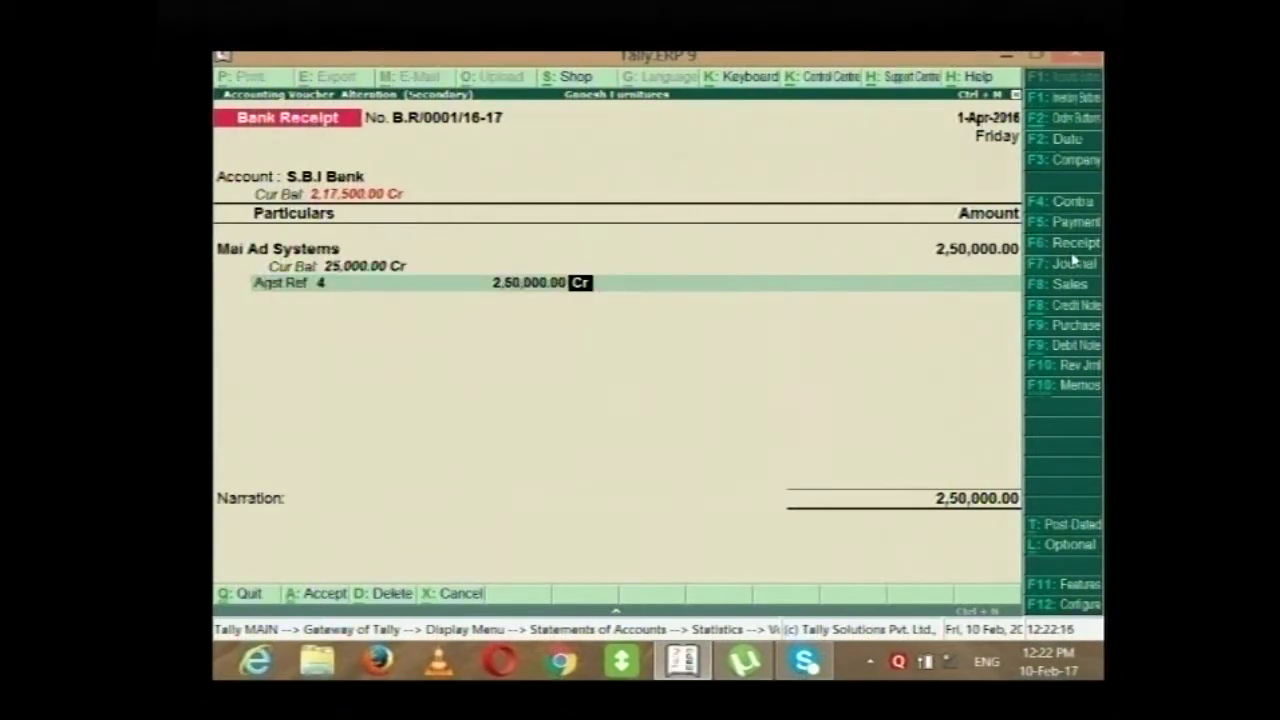
key("Return")
key("Return")
key("Return")
key("Return")
key("Return")
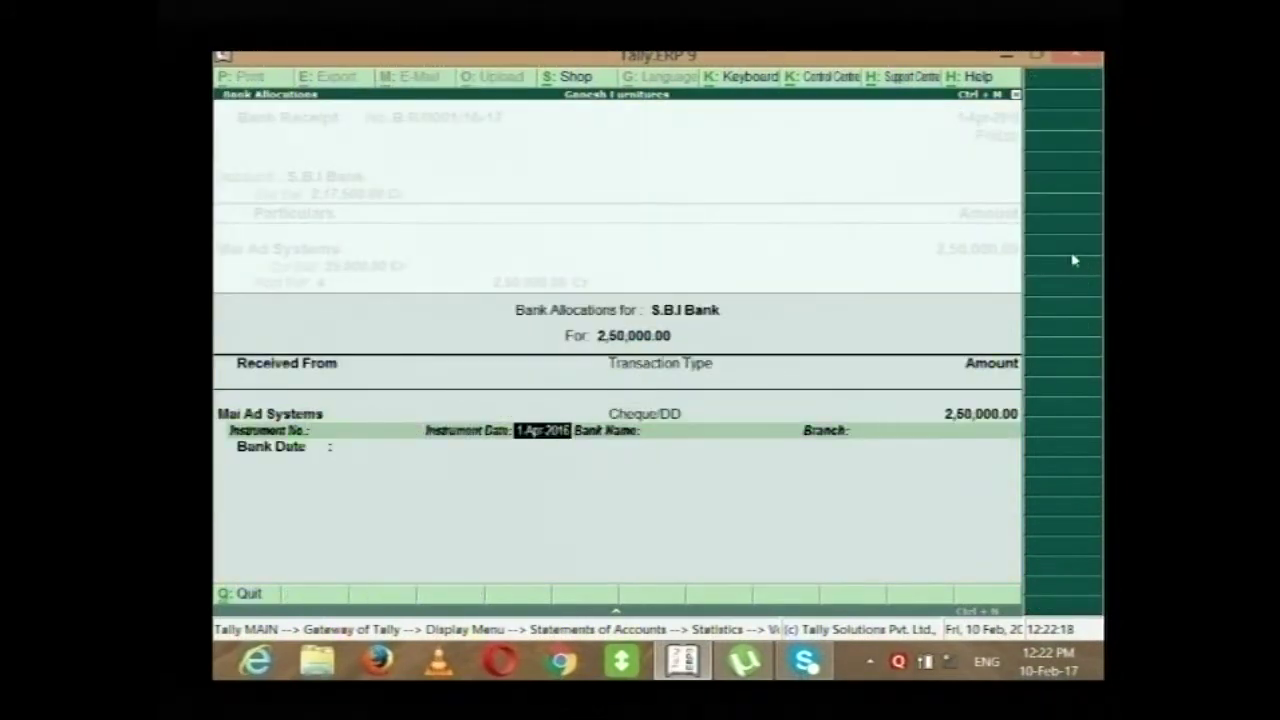
key("Return")
key("Return")
key("Return")
key("Return")
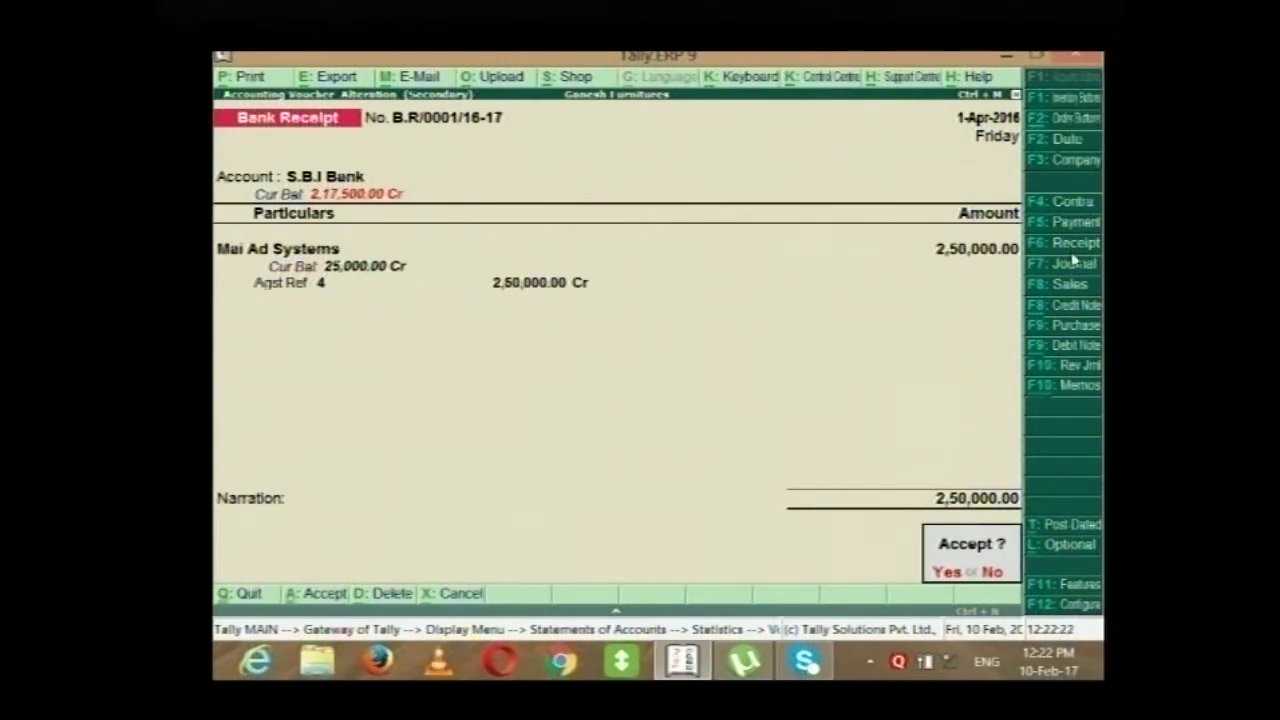
key("Return")
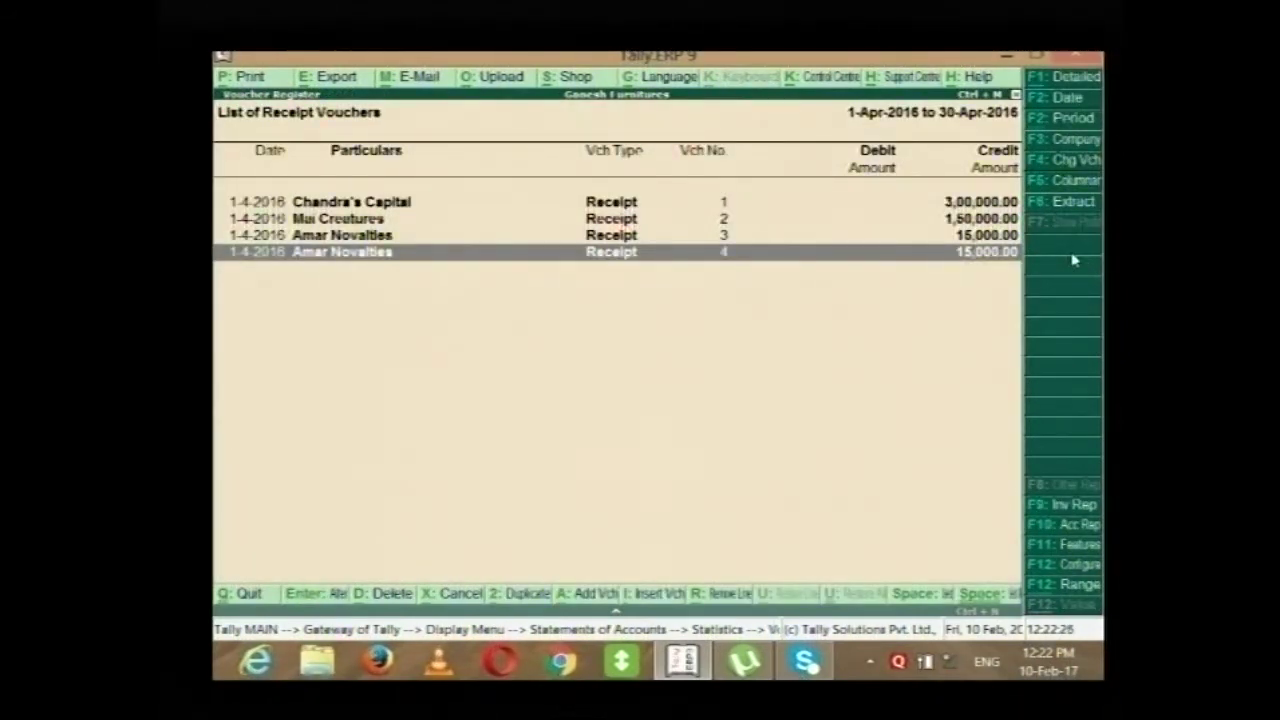
Open Amar Novalties receipt number 4, drawn on S.B.I Bank, and change its voucher type to Bank Receipt.
key("Up")
key("Up")
key("Up")
key("Down")
key("Down")
key("Down")
key("Return")
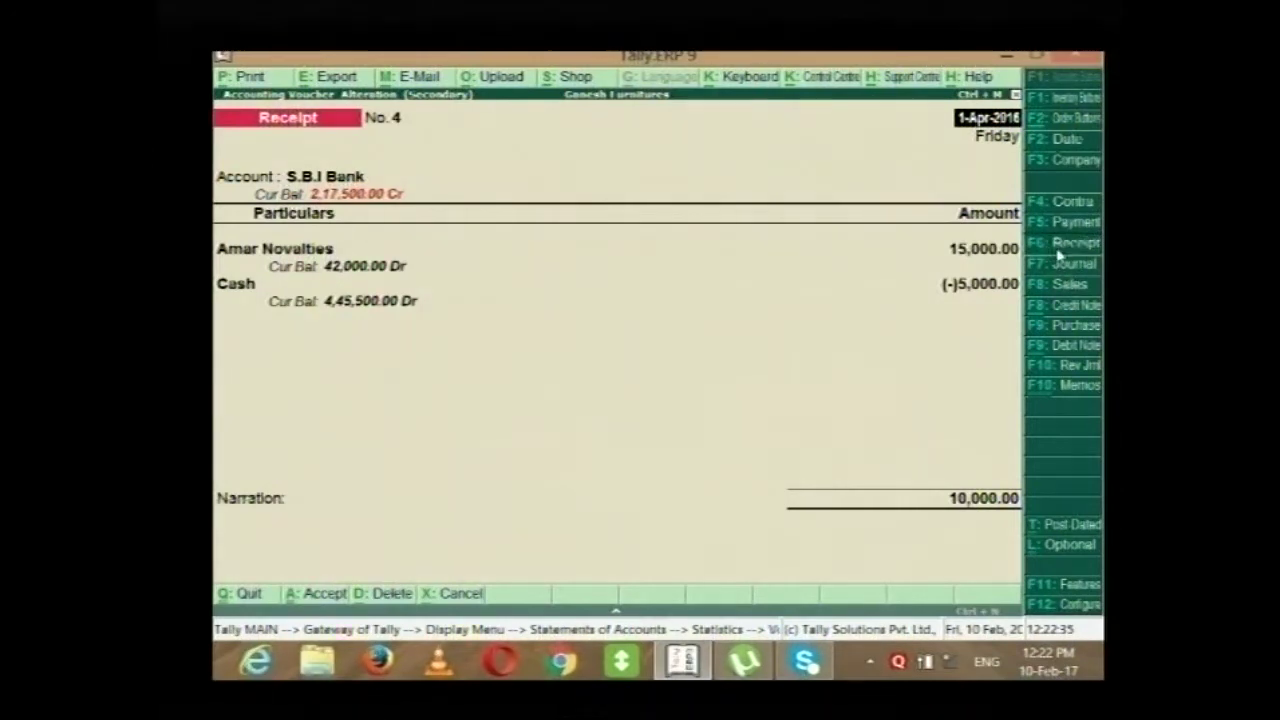
left_click(1060, 248)
key("Up")
key("Return")
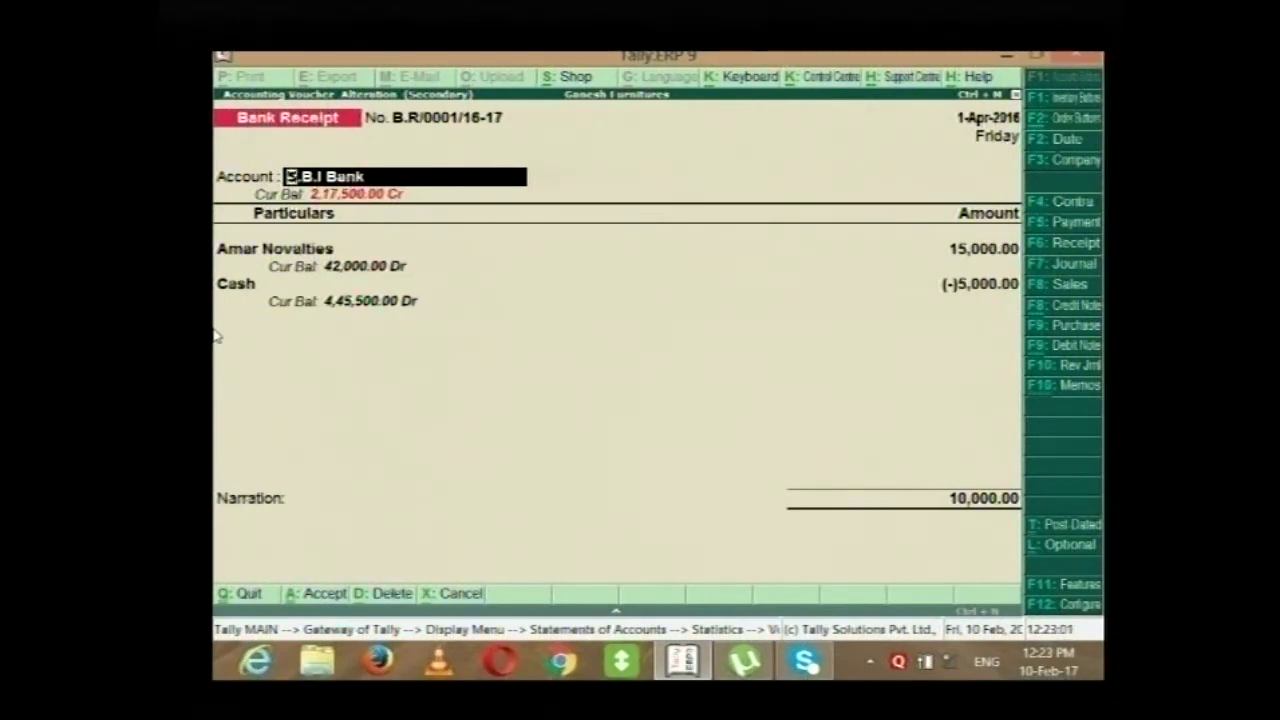
Allocate the Amar Novalties amount of 15,000 On Account, keep the bank allocation details, and accept the Bank Receipt.
key("Return")
key("Return")
key("Return")
key("Return")
key("Return")
key("Return")
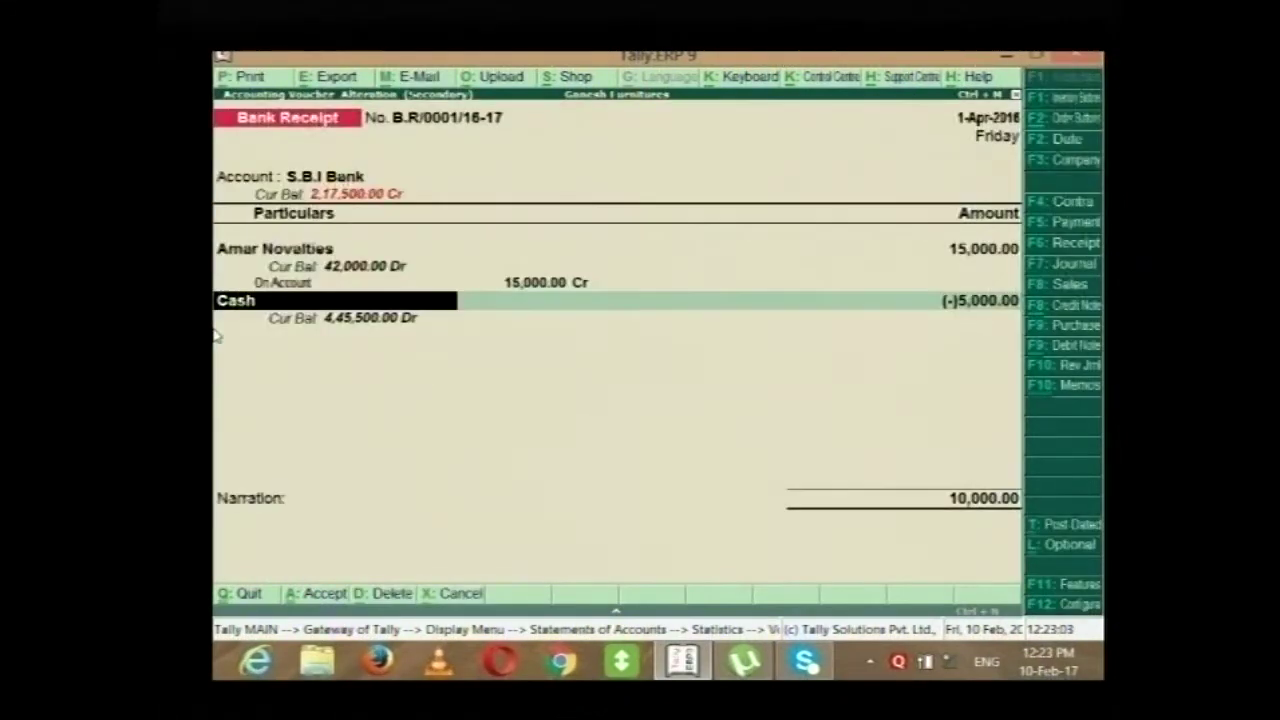
key("Return")
key("Return")
key("Return")
key("Return")
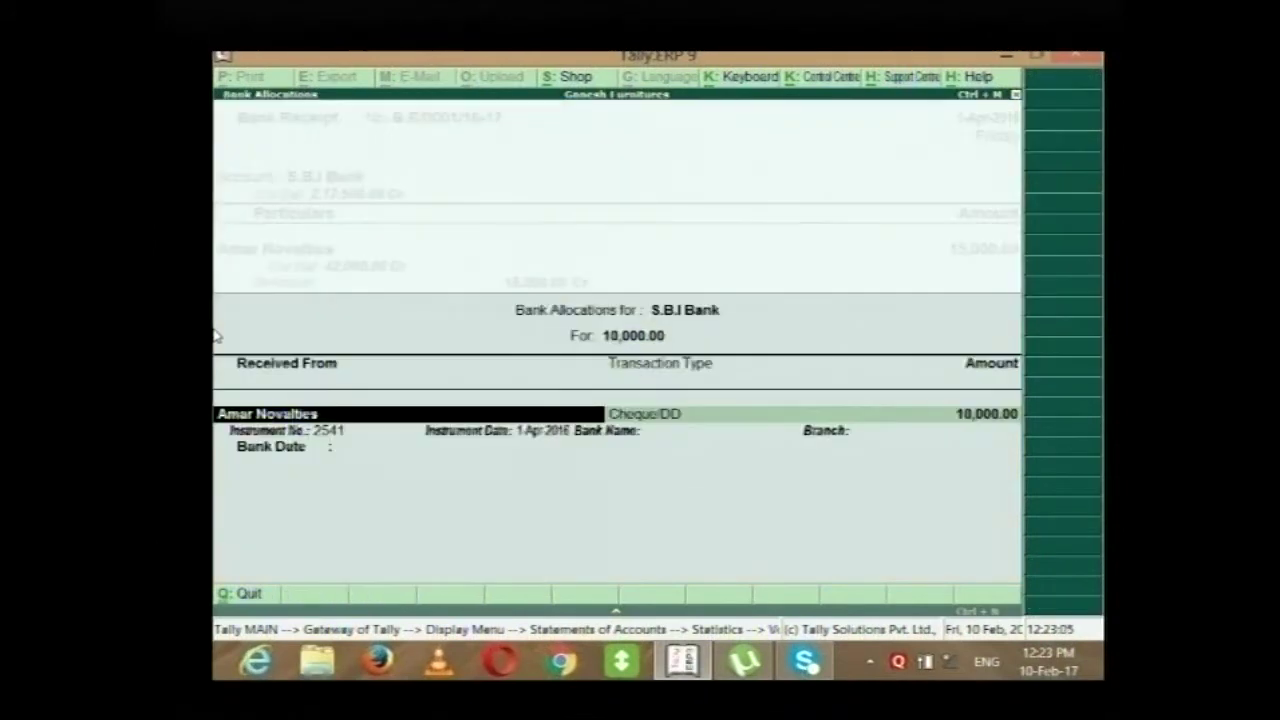
key("Return")
key("Return")
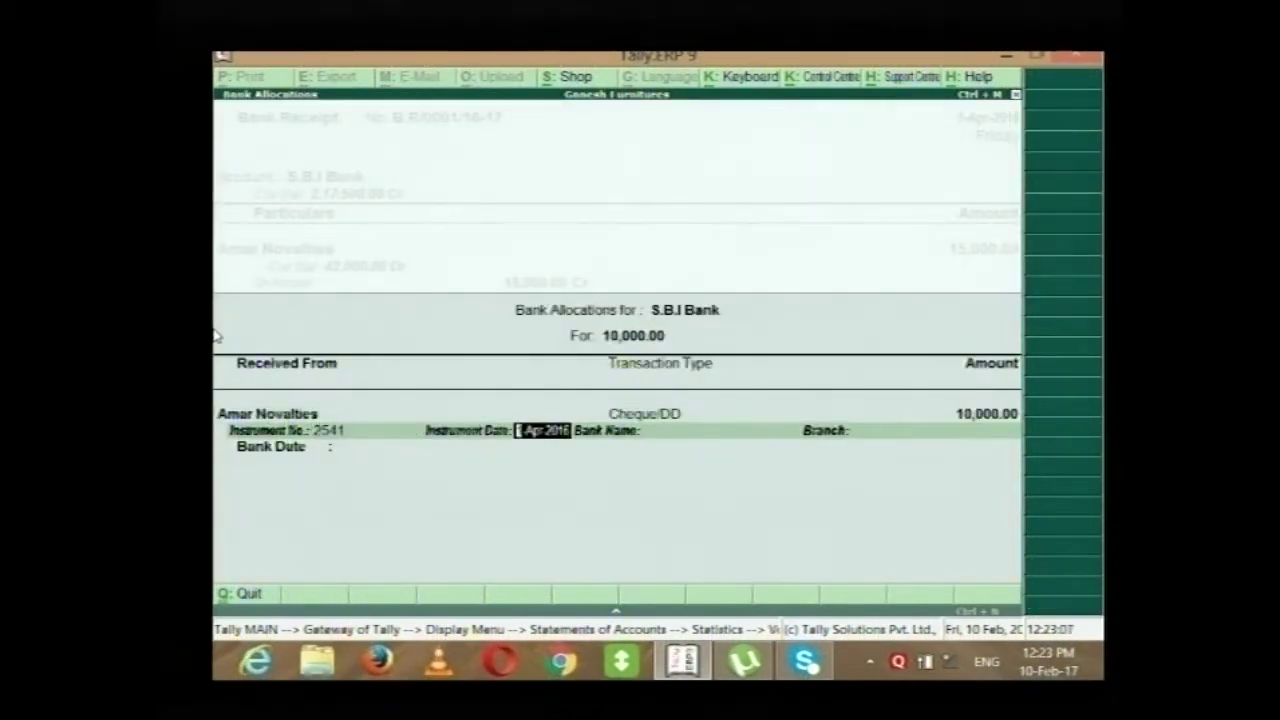
key("Return")
key("Return")
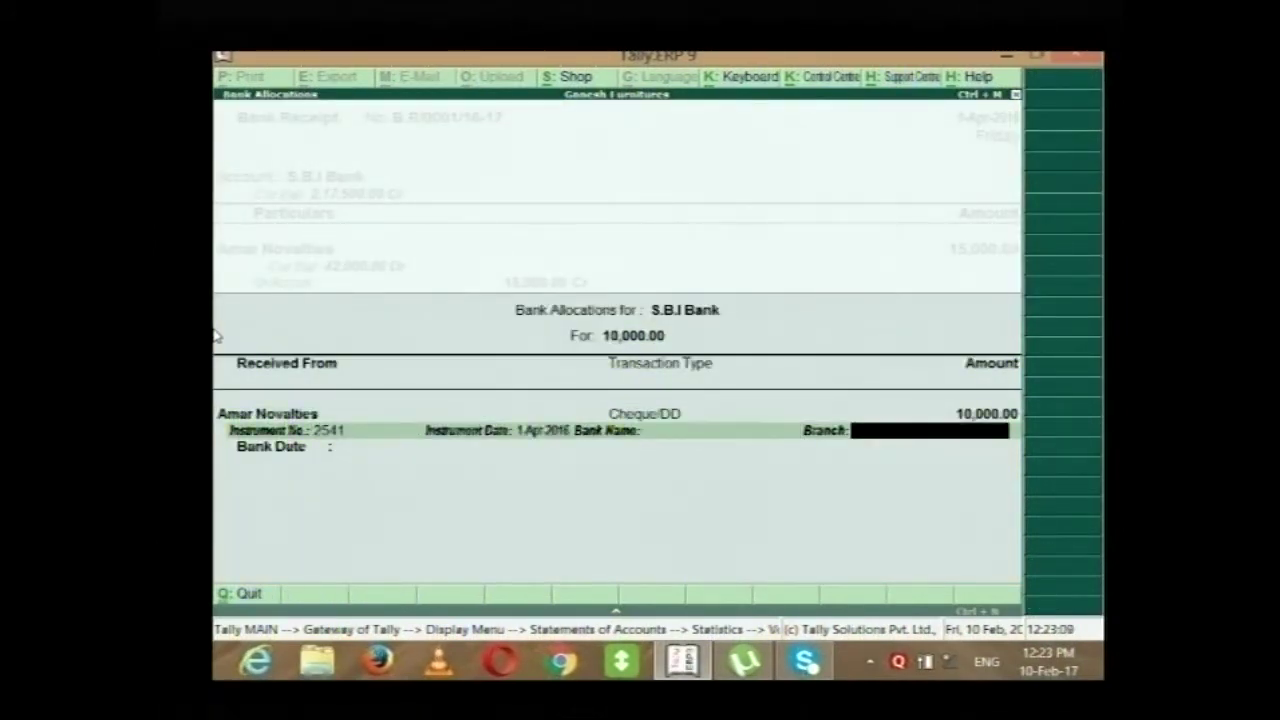
key("Return")
key("Return")
key("Return")
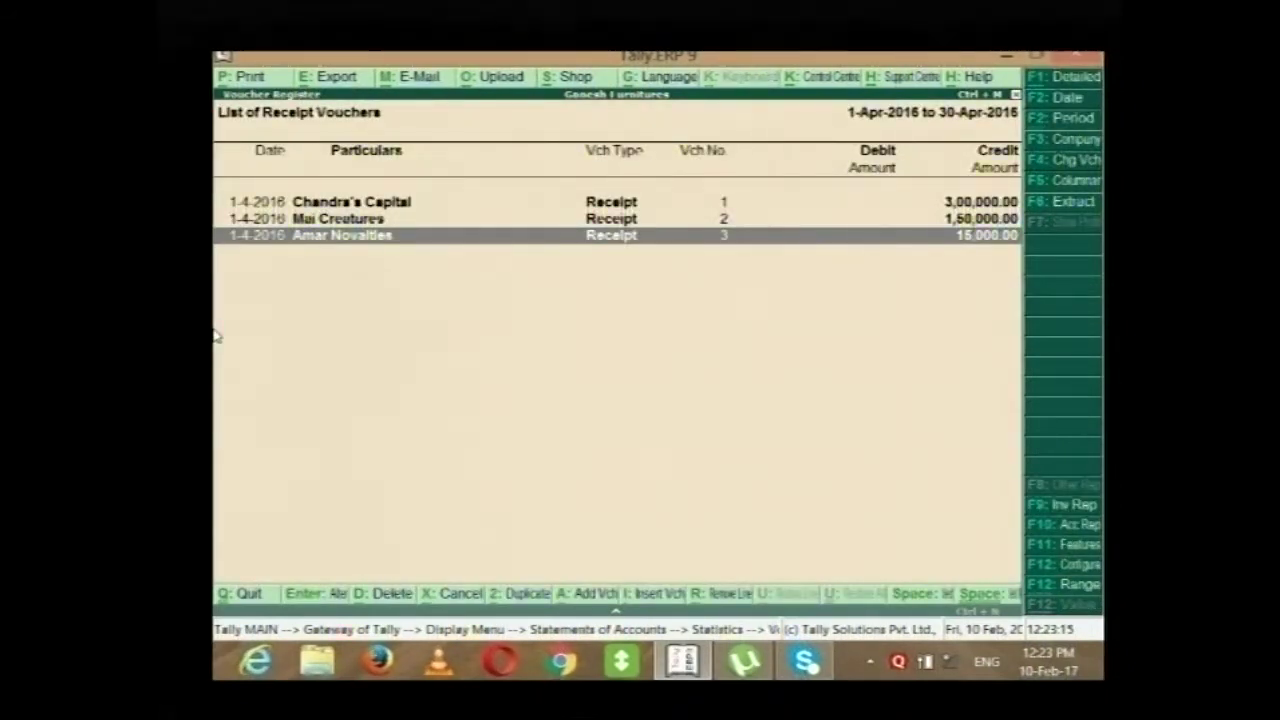
Leave the receipt register and the Statistics report and return to the Gateway of Tally.
key("Escape")
key("Escape")
key("Escape")
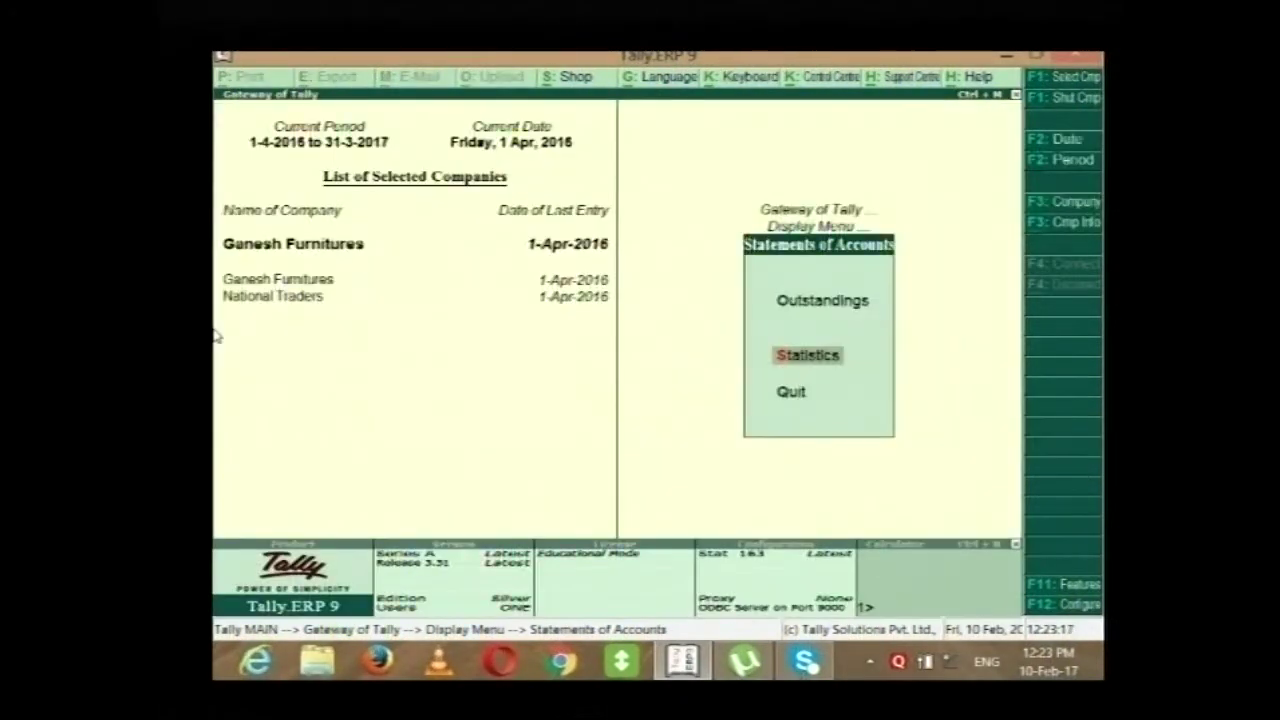
key("Escape")
key("Escape")
key("Escape")
key("Escape")
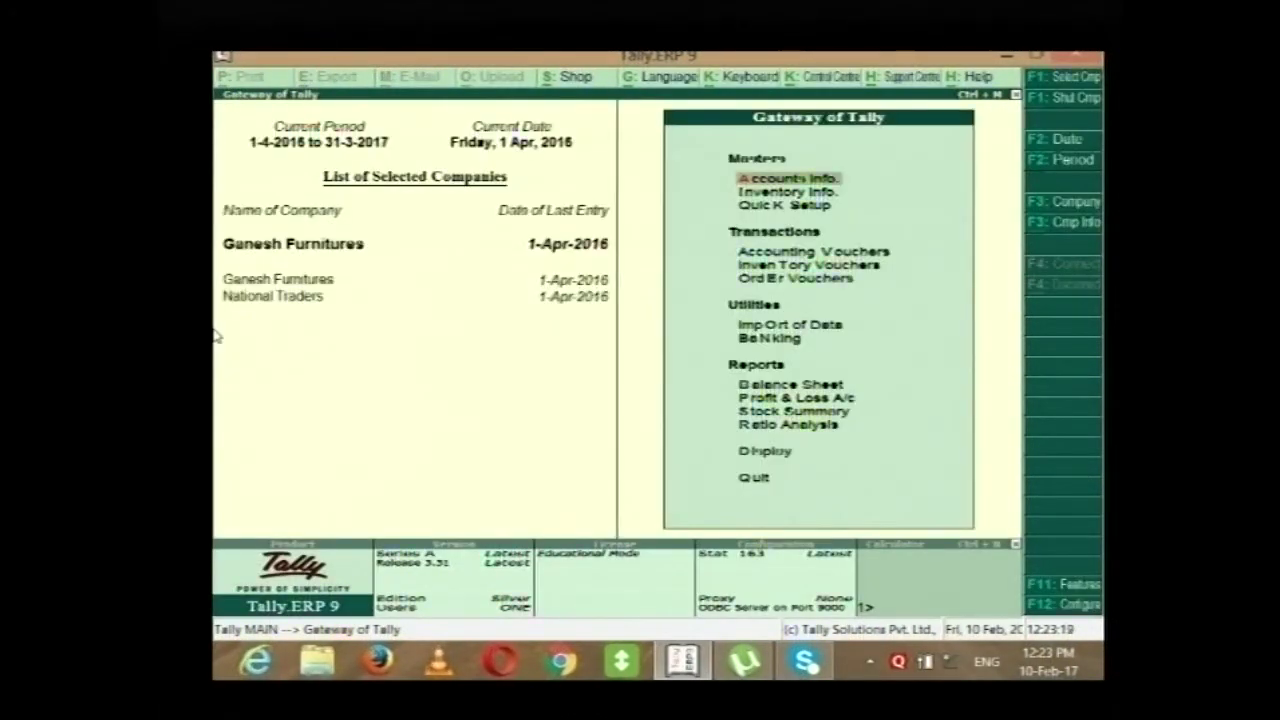
key("Return")
key("Down")
key("Down")
key("Down")
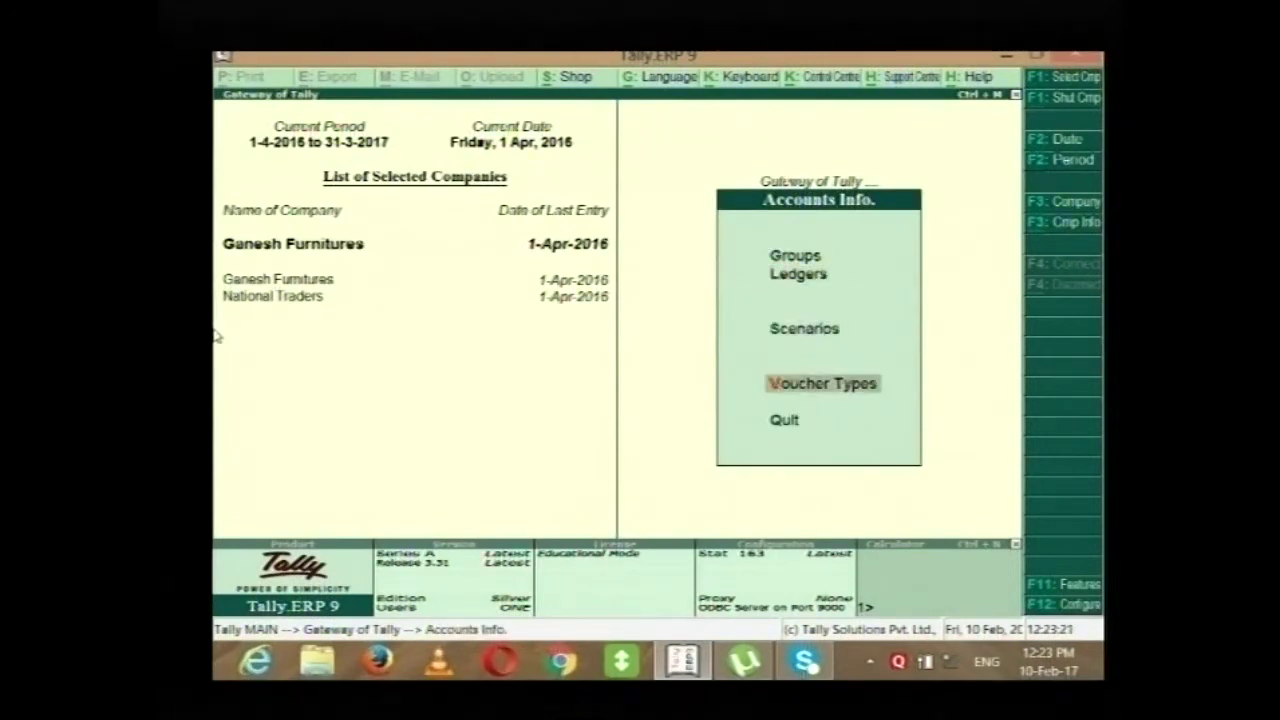
key("Escape")
Open the Statistics report under Statements of Accounts.
key("d")
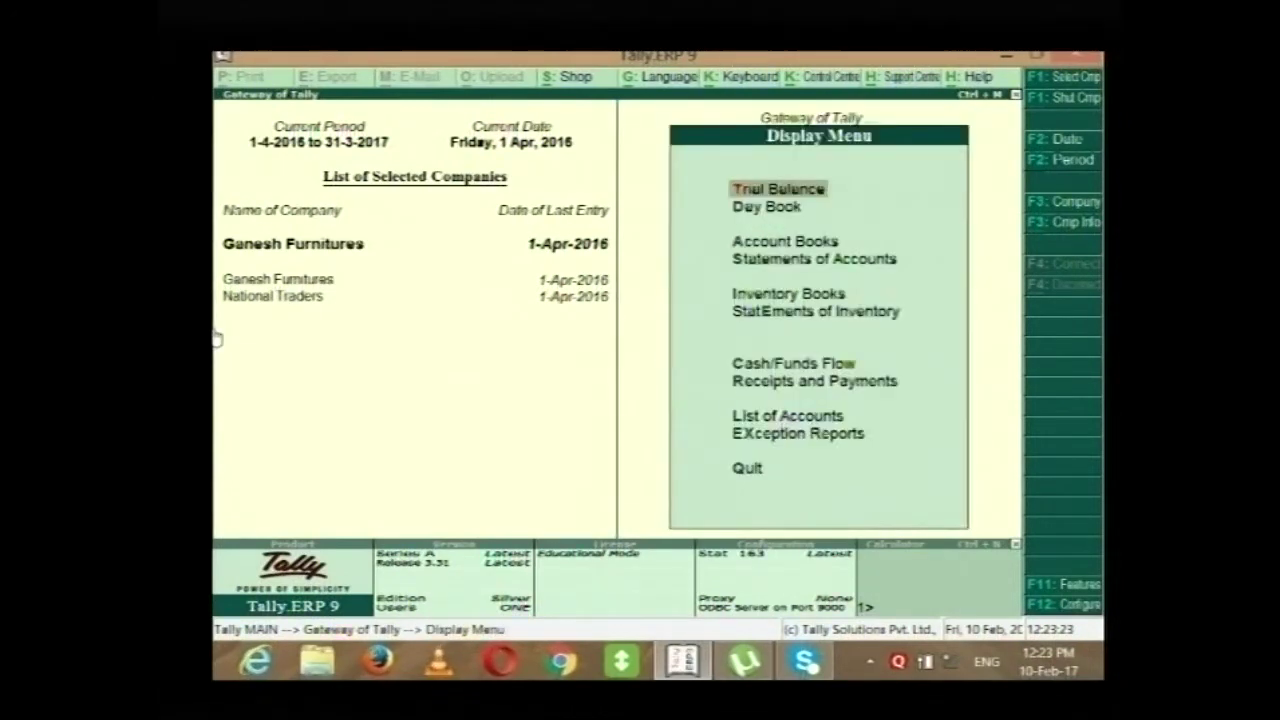
key("Down")
key("Down")
key("Down")
key("Return")
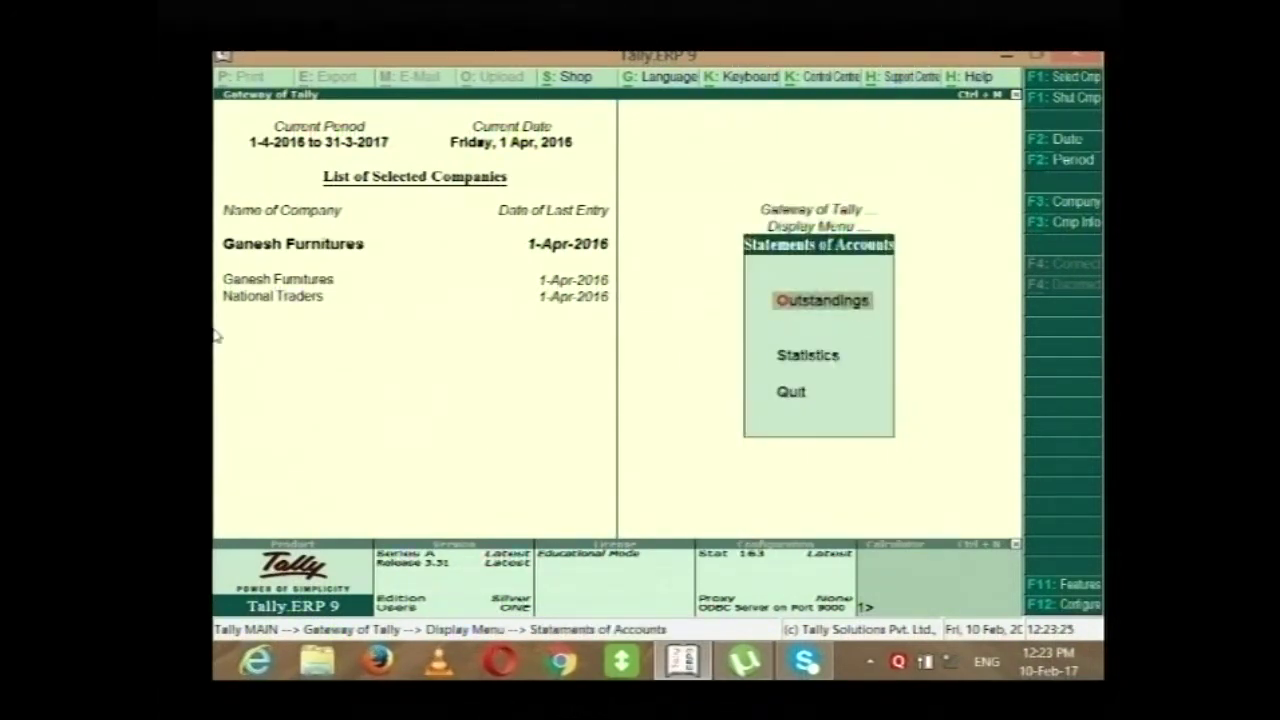
key("Down")
key("Return")
Examine the voucher counts of all voucher types in the Statistics report, including Bank Receipt and Receipt.
key("Down")
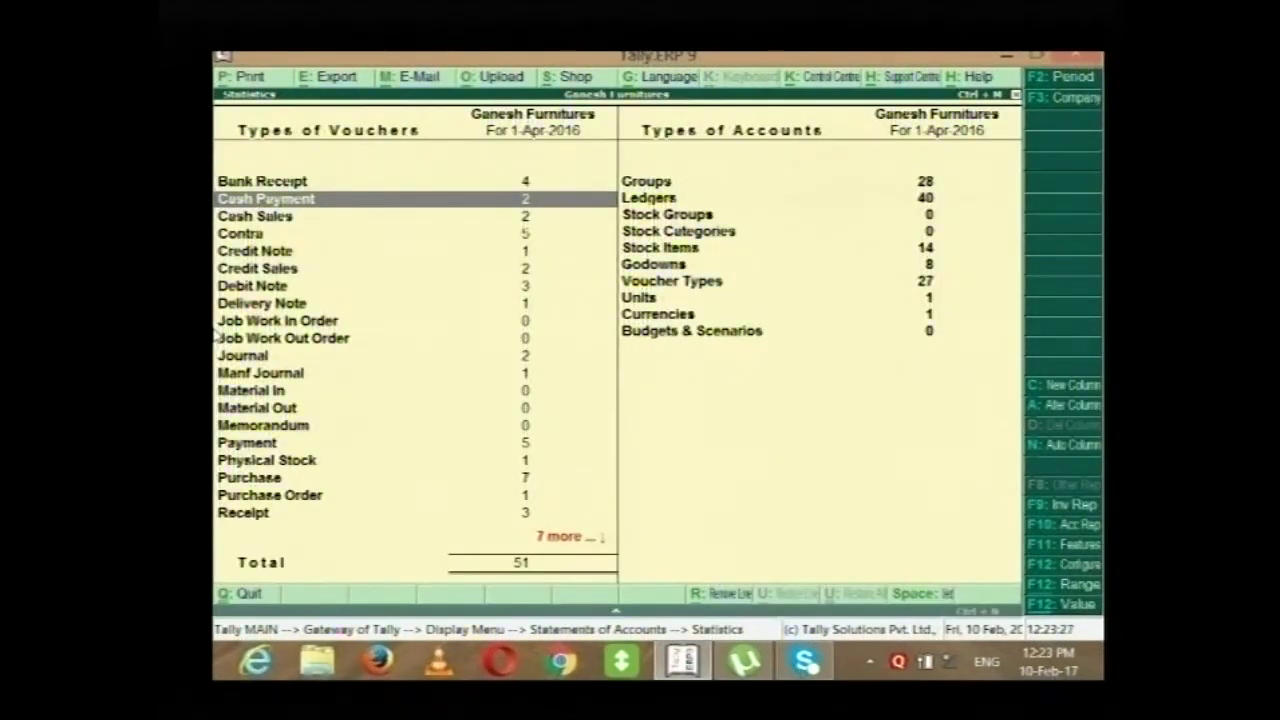
key("Down")
key("Down")
key("Down")
key("Down")
key("Down")
key("Down")
key("Down")
key("Down")
key("Down")
key("Down")
key("Down")
key("Down")
key("Down")
key("Down")
key("Down")
key("Down")
key("Down")
key("Down")
key("Down")
key("Down")
key("Down")
key("Down")
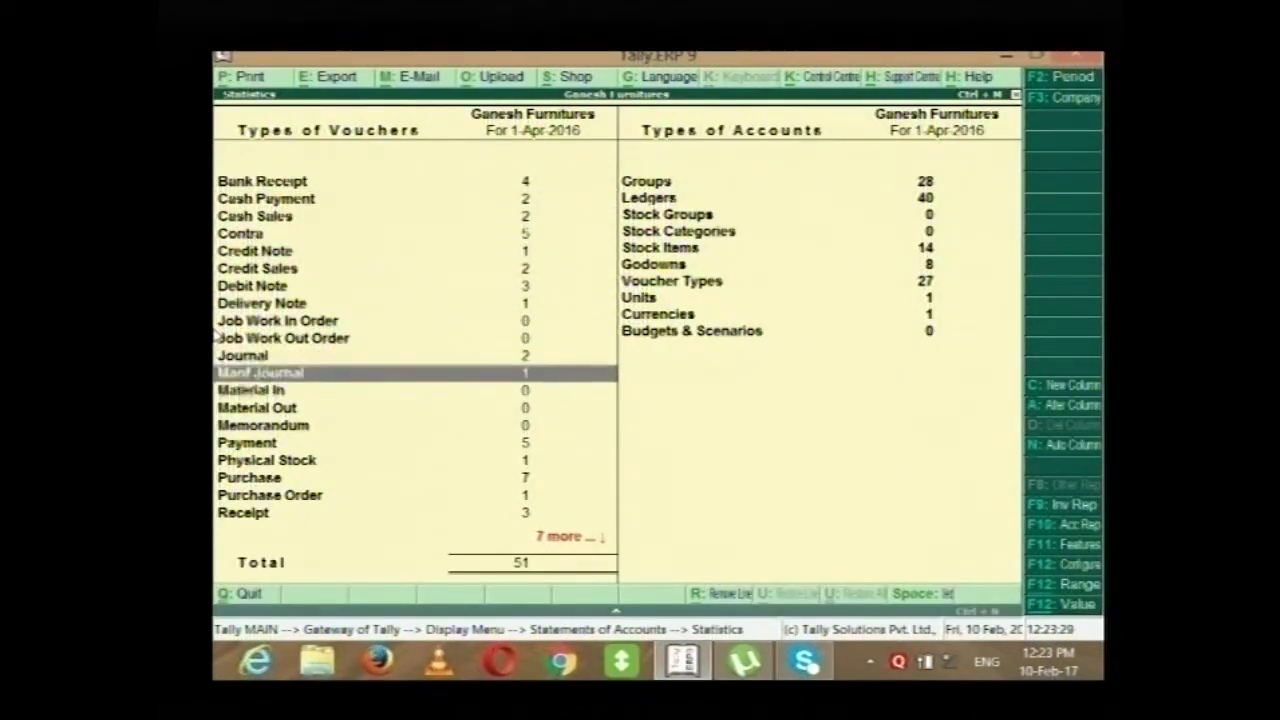
key("Up")
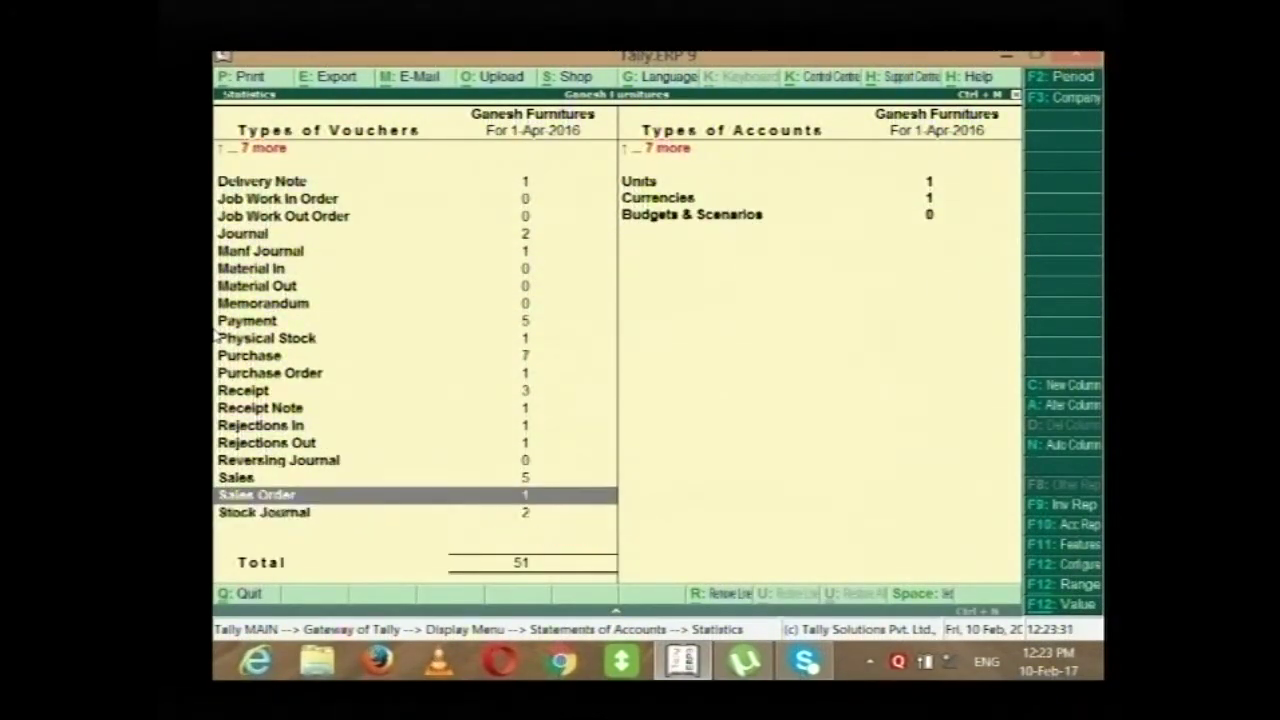
key("Down")
key("Up")
key("Up")
key("Up")
key("Up")
key("Up")
key("Up")
key("Up")
key("Up")
key("Up")
key("Up")
key("Up")
key("Up")
key("Up")
key("Up")
key("Up")
key("Up")
key("Up")
key("Up")
key("Up")
key("Up")
key("Up")
key("Up")
key("Up")
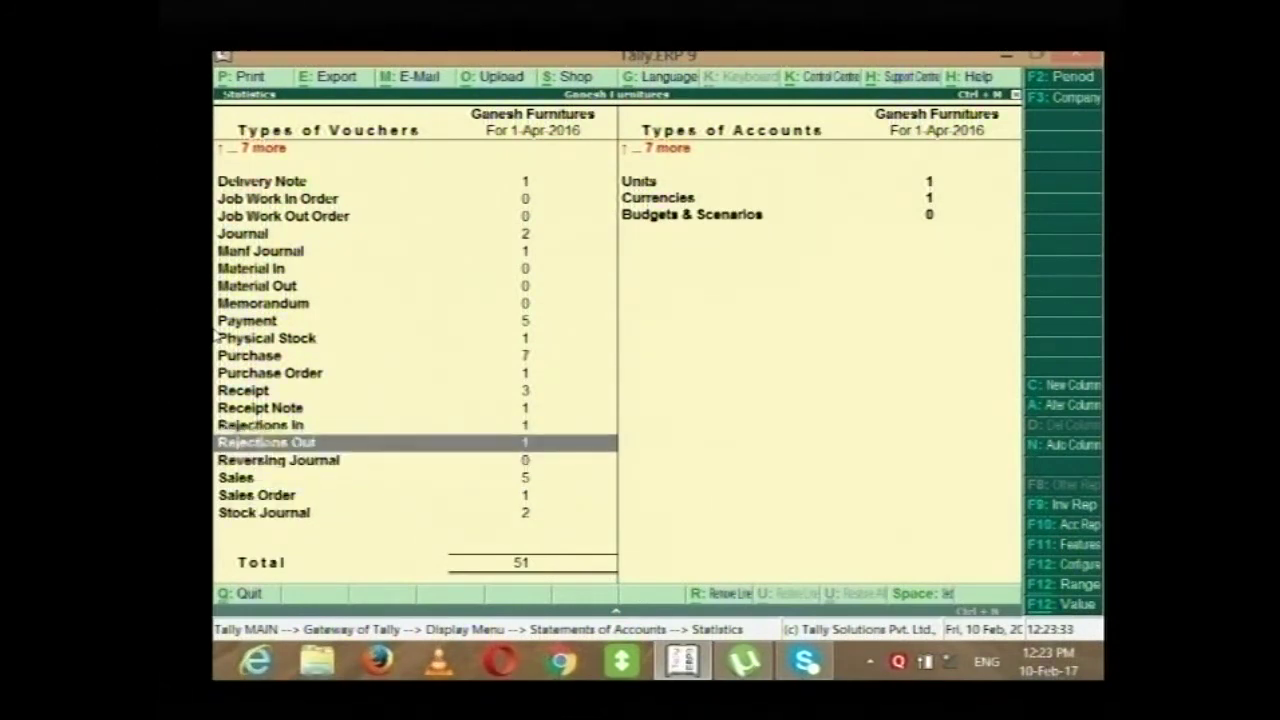
Examine the counts under Types of Accounts in the Statistics report, from Ledgers through Voucher Types.
key("Right")
key("Down")
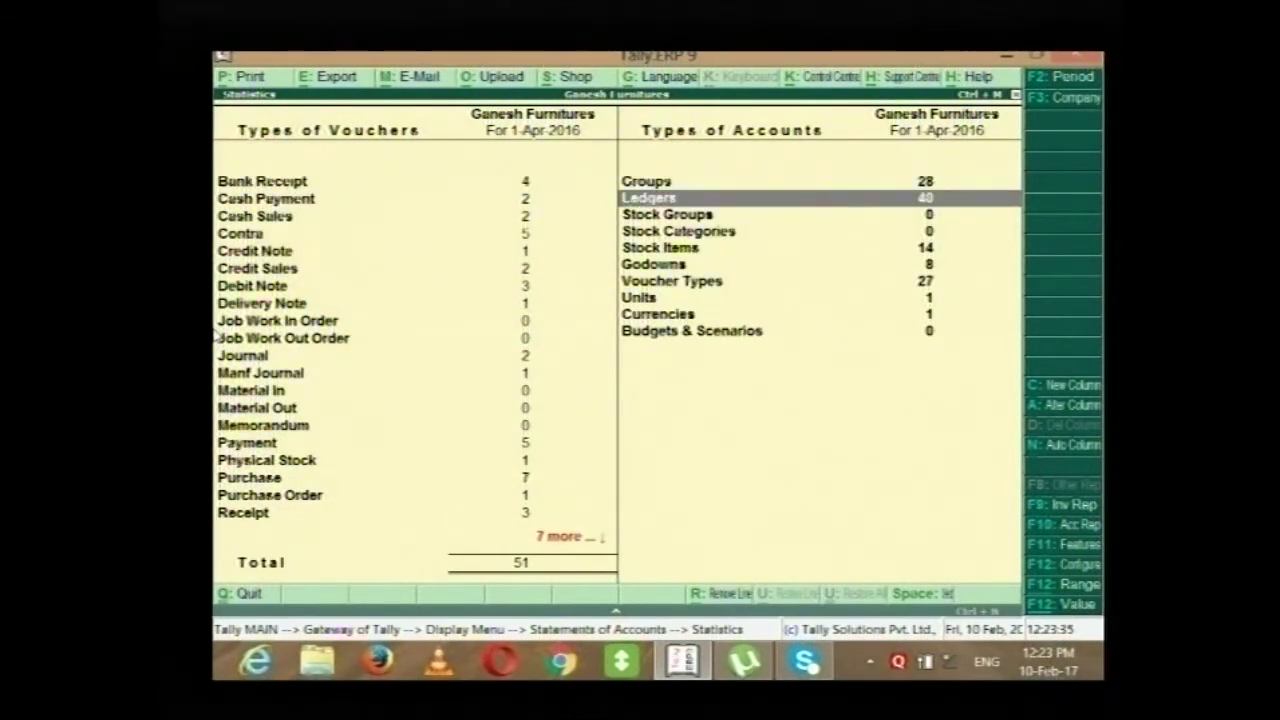
key("Down")
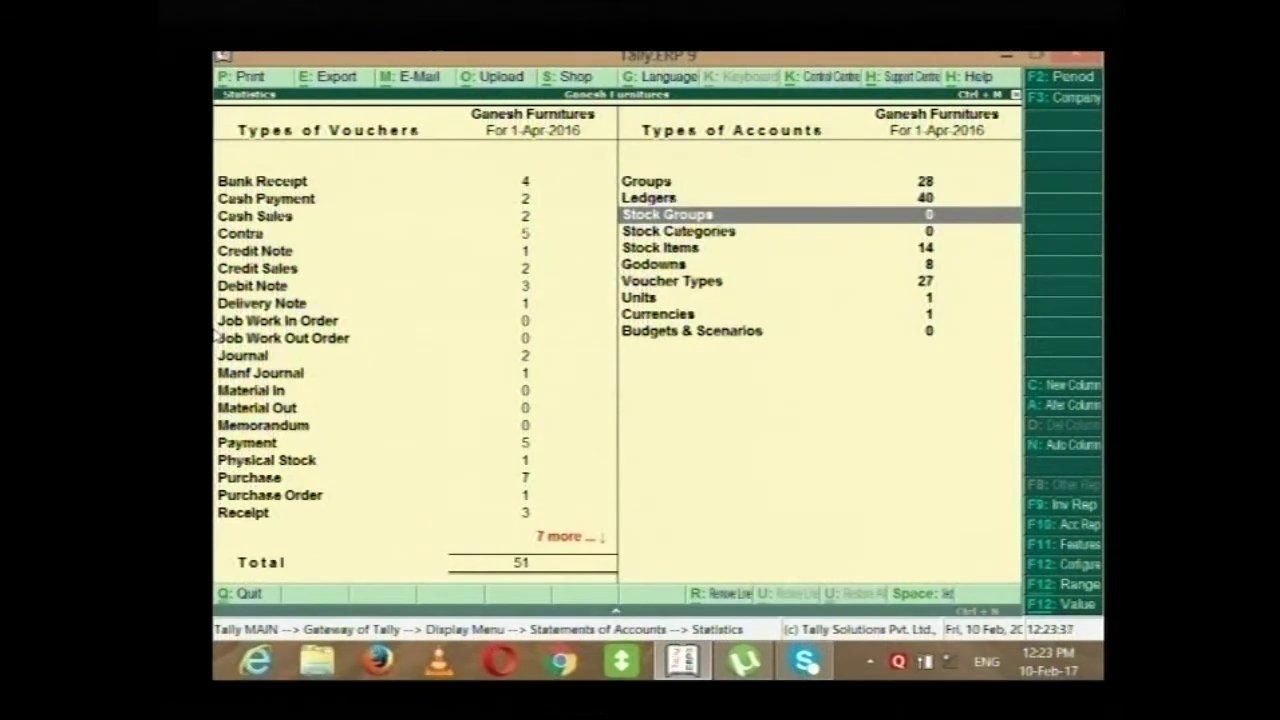
key("Down")
key("Down")
key("Down")
key("Down")
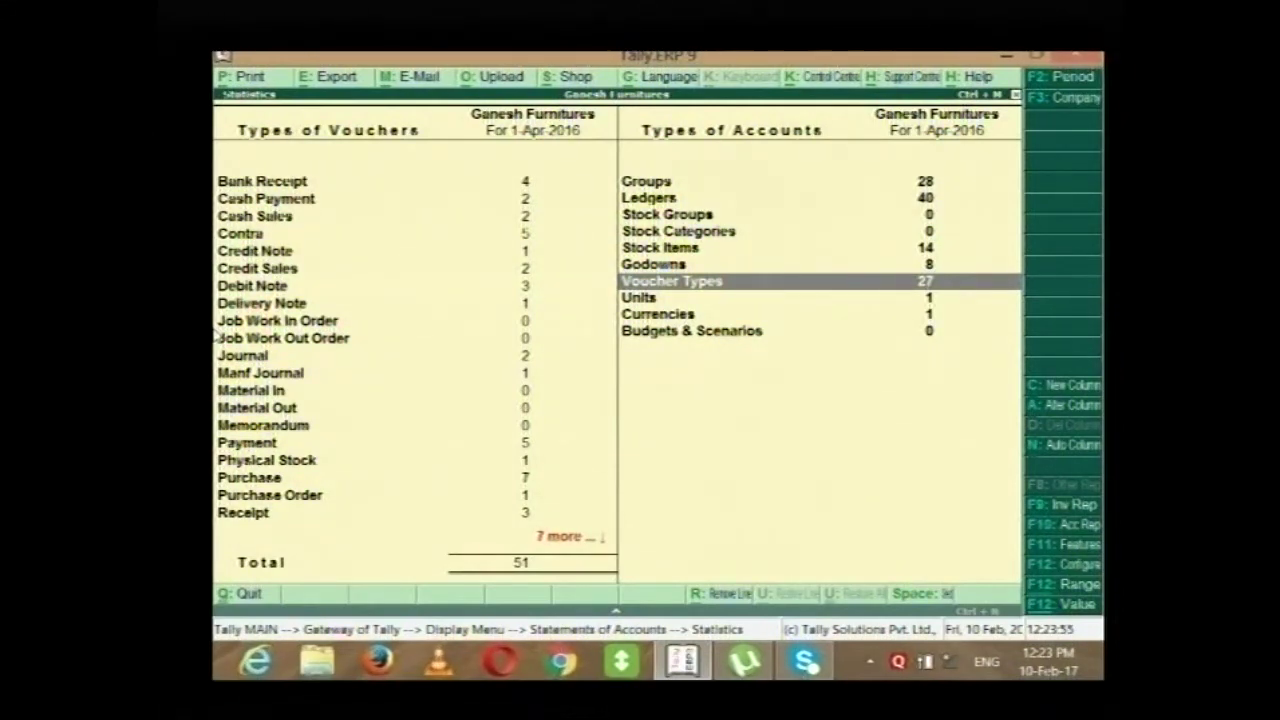
key("Up")
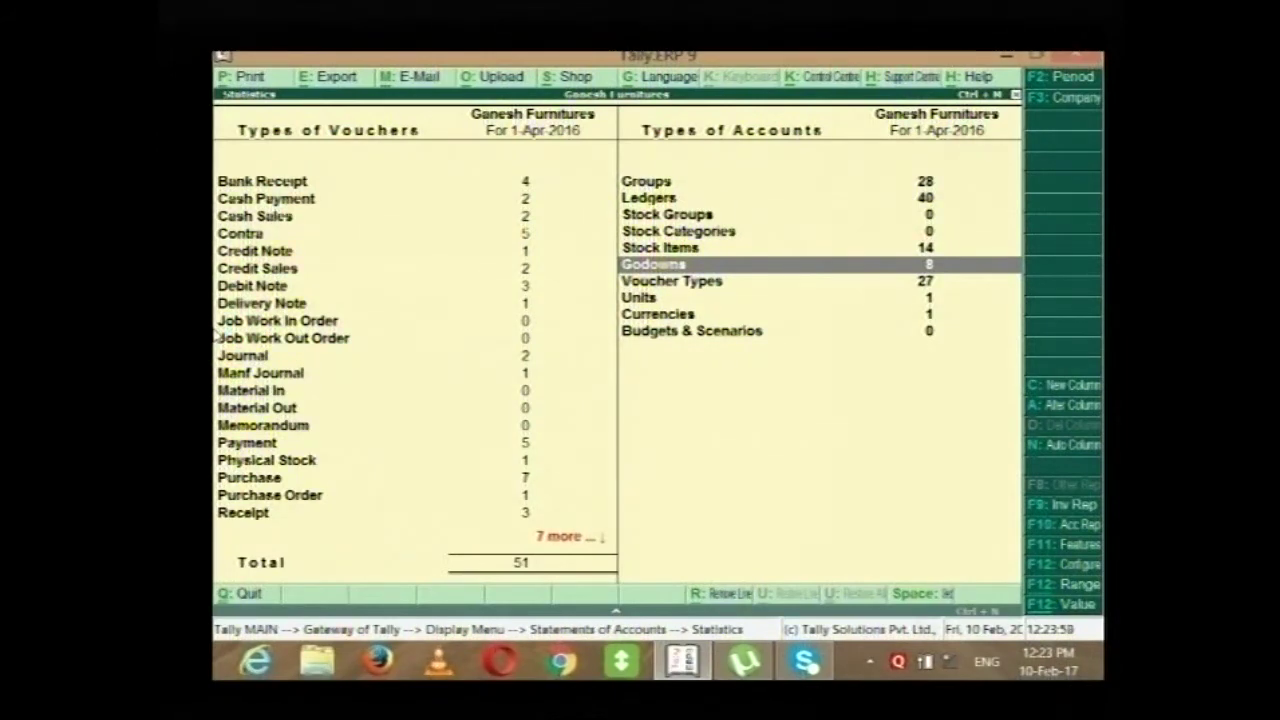
Go back to the voucher types, then close the Statistics report and return to the Gateway of Tally.
key("Left")
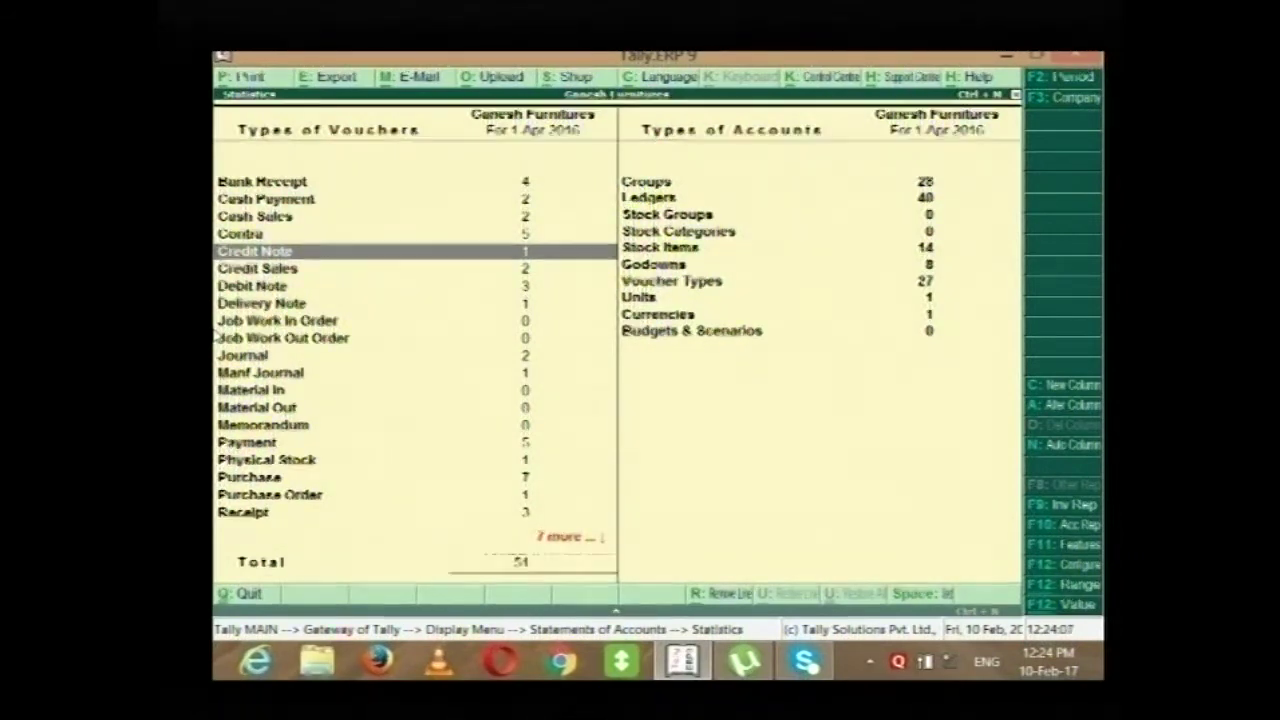
key("Escape")
key("Escape")
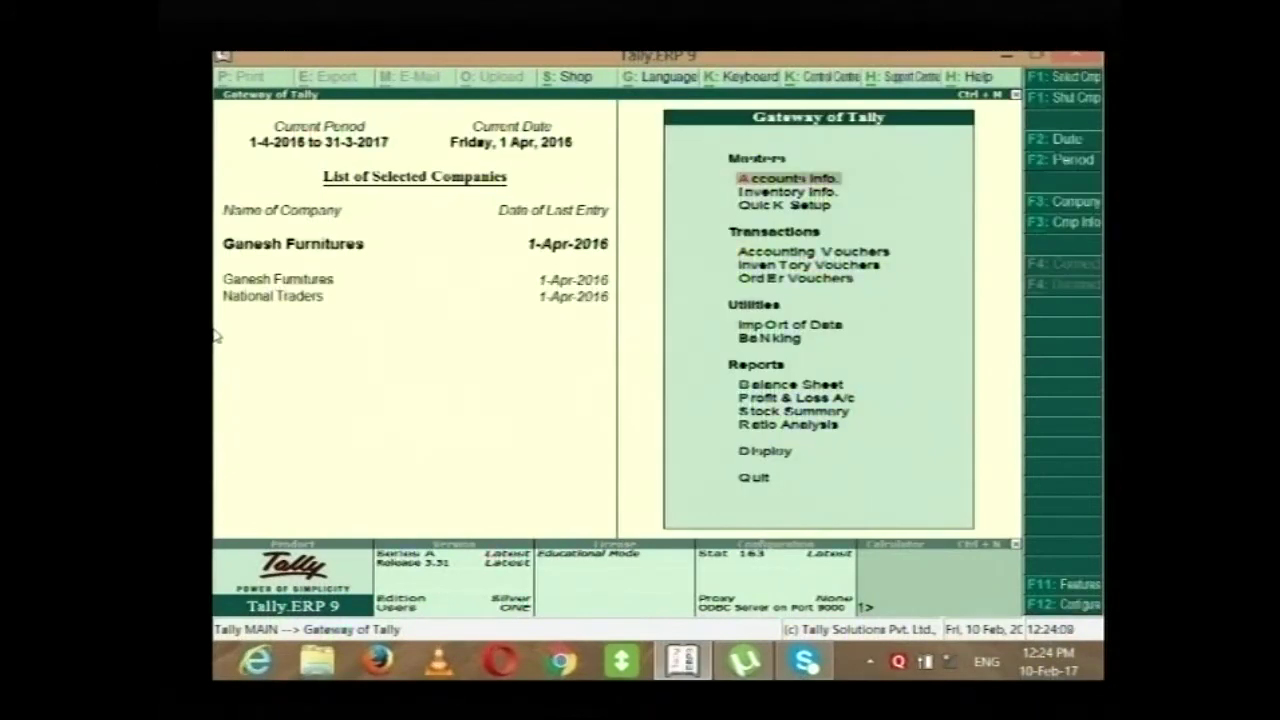
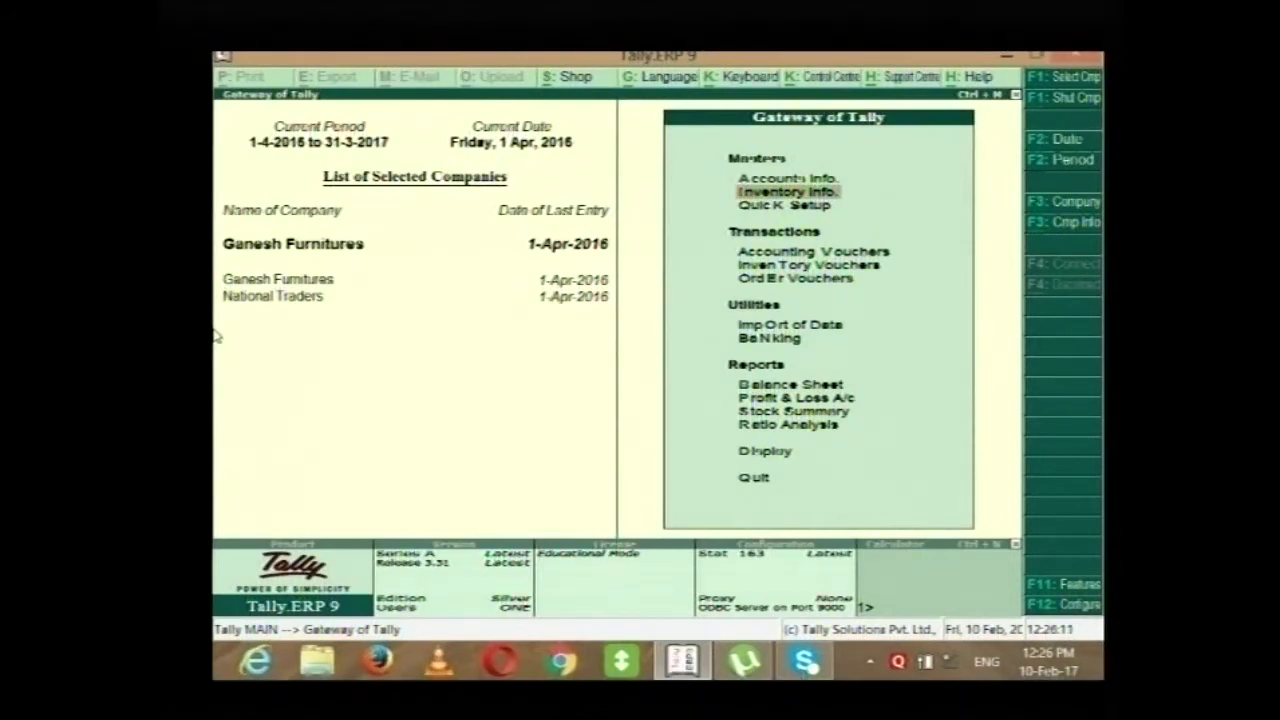
key("Up")
key("Down")
key("Down")
key("Up")
key("Down")
key("Down")
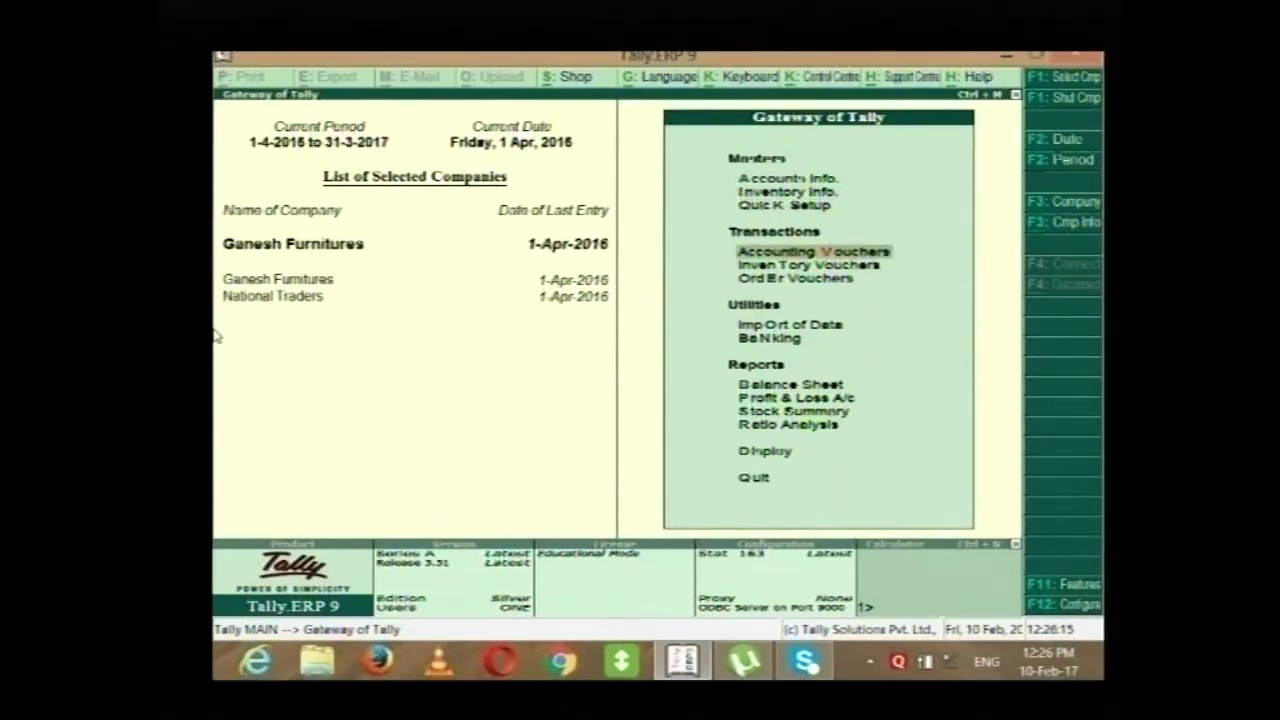
key("Down")
key("Down")
key("Up")
key("Down")
key("Up")
key("Up")
Open the Profit & Loss A/c report for Ganesh Furnitures and switch it to the detailed view.
key("Down")
key("Down")
key("Down")
key("Down")
key("Down")
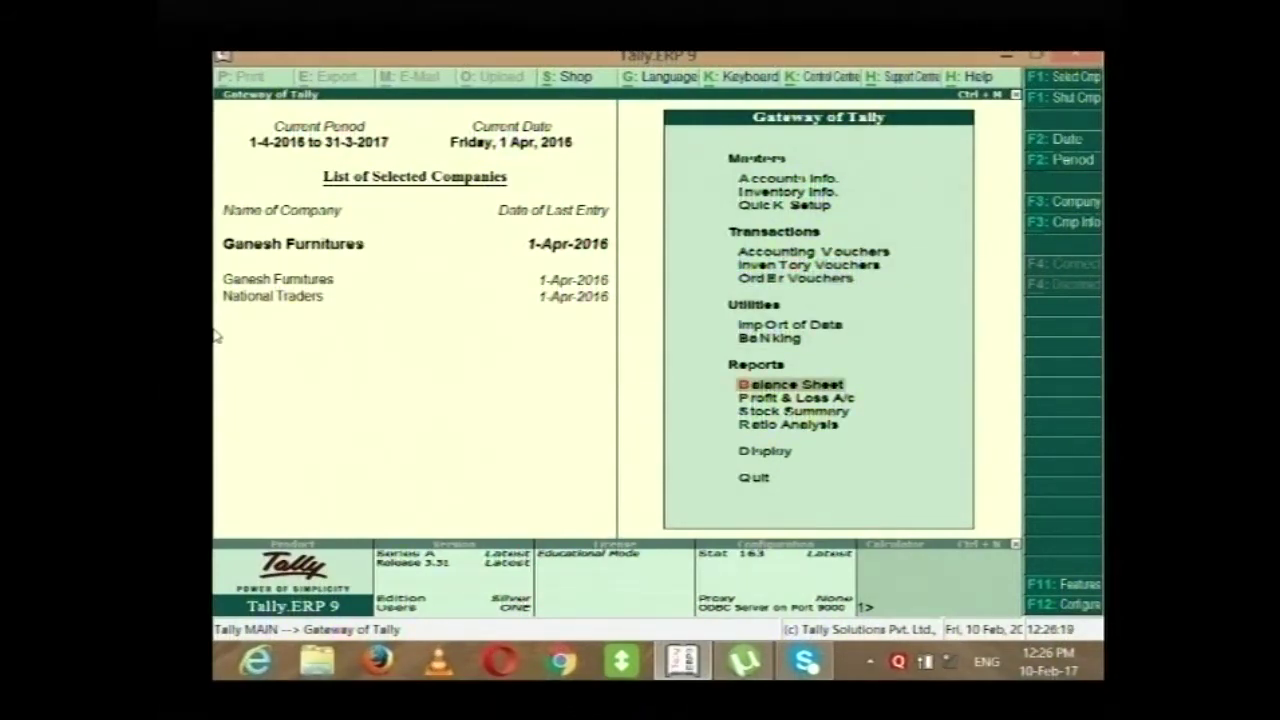
key("Down")
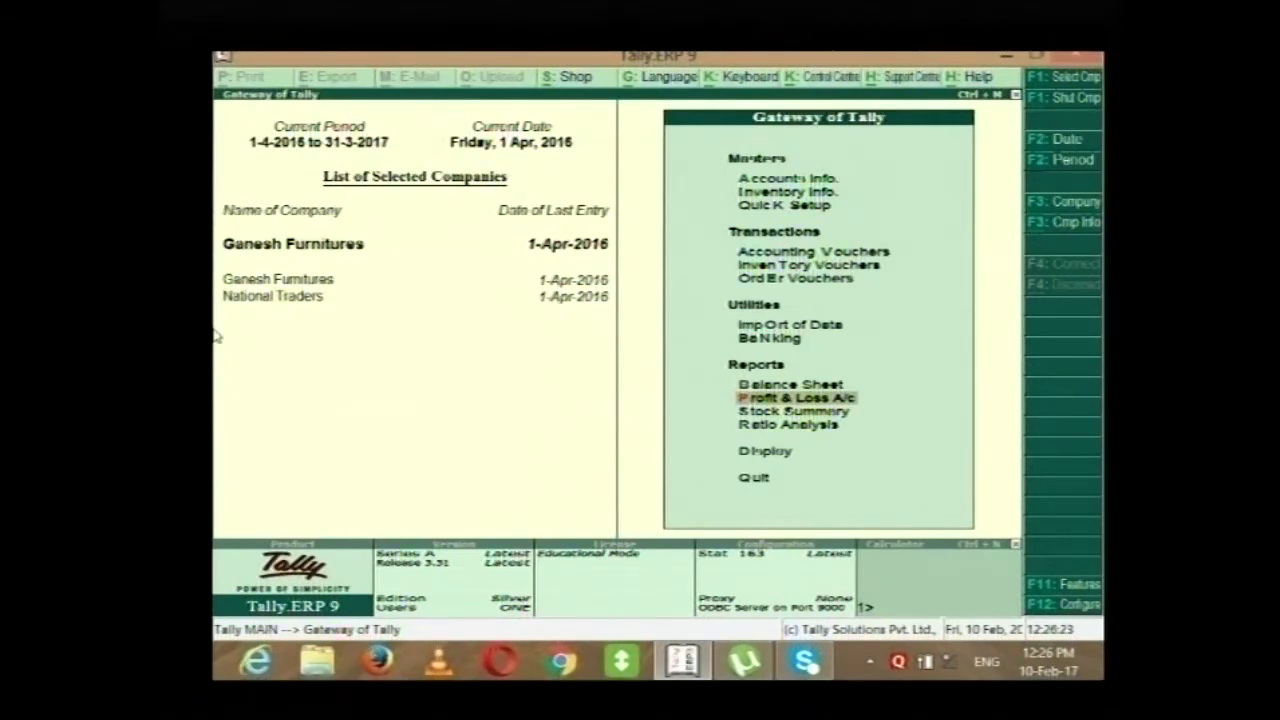
key("Return")
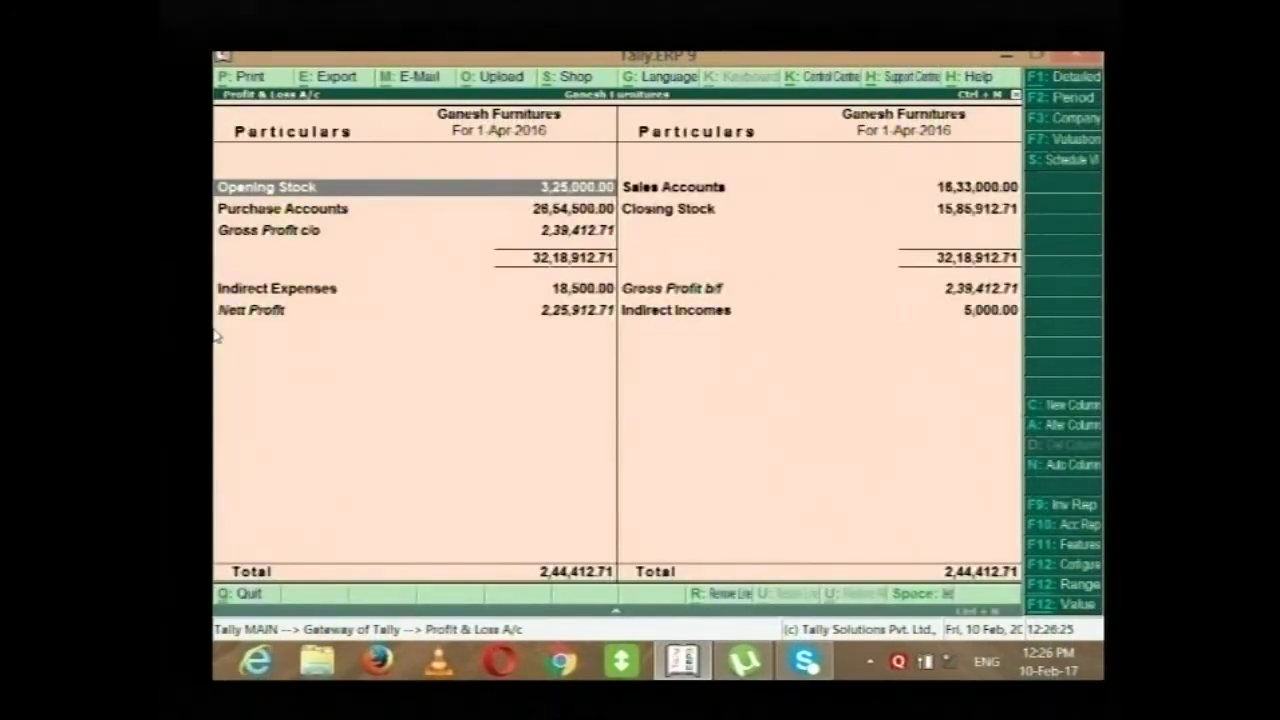
key("alt+F1")
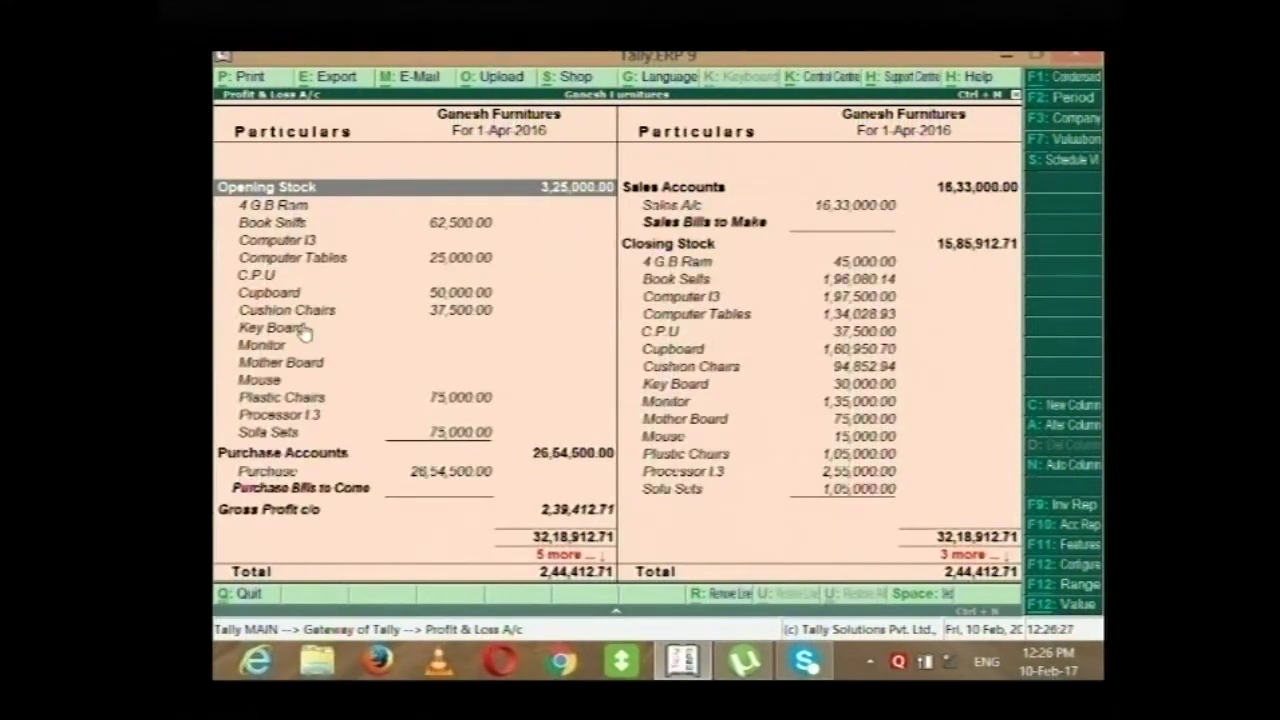
Examine the expense side of the Profit & Loss A/c, from Opening Stock and Purchase Accounts through Gross Profit and Indirect Expenses.
key("Down")
key("Down")
key("Down")
key("Down")
key("Down")
key("Down")
key("Down")
key("Down")
key("Down")
key("Down")
key("Down")
key("Down")
key("Down")
key("Down")
key("Down")
key("Down")
key("Down")
key("Down")
key("Down")
key("Down")
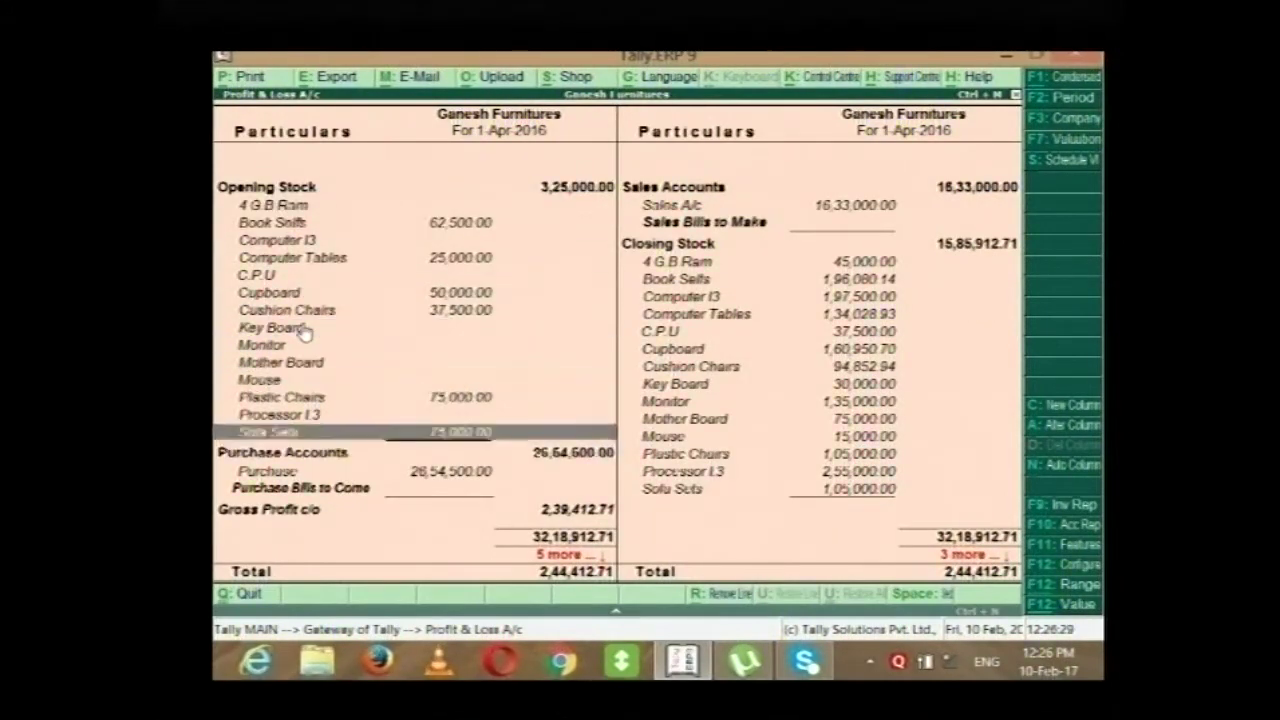
key("Up")
key("Up")
key("Up")
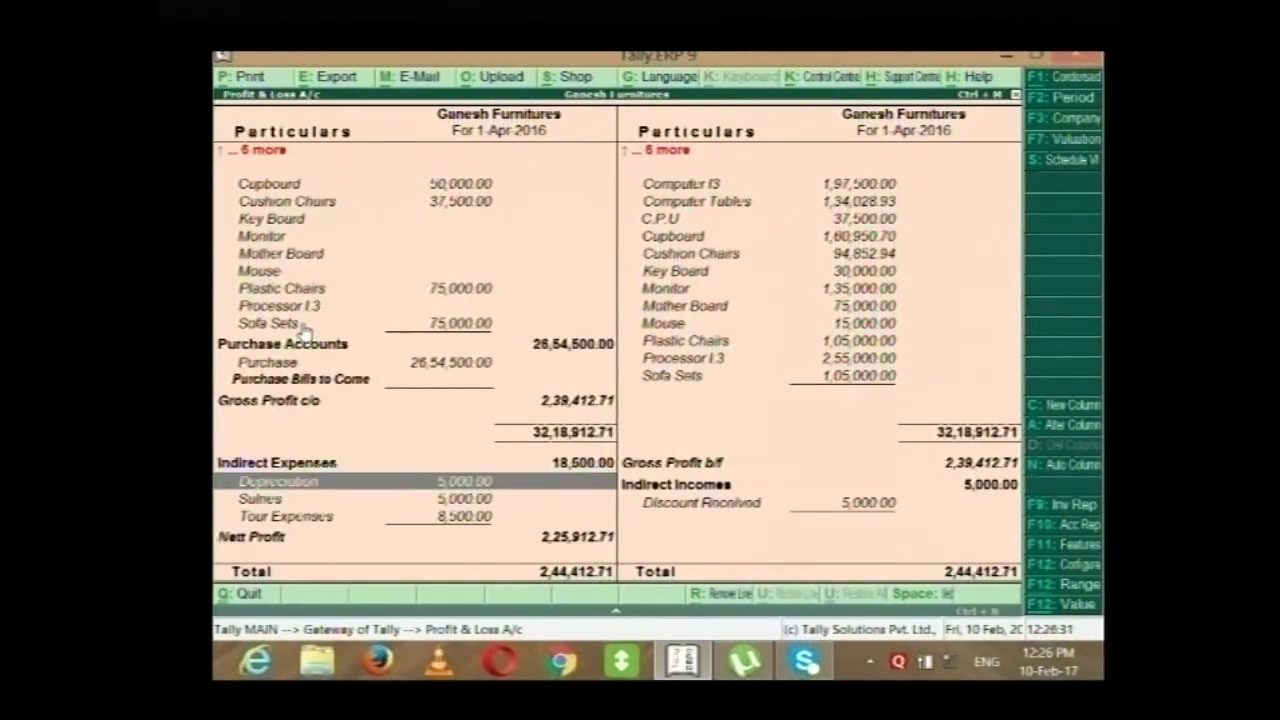
key("Down")
key("Down")
key("Up")
key("Up")
key("Up")
key("Up")
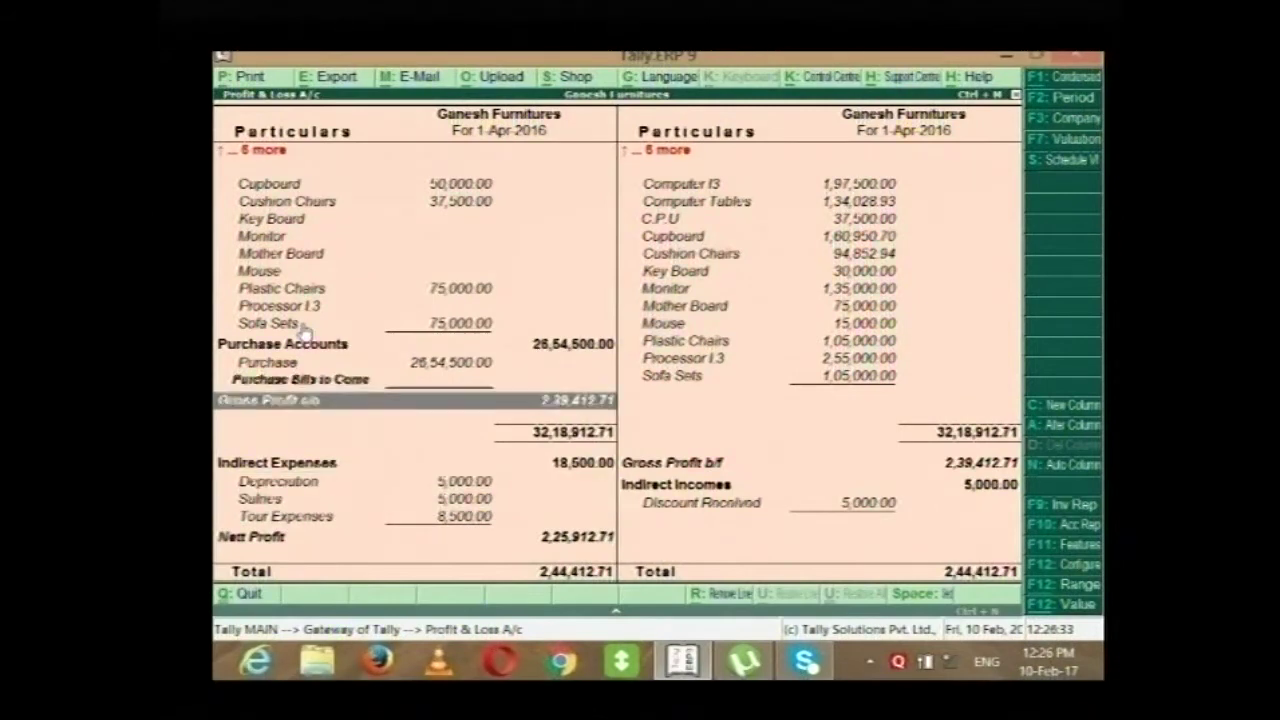
Return to Opening Stock and review its individual stock items in the detailed Profit & Loss A/c.
key("Up")
key("Up")
key("Up")
key("Up")
key("Up")
key("Up")
key("Up")
key("Up")
key("Up")
key("Up")
key("Up")
key("Up")
key("Up")
key("Up")
key("Up")
key("Up")
key("Up")
key("Up")
key("Down")
key("Down")
key("Down")
key("Down")
key("Down")
key("Down")
key("Down")
key("Down")
key("Down")
key("Down")
key("Down")
key("Down")
key("Down")
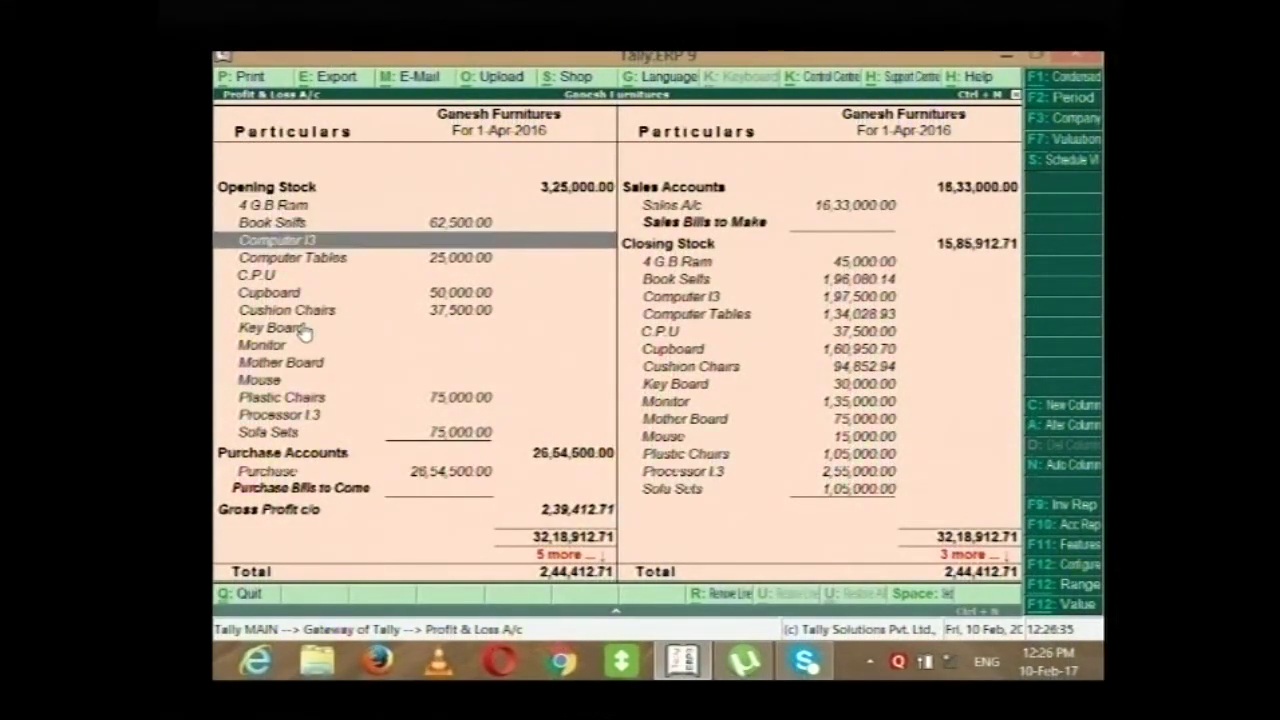
Examine the income side of the Profit & Loss A/c, covering Sales Accounts, the Closing Stock items and Indirect Incomes.
key("Right")
key("Up")
key("Up")
key("Up")
key("Up")
key("Up")
key("Up")
key("Up")
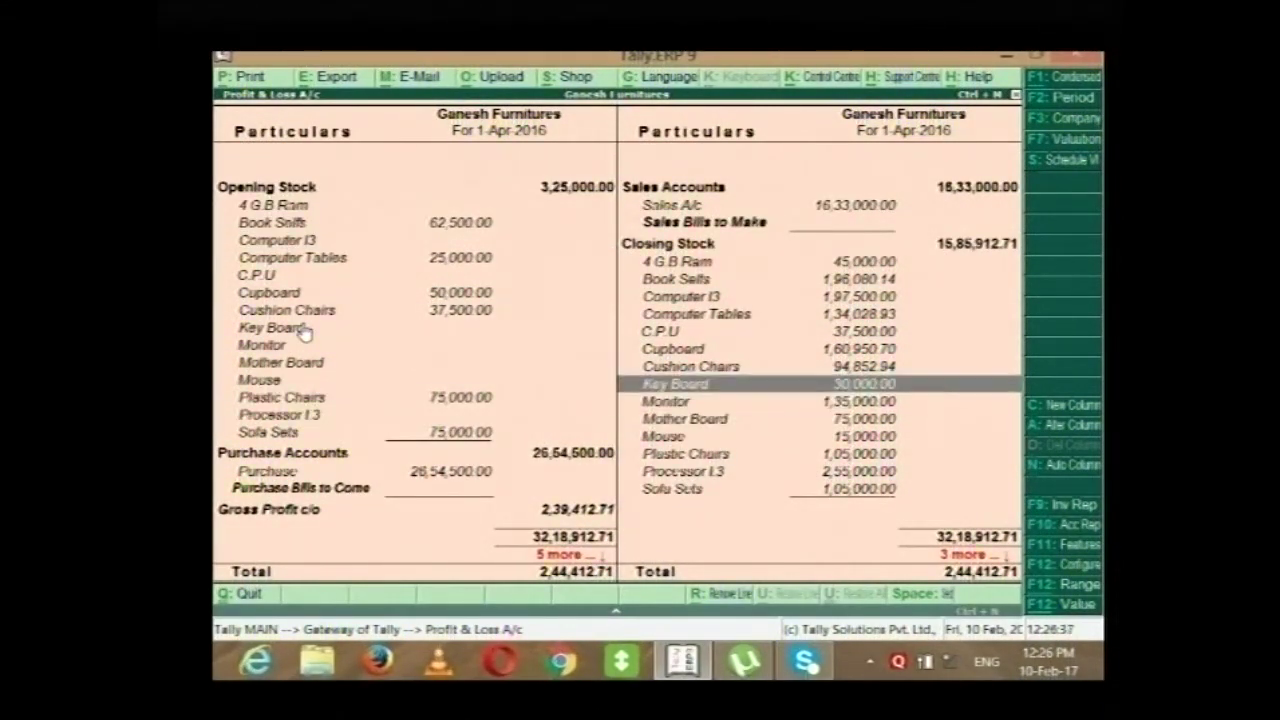
key("Up")
key("Up")
key("Down")
key("Down")
key("Down")
key("Down")
key("Down")
key("Down")
key("Down")
key("Down")
key("Down")
key("Down")
key("Down")
key("Down")
key("Down")
key("Down")
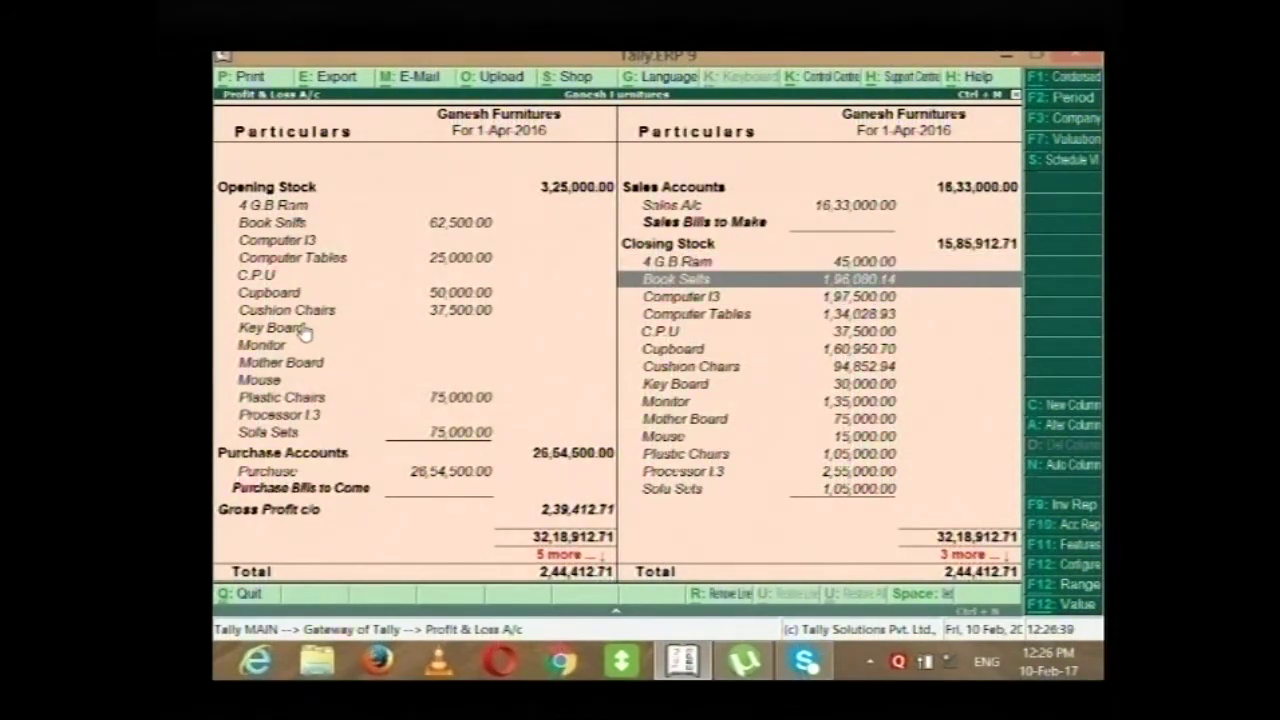
key("Up")
key("Up")
key("Up")
key("Up")
key("Up")
key("Up")
key("Up")
key("Up")
key("Up")
key("Up")
key("Up")
key("Up")
key("Up")
key("Up")
key("Up")
key("Up")
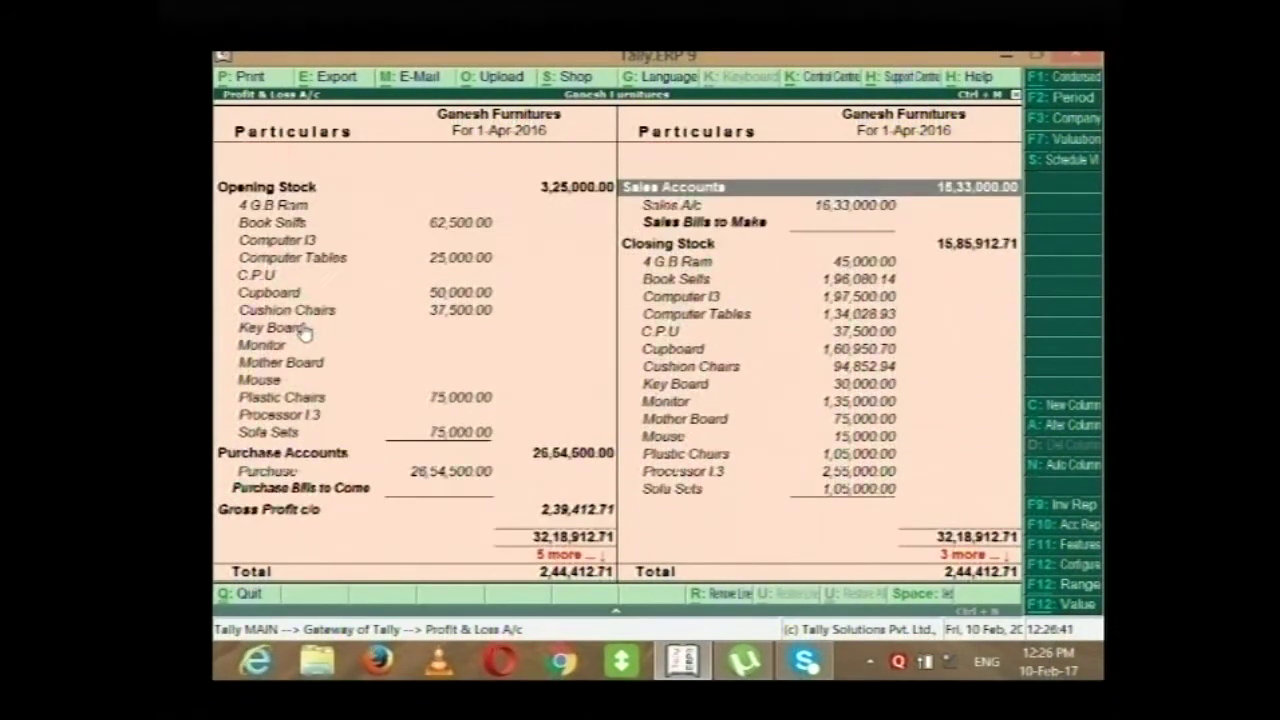
Go back to the expense side and read it from Opening Stock down to the Nett Profit line.
key("Left")
key("Down")
key("Down")
key("Down")
key("Down")
key("Down")
key("Down")
key("Down")
key("Down")
key("Down")
key("Down")
key("Down")
key("Down")
key("Down")
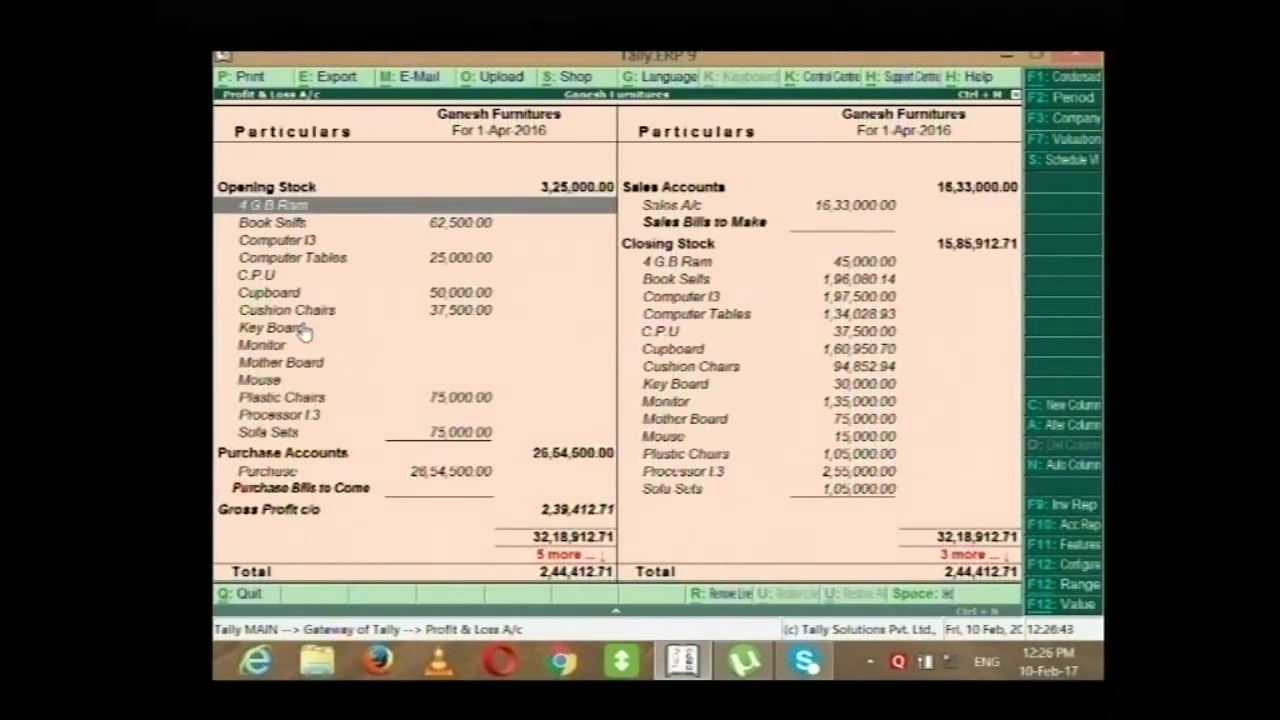
key("Down")
key("Down")
key("Down")
key("Down")
key("Down")
key("Down")
key("Down")
key("Down")
key("Down")
key("Down")
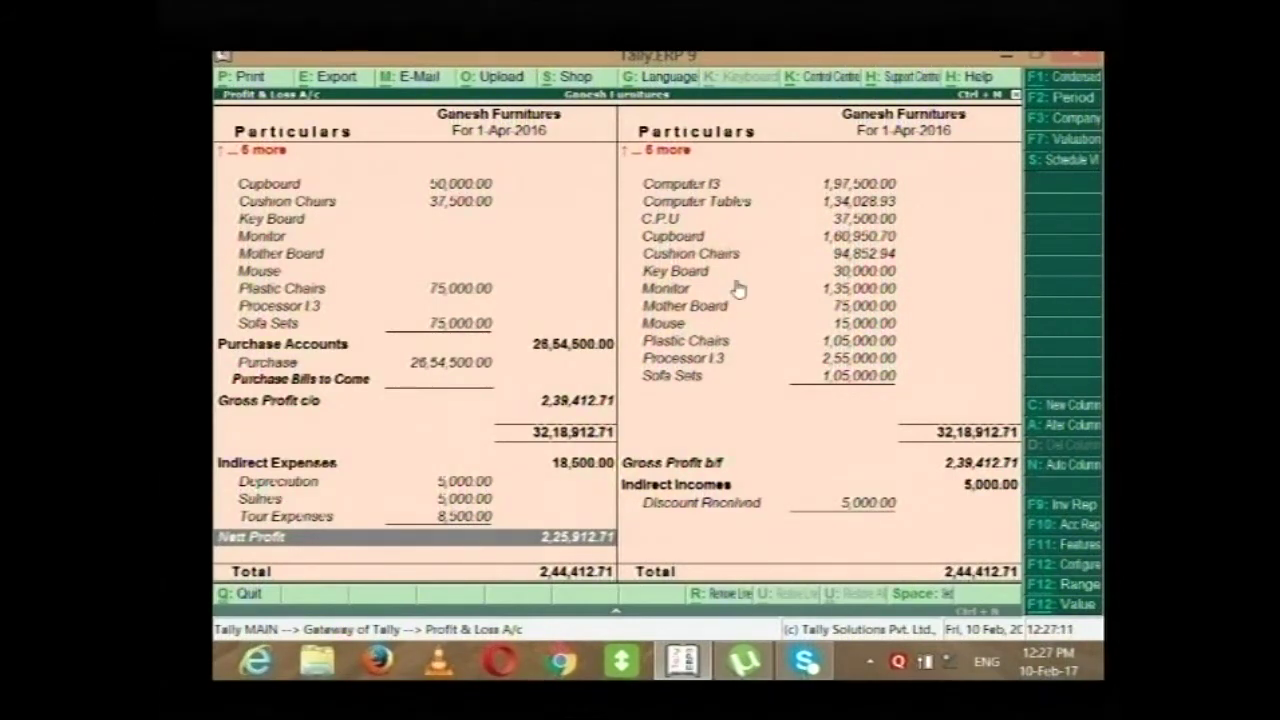
Review the Profit & Loss A/c from Nett Profit back up to Opening Stock, and move to Closing Stock on the income side.
key("Up")
key("Up")
key("Up")
key("Up")
key("Up")
key("Up")
key("Up")
key("Up")
key("Up")
key("Up")
key("Up")
key("Up")
key("Up")
key("Up")
key("Up")
key("Up")
key("Up")
key("Up")
key("Up")
key("Up")
key("Up")
key("Up")
key("Up")
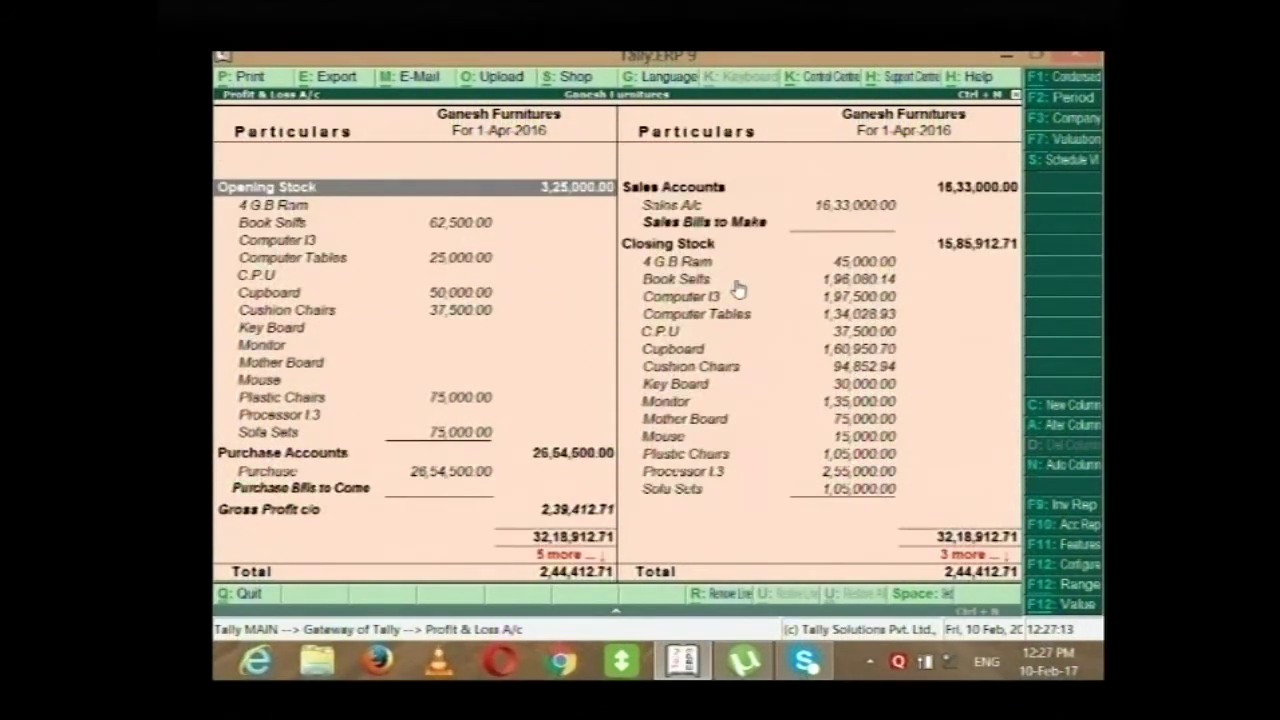
key("Right")
key("Down")
key("Down")
key("Down")
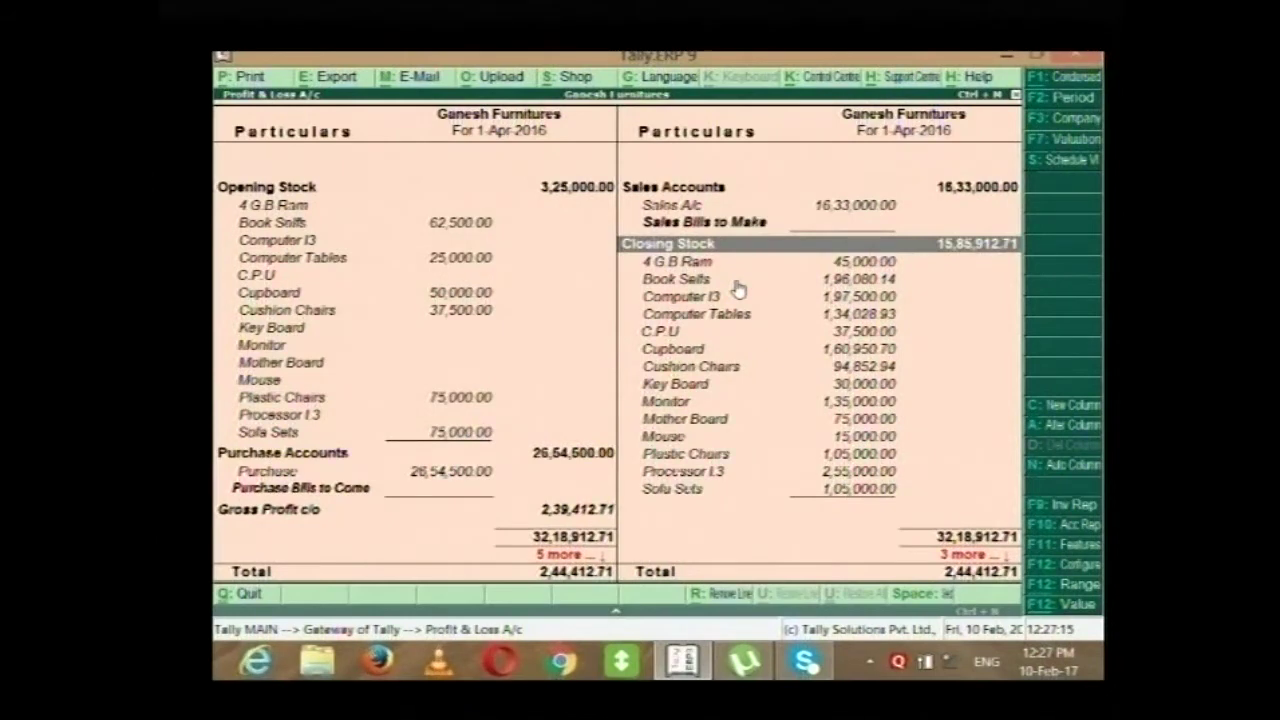
Try to change the stock valuation method of the Profit & Loss A/c to FIFO.
left_click(1062, 142)
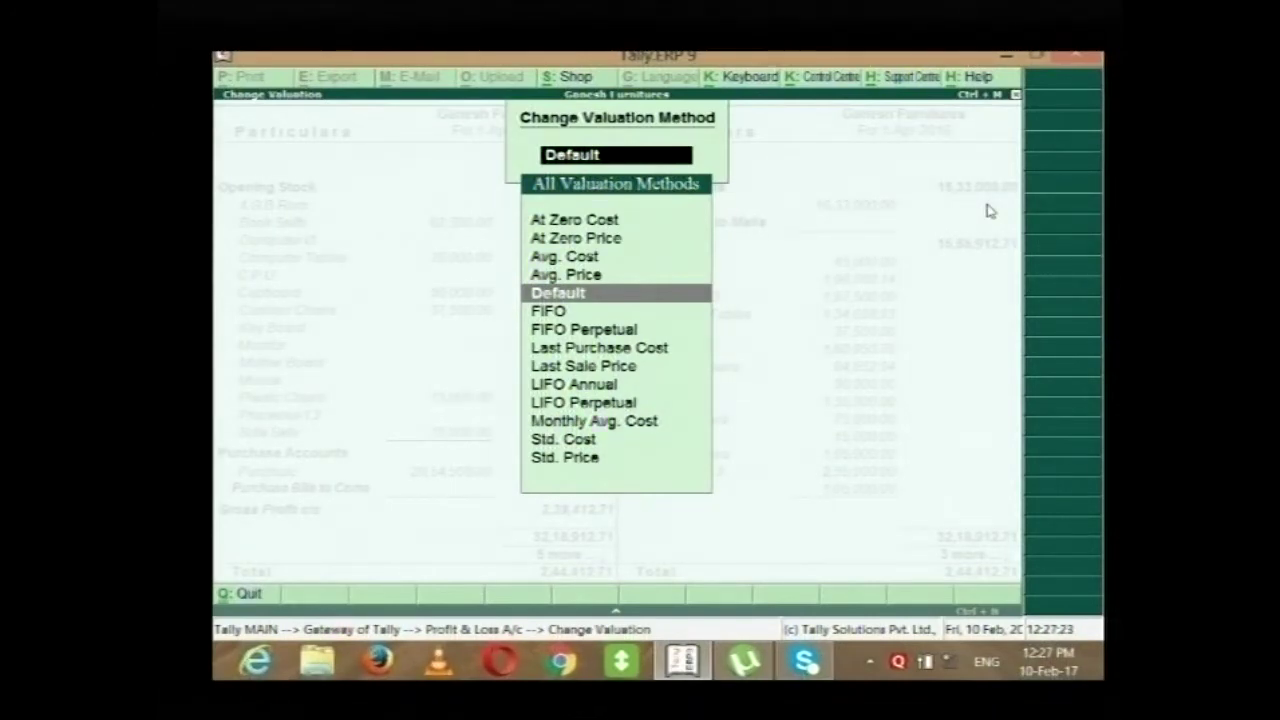
key("Down")
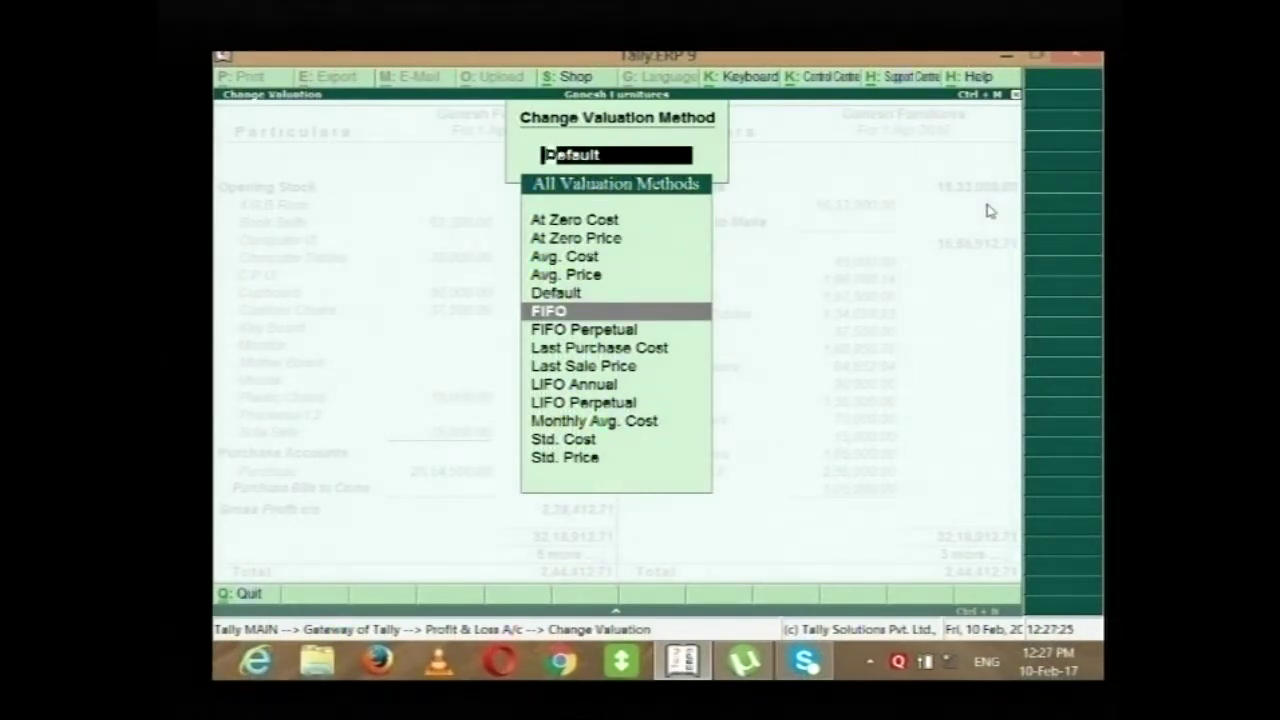
key("Return")
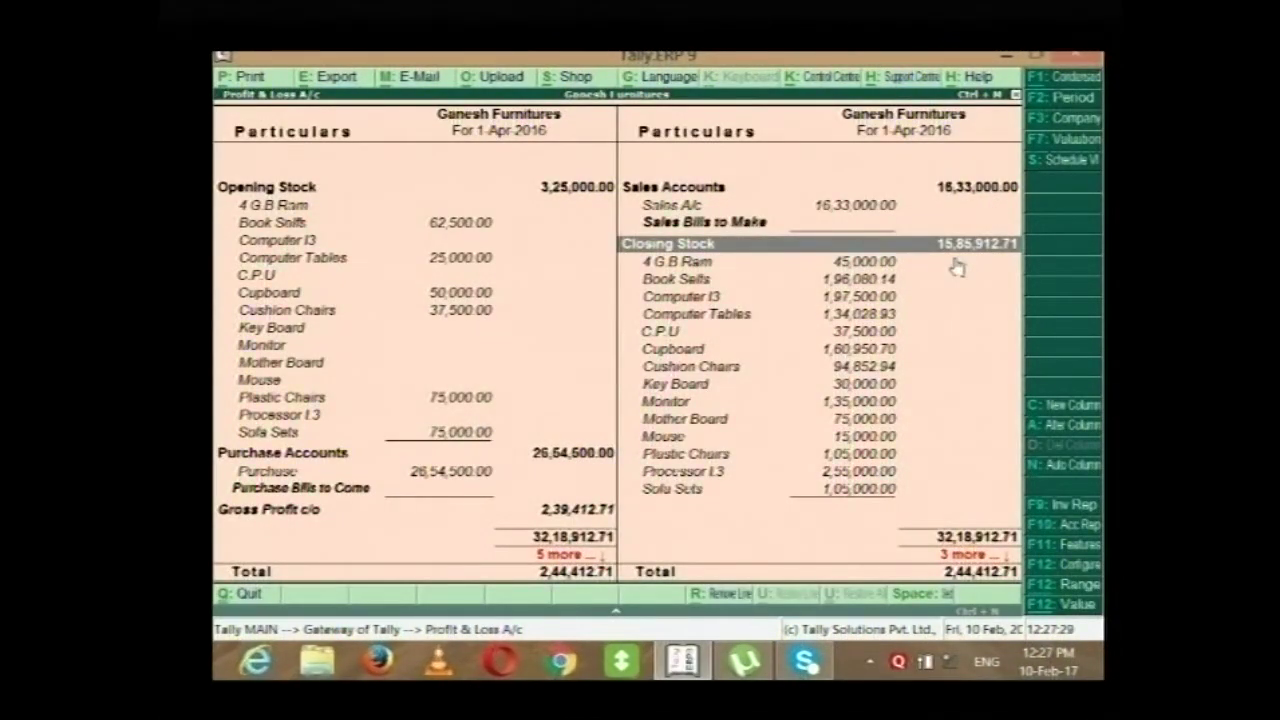
Set the valuation method of the Profit & Loss A/c to FIFO.
left_click(1075, 145)
key("Down")
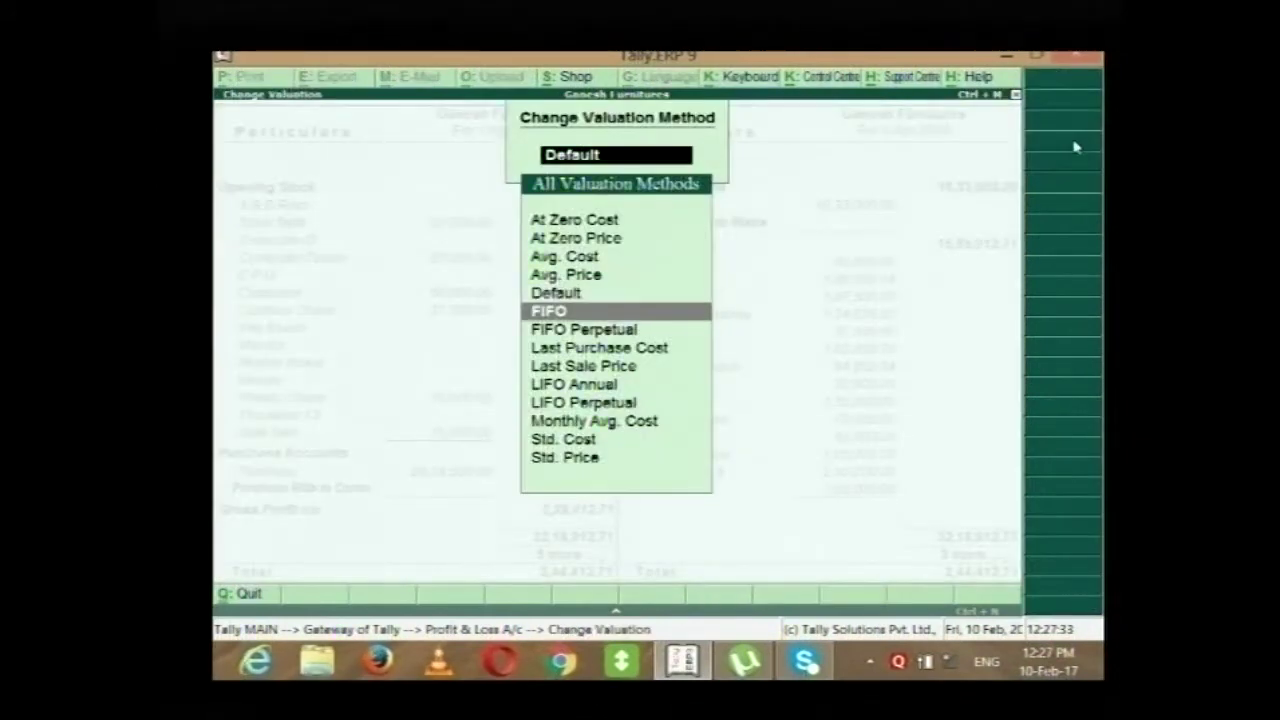
key("Return")
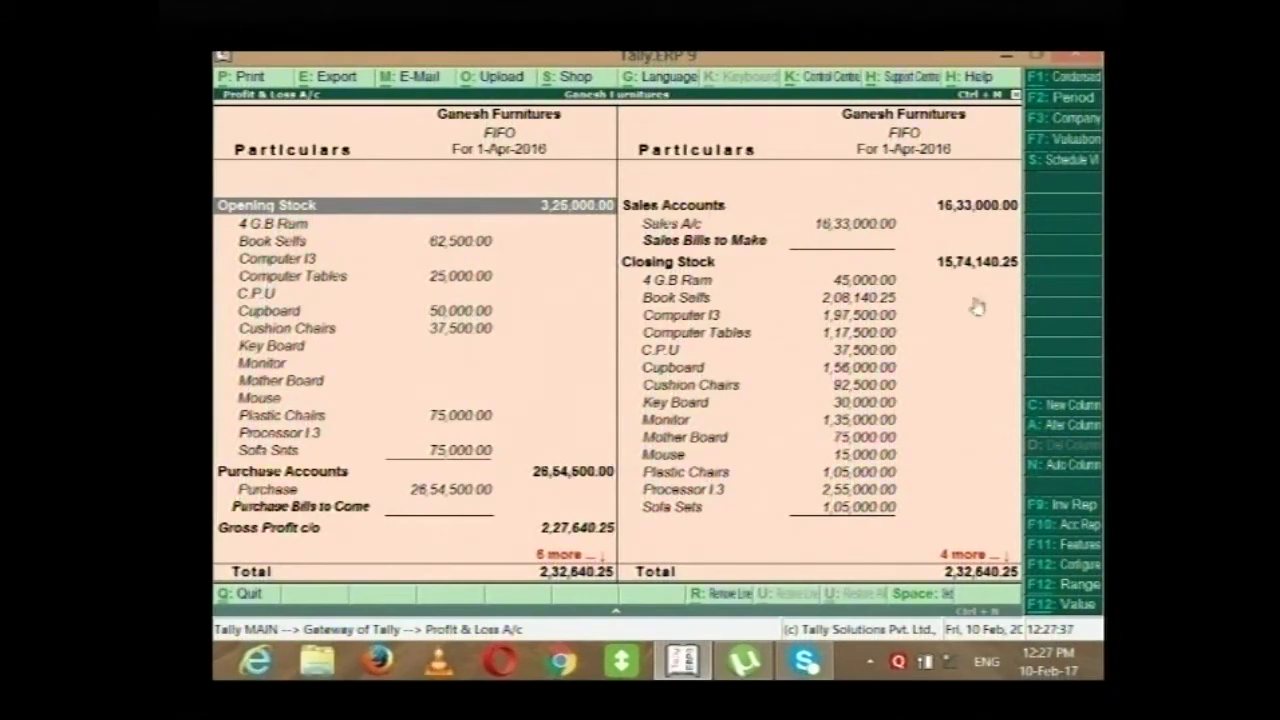
Change the valuation method of the Profit & Loss A/c to LIFO Annual.
left_click(1063, 139)
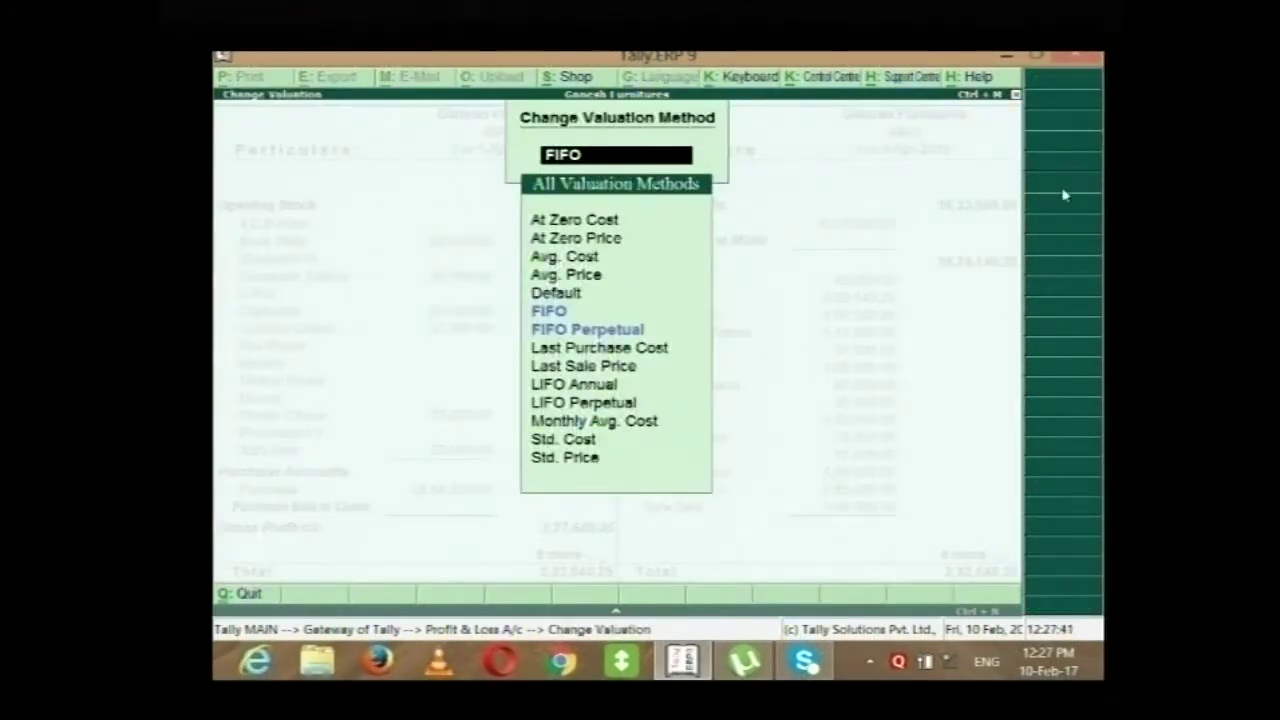
key("Down")
key("Down")
key("Down")
key("Down")
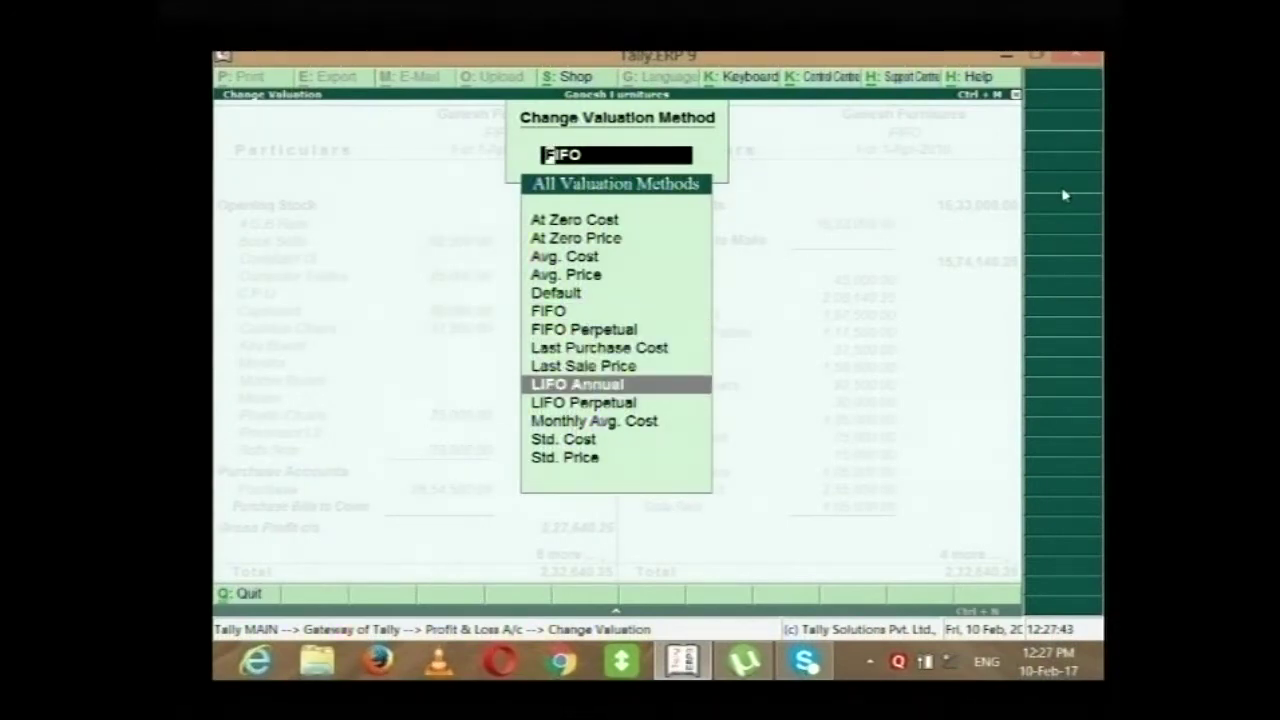
key("Return")
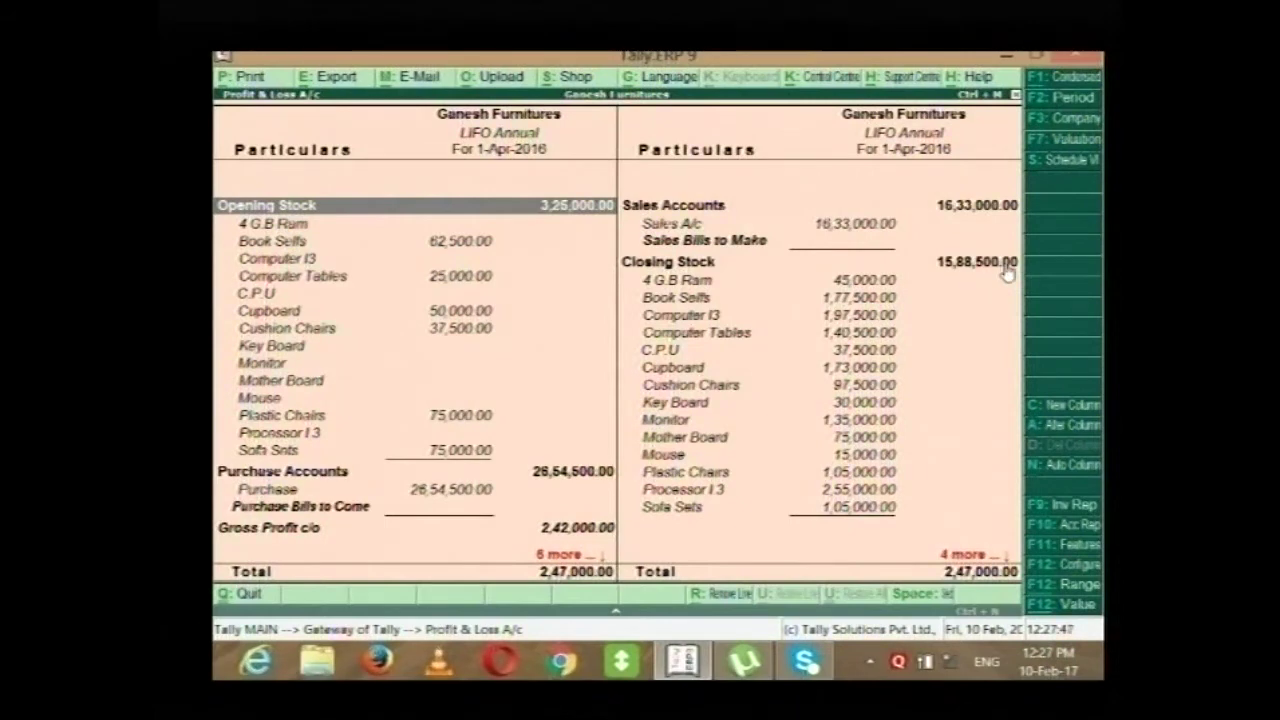
Switch the valuation method of the Profit & Loss A/c to Avg. Price.
left_click(1065, 141)
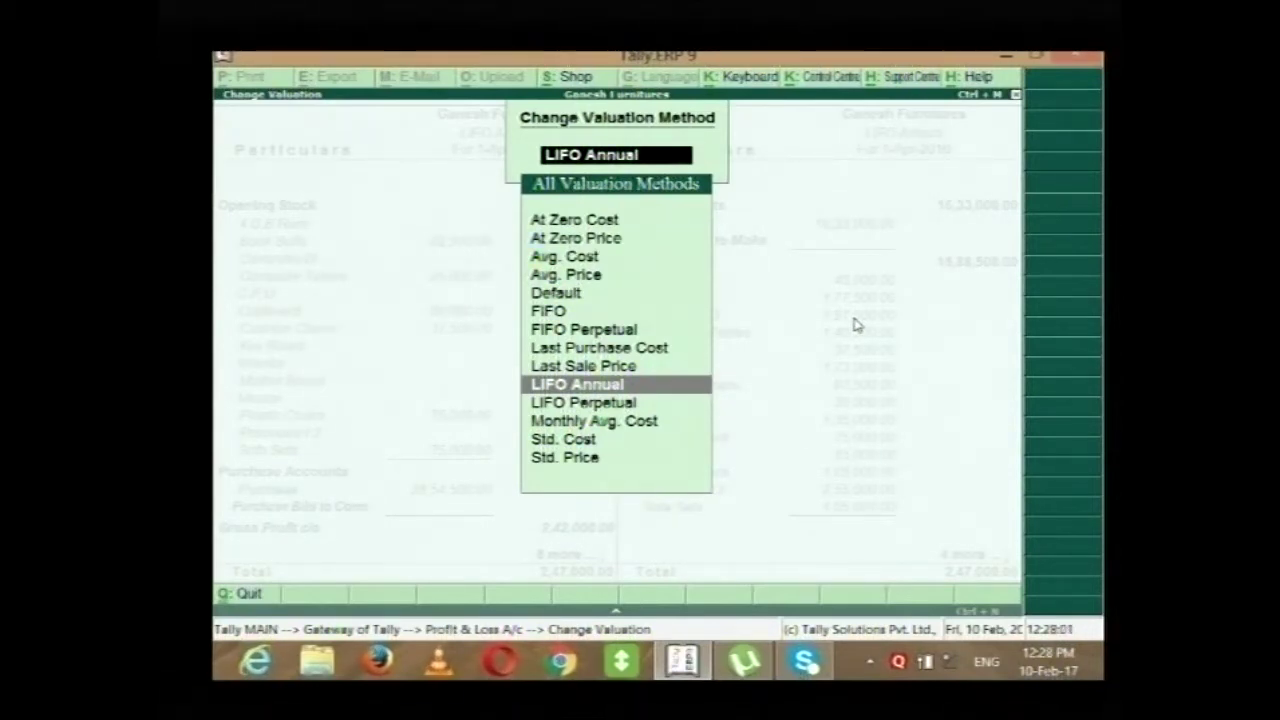
key("Up")
key("Up")
key("Up")
key("Up")
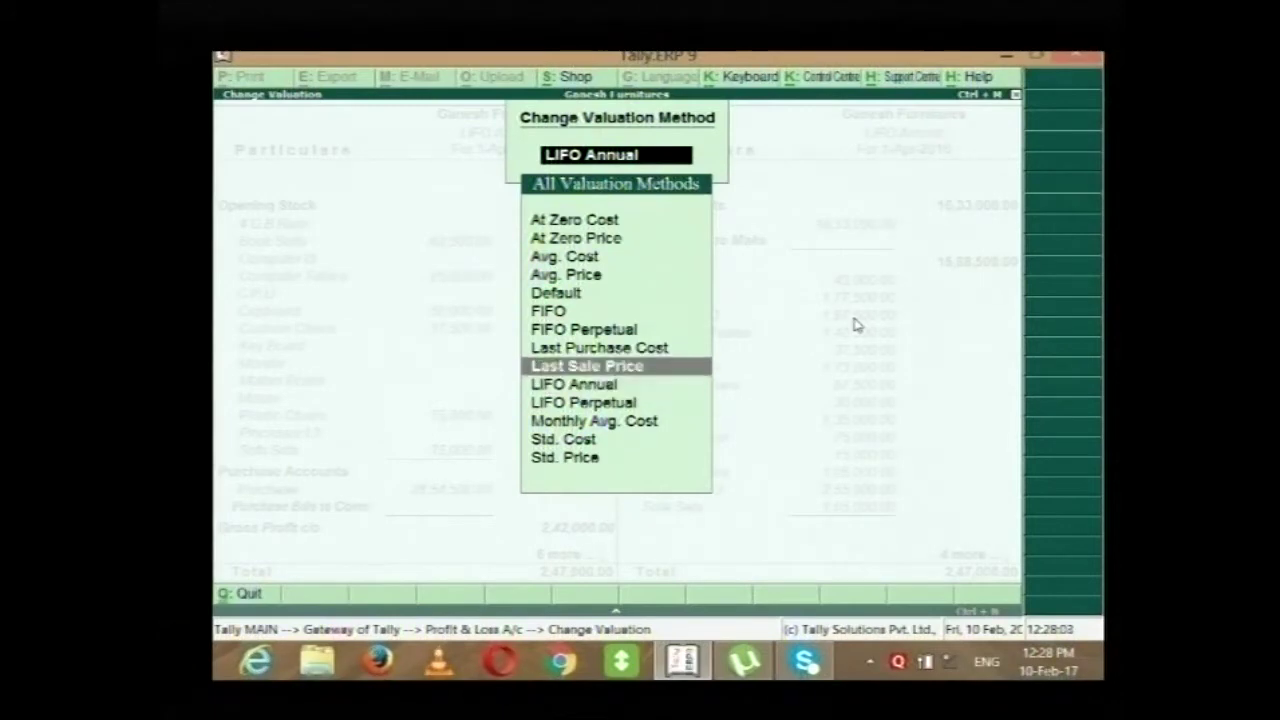
key("Up")
key("Up")
key("Return")
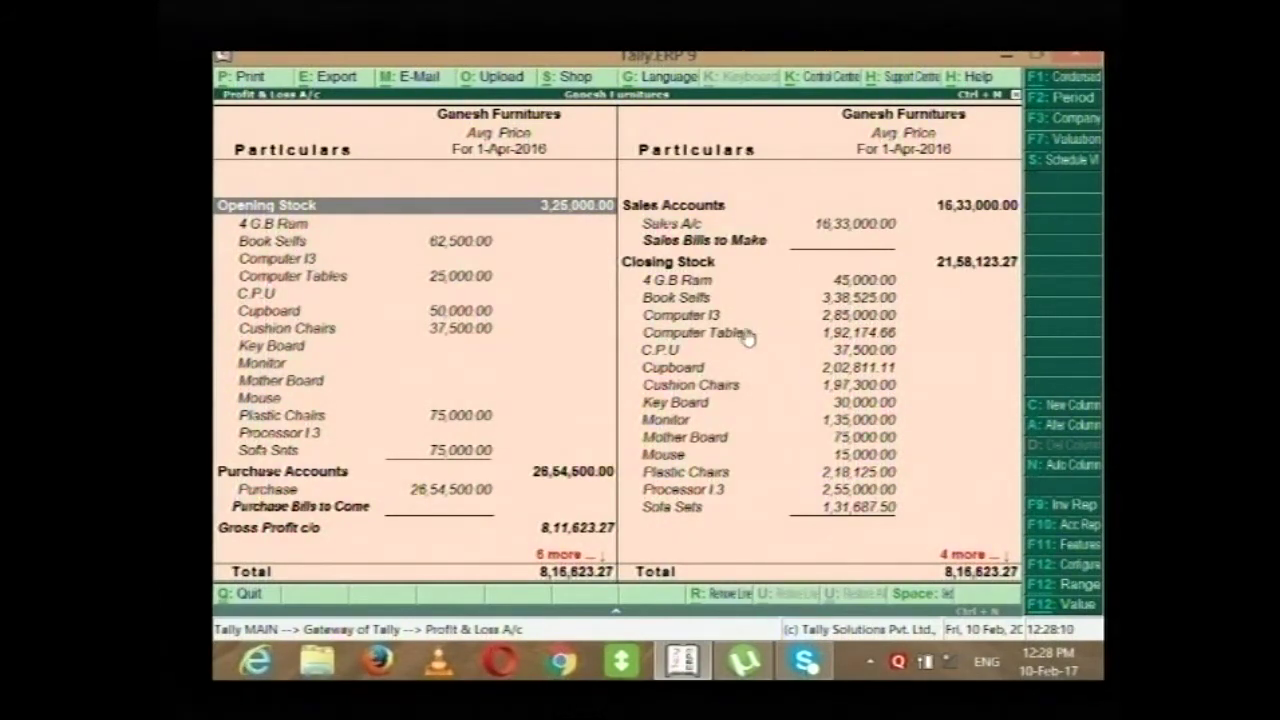
Restore the Profit & Loss A/c to the Default valuation method.
left_click(1075, 148)
key("Down")
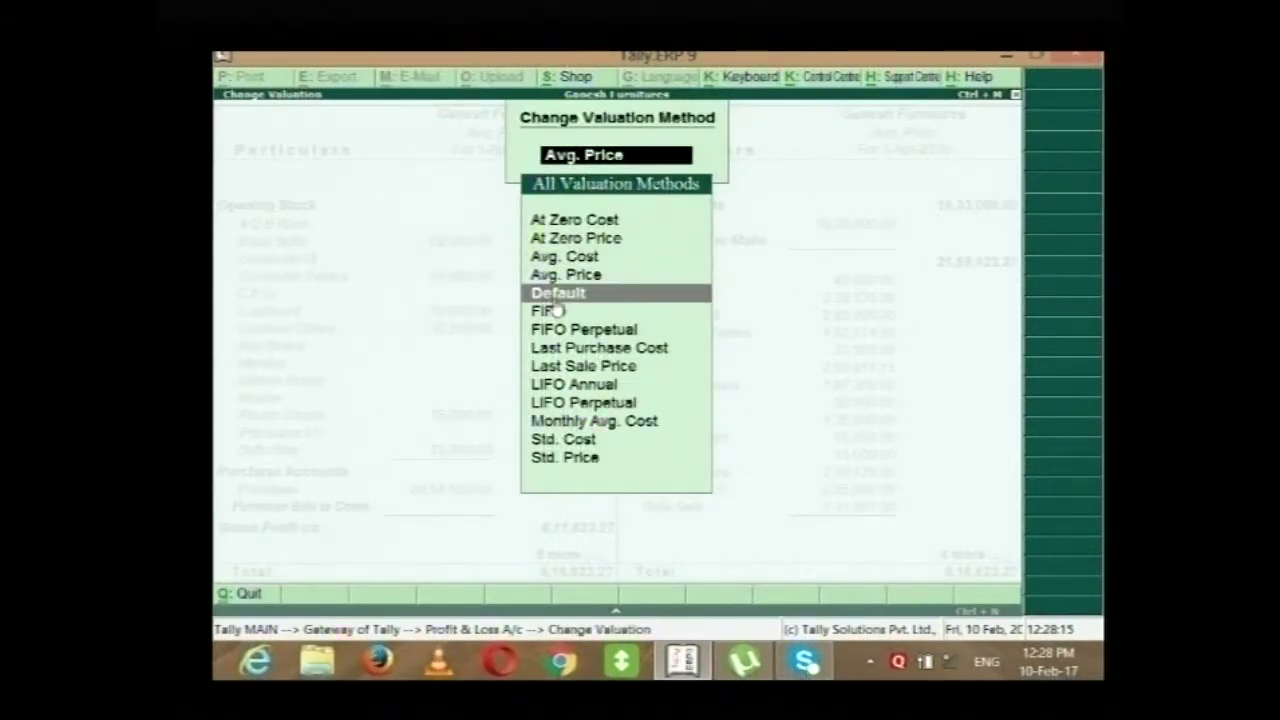
key("Return")
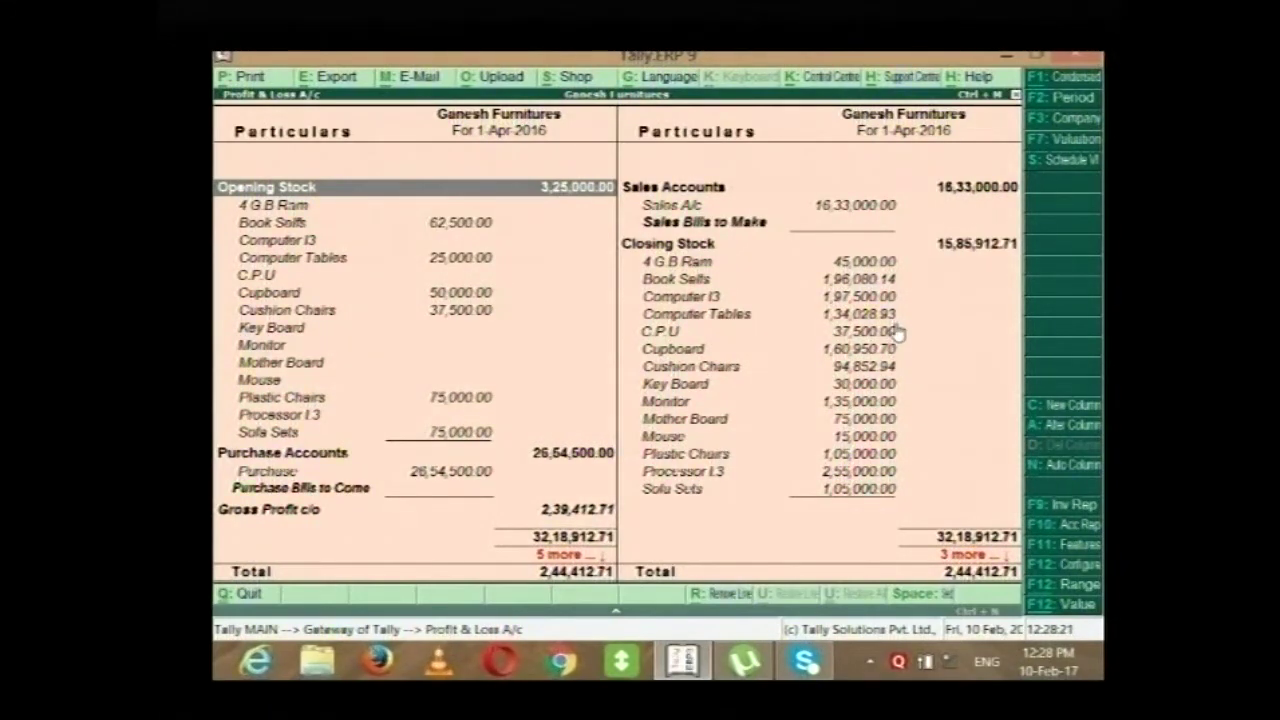
Examine the expense side of the Profit & Loss A/c from Opening Stock down to Nett Profit and return to Opening Stock.
key("Down")
key("Down")
key("Down")
key("Down")
key("Down")
key("Down")
key("Down")
key("Down")
key("Down")
key("Down")
key("Down")
key("Down")
key("Down")
key("Down")
key("Down")
key("Down")
key("Down")
key("Down")
key("Down")
key("Down")
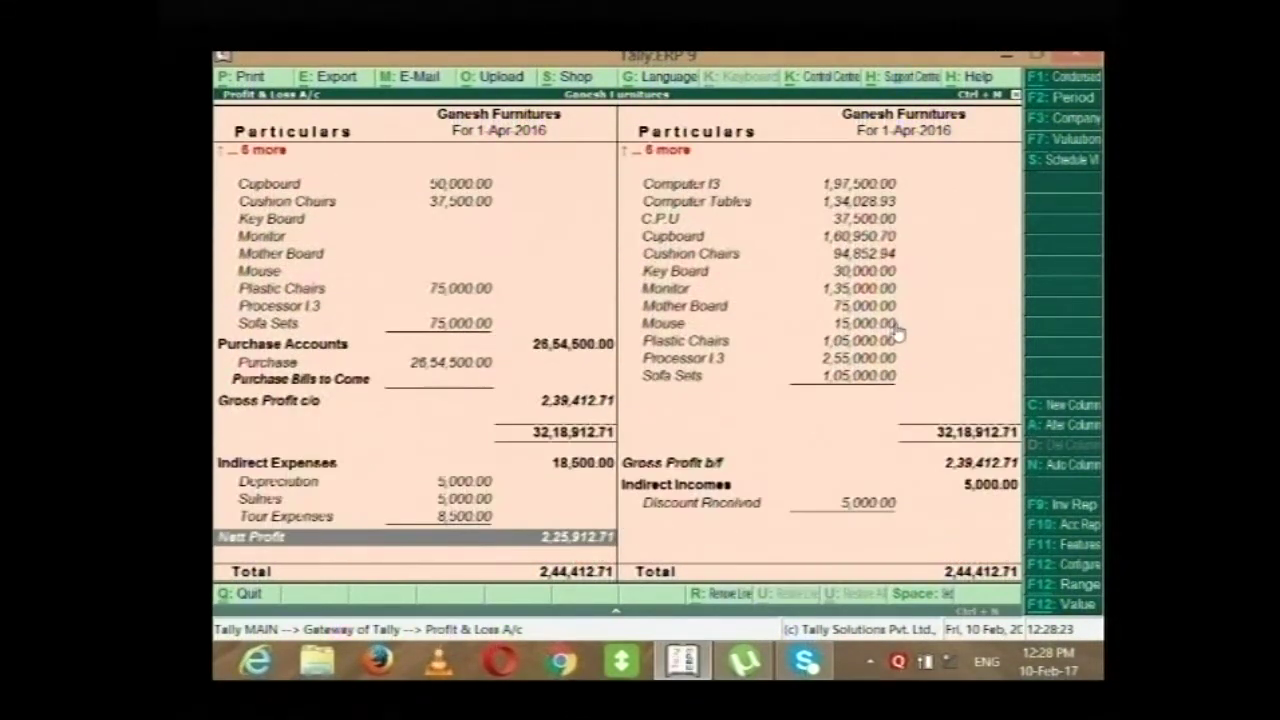
key("Up")
key("Up")
key("Up")
key("Up")
key("Up")
key("Up")
key("Up")
key("Up")
key("Up")
key("Up")
key("Up")
key("Up")
key("Up")
key("Up")
key("Up")
key("Up")
key("Up")
key("Up")
key("Up")
key("Up")
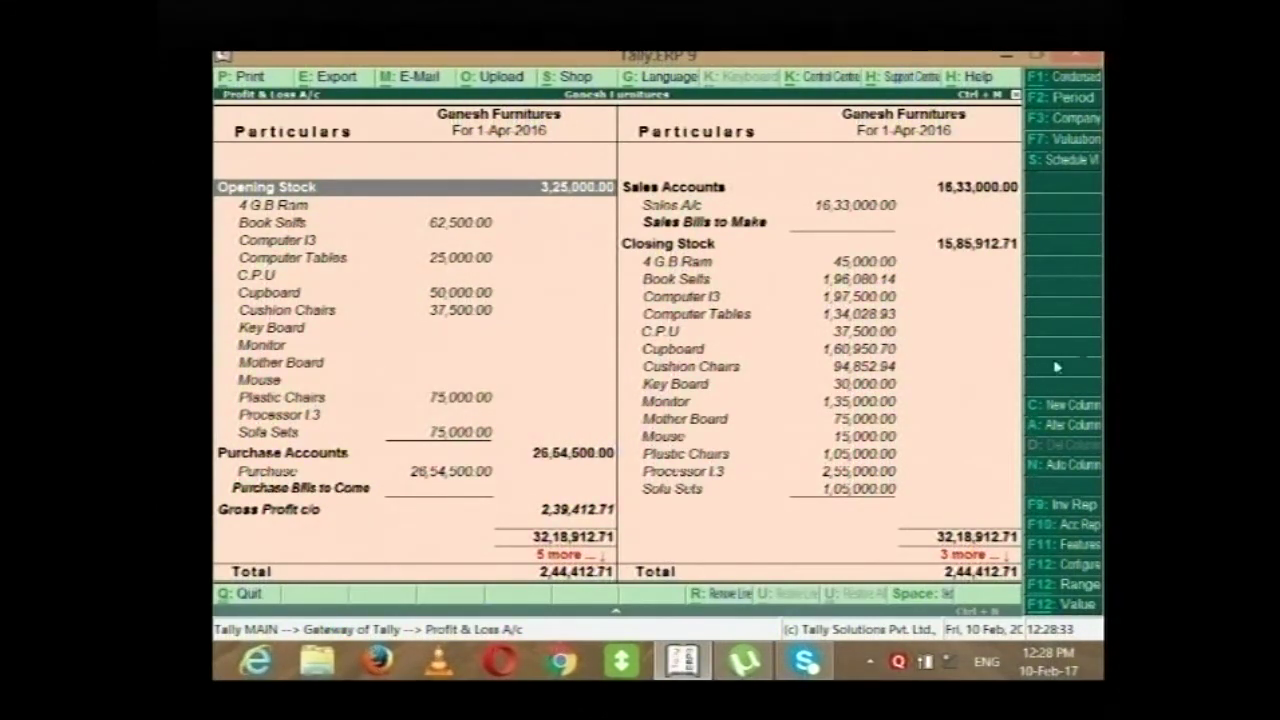
Auto-repeat the columns of the detailed Profit & Loss A/c on a Monthly basis.
left_click(1068, 465)
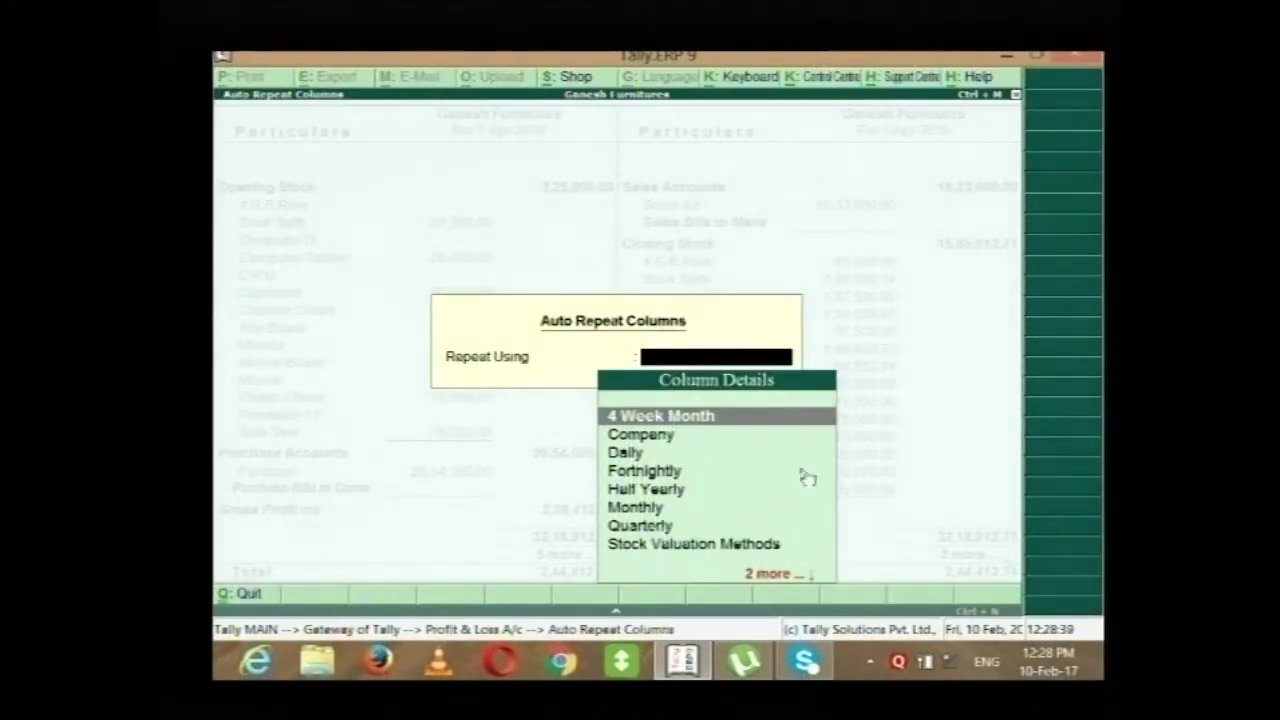
left_click(641, 510)
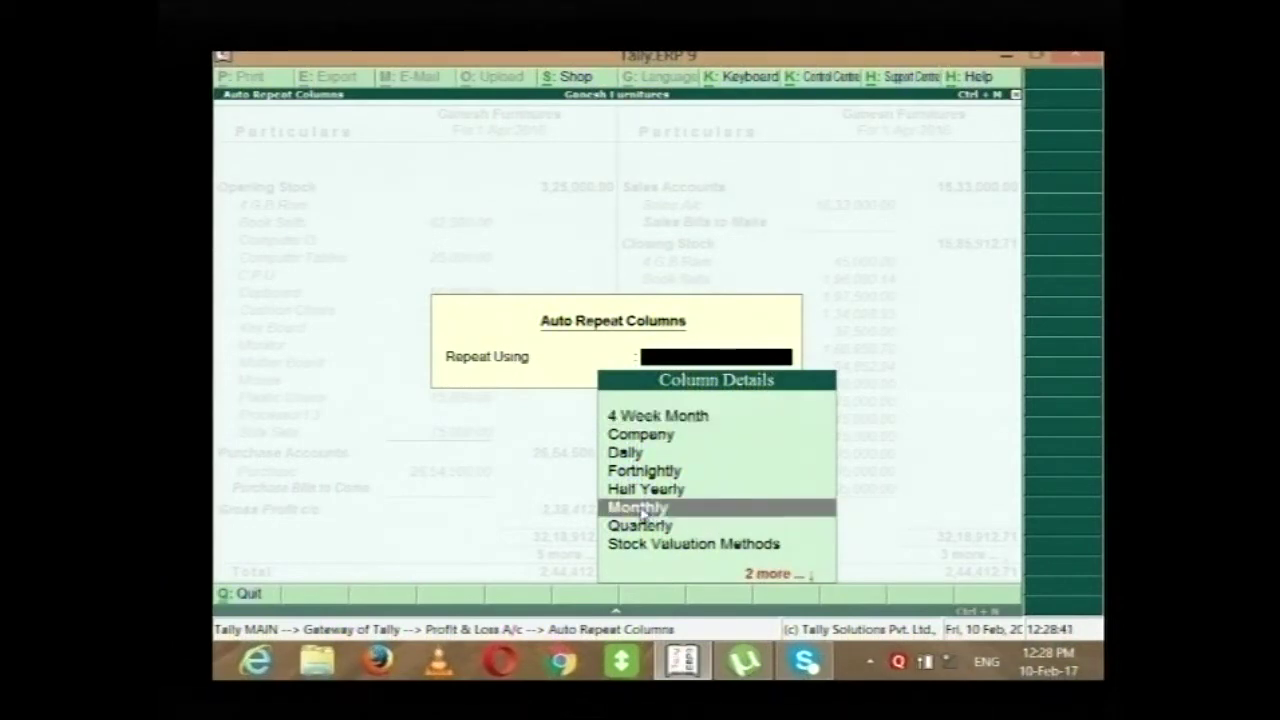
left_click(638, 510)
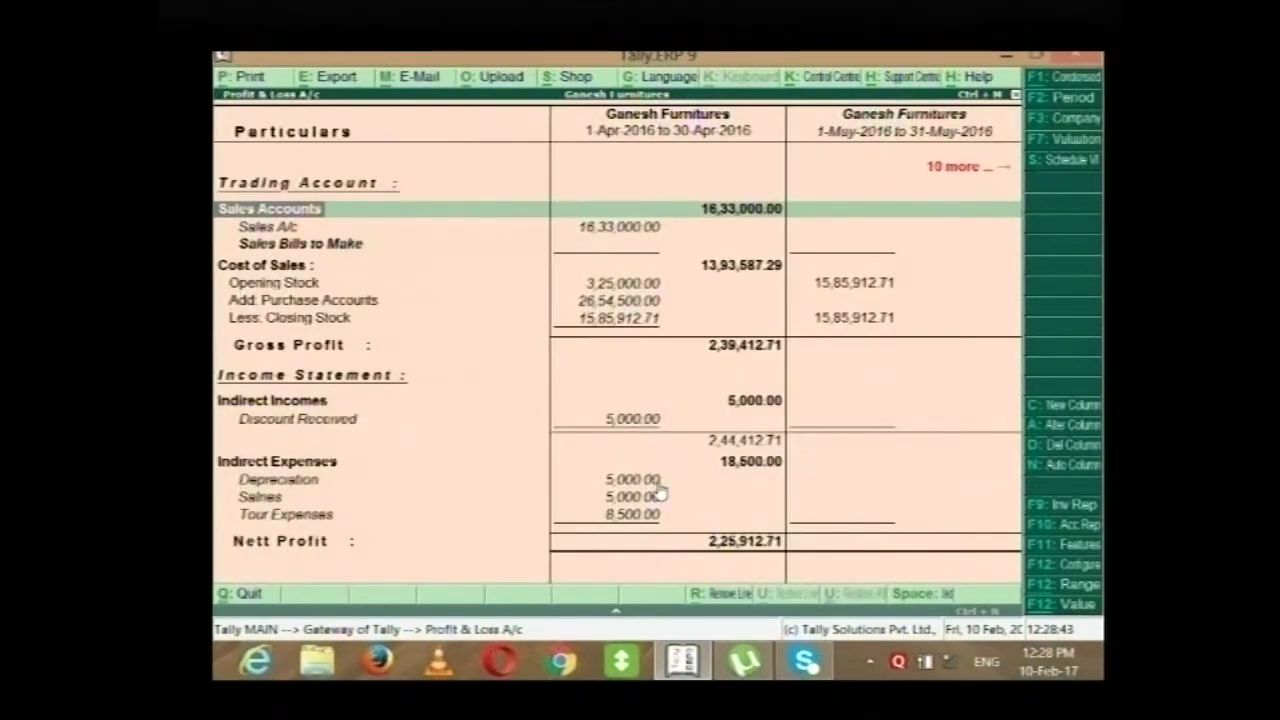
Review the monthly columns from April 2016 through March 2017 and return to the first month.
key("Right")
key("Right")
key("Right")
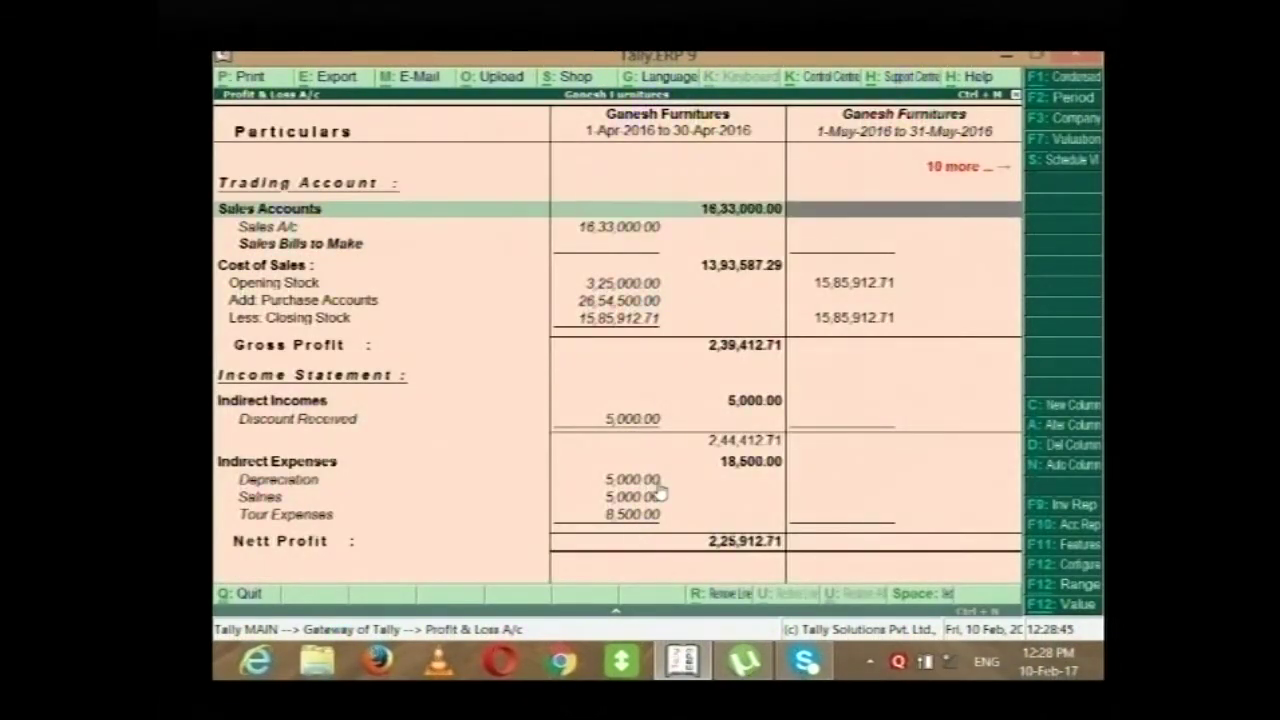
key("Right")
key("Right")
key("Right")
key("Right")
key("Right")
key("Right")
key("Right")
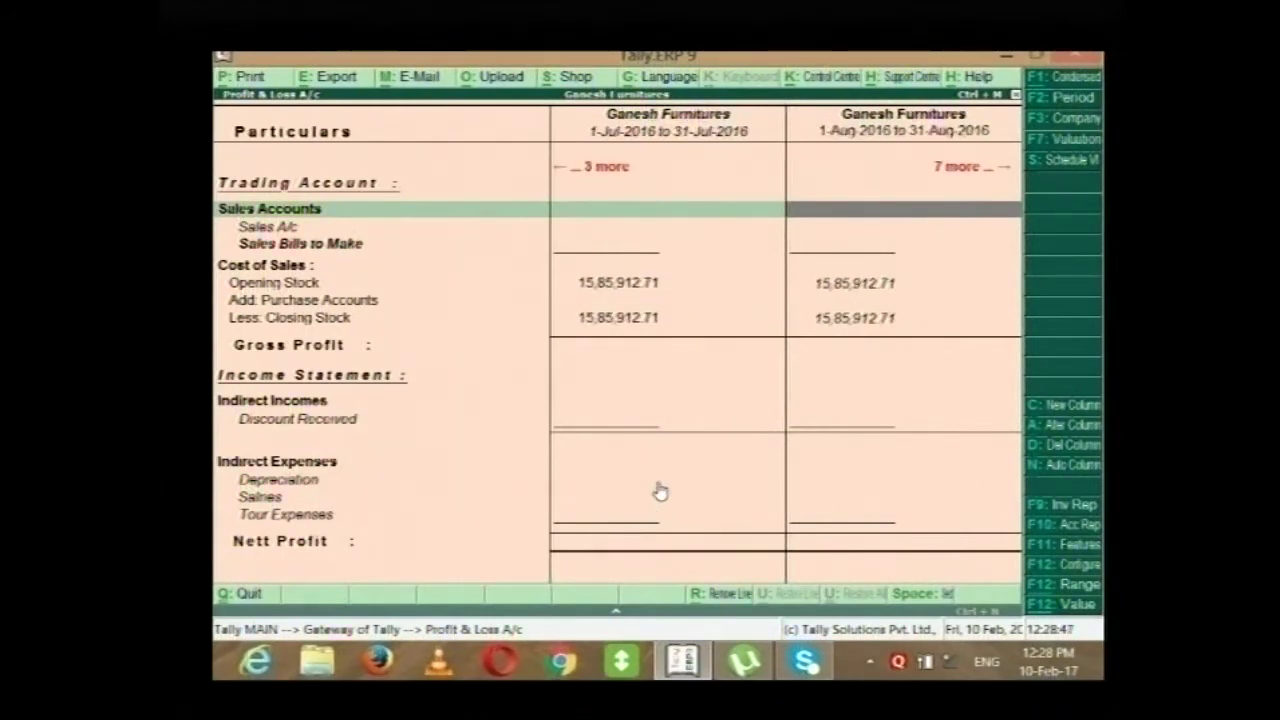
key("Right")
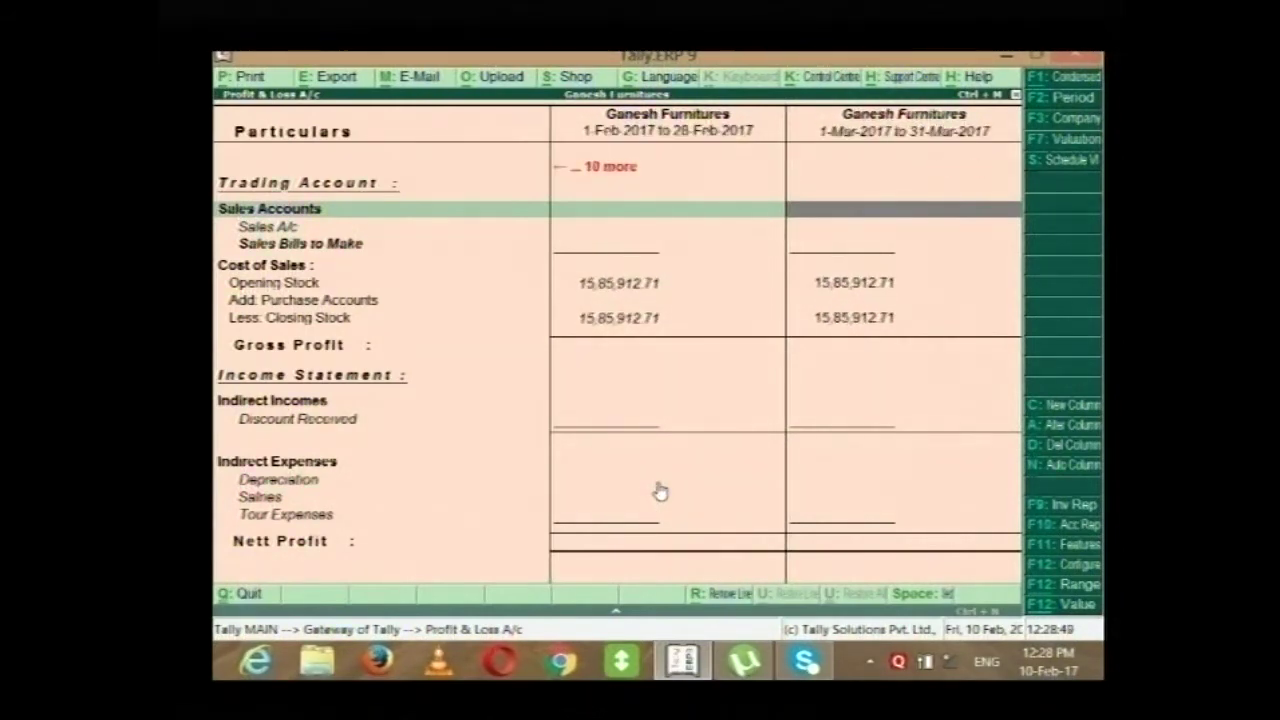
key("Home")
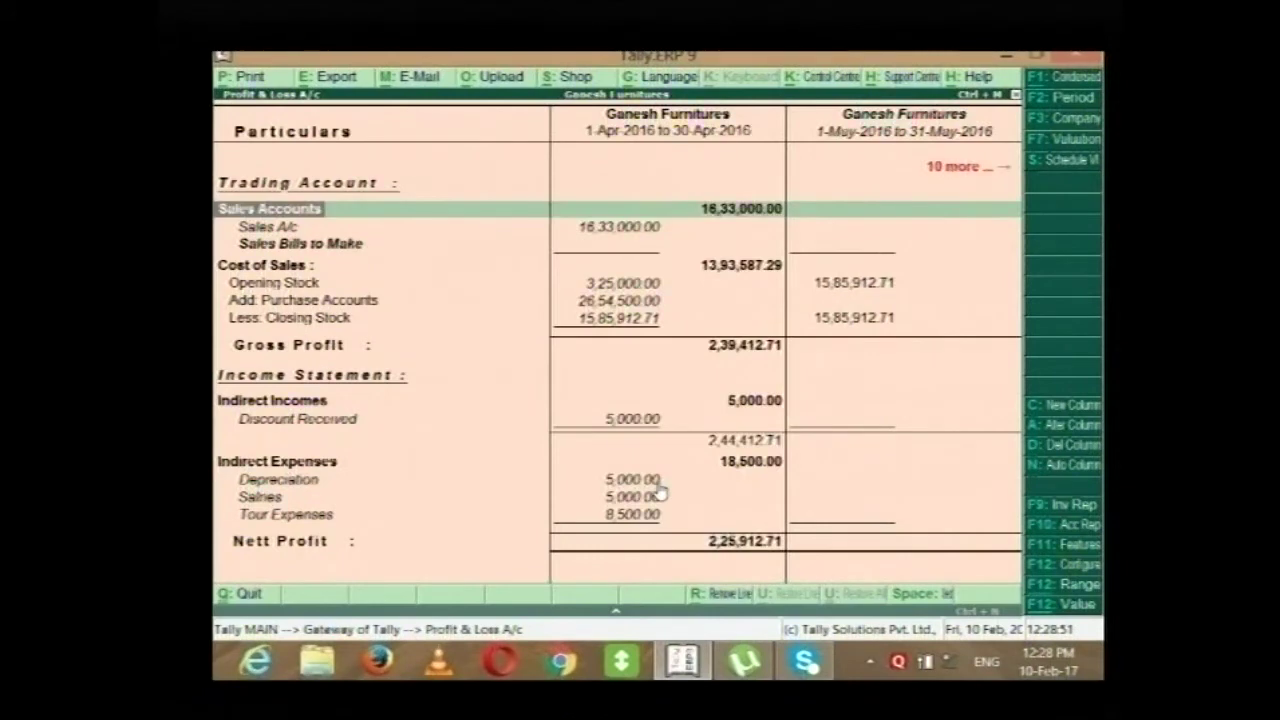
Examine the rows of the monthly report, covering Sales Accounts, Cost of Sales and Closing Stock, and return to Sales Accounts.
key("Down")
key("Down")
key("Down")
key("Down")
key("Down")
key("Down")
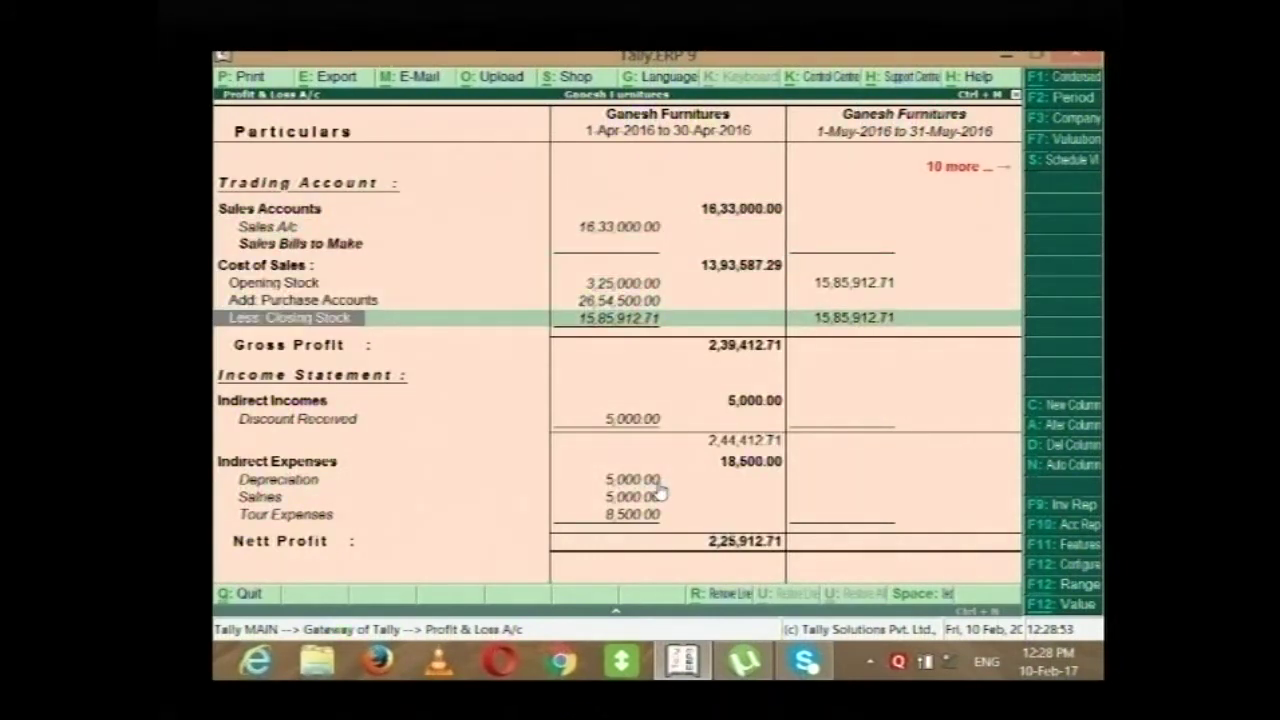
key("End")
key("Up")
key("Home")
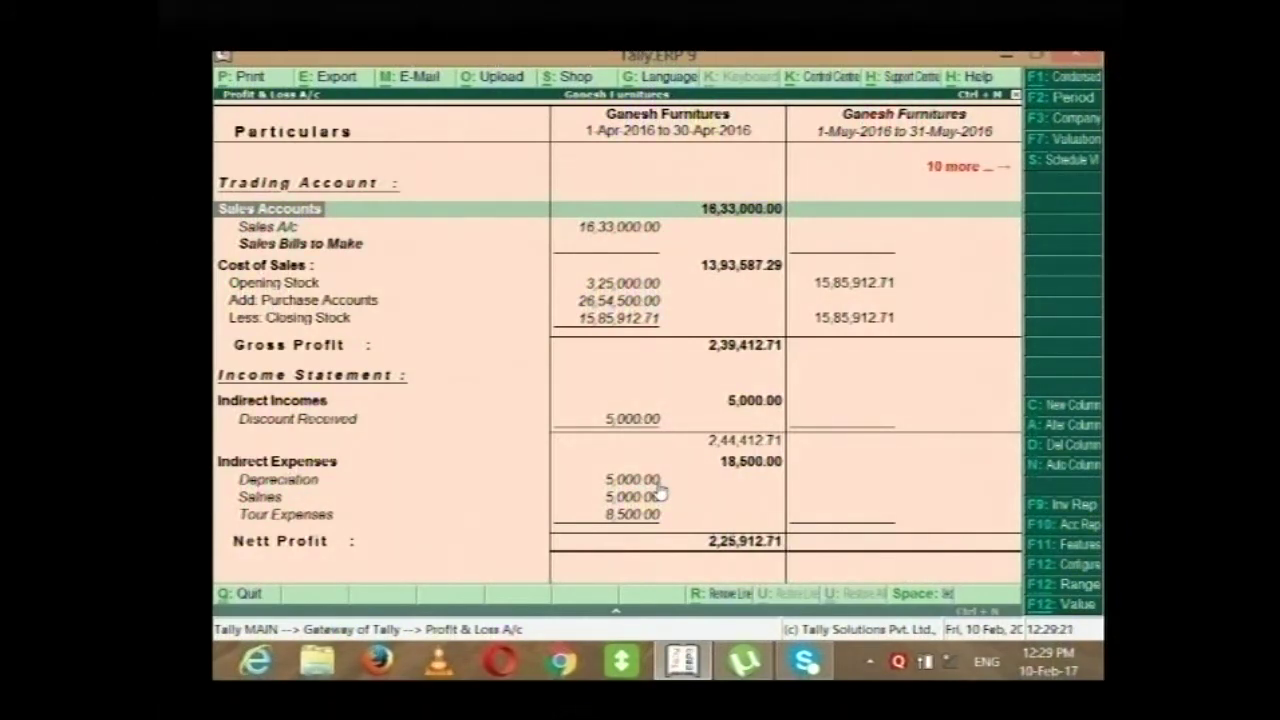
Close and reopen the Profit & Loss A/c, and repeat its columns Monthly.
key("Escape")
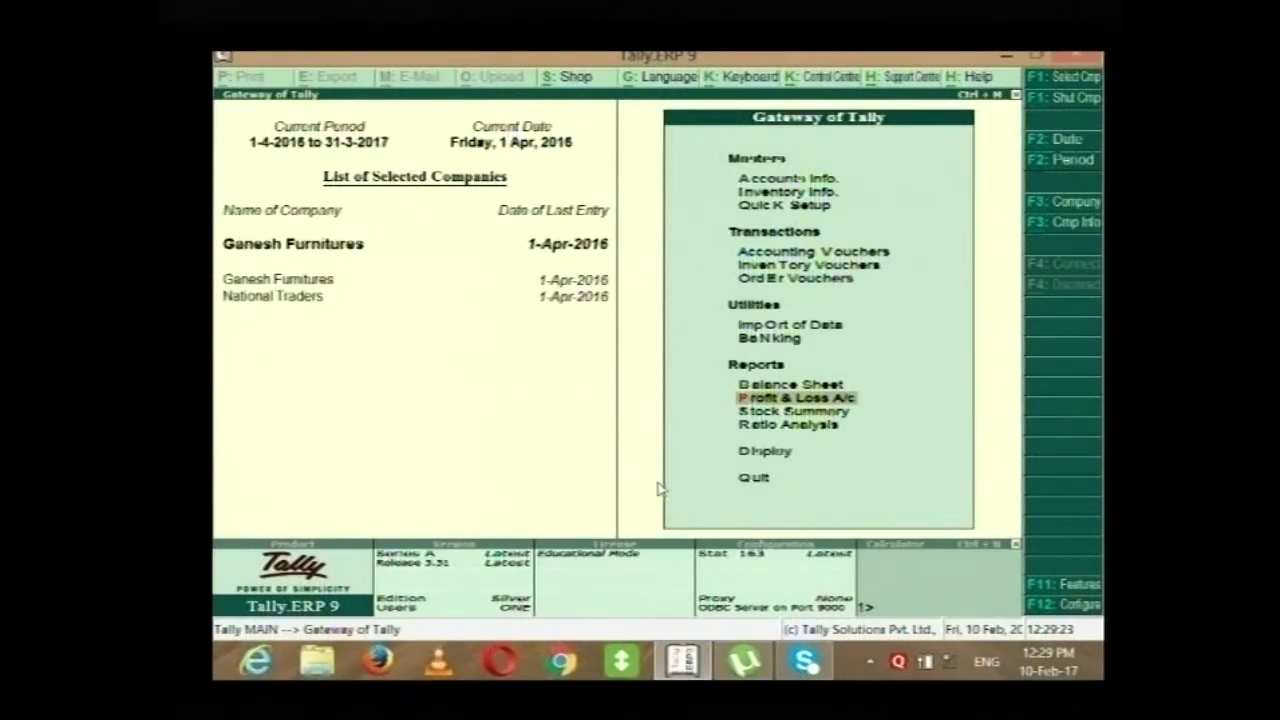
key("Return")
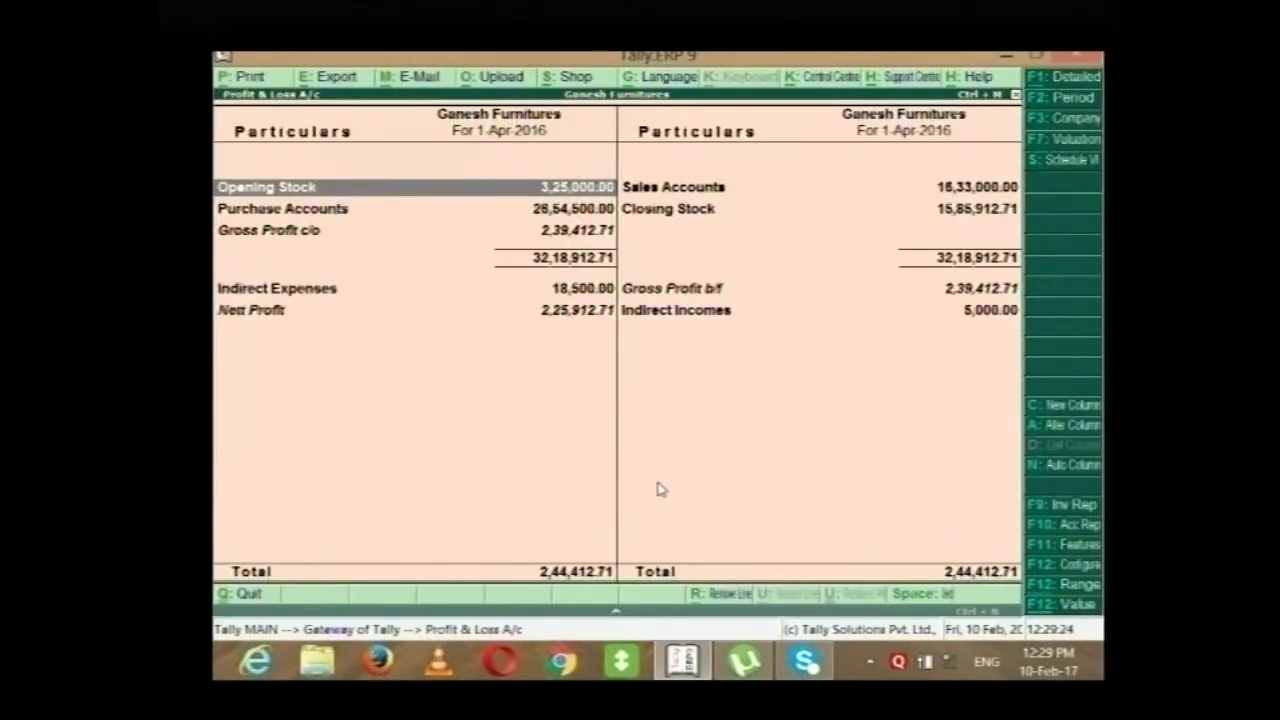
left_click(1063, 467)
key("Down")
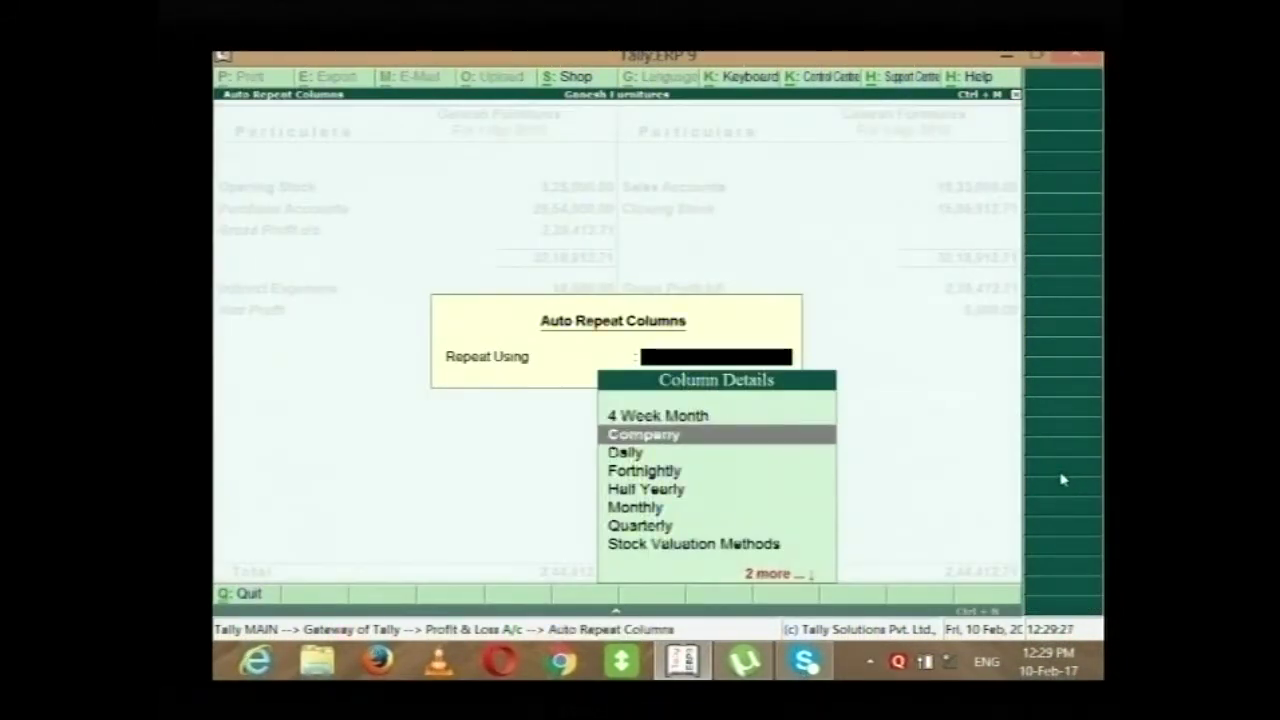
key("Down")
key("Down")
key("Down")
key("Down")
key("Return")
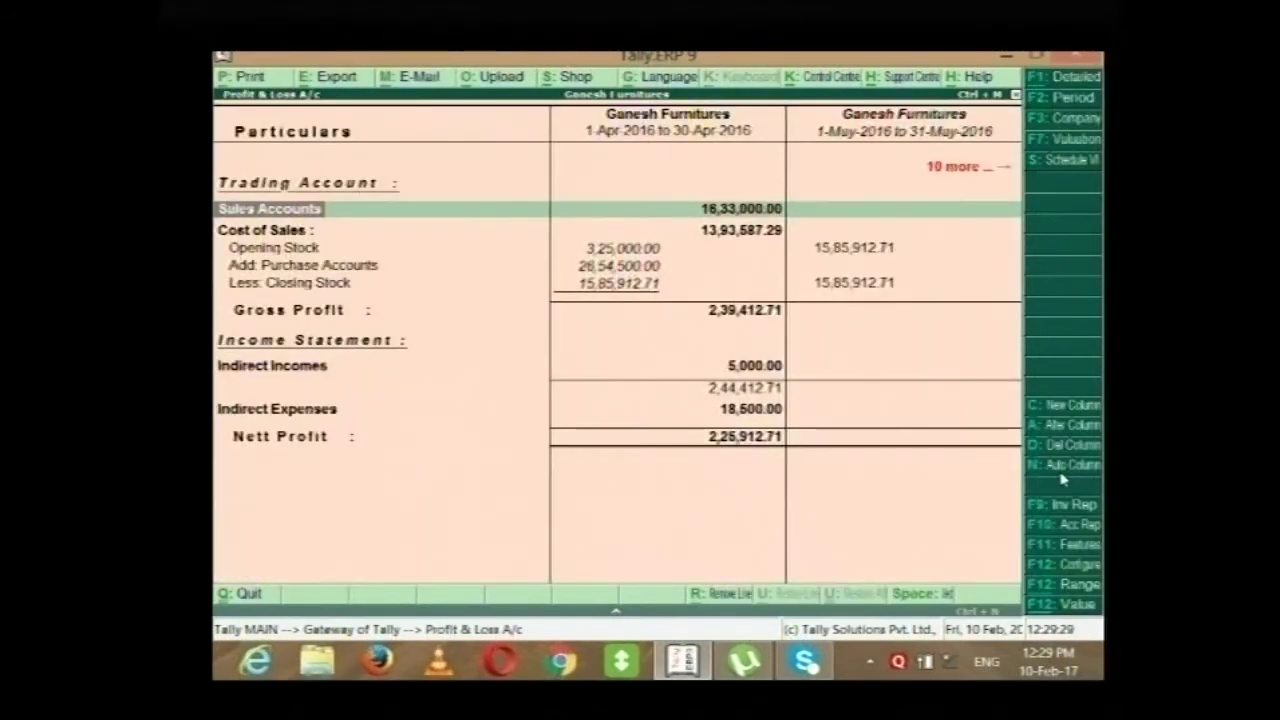
Expand the monthly Profit & Loss A/c to its detailed format and review the columns through March 2017, returning to April 2016.
key("alt+F1")
key("Right")
key("Right")
key("Right")
key("Right")
key("Right")
key("Right")
key("Right")
key("Right")
key("Right")
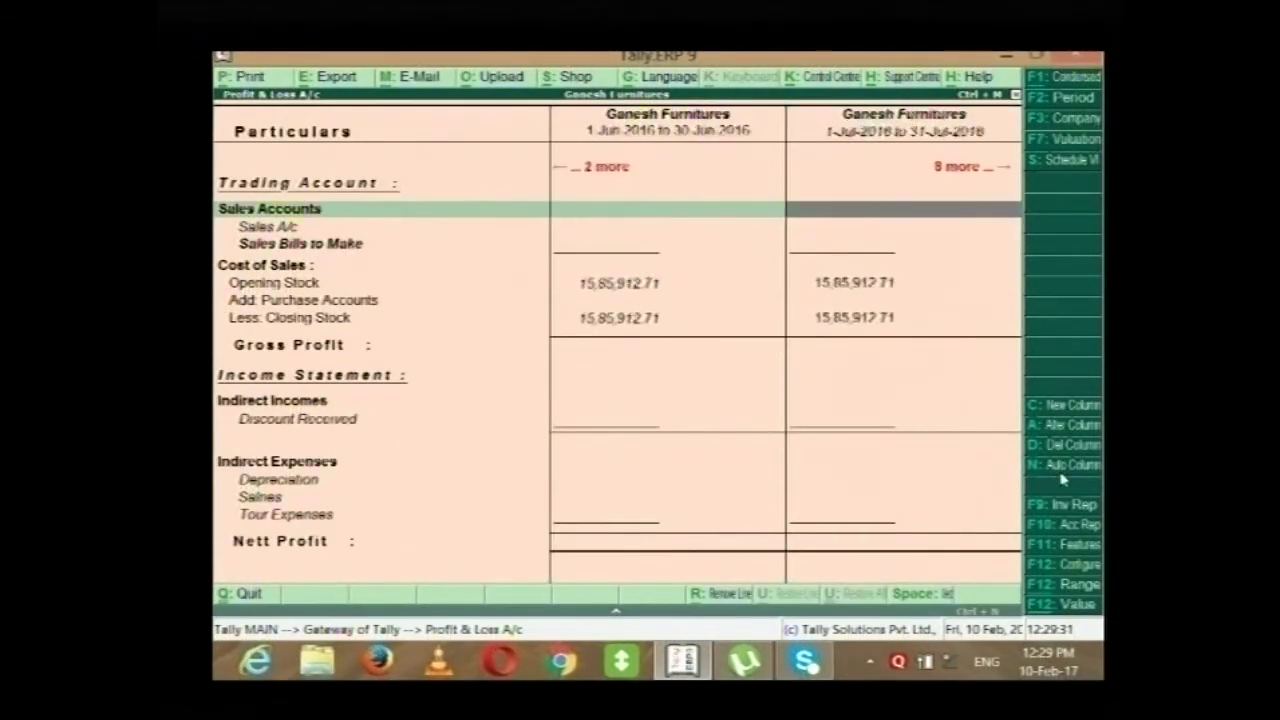
key("Right")
key("Right")
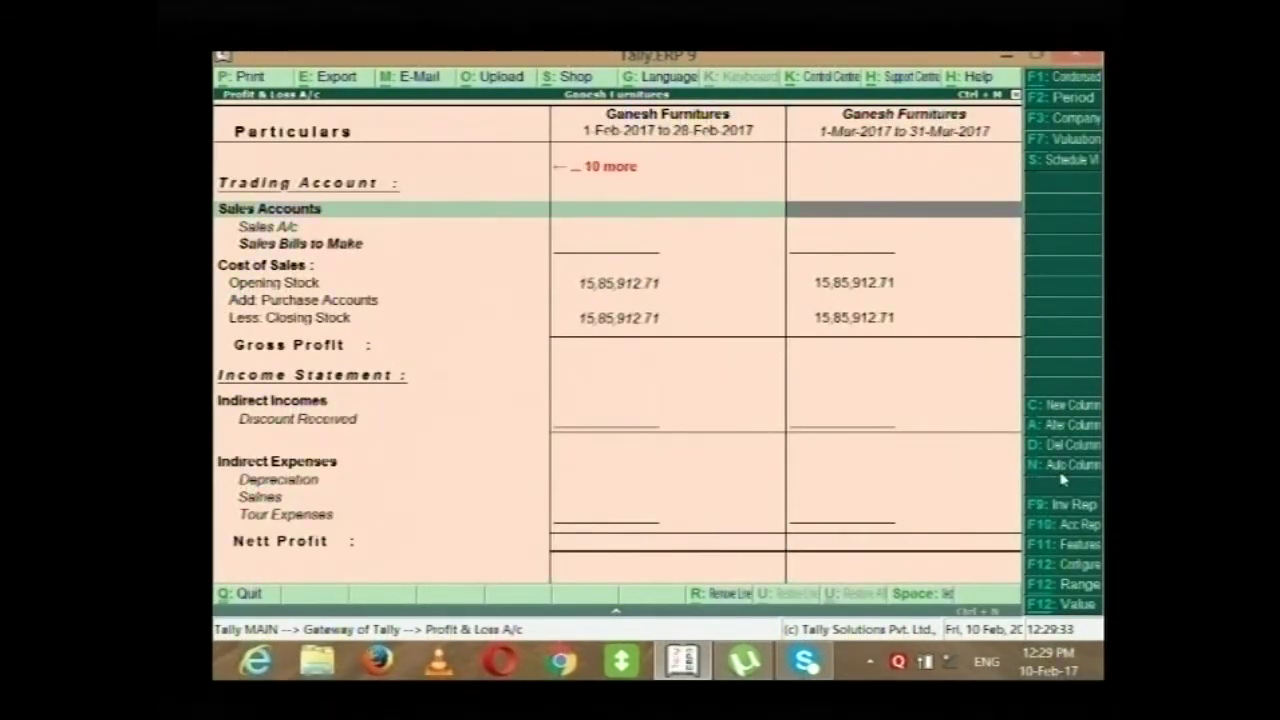
key("Home")
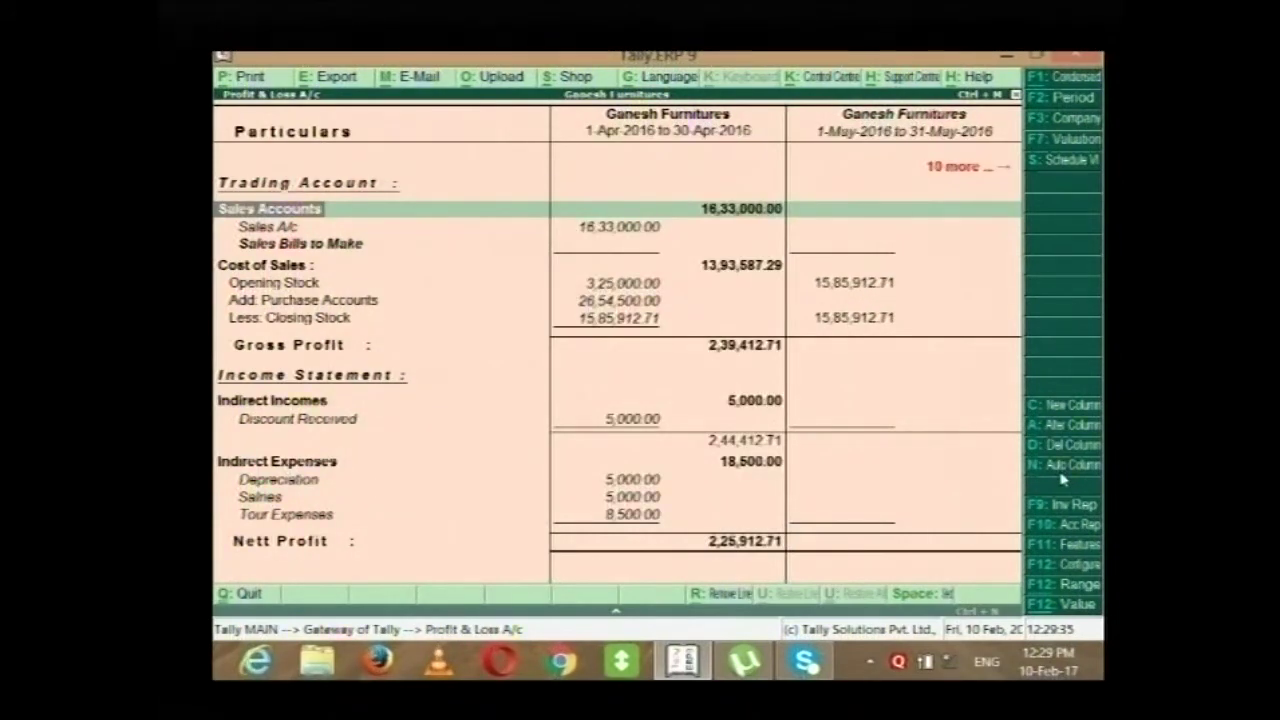
Repeat the Profit & Loss A/c columns automatically using the Quarterly option.
left_click(1074, 474)
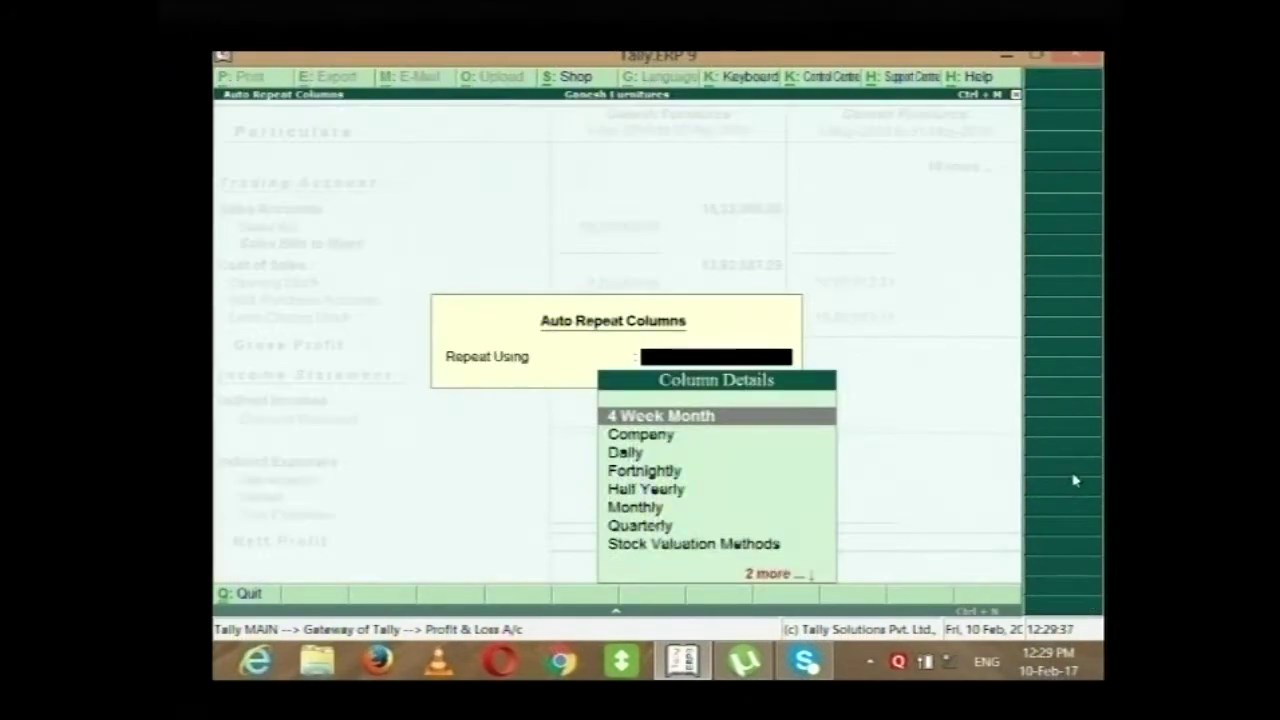
key("Down")
key("Down")
key("Down")
key("Down")
key("Down")
key("Down")
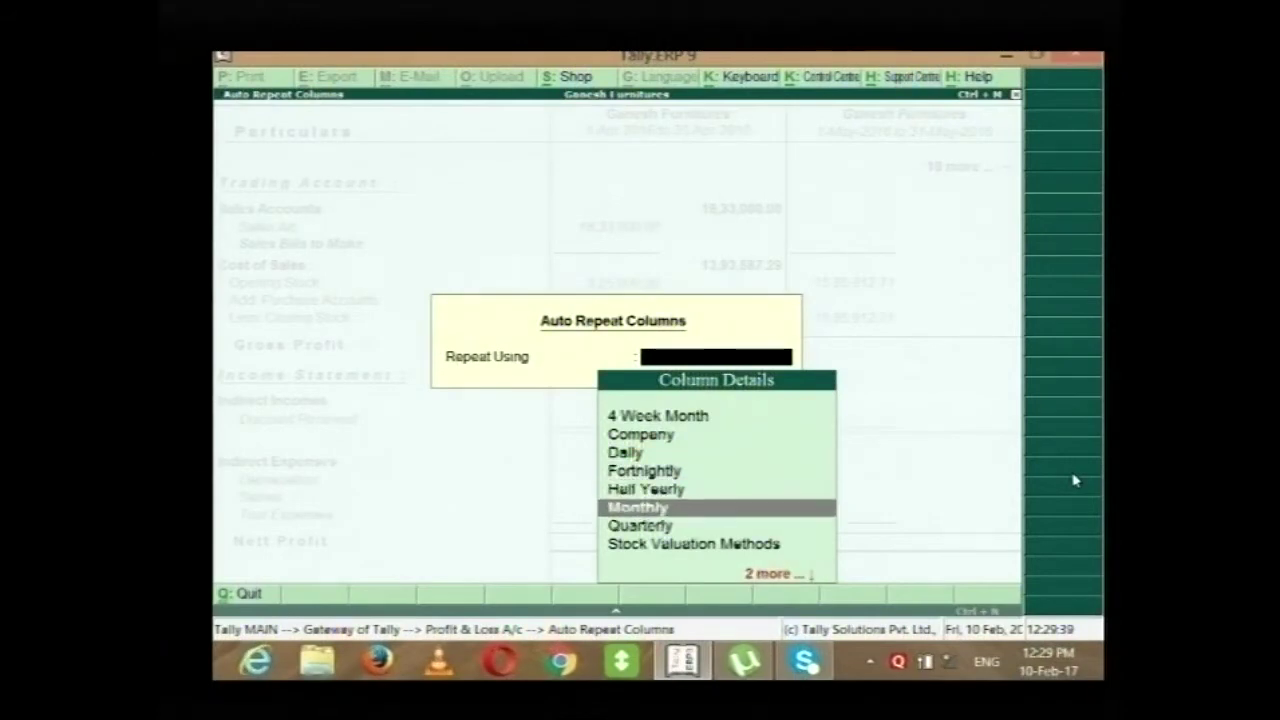
key("Return")
Review the quarterly columns of the Profit & Loss A/c from April–June 2016 through January–March 2017, moving back and forth between them.
key("Right")
key("Right")
key("Right")
key("Right")
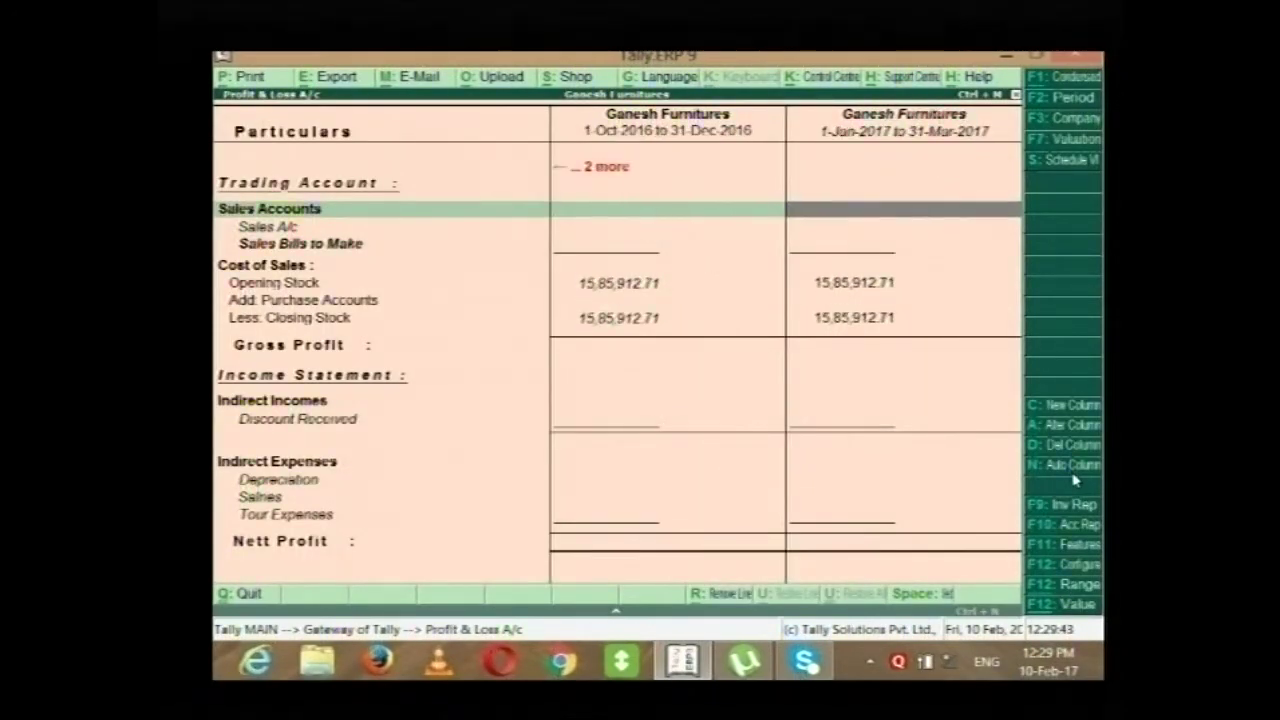
key("Left")
key("Right")
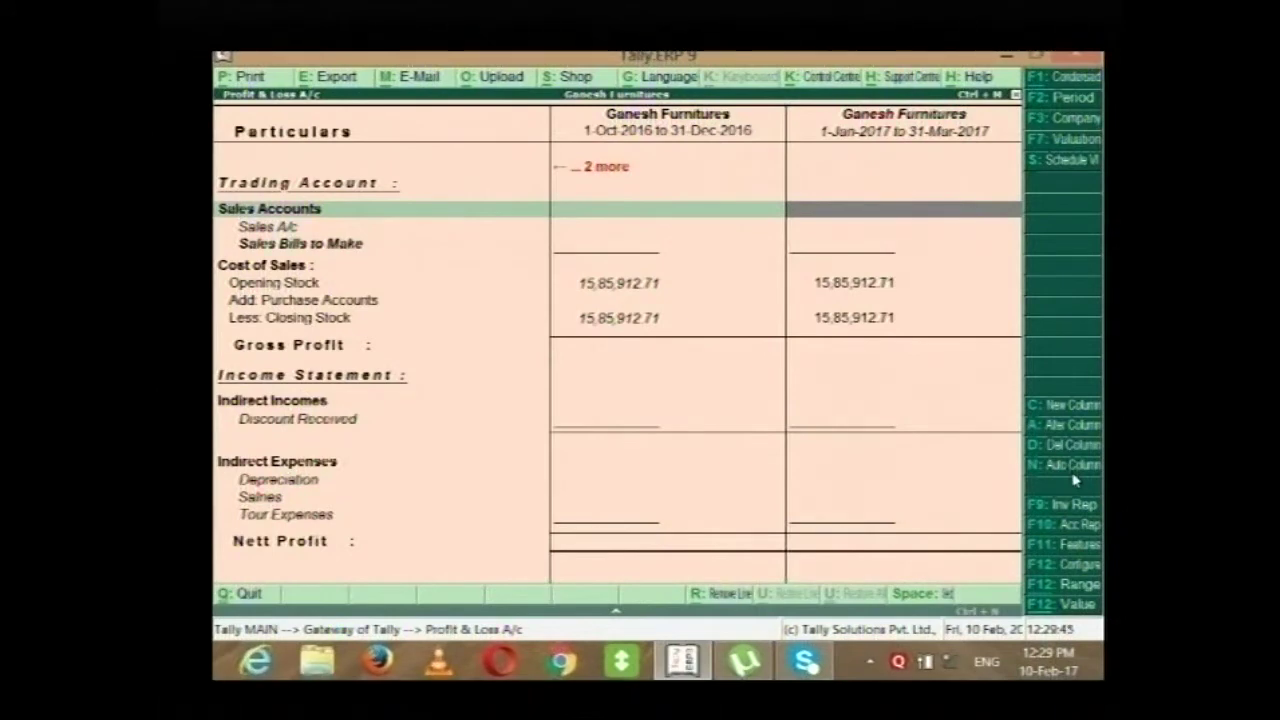
key("Left")
key("Left")
key("Left")
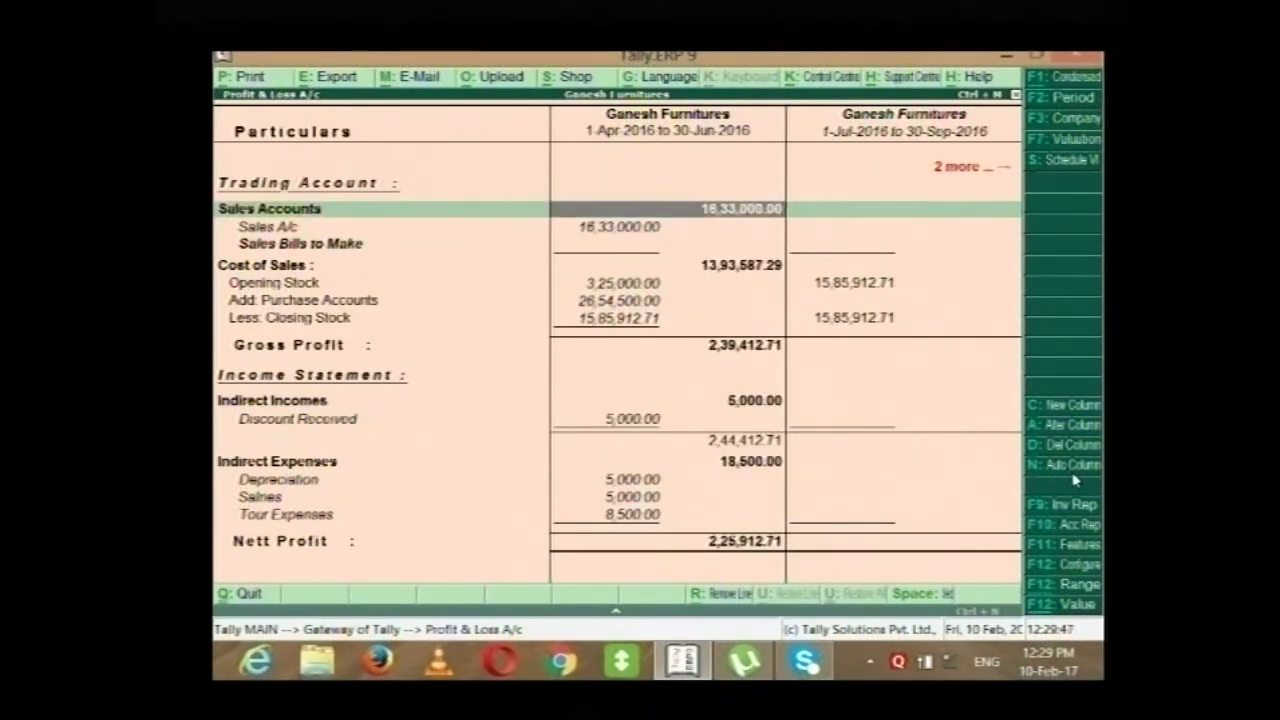
key("Right")
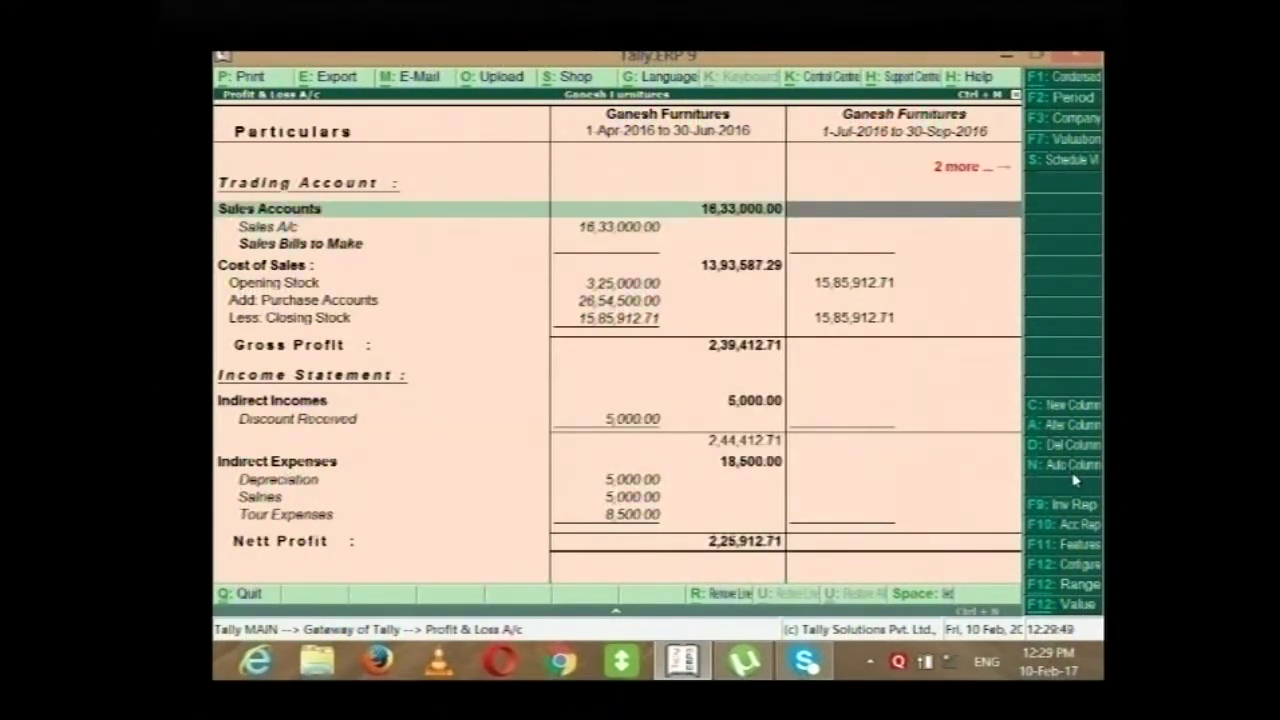
key("Right")
key("Right")
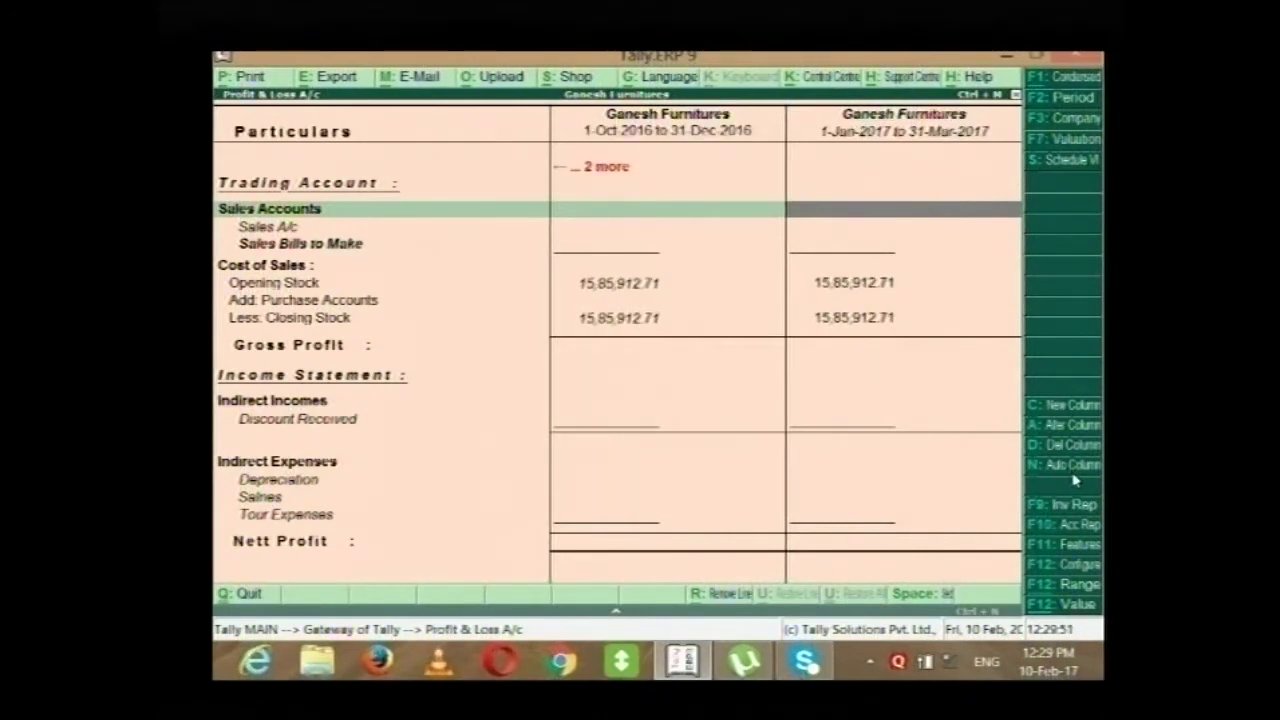
key("Left")
key("Left")
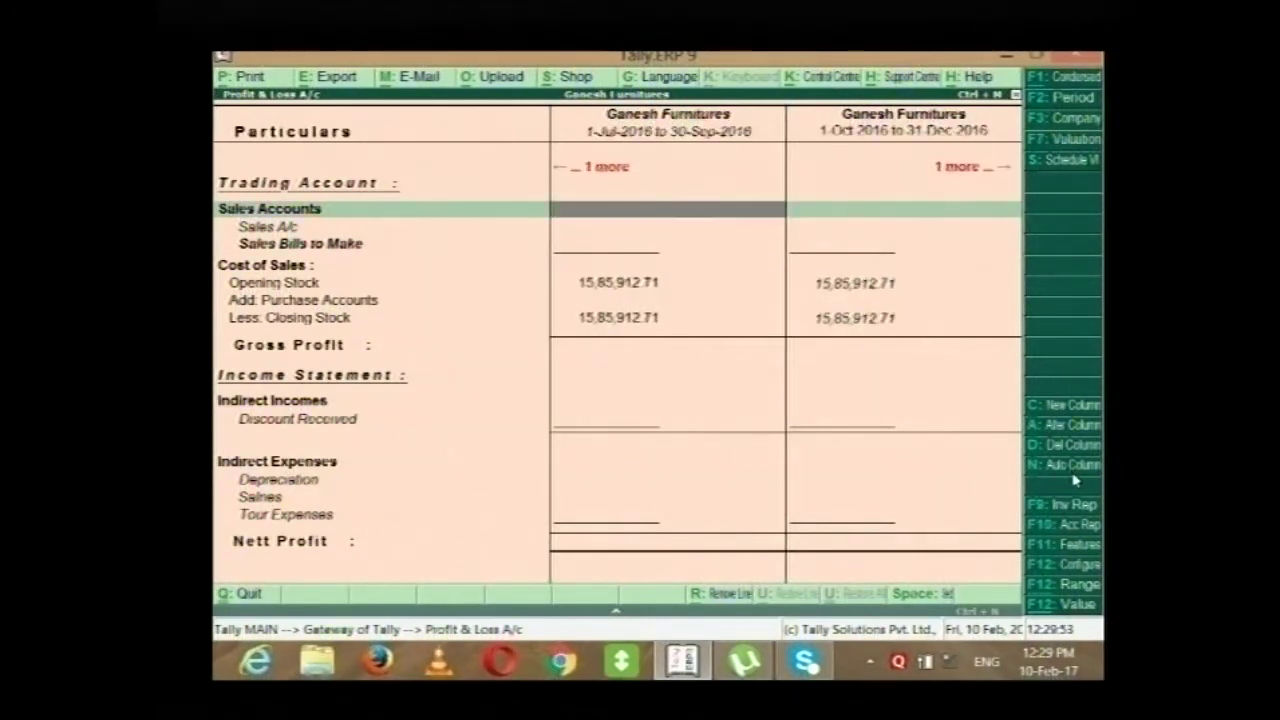
key("Left")
key("Left")
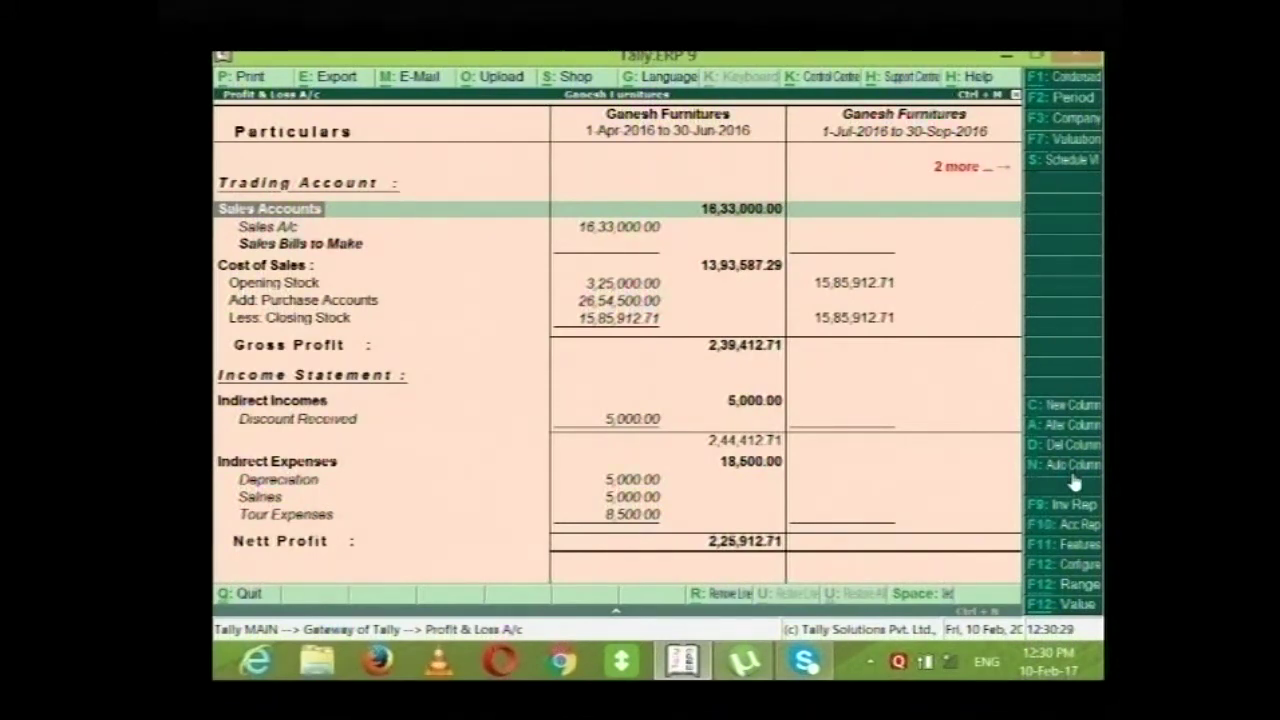
left_click(1063, 466)
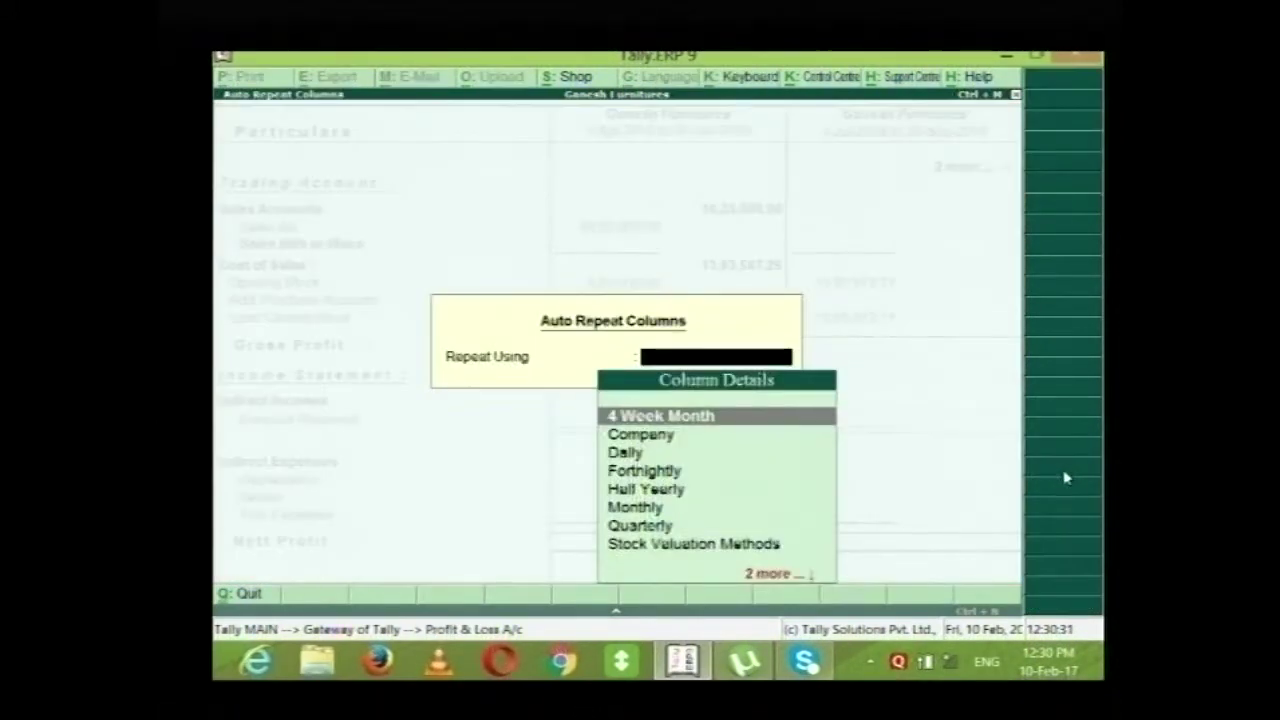
key("Escape")
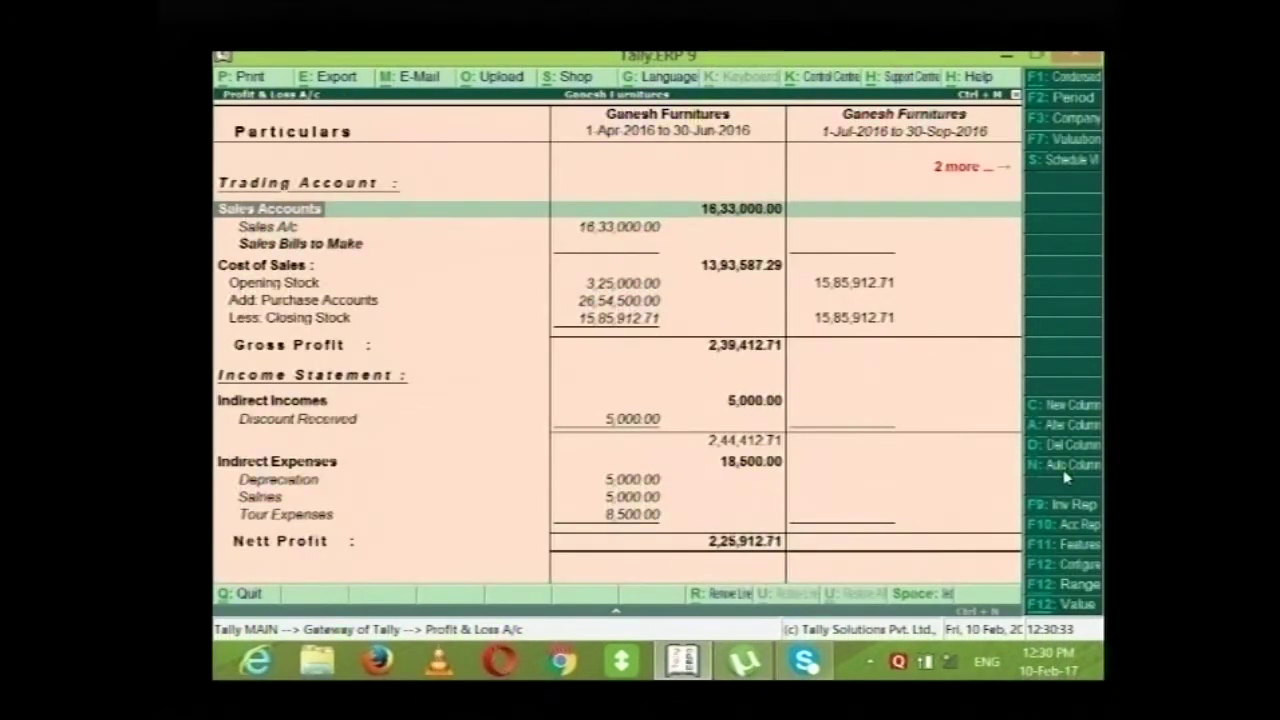
Add a new Profit & Loss column for National Traders covering 1-4-2016 to 31-3-17 with Default stock valuation.
left_click(1064, 416)
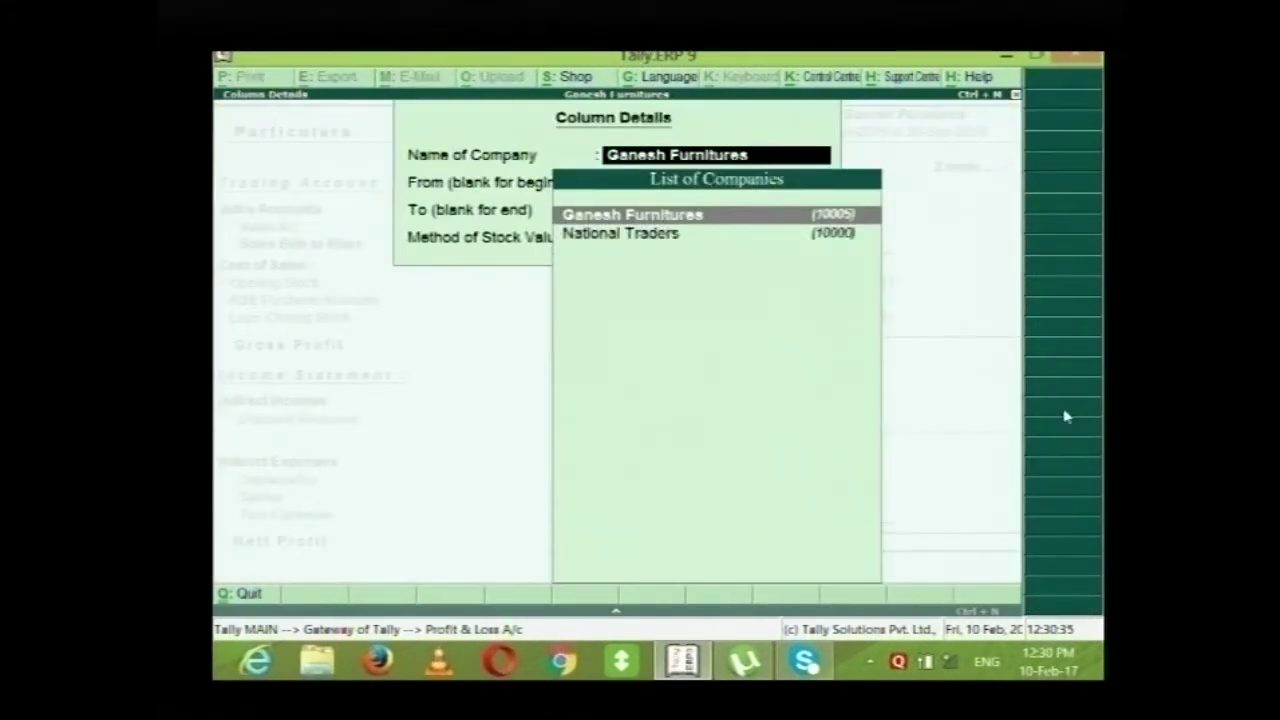
key("Down")
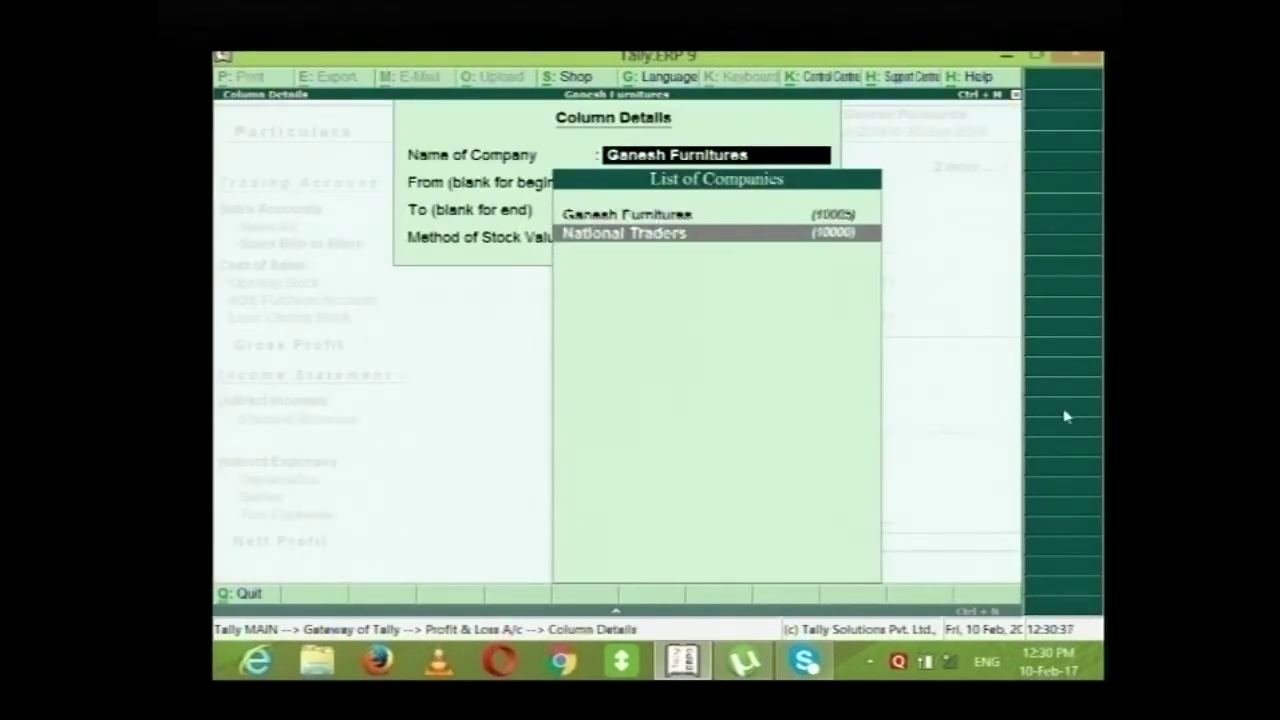
key("Return")
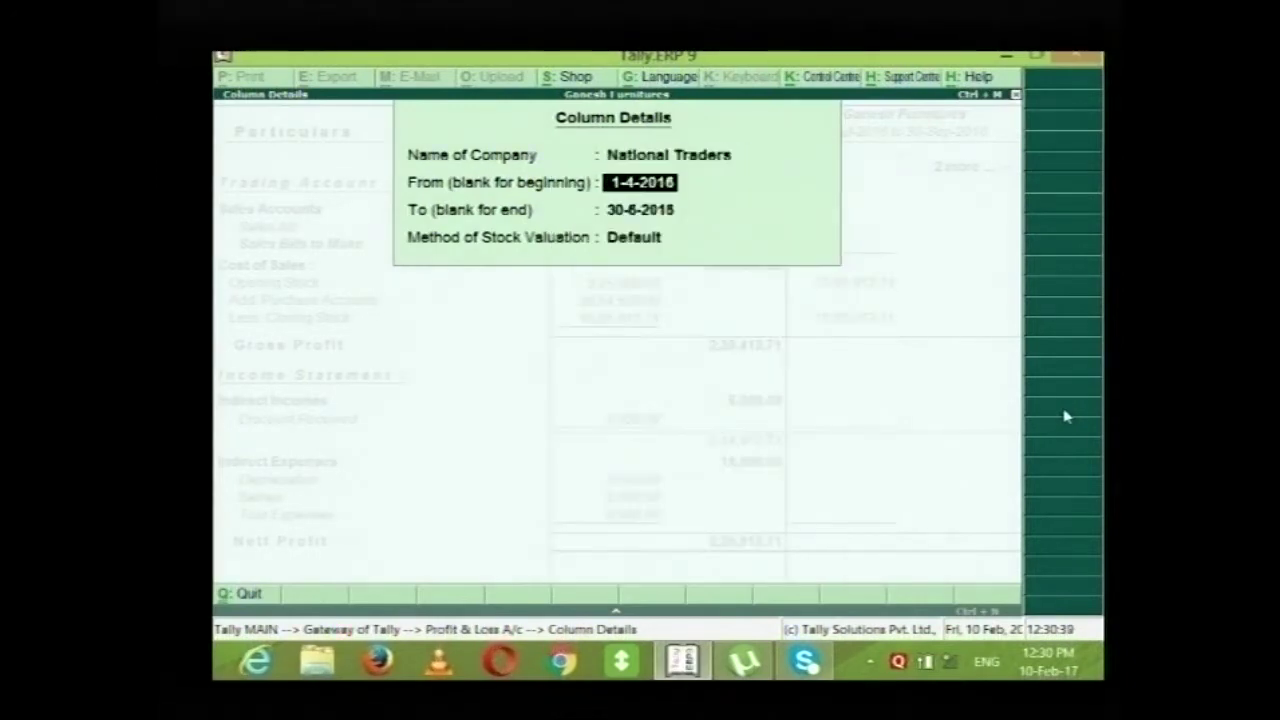
key("Return")
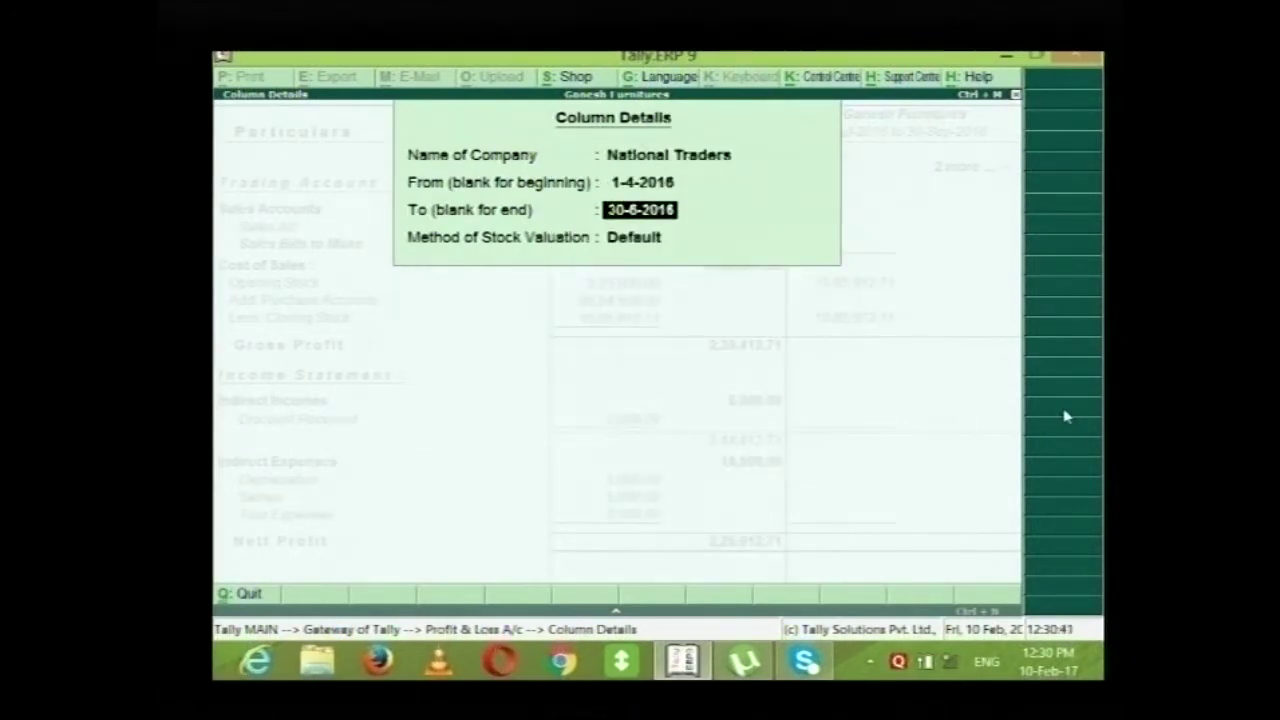
type("31-3-17")
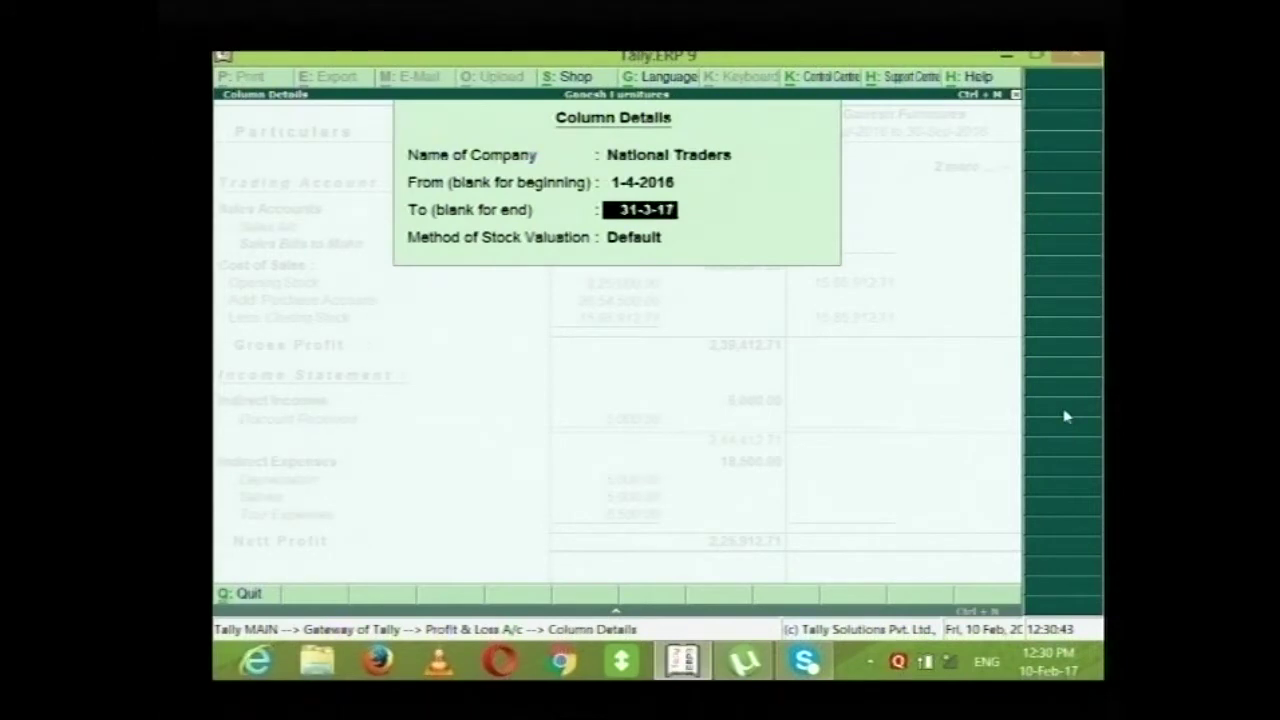
key("Return")
key("Return")
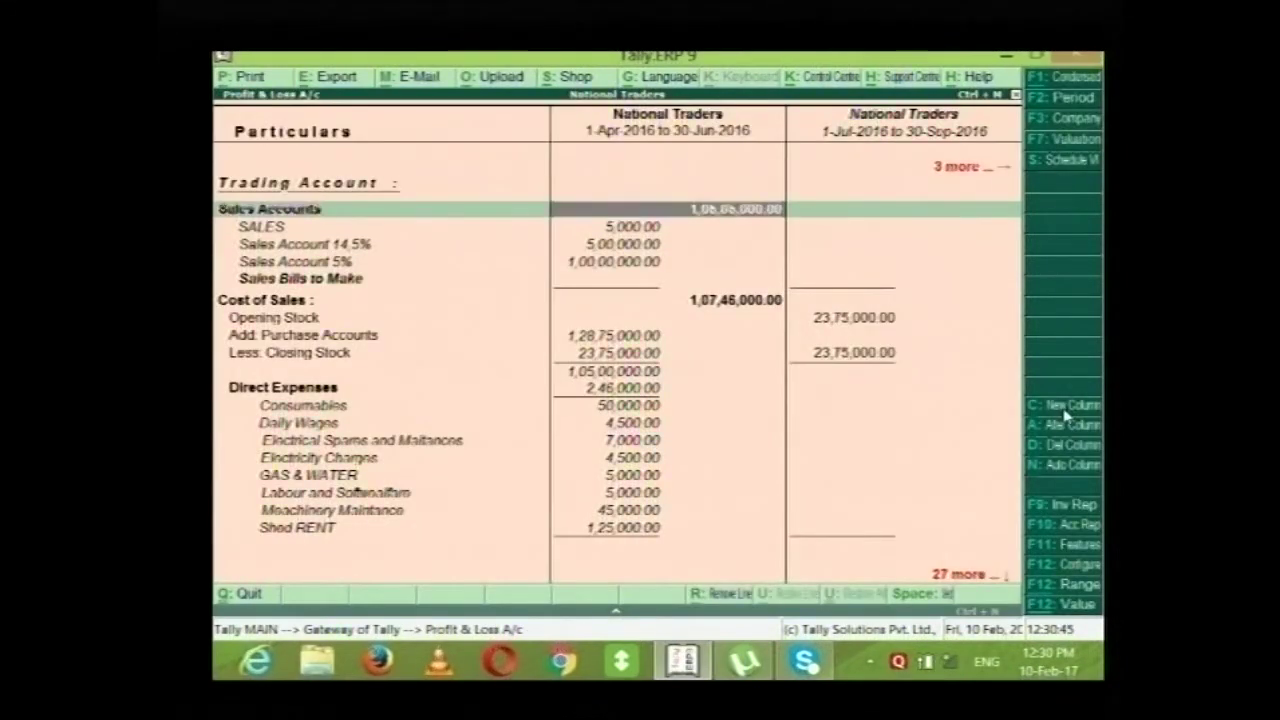
Compare the National Traders quarterly columns with the full-year 2016–17 column, and close the Profit & Loss report.
key("Right")
key("Right")
key("Right")
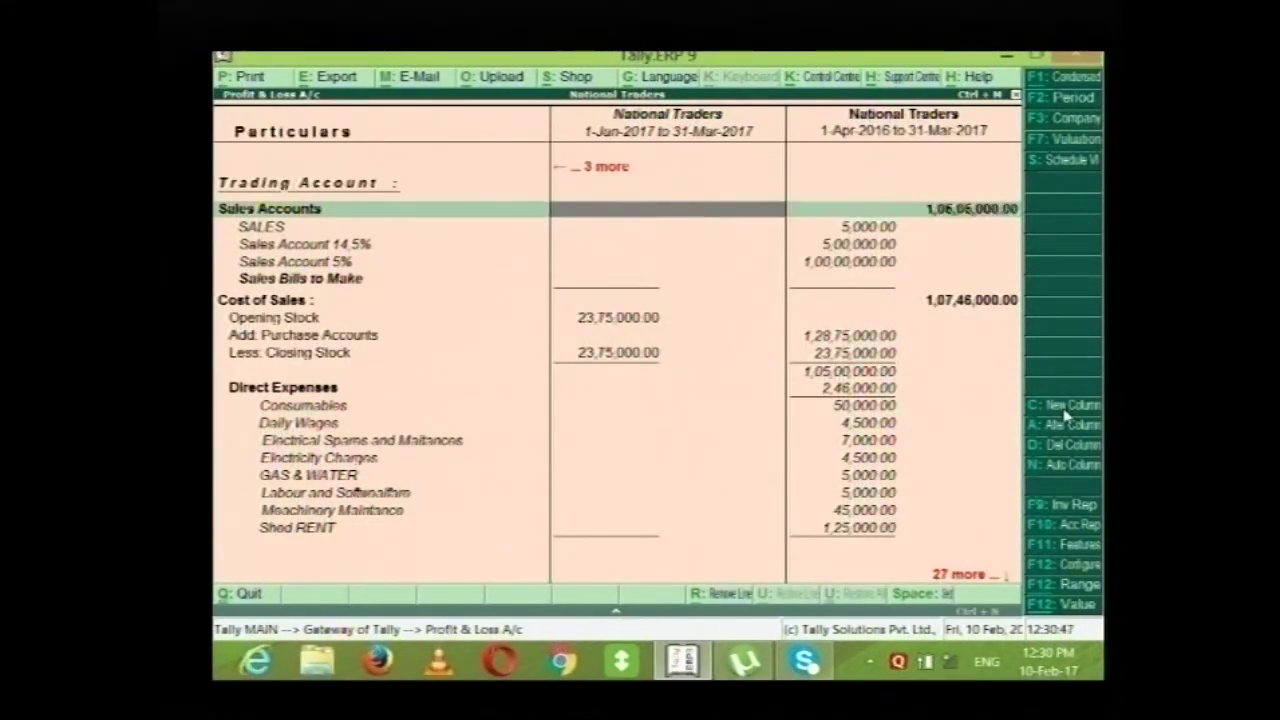
key("Left")
key("Left")
key("Left")
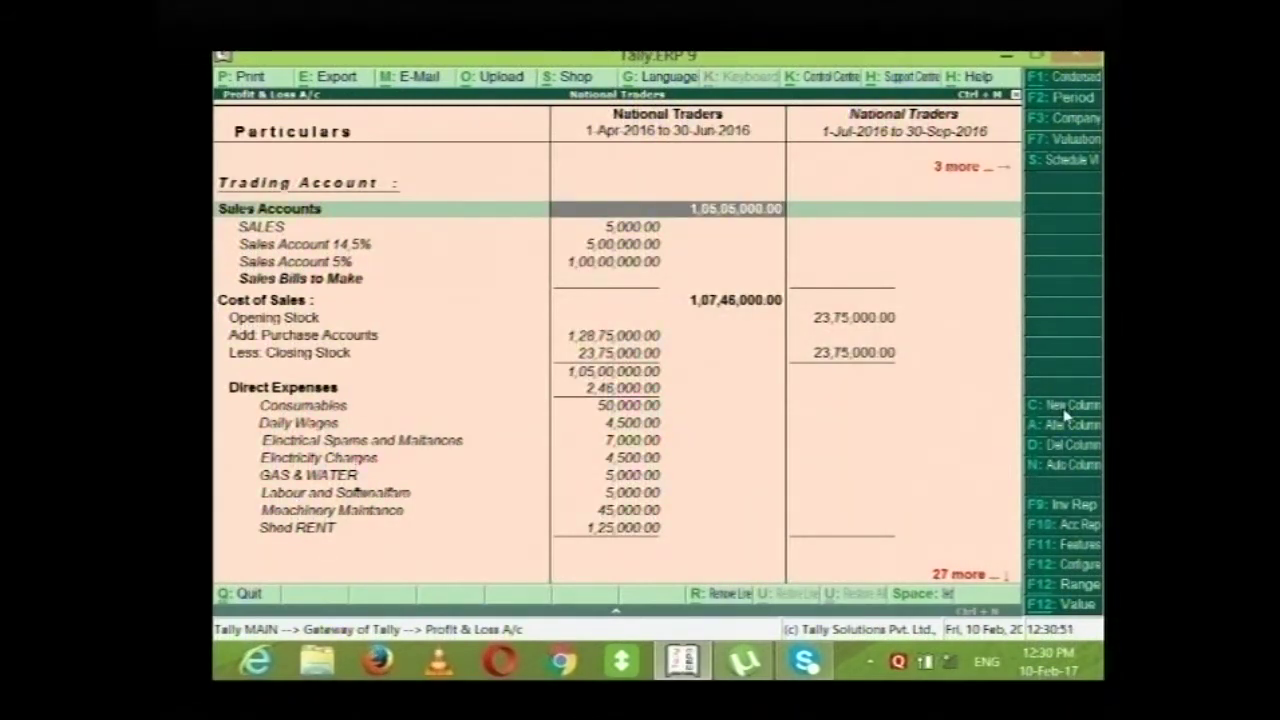
key("Right")
key("Right")
key("Right")
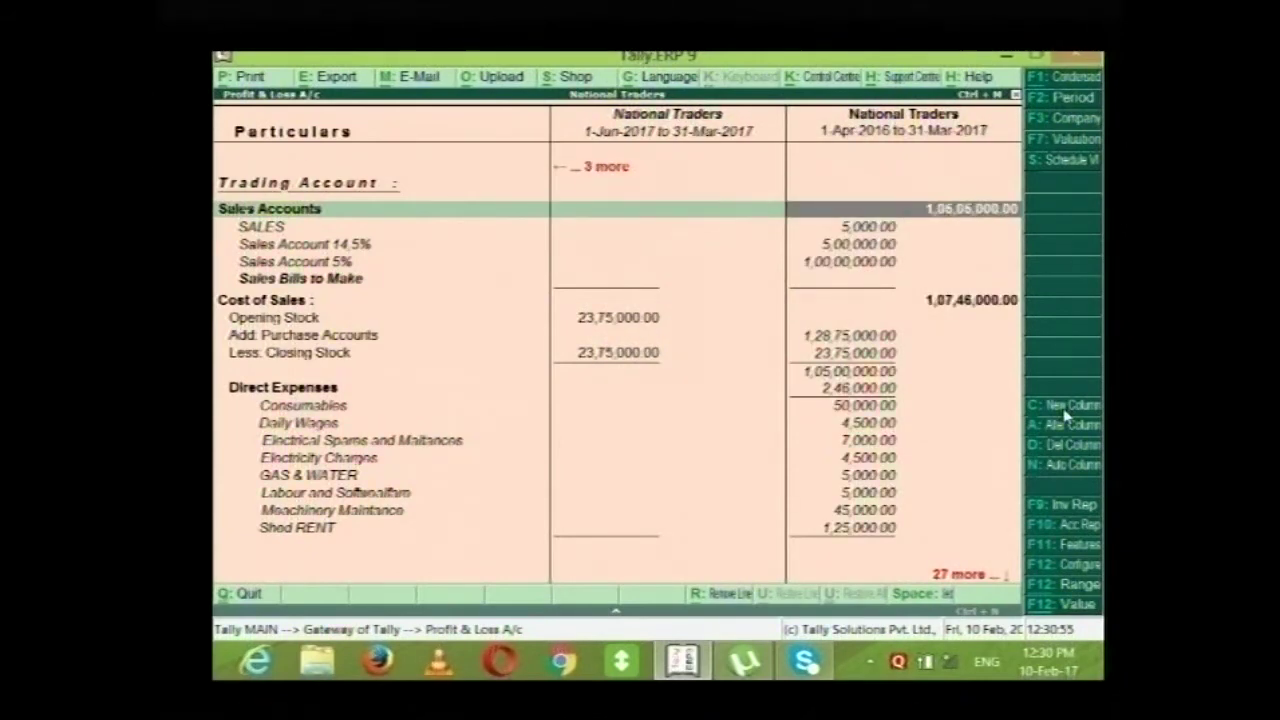
key("Escape")
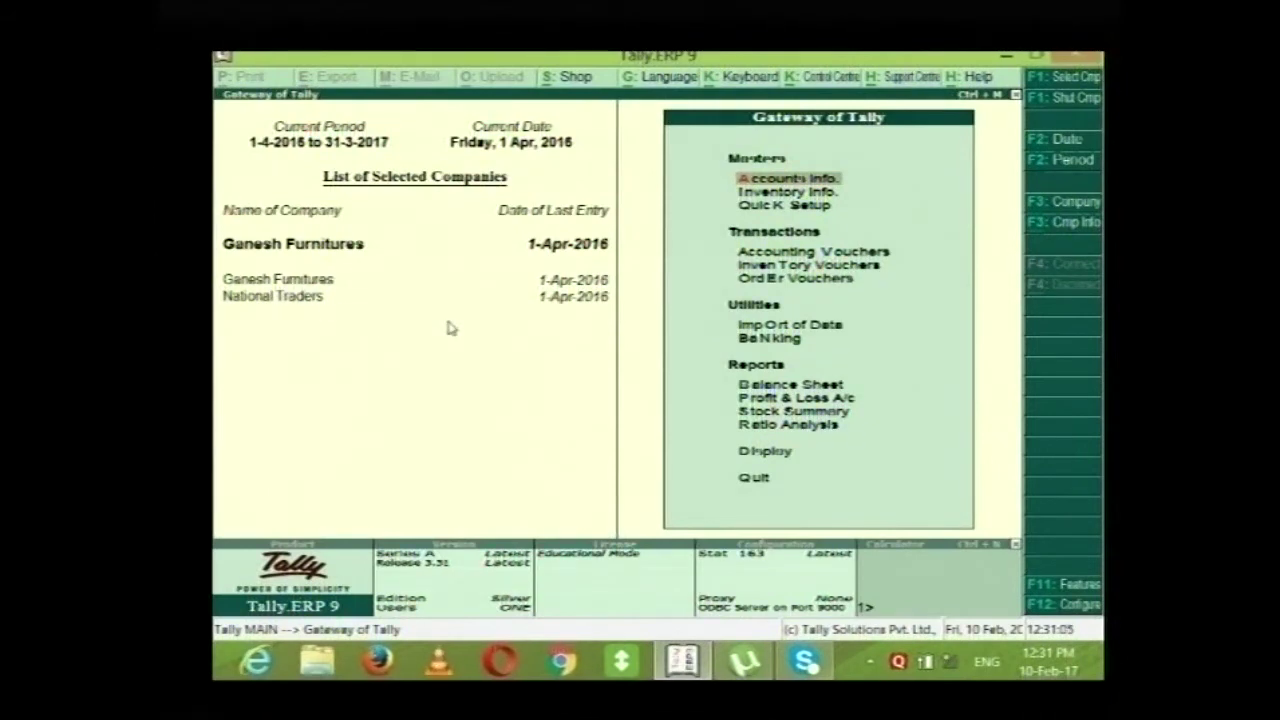
key("p")
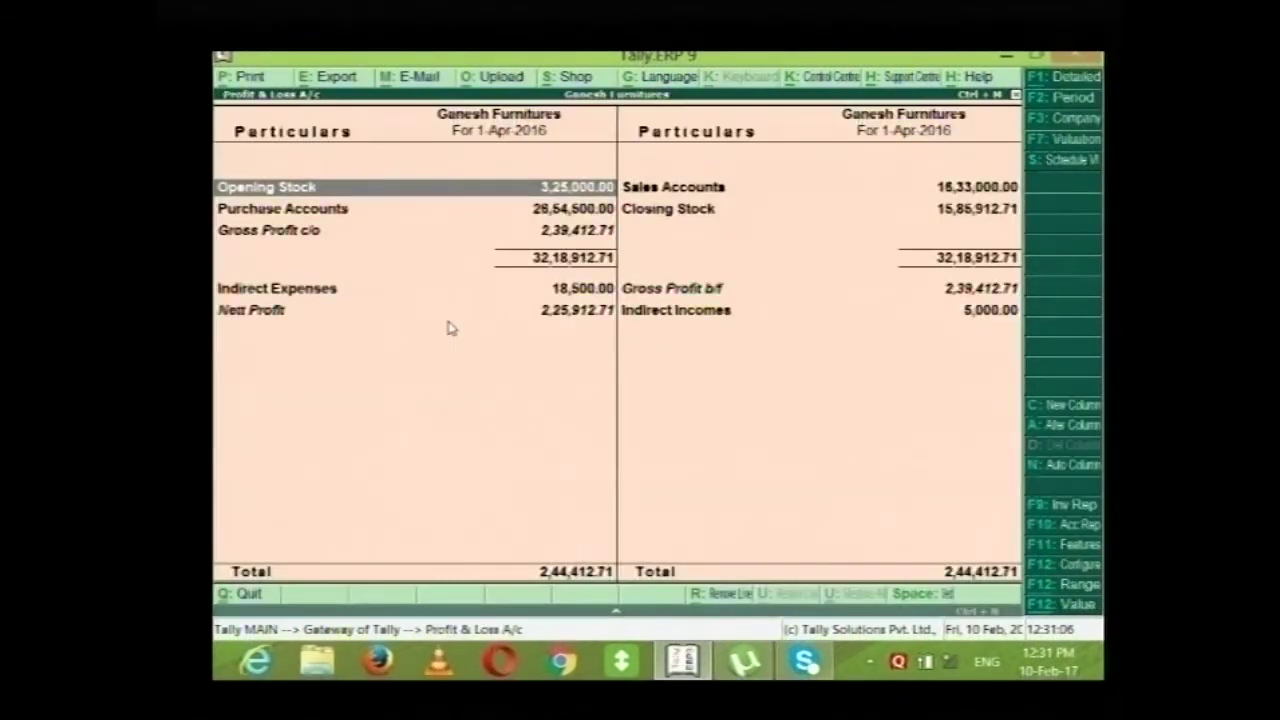
left_click(1038, 426)
key("Down")
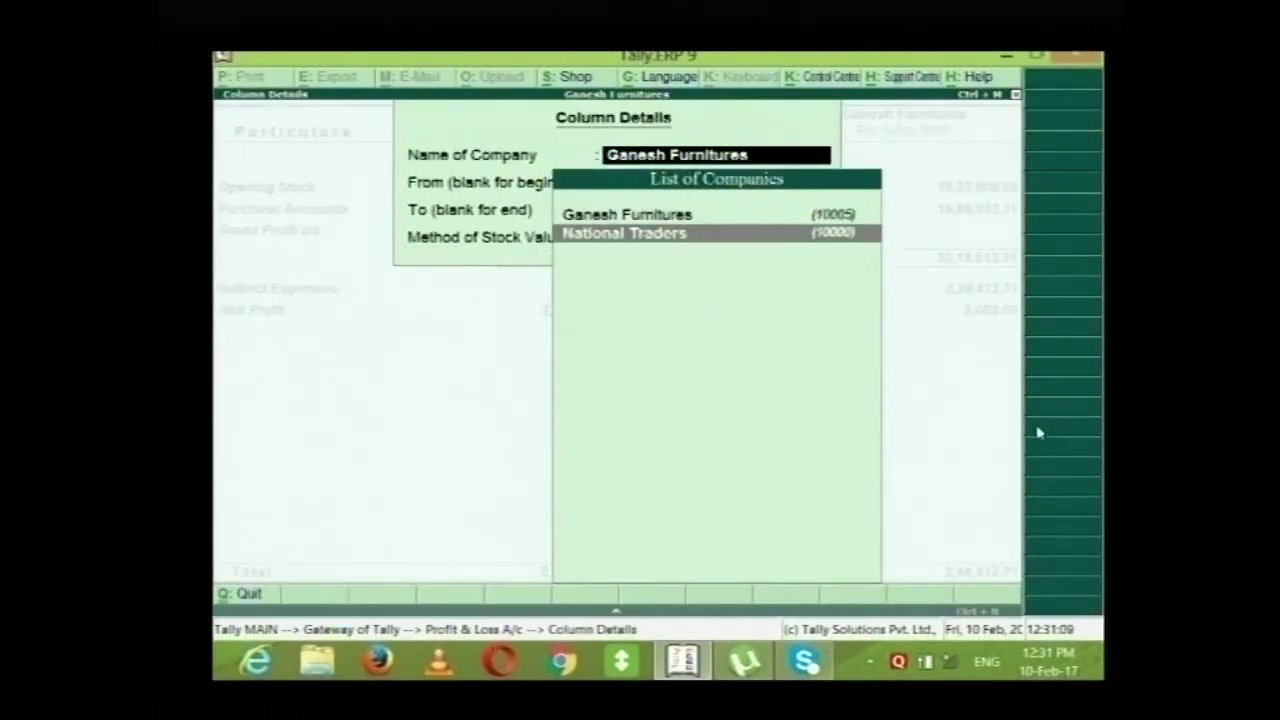
key("Up")
key("Down")
key("BackSpace")
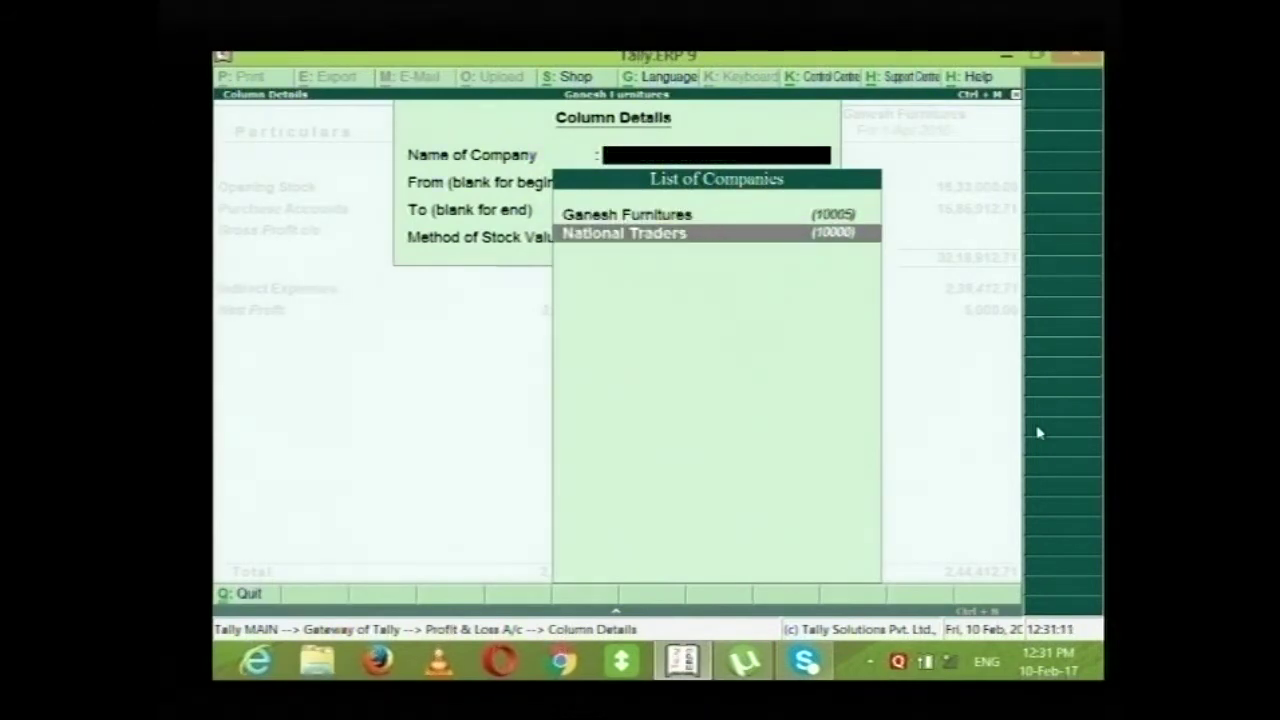
key("Escape")
key("Escape")
key("Escape")
key("Escape")
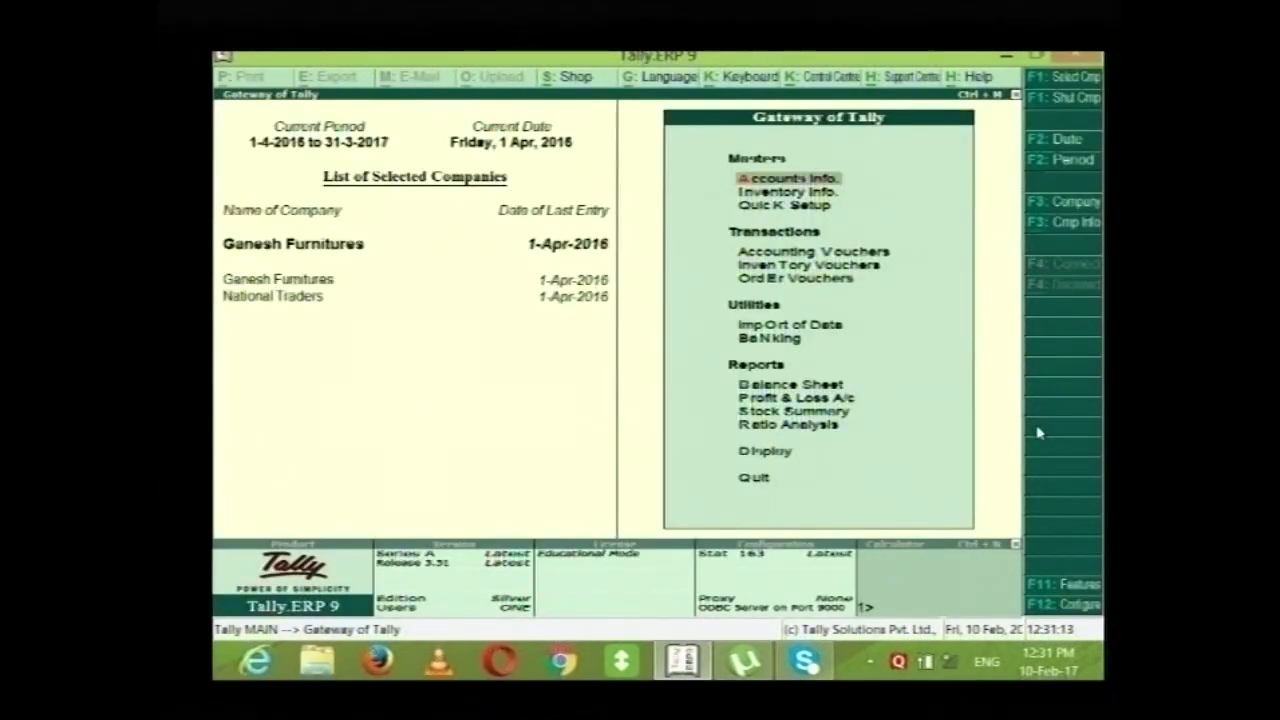
Try to load the company Indian Electricals alongside the companies already selected.
key("alt+F3")
key("Down")
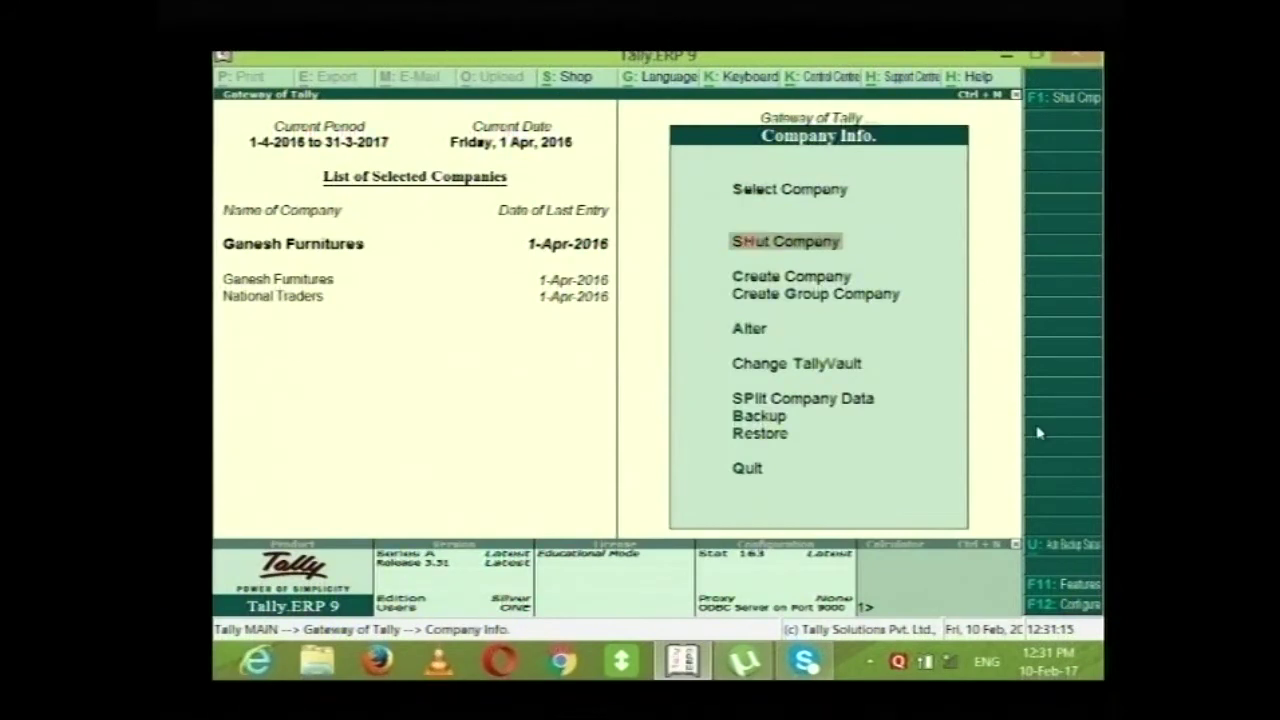
key("Up")
key("Return")
key("Down")
key("Down")
key("Down")
key("Down")
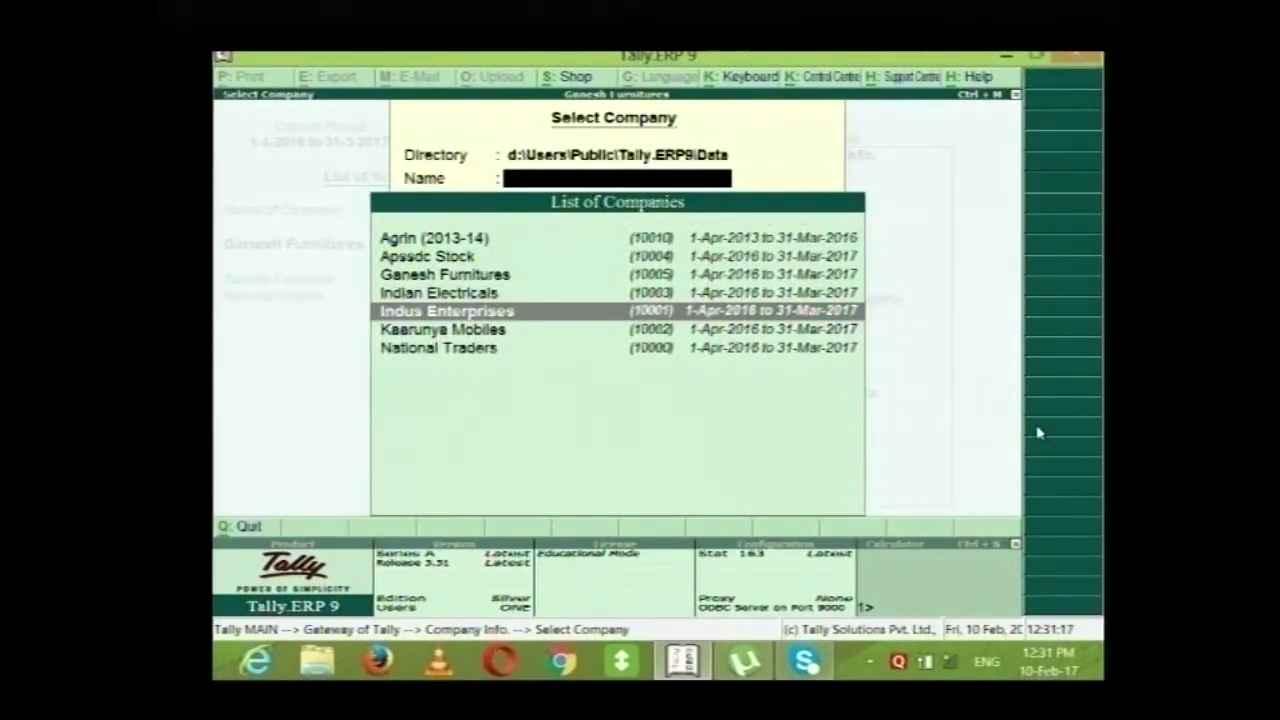
key("Up")
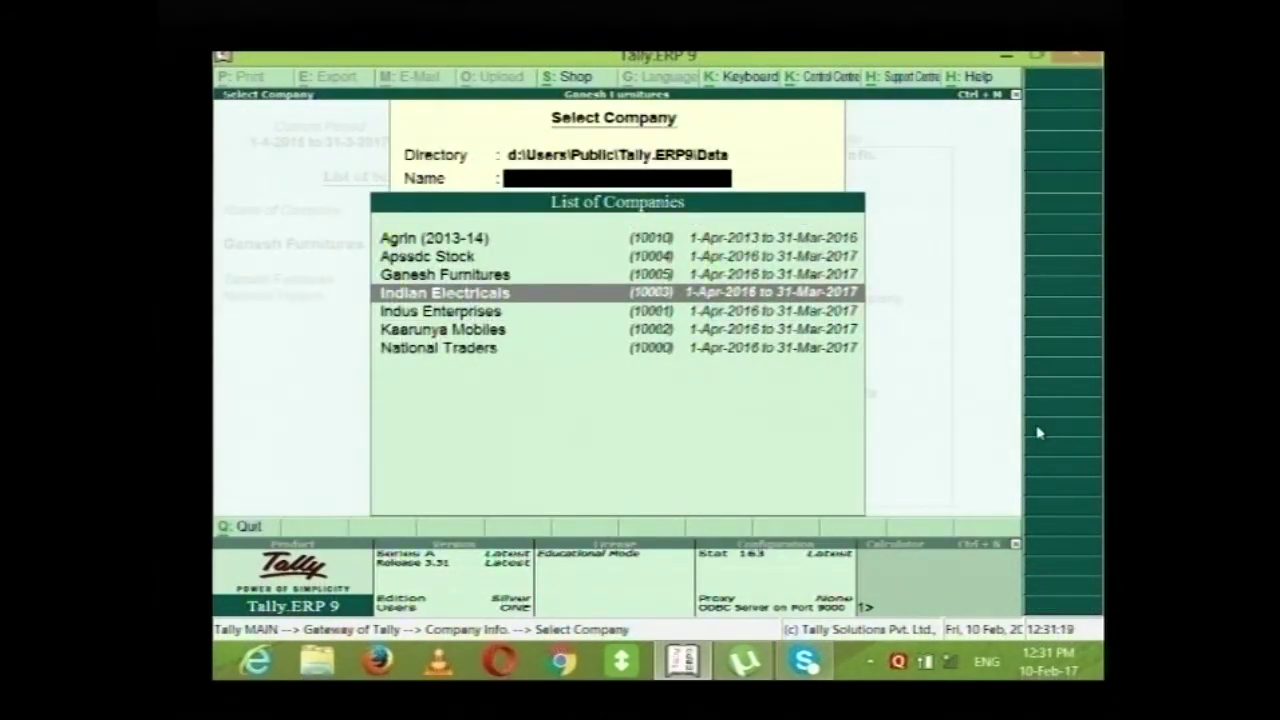
key("Return")
key("Escape")
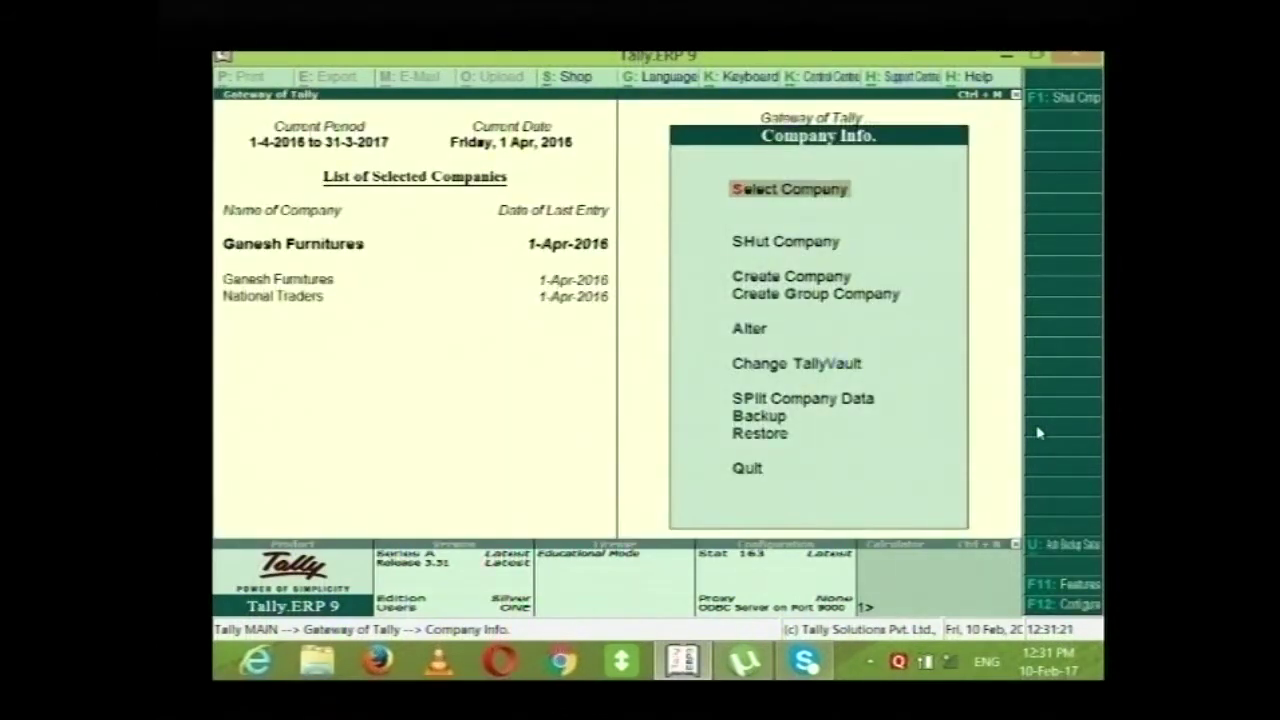
Load the company Kaarunya Mobiles and return to the Gateway of Tally.
key("Return")
key("Down")
key("Down")
key("Down")
key("Down")
key("Down")
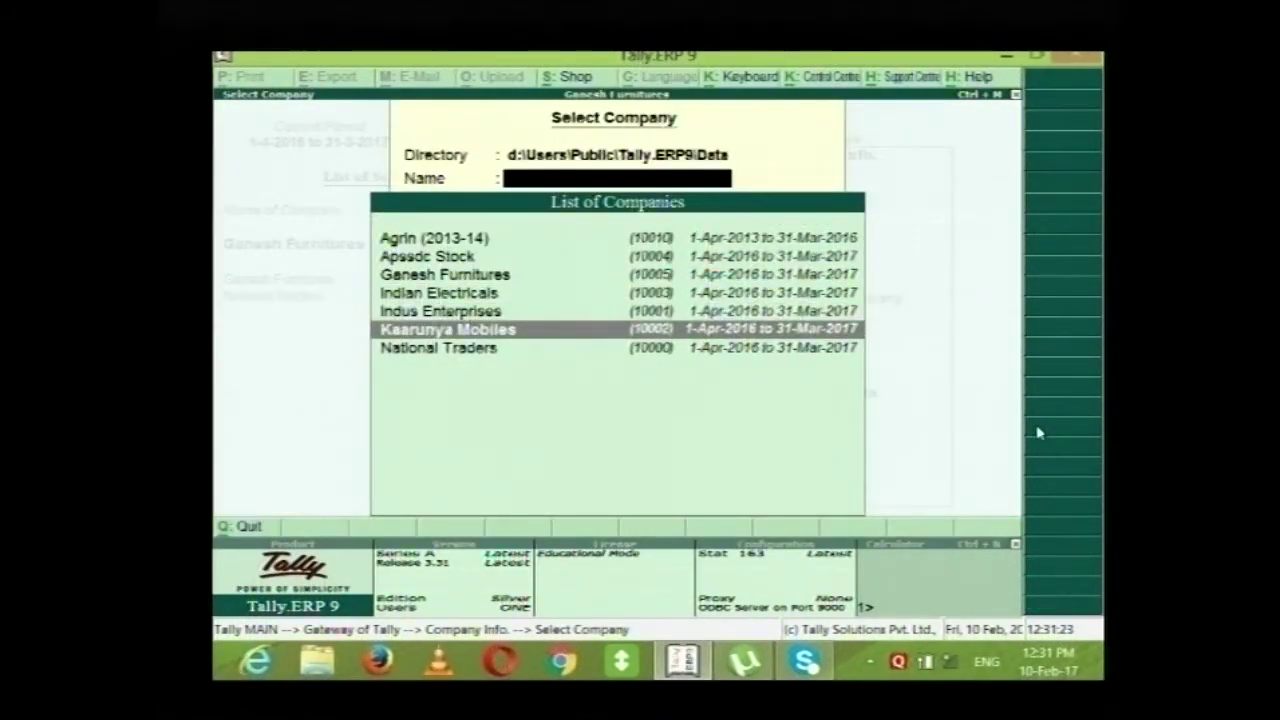
key("Return")
key("Escape")
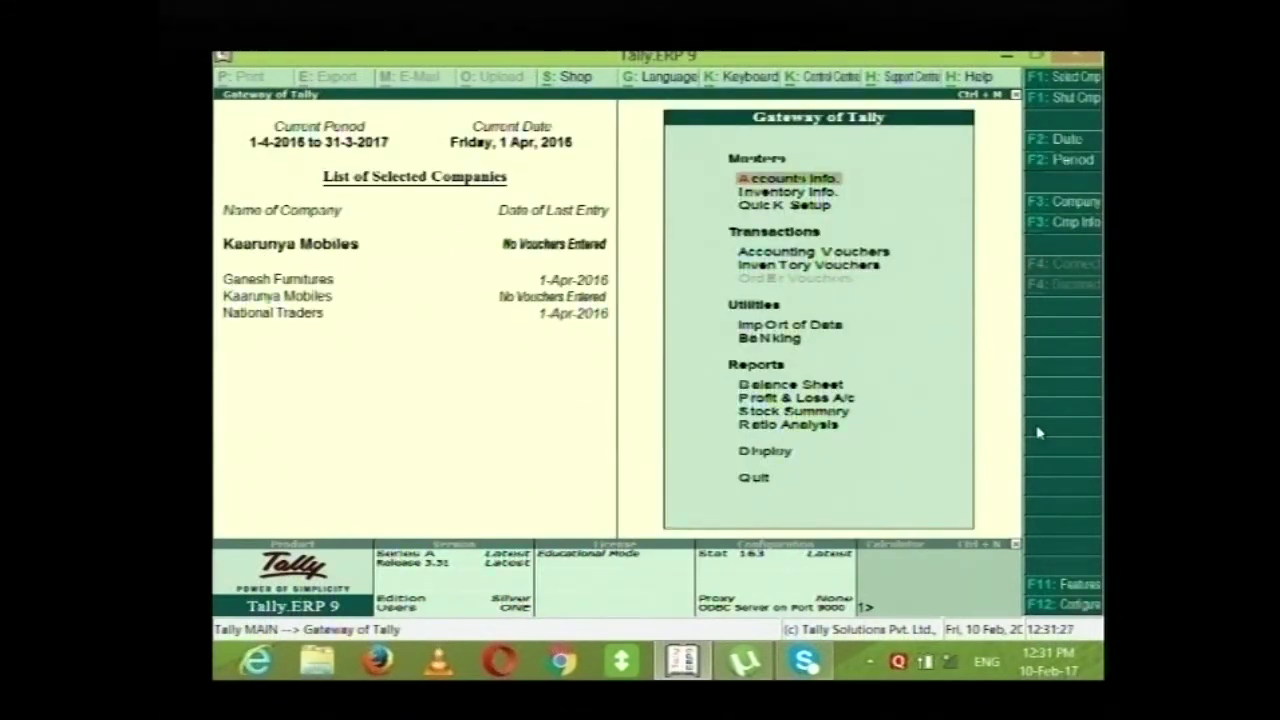
Open the Profit & Loss report for Kaarunya Mobiles and start a new column for the company Ganesh Furnitures.
key("p")
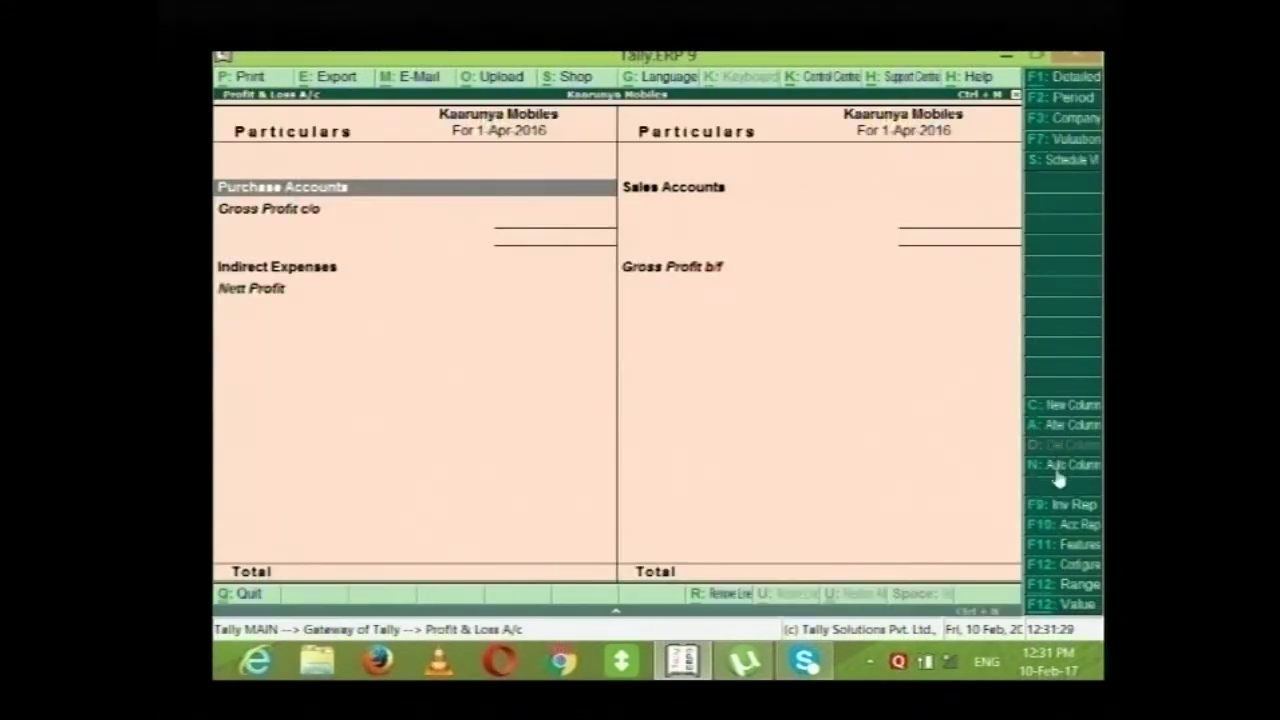
left_click(1055, 410)
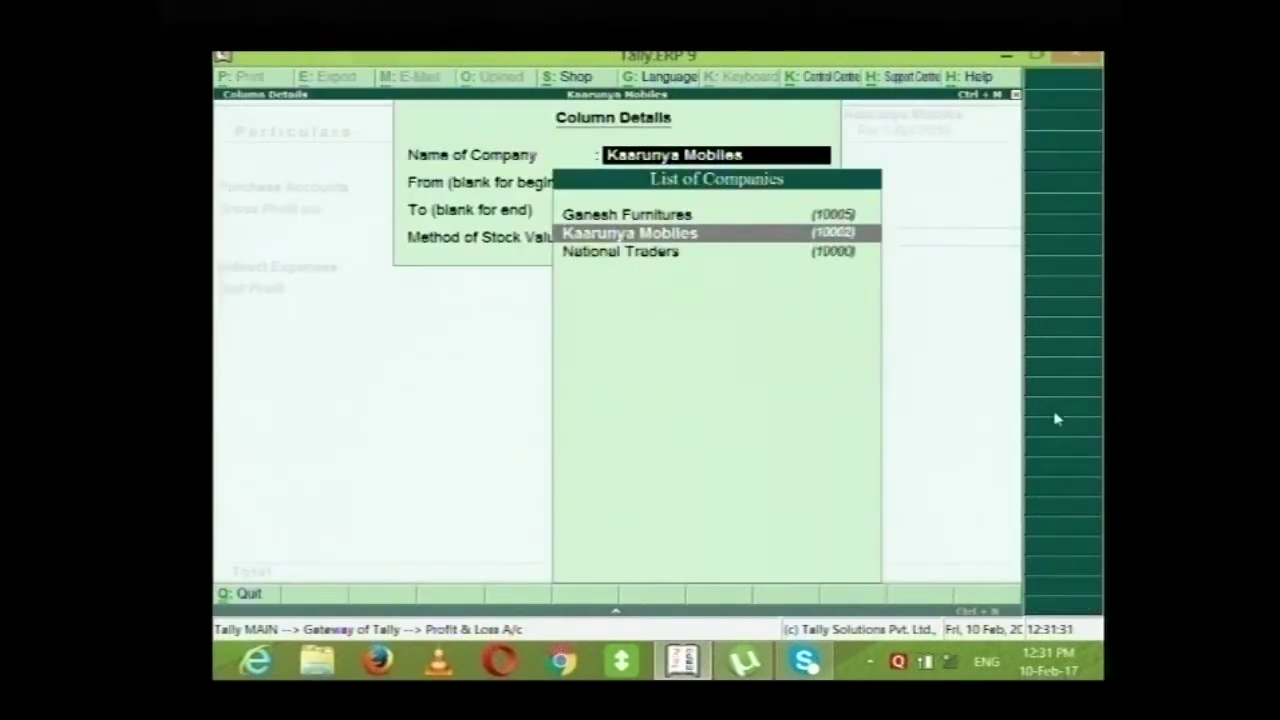
key("Down")
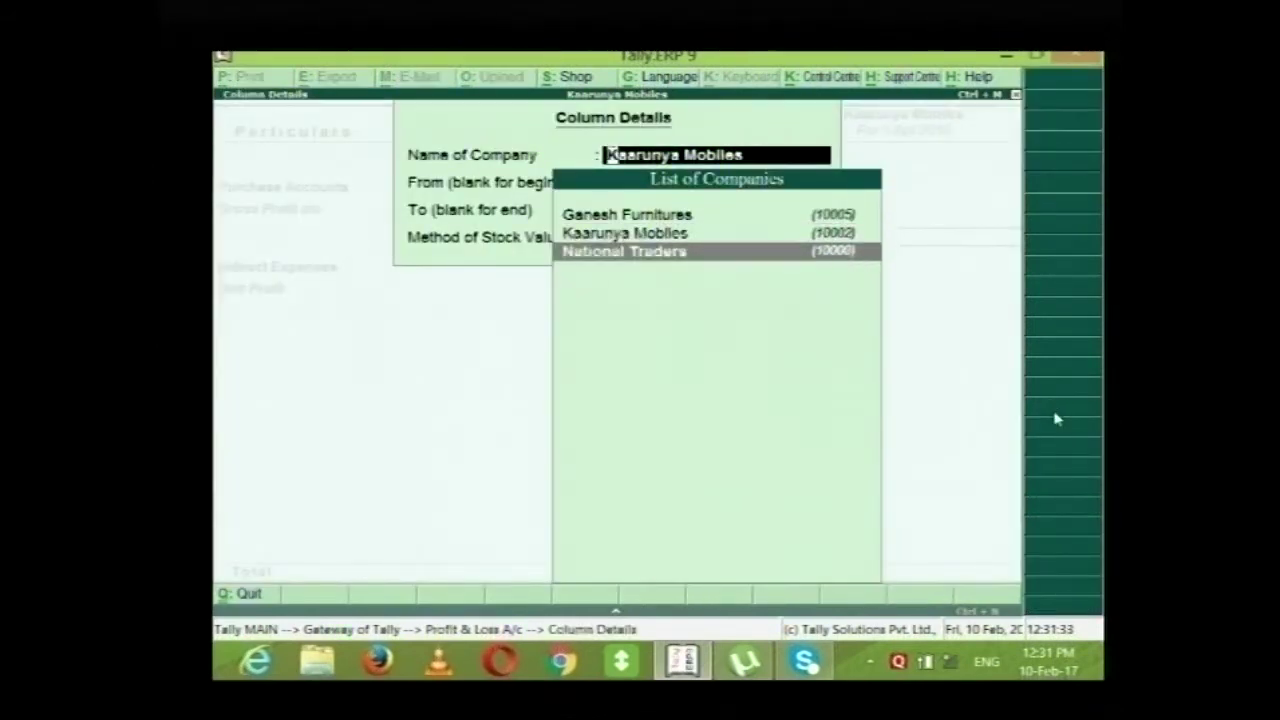
key("Down")
key("Down")
key("Down")
key("Up")
key("Up")
key("Up")
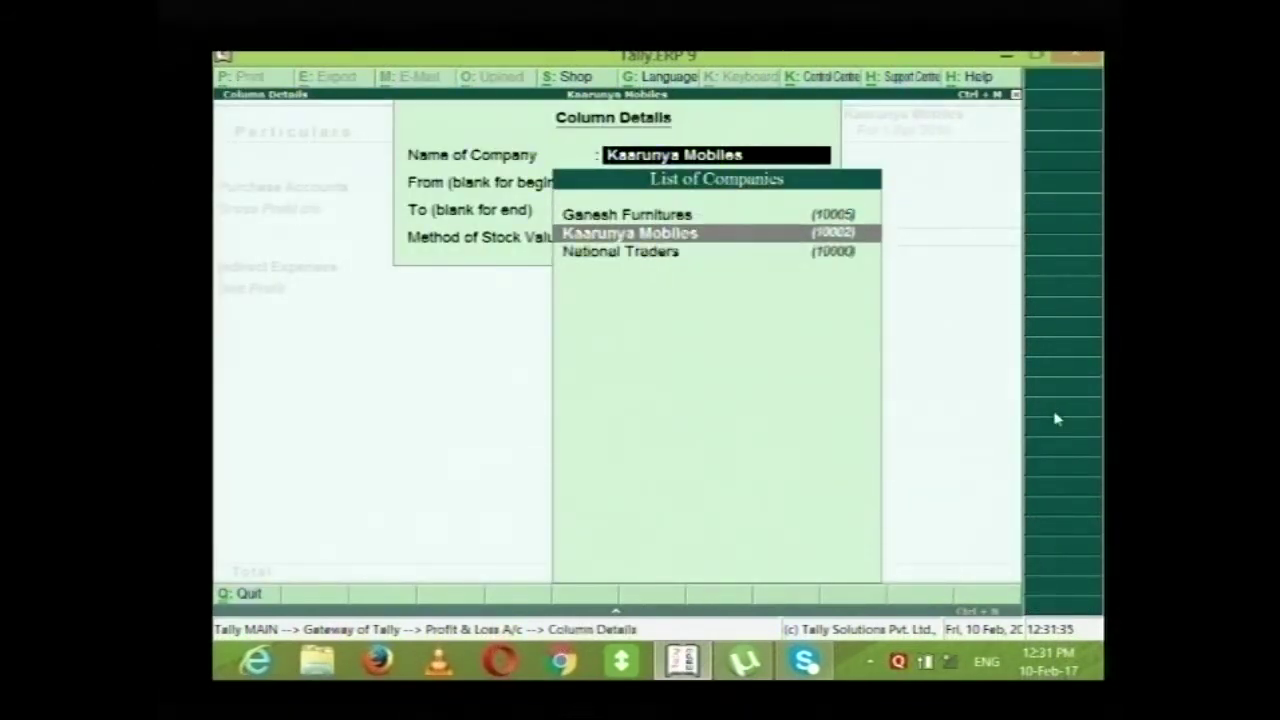
key("Up")
key("Up")
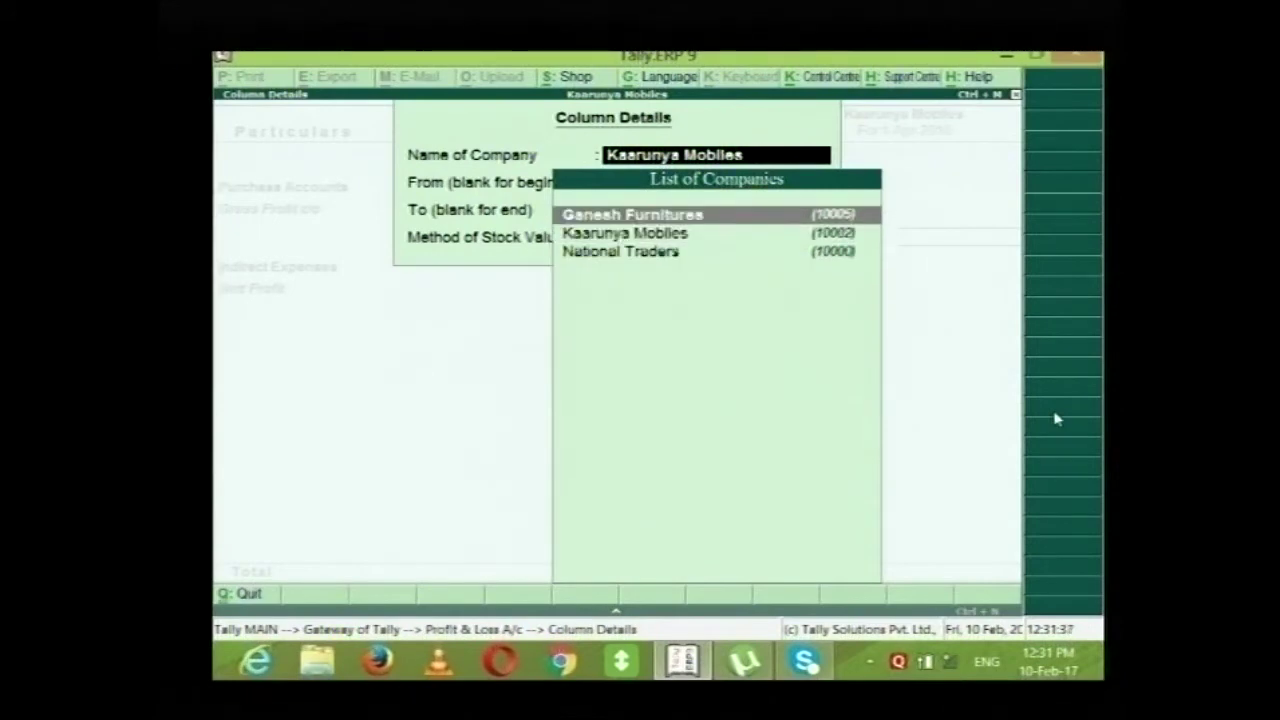
key("Down")
key("Down")
key("Up")
key("Up")
key("Down")
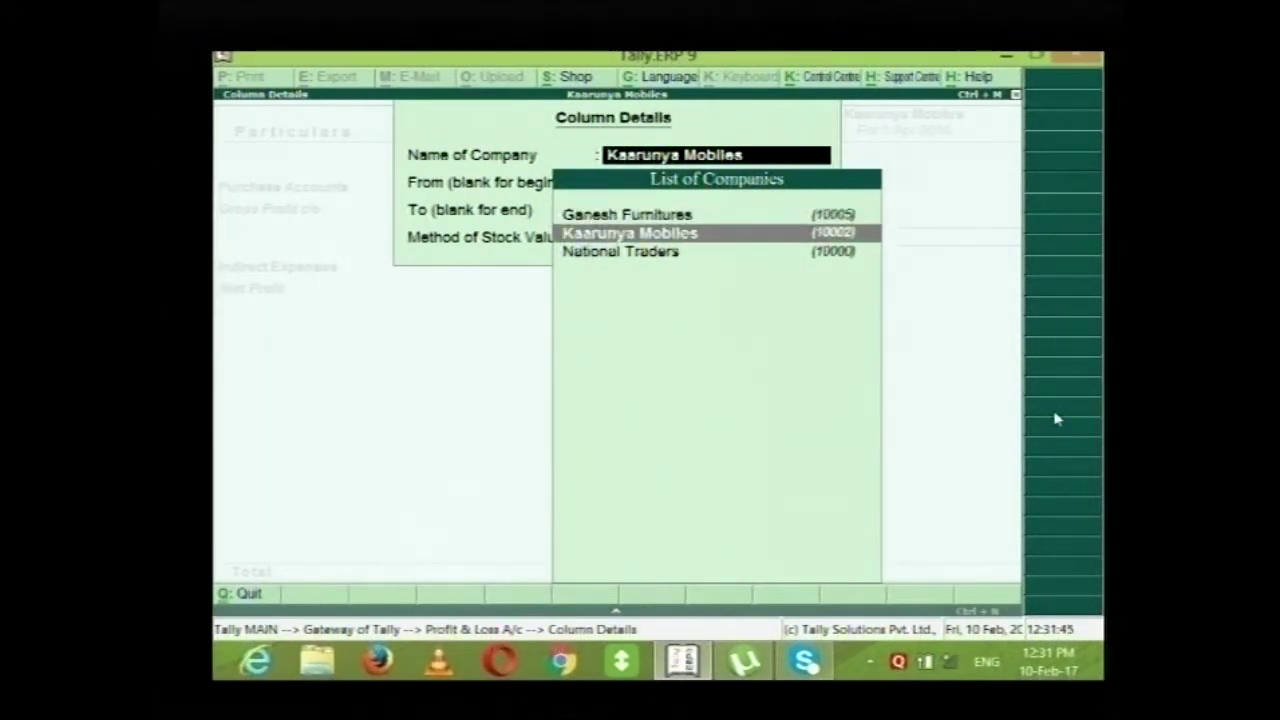
key("Down")
key("Up")
key("Up")
key("Return")
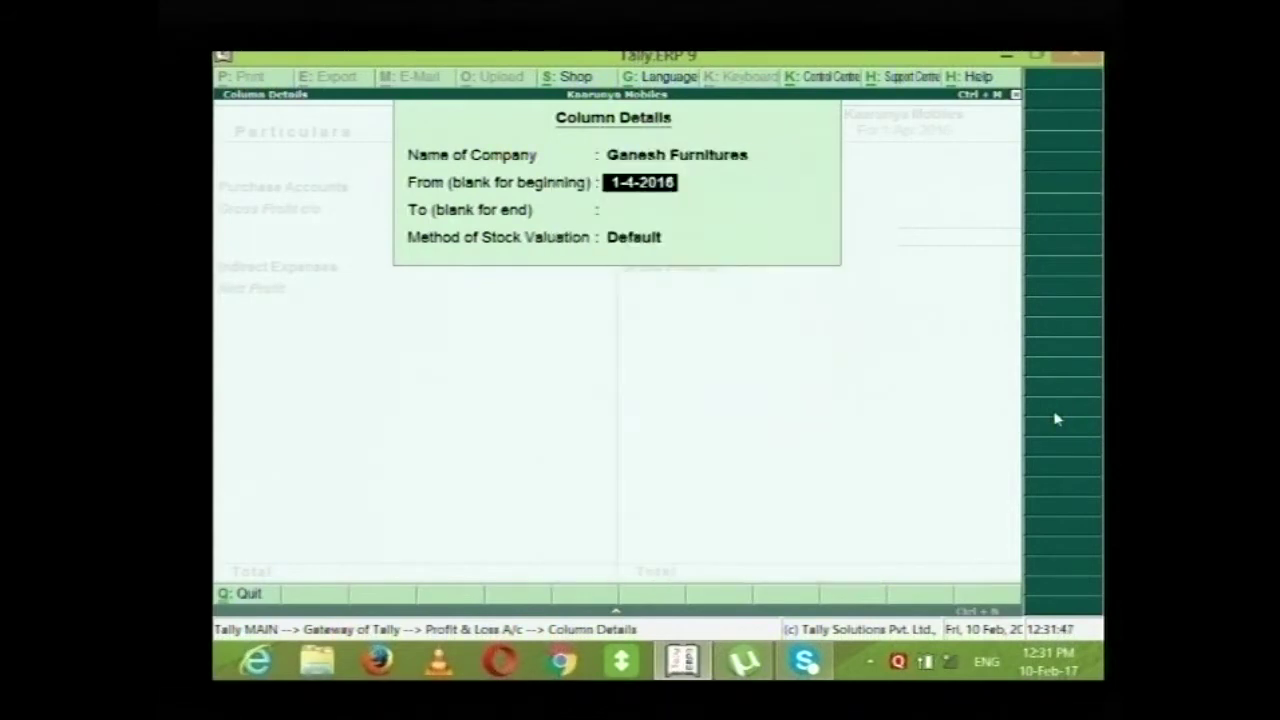
Set the new column's period to 1-4-2016 through 31-3-17, keep Default stock valuation, and accept the column.
key("Return")
type("31")
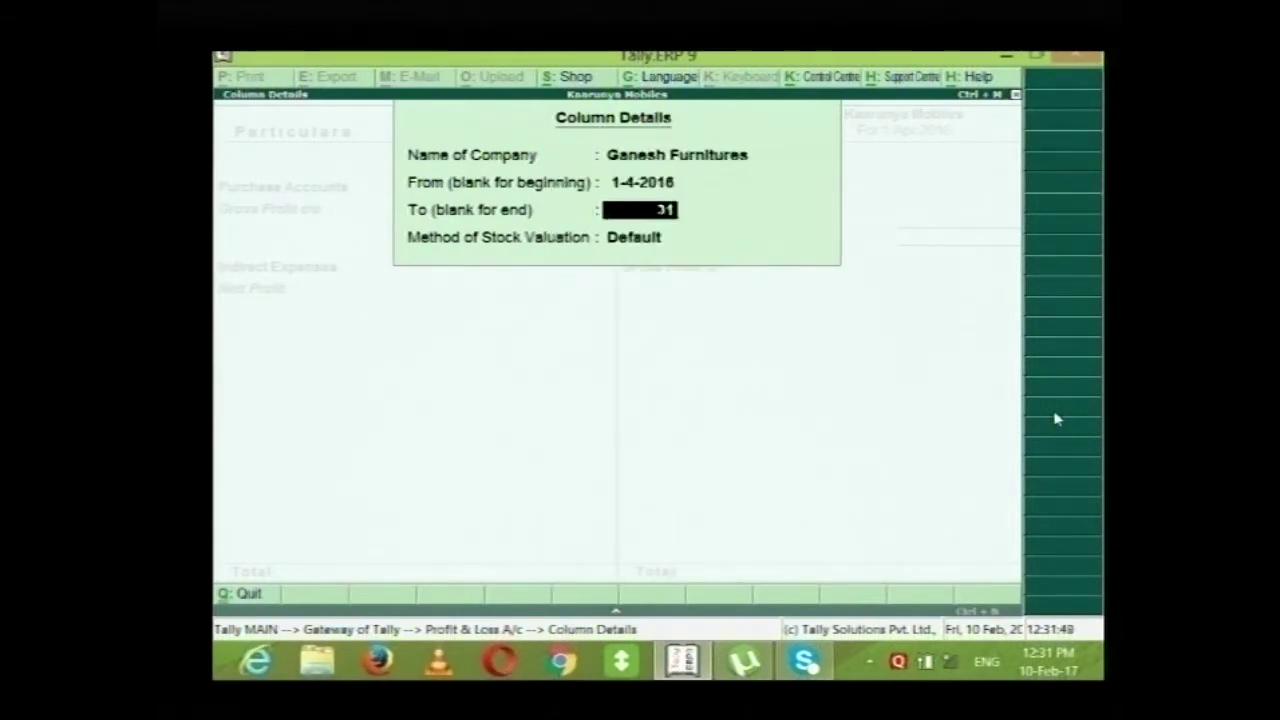
type("-3-17")
key("Return")
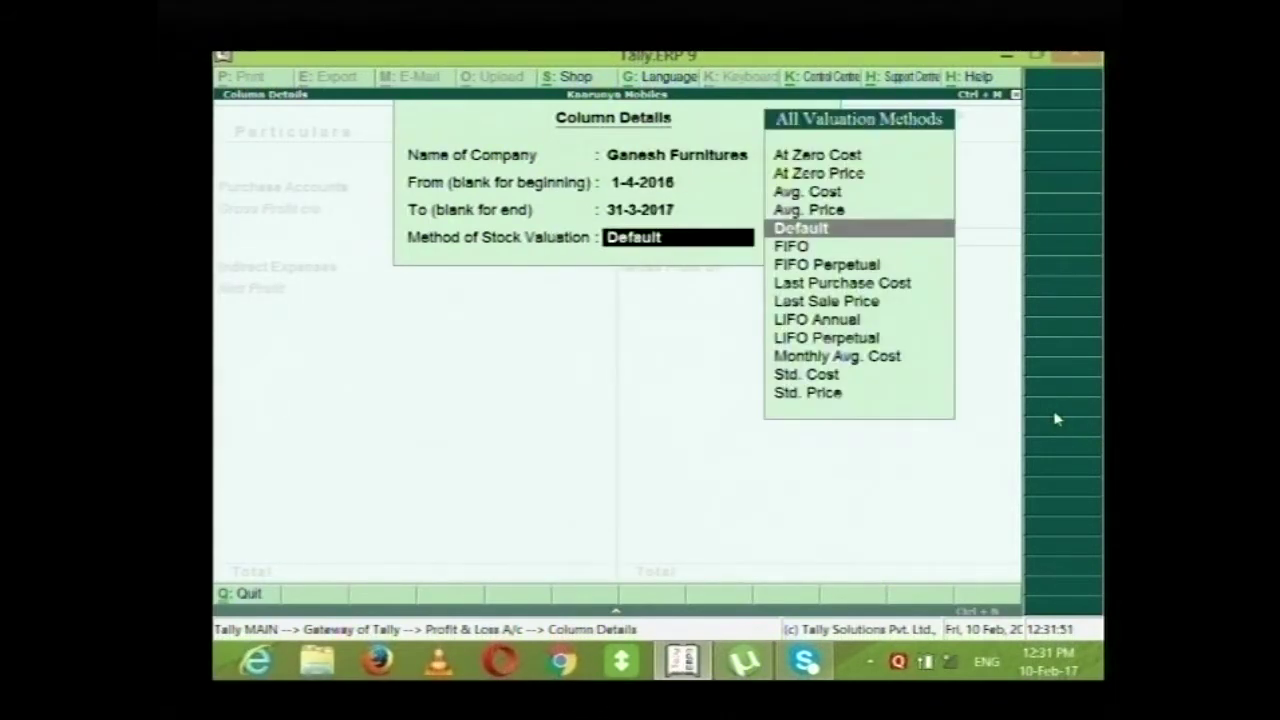
key("Return")
Compare the Kaarunya Mobiles and Ganesh Furnitures columns, and close the Profit & Loss report.
key("Right")
key("Right")
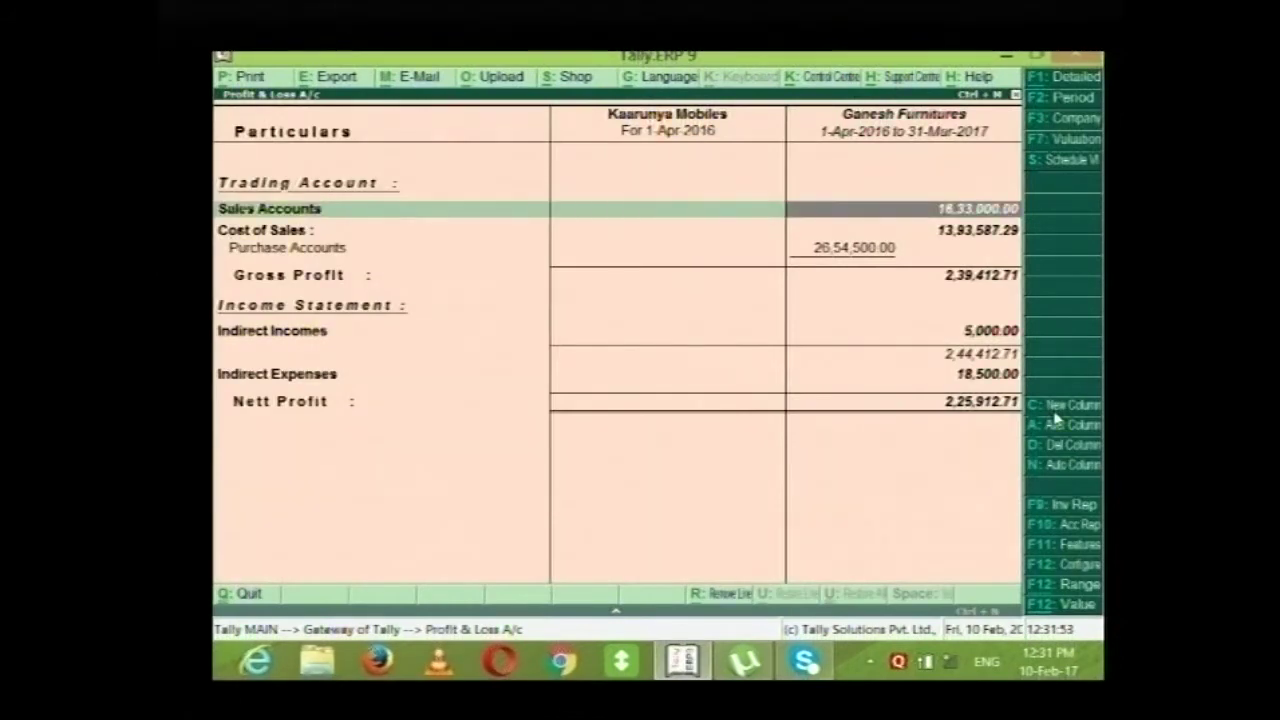
key("Left")
key("Right")
key("Escape")
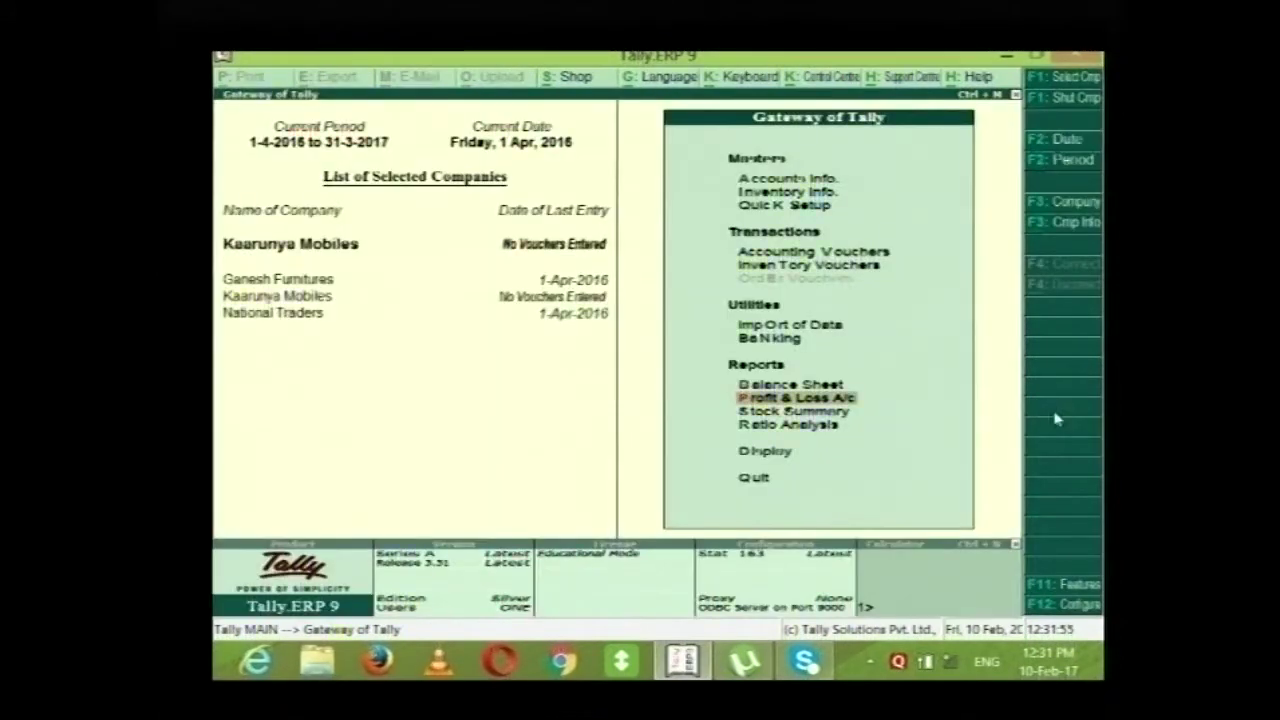
key("Escape")
key("Escape")
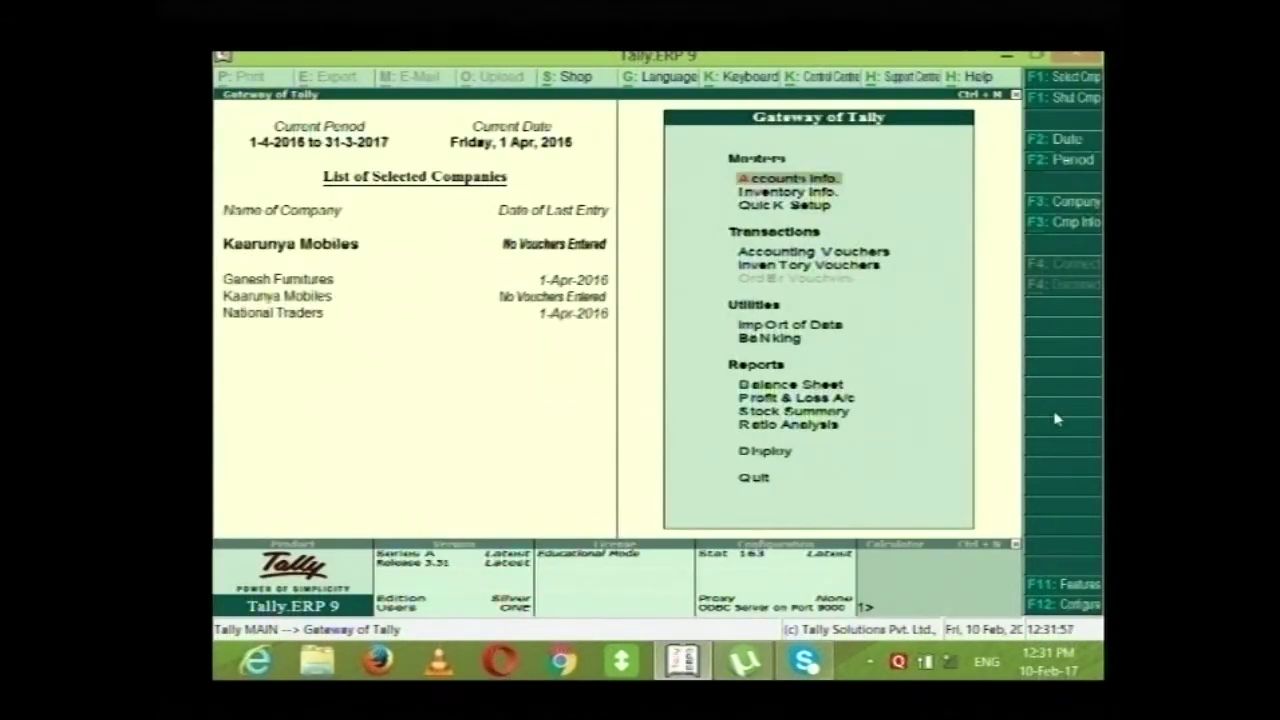
Make Ganesh Furnitures the active company and return to the Gateway of Tally.
key("alt+F3")
key("Return")
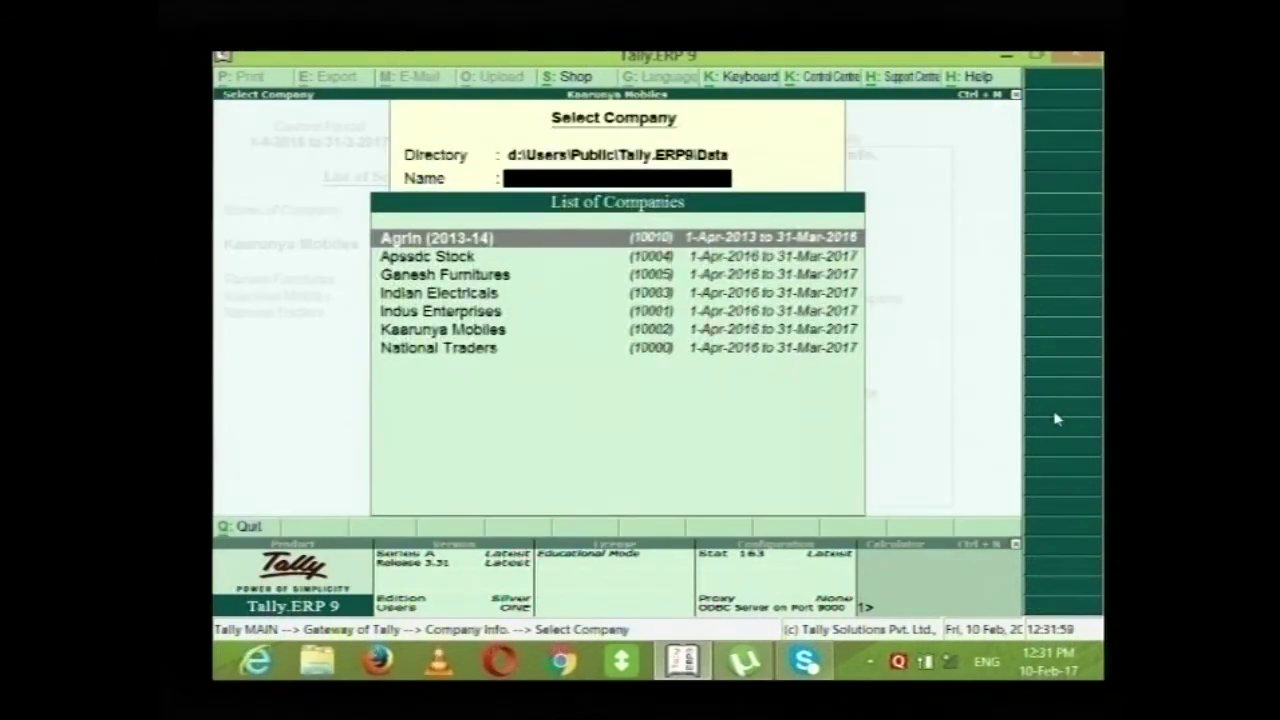
key("Down")
key("Down")
key("Return")
key("Escape")
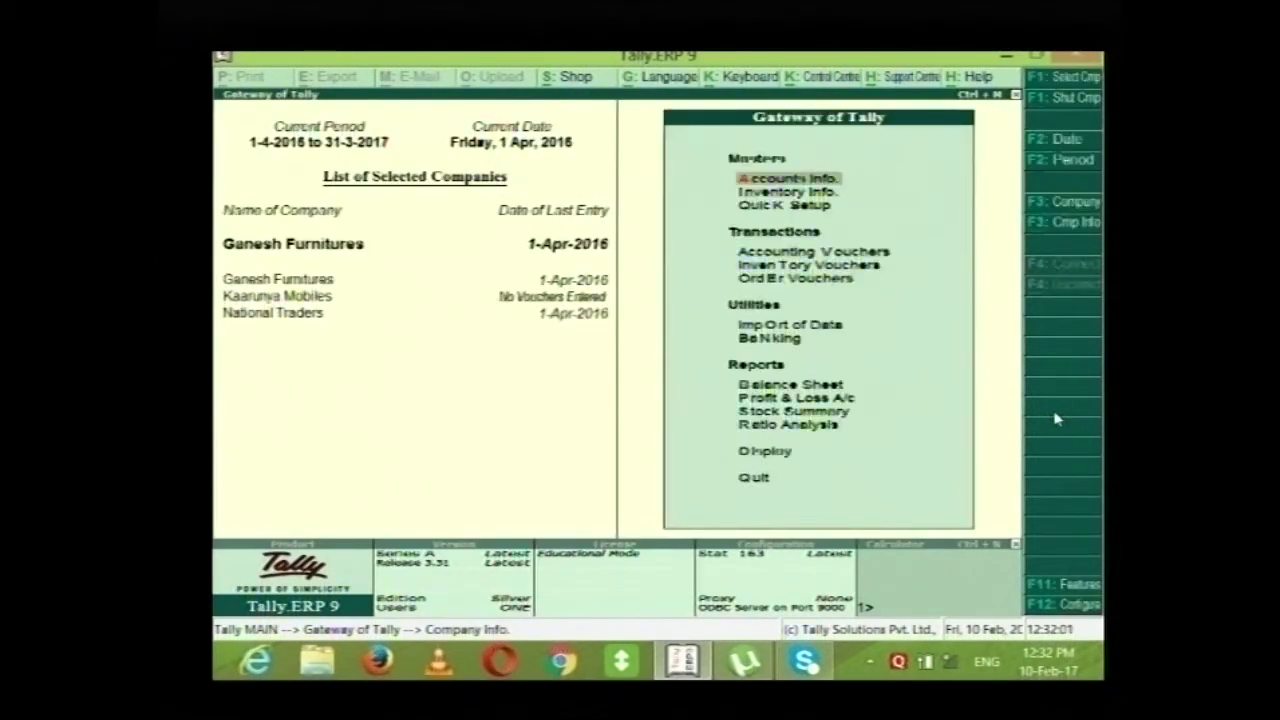
key("Escape")
key("Escape")
Open the Profit & Loss report and alter its column to cover 1-4-2016 through 31-3-17, keeping Default stock valuation.
key("p")
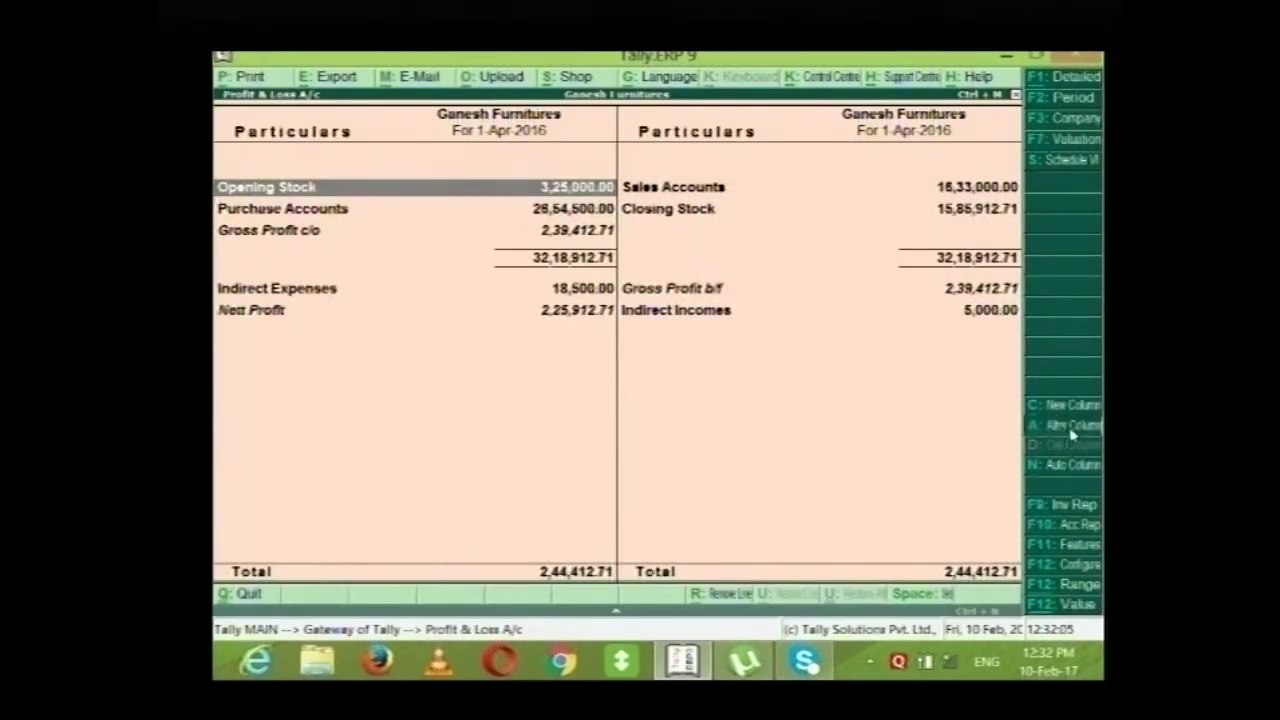
left_click(1068, 428)
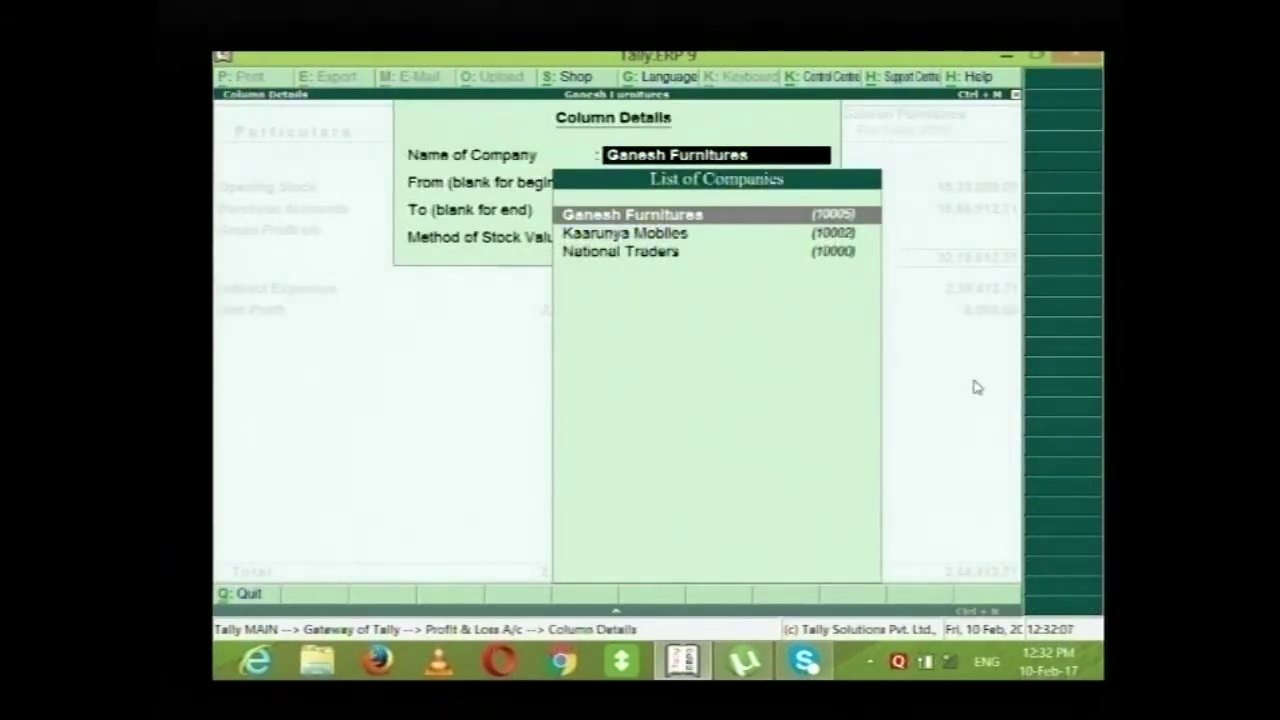
key("Return")
key("Return")
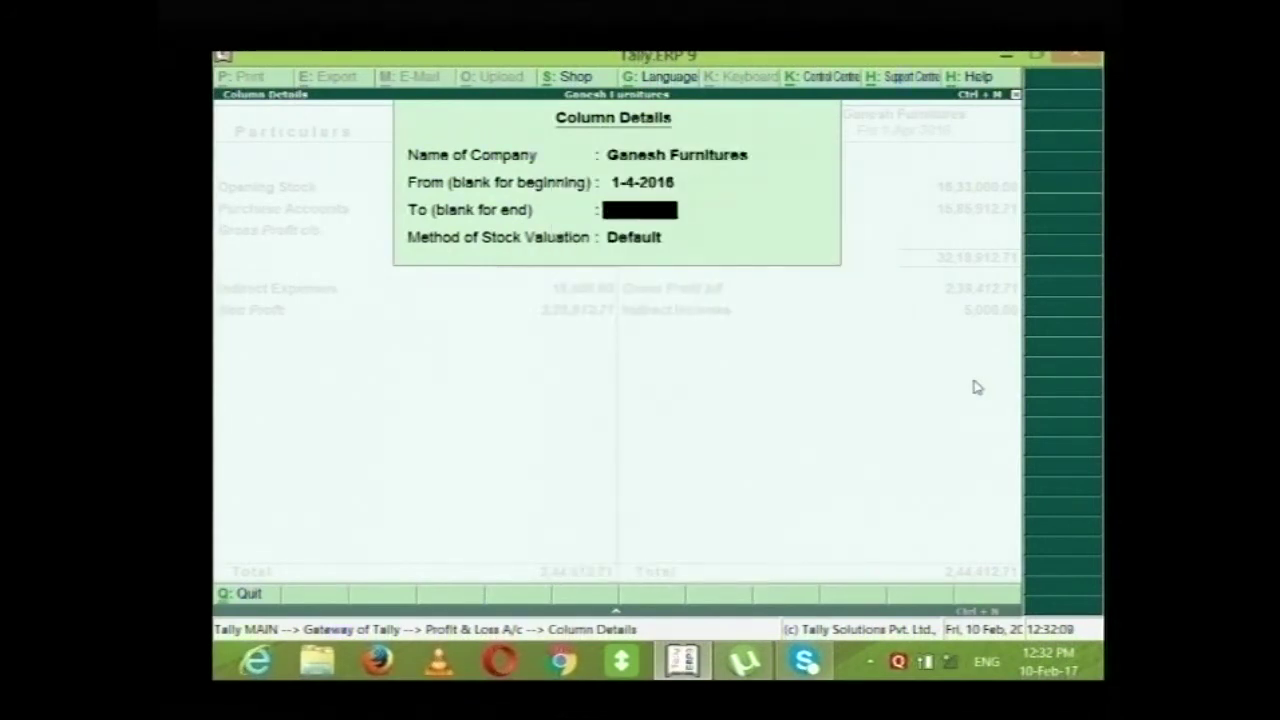
type("31-3")
type("3-")
key("BackSpace")
key("BackSpace")
type("-17")
key("Return")
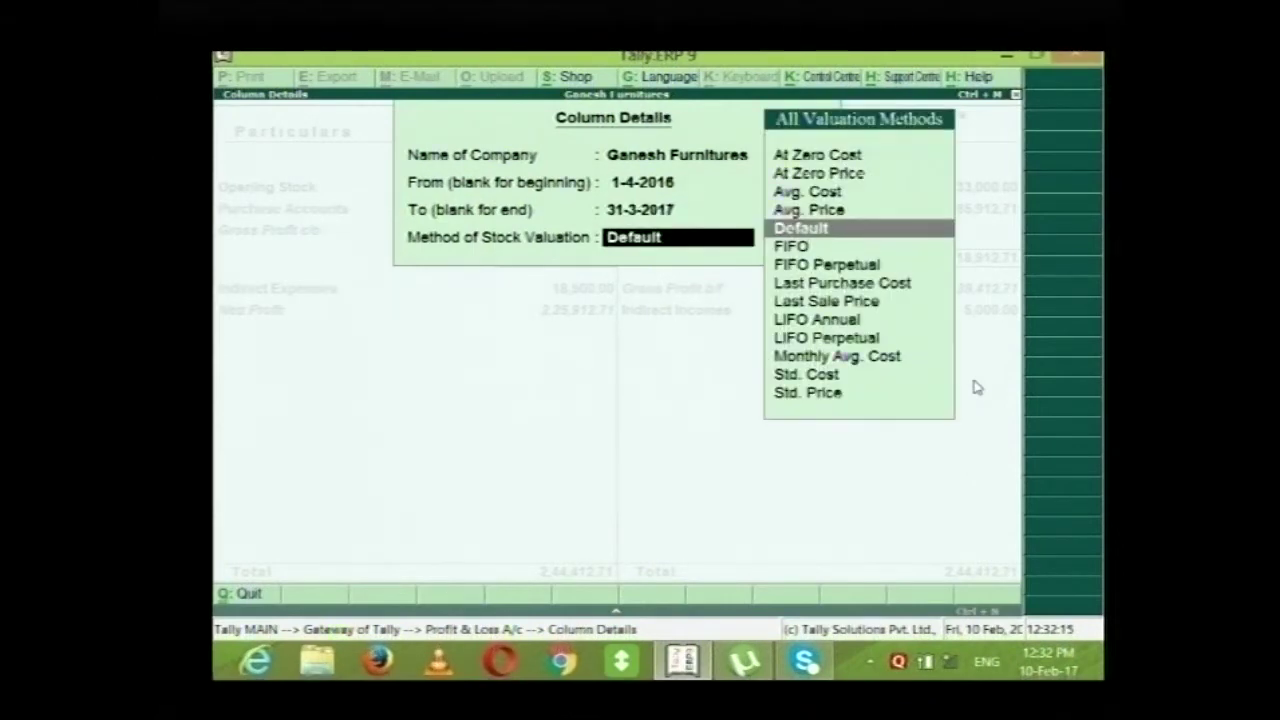
key("Return")
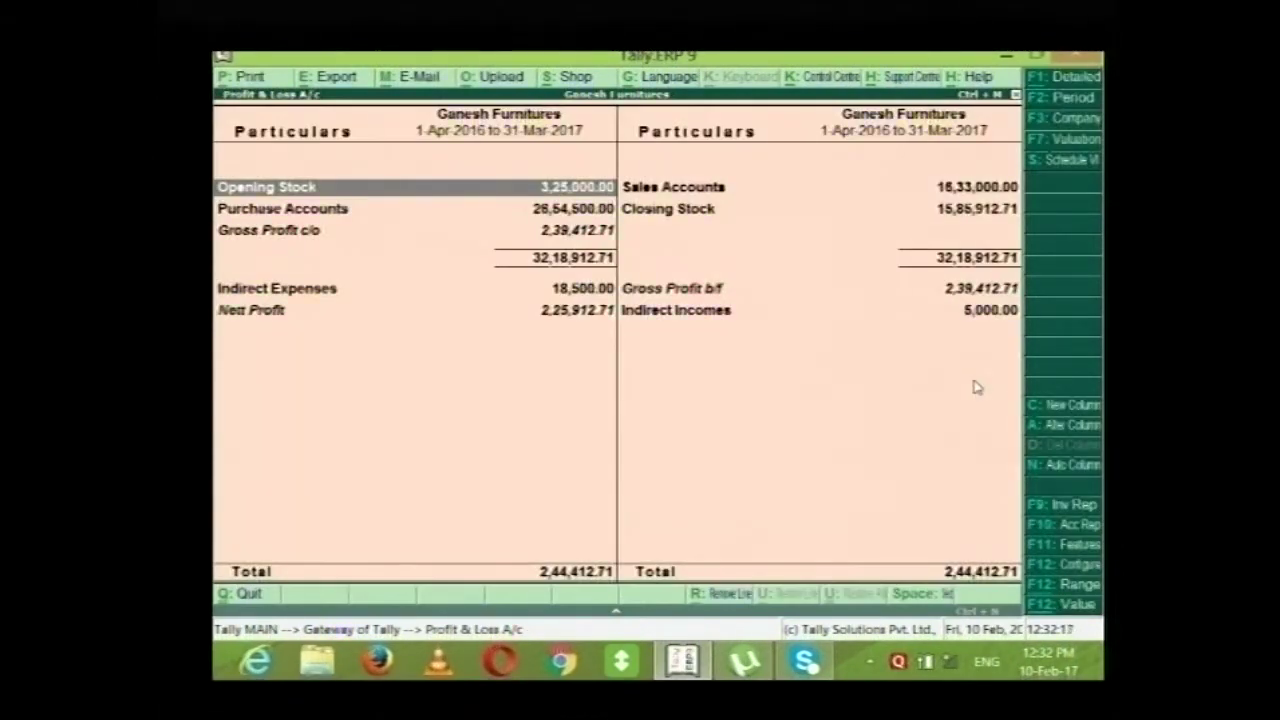
Add a National Traders column for 1-4-2016 to 31-3-2017 with Default stock valuation, and compare it with the Ganesh Furnitures column.
left_click(1058, 414)
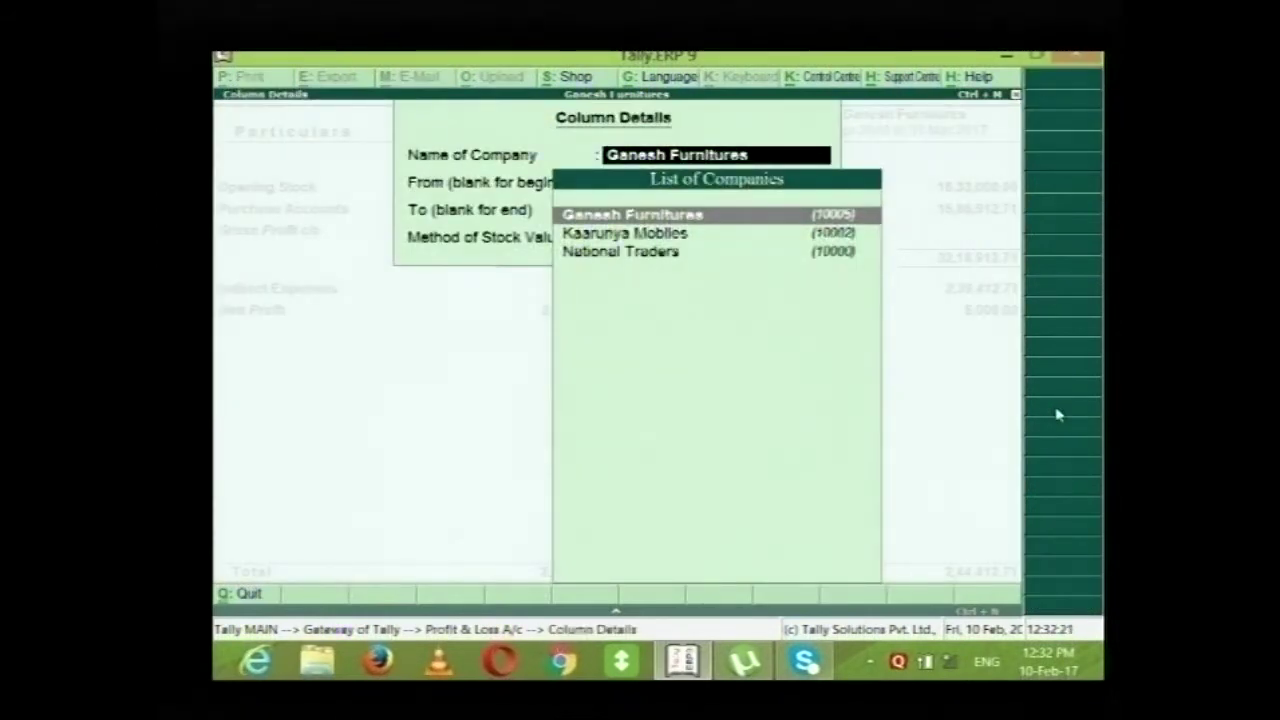
key("Down")
key("Down")
key("Return")
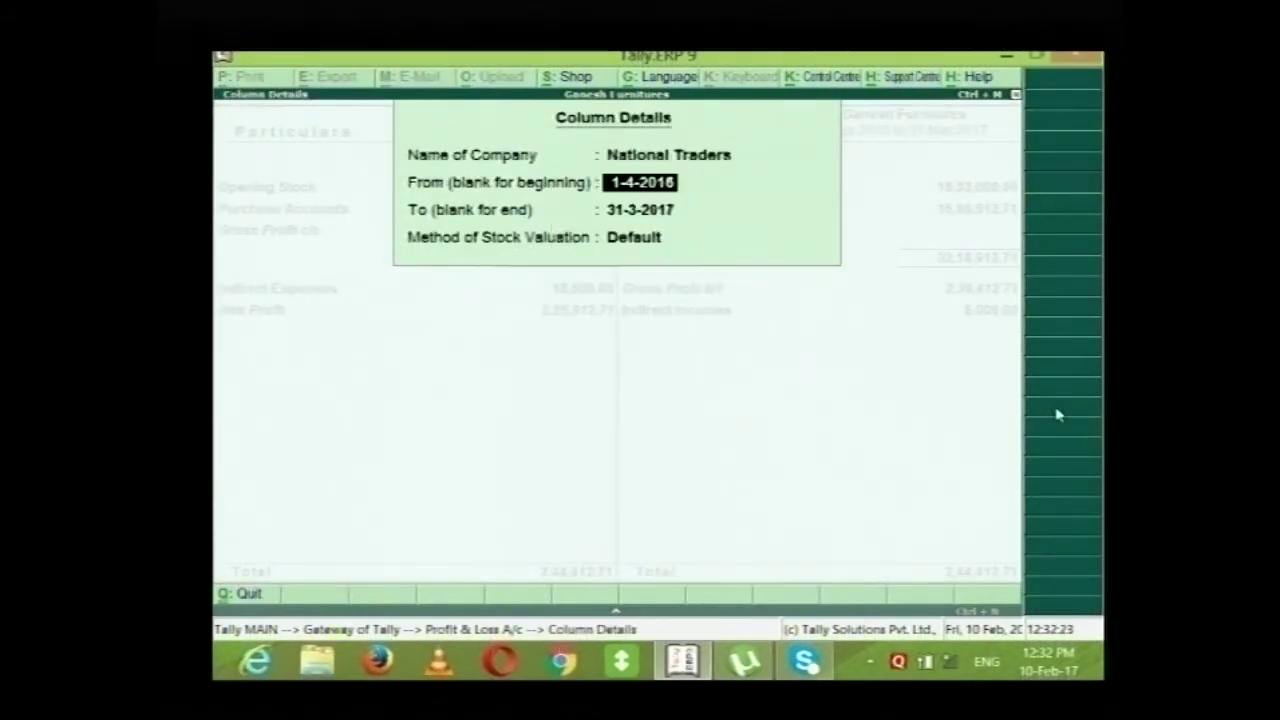
key("Return")
key("Return")
key("Return")
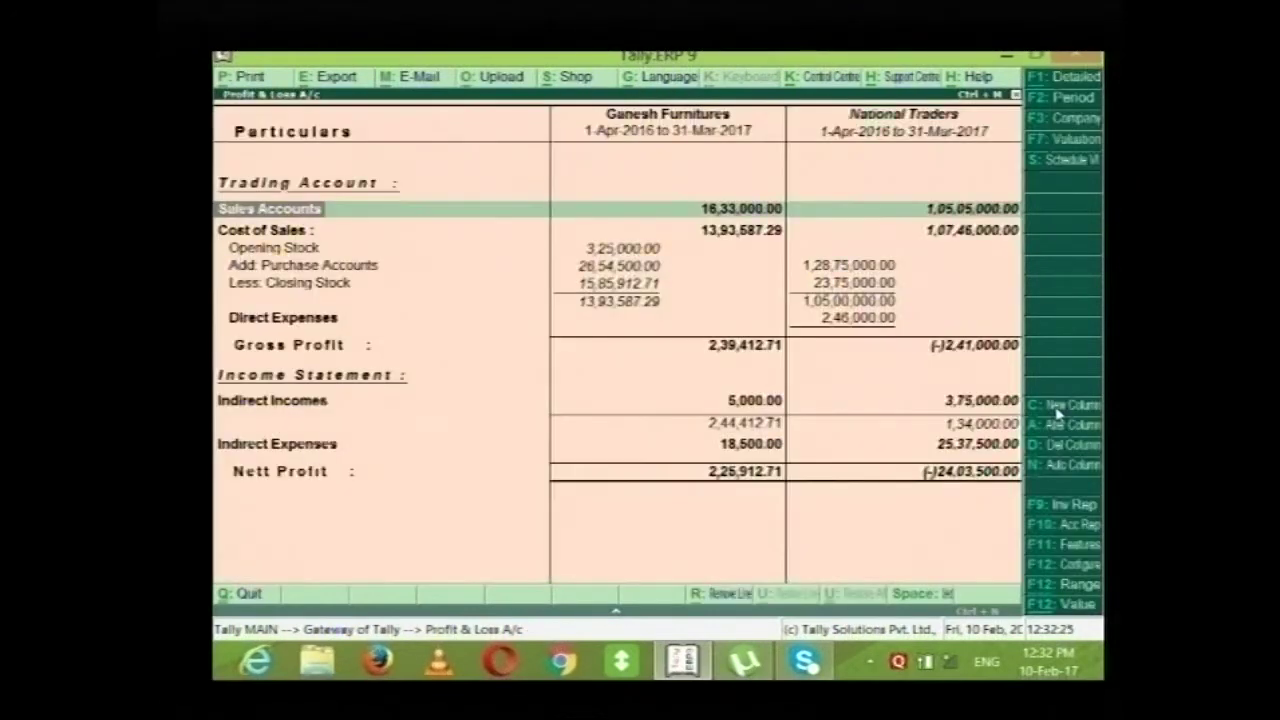
key("Right")
key("Right")
key("Left")
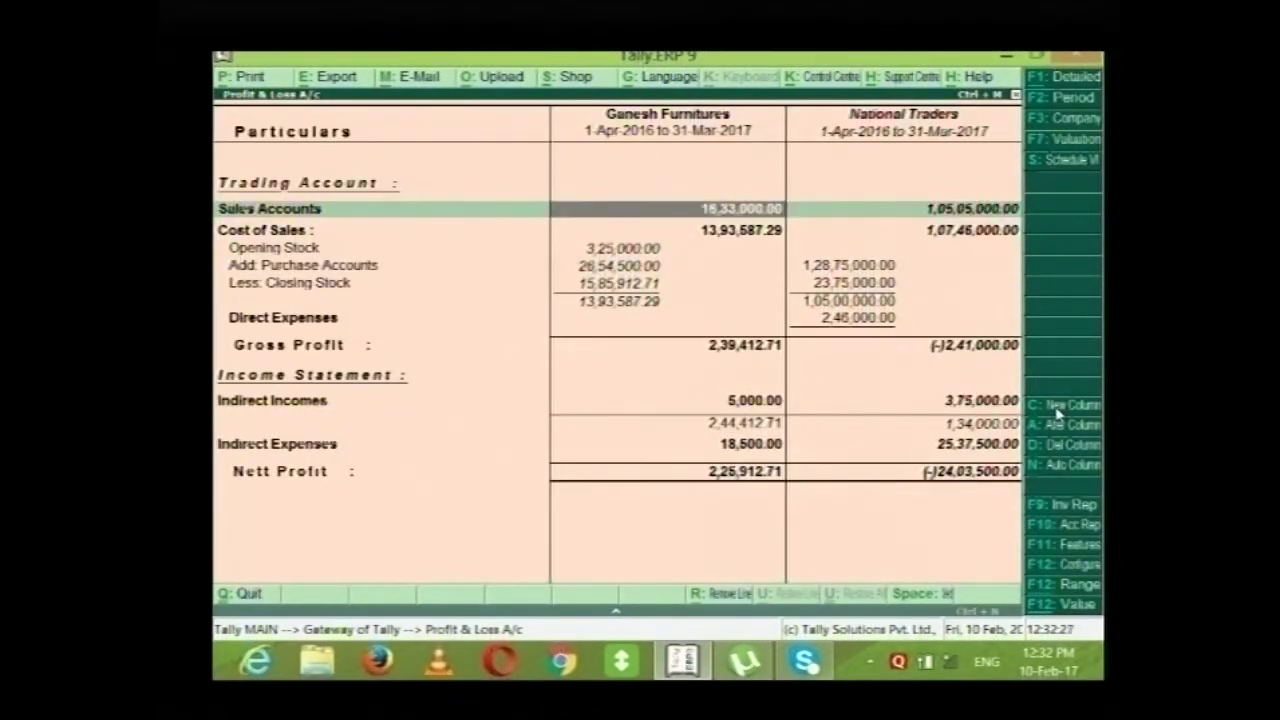
key("Right")
key("Left")
Auto-repeat the Profit & Loss columns by company and look across the company columns.
left_click(1066, 472)
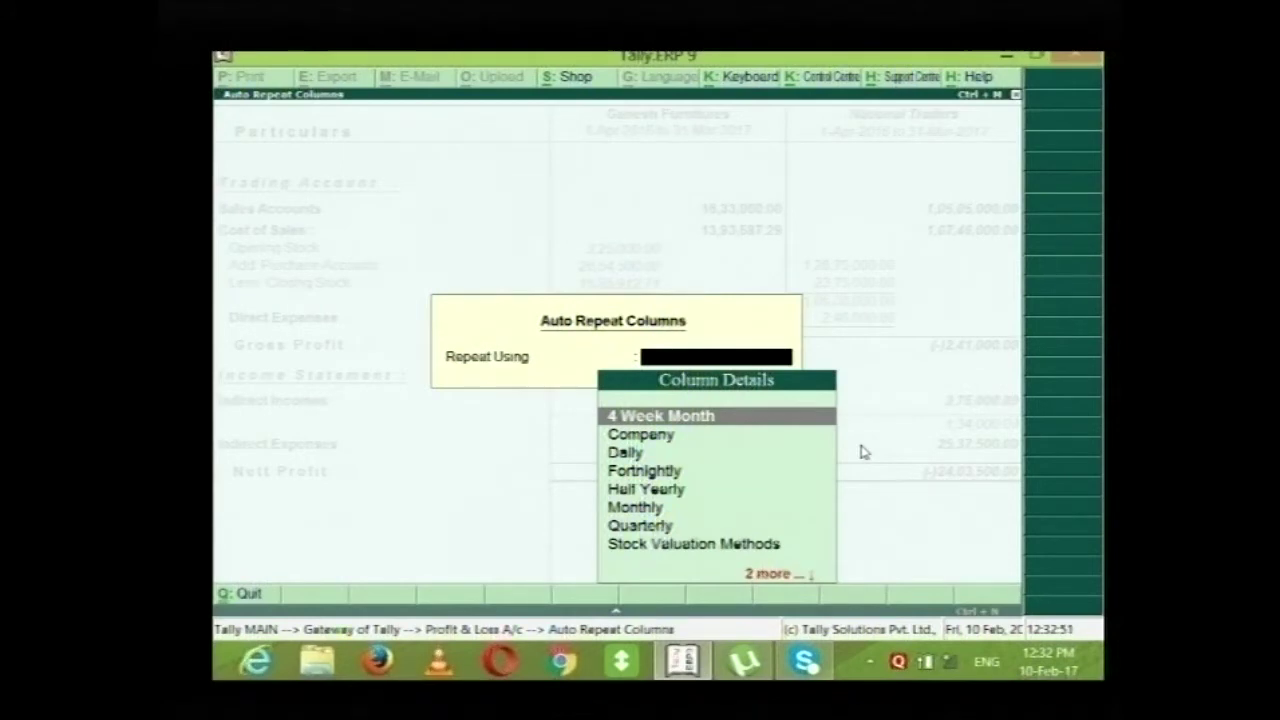
key("Escape")
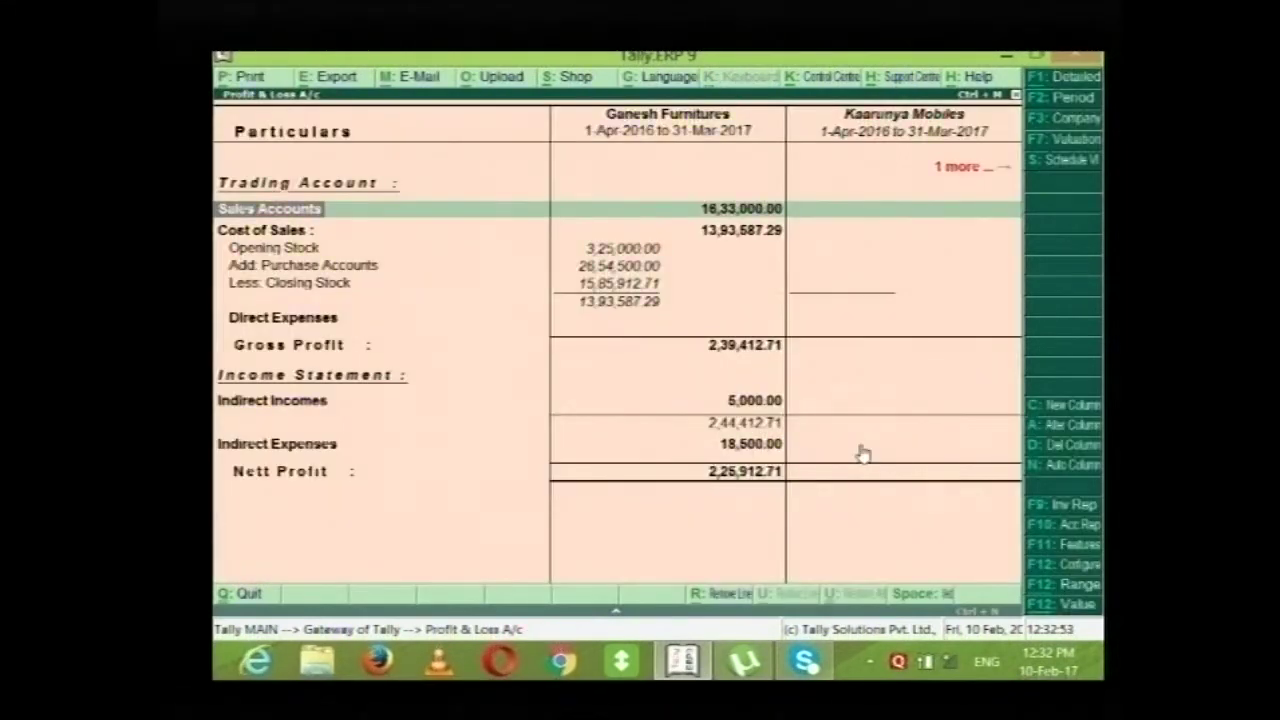
key("Right")
key("Right")
key("Right")
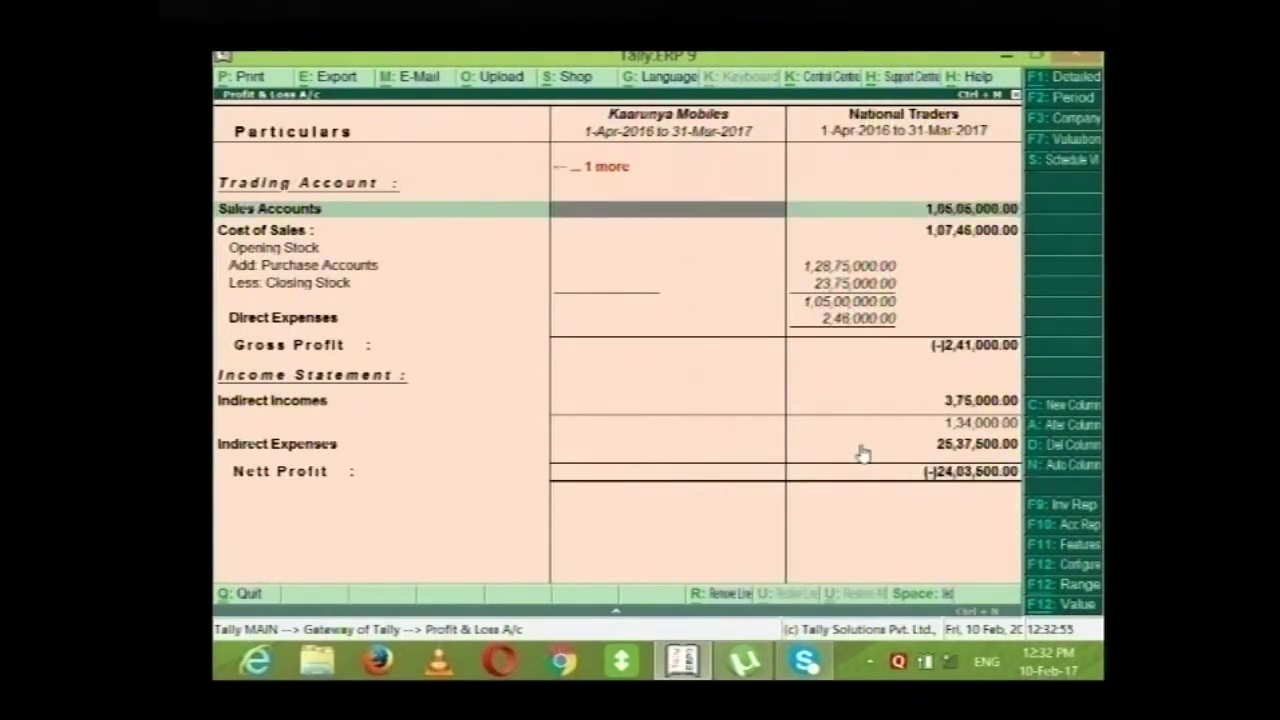
key("Left")
key("Left")
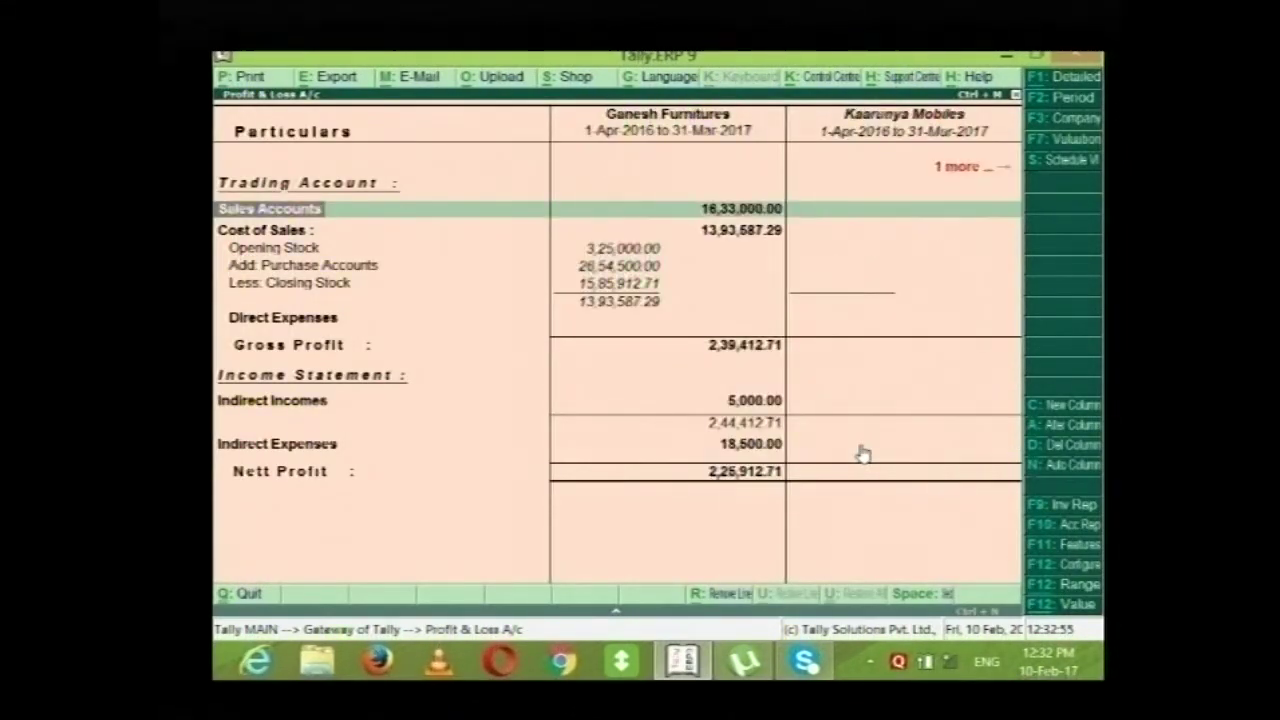
Add a new column for Kaarunya Mobiles covering 1-4-2016 to 31-3-2017 with Default stock valuation.
left_click(1060, 424)
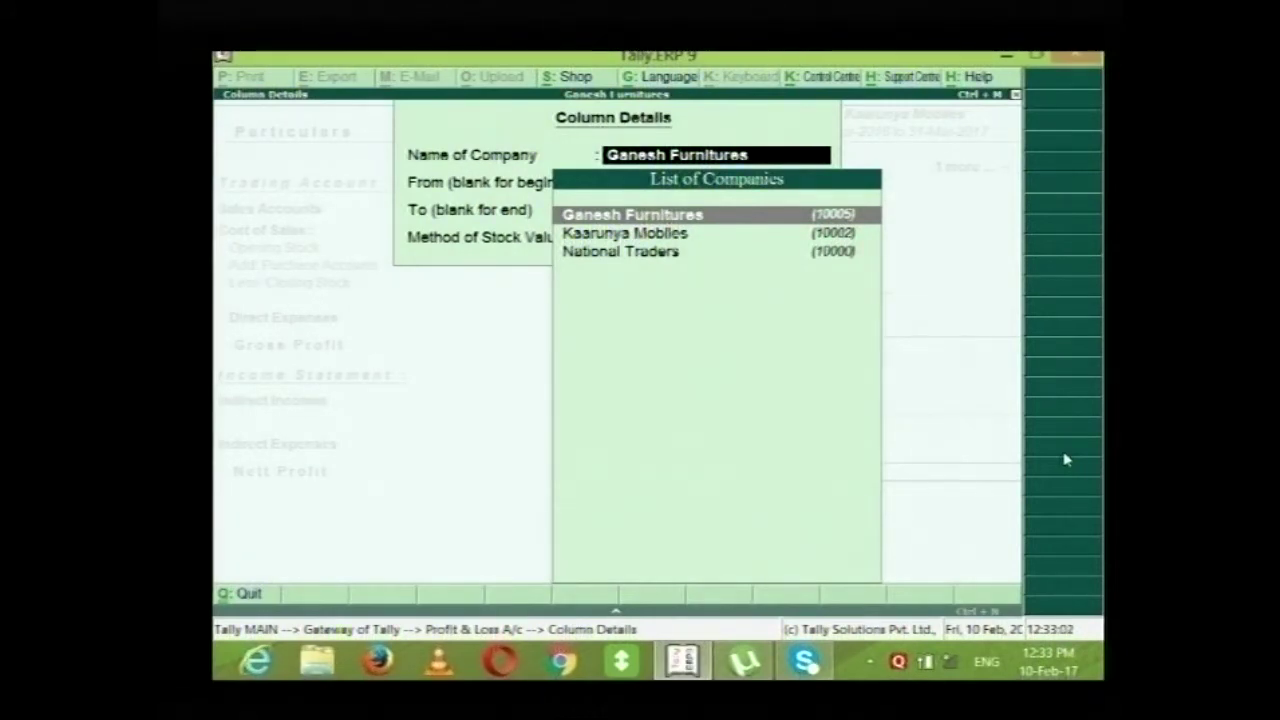
key("Down")
key("Return")
key("Return")
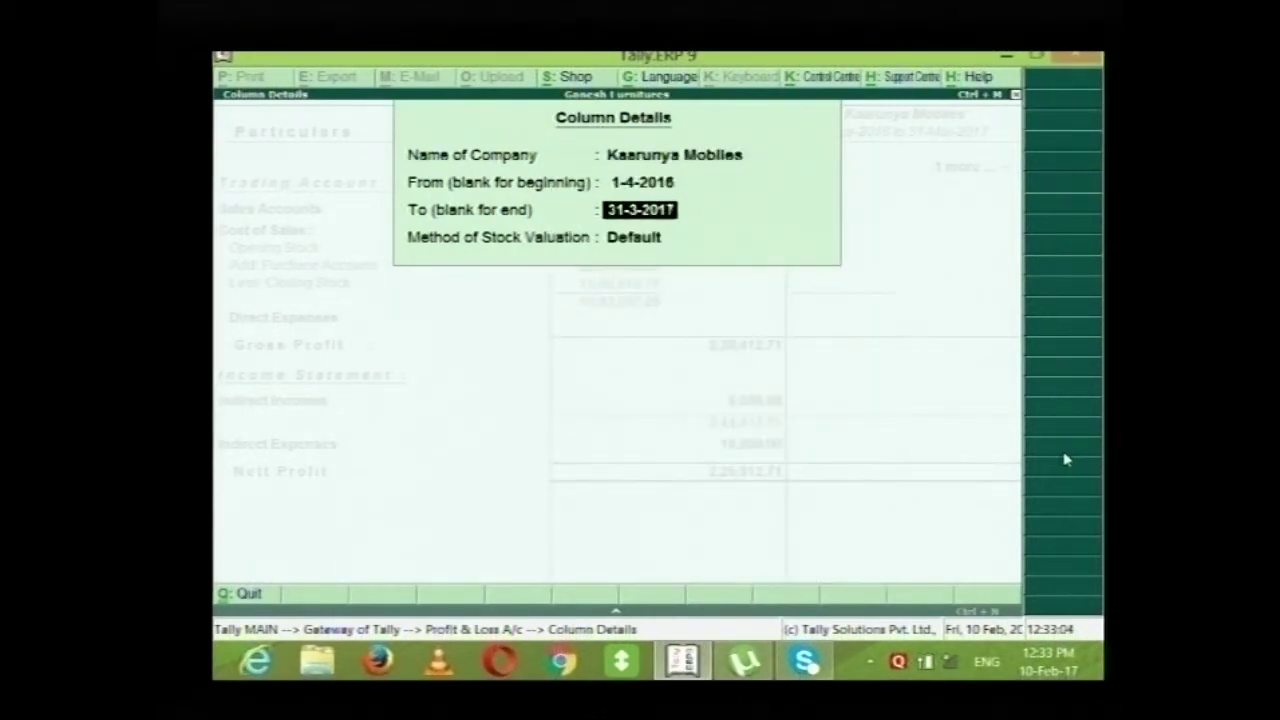
key("Return")
key("Return")
Compare the Profit & Loss columns of Ganesh Furnitures, Kaarunya Mobiles and National Traders, and close the report.
key("Right")
key("Right")
key("Right")
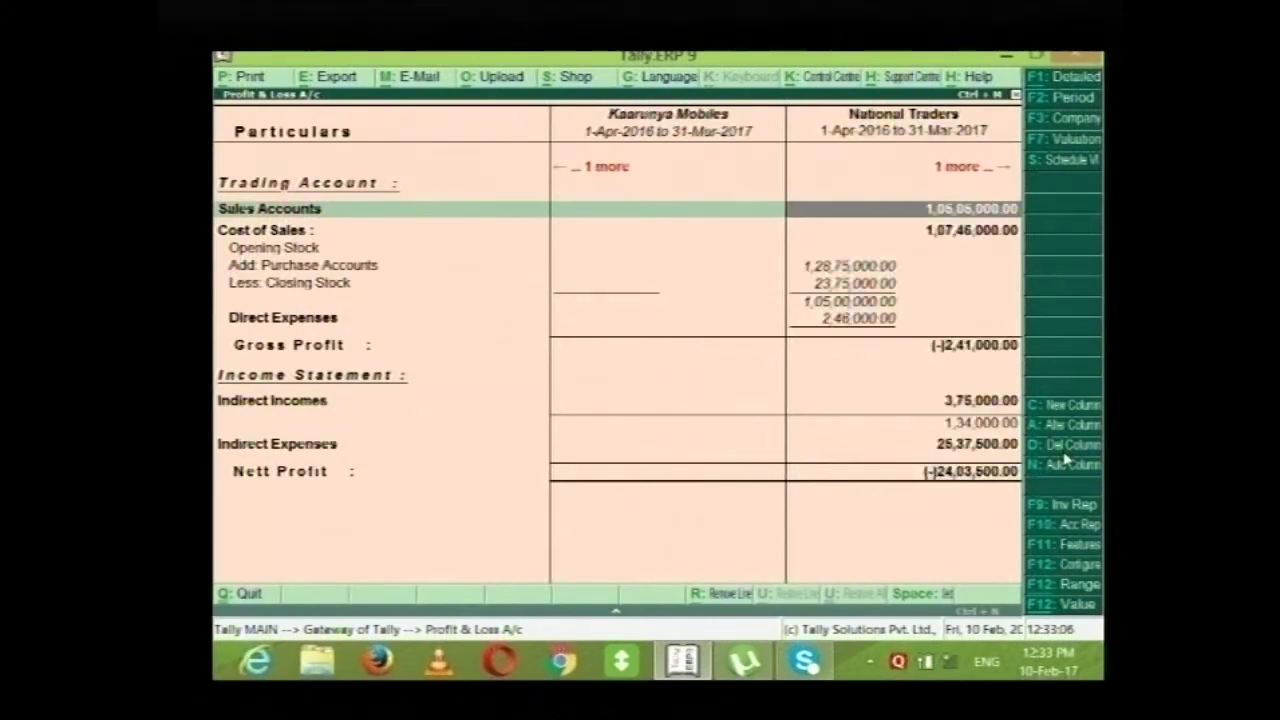
key("Left")
key("Left")
key("Left")
key("Right")
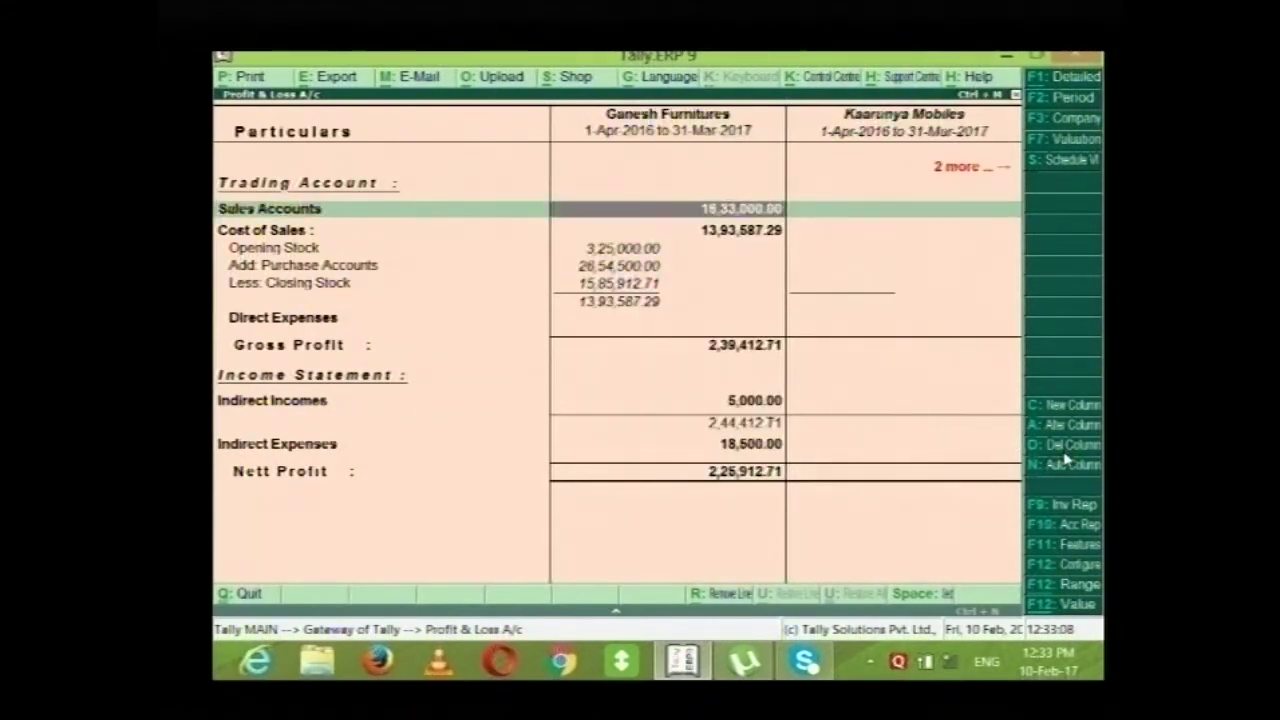
key("Right")
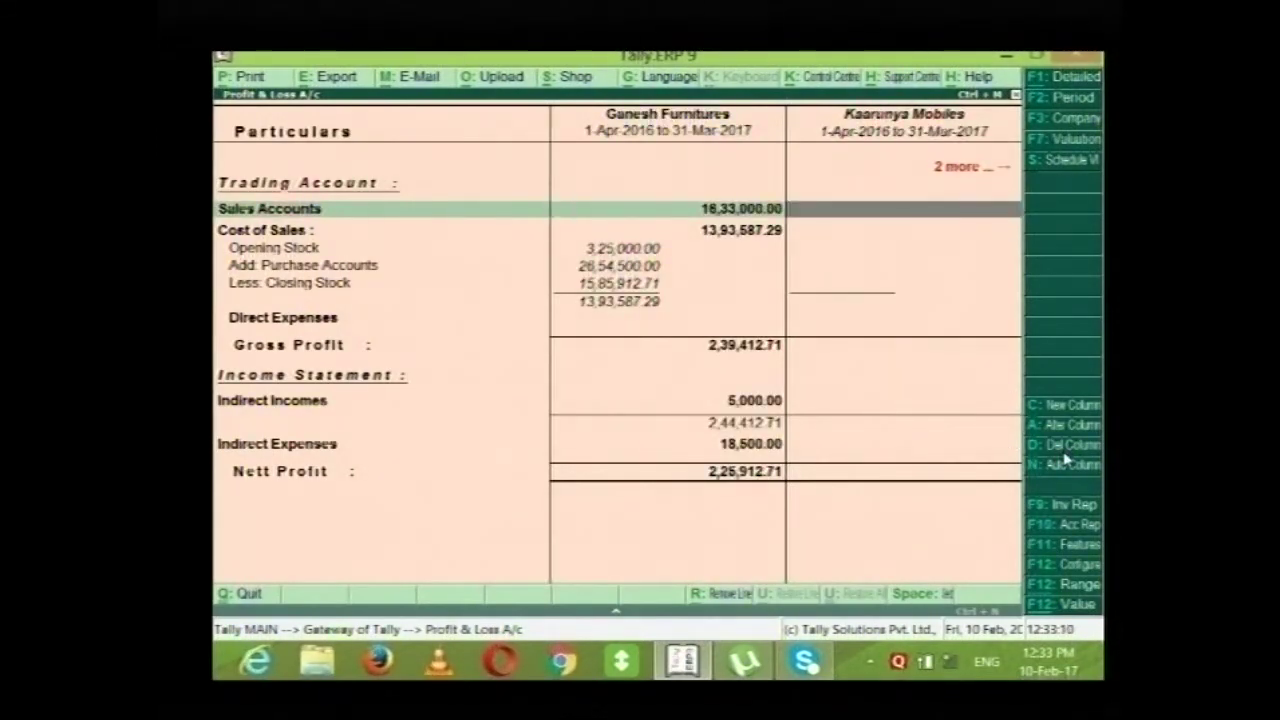
key("Right")
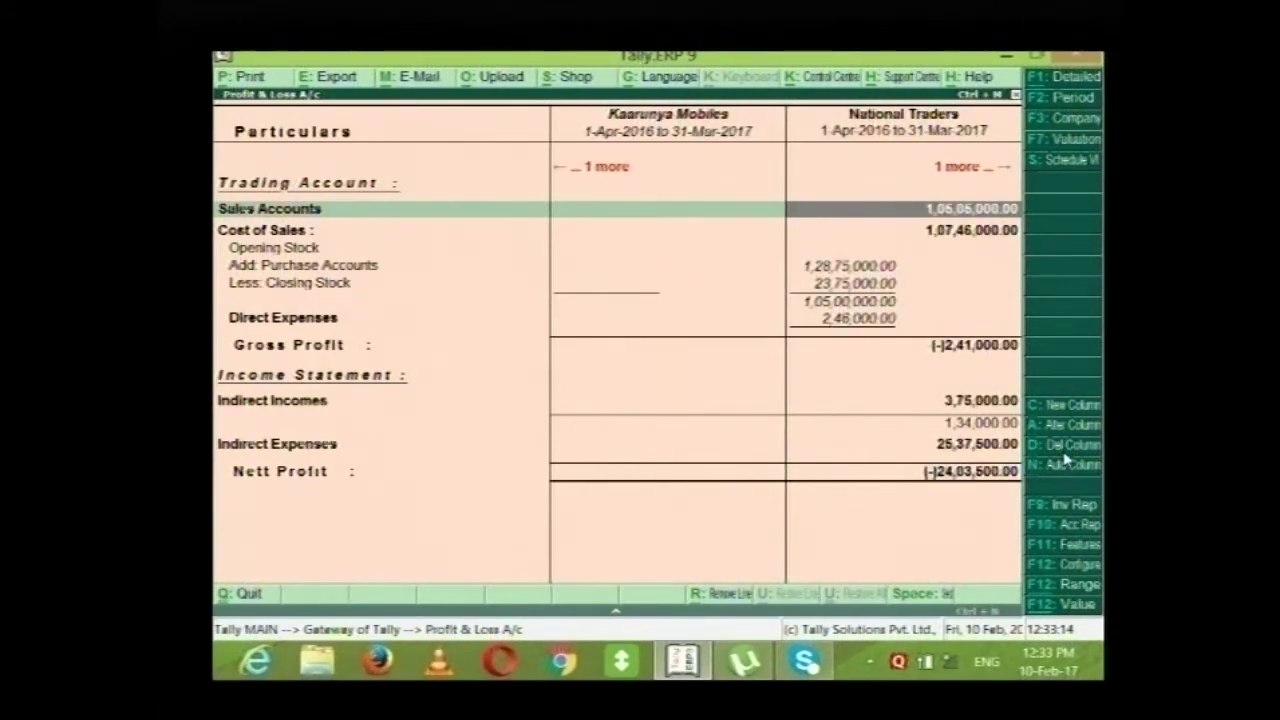
key("Left")
key("Left")
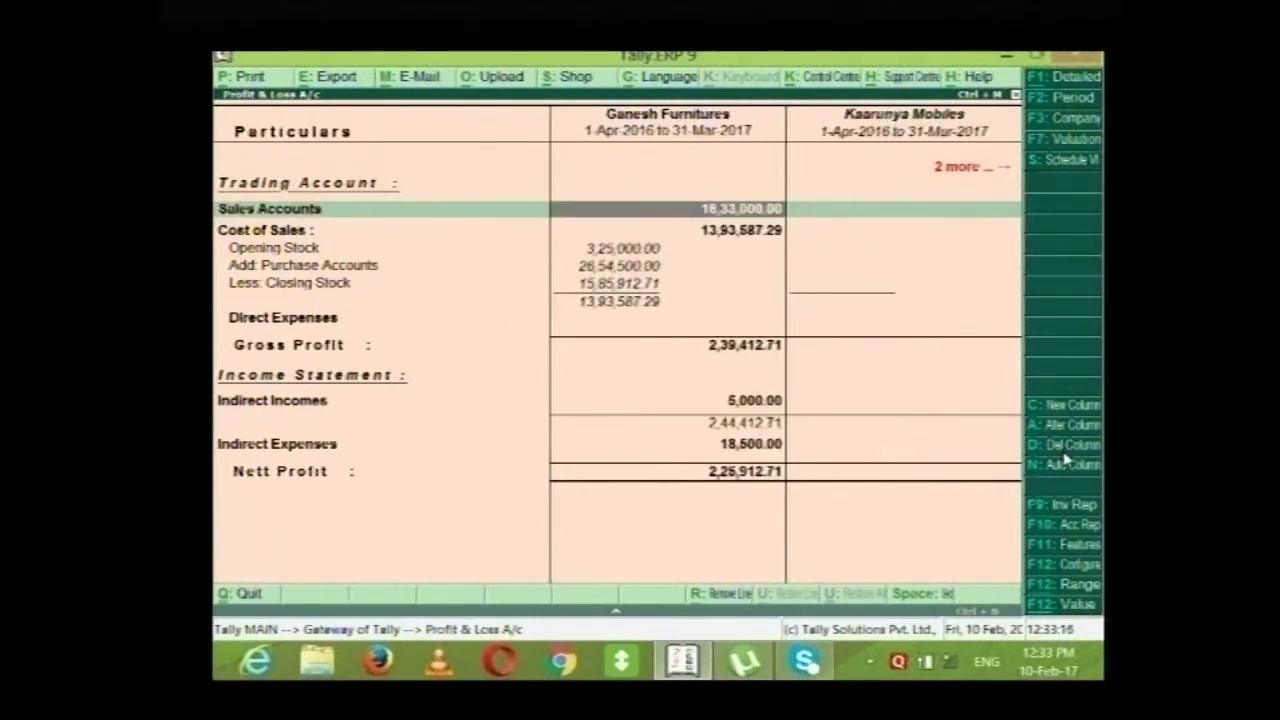
key("Right")
key("Right")
key("Right")
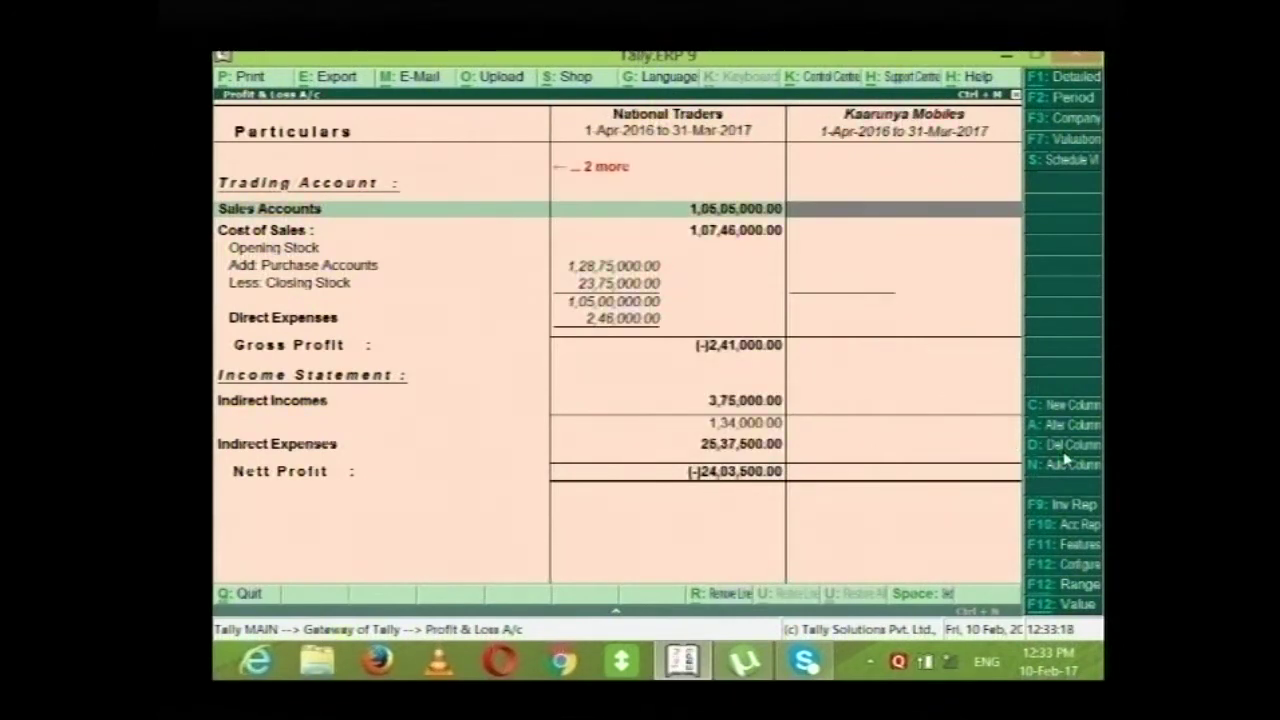
key("Left")
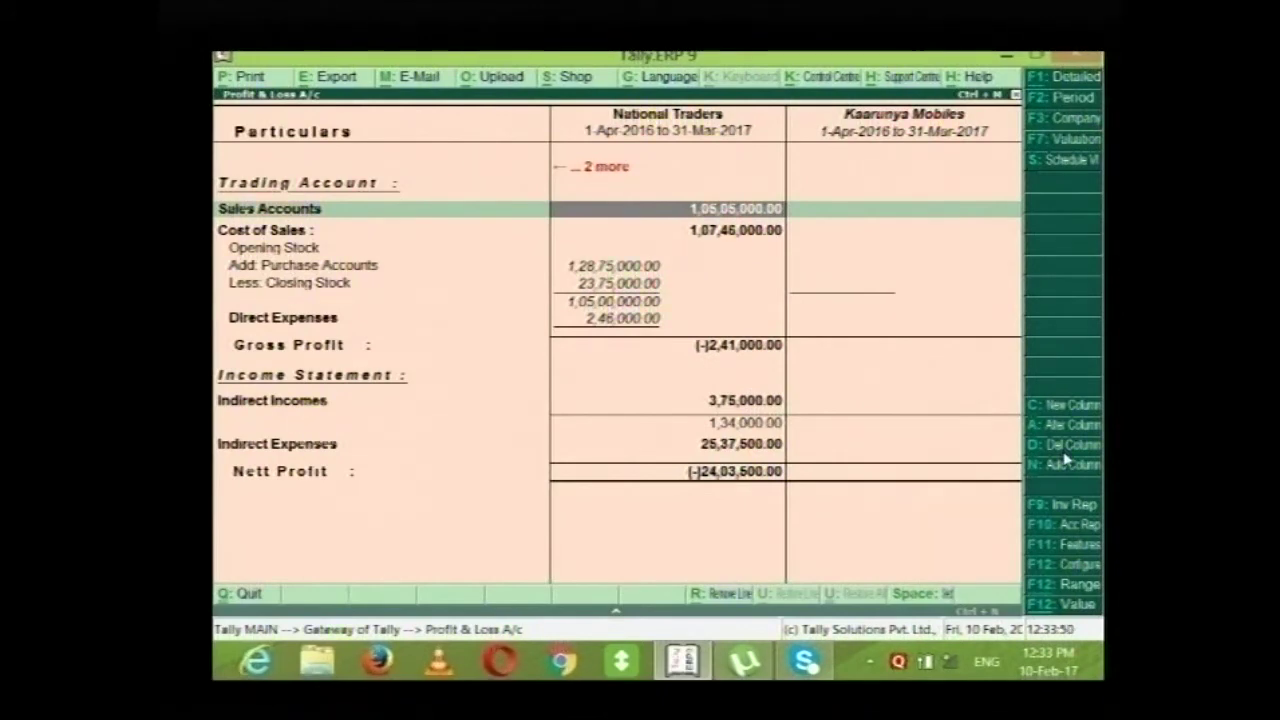
key("Escape")
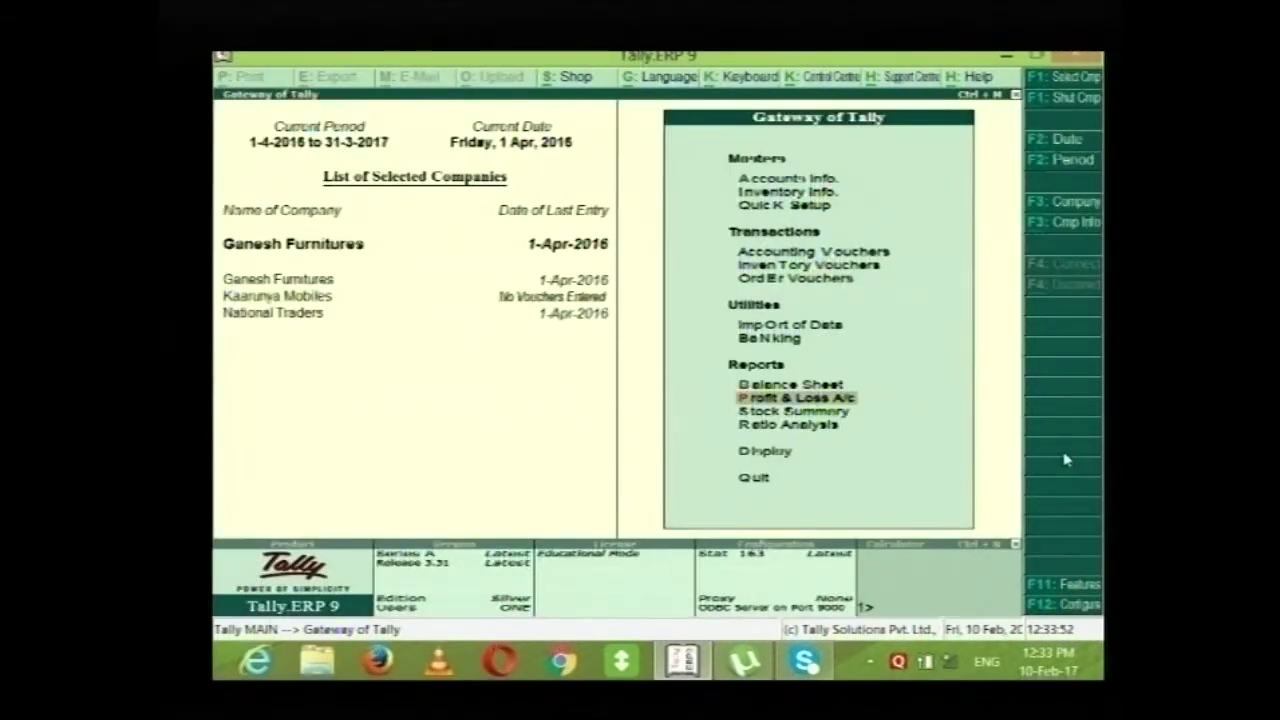
Reopen the Profit & Loss report in detailed view and examine the entries from Opening Stock down to Nett Profit.
key("Return")
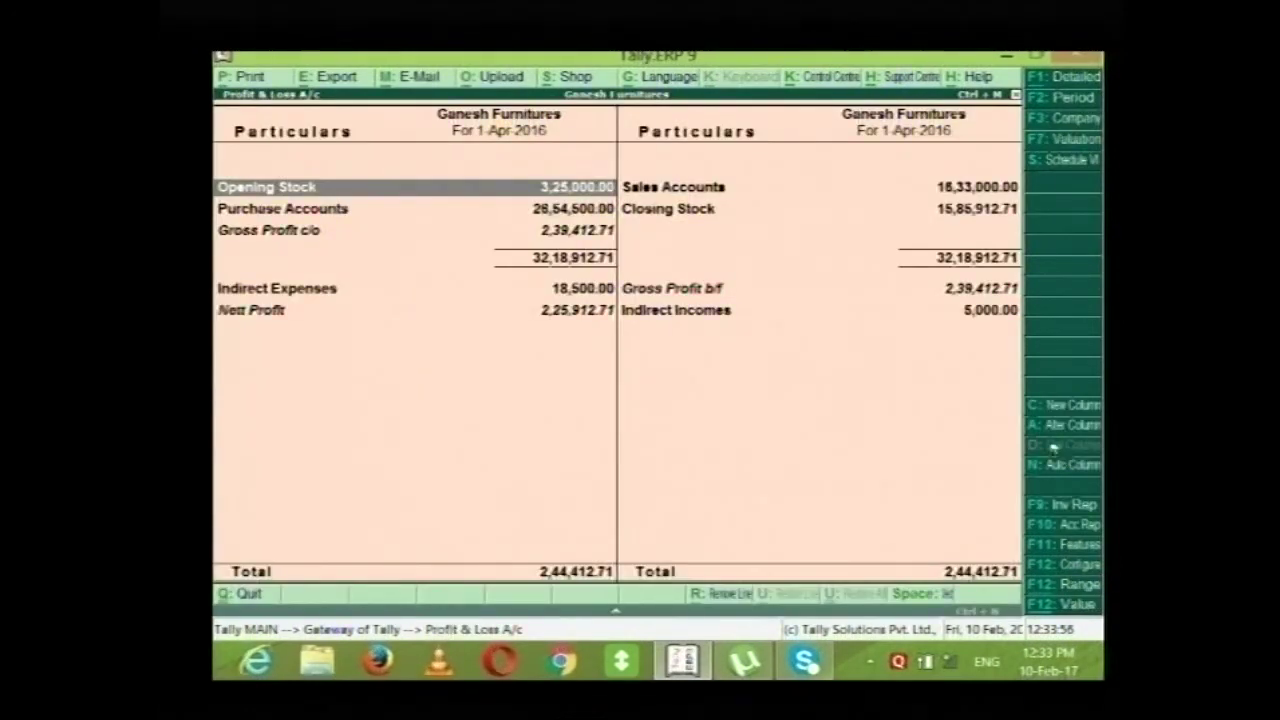
key("alt+F1")
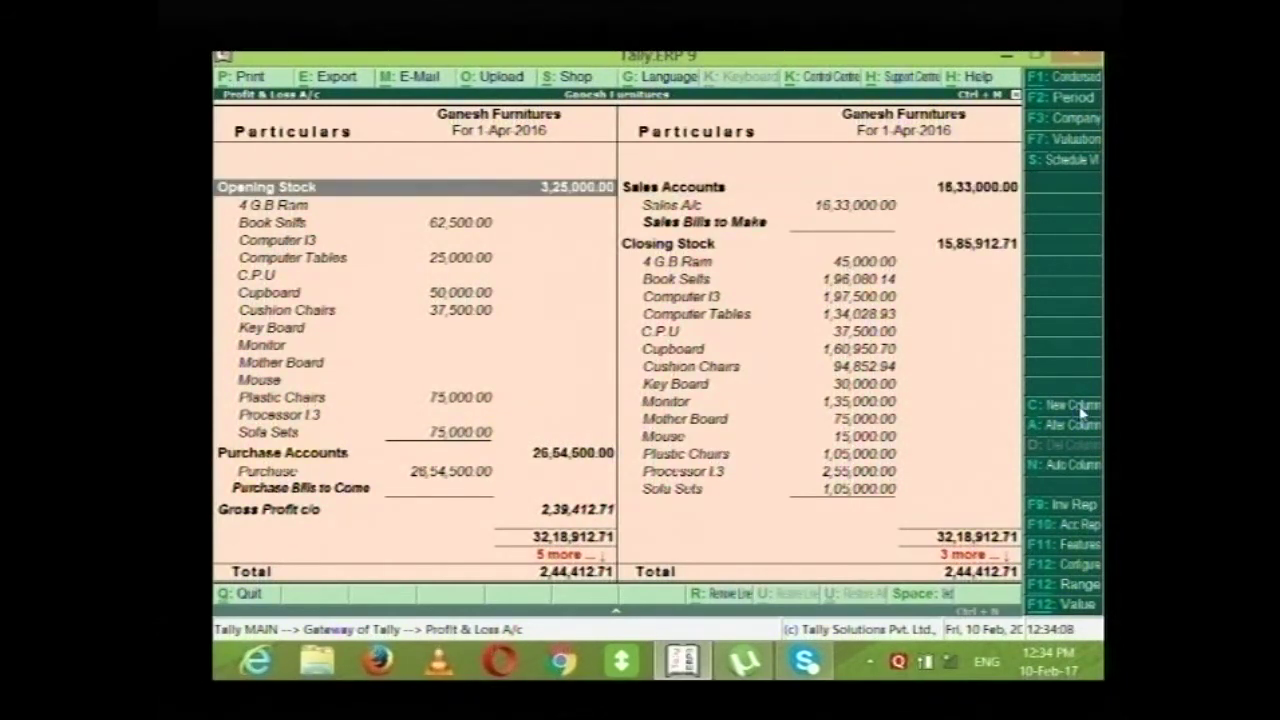
key("Down")
key("Down")
key("Down")
key("Down")
key("Down")
key("Down")
key("Down")
key("Down")
key("Down")
key("Down")
key("Down")
key("Down")
key("Down")
key("Down")
key("Down")
key("Down")
key("Down")
key("Down")
key("Down")
key("Down")
key("Down")
key("Down")
key("Down")
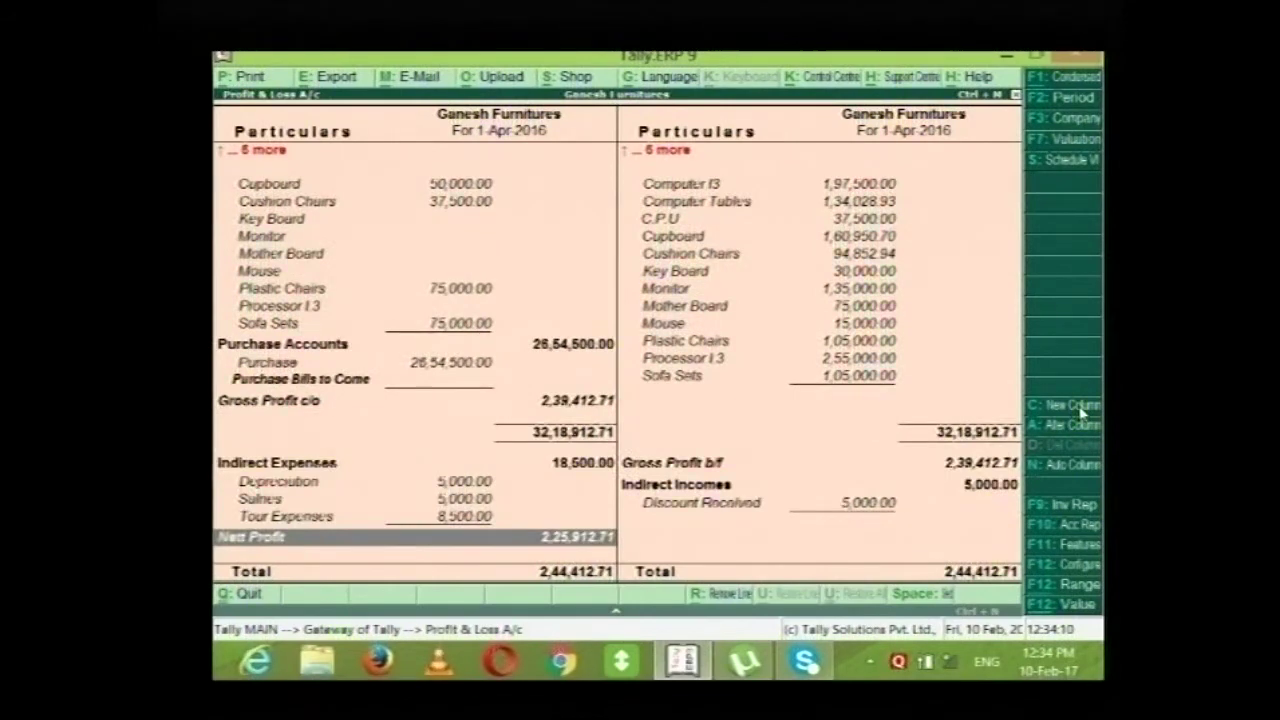
key("Up")
Examine the detailed income side from Discount Received up to Sales Accounts, and close the Profit & Loss report.
key("Right")
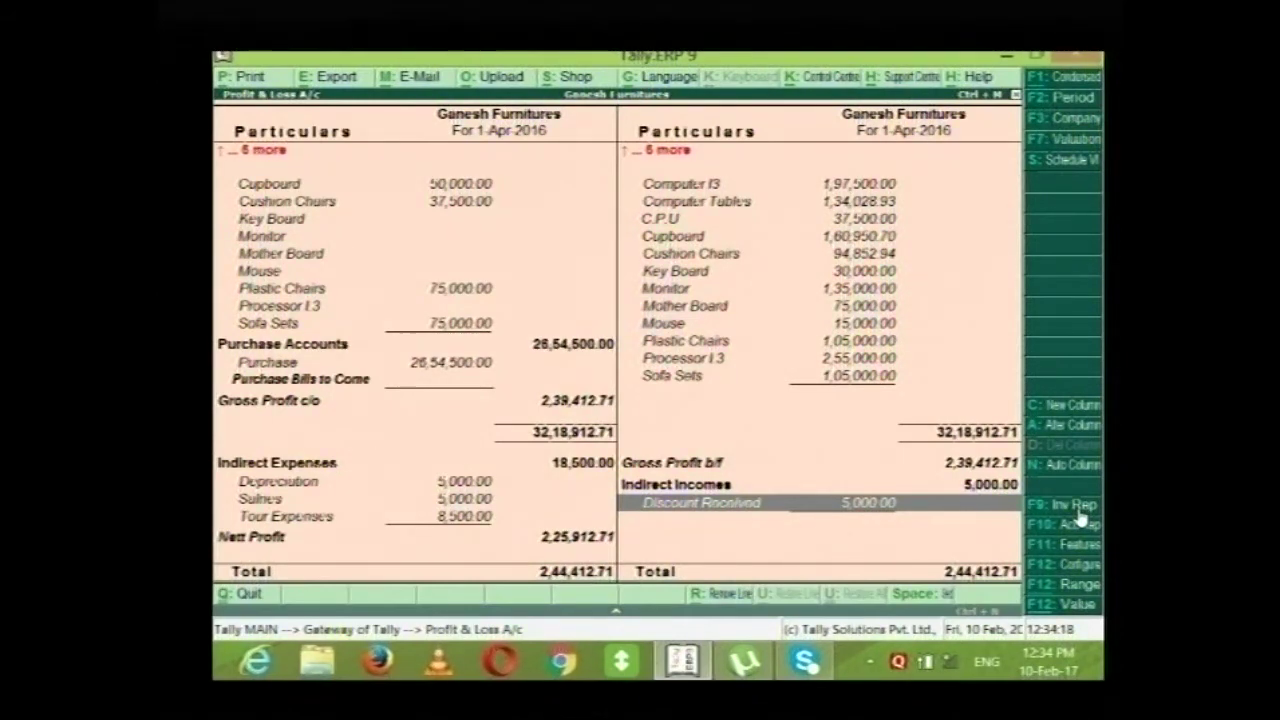
key("Up")
key("Up")
key("Up")
key("Up")
key("Up")
key("Up")
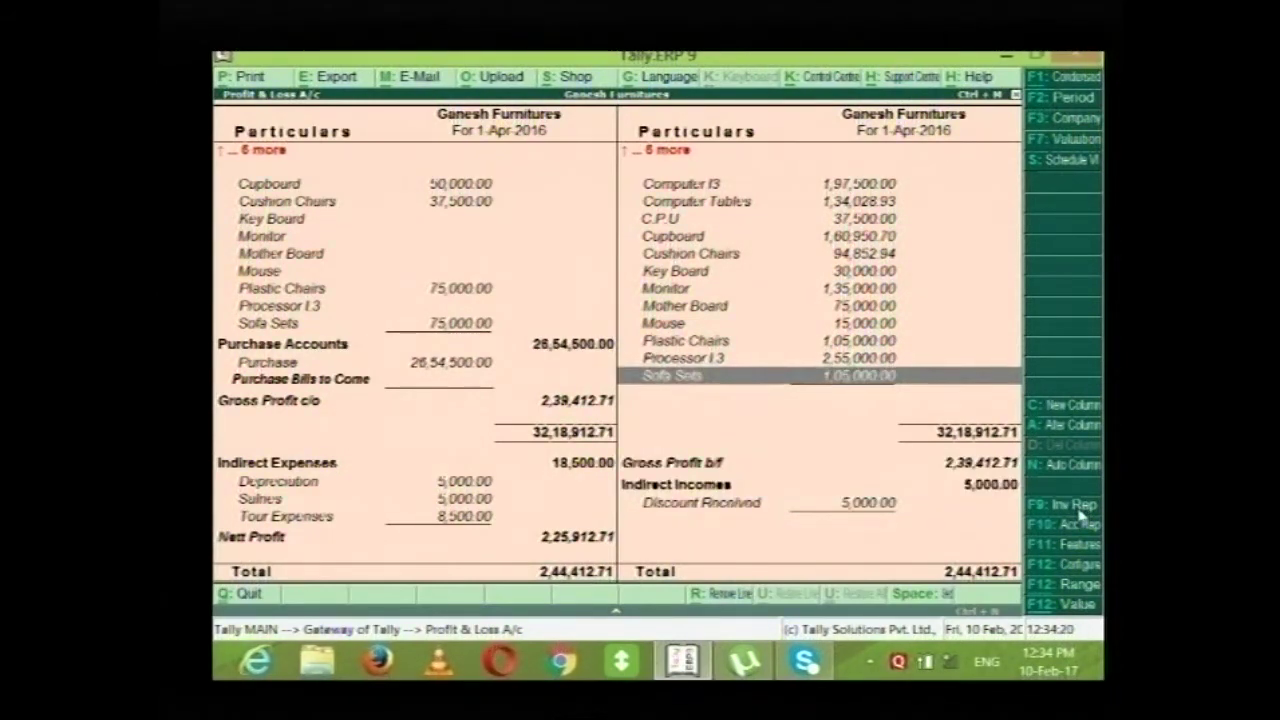
key("Up")
key("Up")
key("Up")
key("Up")
key("Up")
key("Up")
key("Up")
key("Up")
key("Up")
key("Up")
key("Up")
key("Up")
key("Up")
key("Up")
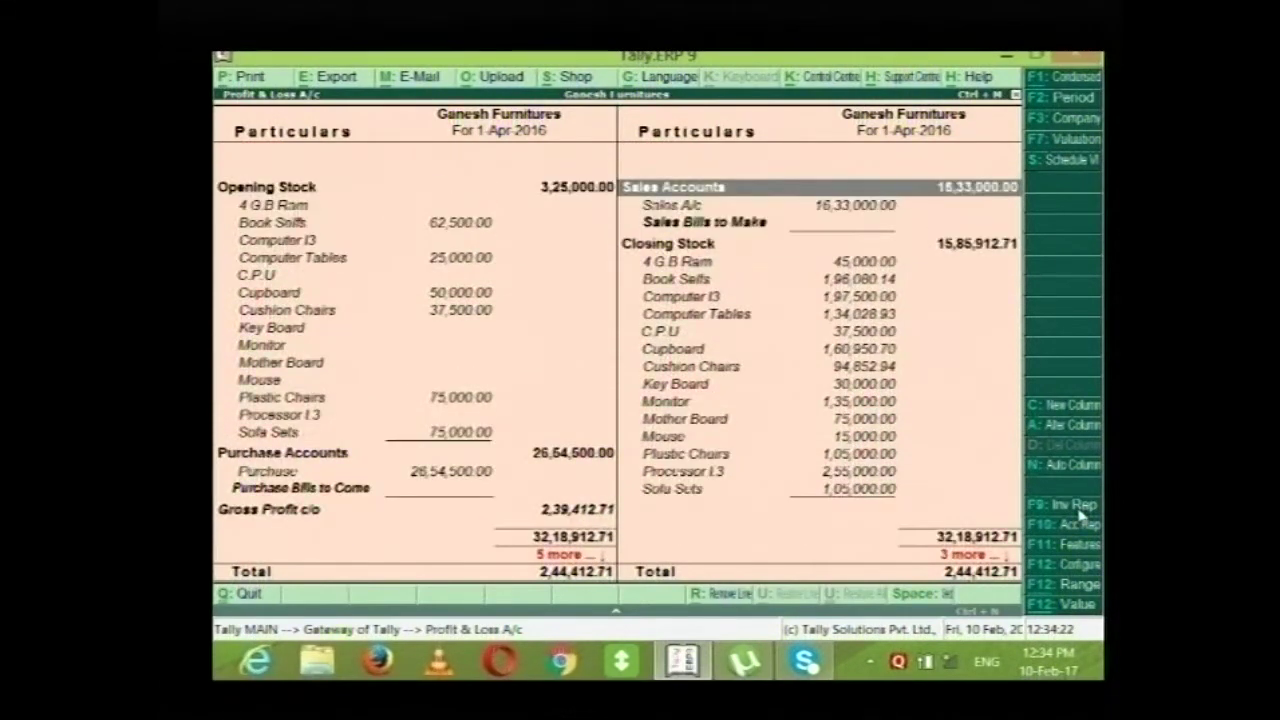
key("Left")
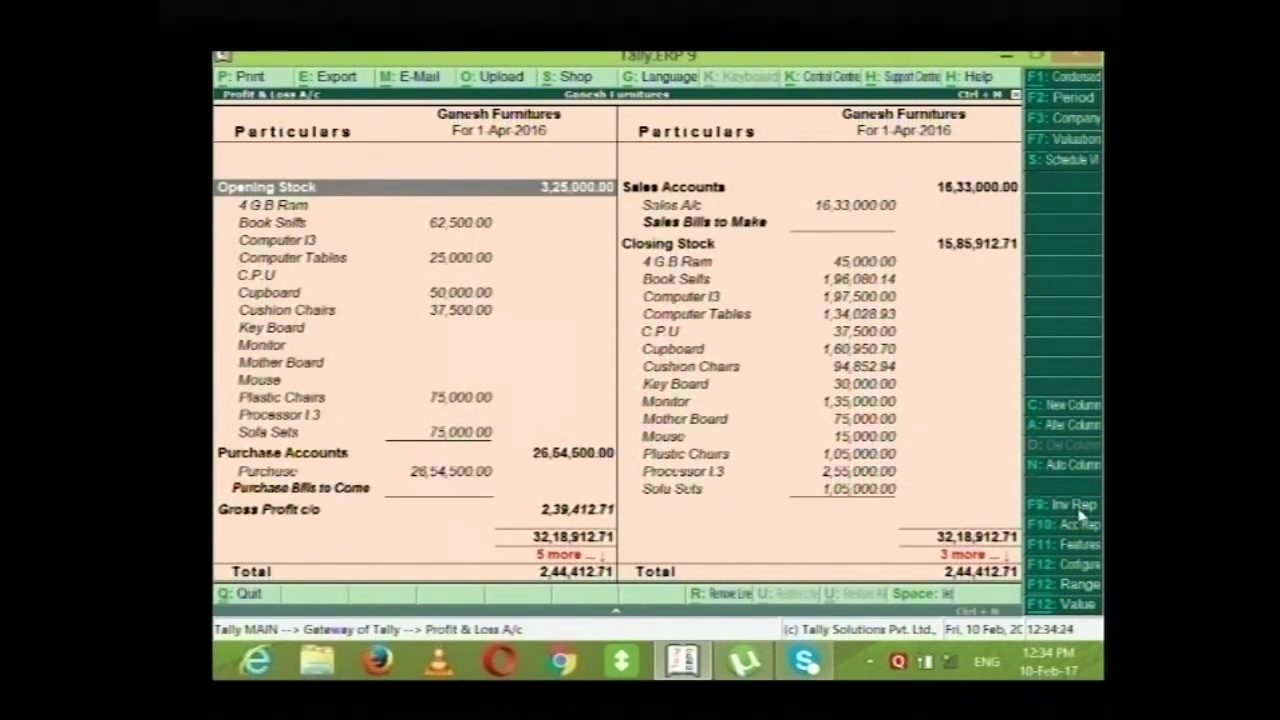
key("Escape")
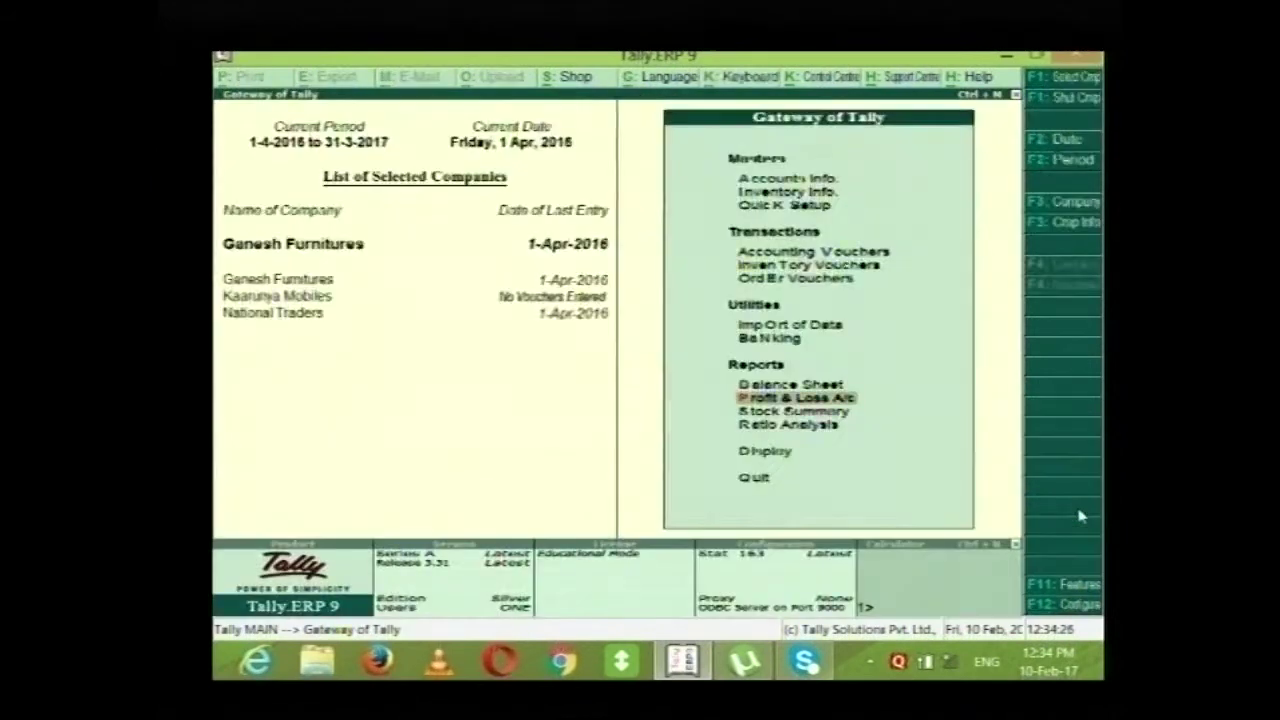
Open the Balance Sheet report for Ganesh Furnitures.
key("Down")
key("Down")
key("Down")
key("Down")
key("Down")
key("Down")
key("Down")
key("Down")
key("Down")
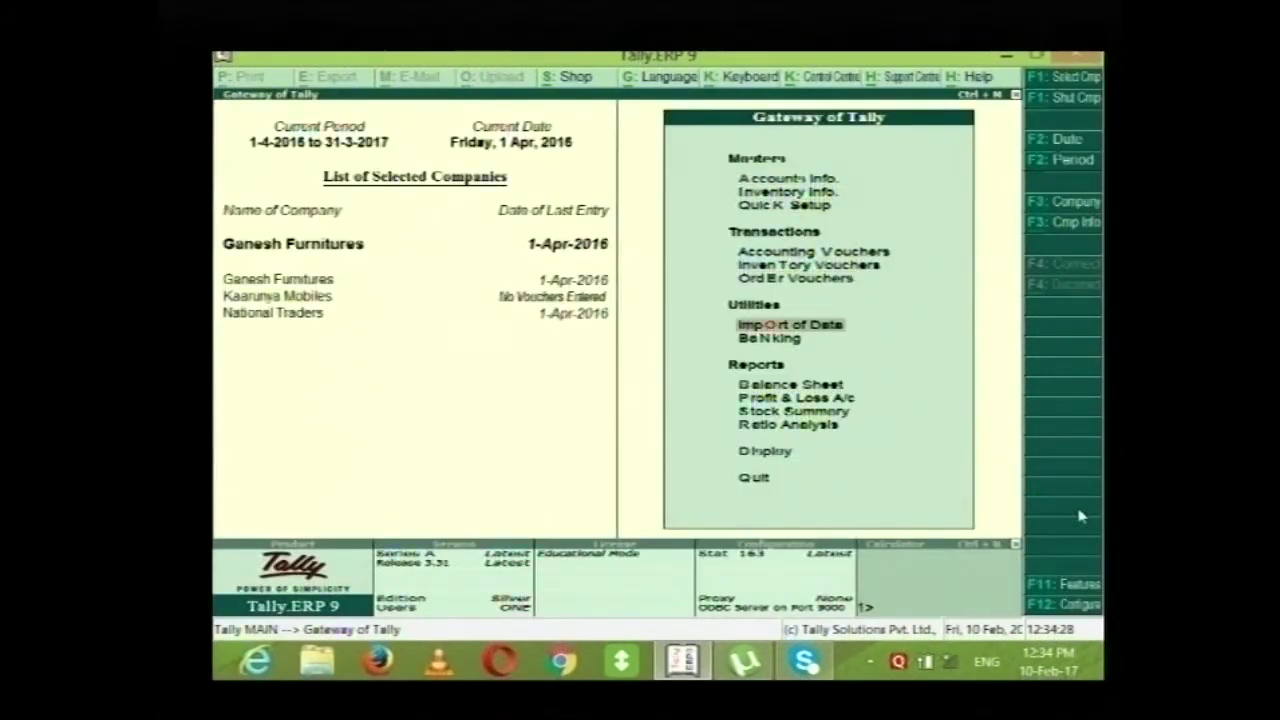
key("Up")
key("Return")
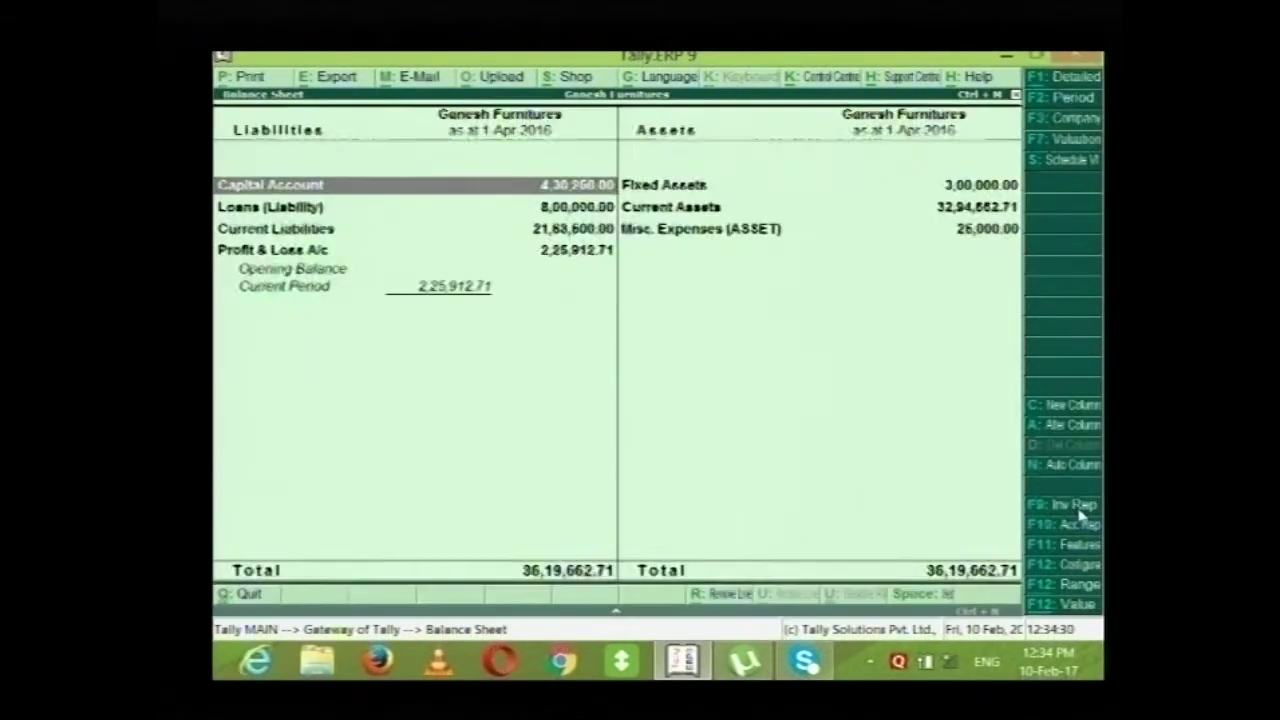
Show the Balance Sheet in detailed view and add a column for Kaarunya Mobiles with the period ending 31-3-17.
key("alt+F1")
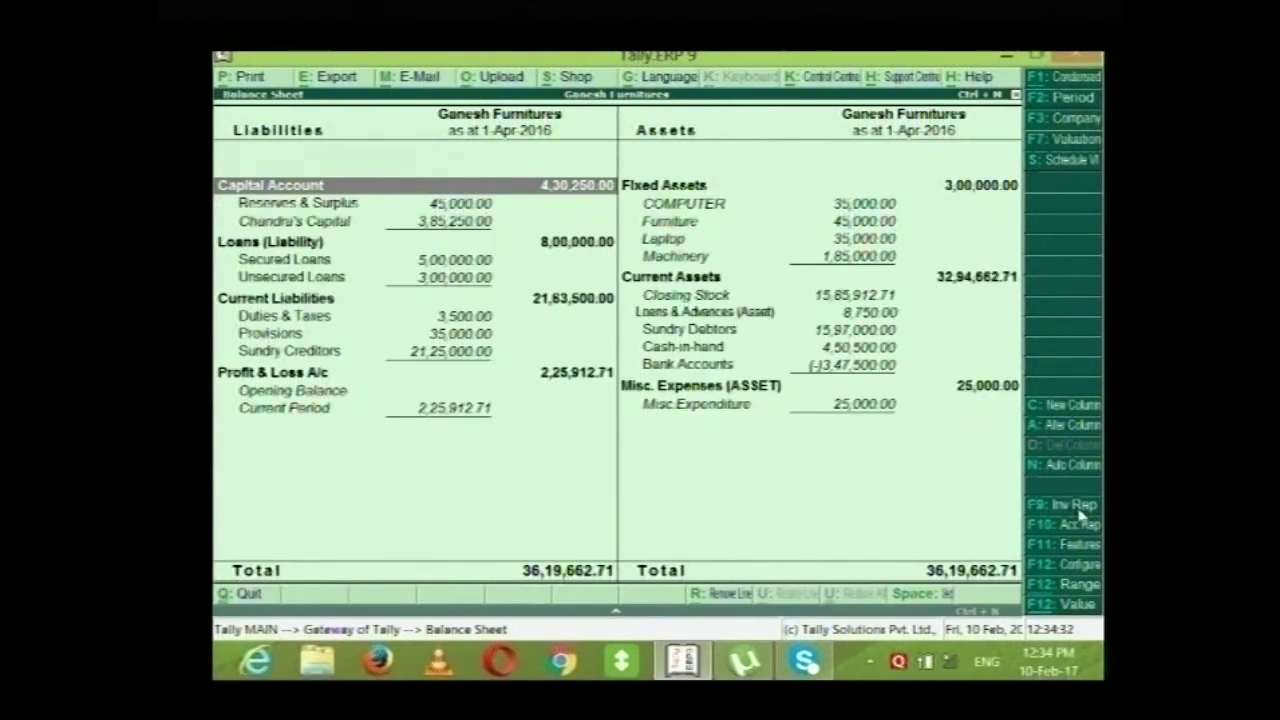
left_click(1071, 410)
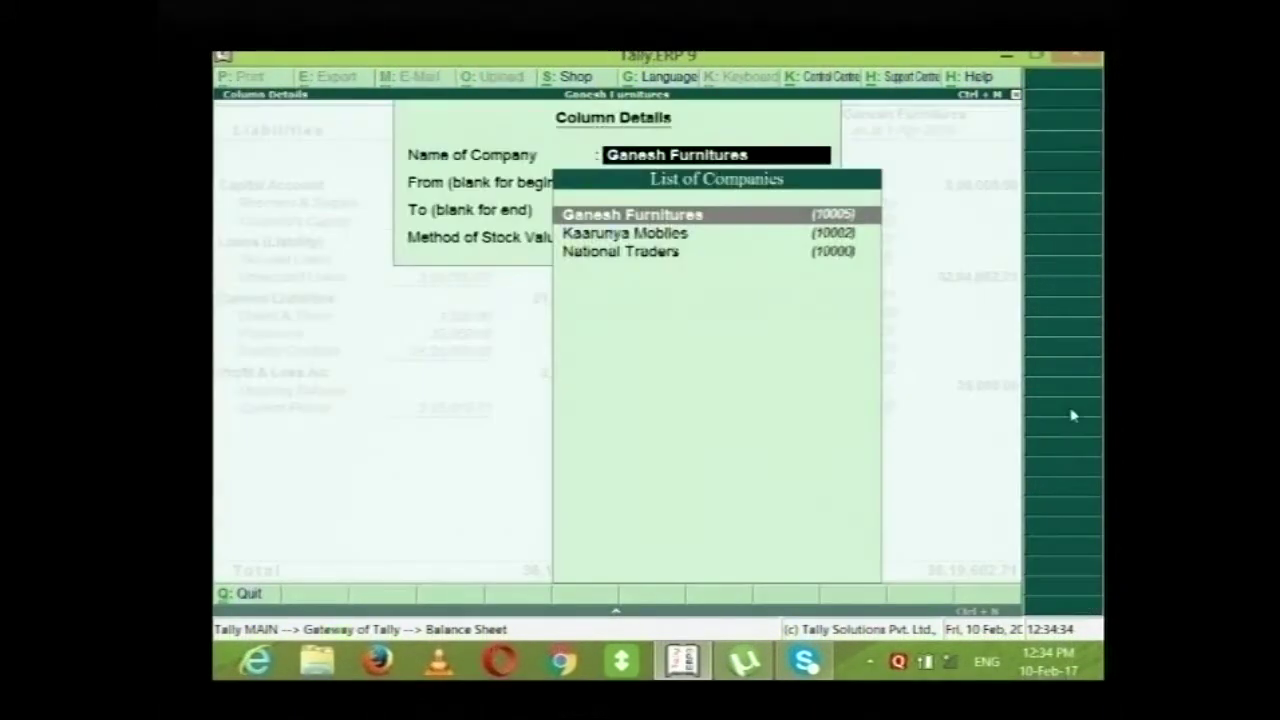
key("Down")
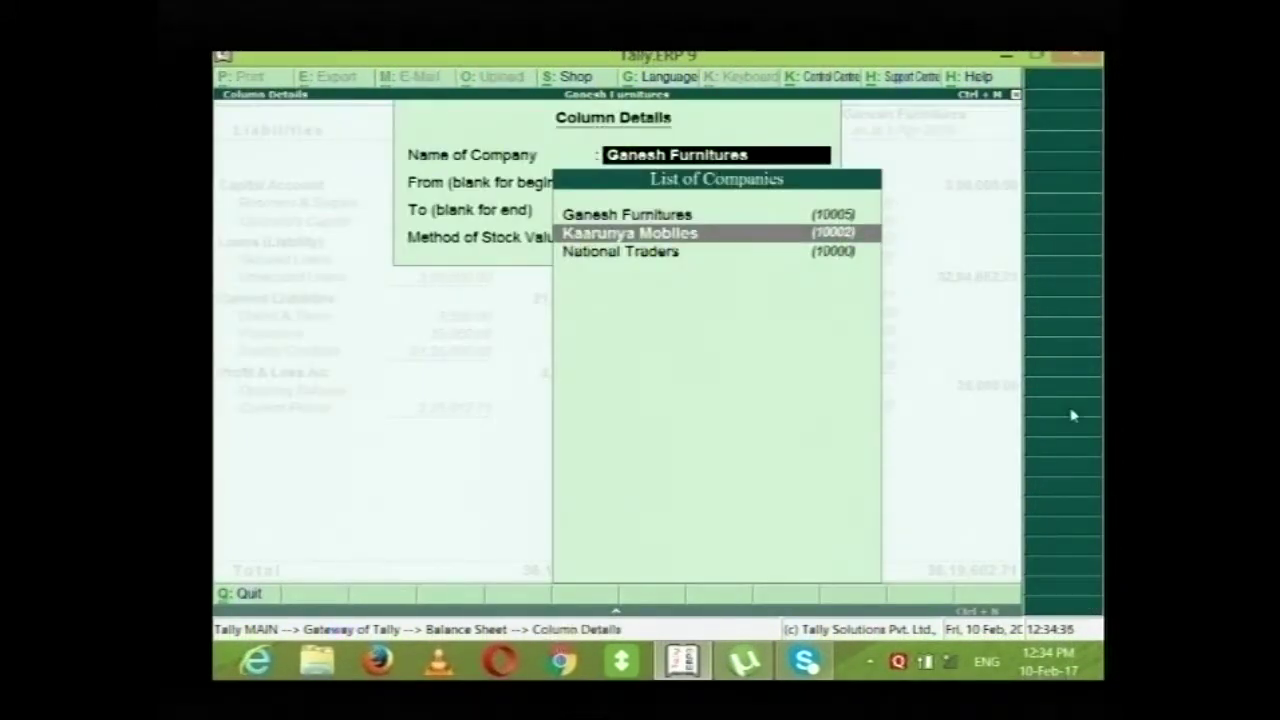
key("Return")
key("Return")
type("31-3-17")
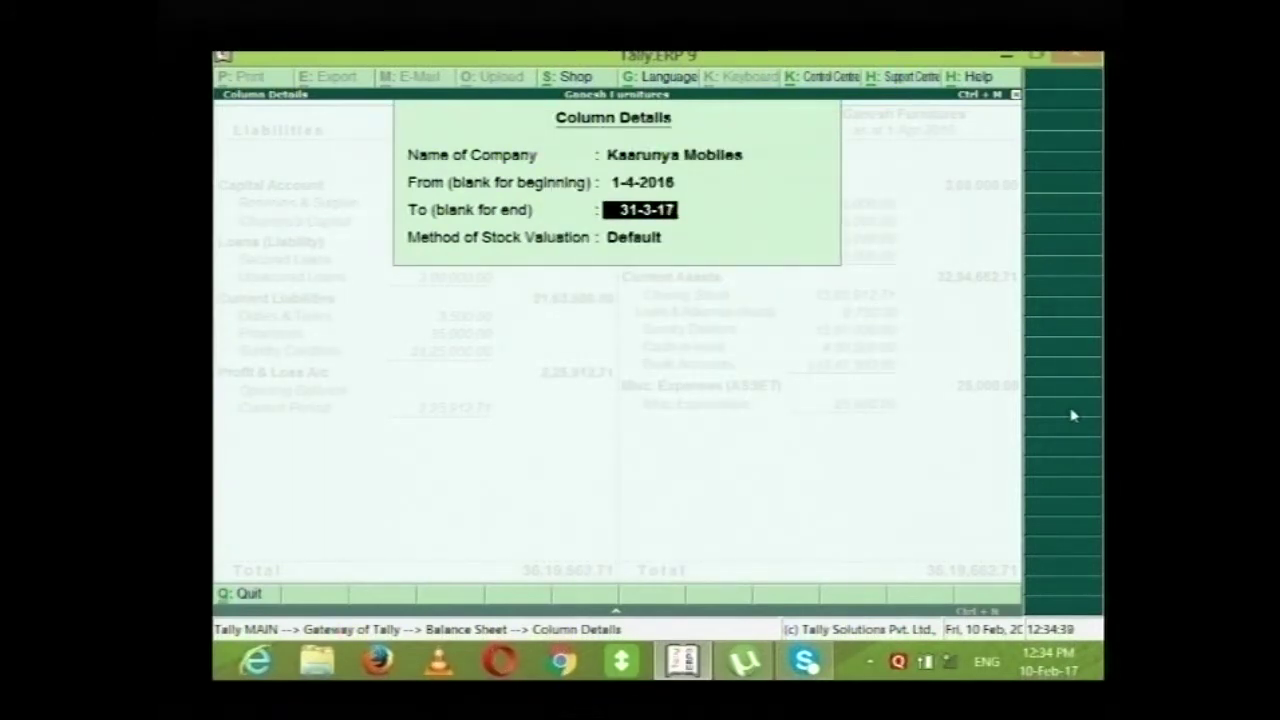
key("Return")
key("Return")
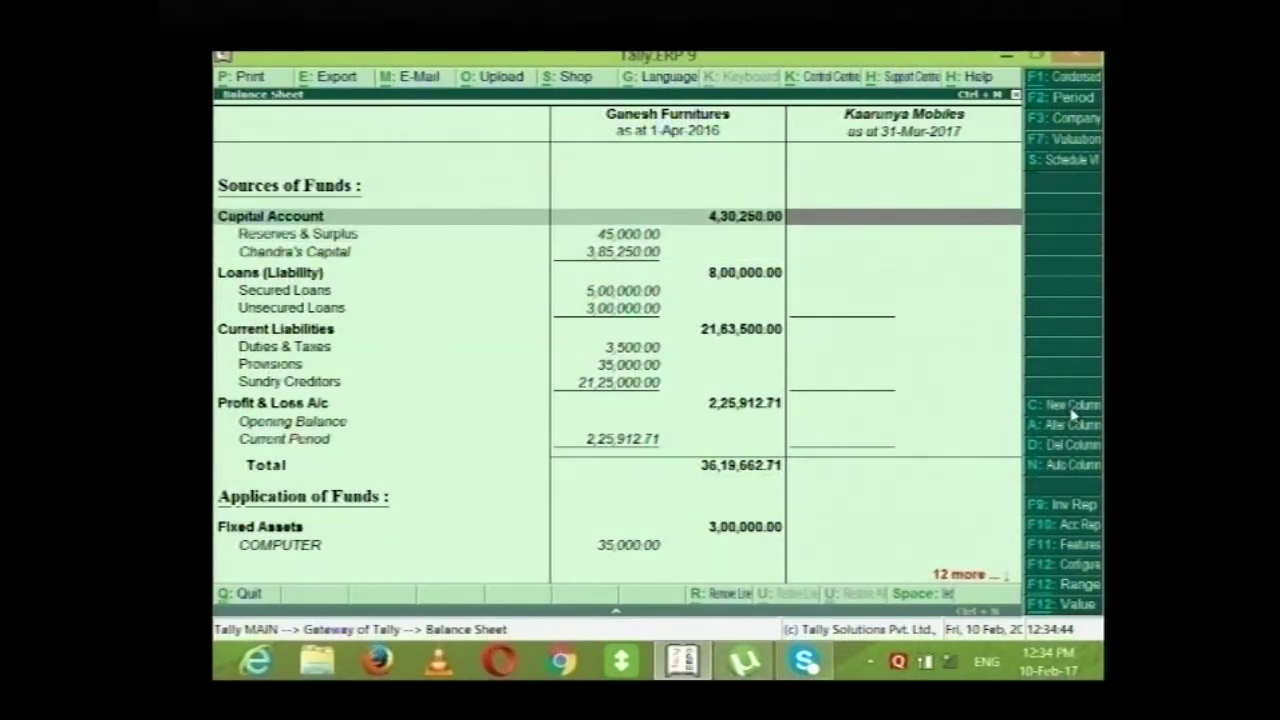
Add another Balance Sheet column for National Traders with the period ending 31-3-17.
left_click(1068, 416)
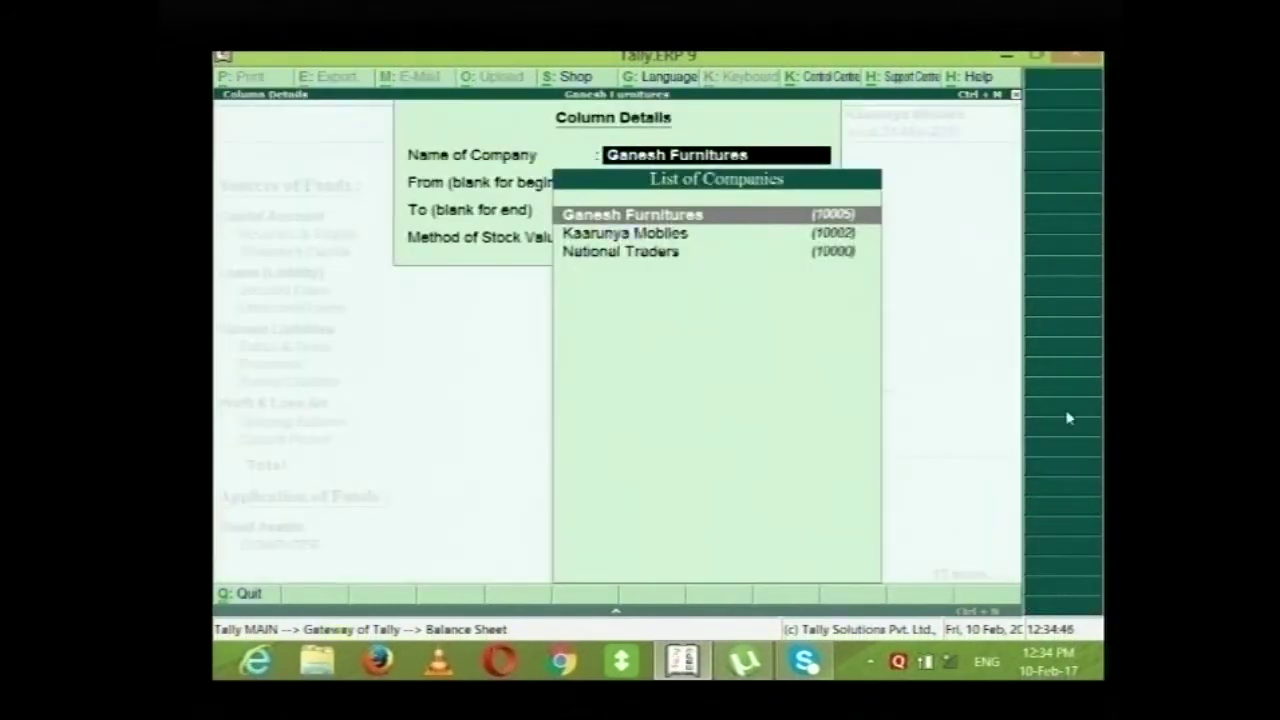
key("Down")
key("Down")
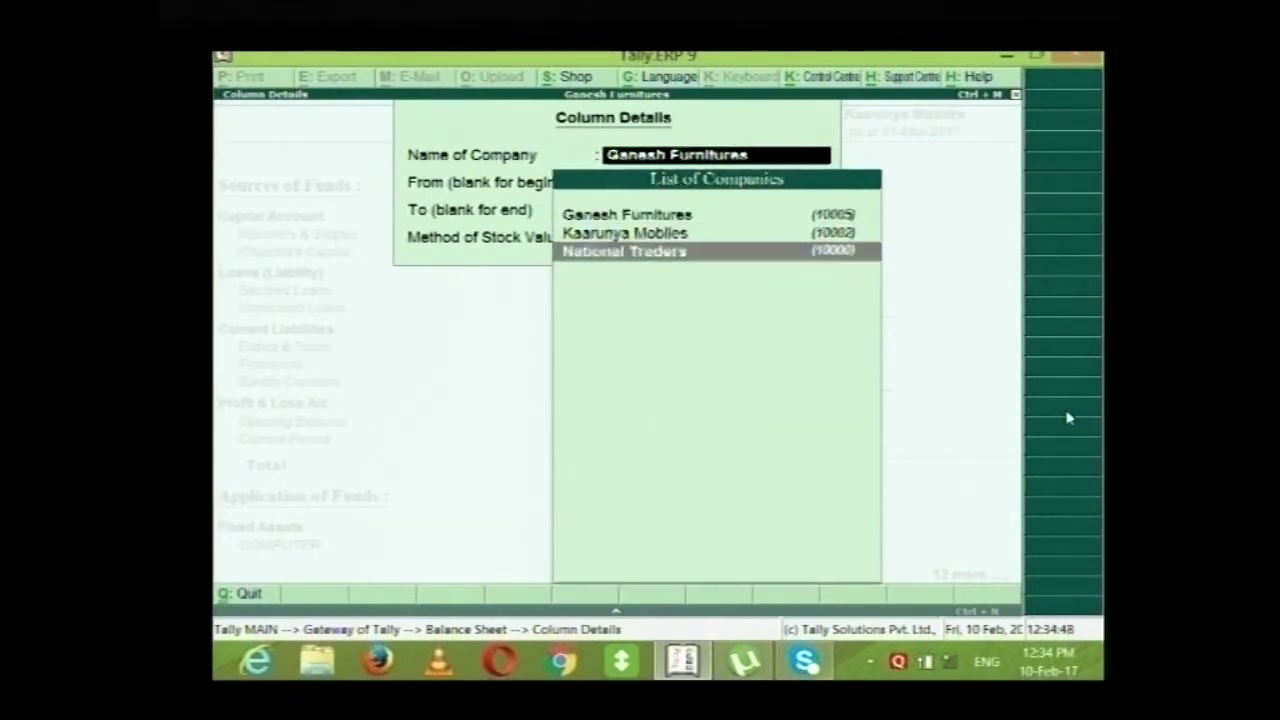
key("Return")
key("Return")
type("31-3-07")
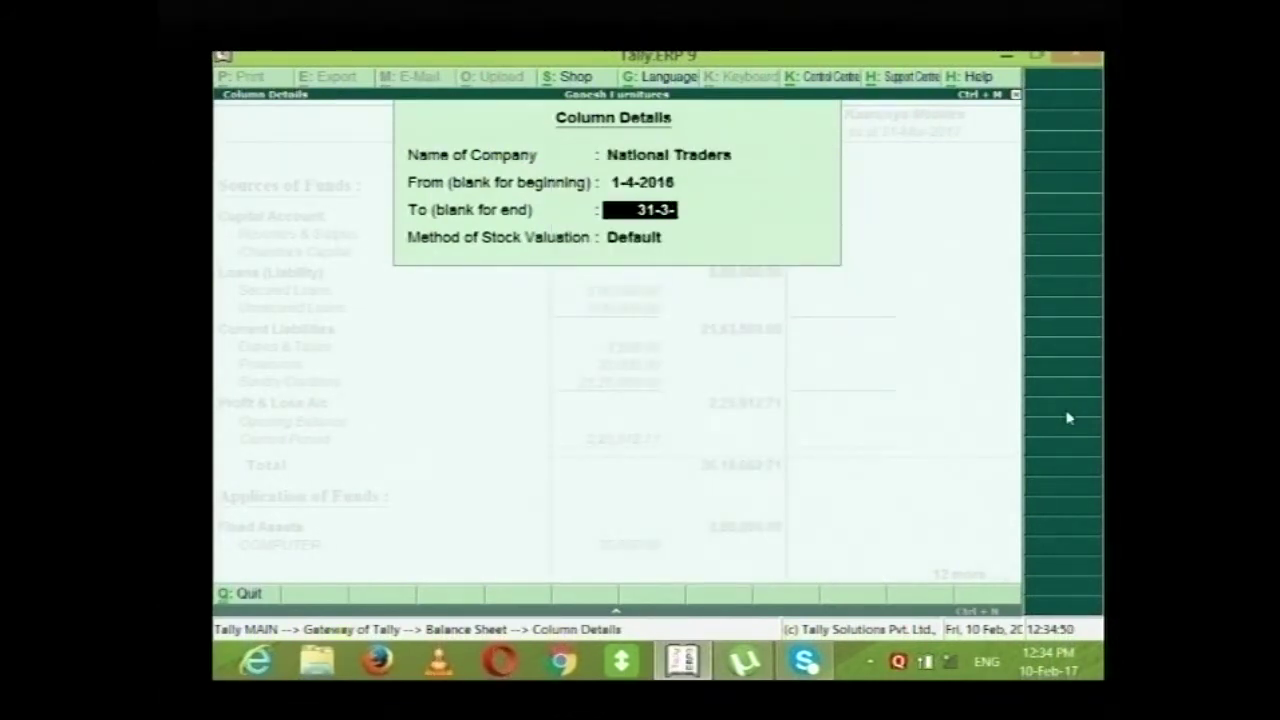
key("BackSpace")
key("BackSpace")
type("17")
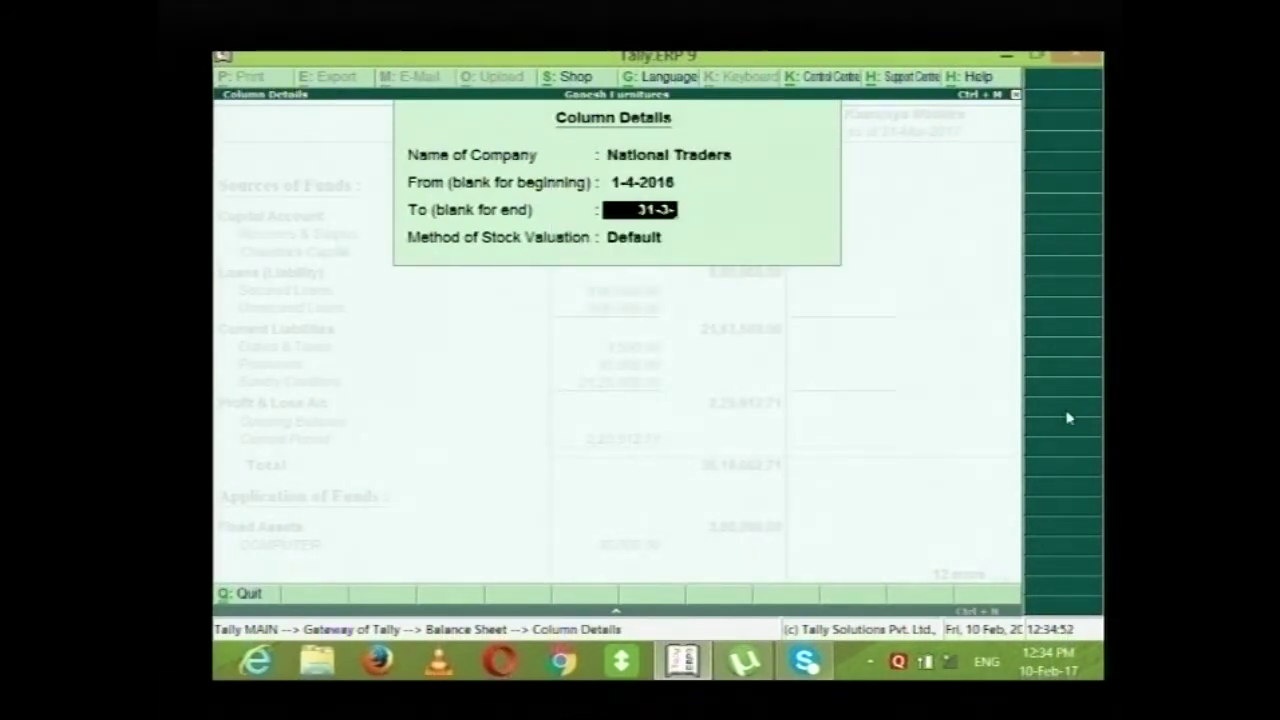
key("Return")
key("Return")
Delete the Kaarunya Mobiles column from the Balance Sheet comparison.
key("Right")
key("Right")
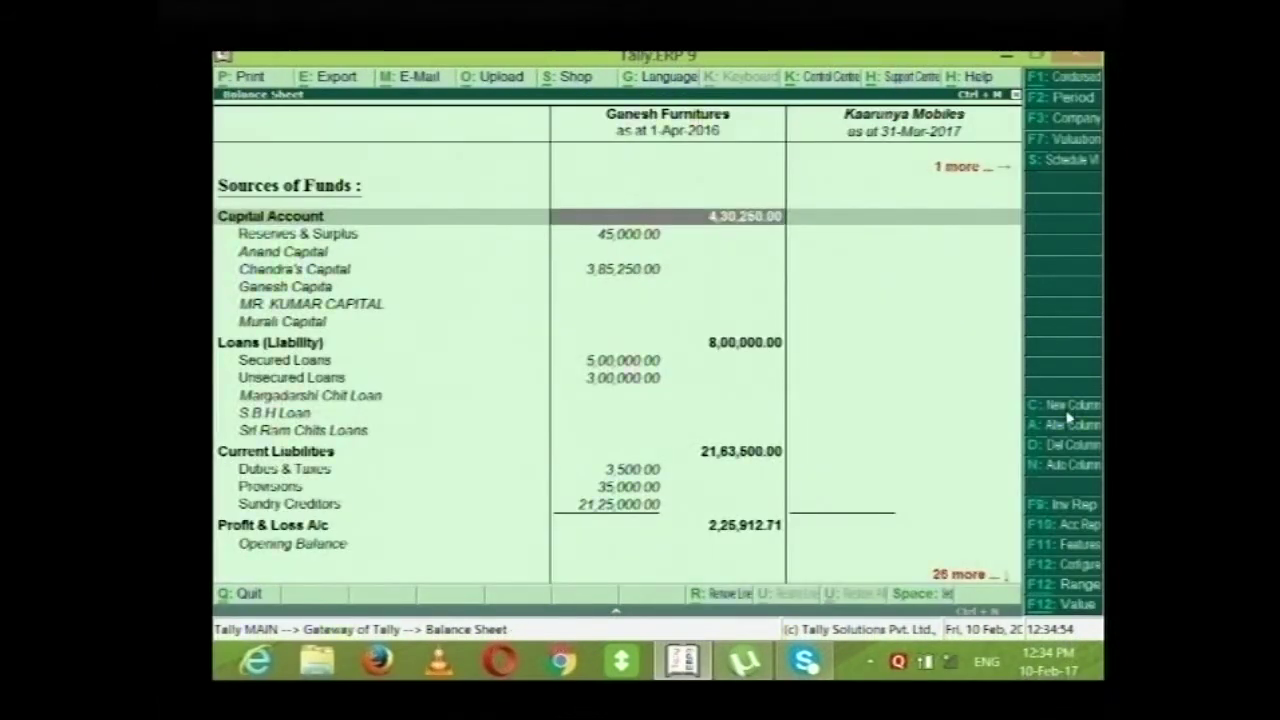
key("Left")
key("Left")
key("Left")
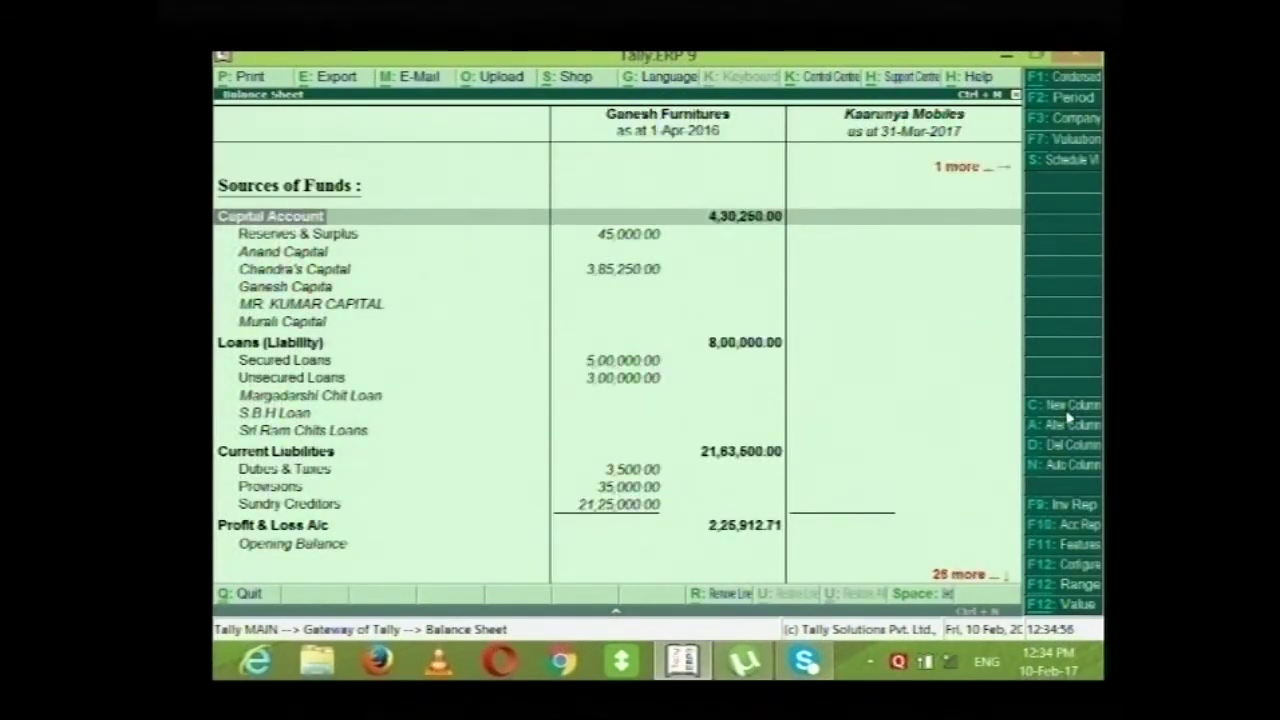
key("Right")
key("Right")
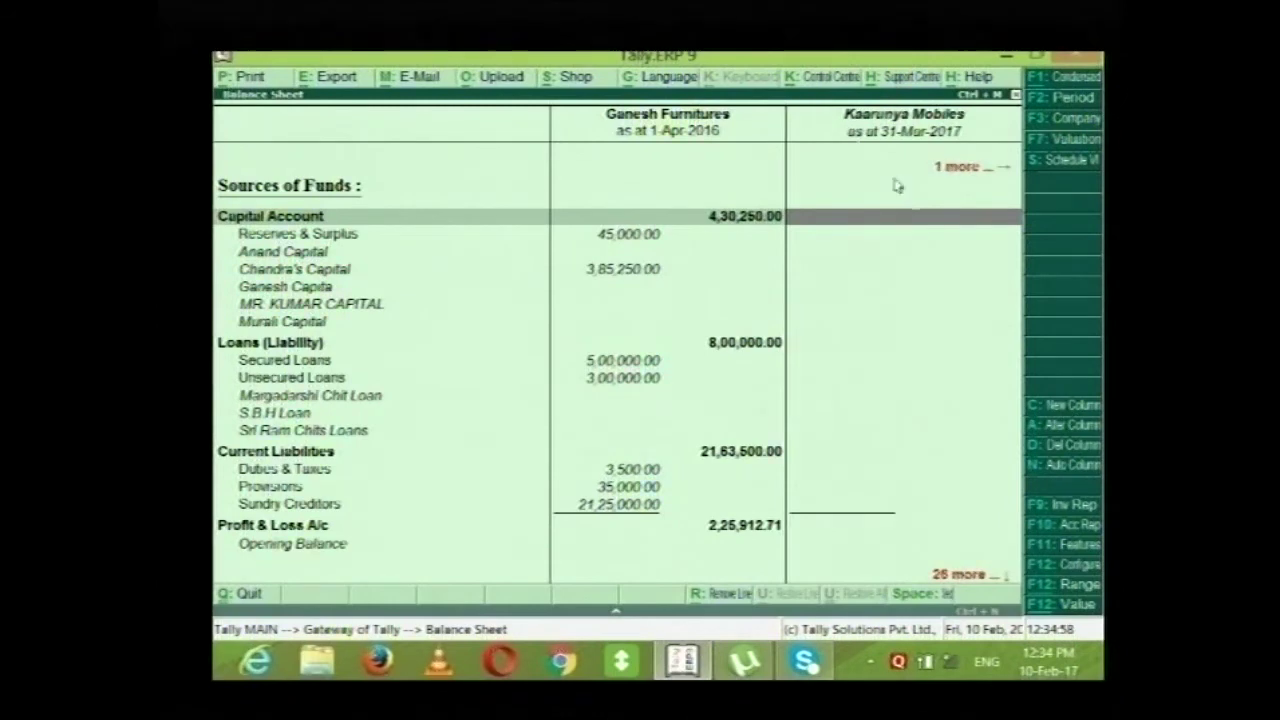
left_click(1056, 455)
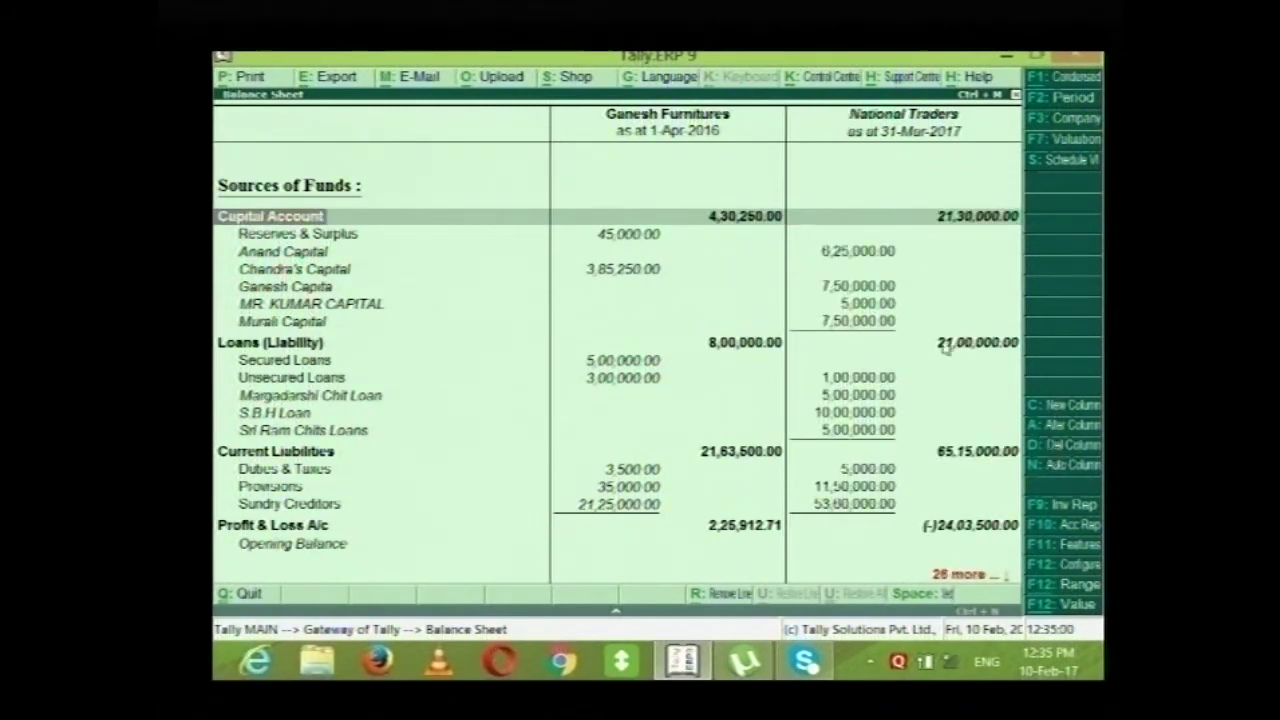
Compare the Ganesh Furnitures and National Traders columns across Sources of Funds and Application of Funds, returning to Capital Account.
key("Right")
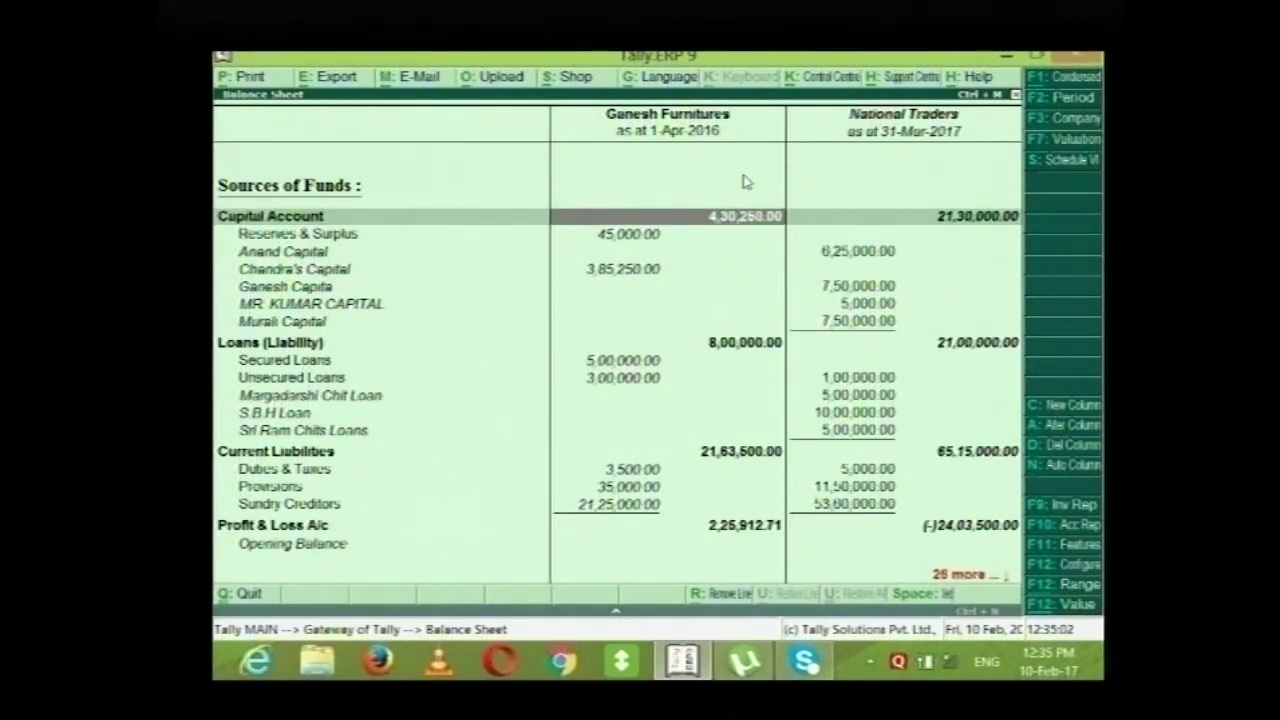
key("Right")
key("Left")
key("Right")
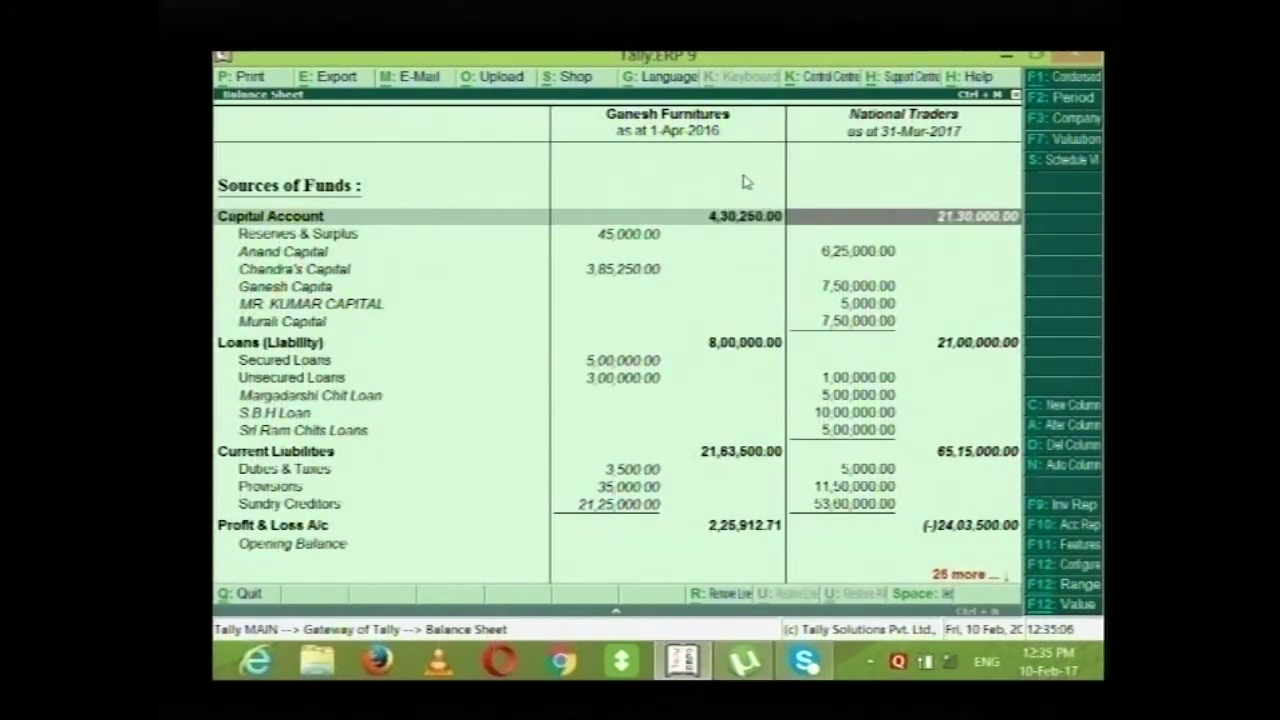
key("Left")
key("Down")
key("Down")
key("Down")
key("Down")
key("Down")
key("Down")
key("Down")
key("Down")
key("Down")
key("Down")
key("Down")
key("Down")
key("Down")
key("Down")
key("Down")
key("Down")
key("Down")
key("Down")
key("Down")
key("Down")
key("Down")
key("Down")
key("Down")
key("Down")
key("Down")
key("Down")
key("Down")
key("Down")
key("Down")
key("Down")
key("Down")
key("Down")
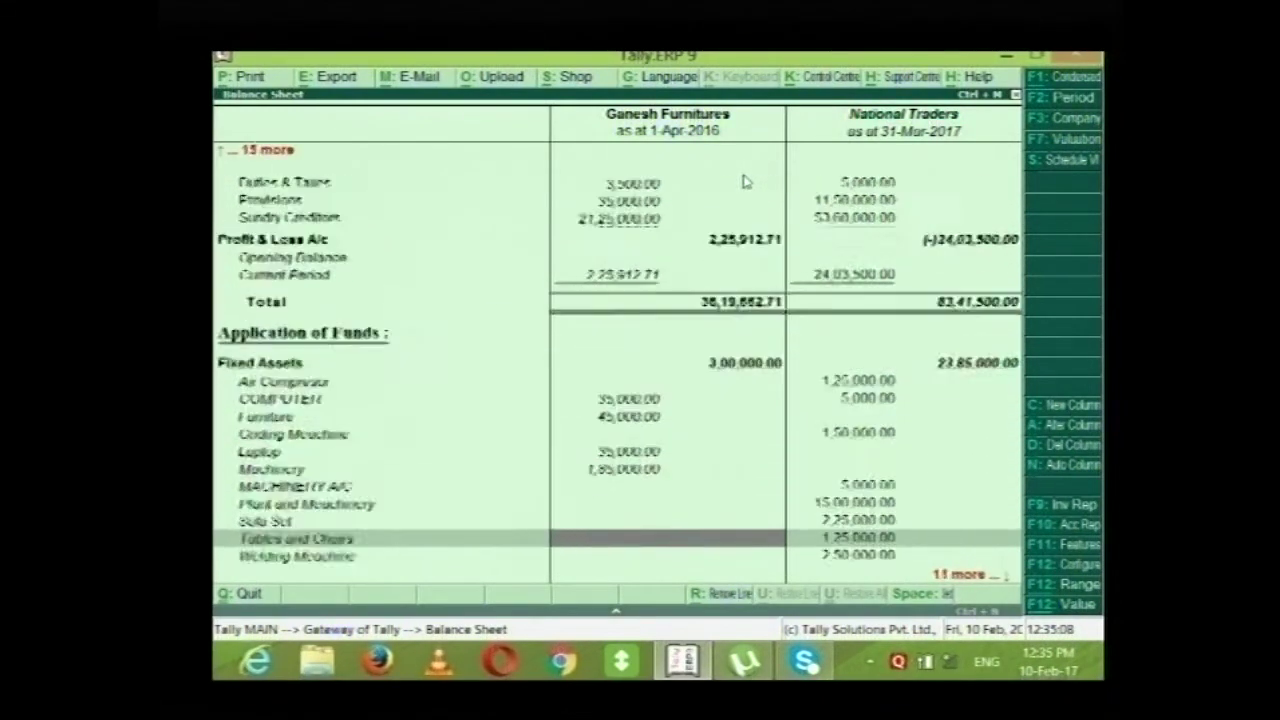
key("Up")
key("Up")
key("Up")
key("Up")
key("Up")
key("Up")
key("Up")
key("Up")
key("Up")
key("Up")
key("Up")
key("Up")
key("Up")
key("Up")
key("Up")
key("Up")
key("Up")
key("Up")
key("Up")
key("Up")
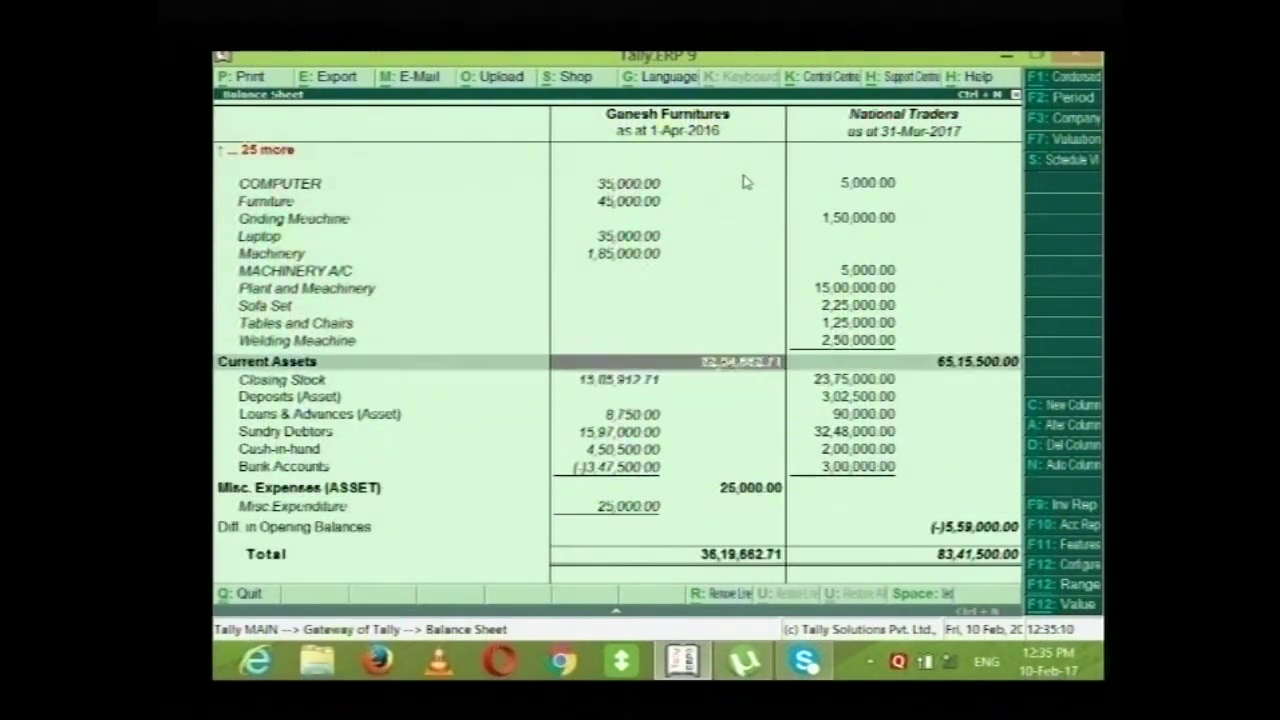
key("Up")
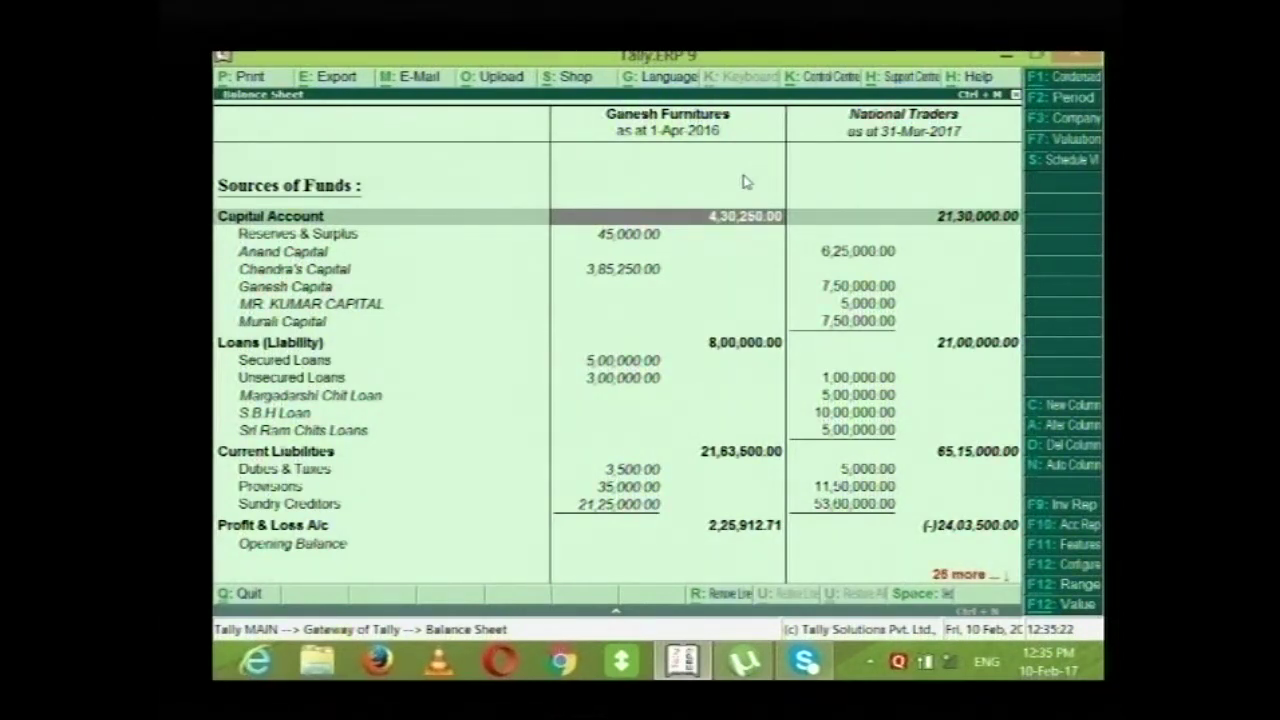
Review both companies' Balance Sheet entries from Capital Account down to Misc. Expenditure, and close the report.
key("Down")
key("Down")
key("Down")
key("Down")
key("Down")
key("Down")
key("Down")
key("Down")
key("Down")
key("Down")
key("Down")
key("Down")
key("Down")
key("Down")
key("Down")
key("Down")
key("Down")
key("Down")
key("Down")
key("Down")
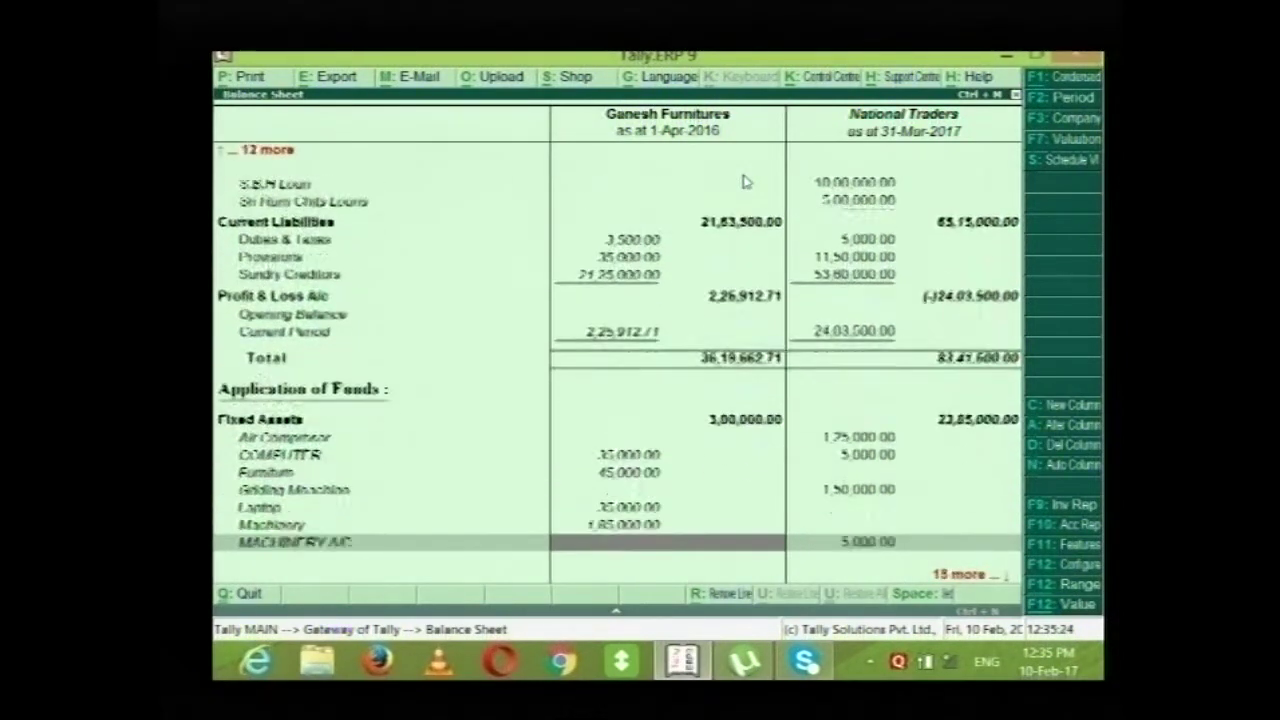
key("Down")
key("Down")
key("Down")
key("Down")
key("Down")
key("Down")
key("Down")
key("Down")
key("Down")
key("Down")
key("Down")
key("Down")
key("Down")
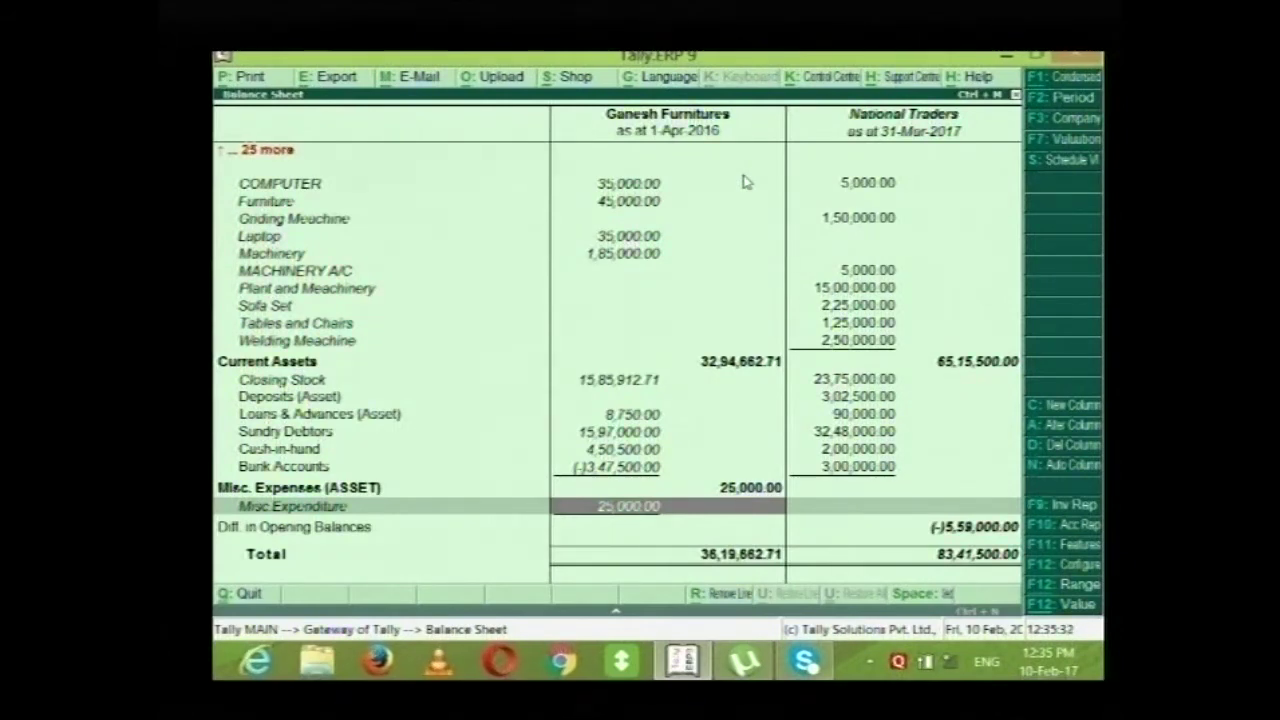
key("Escape")
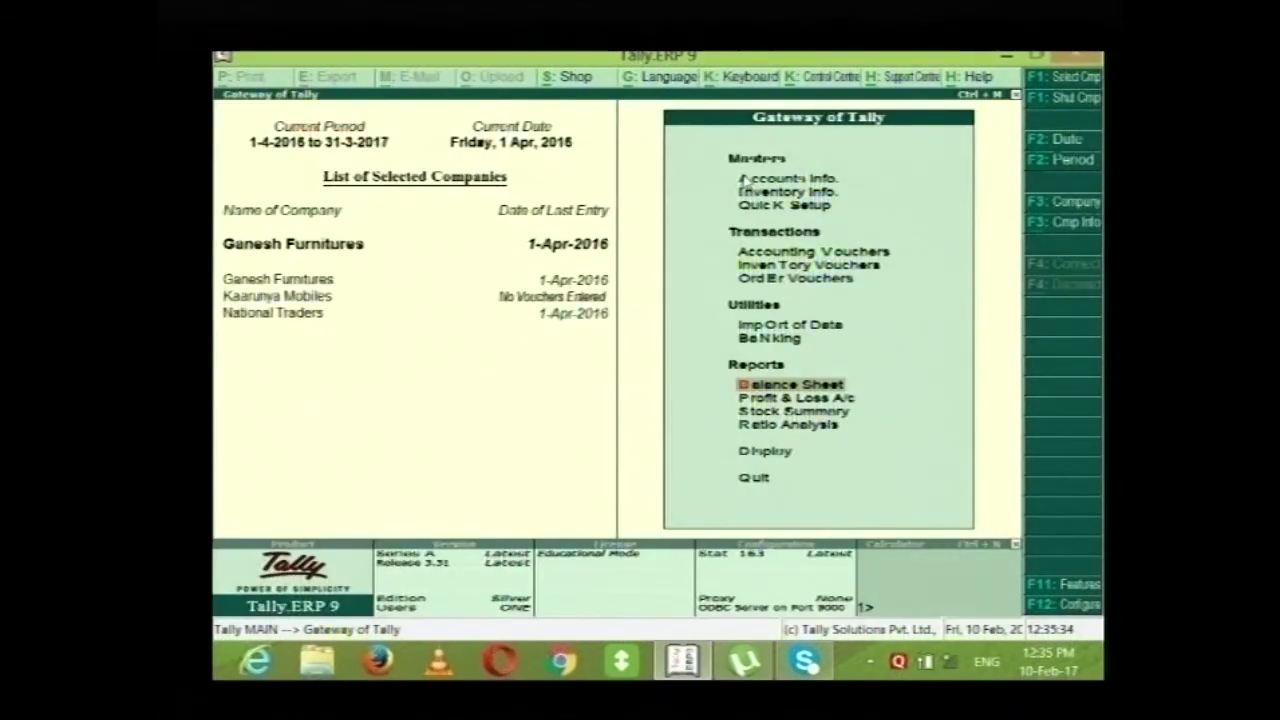
Open the Stock Summary report for Ganesh Furnitures.
key("Escape")
key("Escape")
key("Down")
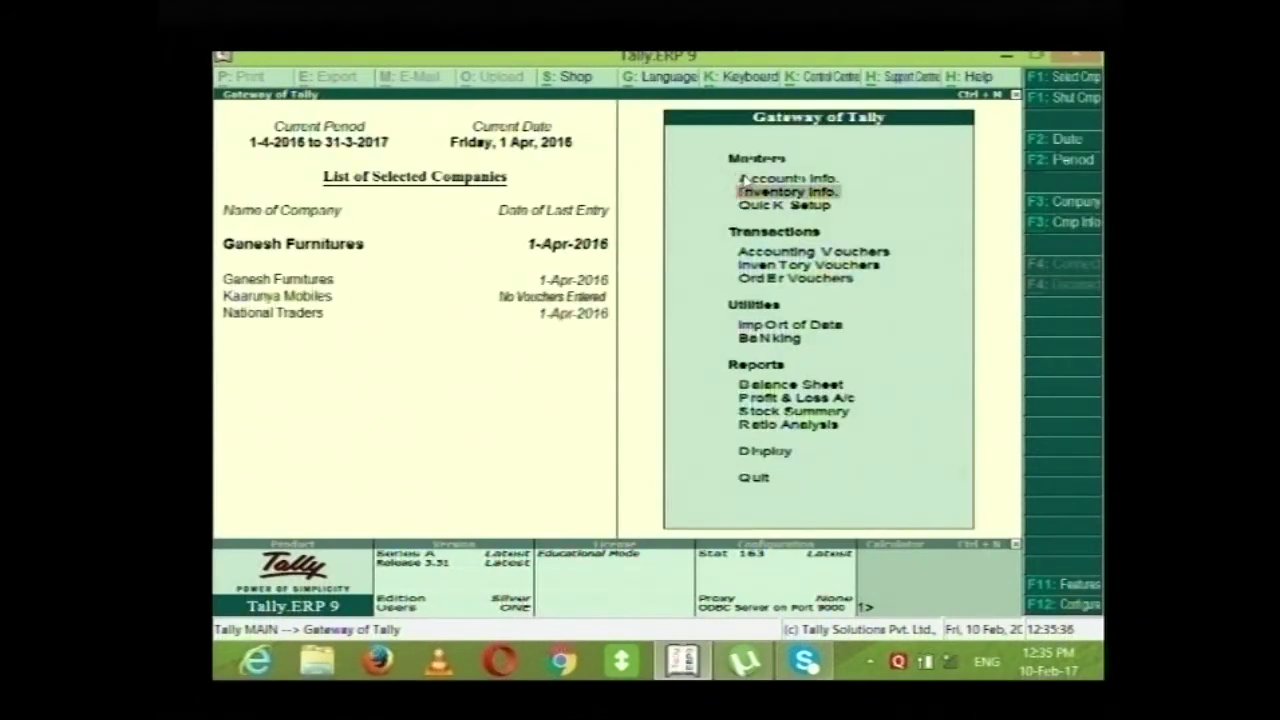
key("Down")
key("Down")
key("Down")
key("Down")
key("Down")
key("Down")
key("Down")
key("Down")
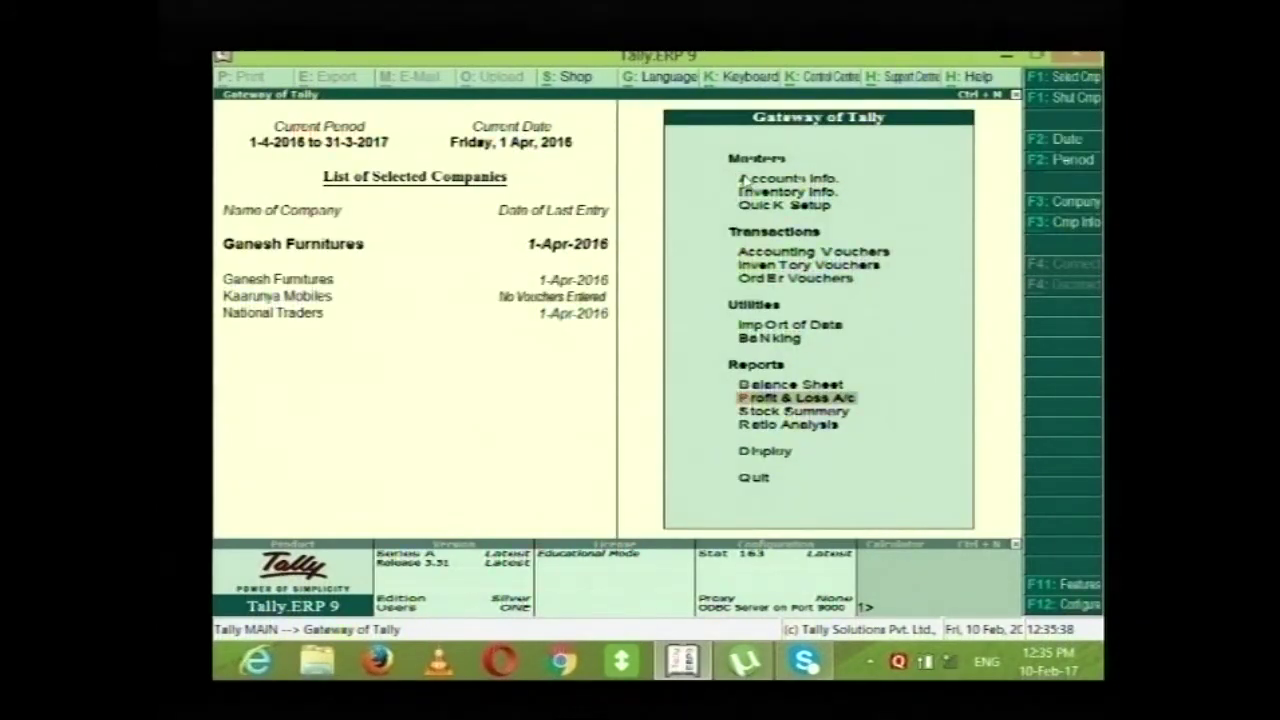
key("Down")
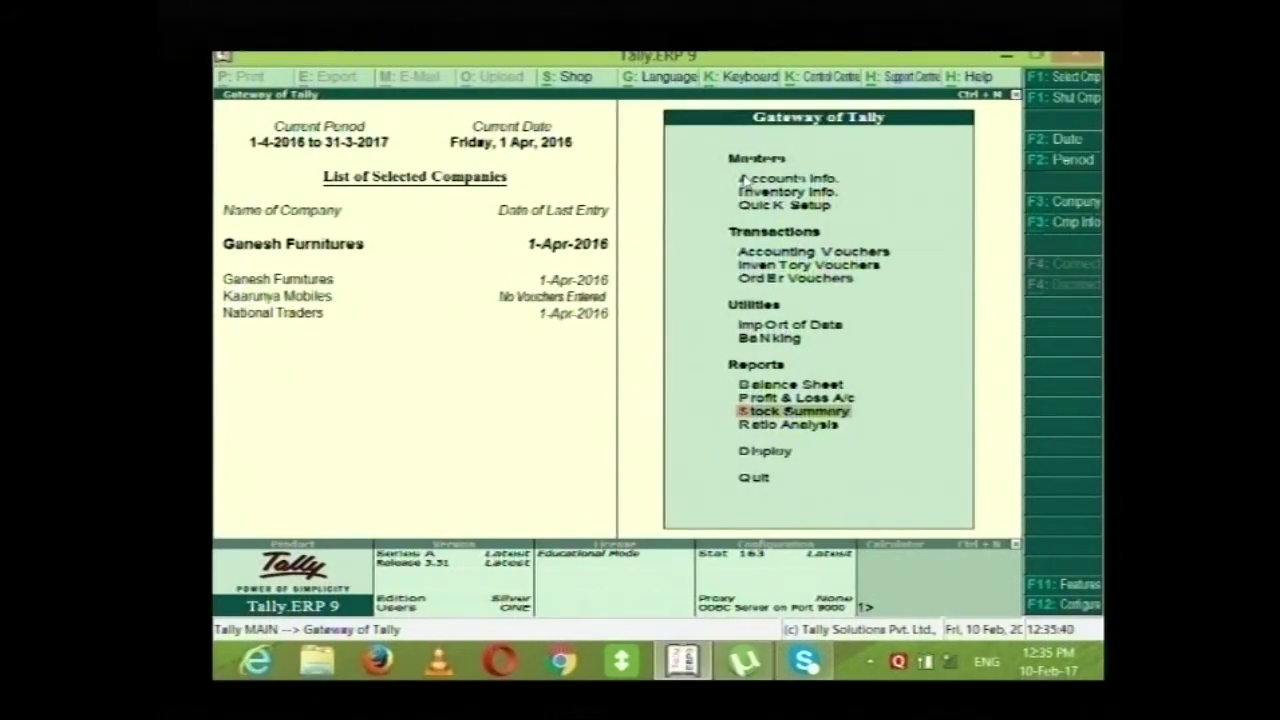
key("Return")
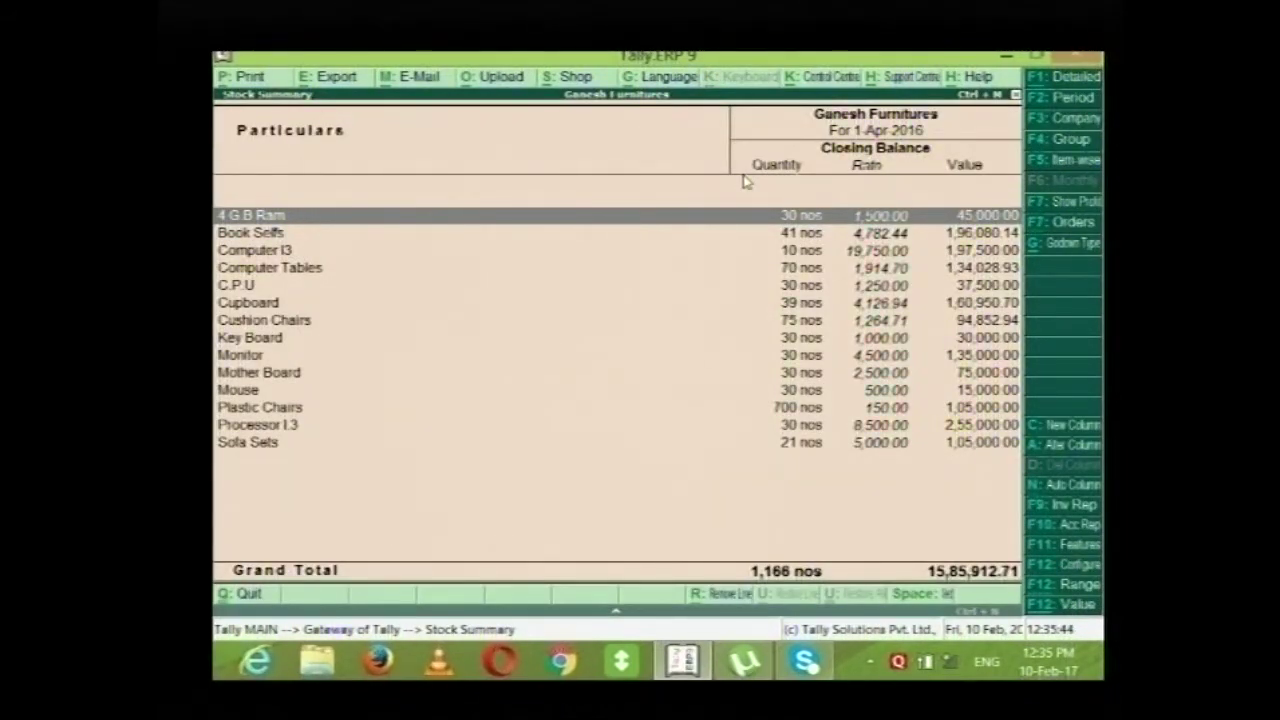
Switch the Stock Summary back and forth between item-wise and grouped display, ending on the grouped one.
left_click(1052, 165)
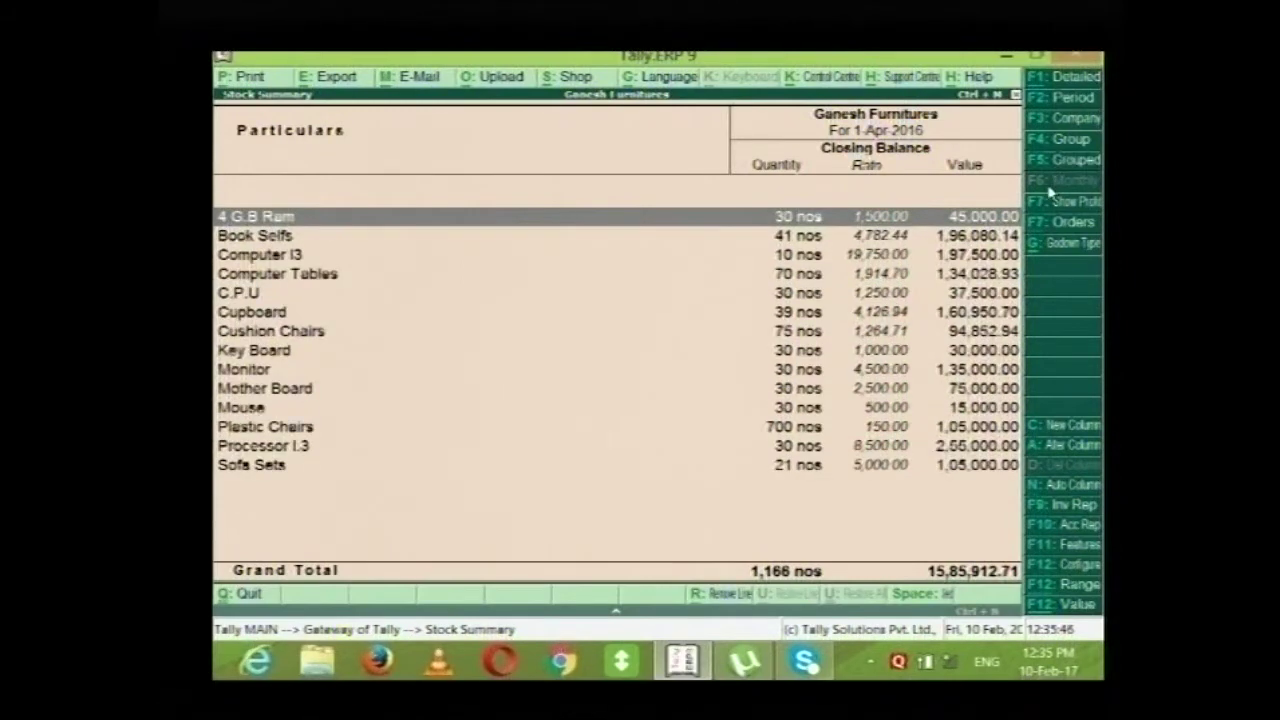
left_click(1048, 163)
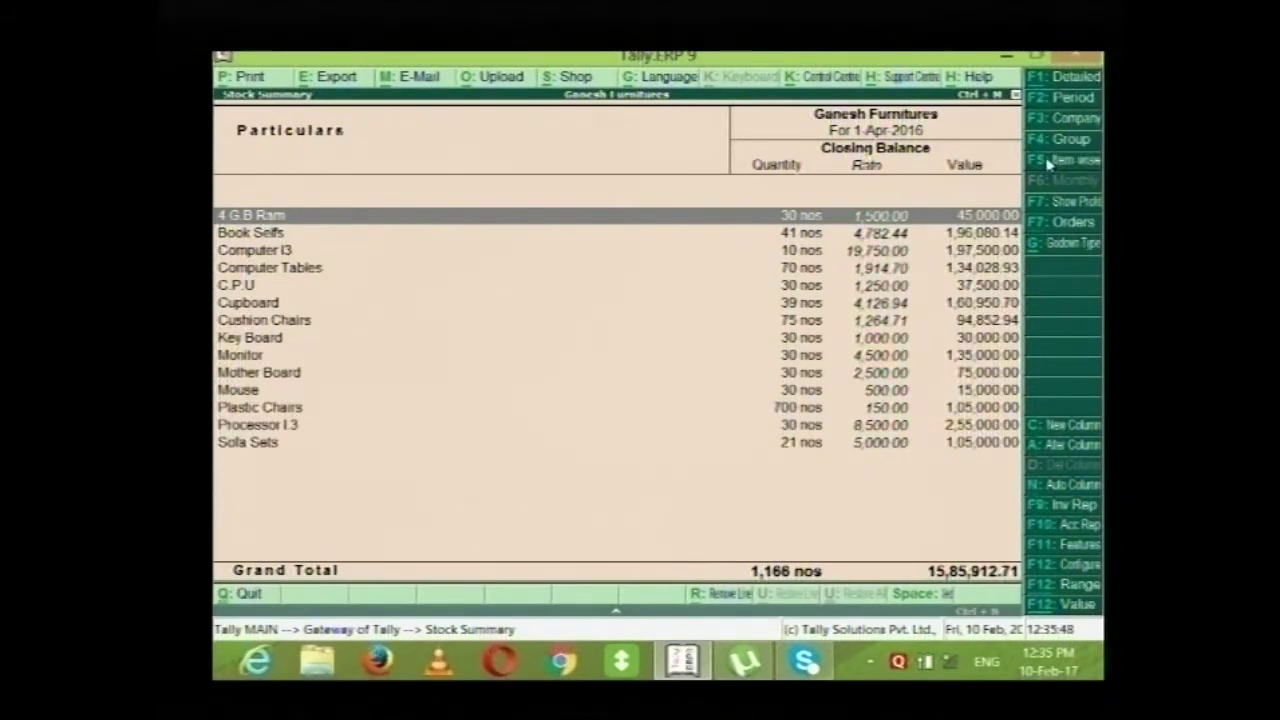
left_click(1048, 163)
left_click(1048, 163)
left_click(1048, 163)
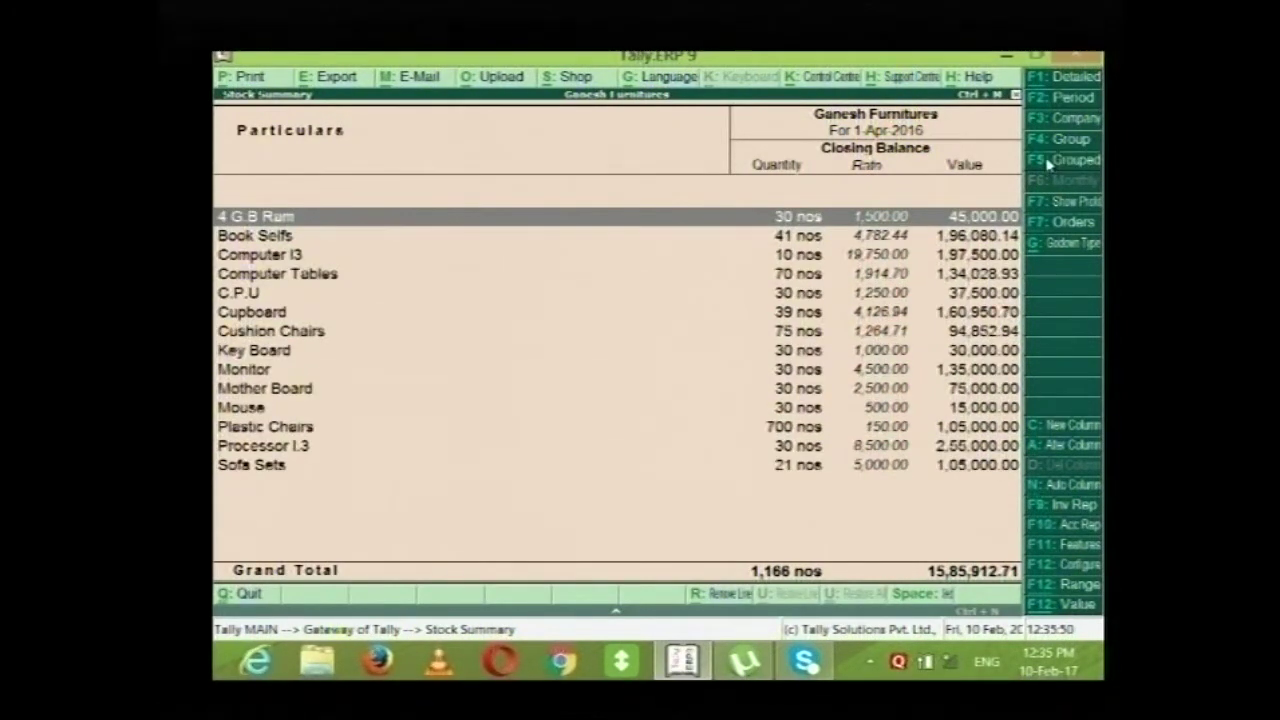
left_click(1048, 163)
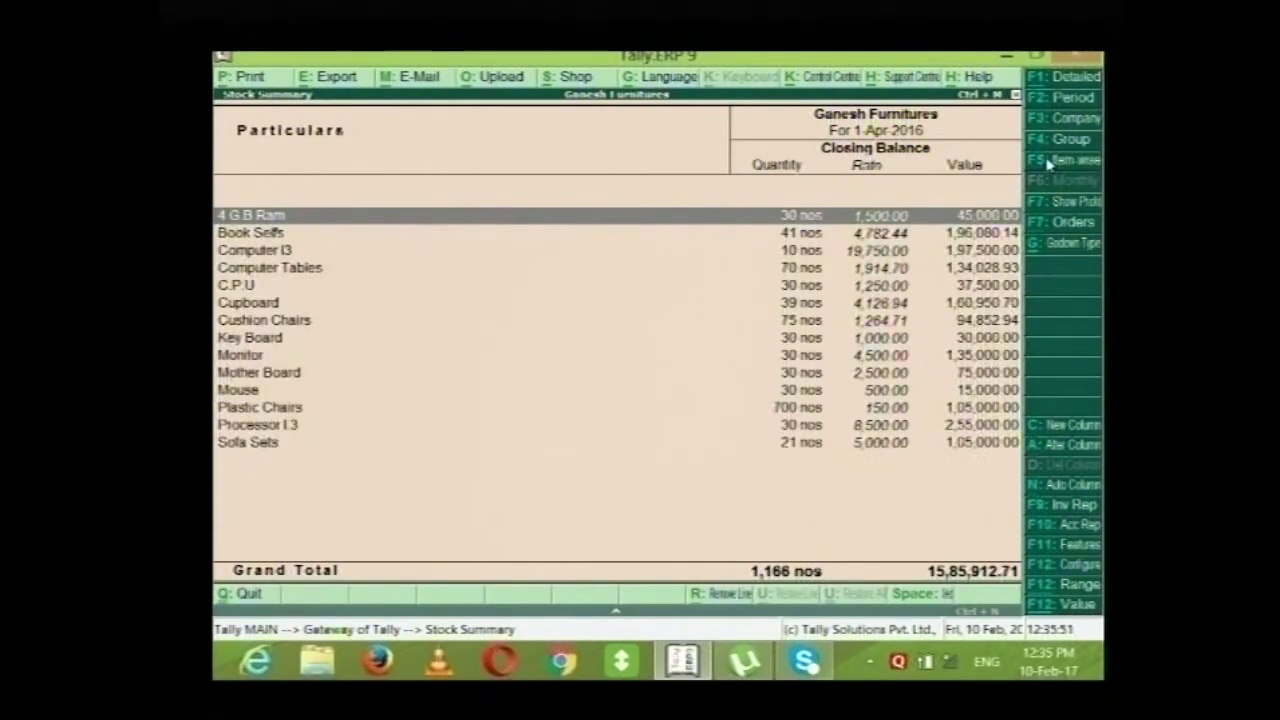
Change the stock details of the Stock Summary to show stock info of All Types.
left_click(1064, 246)
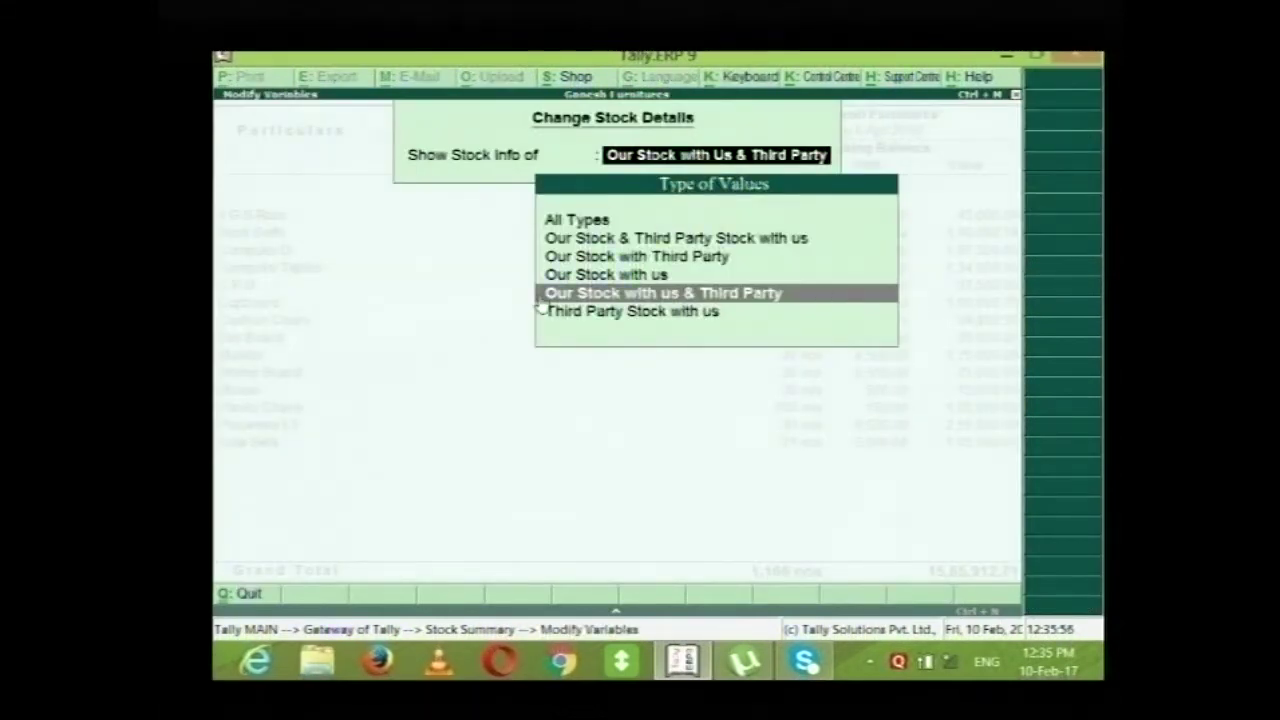
key("Up")
key("Up")
key("Up")
key("Up")
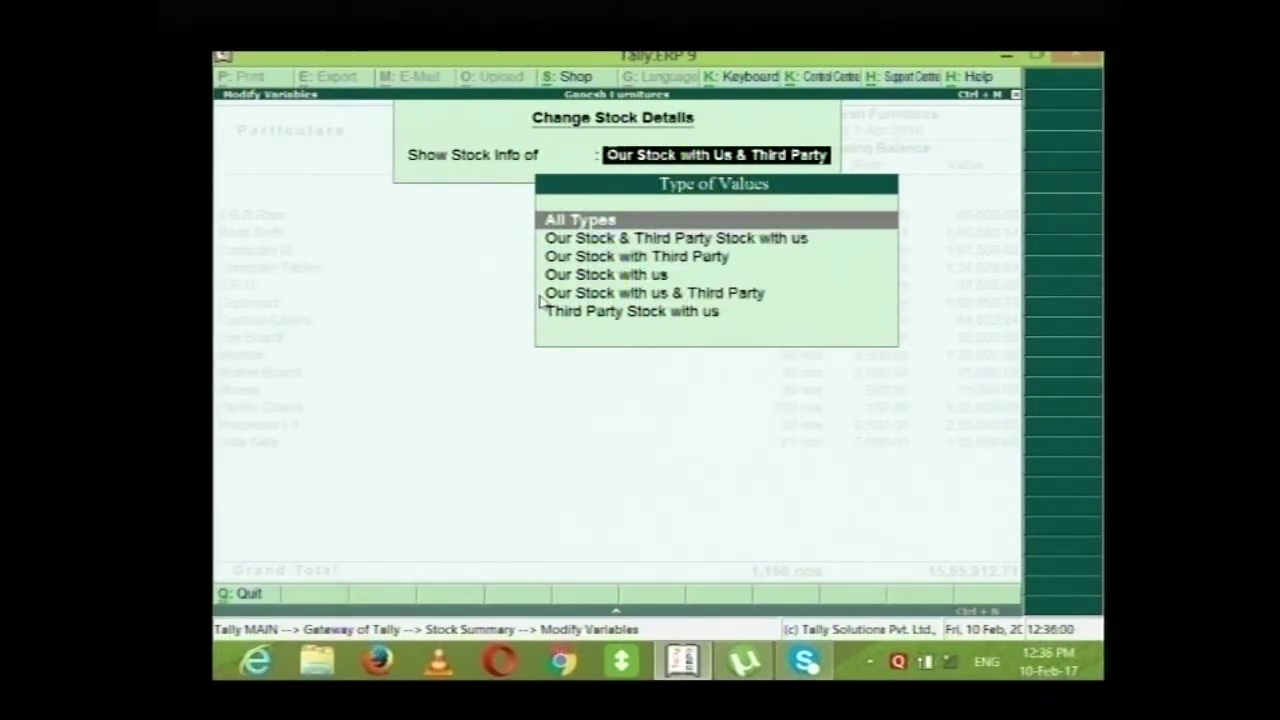
key("Return")
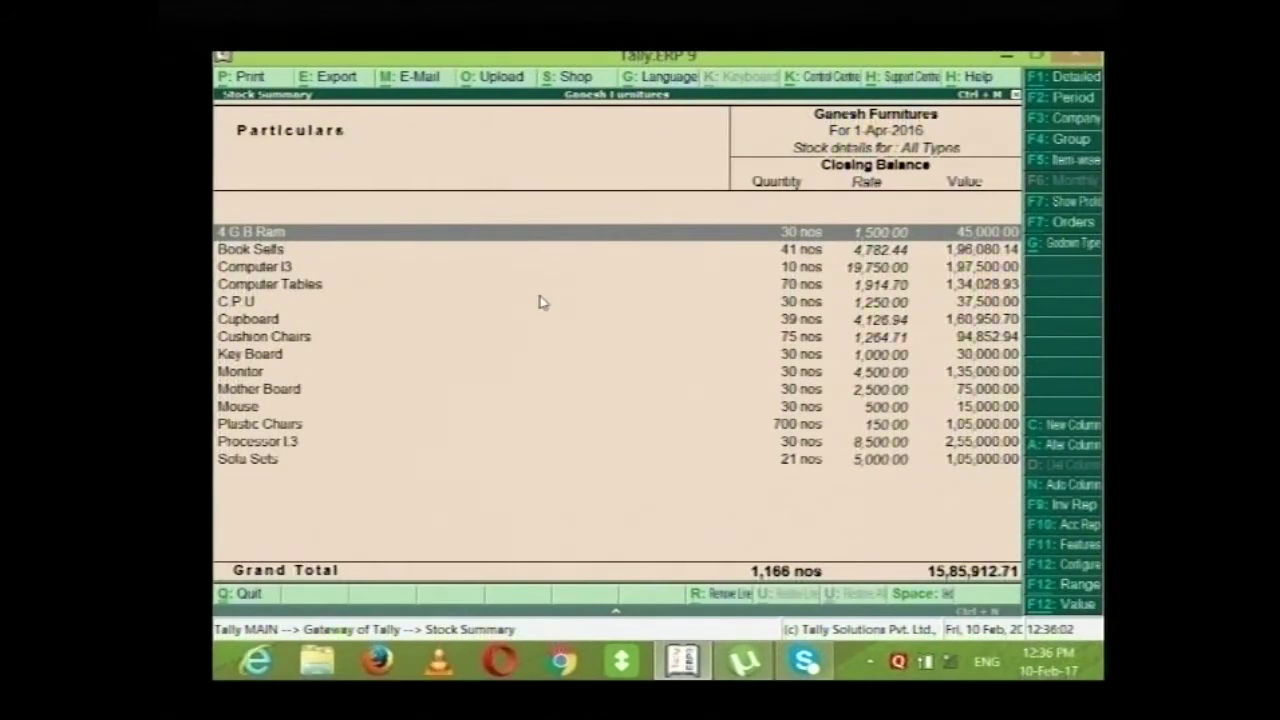
Examine the closing quantity, rate and value of the stock items from 4 G.B Ram down to Sofa Sets.
key("Down")
key("Down")
key("Down")
key("Down")
key("Down")
key("Down")
key("Down")
key("Down")
key("Down")
key("Down")
key("Down")
key("Down")
key("Down")
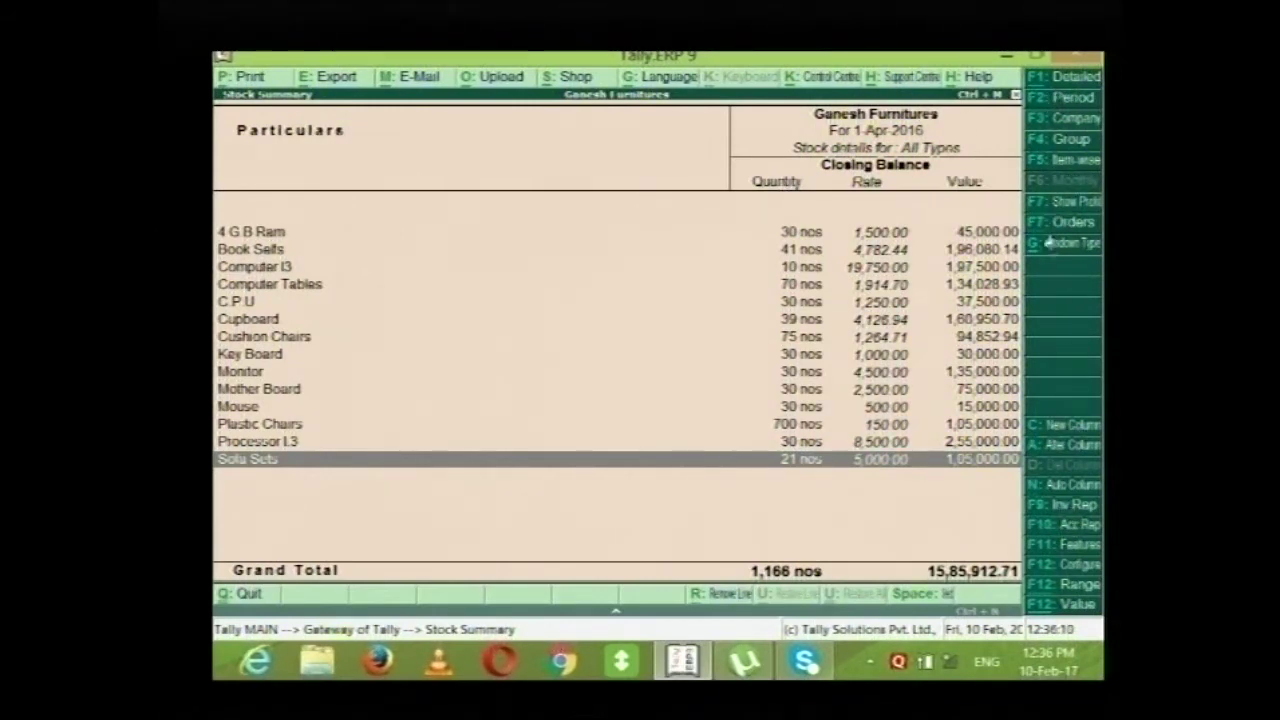
Repeat the Stock Summary columns automatically on a Monthly basis.
left_click(1057, 487)
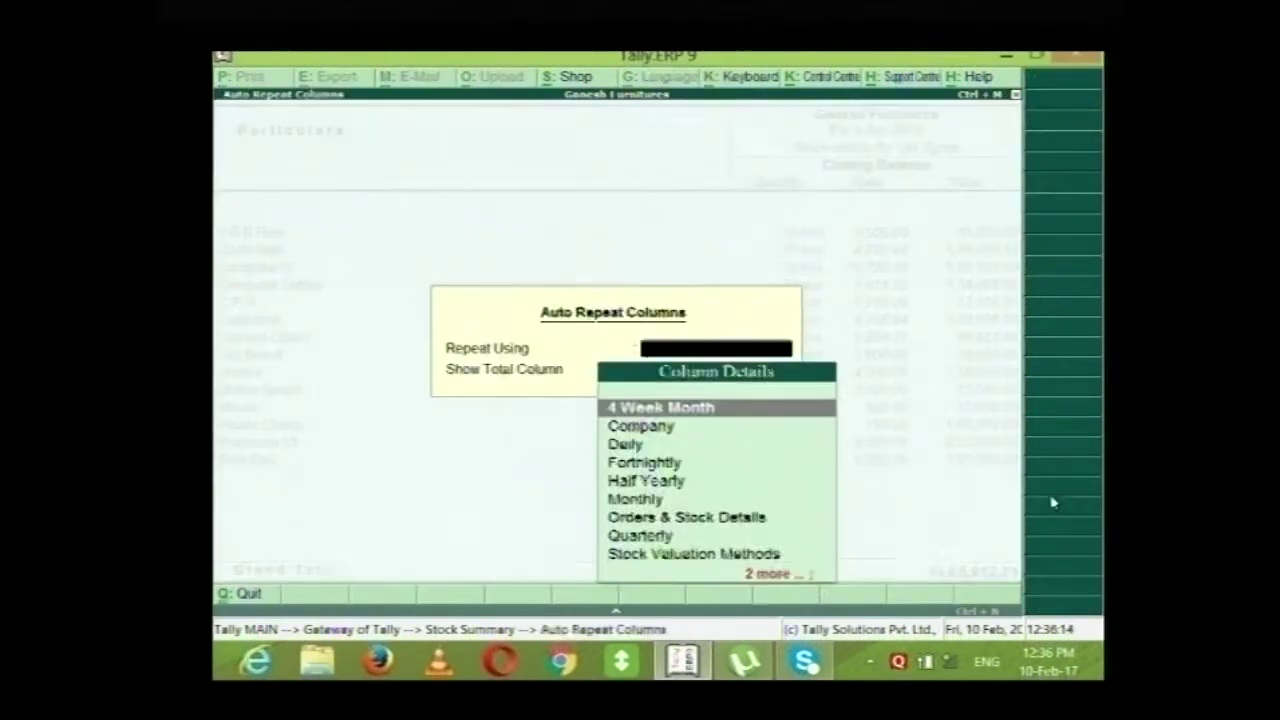
left_click(622, 447)
left_click(651, 502)
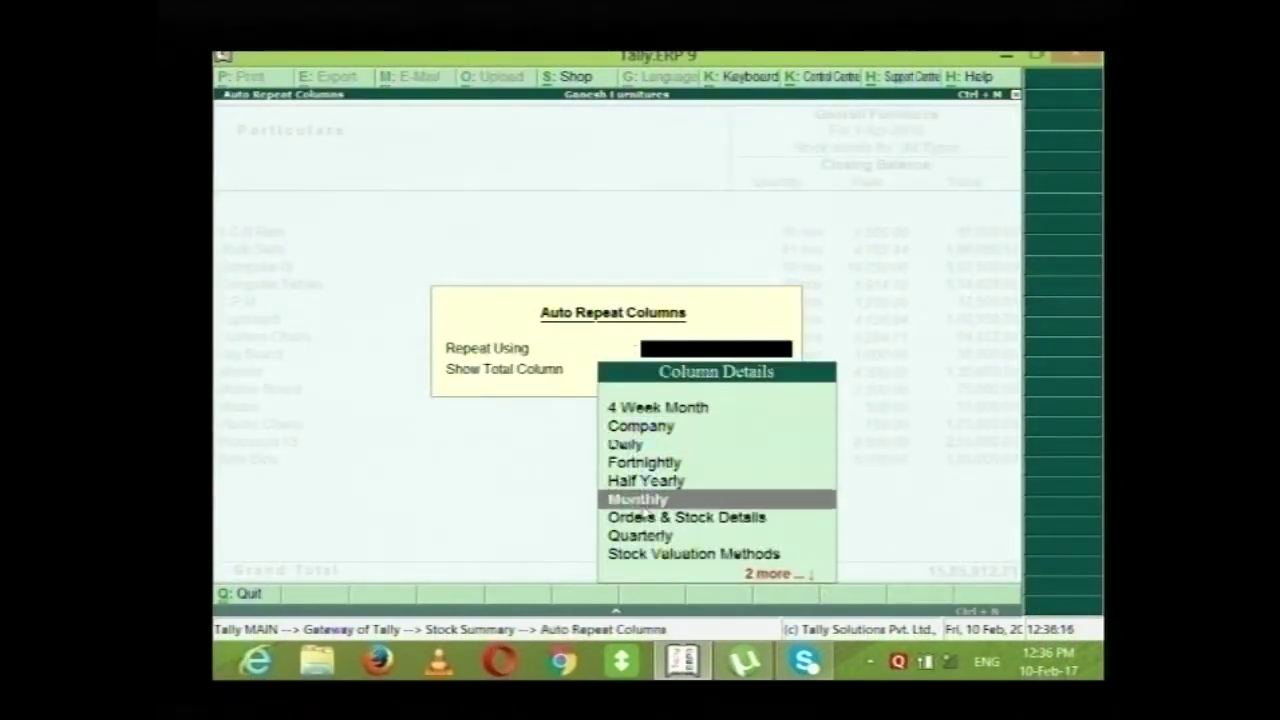
key("Return")
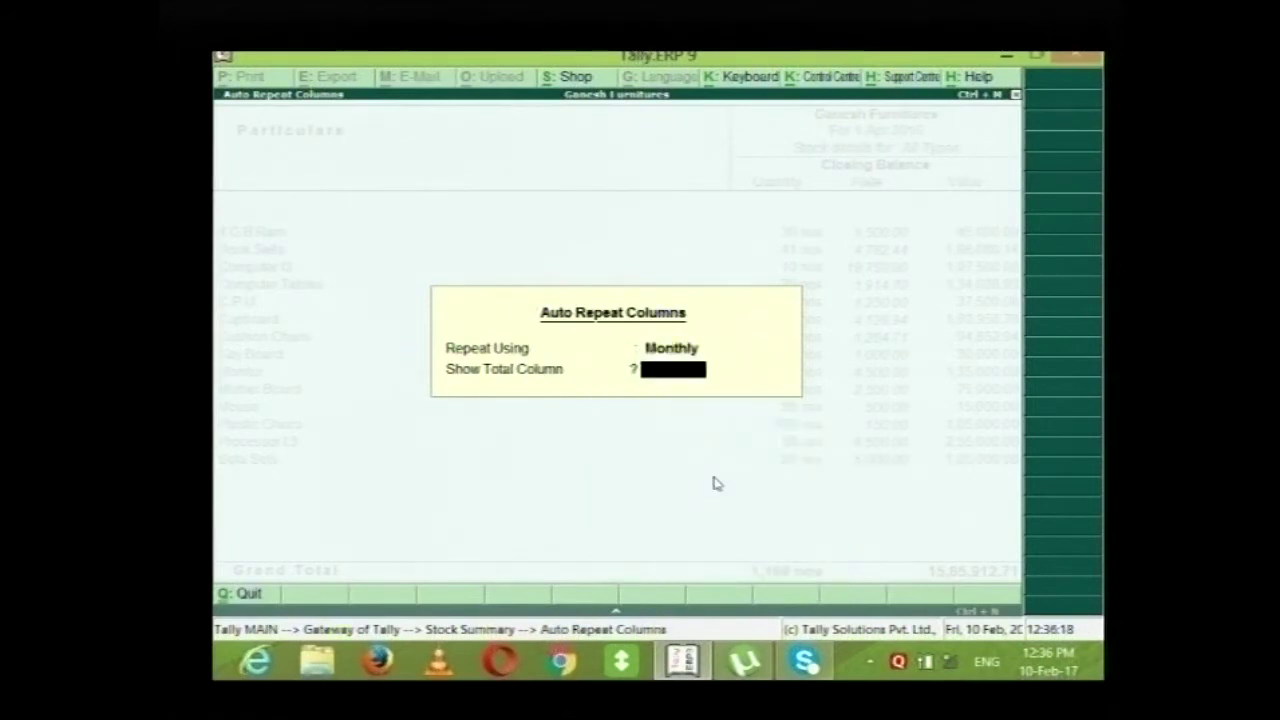
key("Return")
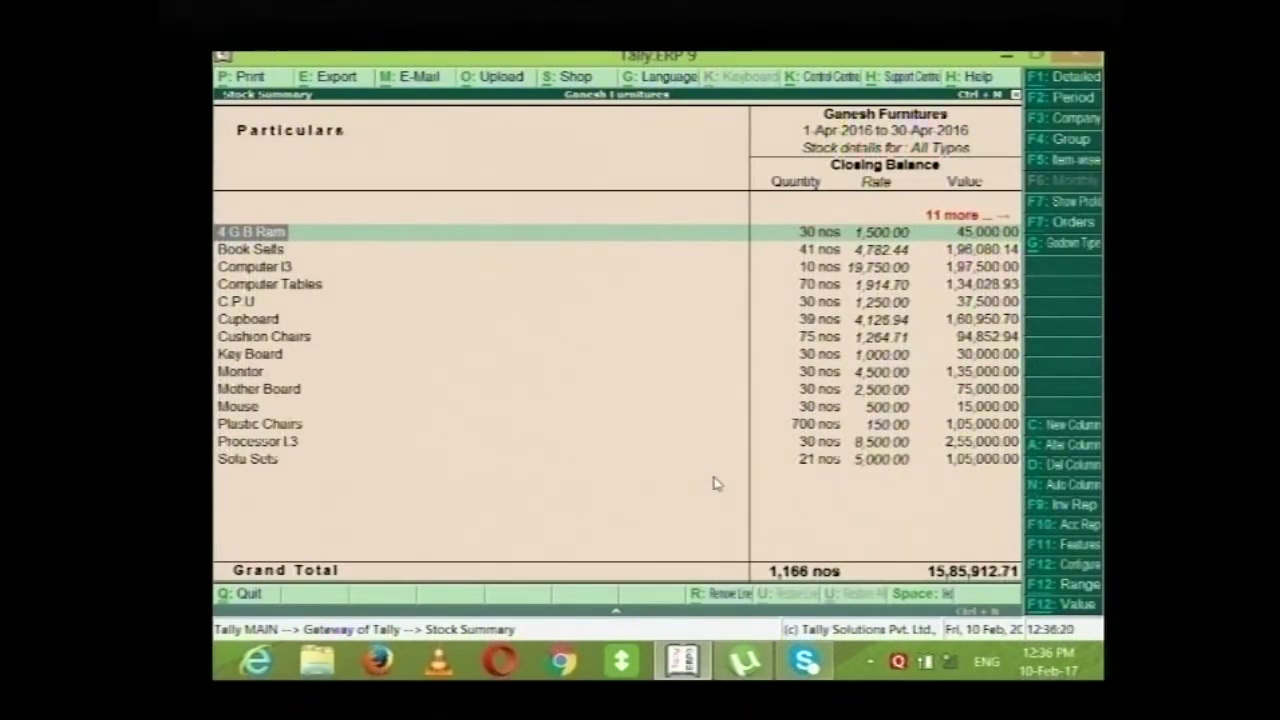
Reopen the Stock Summary and configure it to show quantities without rates or values.
key("Escape")
key("Return")
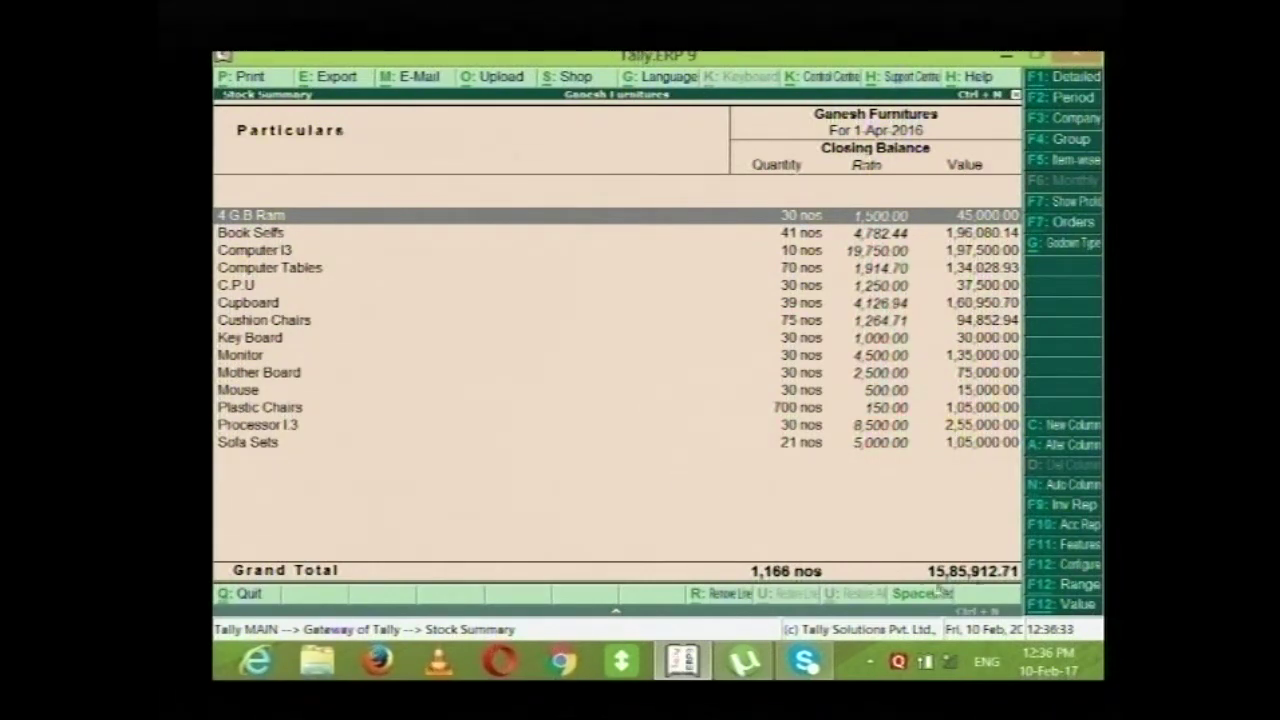
left_click(1054, 568)
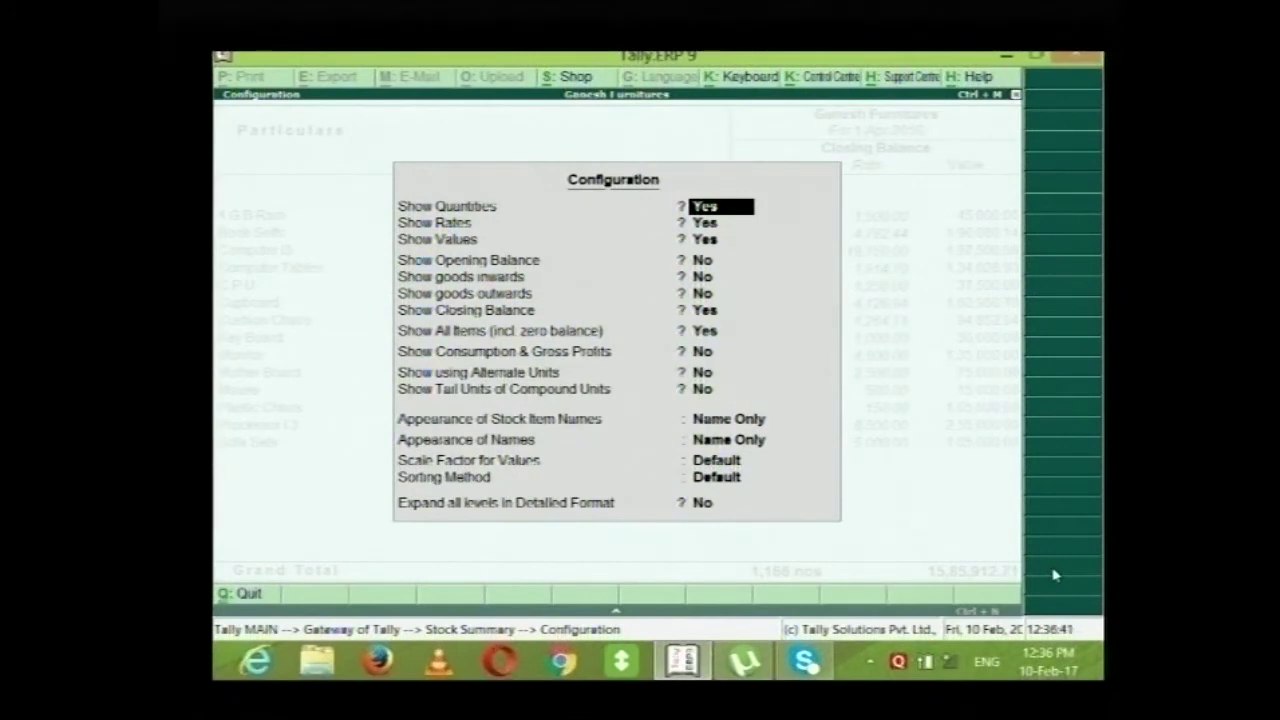
key("Return")
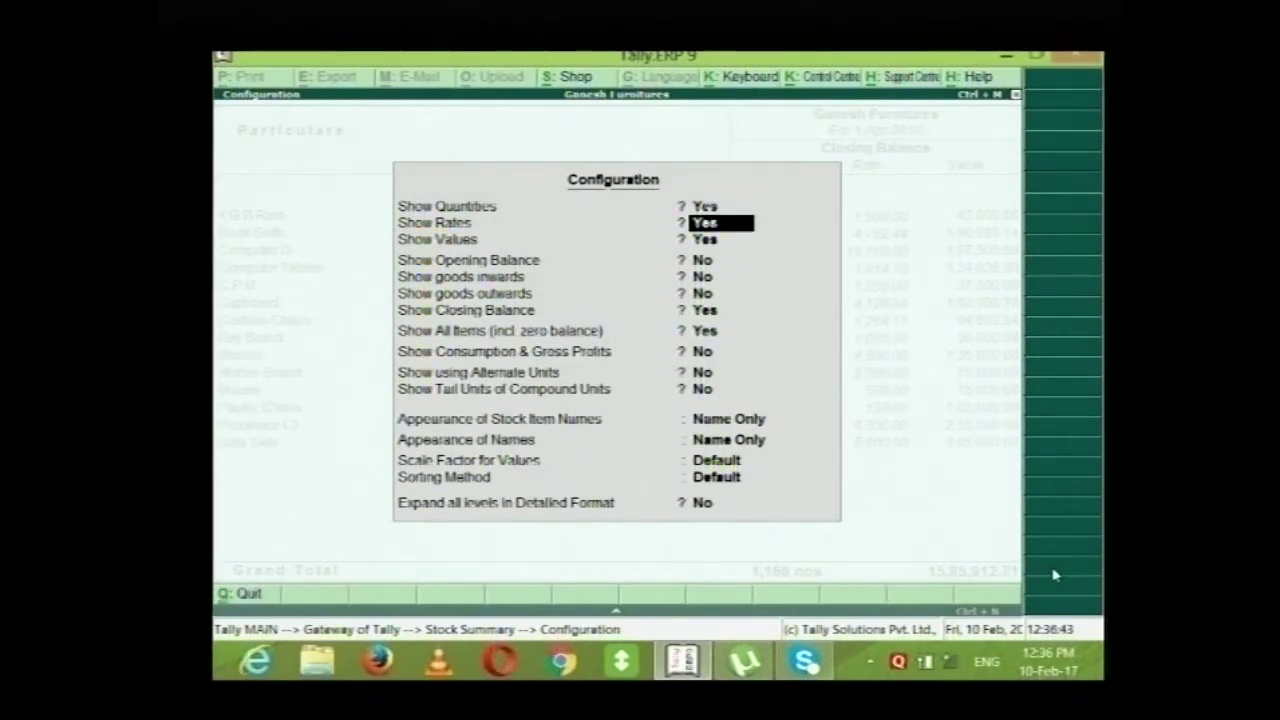
type("n")
key("Return")
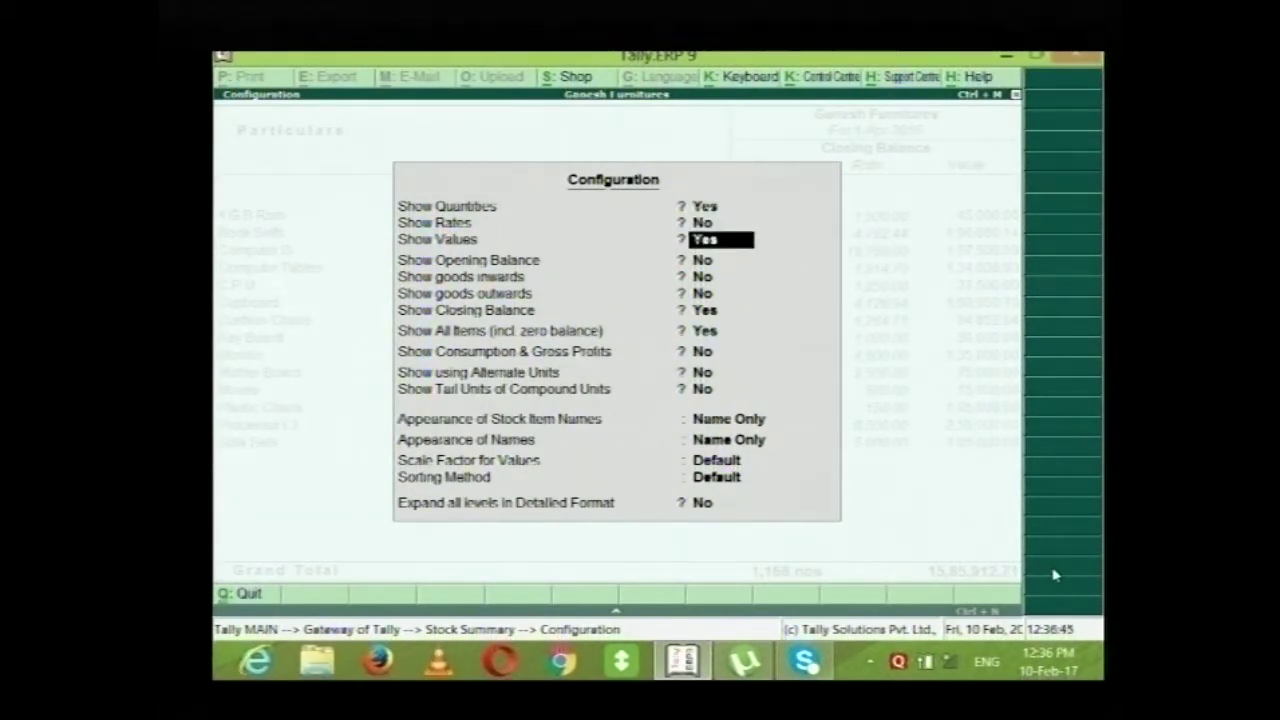
type("n")
key("Return")
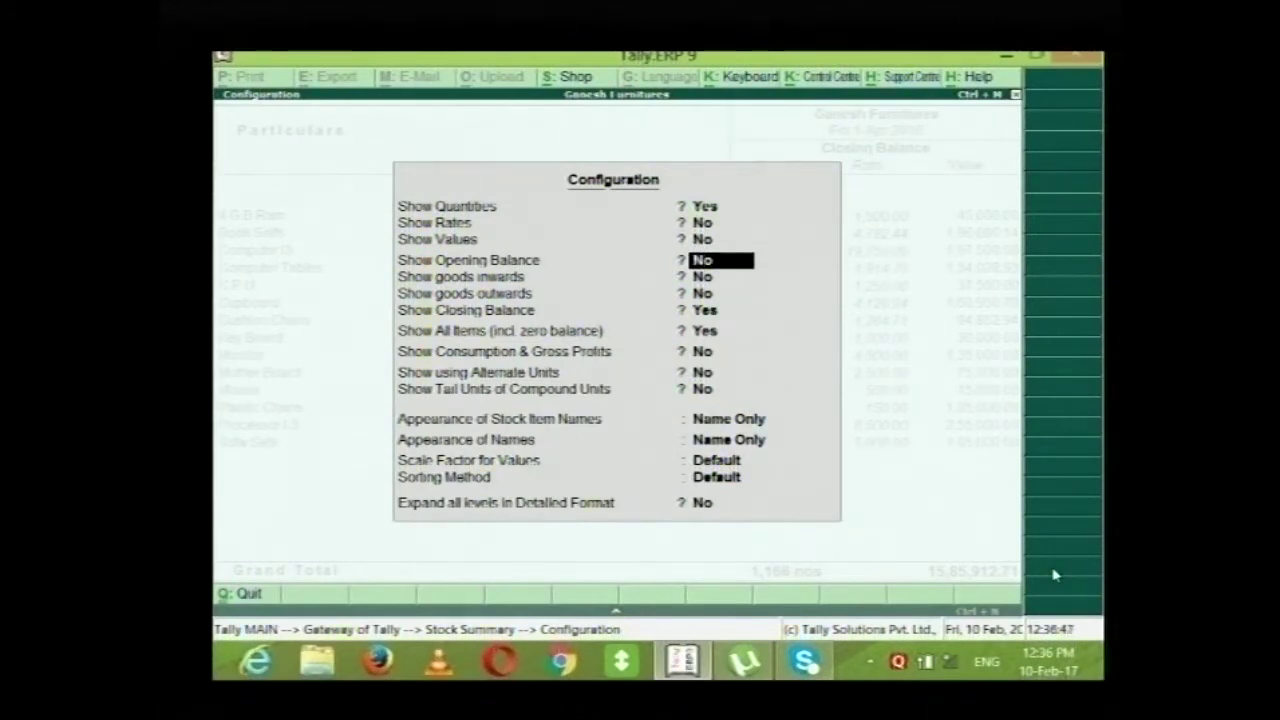
Set Show Opening Balance, Show goods inwards and Show goods outwards to Yes, and accept the configuration with the remaining options as they are.
type("y")
key("Return")
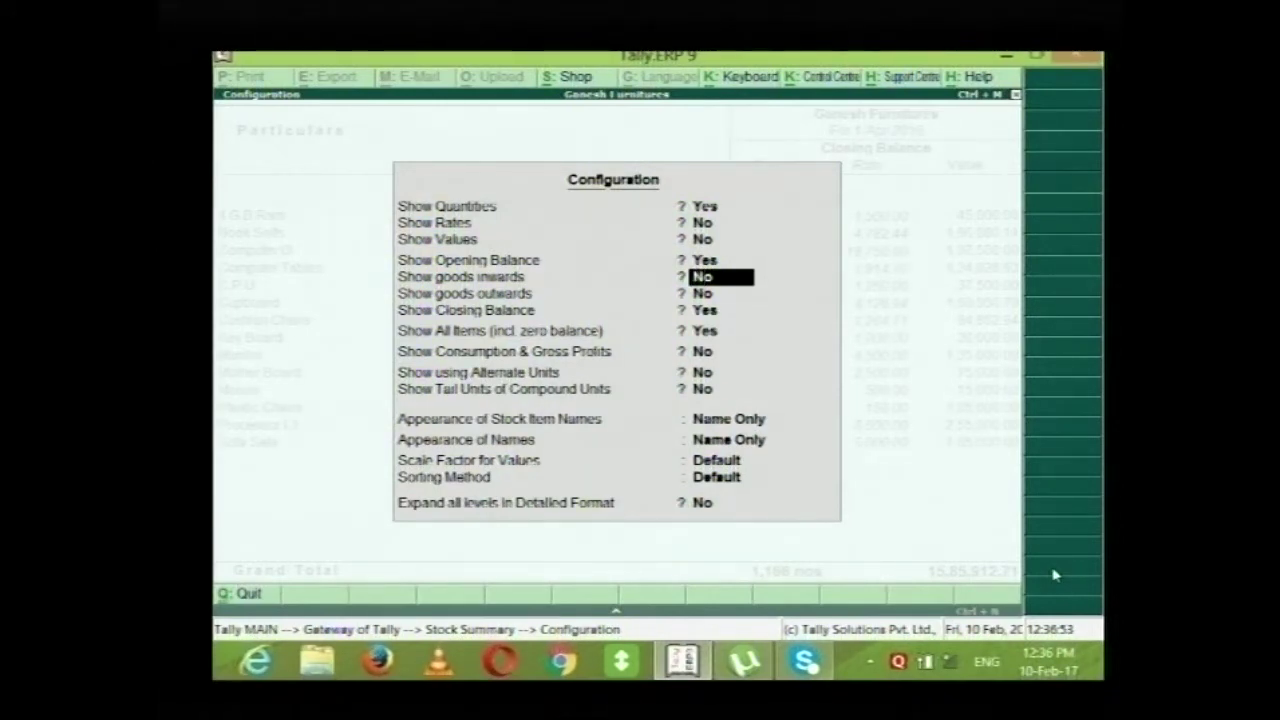
type("y")
key("Return")
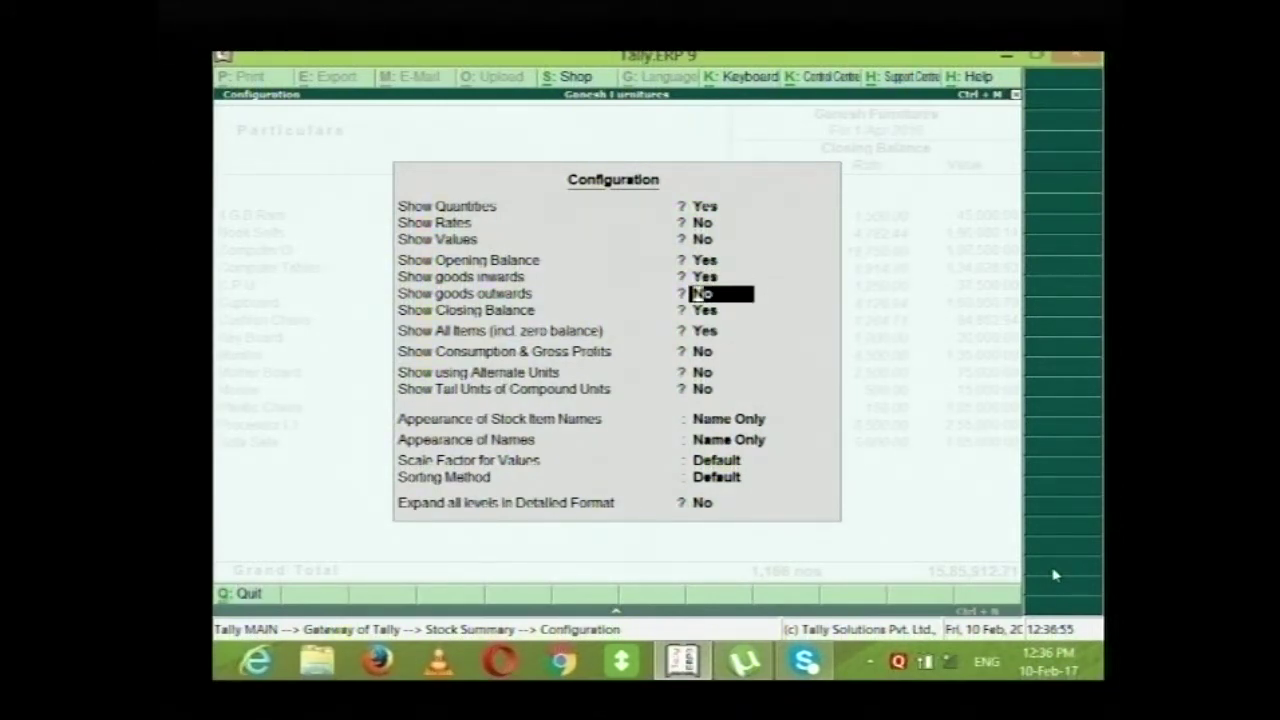
type("y")
key("Return")
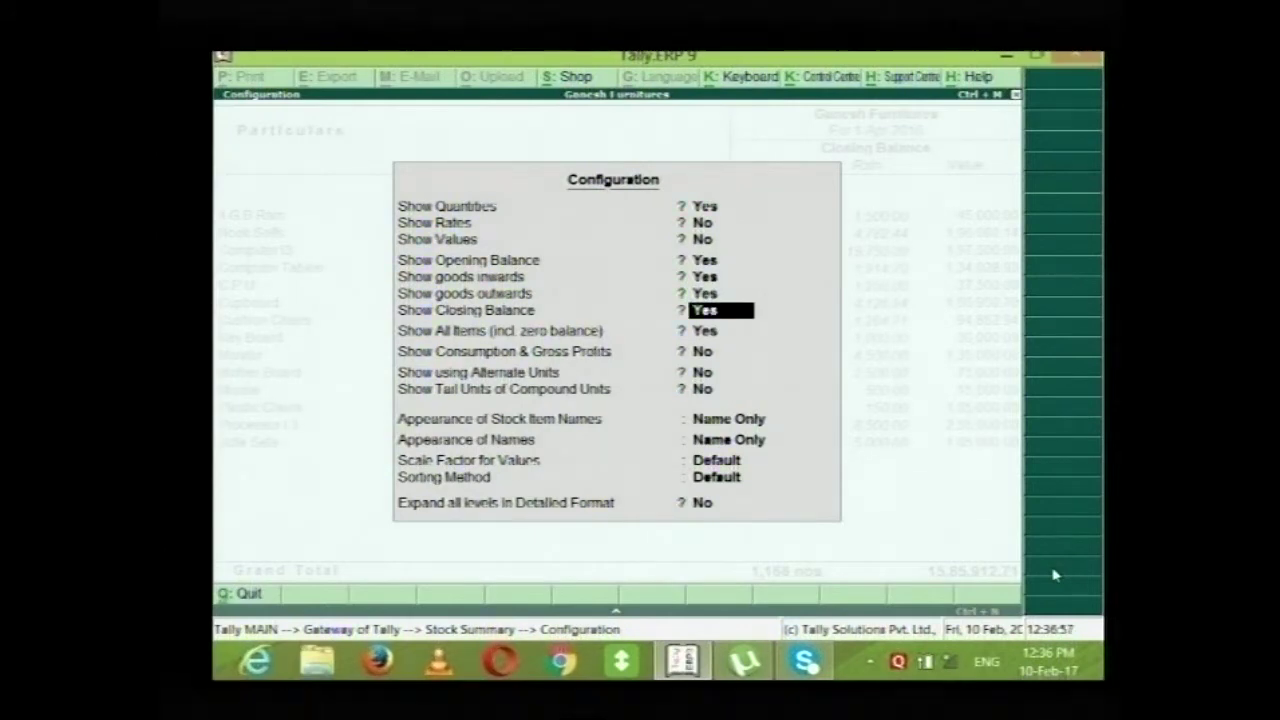
key("Return")
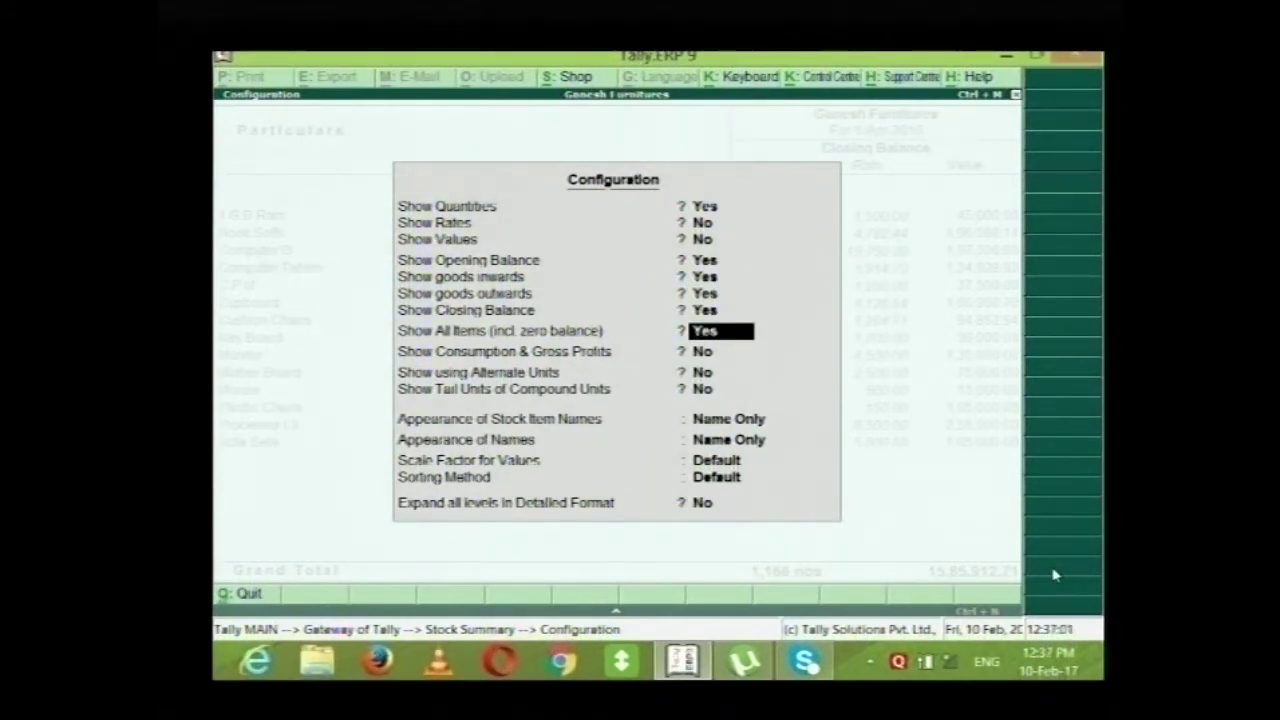
key("Return")
key("Return")
key("Return")
key("Return")
key("Return")
key("Return")
key("Return")
key("Return")
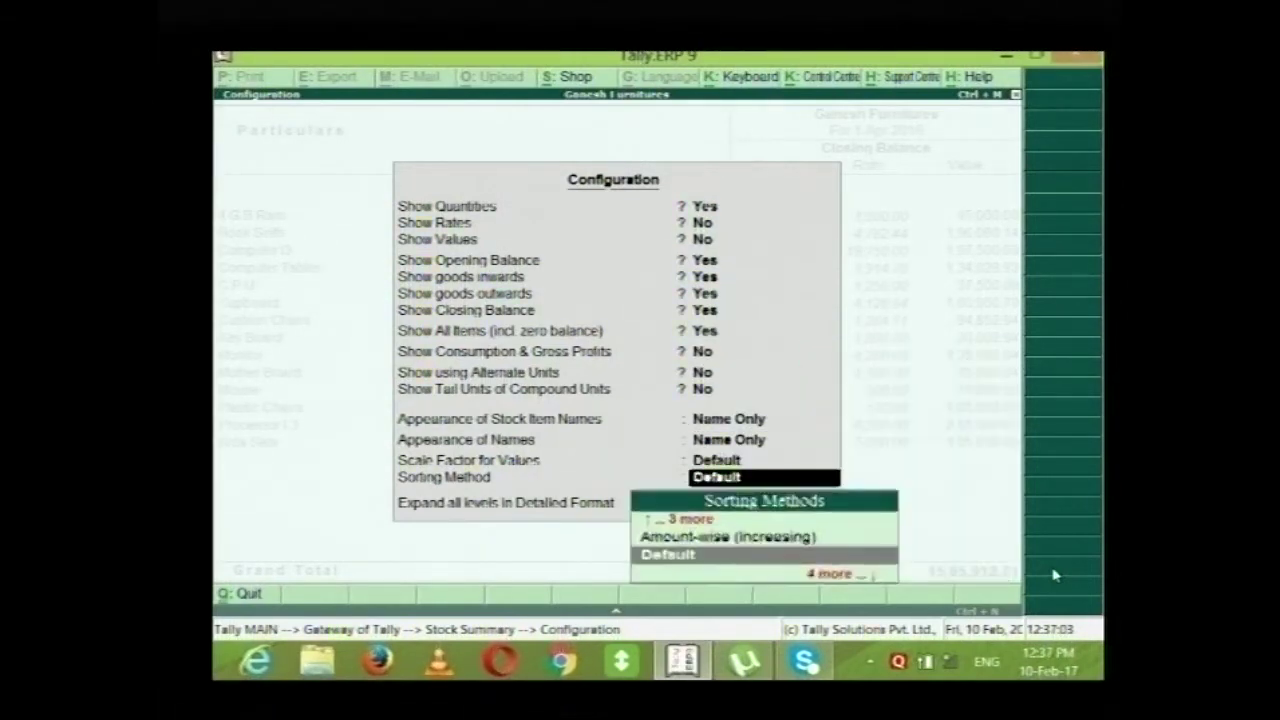
key("Return")
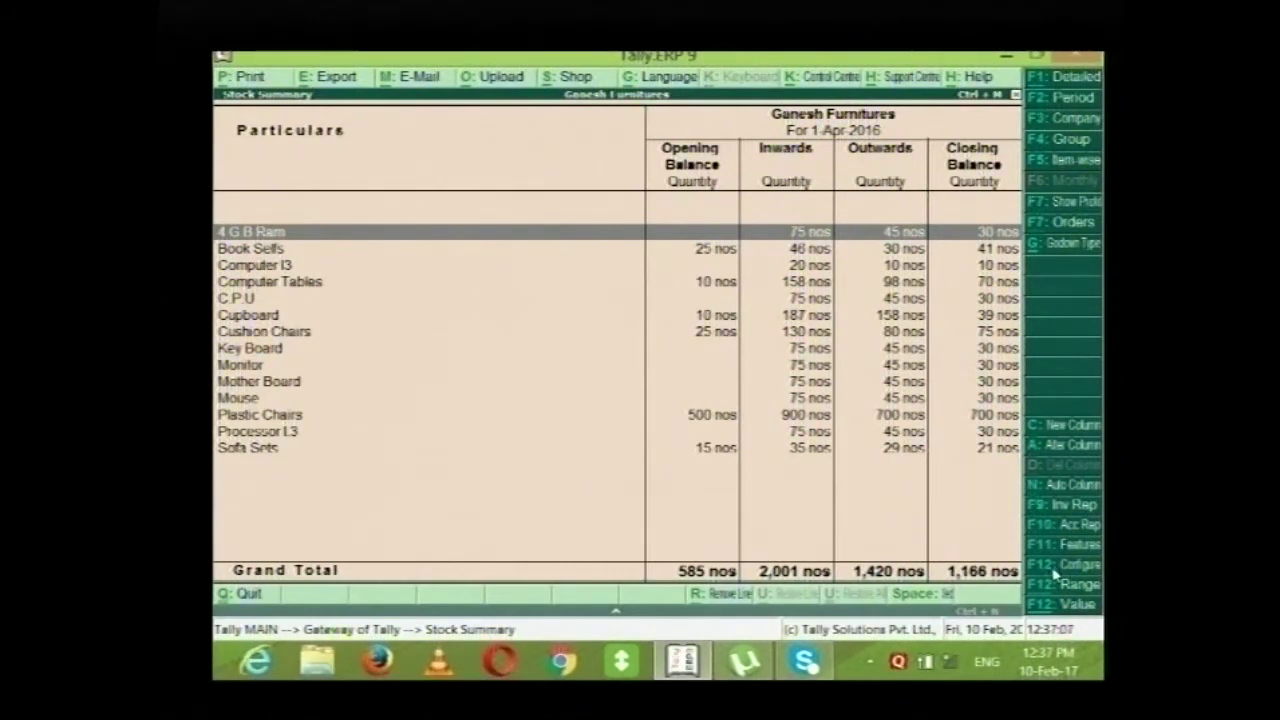
Examine the opening, inwards, outwards and closing quantities of the stock items in the Stock Summary.
key("Down")
key("Up")
key("Down")
key("Down")
key("Down")
key("Down")
key("Down")
key("Down")
key("Down")
key("Down")
key("Down")
key("Down")
key("Down")
key("Down")
key("Down")
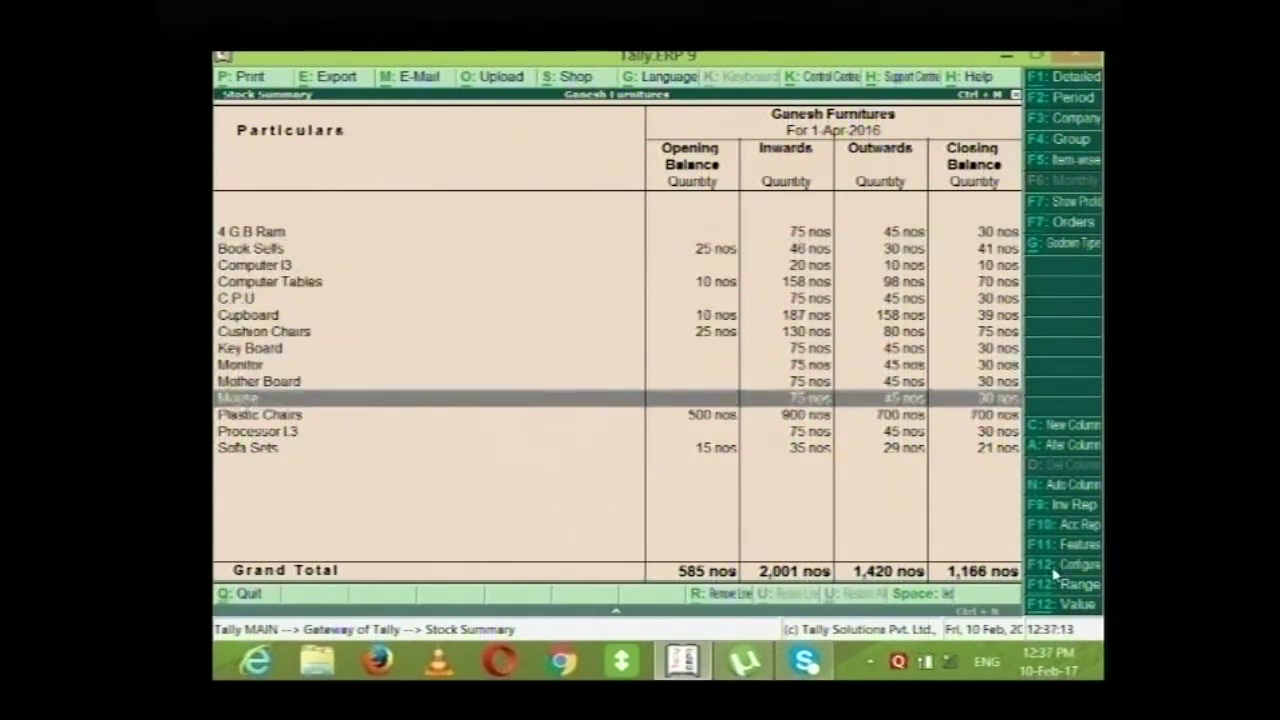
key("Up")
key("Up")
key("Up")
key("Up")
key("Up")
key("Up")
key("Up")
key("Up")
key("Up")
key("Up")
key("Up")
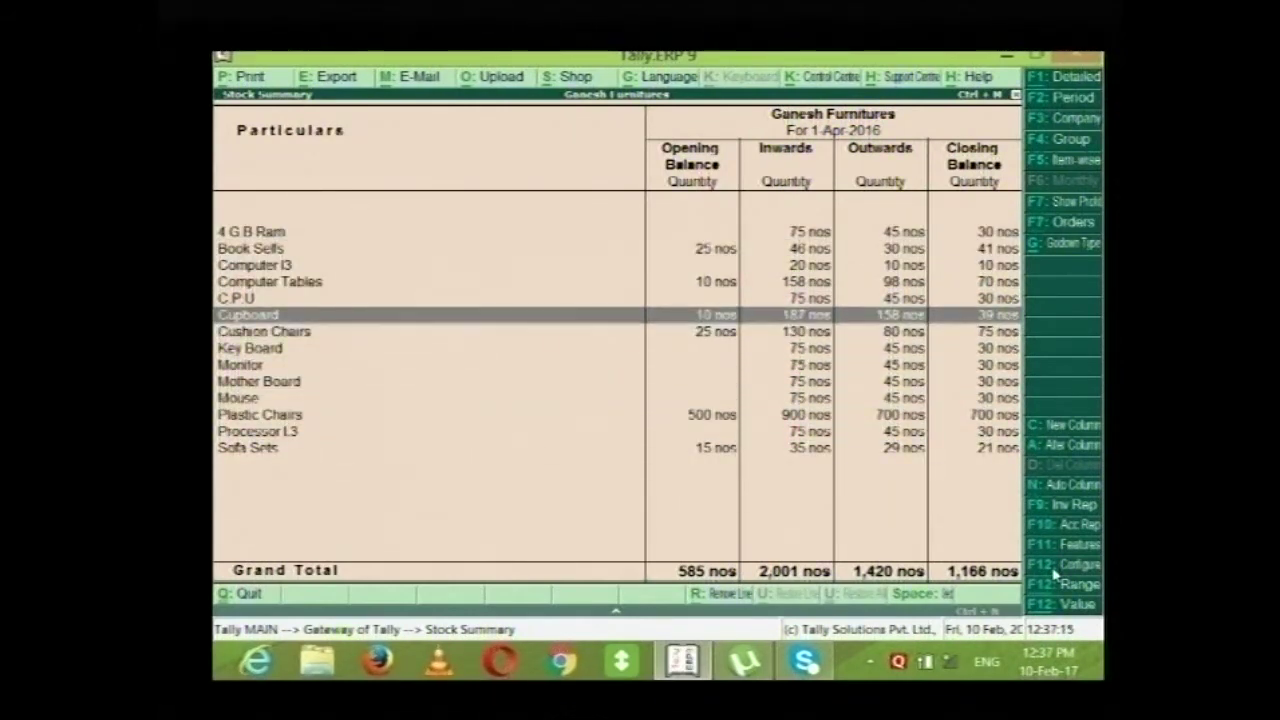
key("Up")
key("Up")
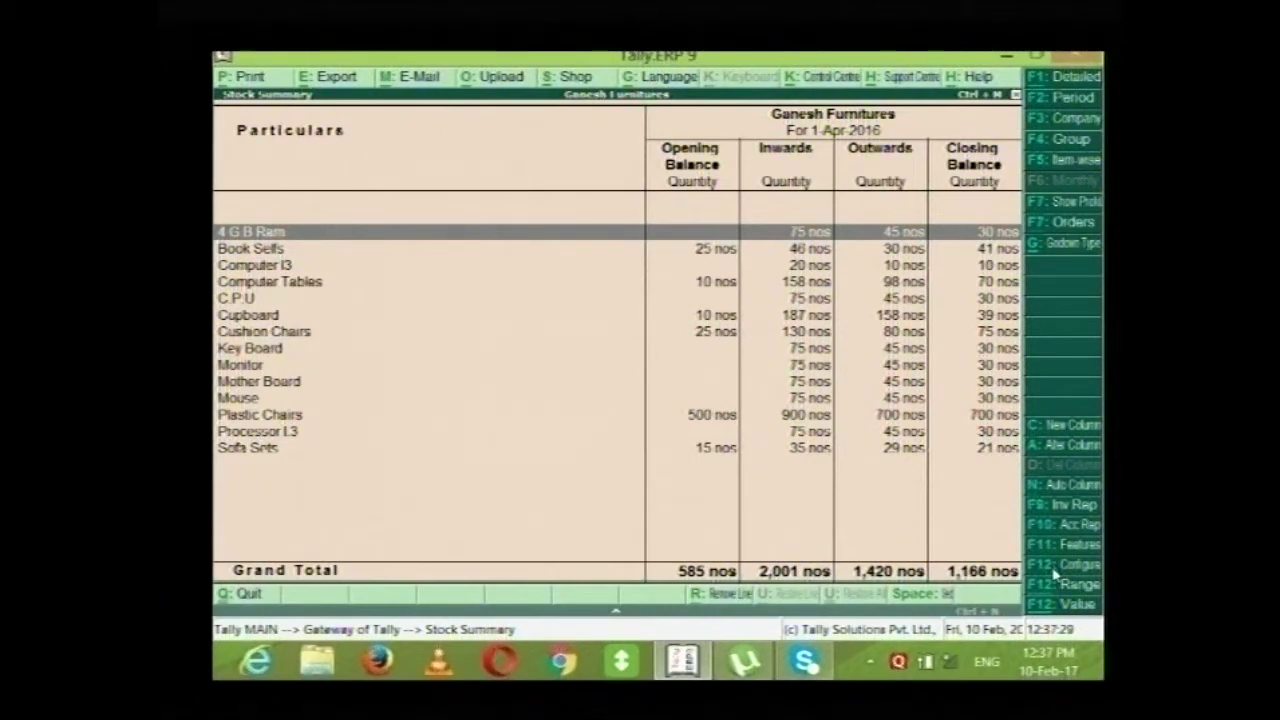
key("Down")
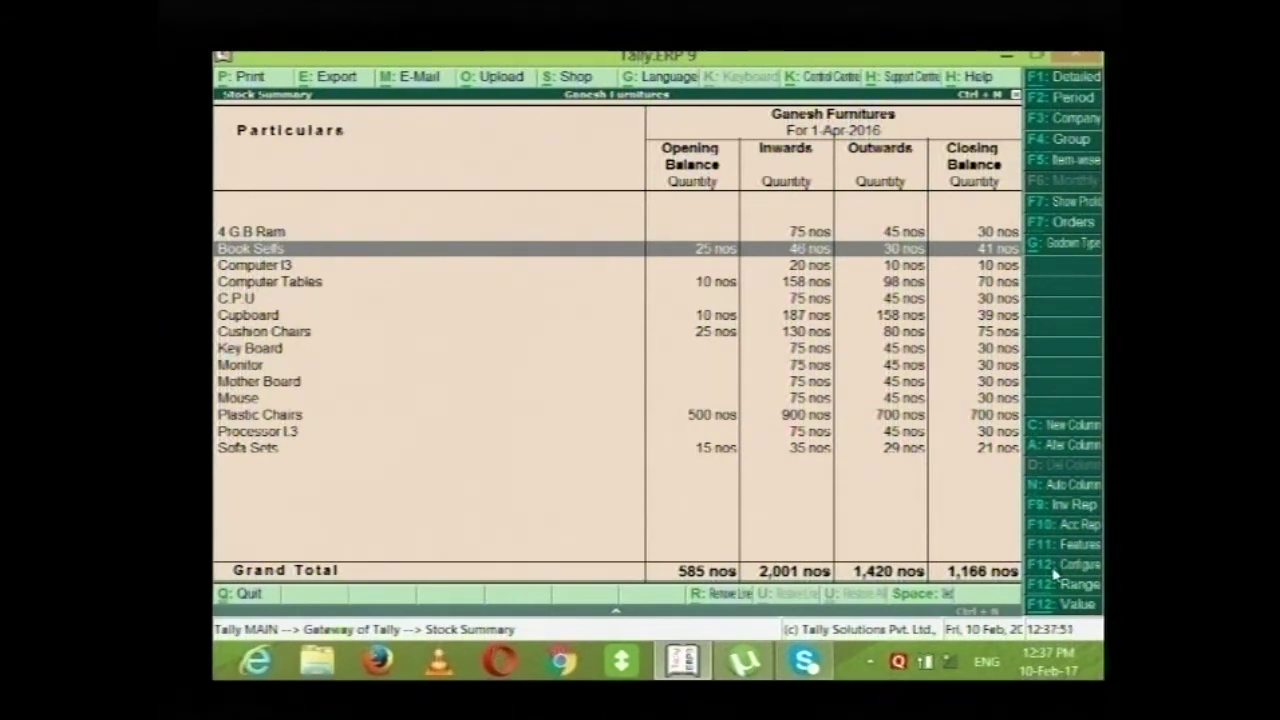
Configure the Stock Summary to show values alongside the quantities.
left_click(1053, 568)
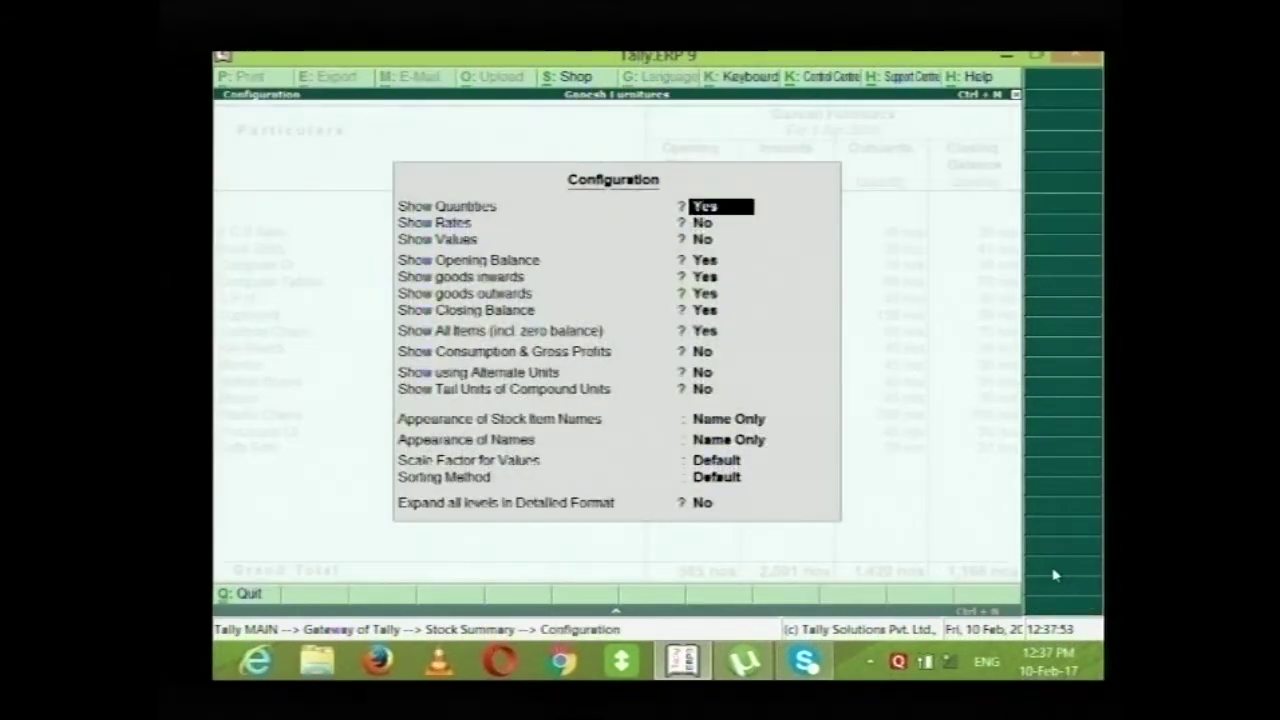
key("Return")
key("Return")
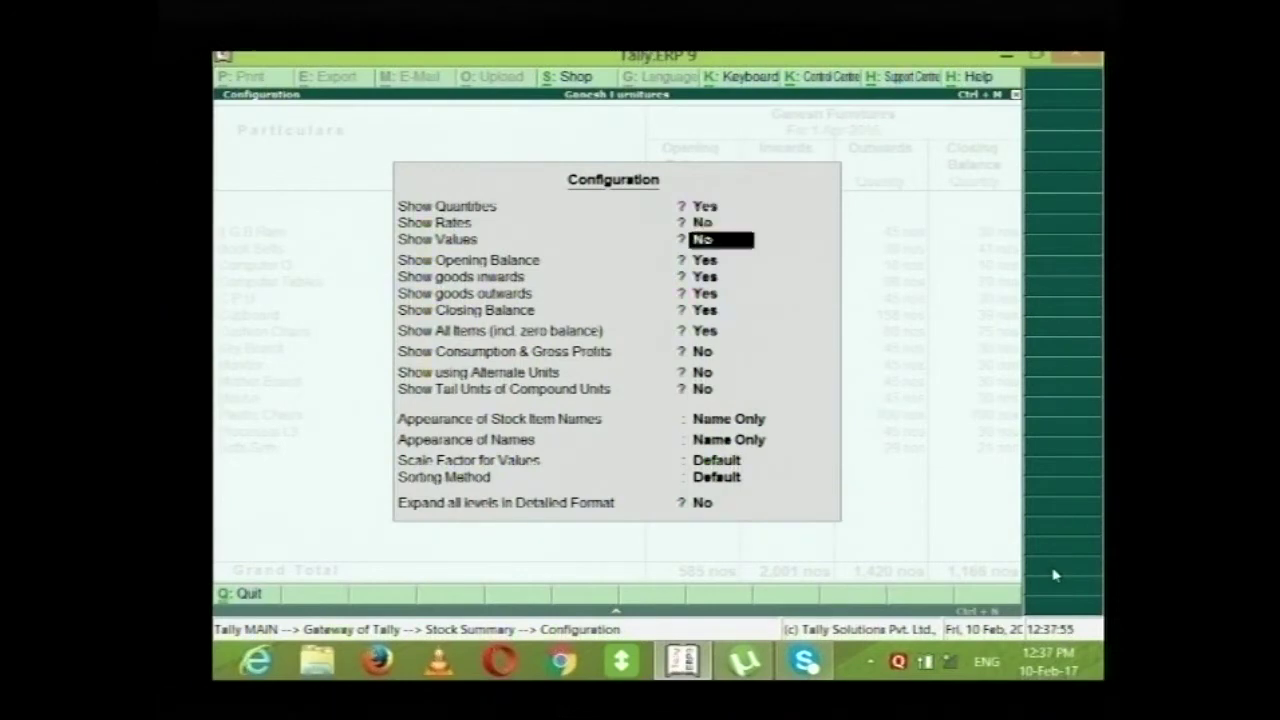
type("y")
key("Return")
key("Return")
key("Return")
key("Return")
key("Return")
key("Return")
key("Return")
key("Return")
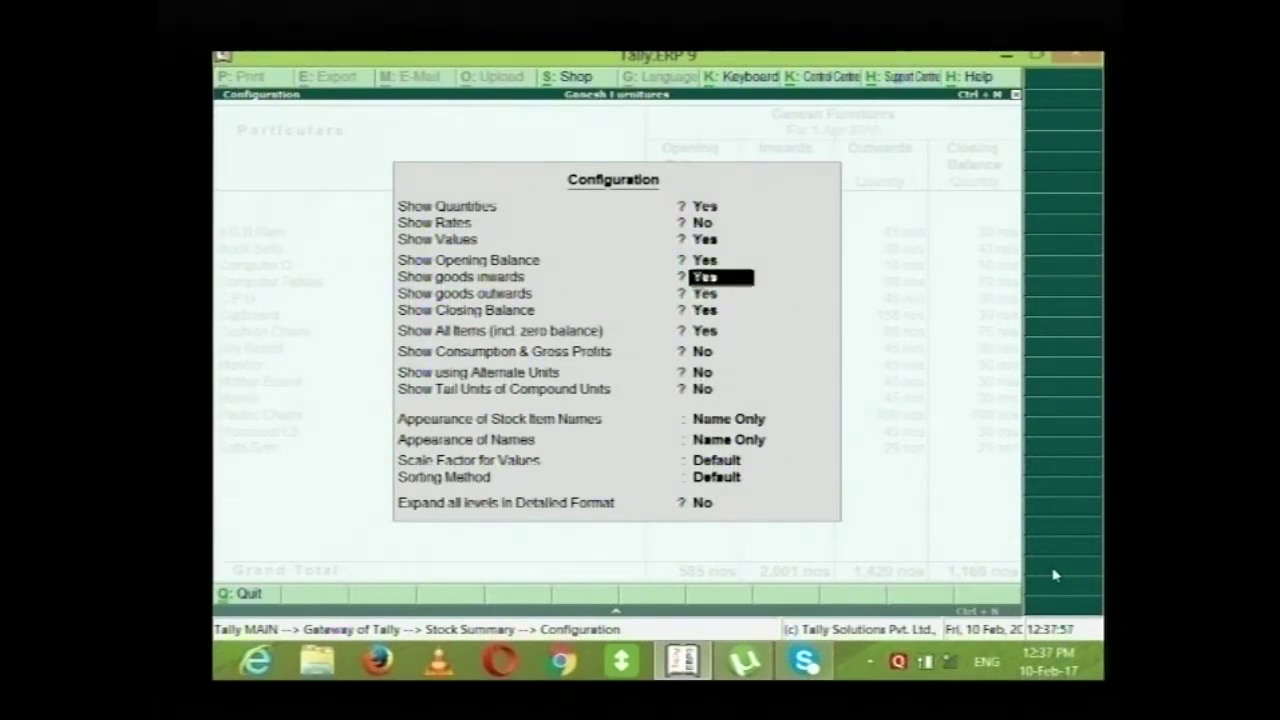
key("Return")
key("Return")
key("Return")
key("Return")
key("Return")
key("Return")
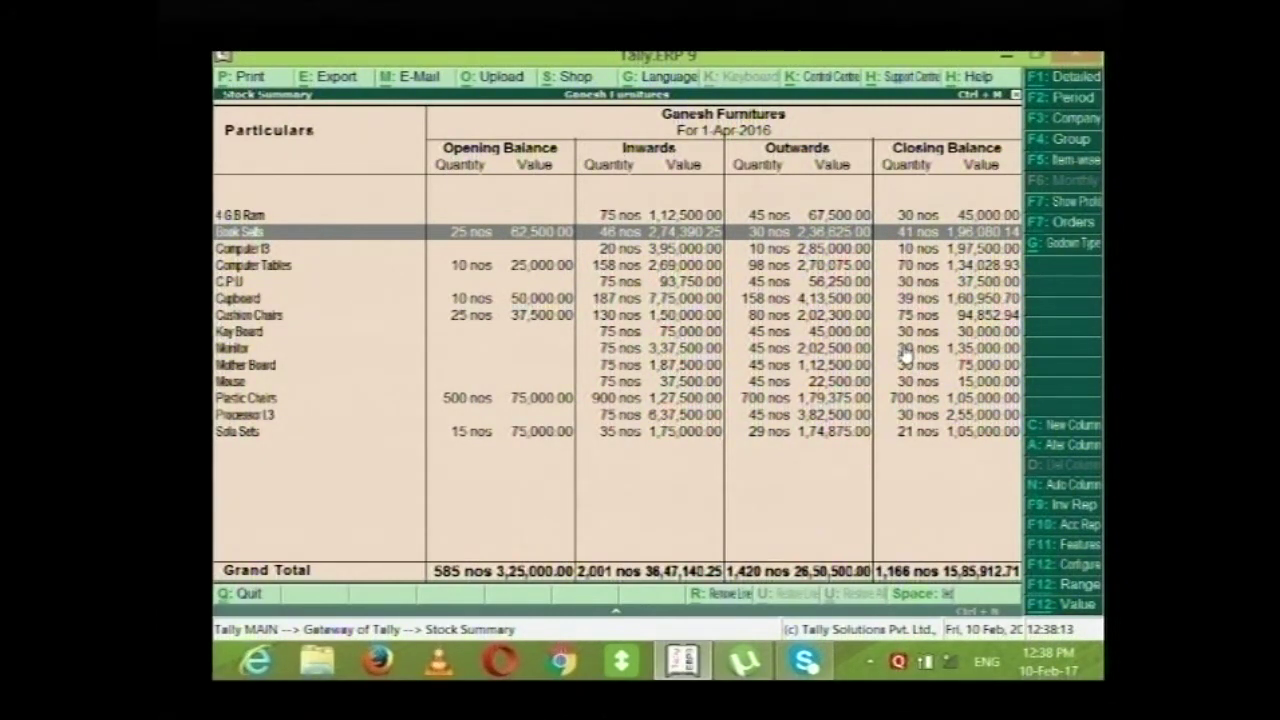
Set Show Rates to Yes in the Stock Summary configuration and accept it.
key("F12")
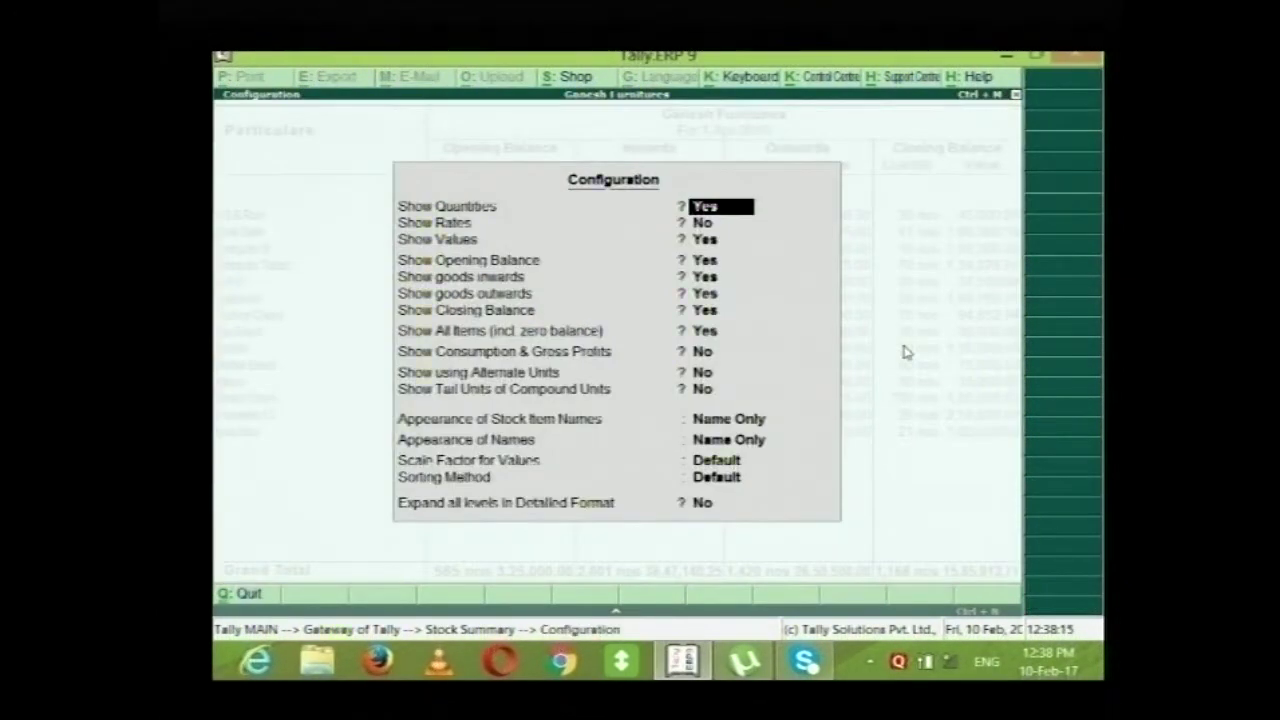
key("Return")
type("y")
key("Return")
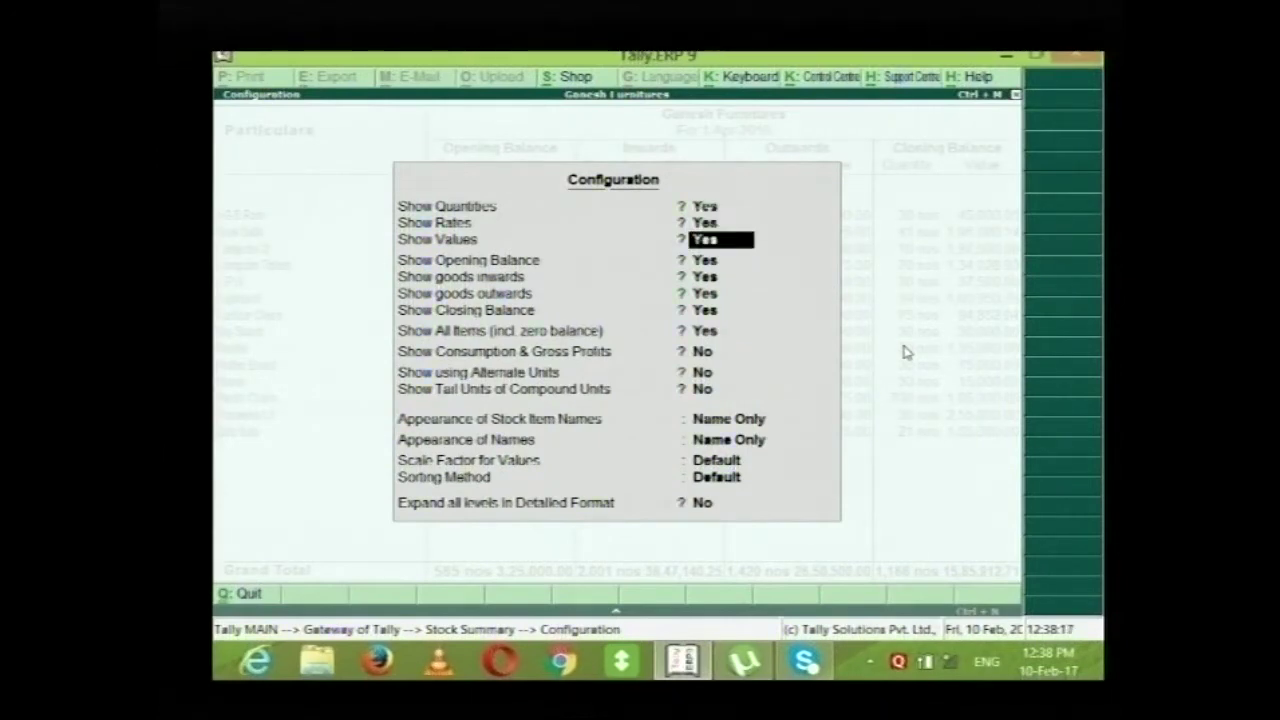
key("ctrl+a")
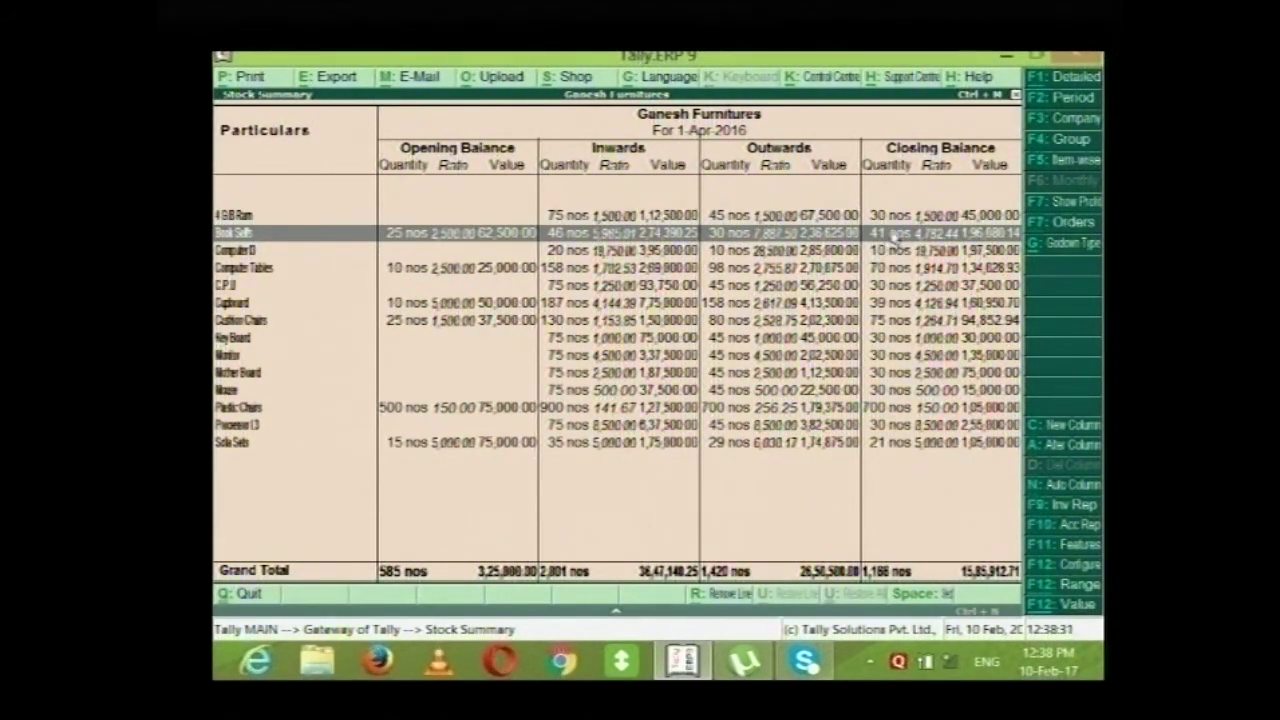
Set Show Opening Balance to No in the Stock Summary configuration and accept the remaining options.
key("F12")
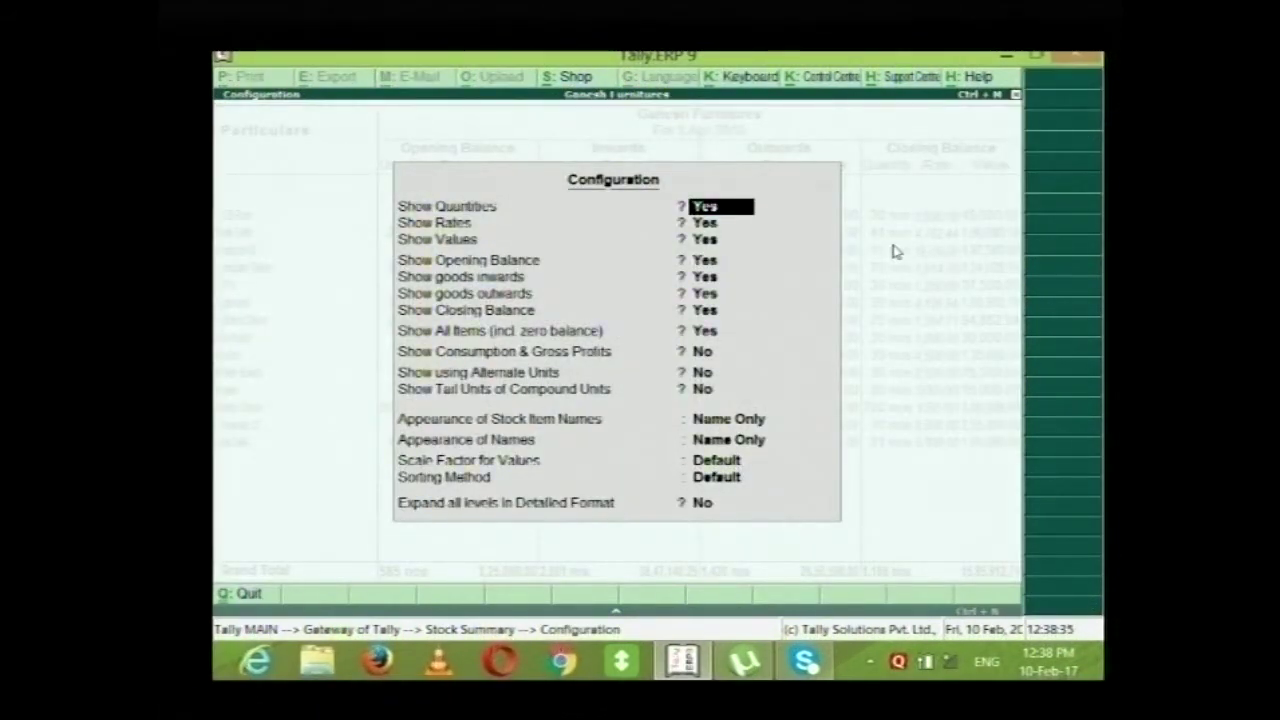
key("Return")
key("Return")
key("Return")
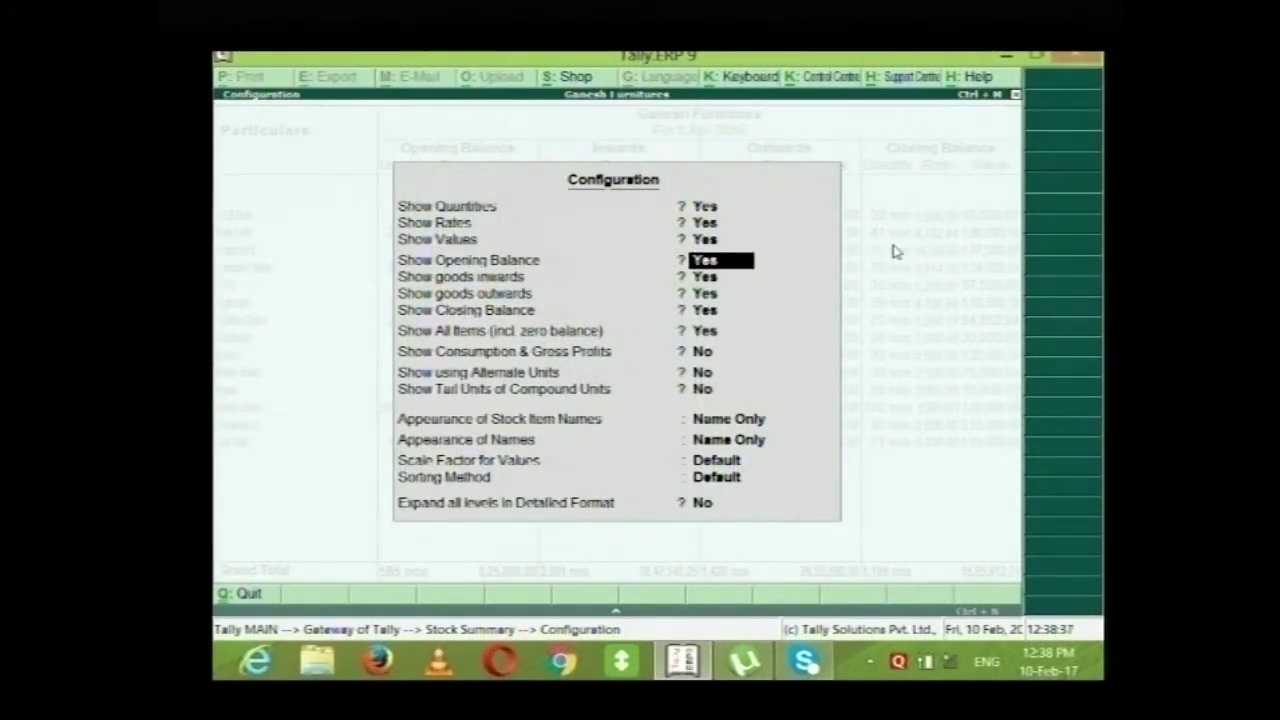
type("n")
key("Return")
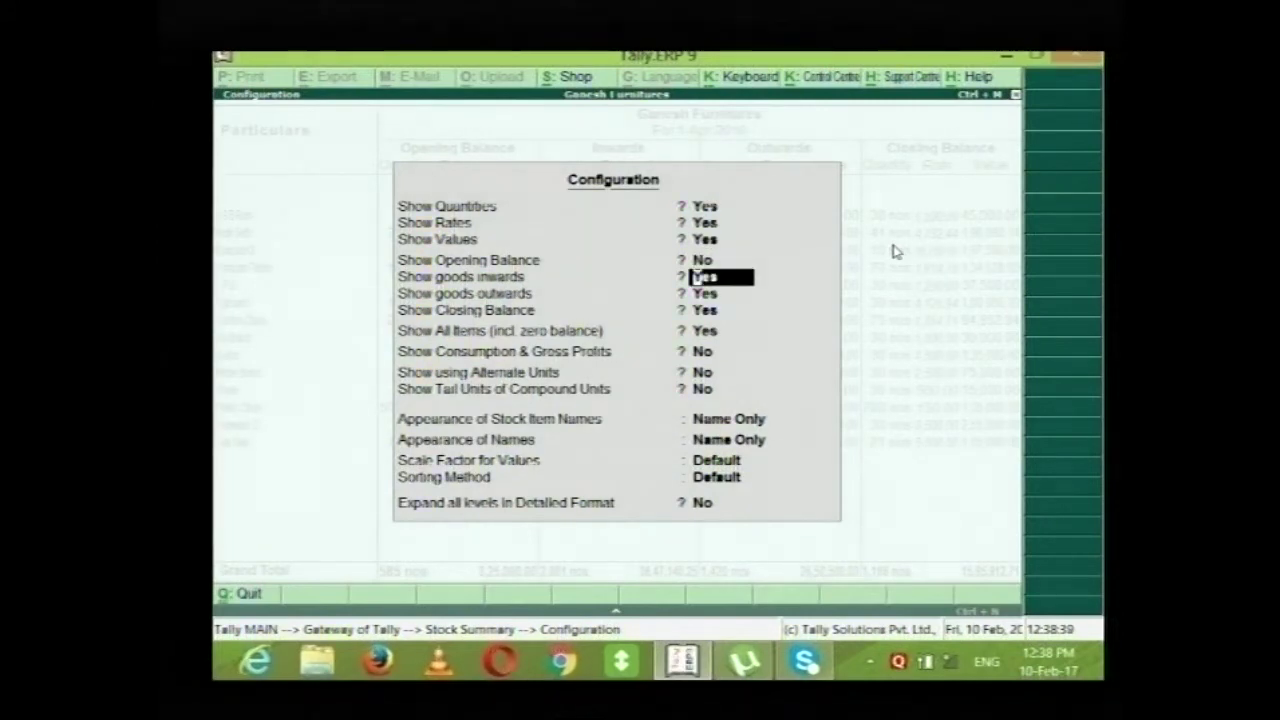
key("Return")
key("Return")
key("Return")
key("Return")
key("Return")
key("Return")
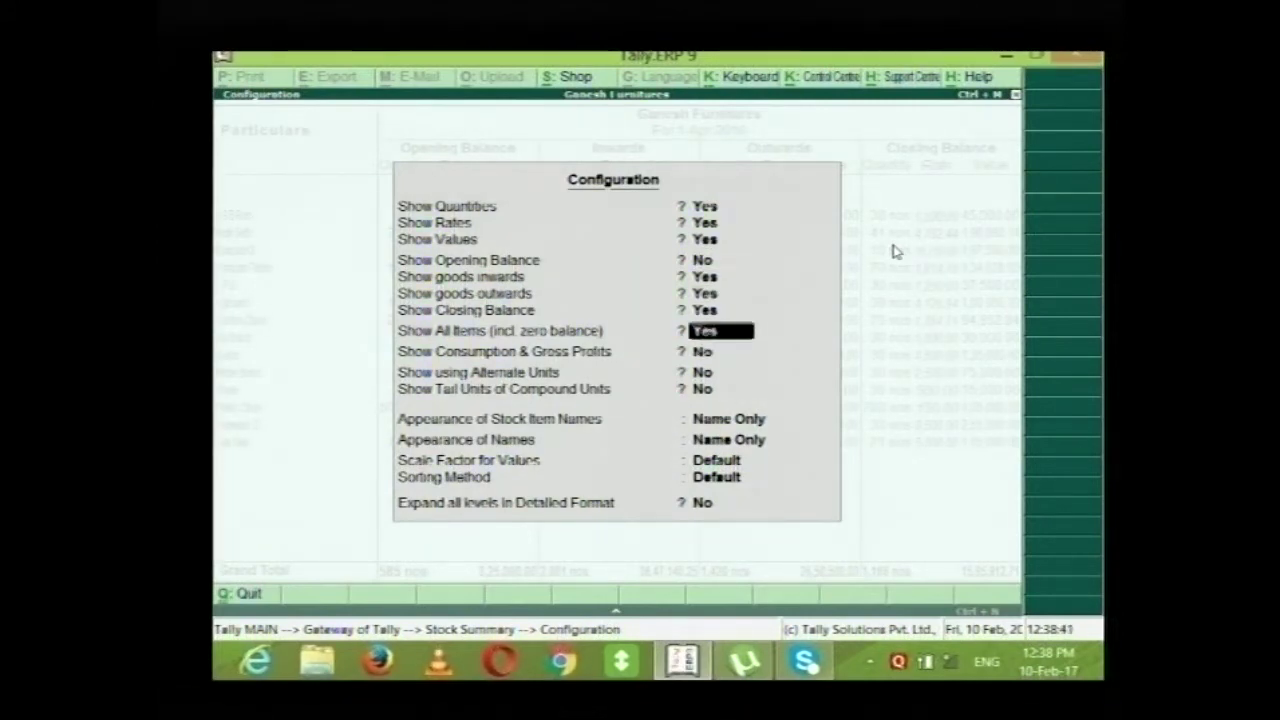
key("Return")
key("Return")
key("Return")
key("Return")
key("Return")
key("Return")
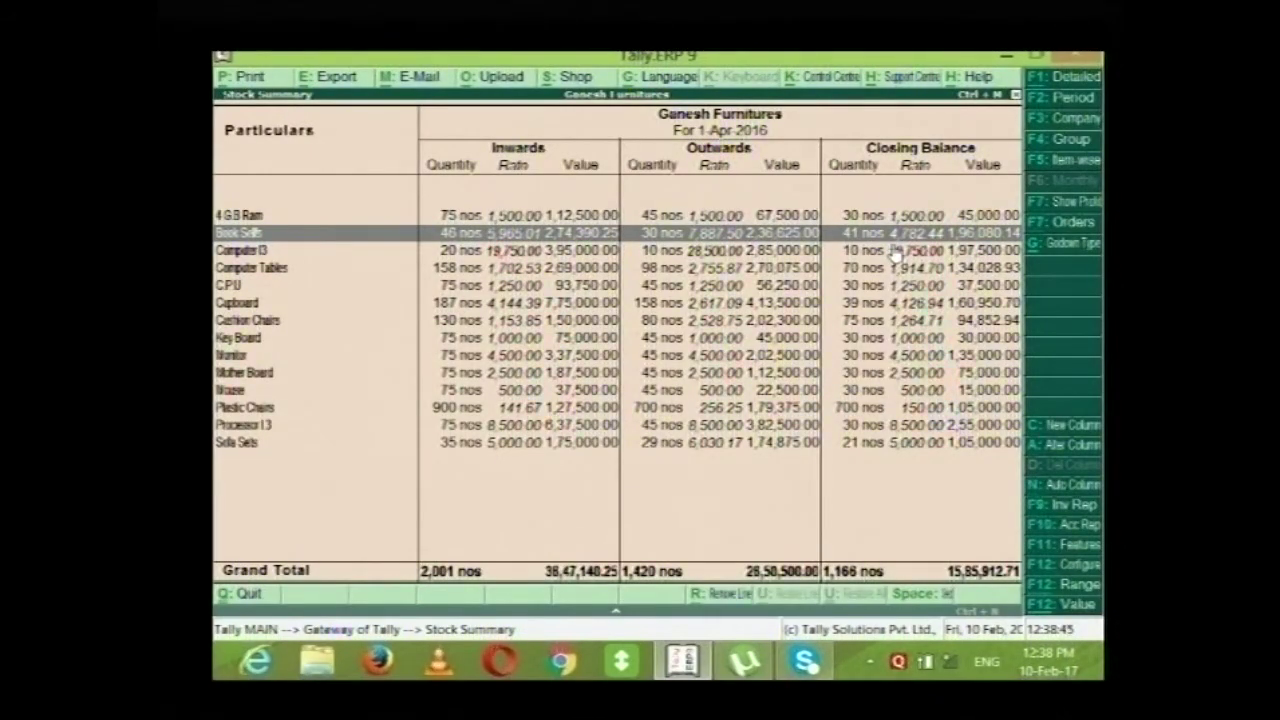
Set Show goods inwards and Show goods outwards to No, accept the configuration and return to the Stock Summary.
key("F12")
key("Return")
key("Return")
key("Return")
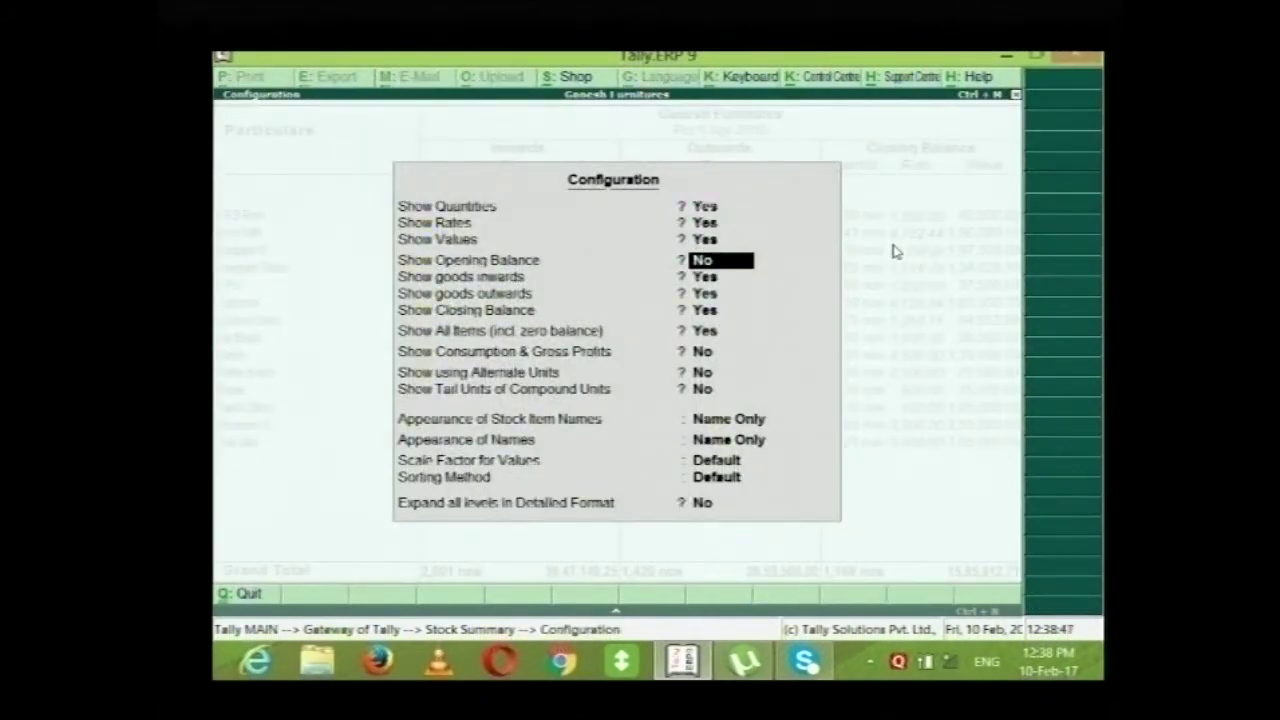
key("Return")
type("n")
key("Return")
type("n")
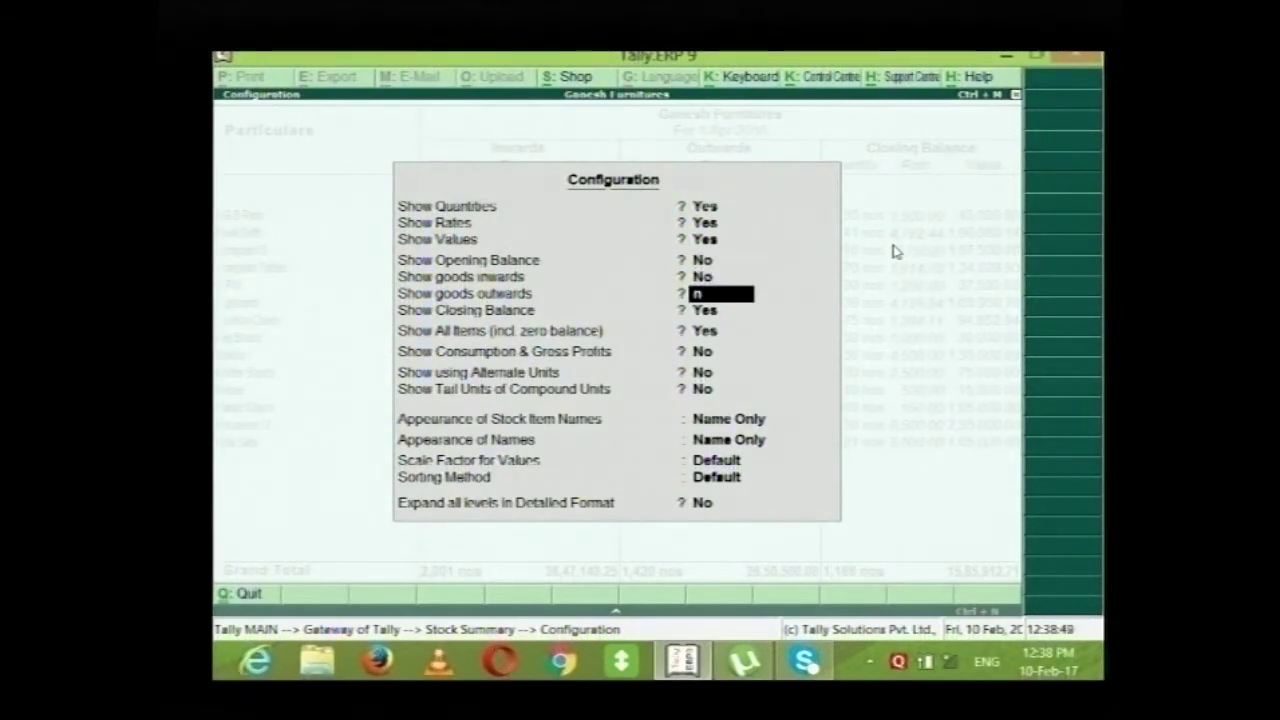
key("Return")
key("Return")
key("Return")
key("Return")
key("Return")
key("Return")
key("Return")
key("Return")
key("Return")
key("Return")
key("Return")
key("Return")
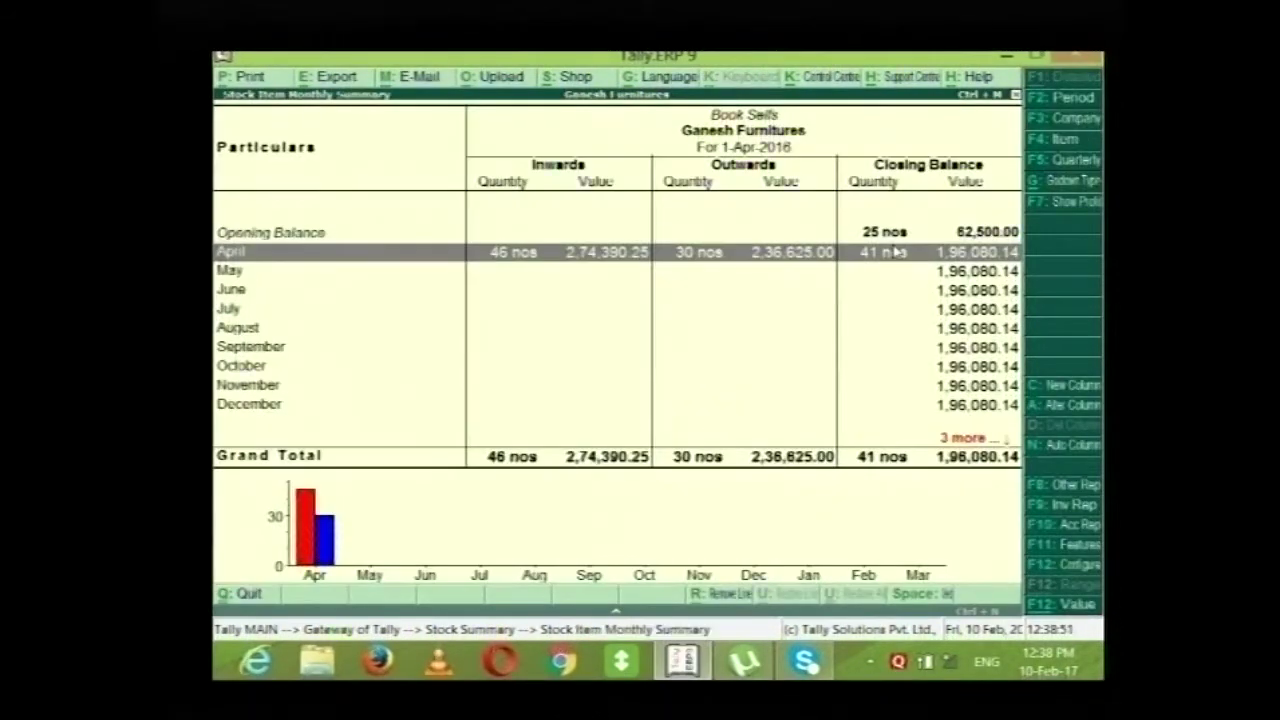
key("Escape")
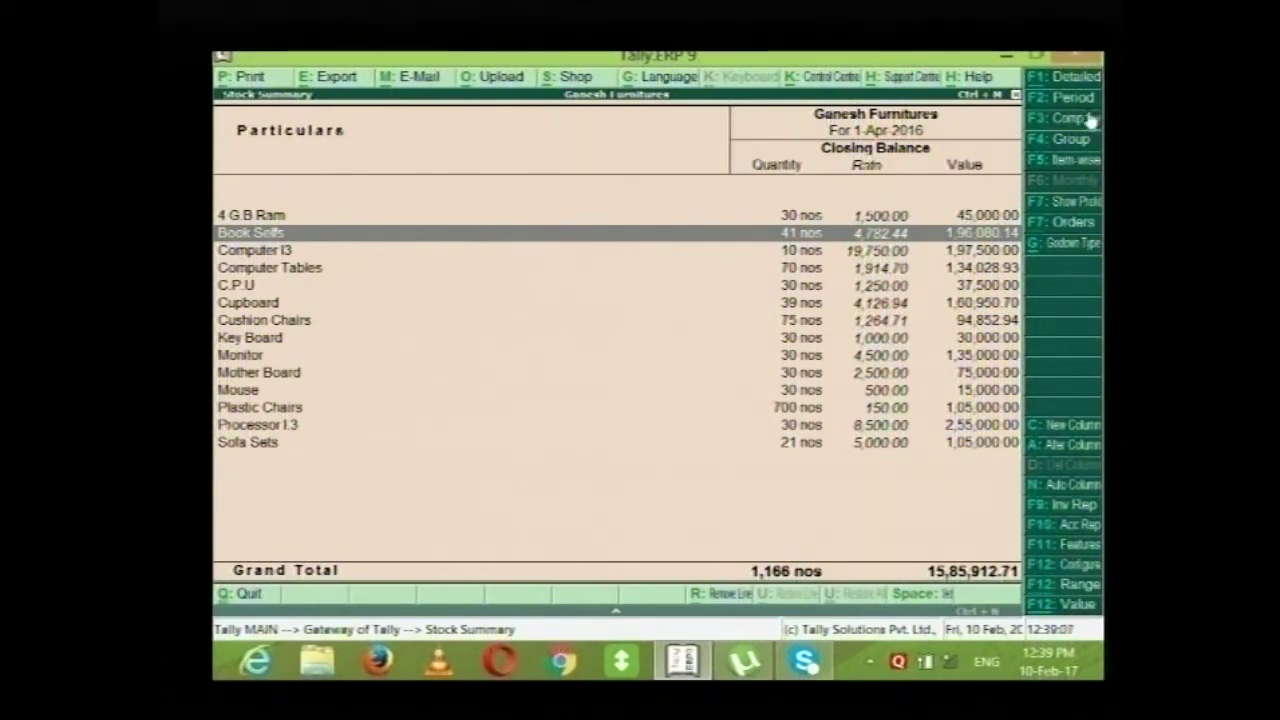
Leave the Stock Summary and open the Ratio Analysis report for Ganesh Furnitures.
key("Escape")
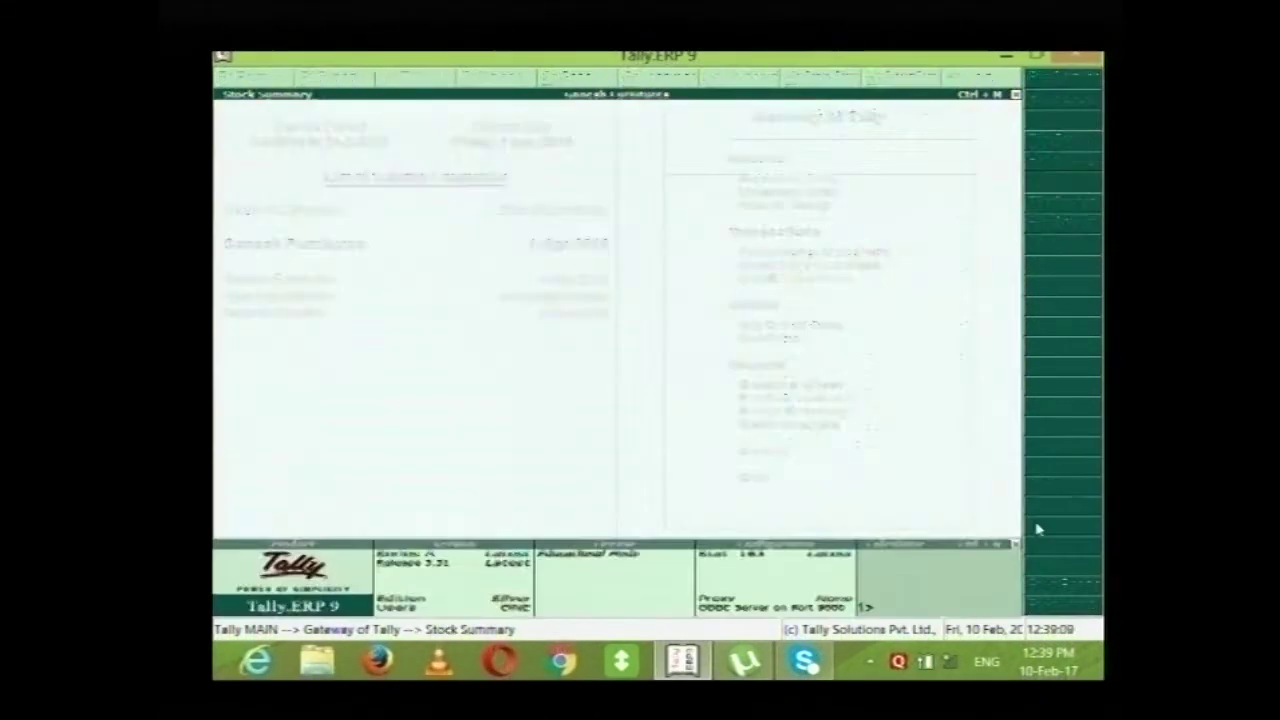
left_click(1063, 394)
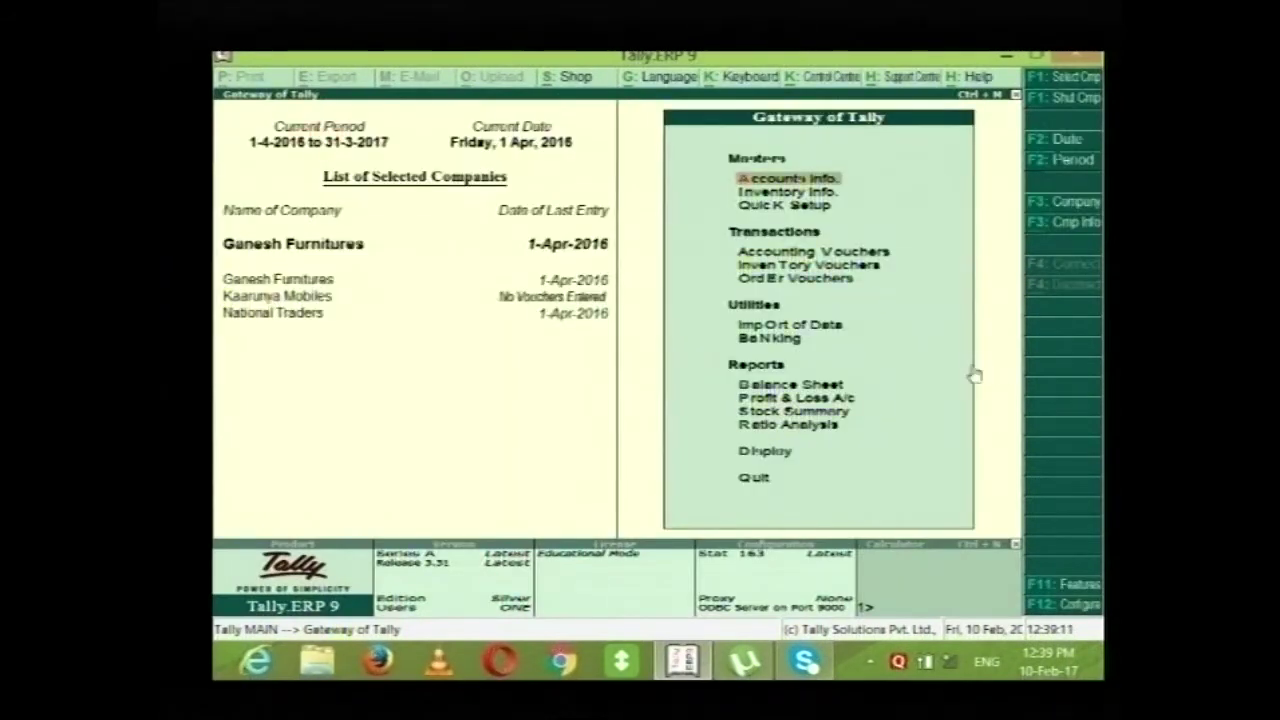
left_click(772, 430)
left_click(773, 433)
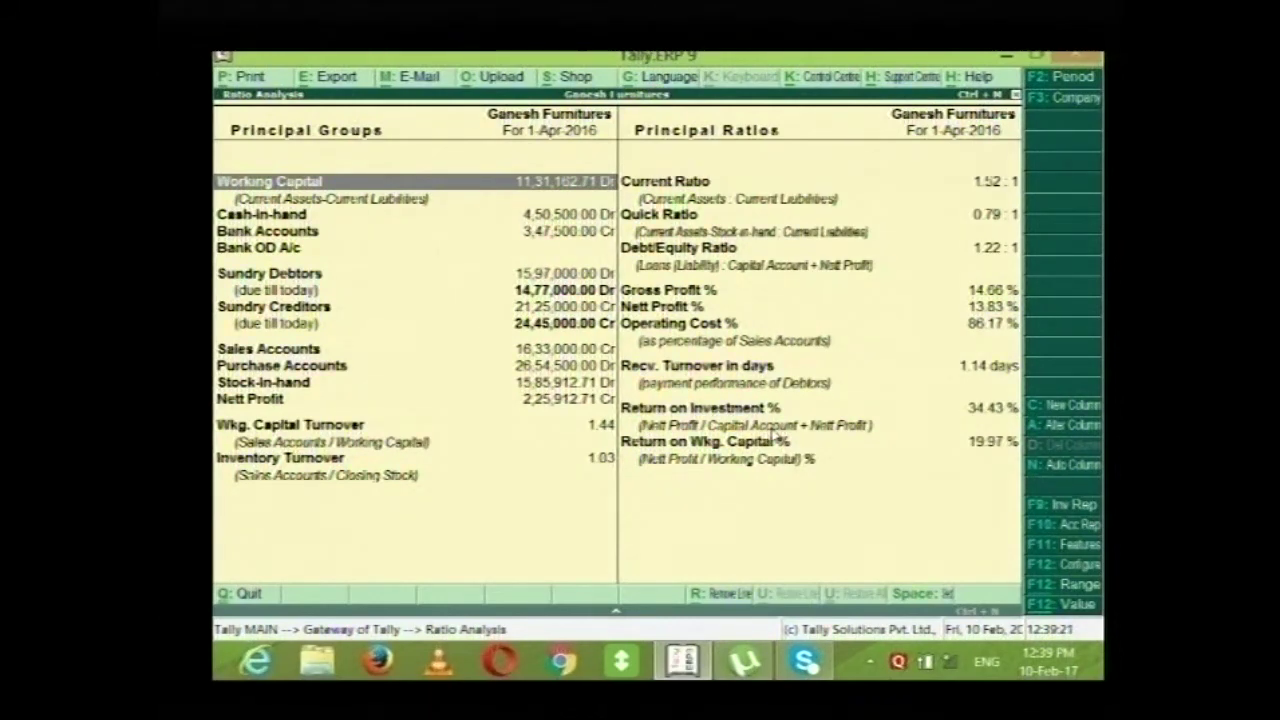
Drill down from the Current Ratio into the Balance Sheet and return to the Gateway of Tally.
key("Right")
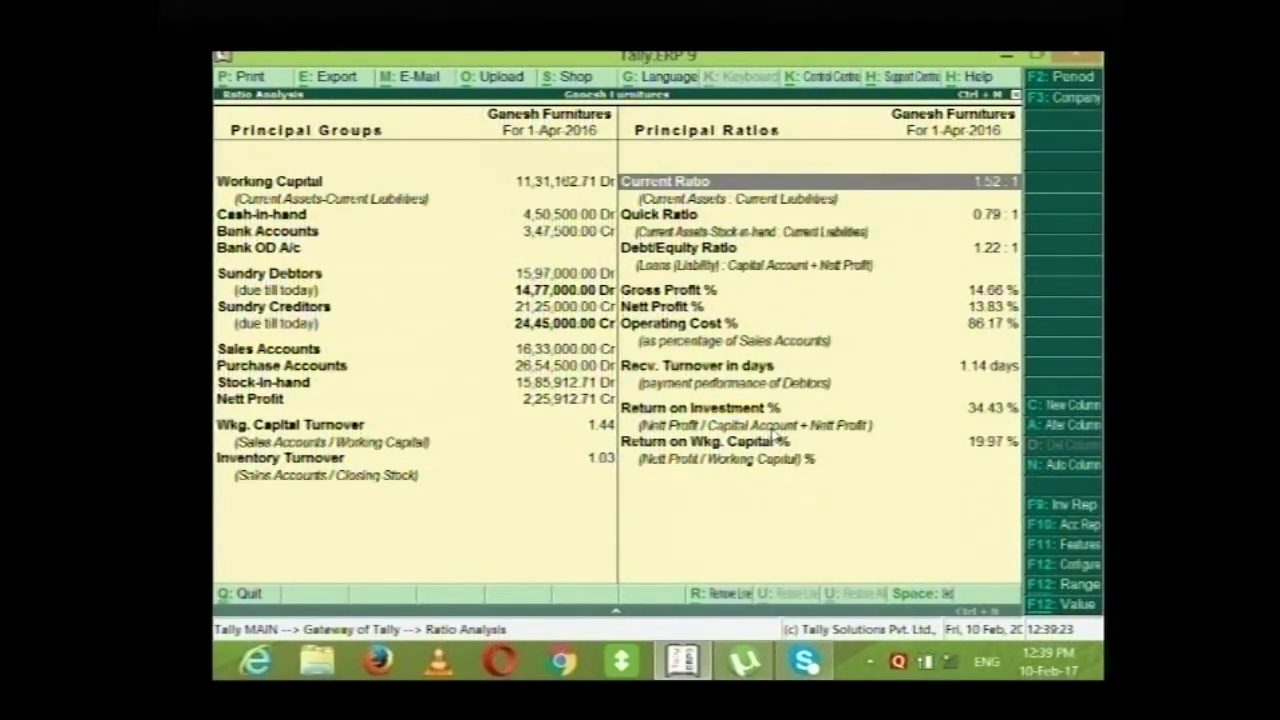
key("Return")
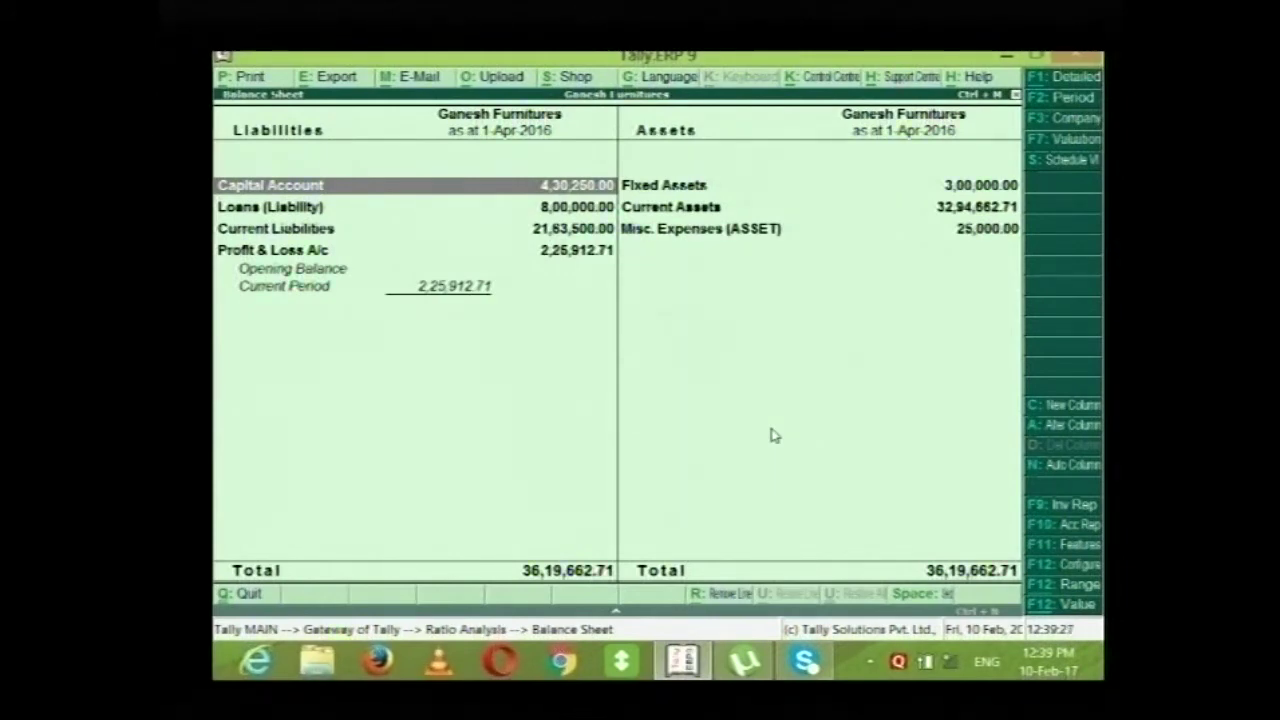
key("Escape")
key("Escape")
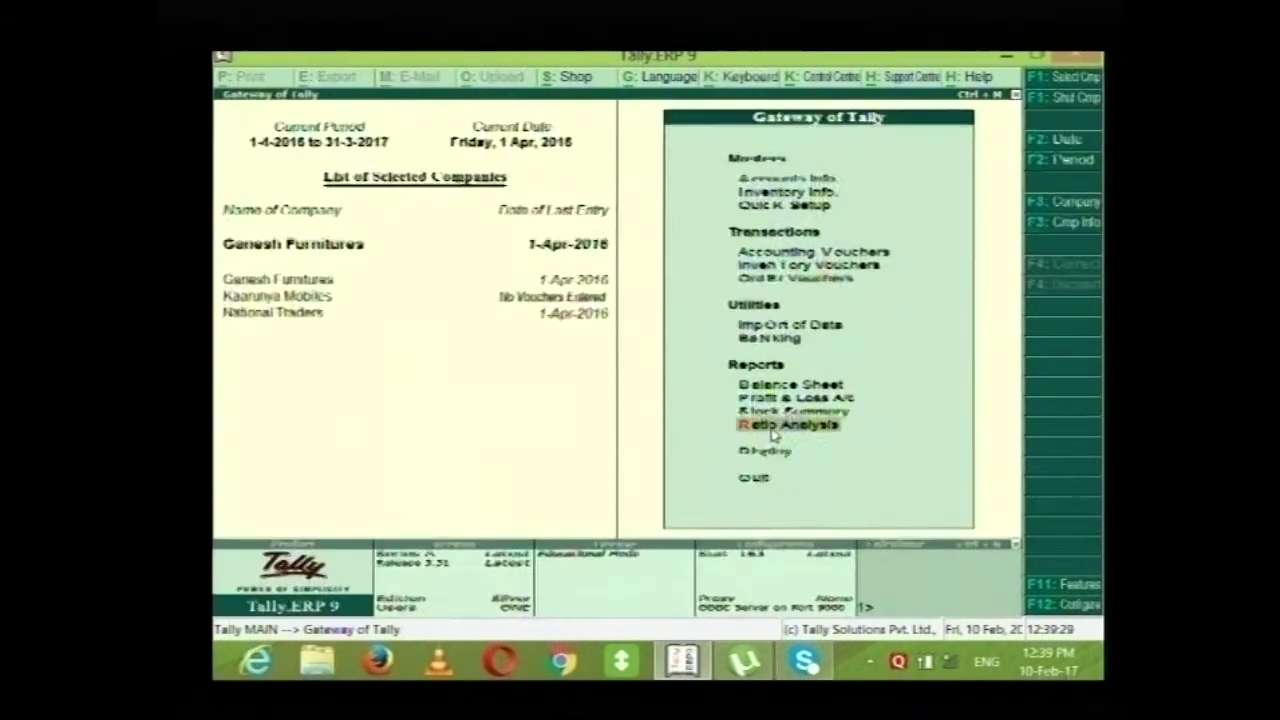
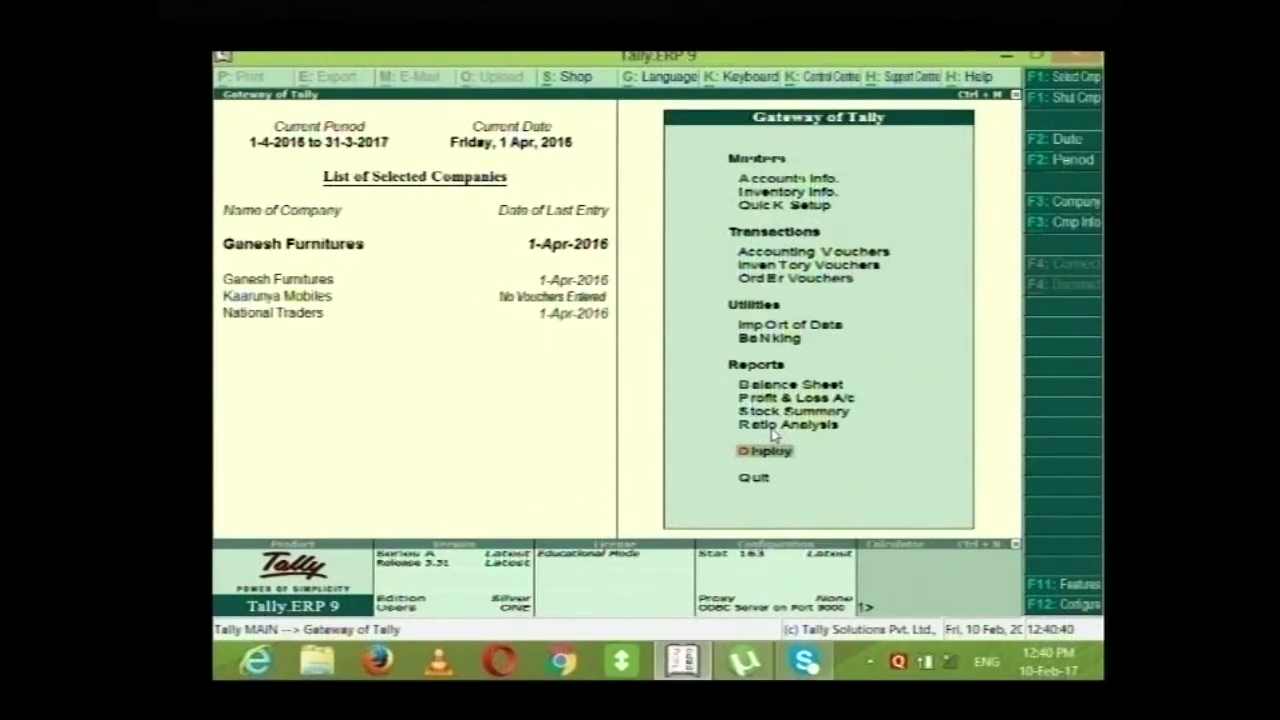
Open the Trial Balance from the Display Menu and show it in detailed format.
key("Up")
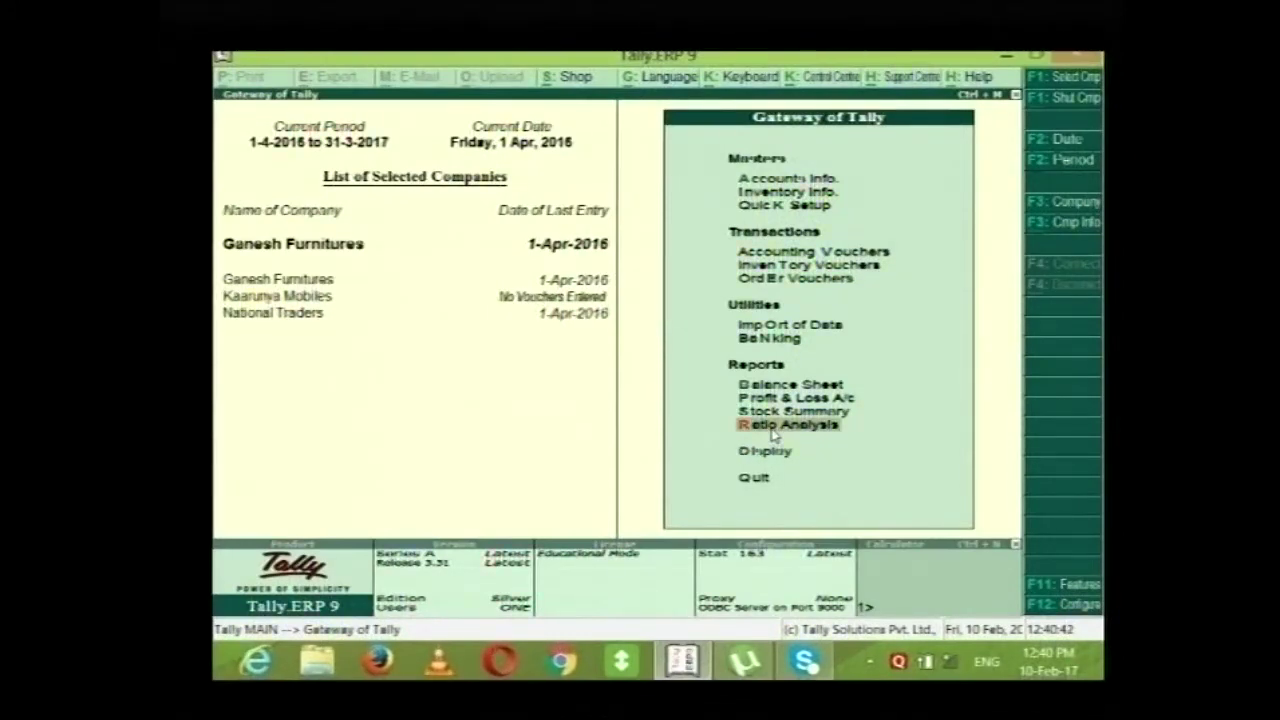
key("Down")
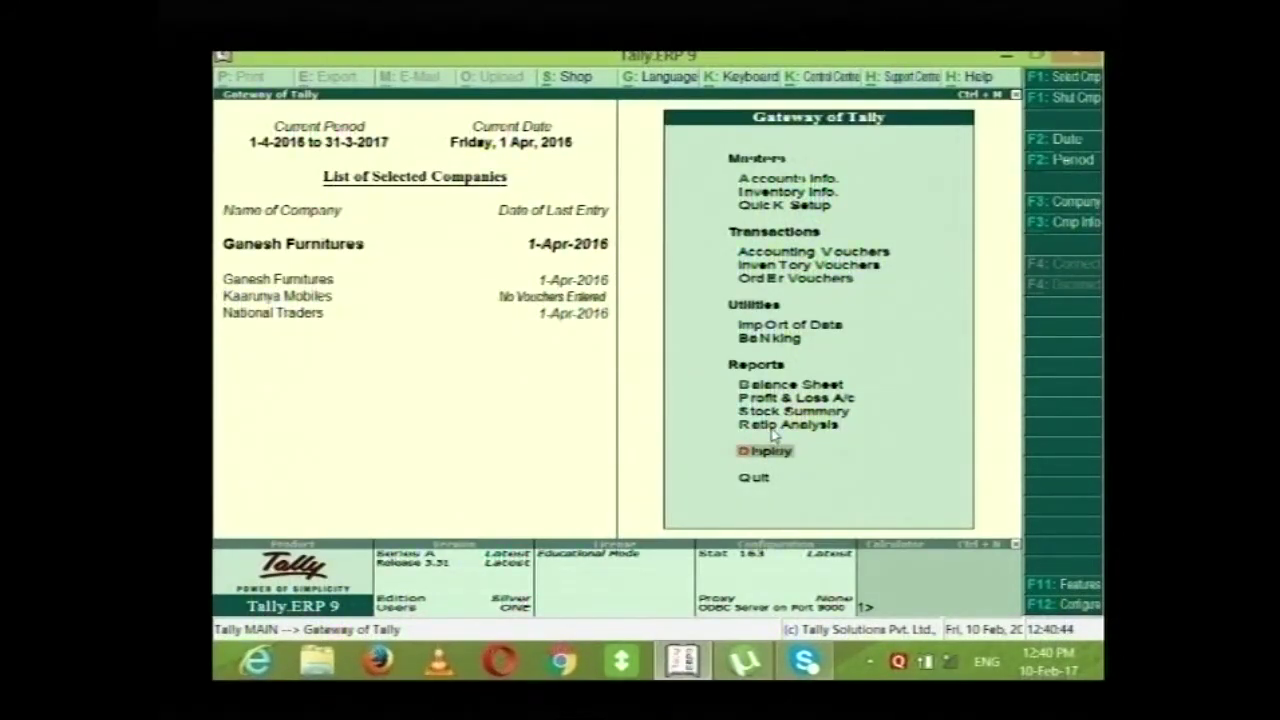
key("Return")
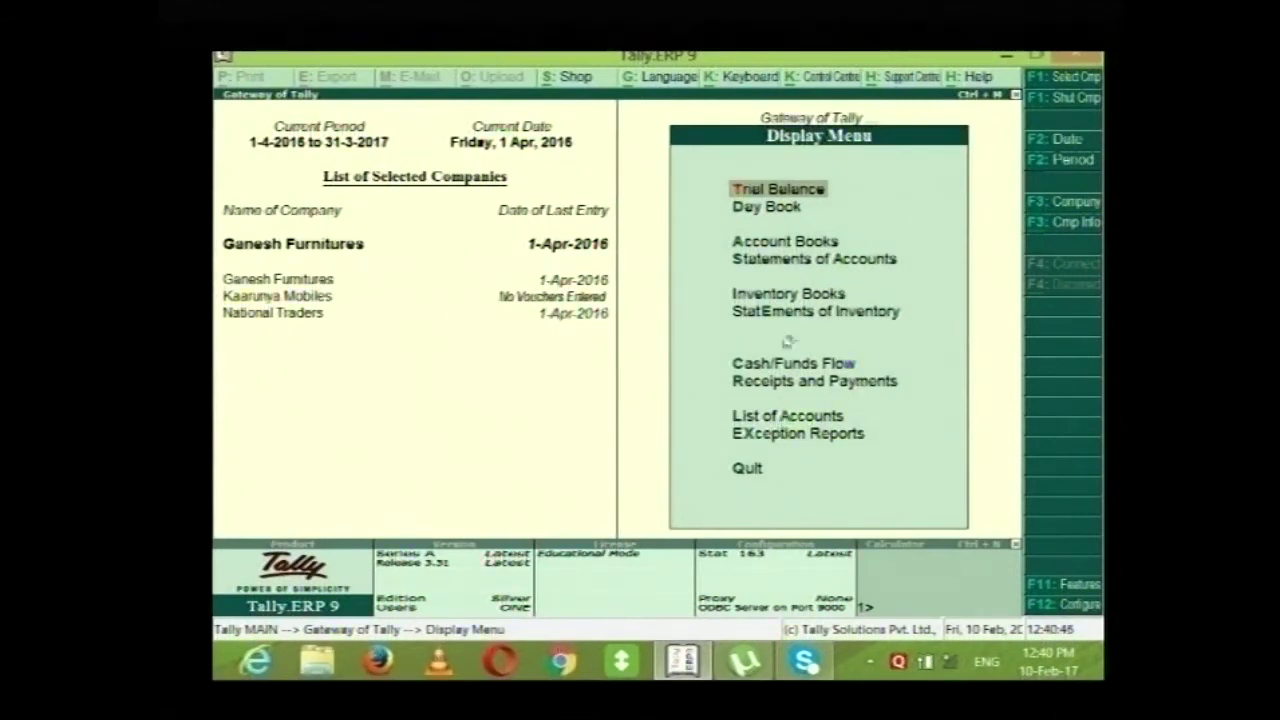
key("Return")
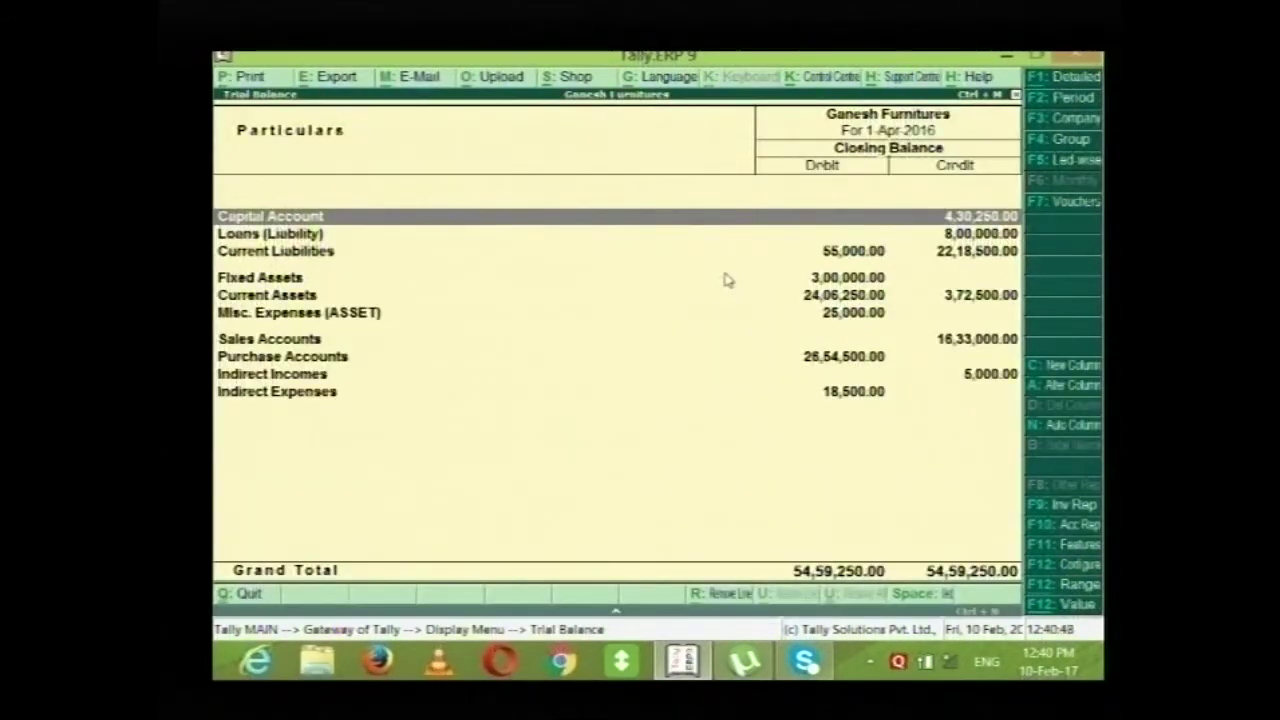
key("alt+F1")
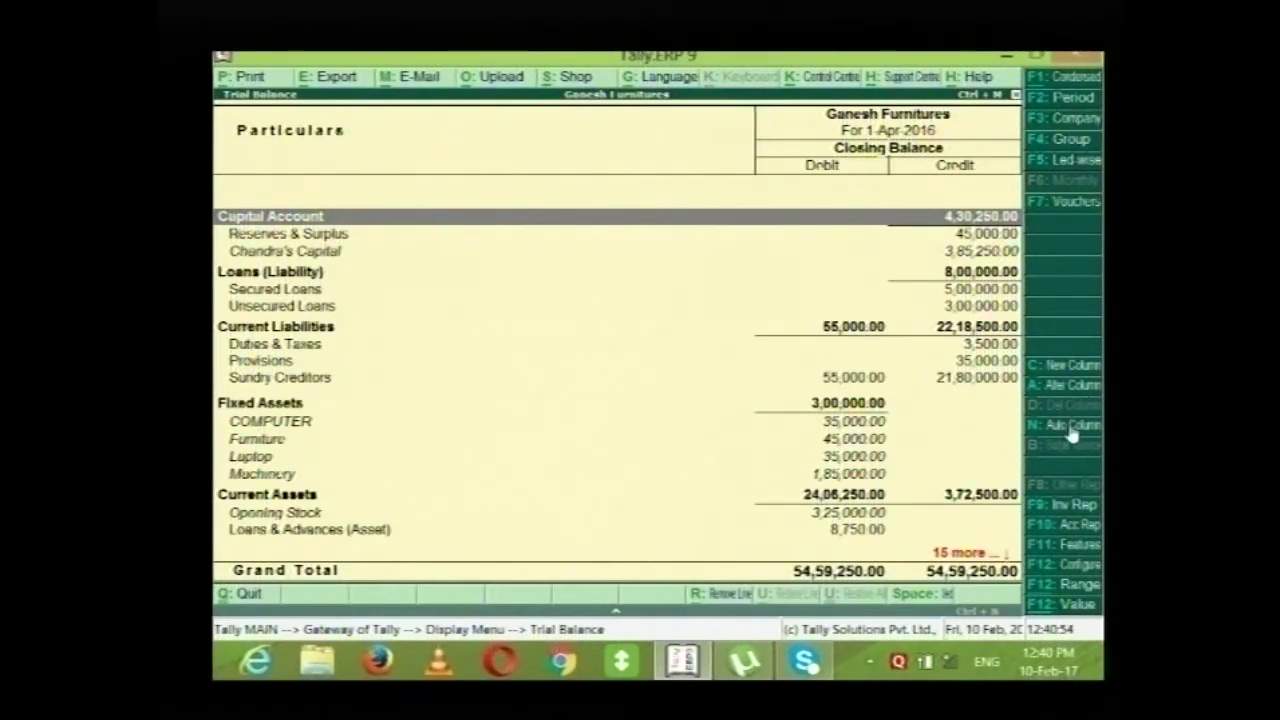
Examine the detailed Trial Balance from Capital Account down to the Tour Expenses ledger.
key("Down")
key("Down")
key("Down")
key("Down")
key("Down")
key("Down")
key("Down")
key("Down")
key("Down")
key("Down")
key("Down")
key("Down")
key("Down")
key("Down")
key("Down")
key("Down")
key("Down")
key("Down")
key("Down")
key("Down")
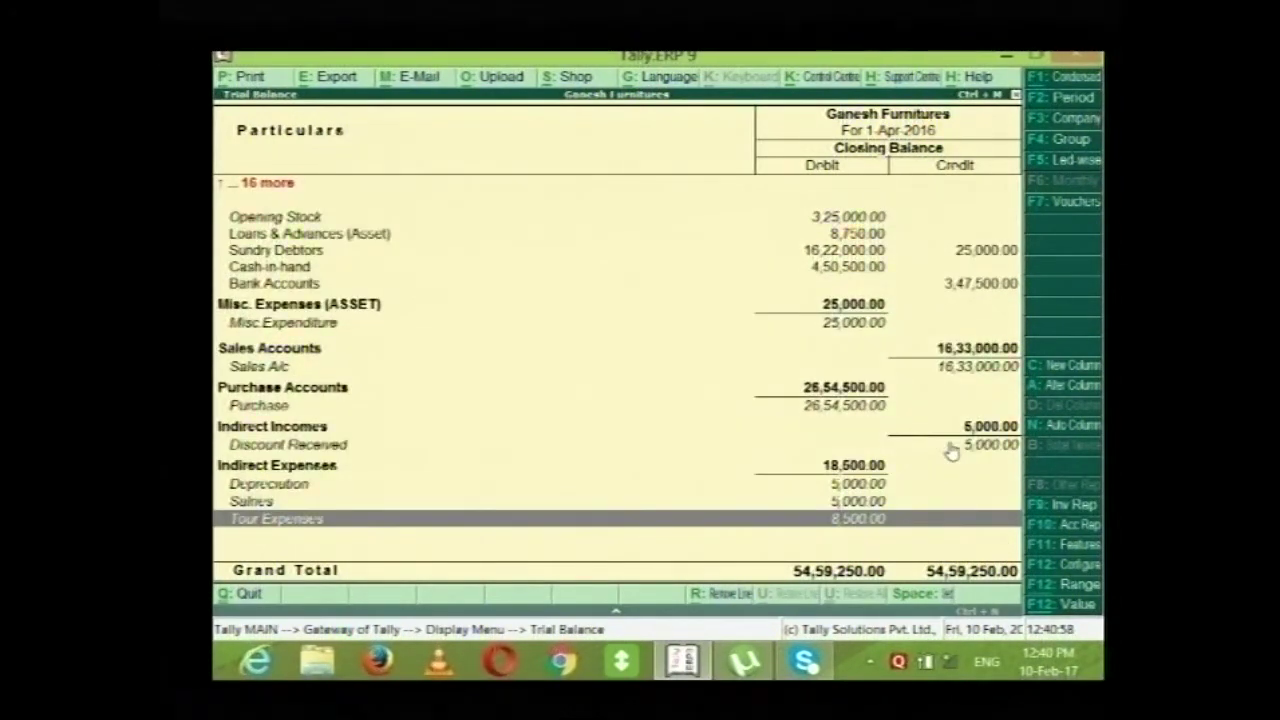
Set Show Opening Balances and Show transactions to Yes in the Trial Balance configuration and accept it.
left_click(1066, 566)
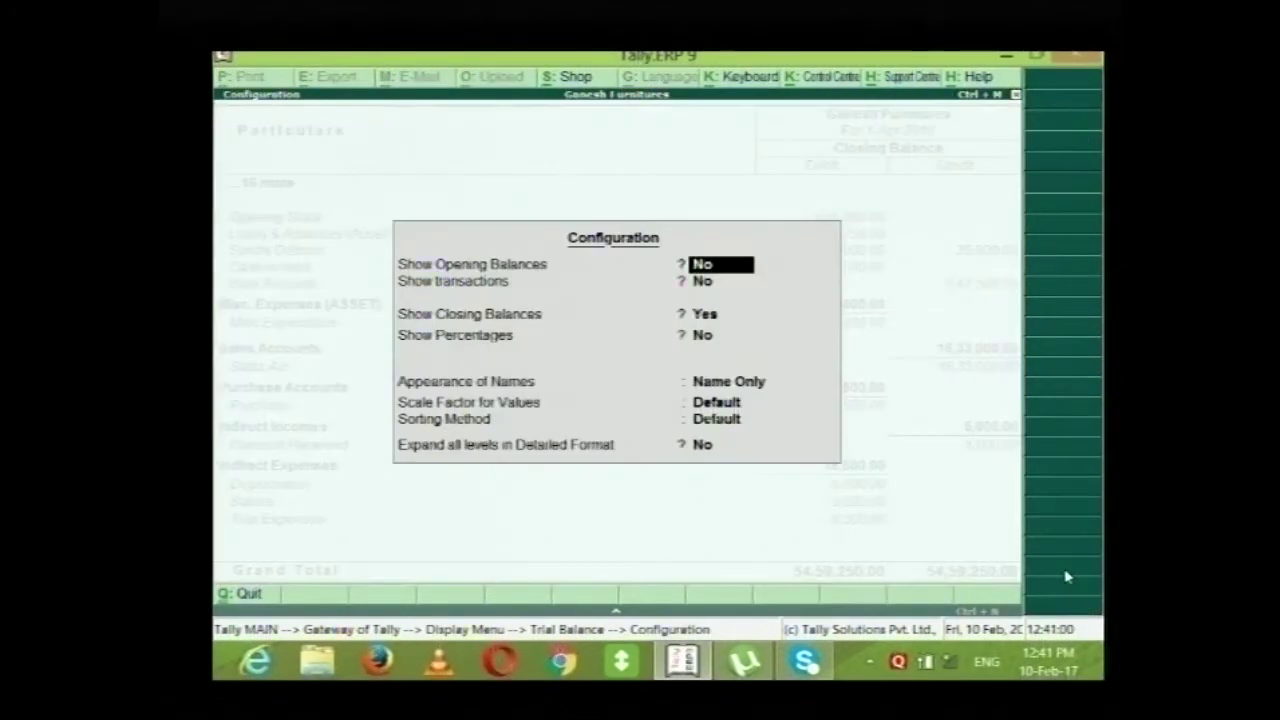
type("y")
key("Return")
type("y")
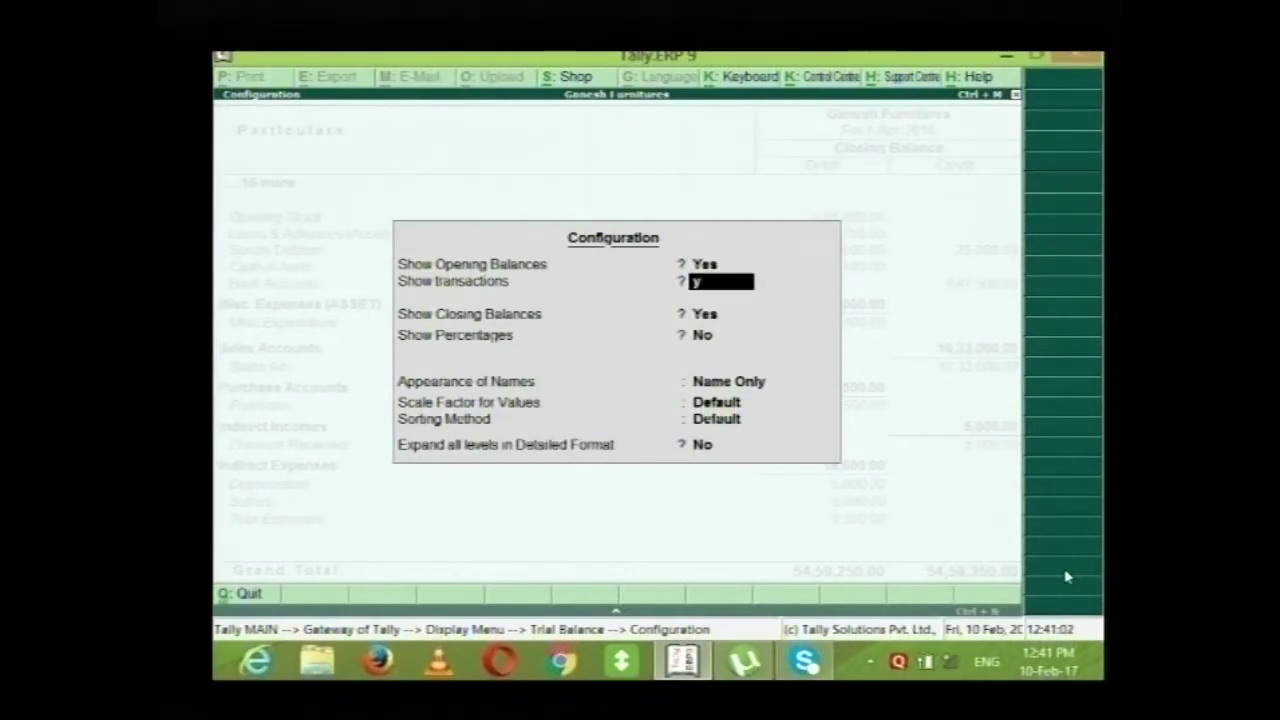
key("Return")
key("Return")
key("Return")
key("Return")
key("Return")
key("Return")
key("Return")
key("Return")
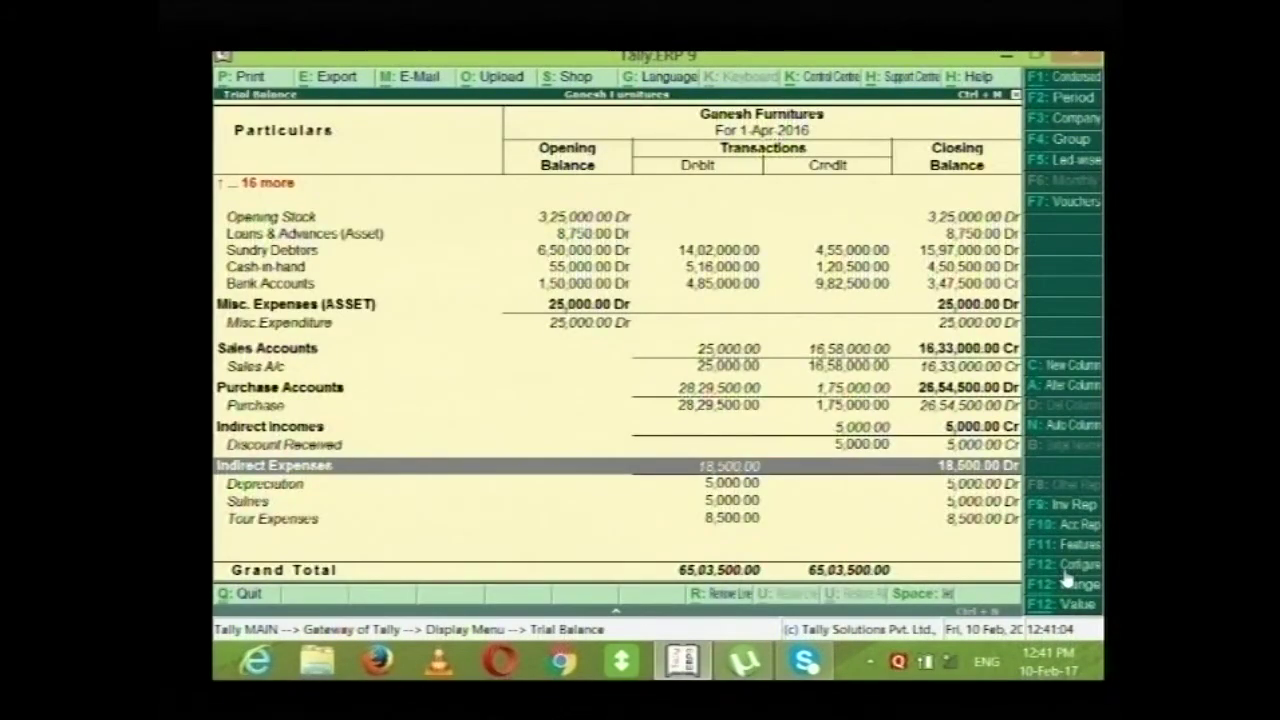
Review the opening balance, transactions and closing balance columns of the Trial Balance back up to Capital Account.
key("Up")
key("Up")
key("Up")
key("Up")
key("Up")
key("Up")
key("Up")
key("Up")
key("Up")
key("Up")
key("Up")
key("Up")
key("Up")
key("Up")
key("Up")
key("Up")
key("Up")
key("Up")
key("Up")
key("Up")
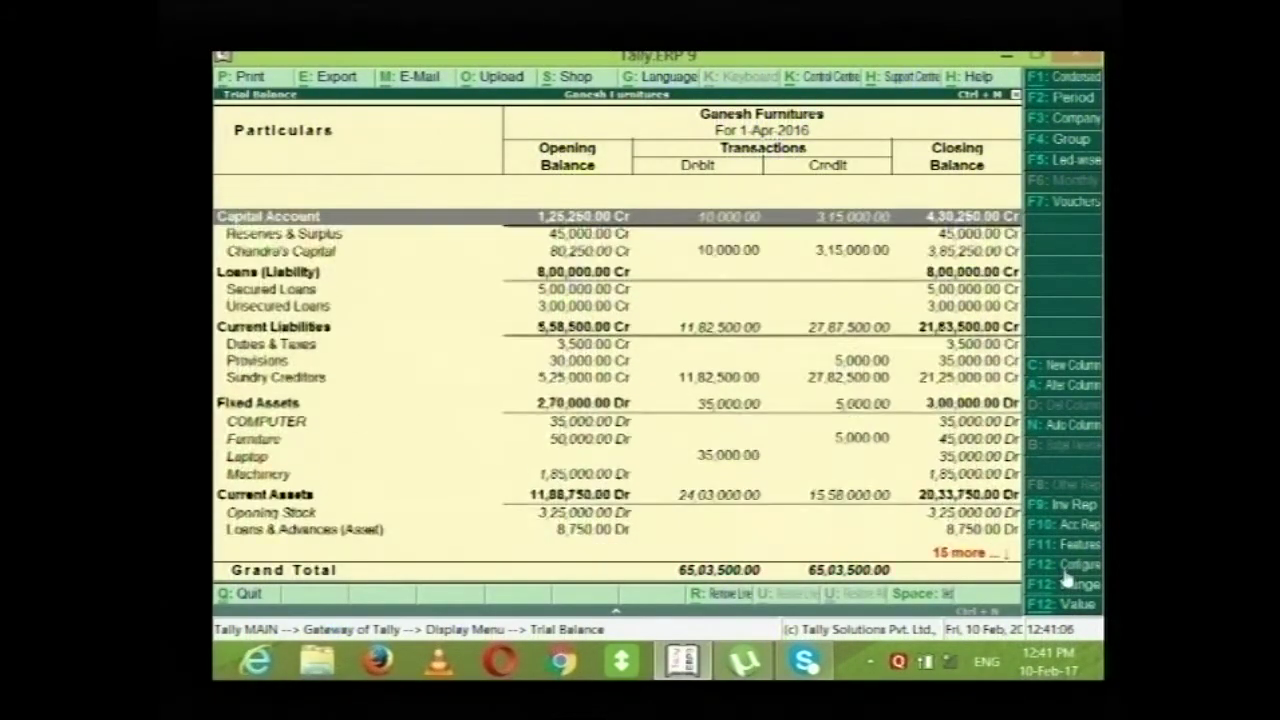
Set Nett transactions only to Yes in the Trial Balance configuration and accept the remaining options.
key("F12")
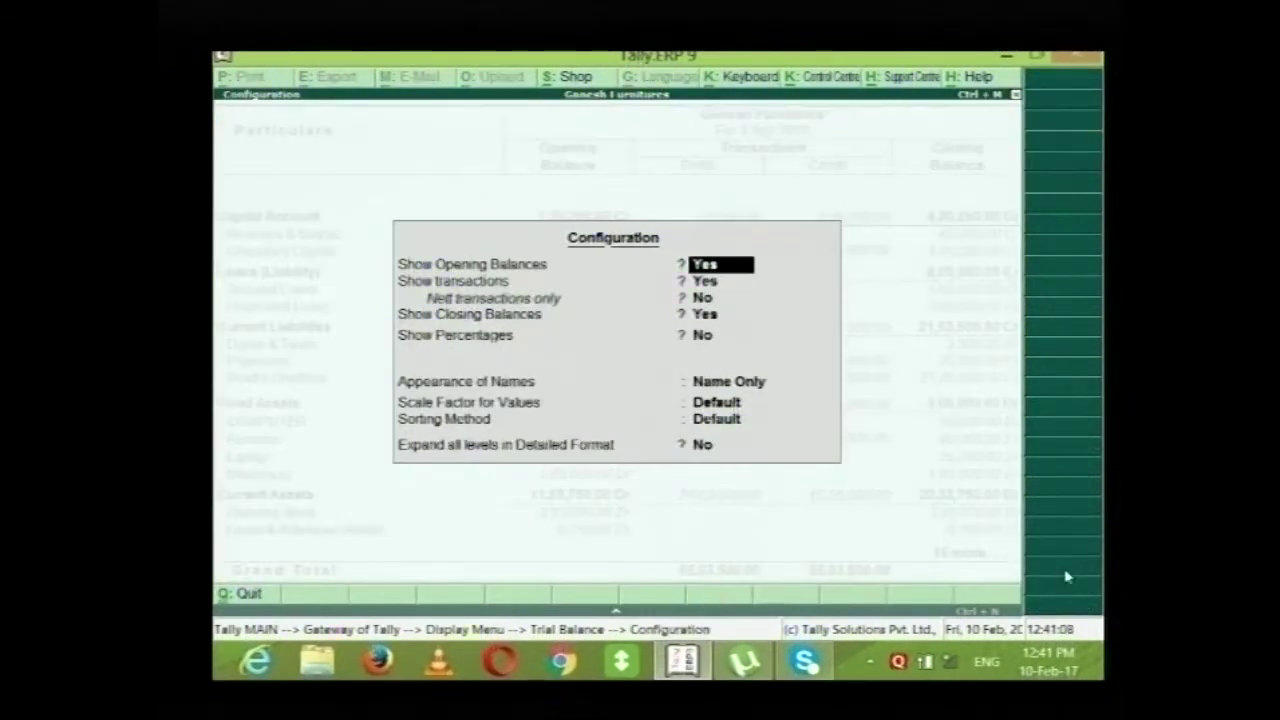
key("Return")
key("Return")
type("y")
key("Return")
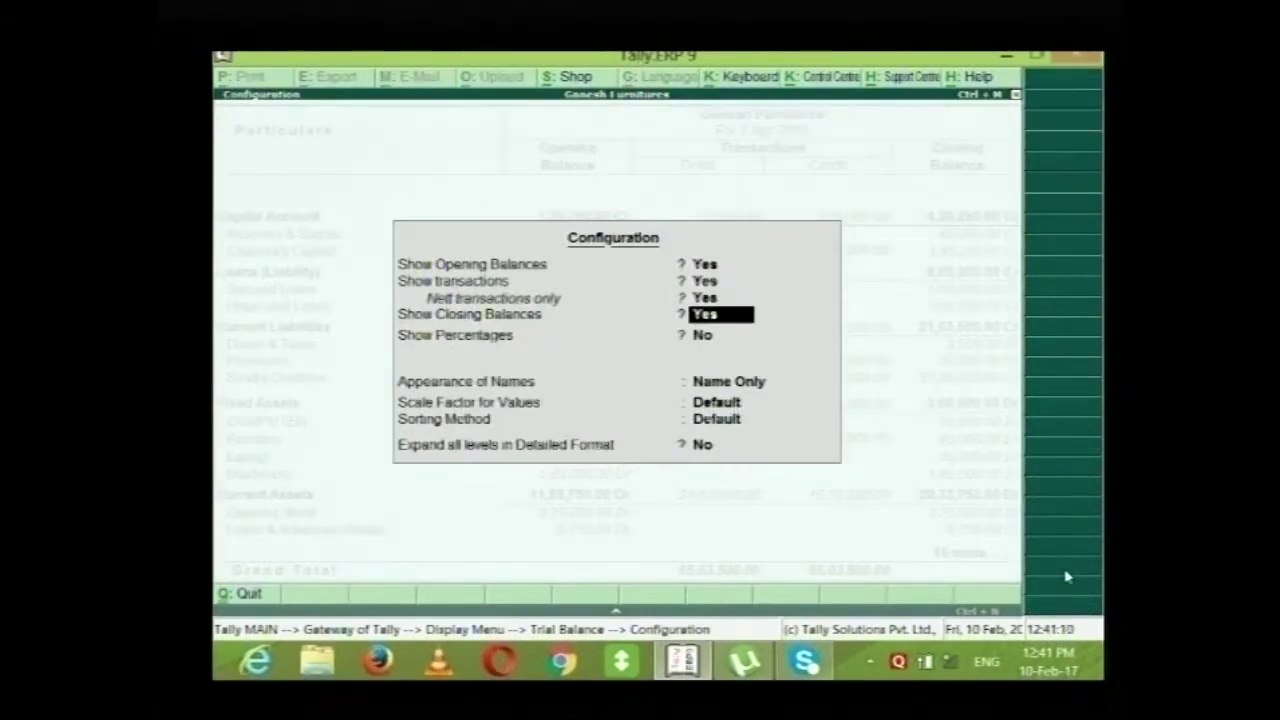
key("Return")
key("Return")
key("Return")
key("Return")
key("Return")
key("Return")
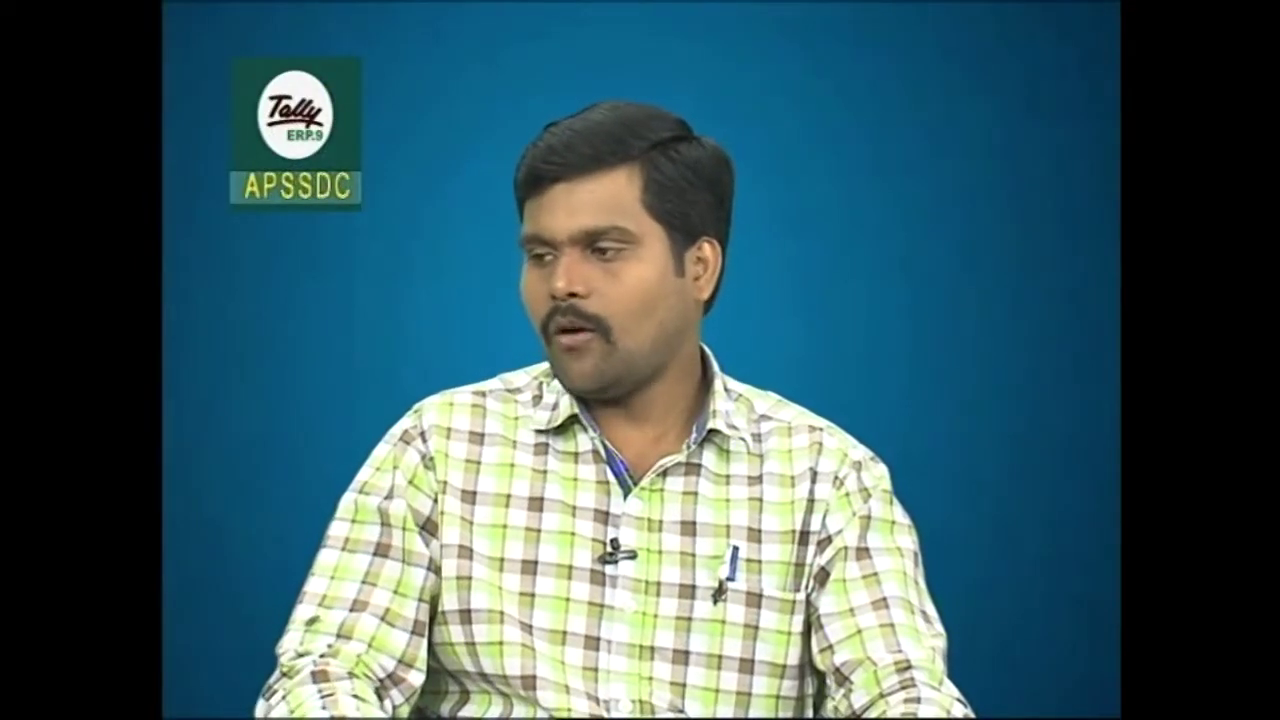
Leave the Trial Balance and open the Day Book from the Display Menu.
key("Escape")
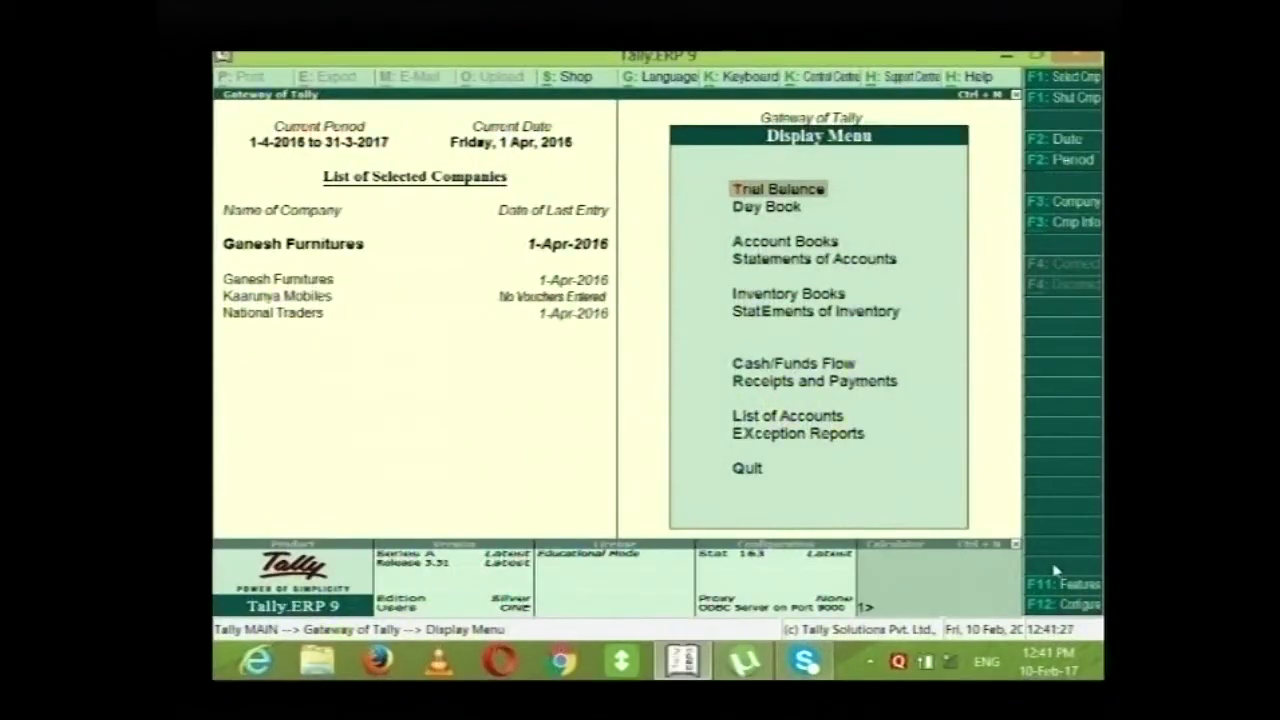
key("Down")
key("Down")
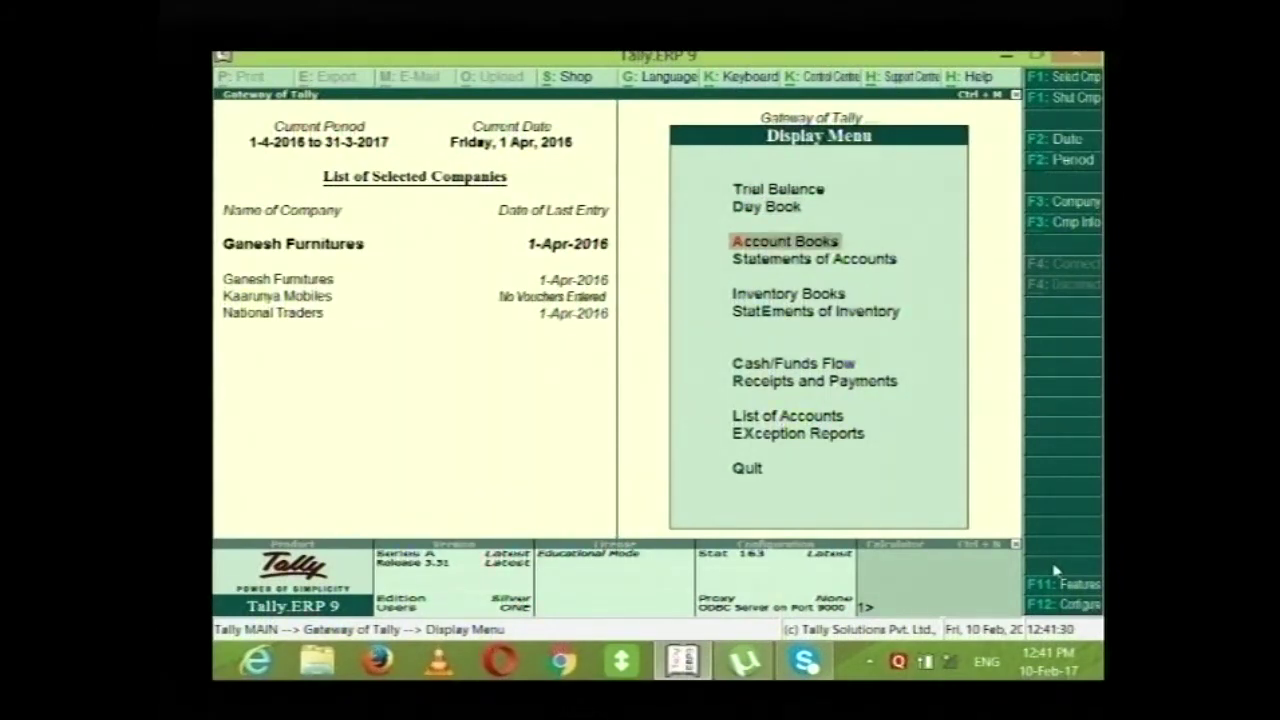
key("Up")
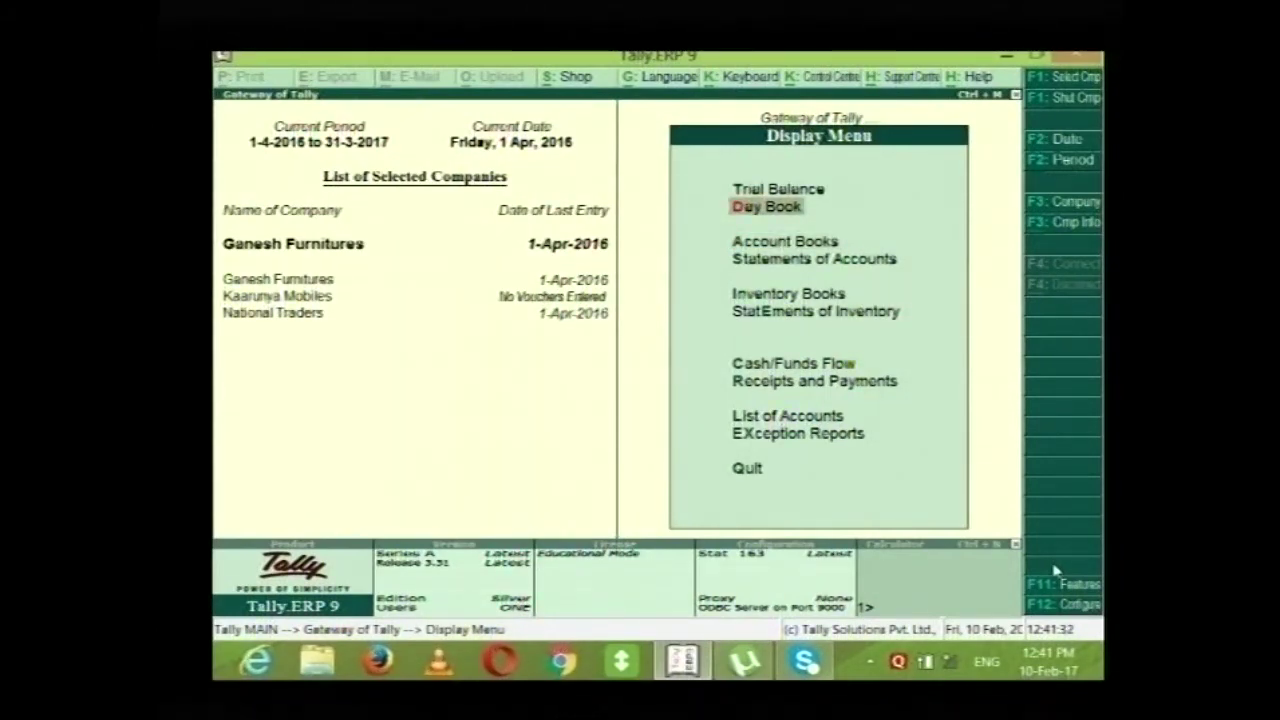
key("Return")
Examine the Day Book vouchers for 1-Apr-2016 from the contra entries through the purchase order and back.
key("Down")
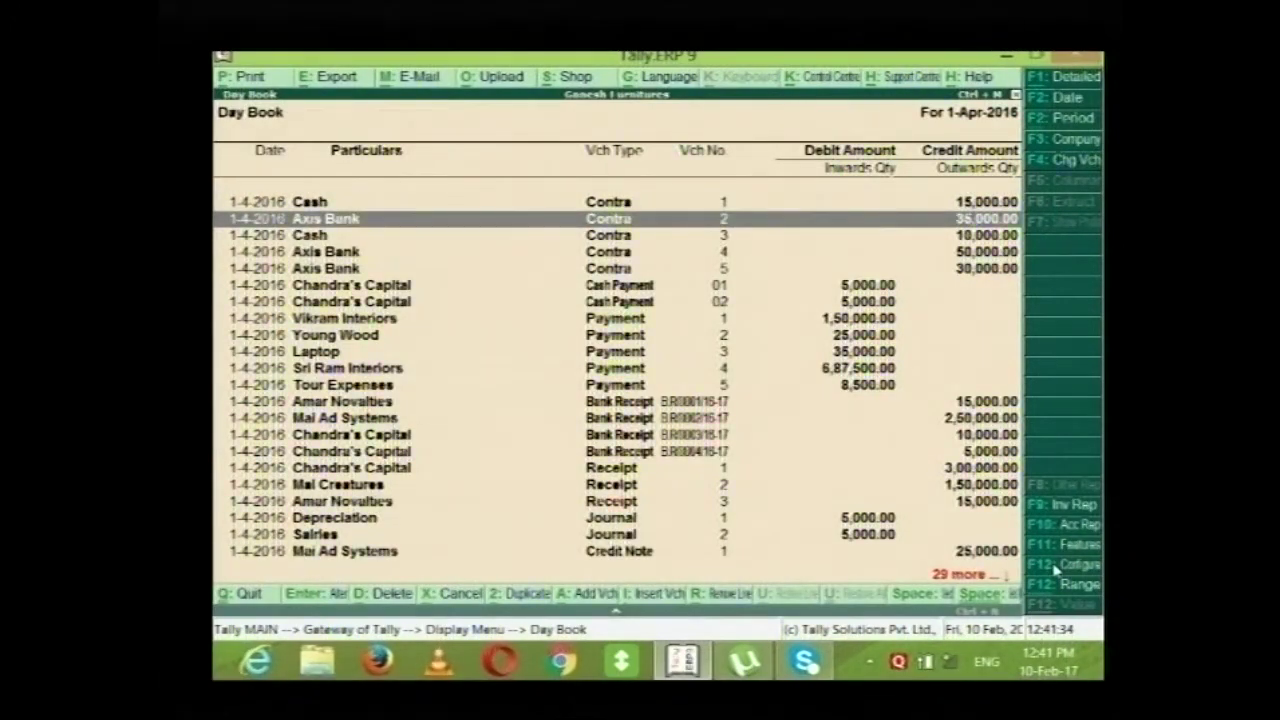
key("Down")
key("Down")
key("Down")
key("Down")
key("Down")
key("Down")
key("Down")
key("Down")
key("Down")
key("Down")
key("Down")
key("Down")
key("Down")
key("Down")
key("Down")
key("Down")
key("Down")
key("Down")
key("Down")
key("Down")
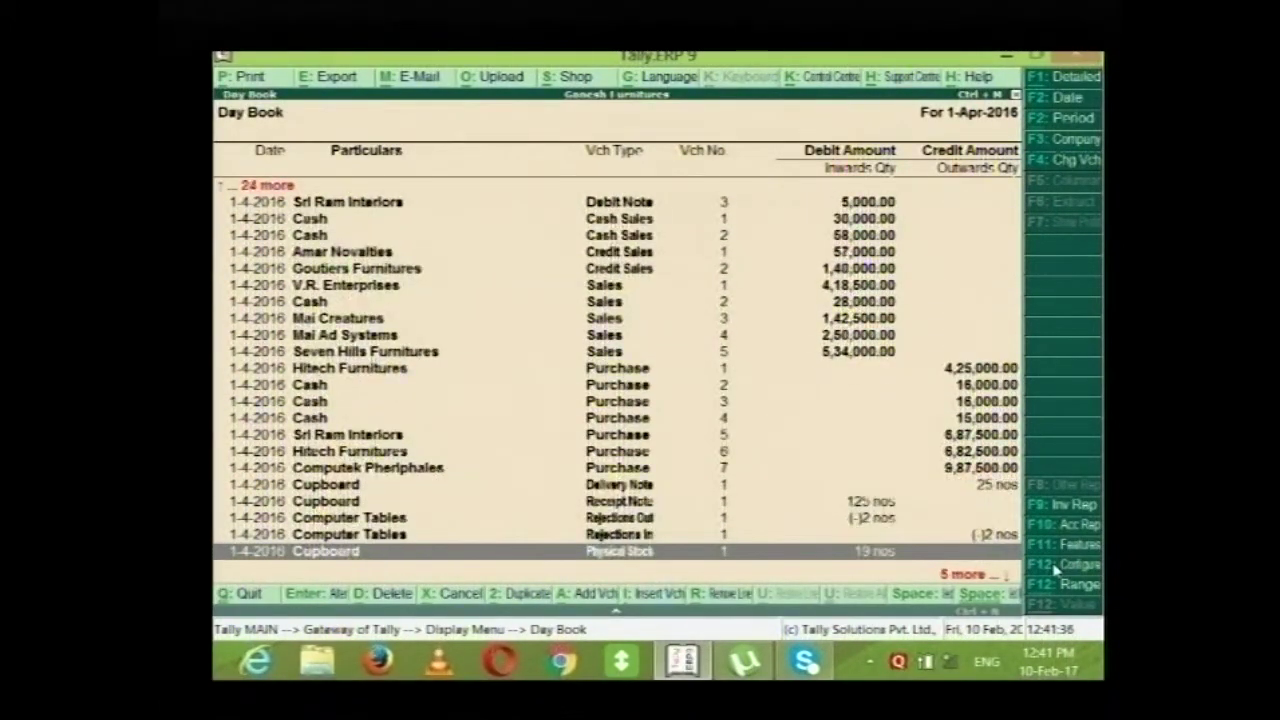
key("Down")
key("Down")
key("Down")
key("Down")
key("Down")
key("Up")
key("Up")
key("Up")
key("Up")
key("Up")
key("Up")
key("Up")
key("Up")
key("Up")
key("Up")
key("Up")
key("Up")
key("Up")
key("Up")
key("Up")
key("Up")
key("Up")
key("Up")
key("Up")
key("Up")
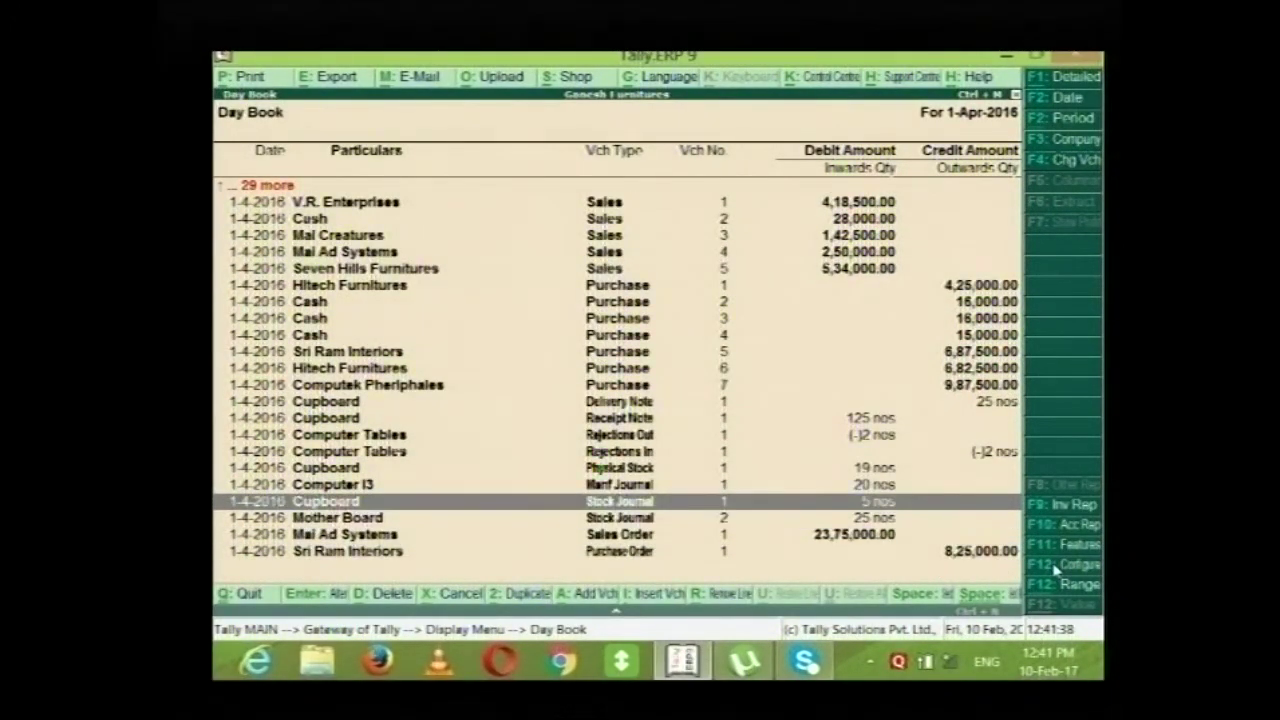
key("Up")
key("Up")
key("Up")
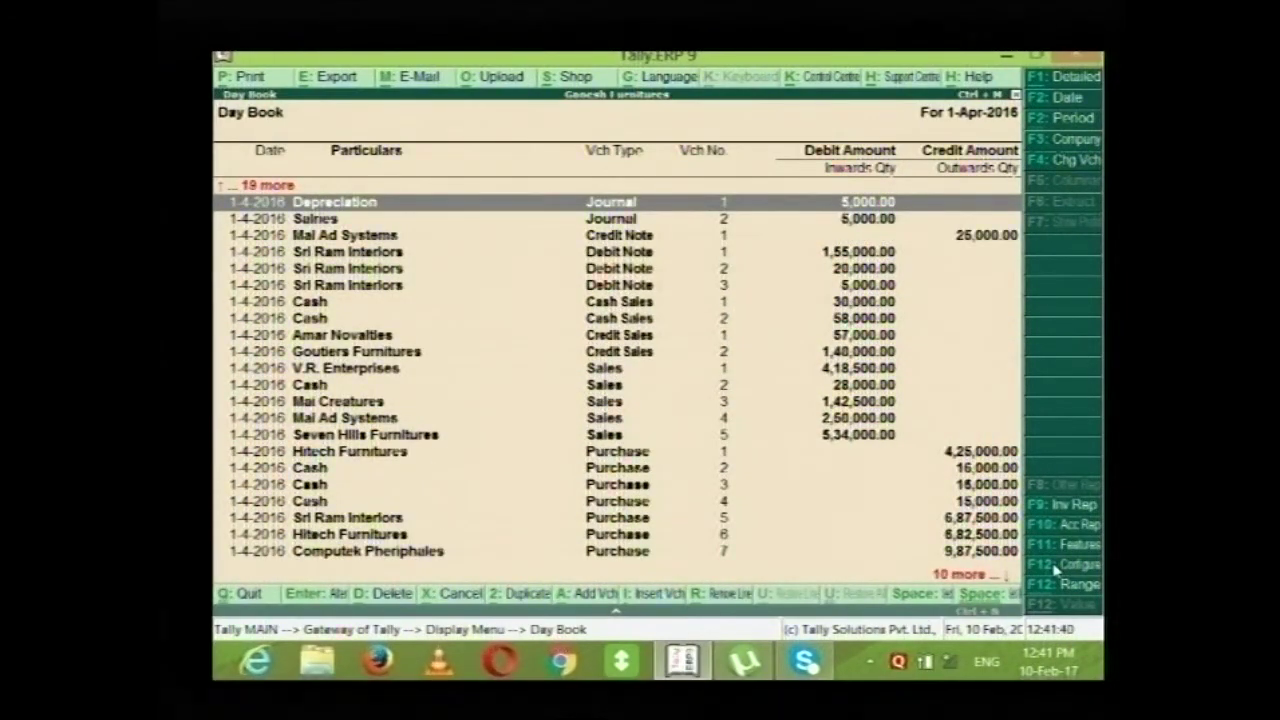
key("Up")
key("Up")
key("Up")
key("Up")
key("Up")
key("Up")
key("Up")
key("Up")
key("Up")
key("Up")
key("Up")
key("Up")
key("Up")
key("Up")
key("Up")
key("Up")
key("Up")
key("Up")
key("Up")
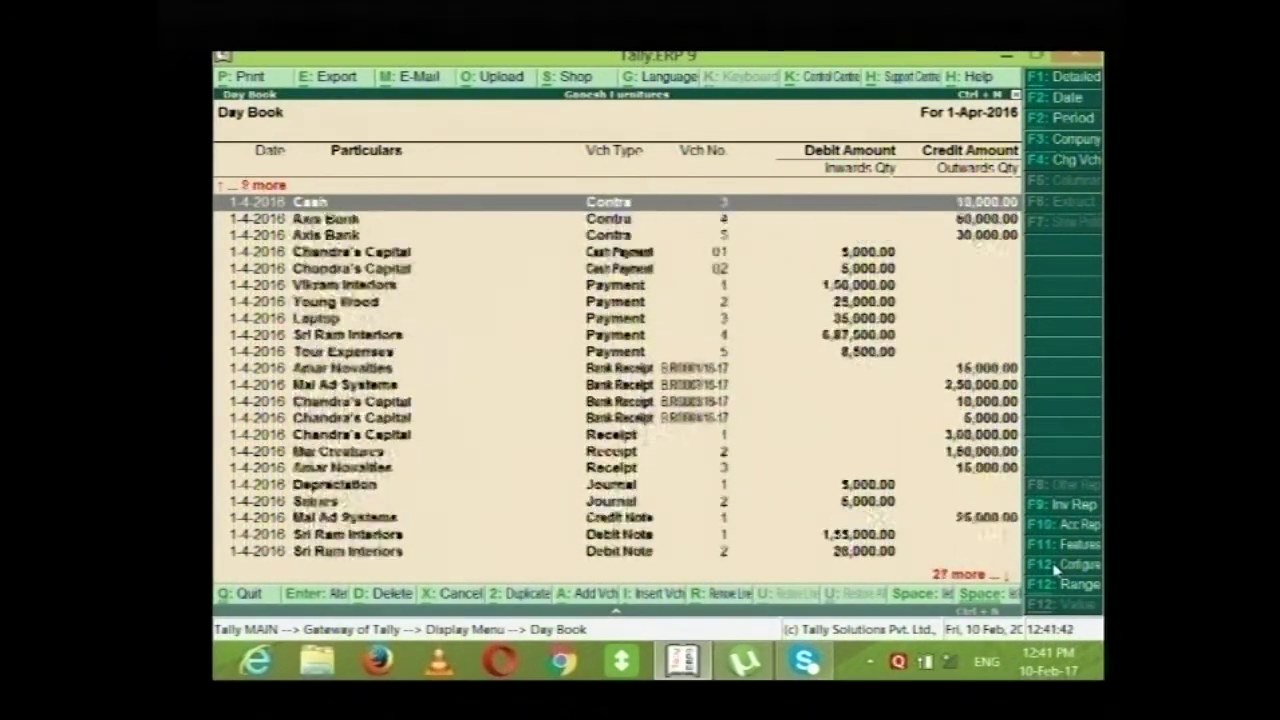
Change the Day Book date to 2-4-16.
left_click(1068, 98)
type("2-")
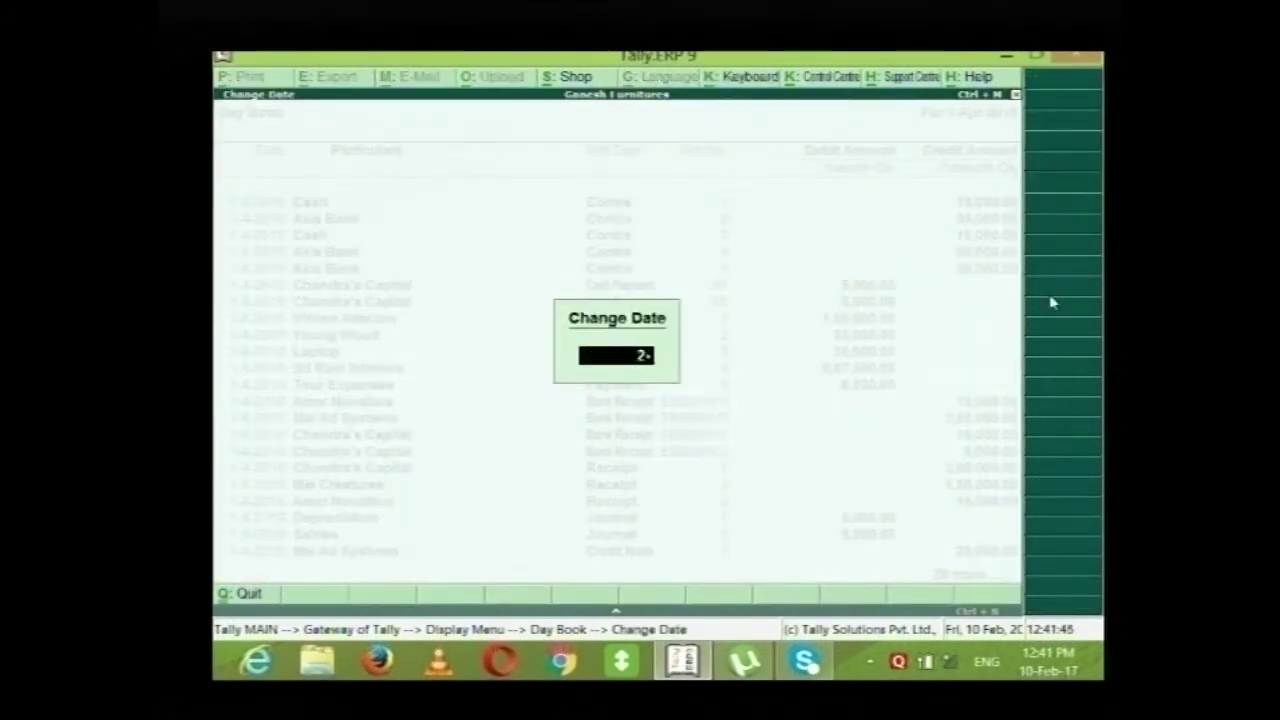
type("4-16")
key("Return")
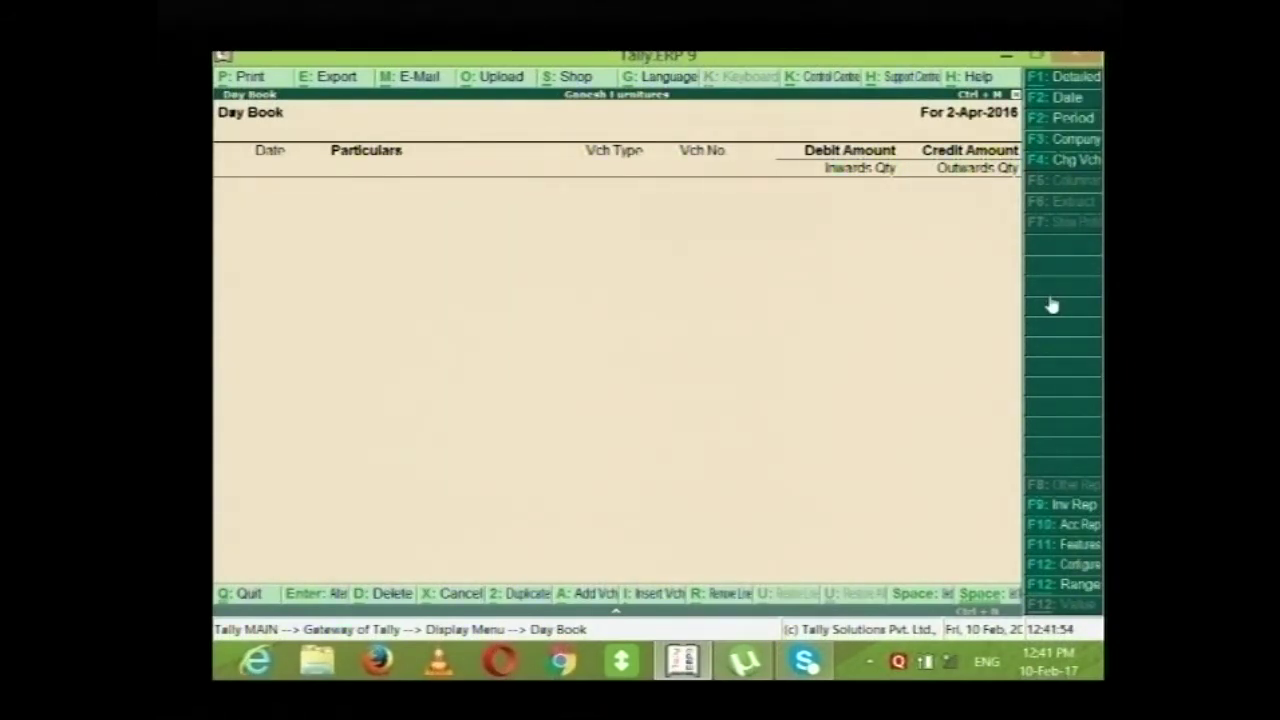
Exit and reopen the Day Book, and change its date to 1-4-17.
key("Escape")
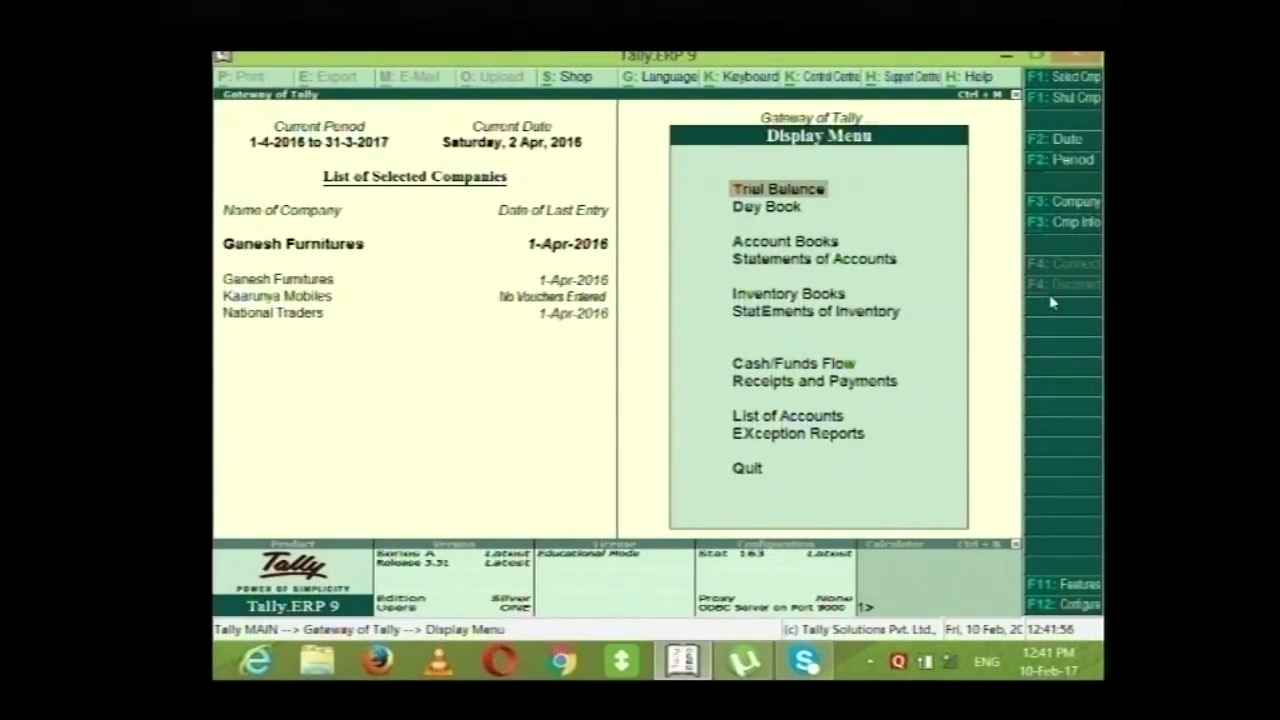
key("Down")
key("Return")
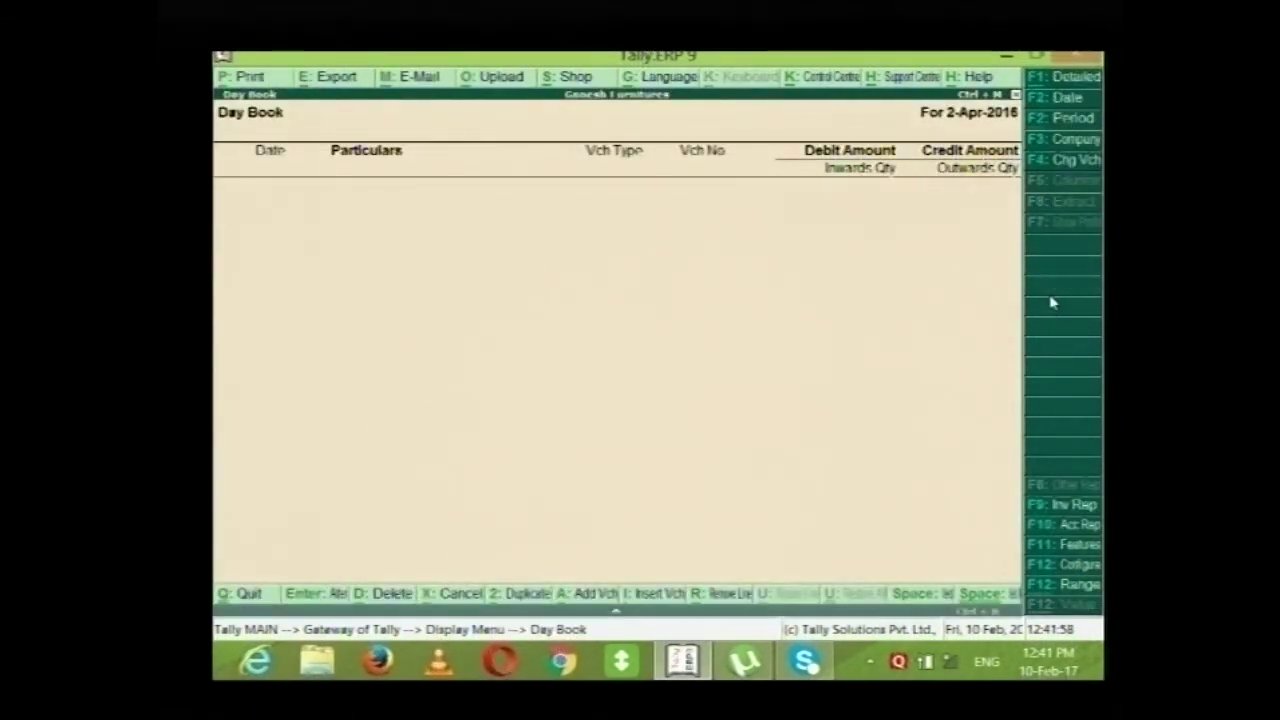
key("F2")
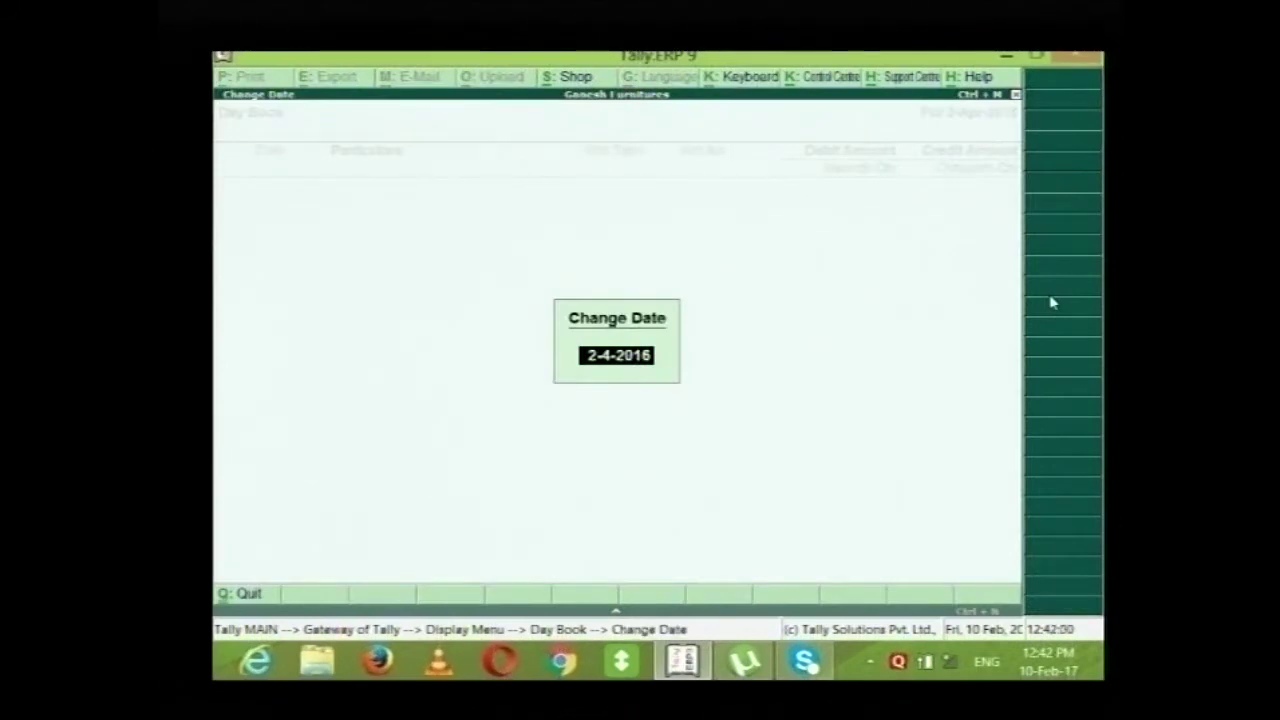
type("1-4-17")
key("Return")
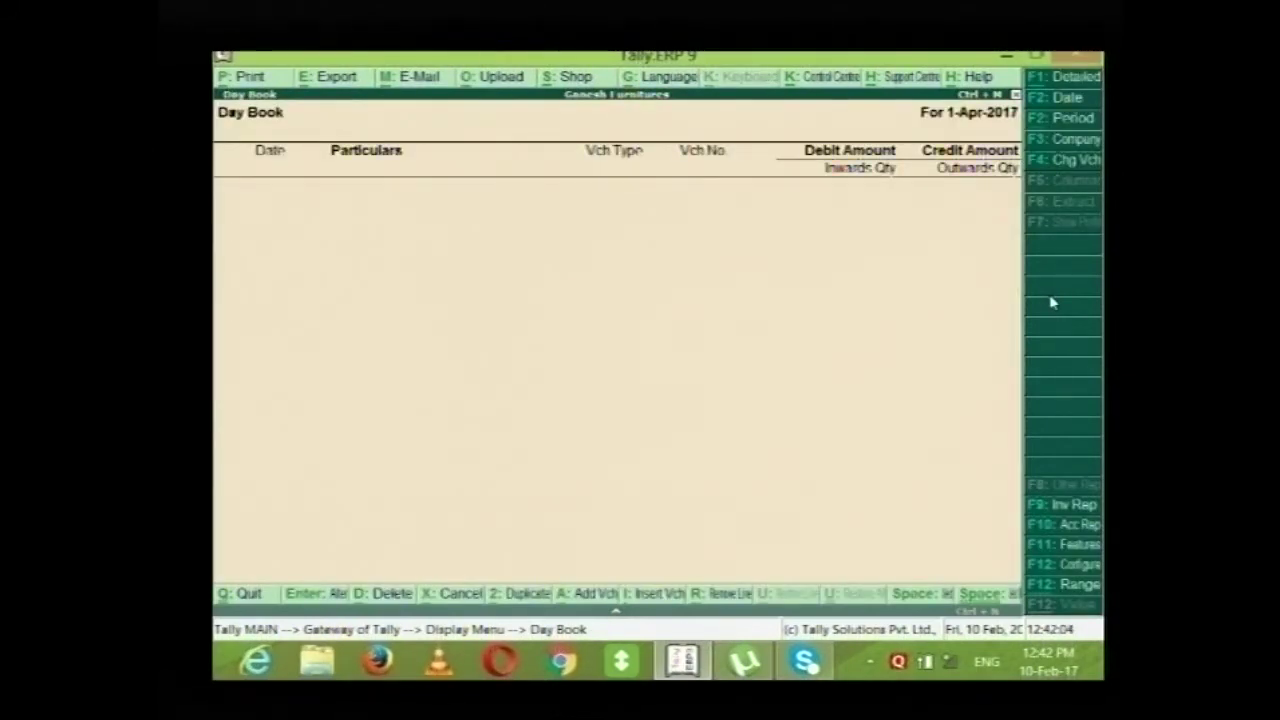
Change the Day Book date to 1-4-16.
key("F2")
type("1-4-16")
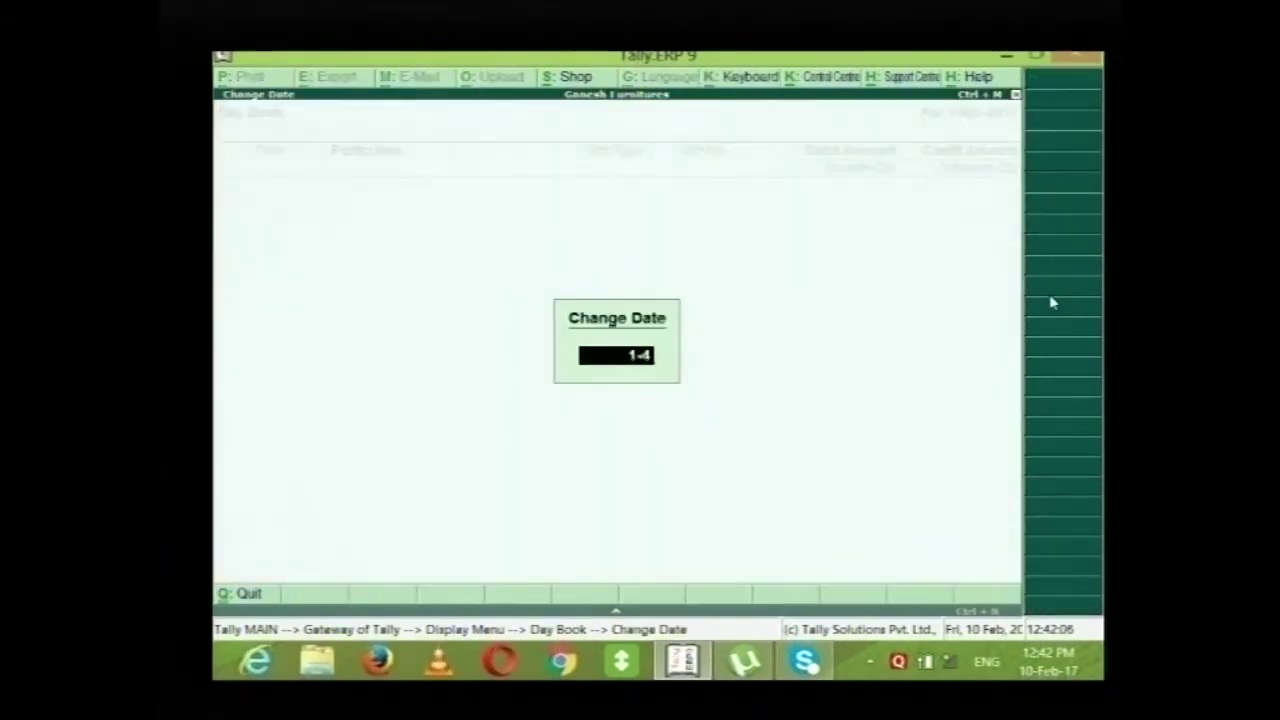
key("Return")
Examine the Day Book vouchers from the contra entries down to the sales and purchase orders.
key("Down")
key("Down")
key("Down")
key("Down")
key("Down")
key("Down")
key("Down")
key("Down")
key("Down")
key("Down")
key("Down")
key("Down")
key("Down")
key("Down")
key("Down")
key("Down")
key("Down")
key("Down")
key("Down")
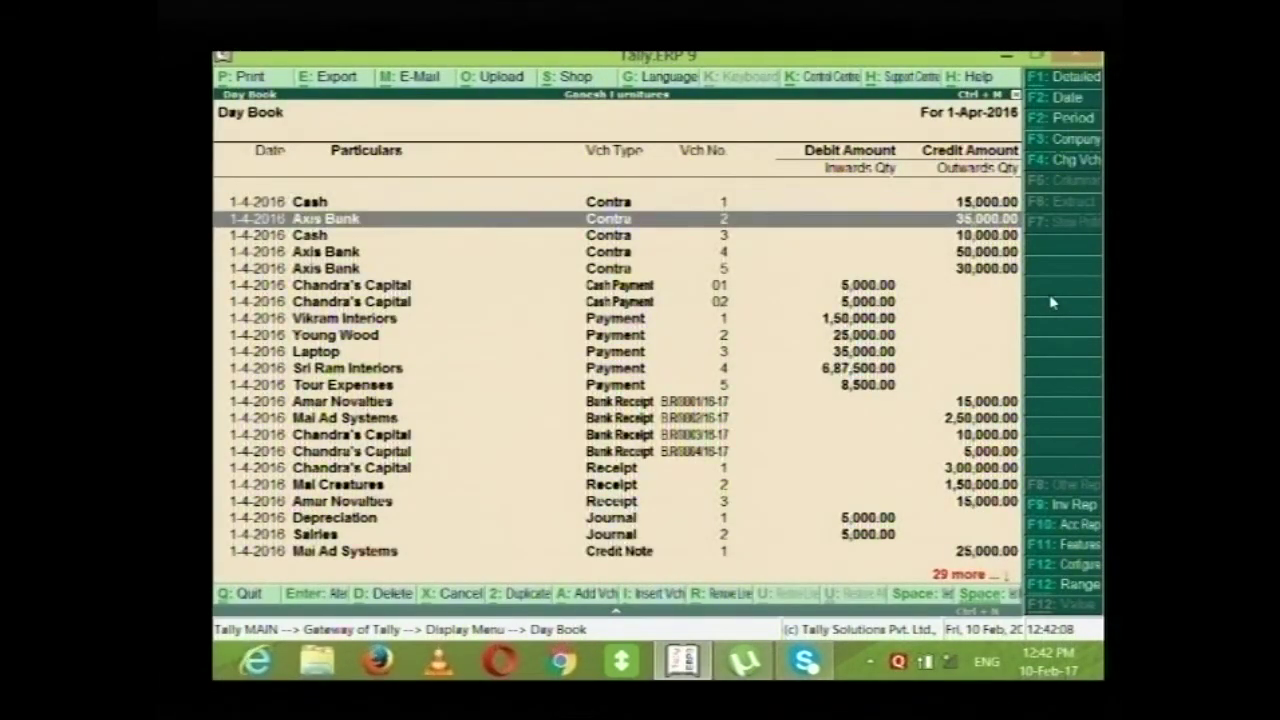
key("Down")
key("Down")
key("Down")
key("Down")
key("Down")
key("Down")
key("Down")
key("Down")
key("Down")
key("Down")
key("Down")
key("Down")
key("Down")
key("Down")
key("Down")
key("Down")
key("Down")
key("Down")
key("Down")
key("Down")
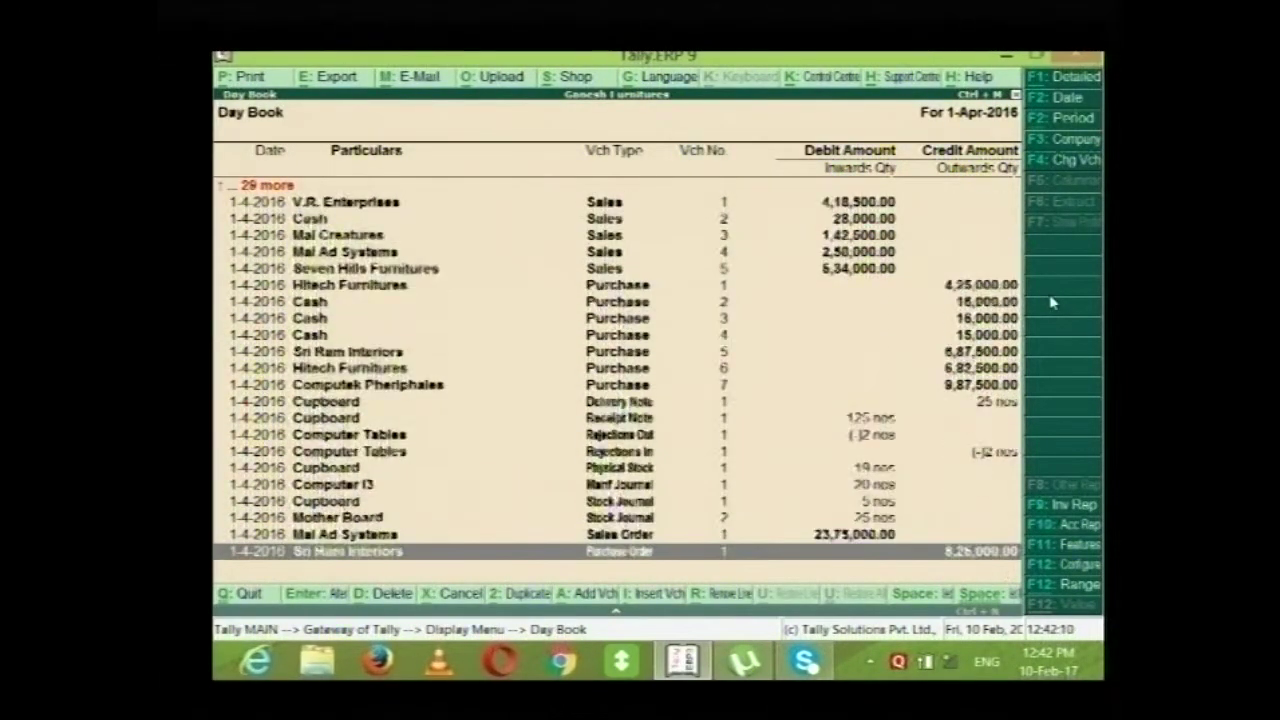
key("Up")
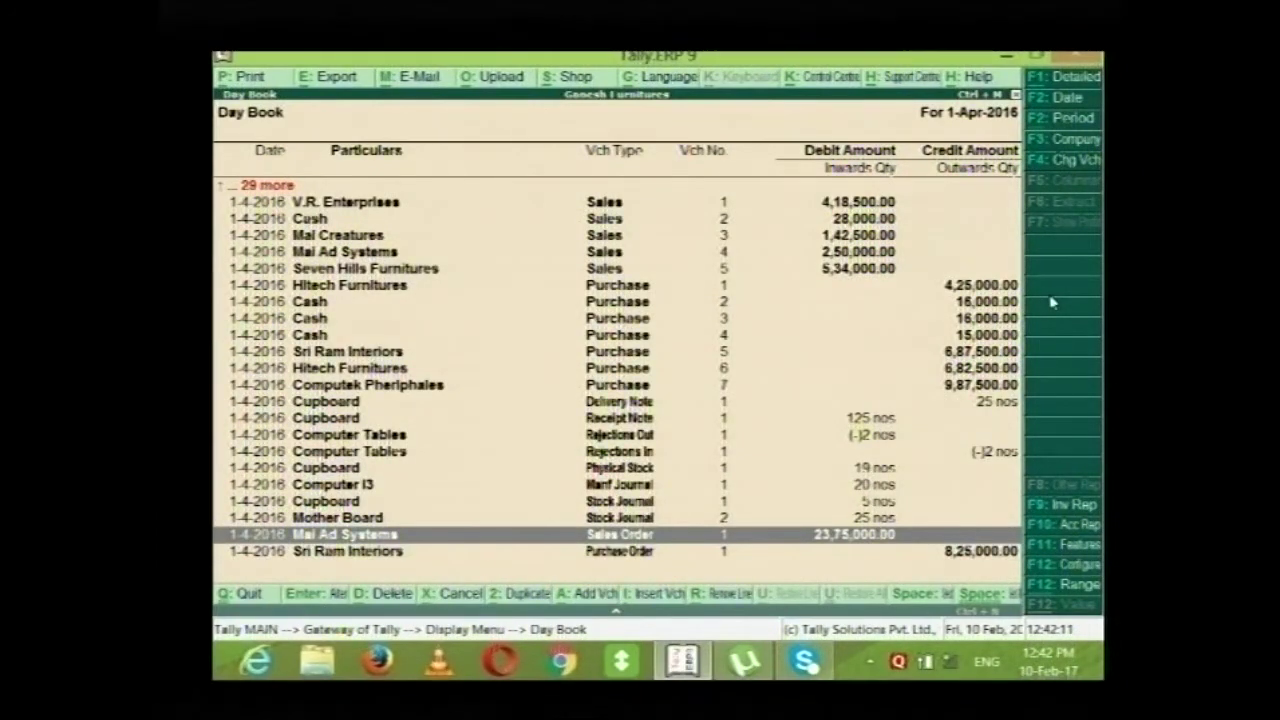
Configure the Day Book to show narrations, keeping the Condensed format, All Vouchers, Name Only and Default sorting.
left_click(1068, 569)
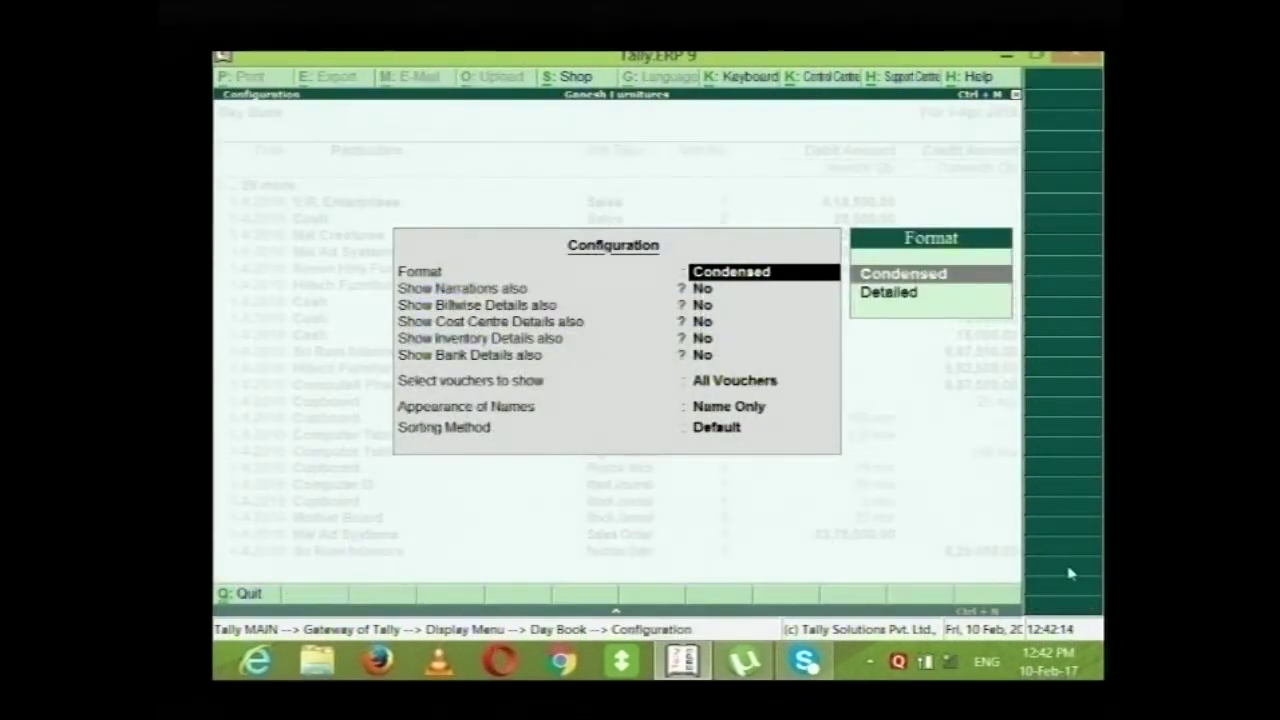
key("Return")
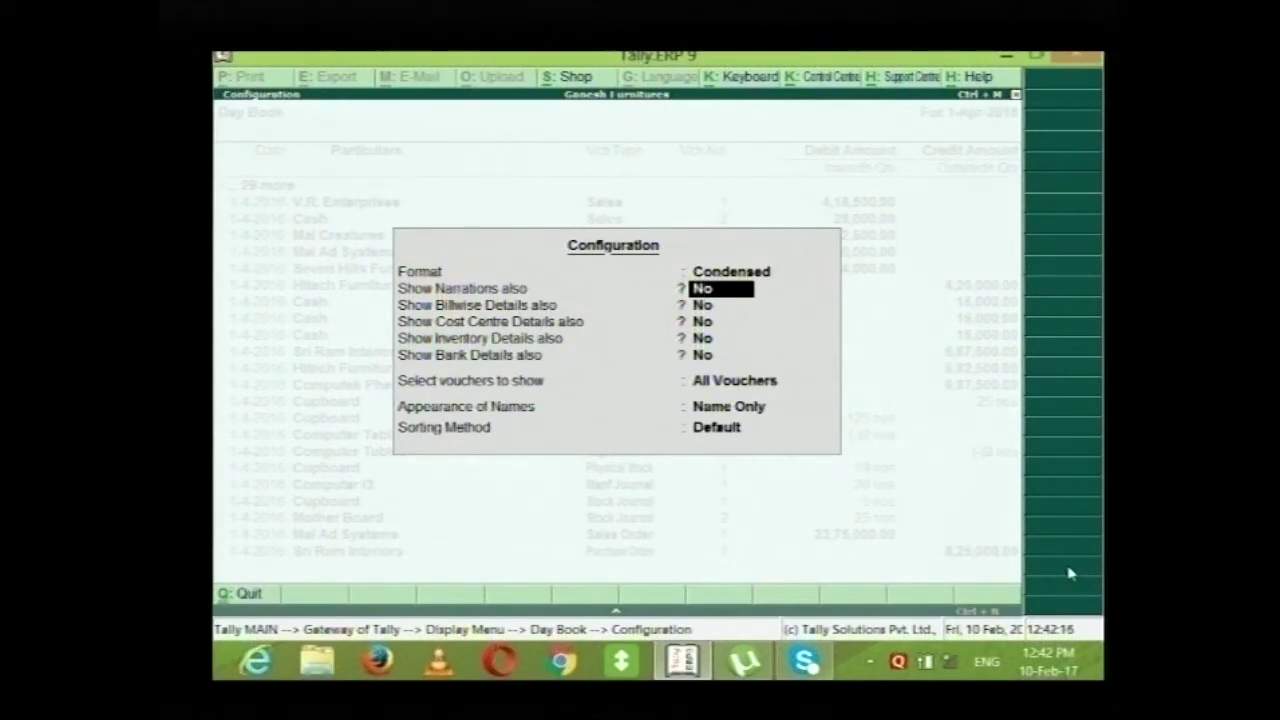
key("y")
key("Return")
key("Return")
key("Return")
key("Return")
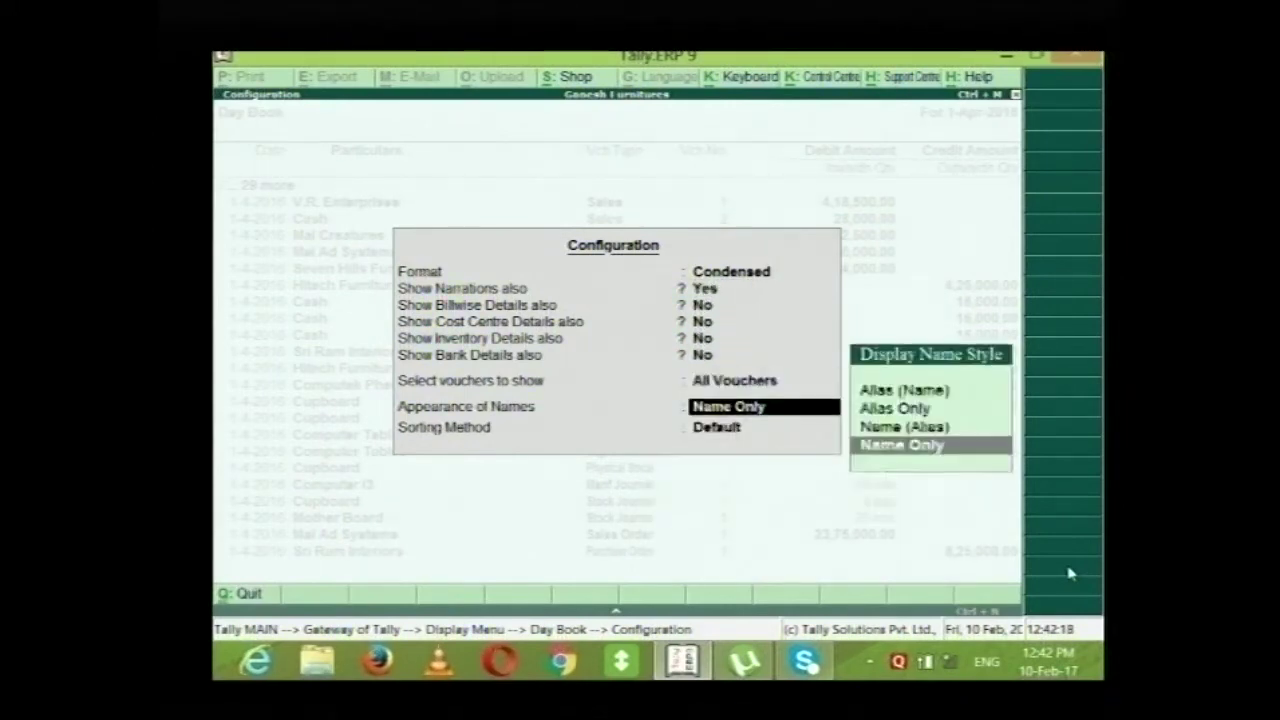
key("Return")
key("Return")
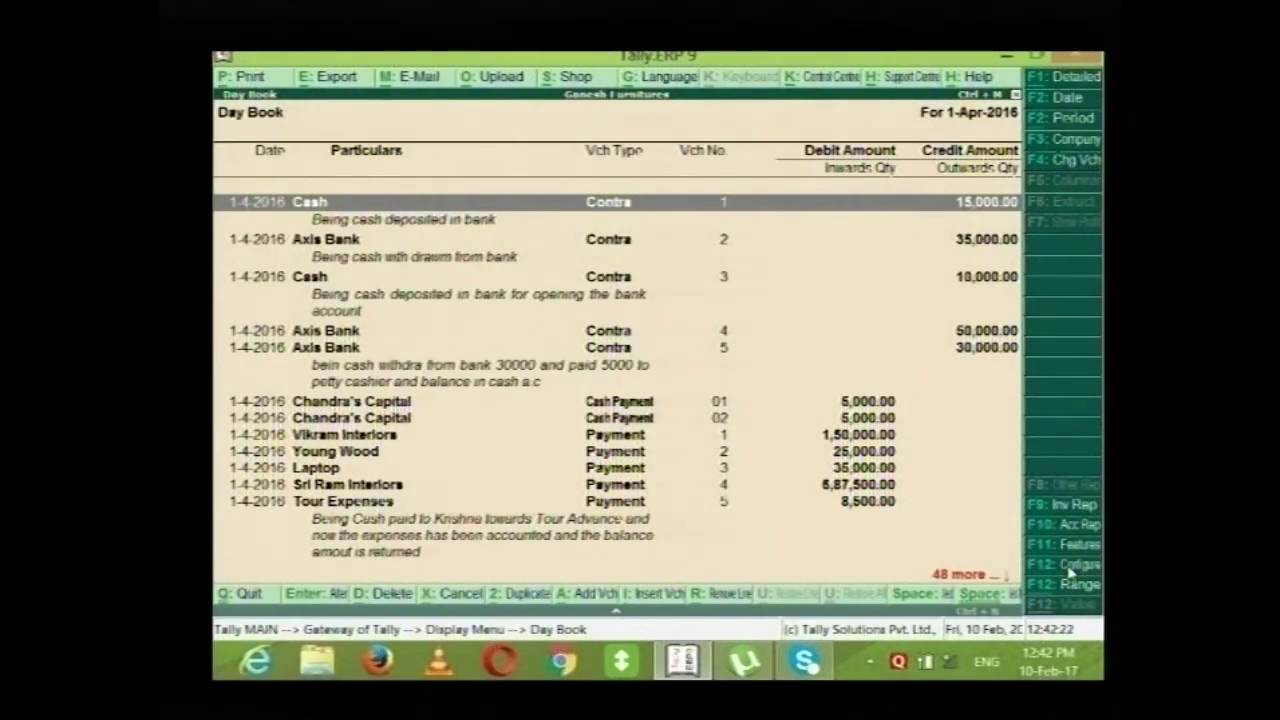
Examine the narrations under the Day Book vouchers down the whole list and back to the first contra entry.
key("Down")
key("Down")
key("Down")
key("Down")
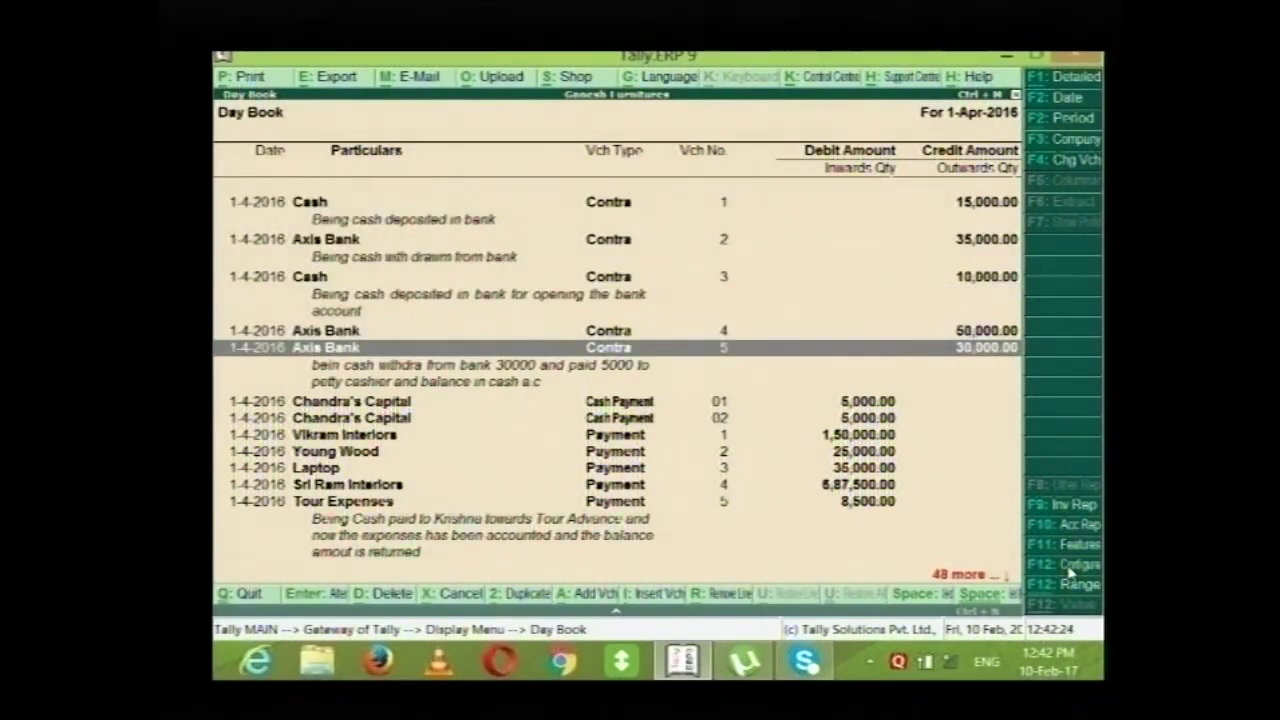
key("Down")
key("Down")
key("Down")
key("Down")
key("Down")
key("Down")
key("Down")
key("Down")
key("Down")
key("Down")
key("Down")
key("Down")
key("Down")
key("Down")
key("Down")
key("Down")
key("Down")
key("Down")
key("Down")
key("Down")
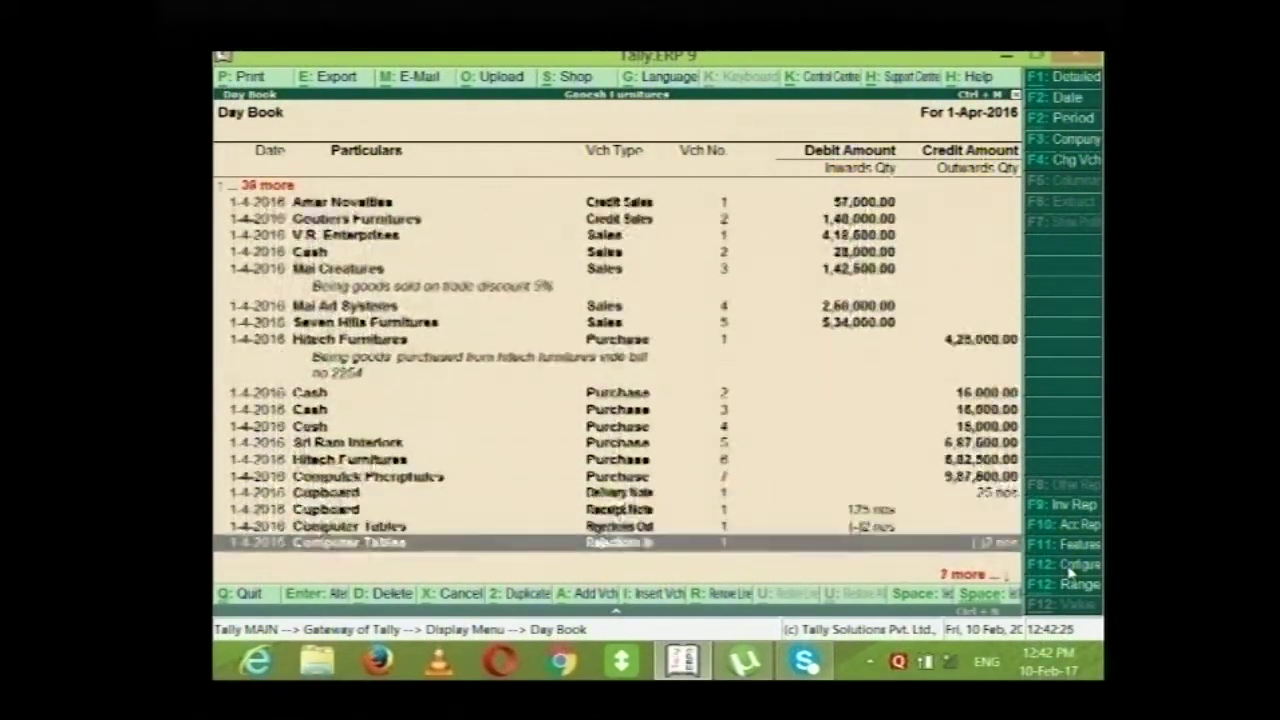
key("Down")
key("Down")
key("Down")
key("Down")
key("Down")
key("Down")
key("Up")
key("Up")
key("Up")
key("Up")
key("Up")
key("Up")
key("Up")
key("Up")
key("Up")
key("Up")
key("Up")
key("Up")
key("Up")
key("Up")
key("Up")
key("Up")
key("Up")
key("Up")
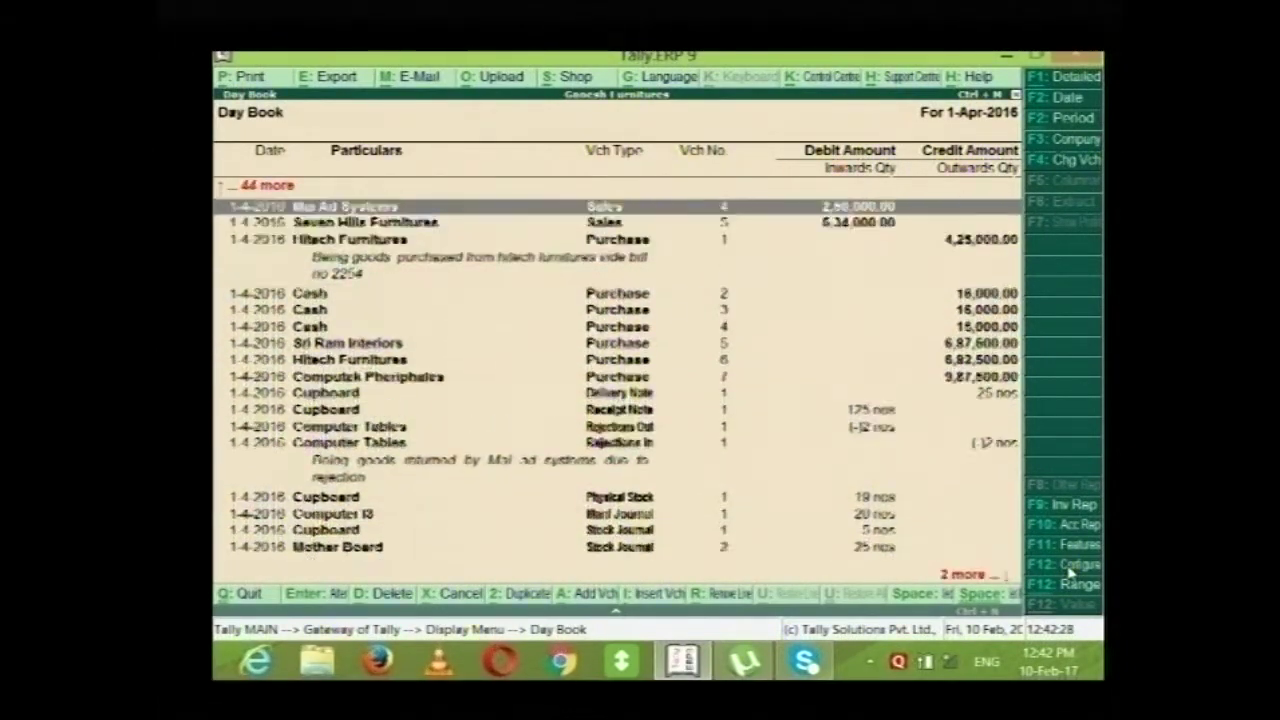
key("Up")
key("Up")
key("Up")
key("Up")
key("Up")
key("Up")
key("Up")
key("Up")
key("Up")
key("Up")
key("Up")
key("Up")
key("Up")
key("Up")
key("Up")
key("Up")
key("Up")
key("Up")
key("Up")
key("Up")
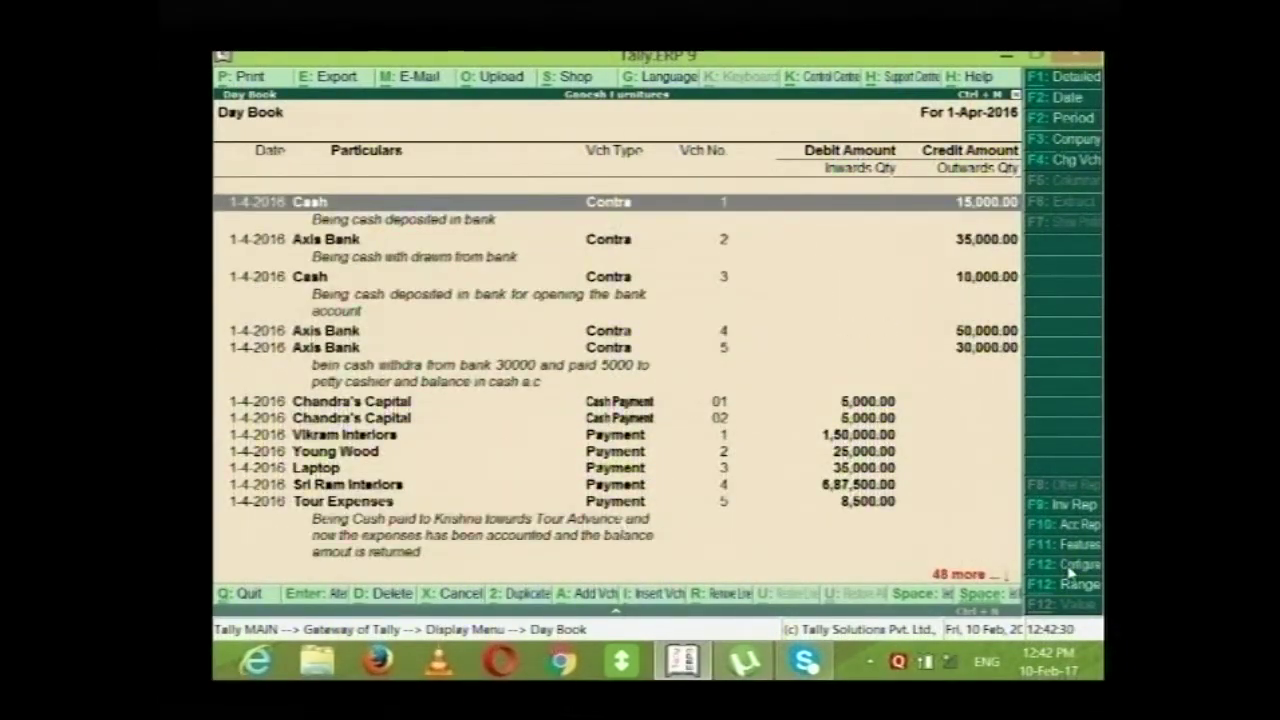
Leave the Day Book and open the Cash/Bank Book(s) summary under Account Books.
key("Escape")
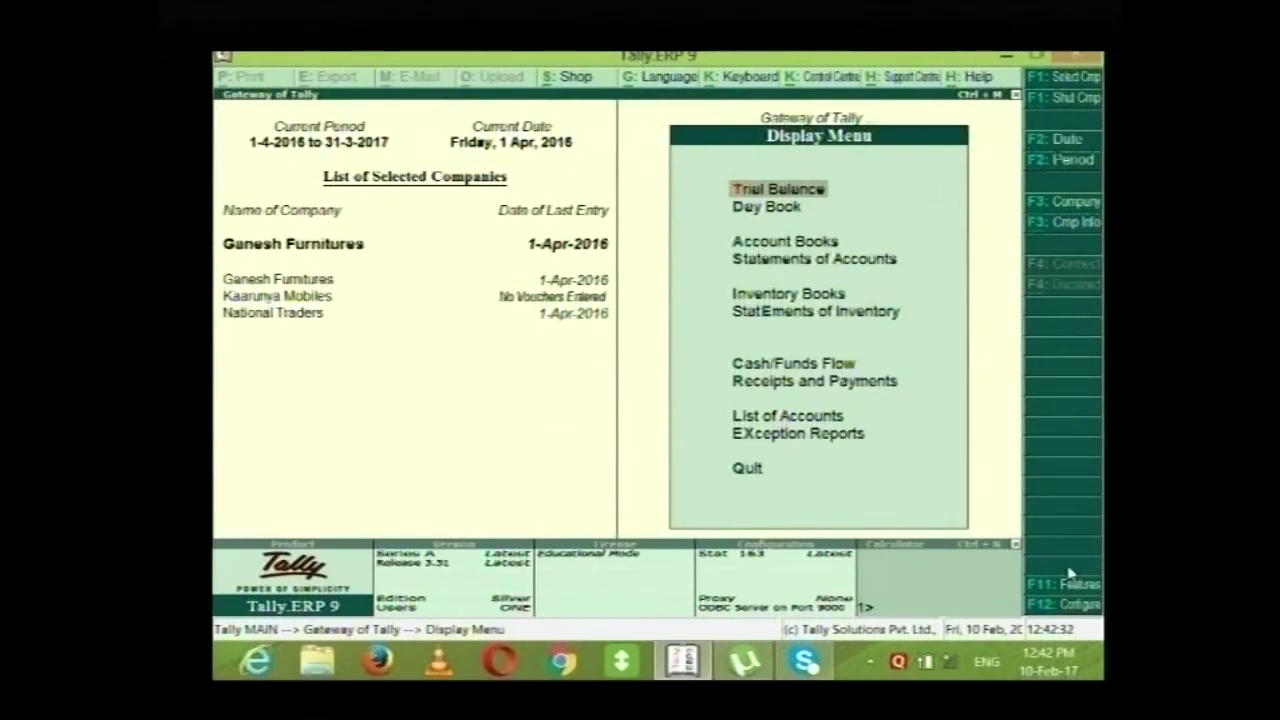
key("Down")
key("Down")
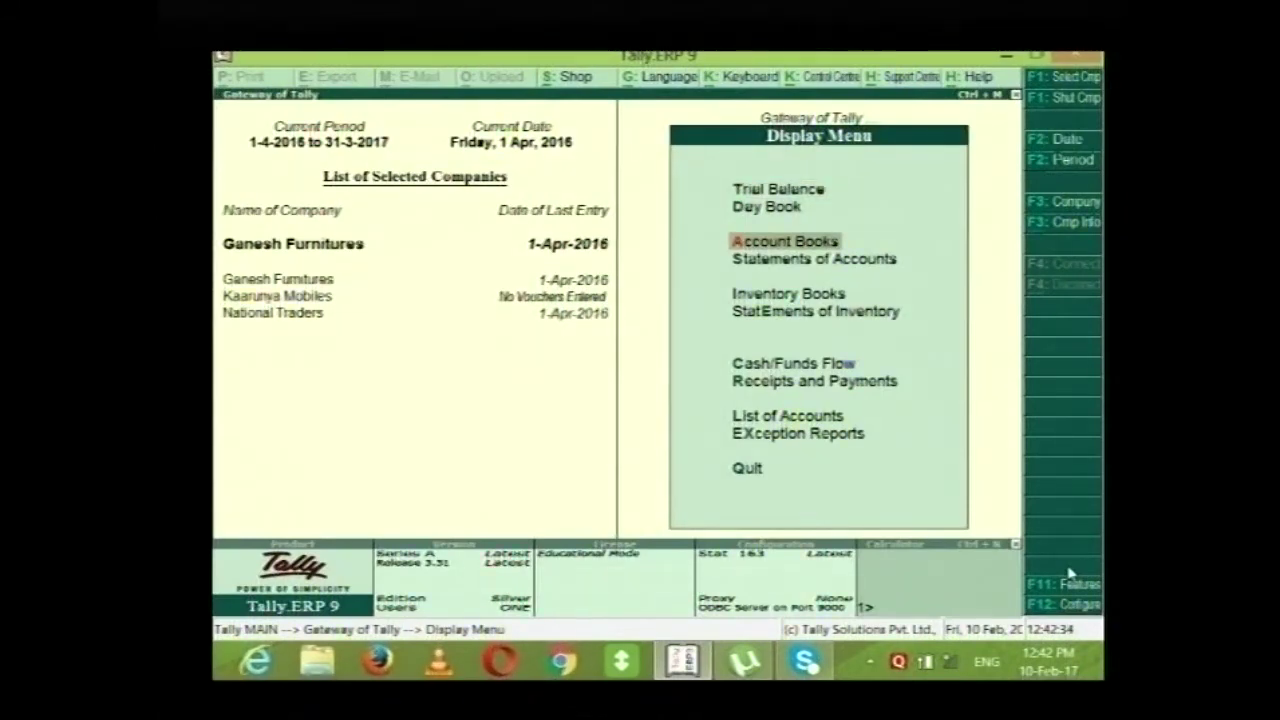
key("Return")
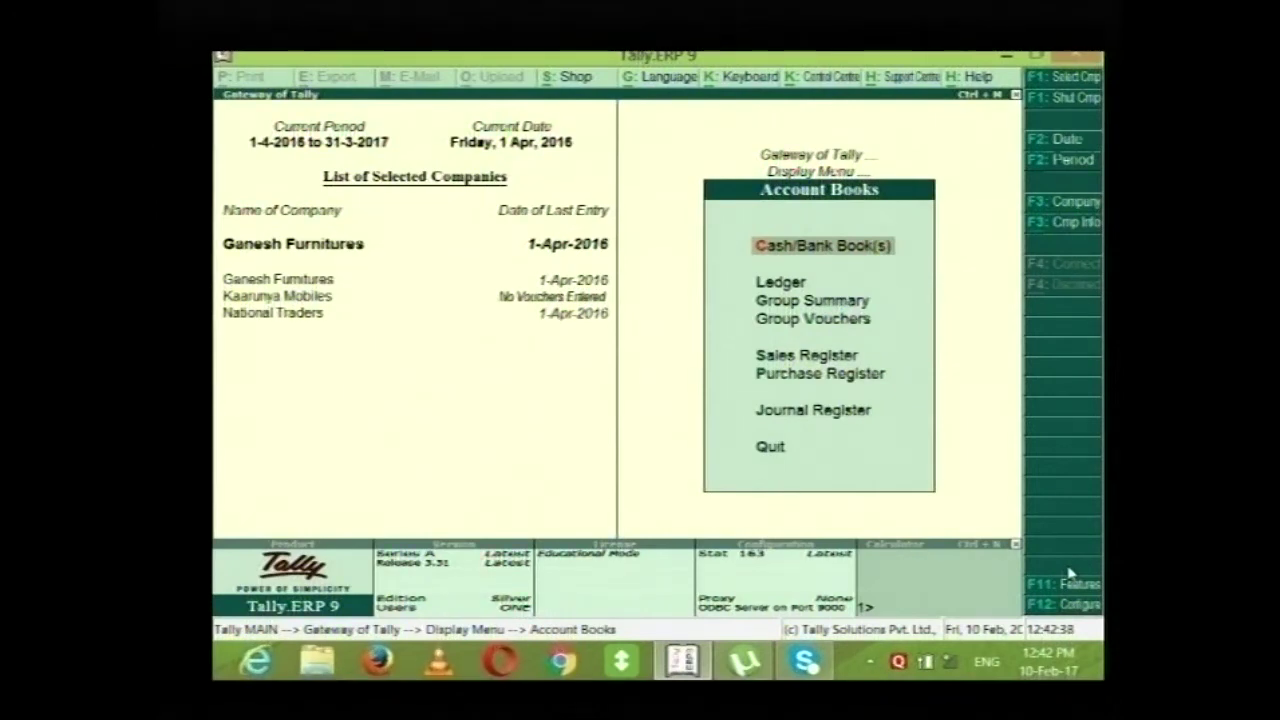
key("Return")
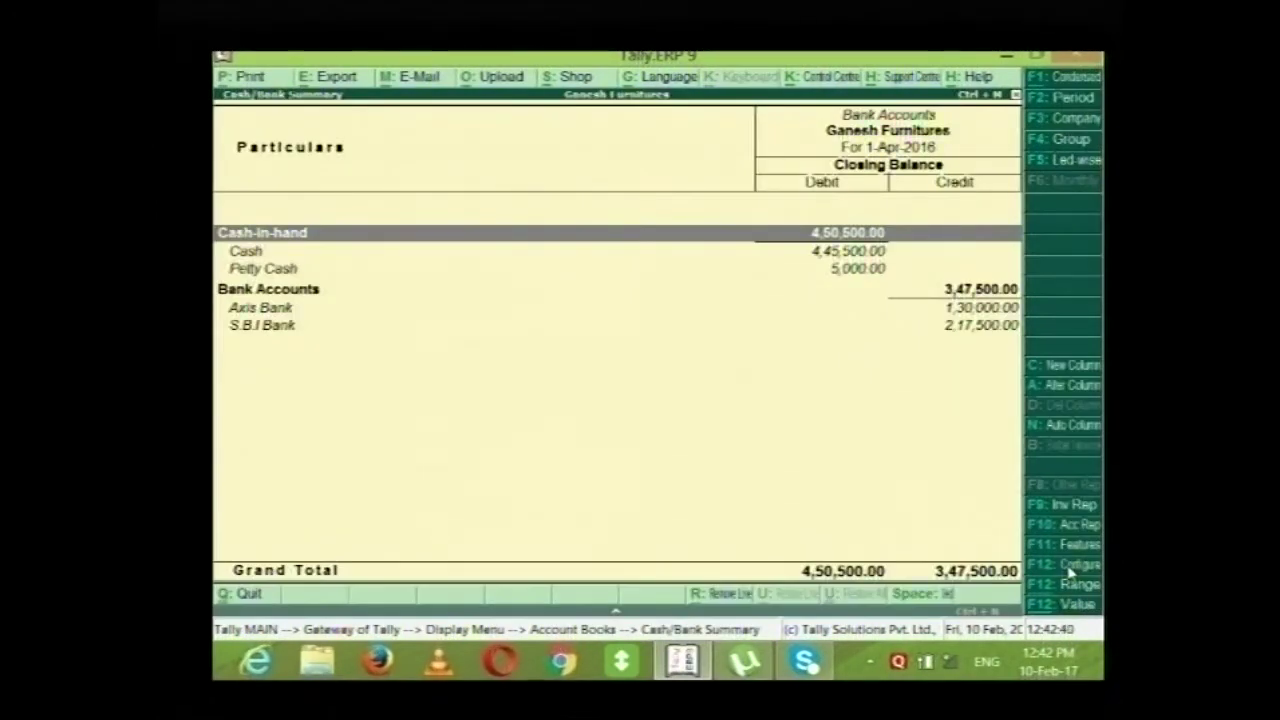
Drill down from the Cash ledger in the summary to its April vouchers.
key("Down")
key("Return")
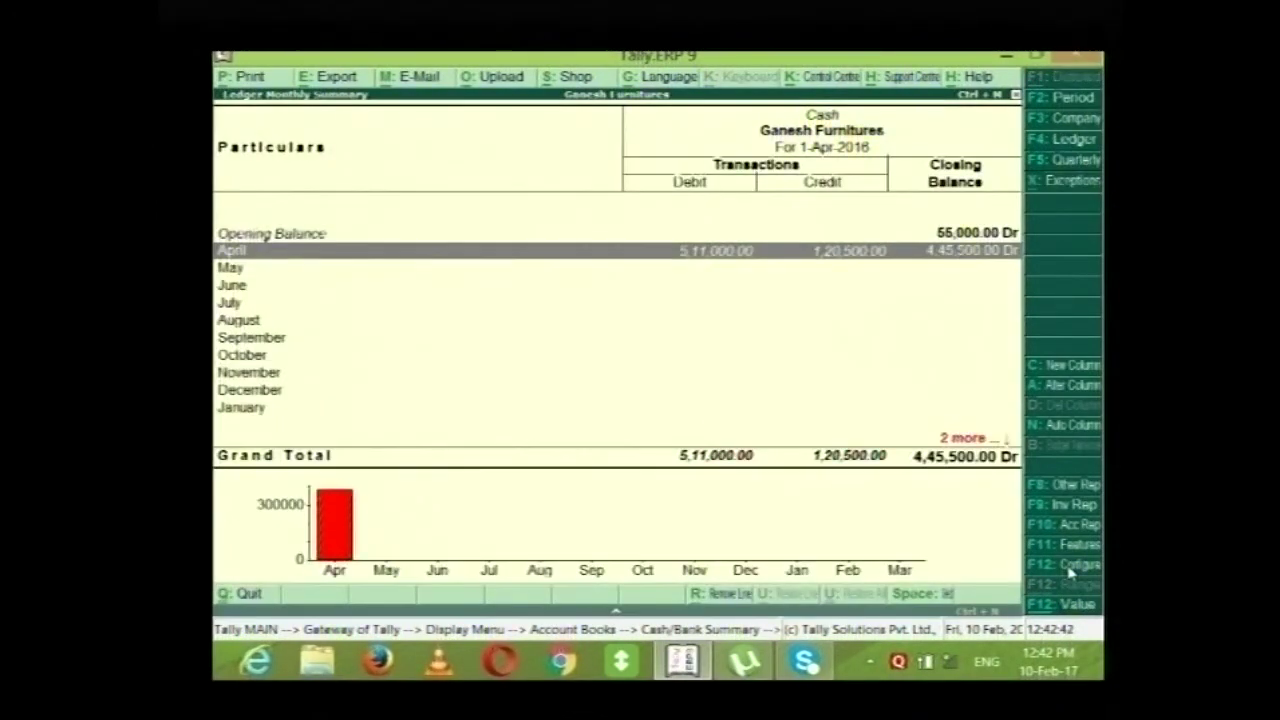
key("Return")
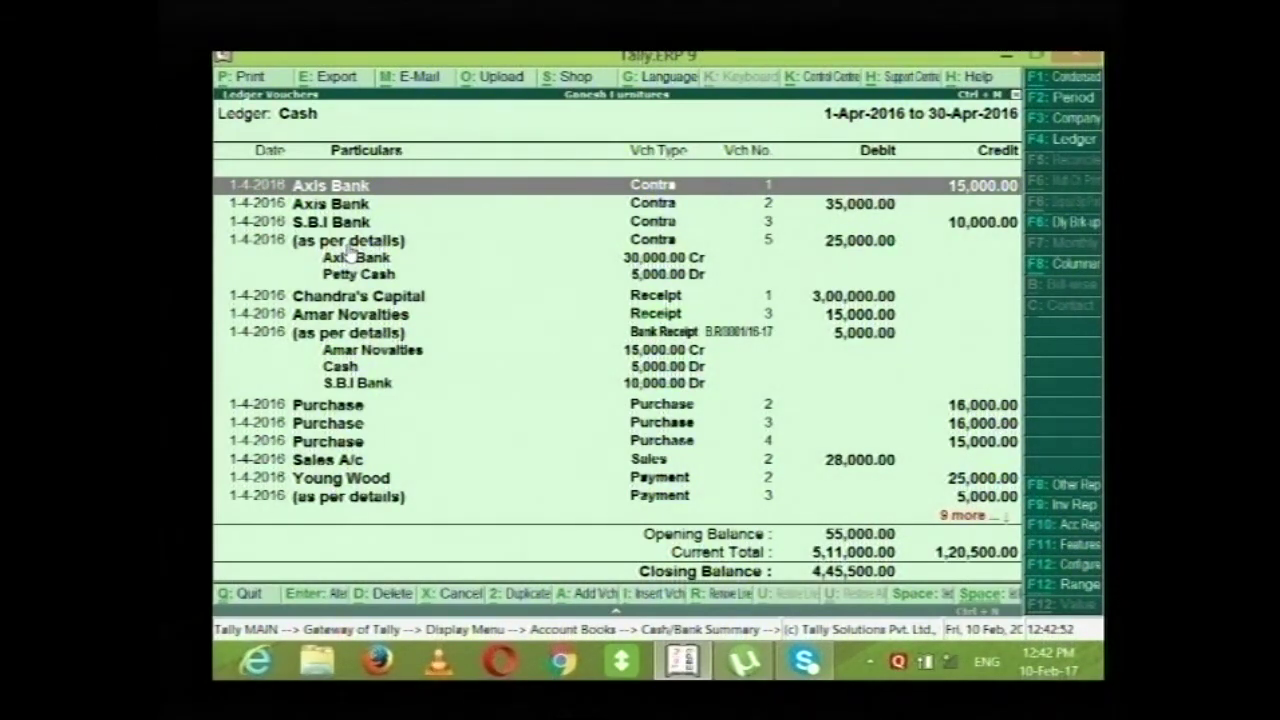
View the Cash ledger vouchers in condensed form and return them to detailed form.
key("alt+F1")
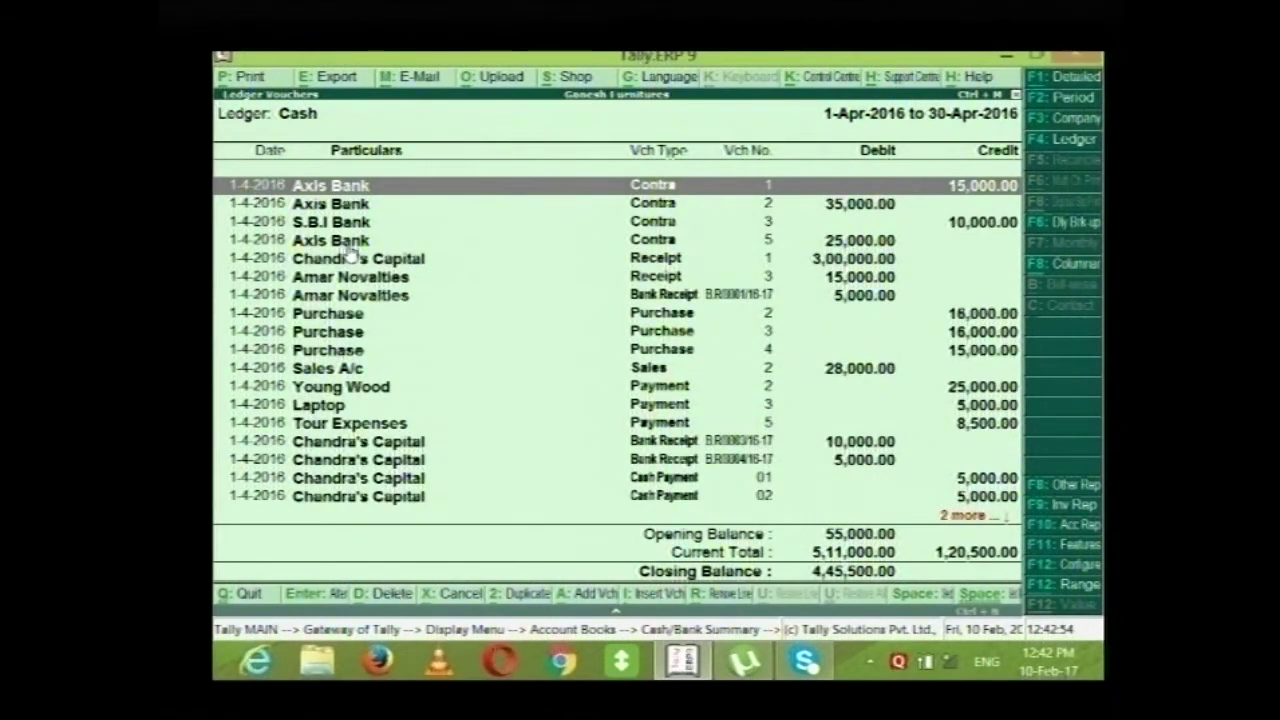
key("Down")
key("Down")
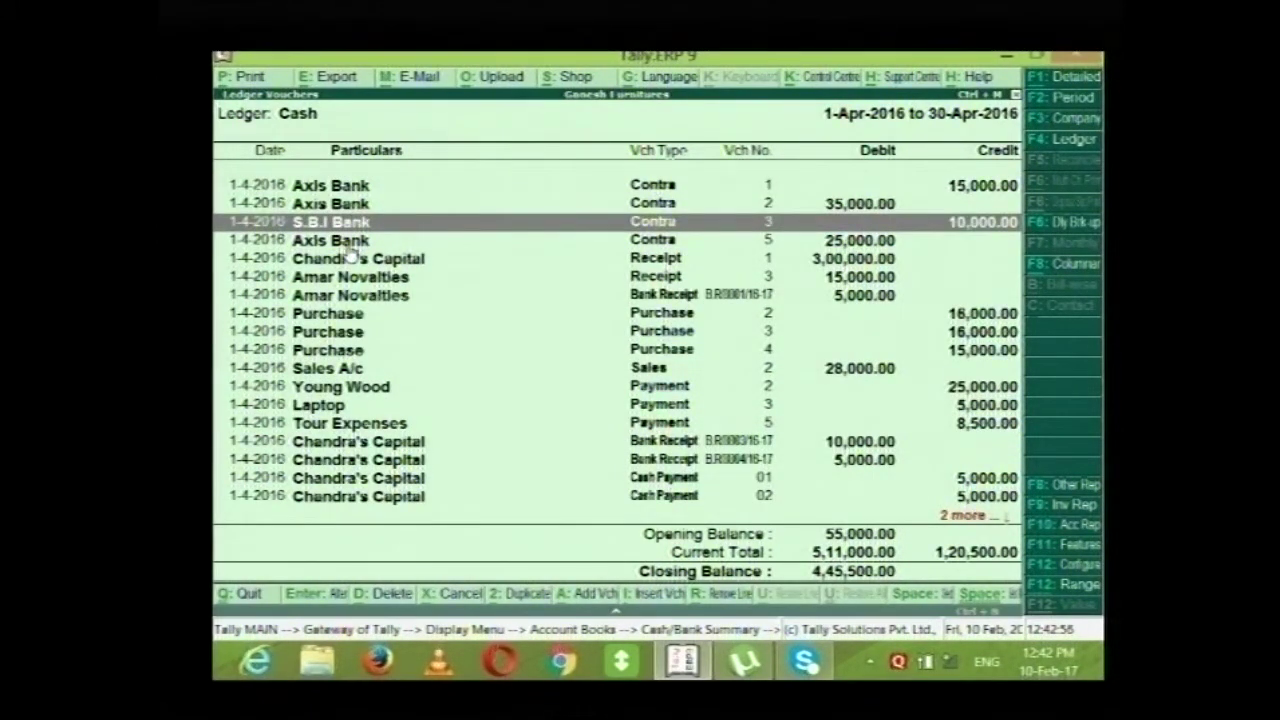
key("alt+F1")
View contra voucher No. 5 from the Cash ledger and quit it without making changes.
key("Down")
key("Down")
key("Down")
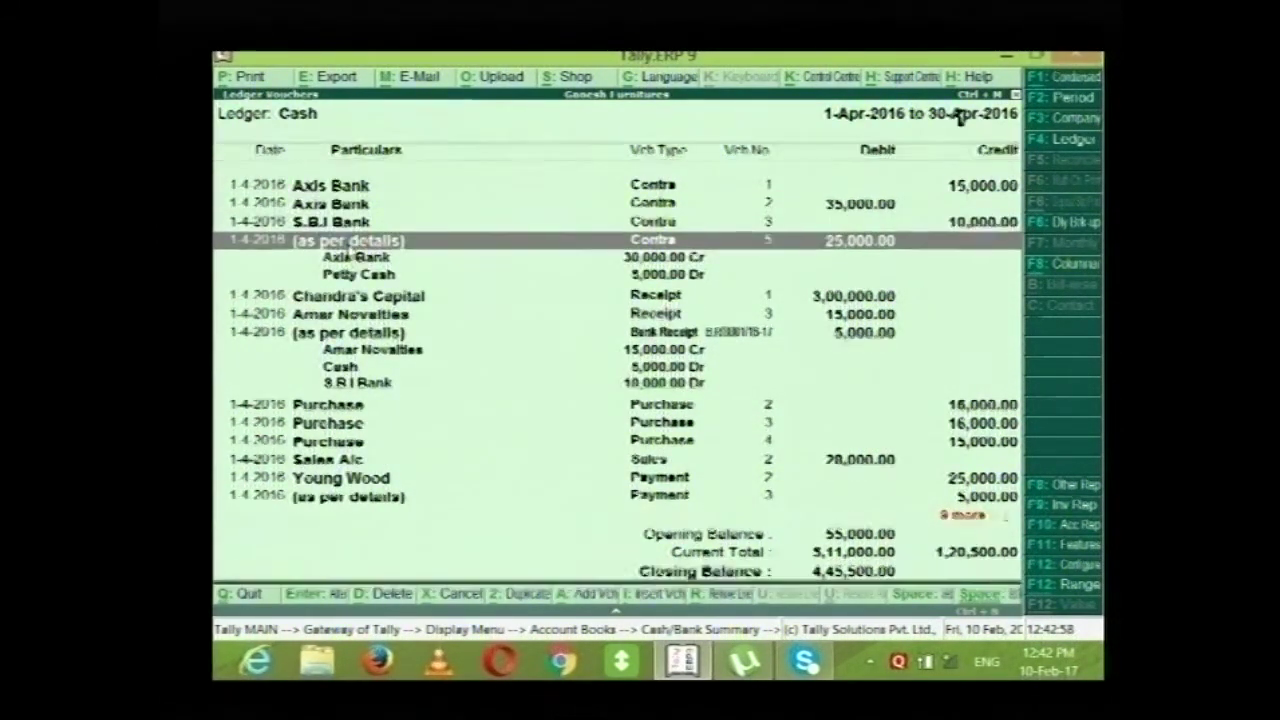
key("Return")
key("Escape")
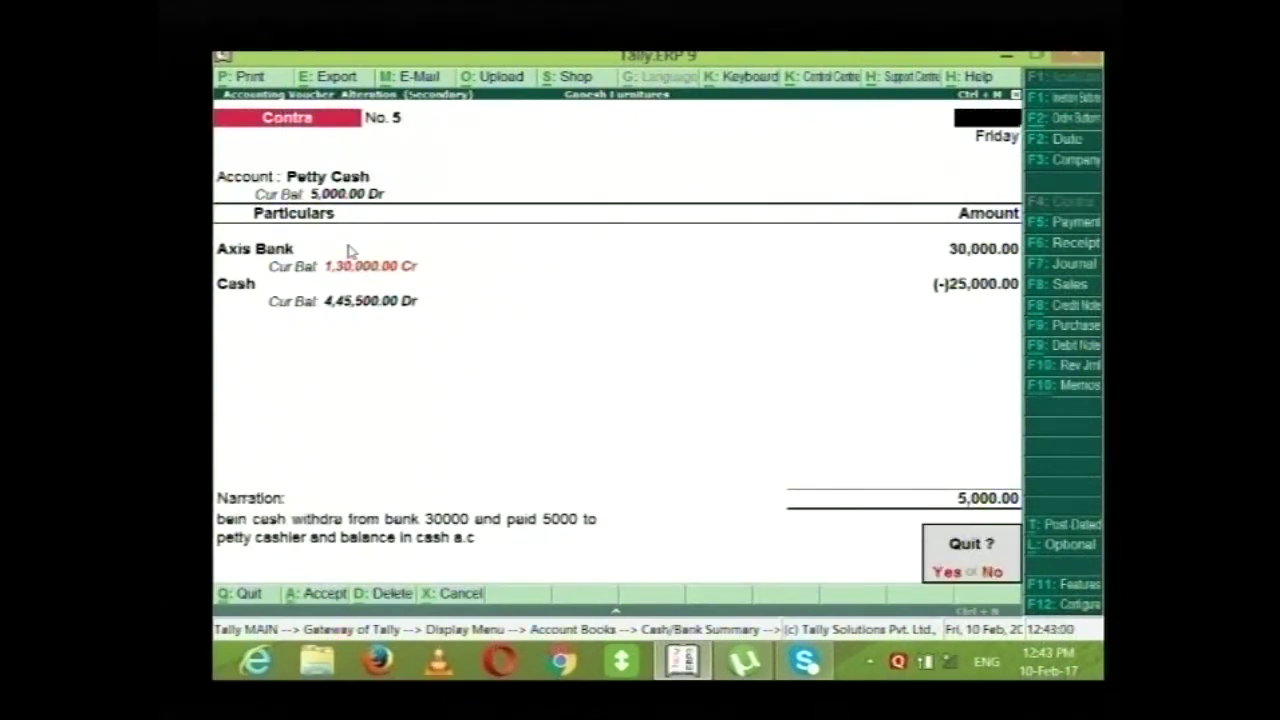
key("Return")
key("Down")
key("Up")
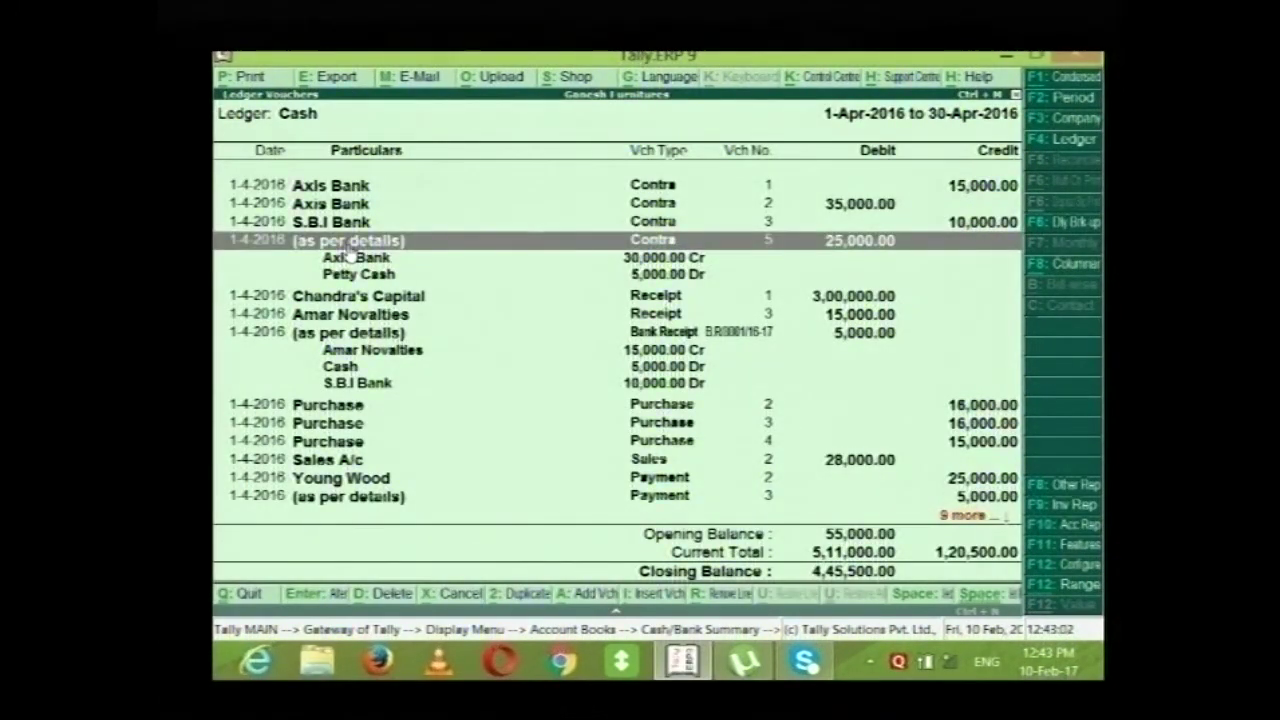
View the S.B.I Bank contra voucher No. 3 and quit it without making changes.
key("Up")
key("Return")
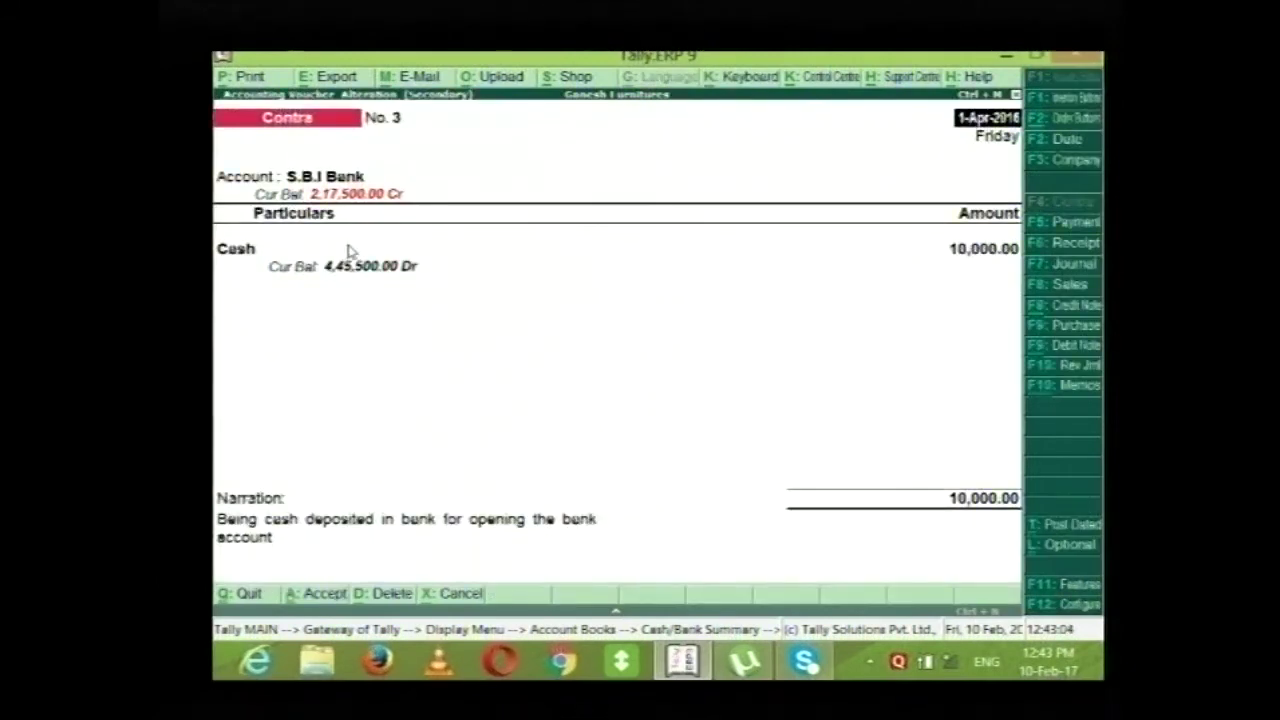
key("Escape")
key("Return")
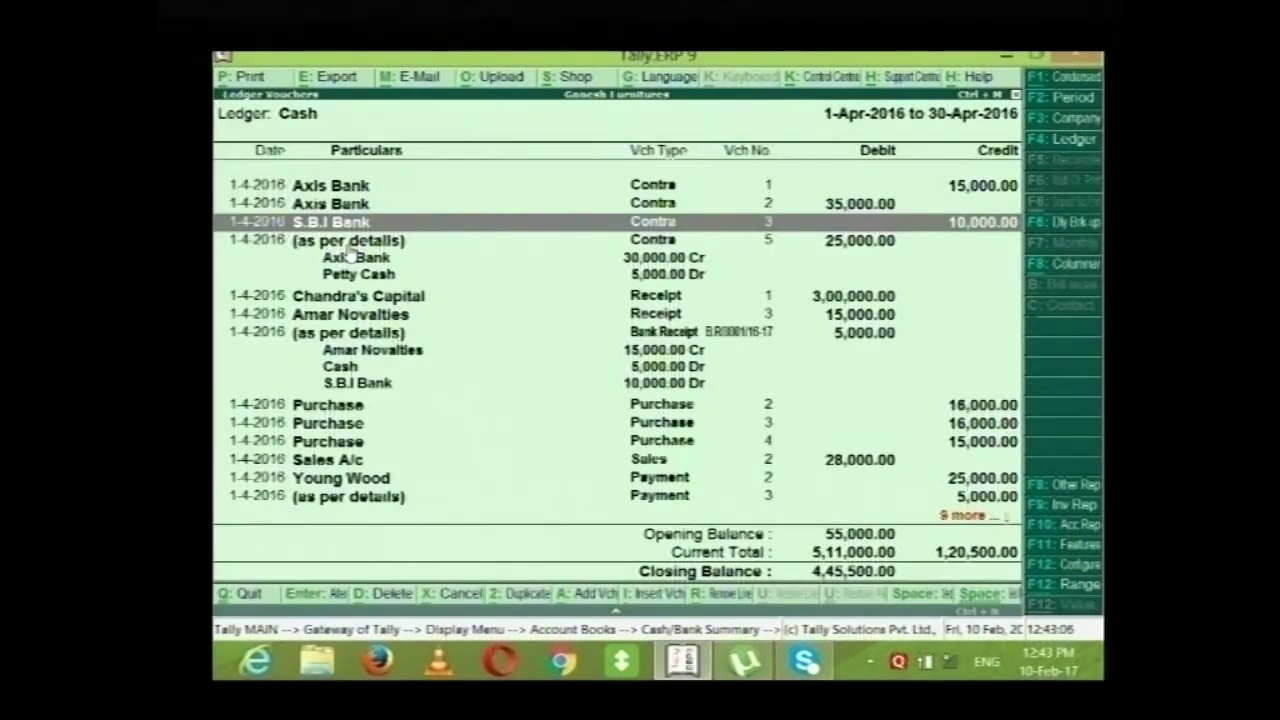
Switch the Cash ledger voucher list to condensed form and browse its entries.
key("Down")
key("Down")
key("Down")
key("Down")
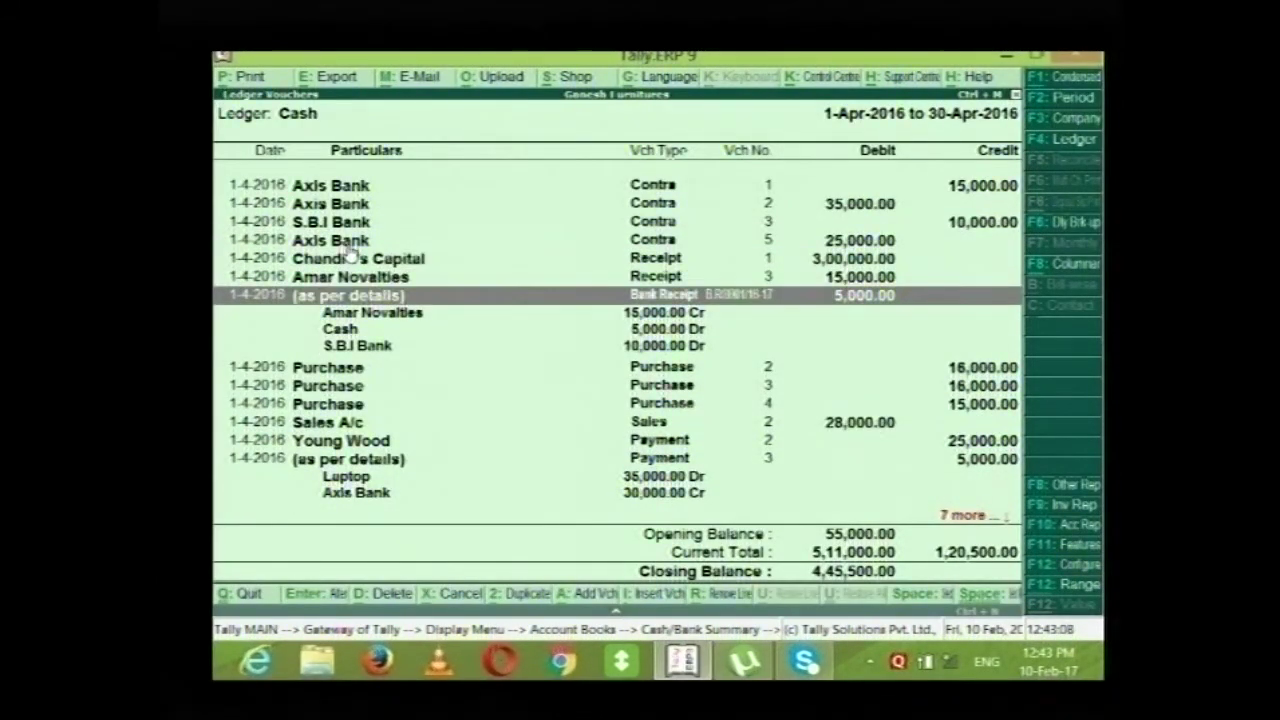
key("alt+F1")
key("Down")
key("Down")
key("Down")
key("Down")
key("Down")
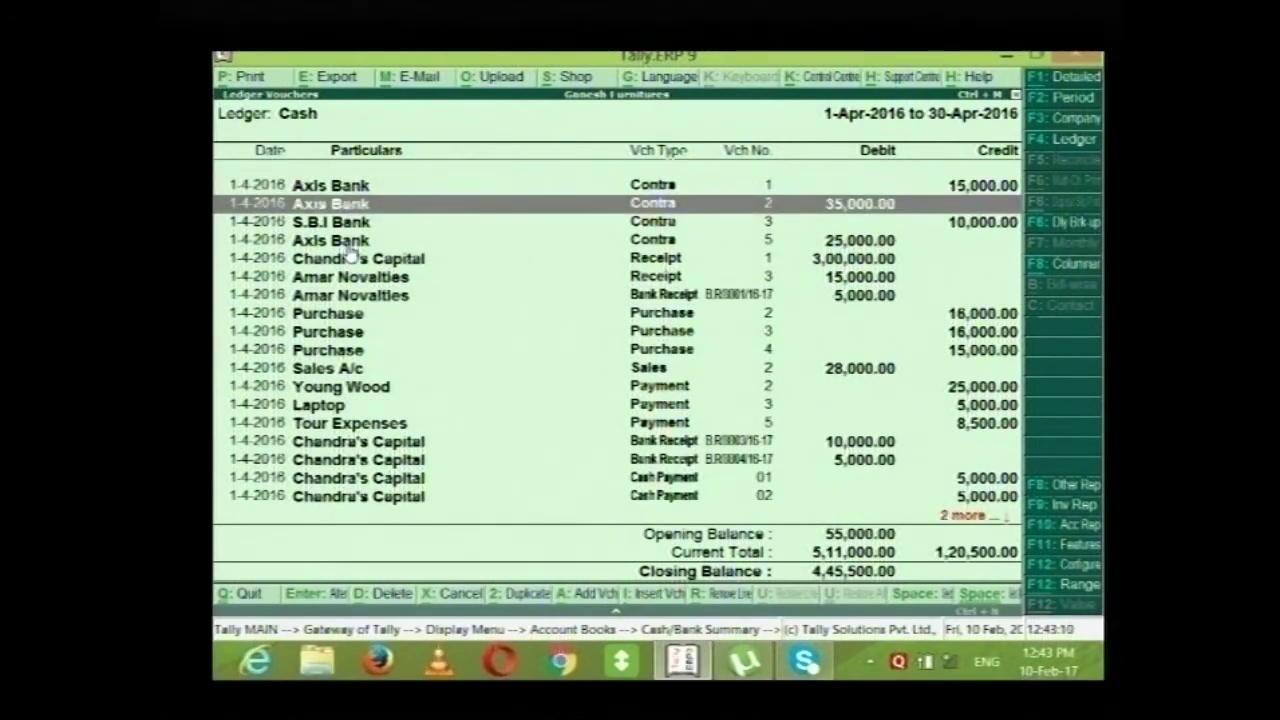
Browse the remaining Cash ledger vouchers for April and return to the Display Menu.
key("Down")
key("Down")
key("Down")
key("Down")
key("Down")
key("Down")
key("Down")
key("Down")
key("Down")
key("Down")
key("Down")
key("Down")
key("Down")
key("Down")
key("Escape")
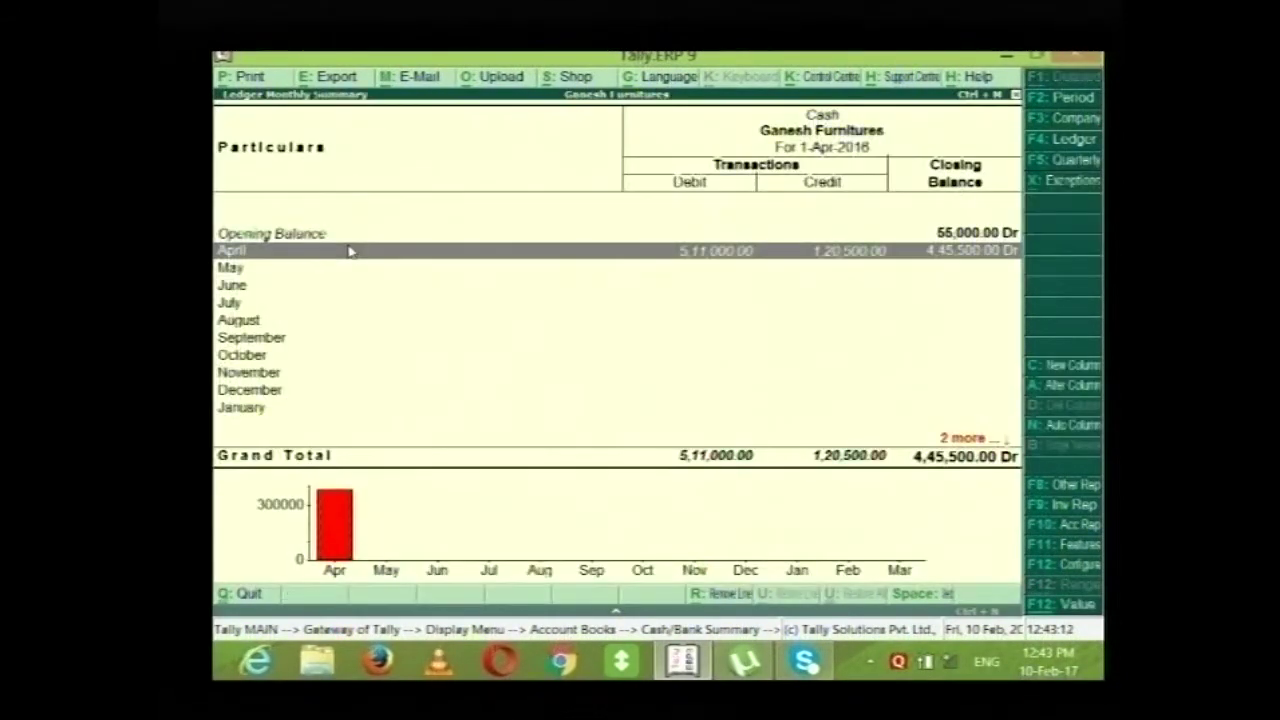
key("Escape")
key("Escape")
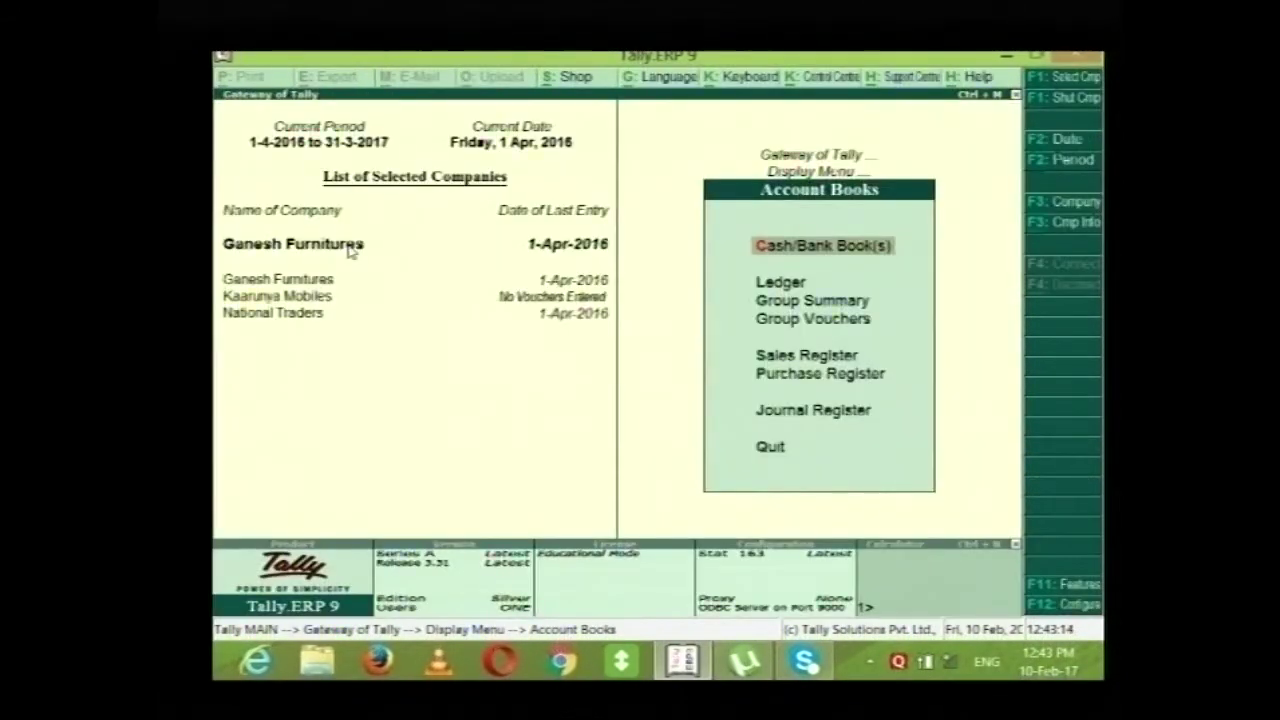
key("Escape")
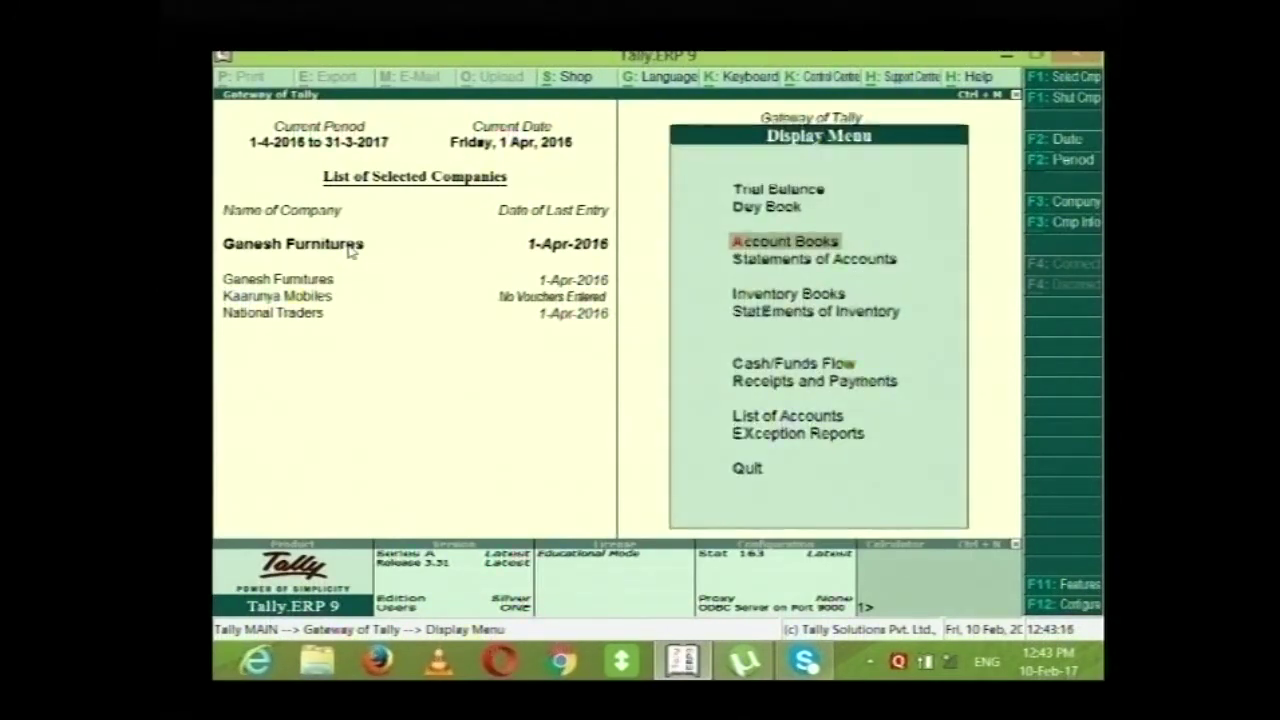
Open the Cash/Bank Books summary from Account Books, browse its entries and return to Account Books.
key("Return")
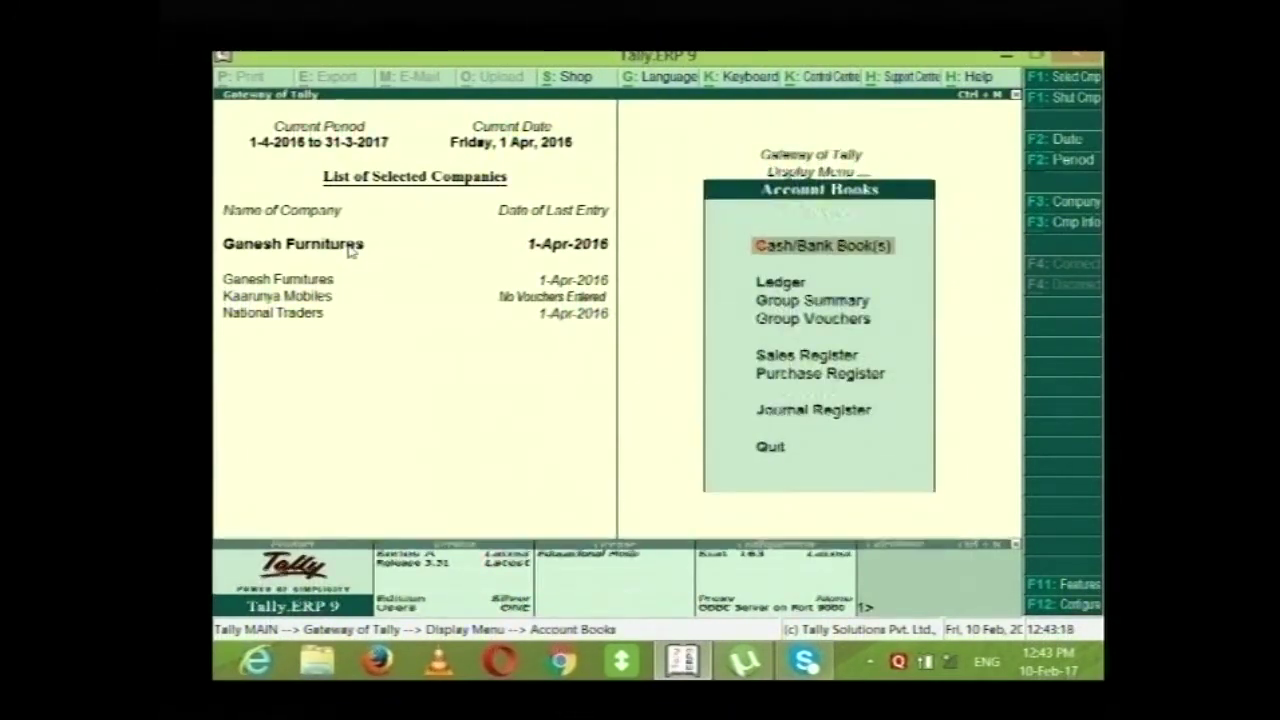
key("Return")
key("Down")
key("Down")
key("Down")
key("Down")
key("Down")
key("Escape")
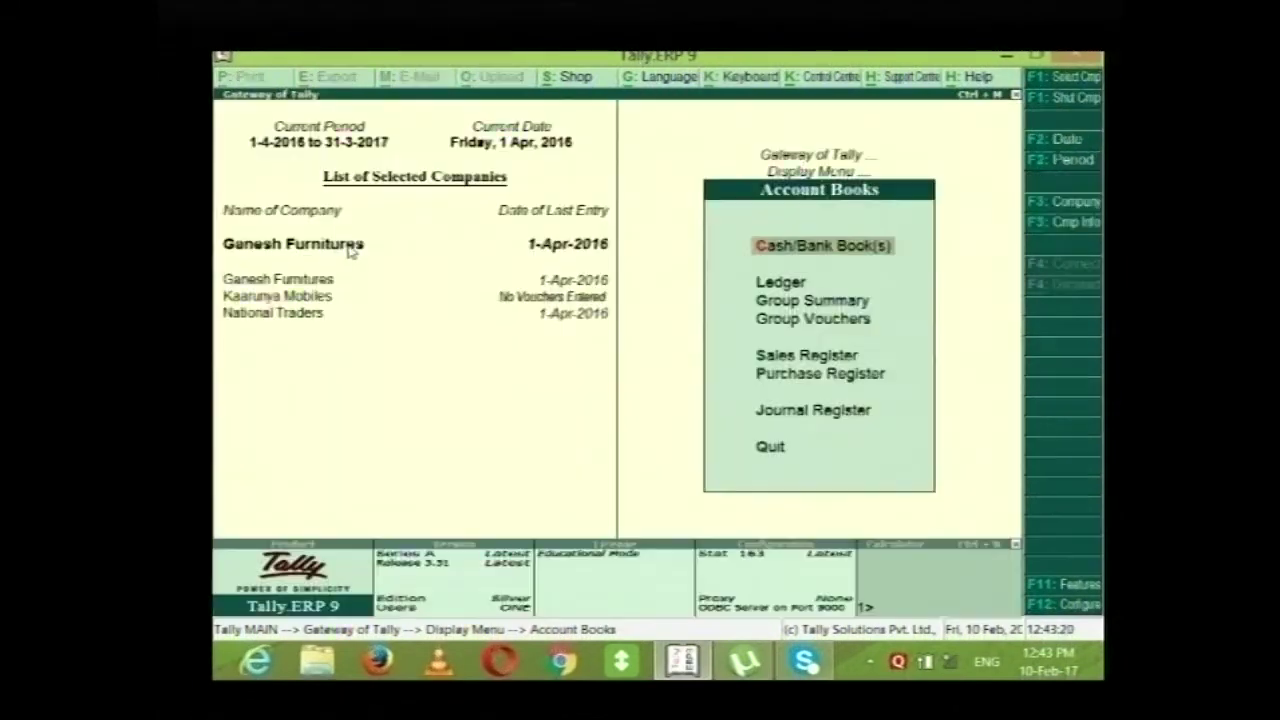
View the ledger vouchers of the Furniture ledger.
key("Down")
key("Return")
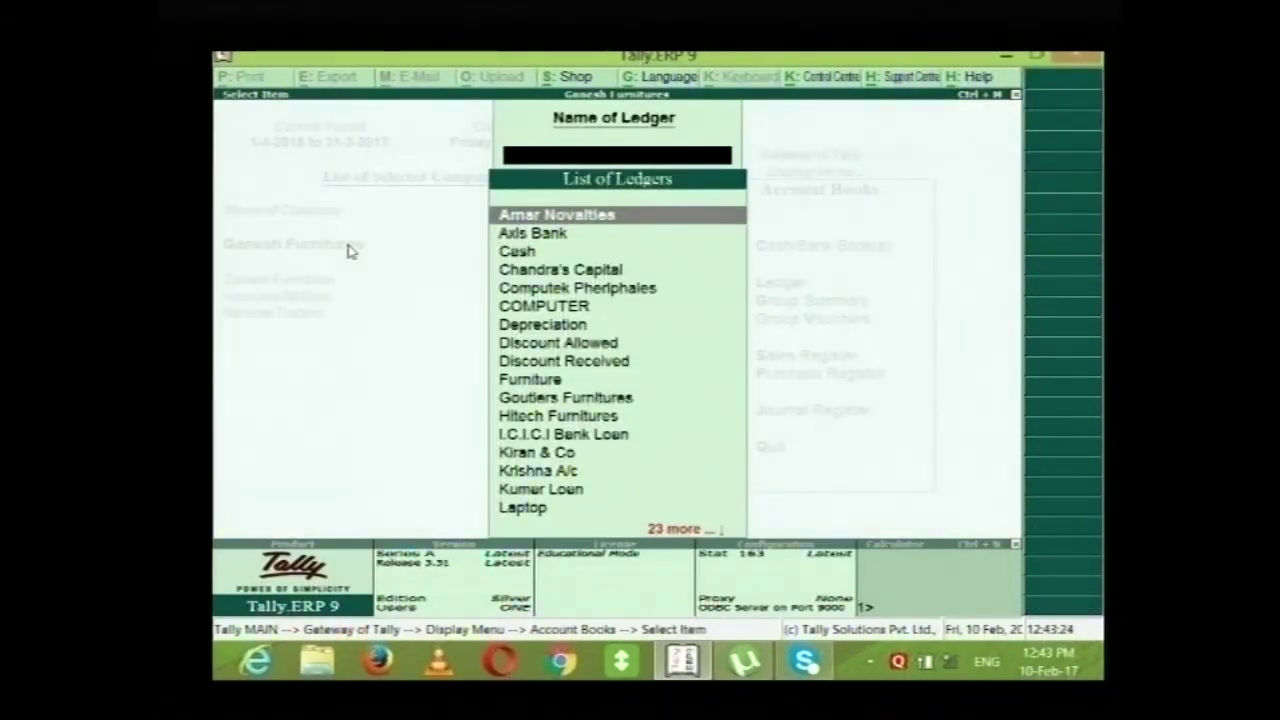
type("Fu")
key("Return")
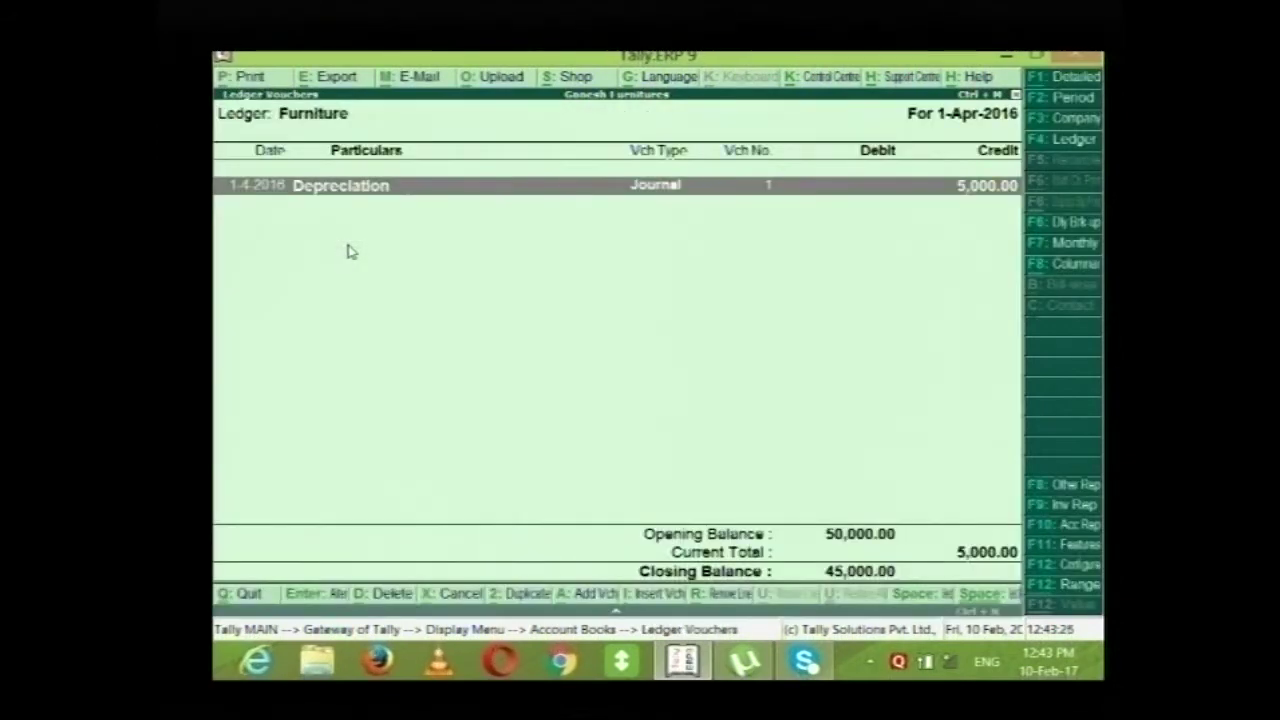
Switch the ledger voucher view to the Goutiers Furnitures ledger.
key("F4")
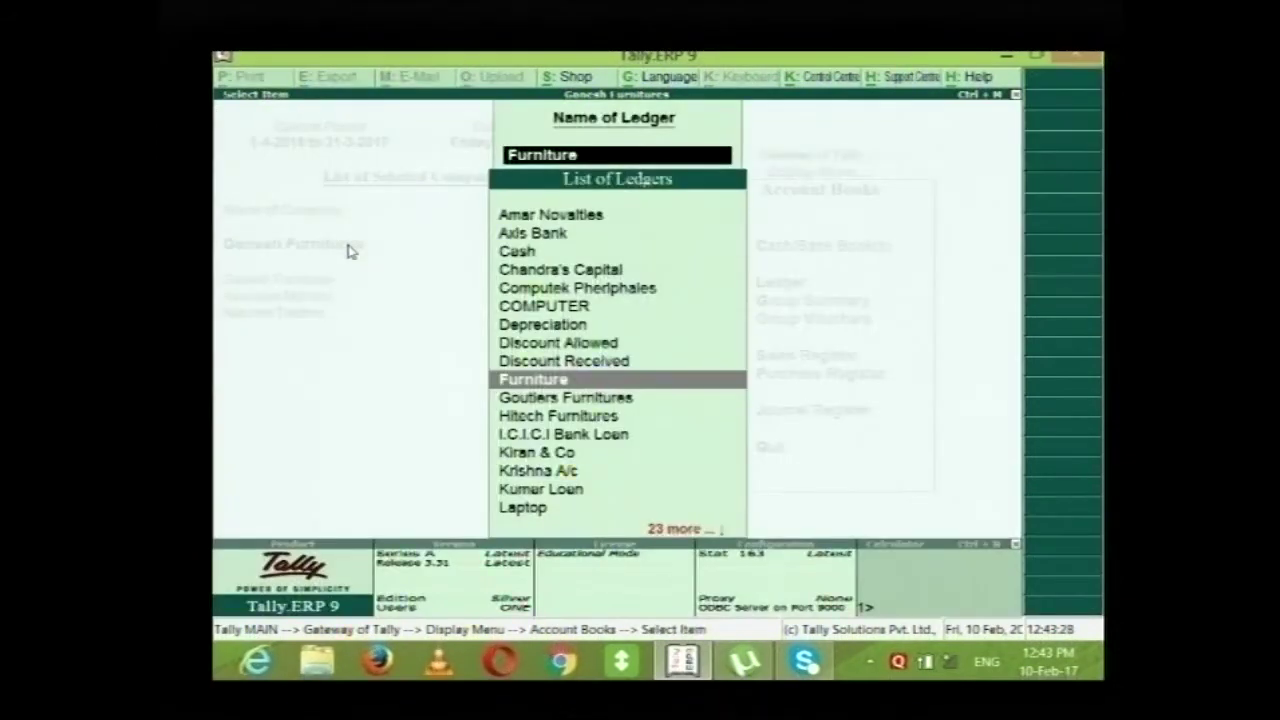
key("Down")
key("Return")
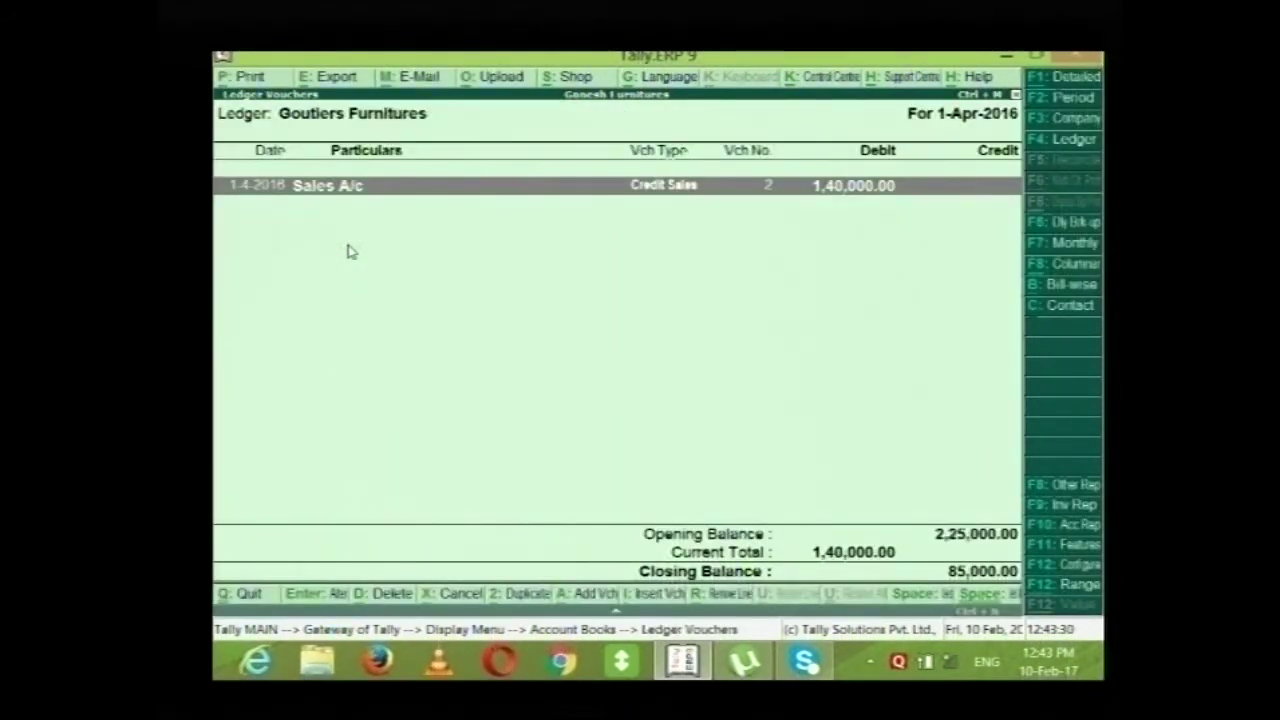
View the Hitech Furnitures ledger vouchers and return to Account Books.
key("Escape")
key("Down")
key("Down")
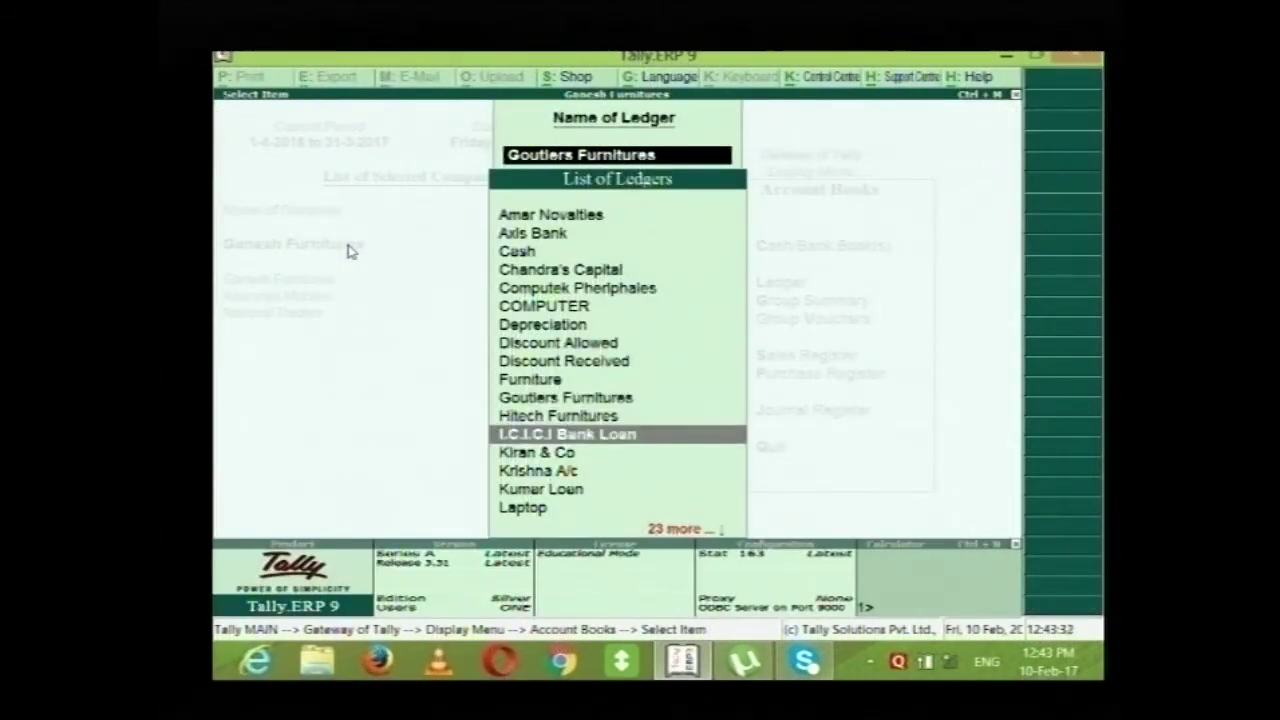
key("Up")
key("Return")
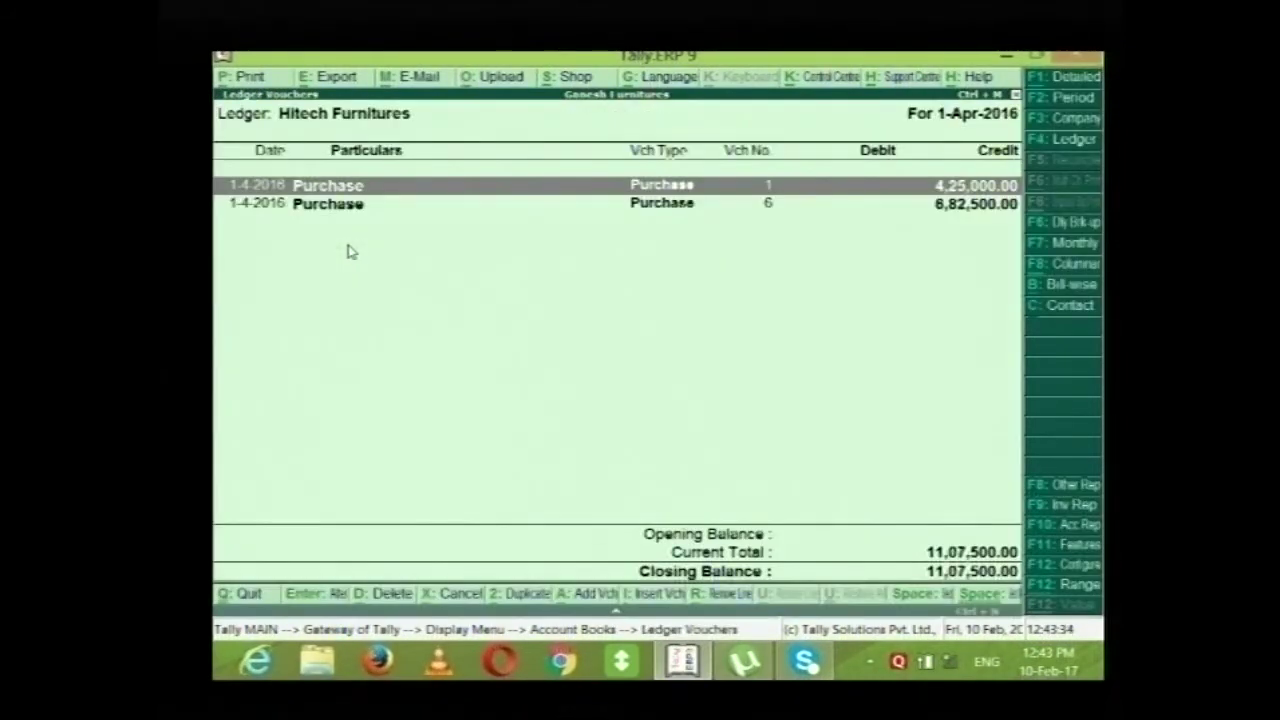
key("Escape")
key("Escape")
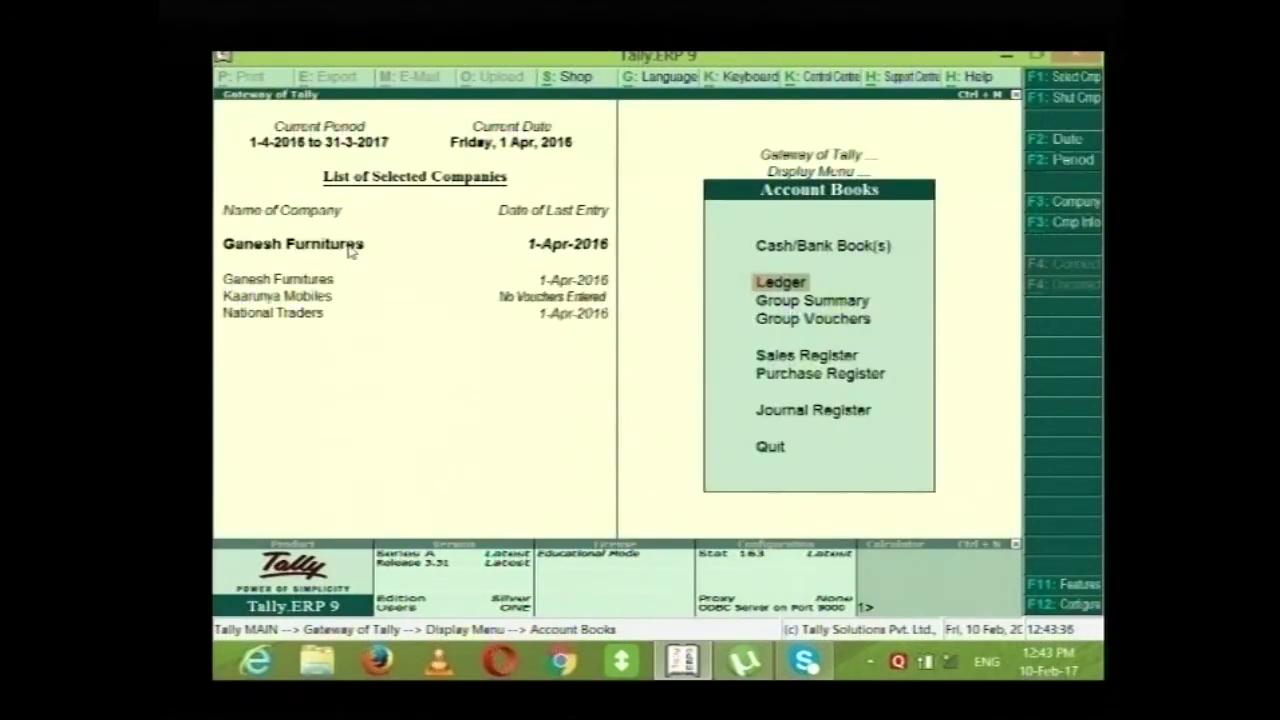
Return to the Gateway of Tally and reopen the Display Menu.
key("Escape")
key("Escape")
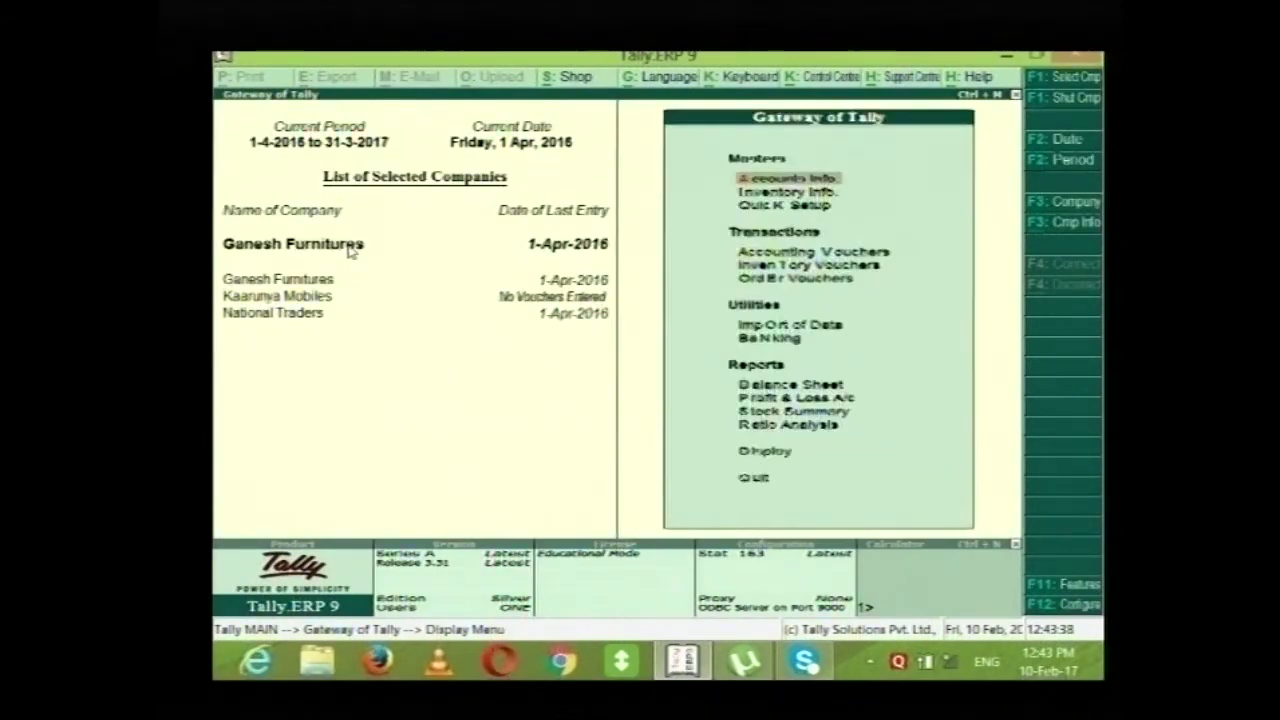
key("Down")
key("Down")
key("Down")
key("Down")
key("Down")
key("Down")
key("Down")
key("Down")
key("Down")
key("Down")
key("Down")
key("Down")
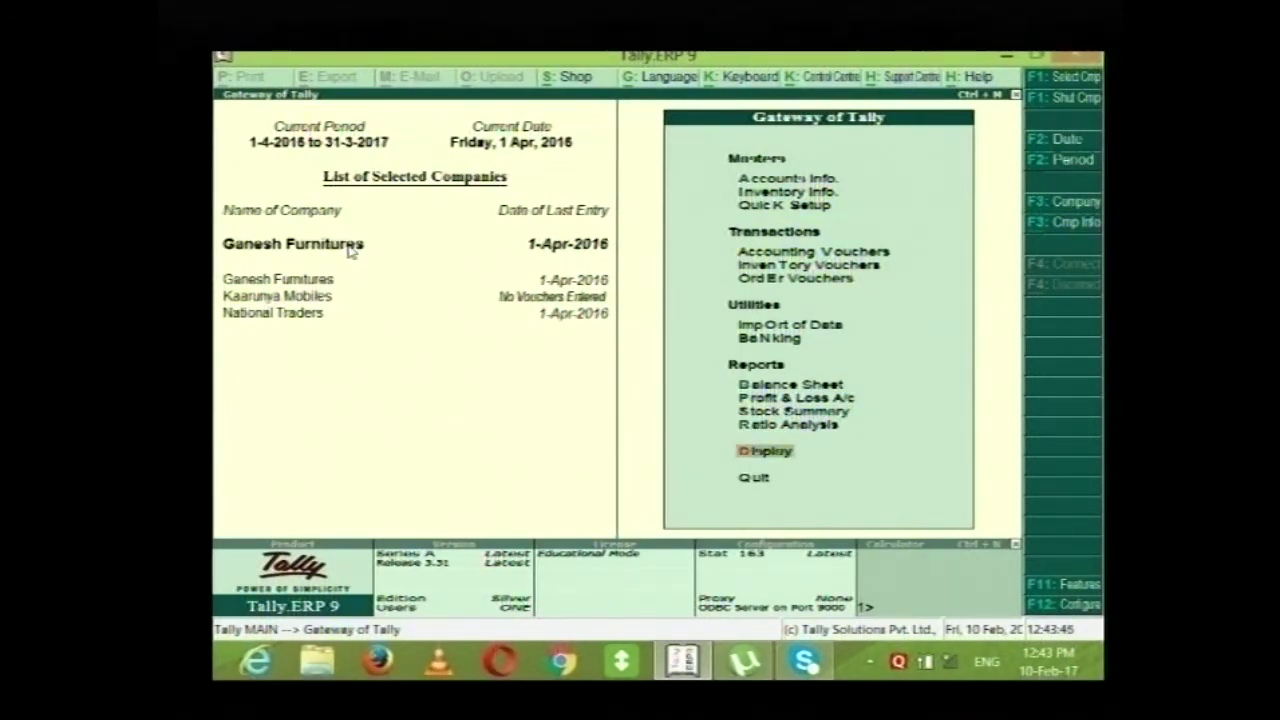
key("Return")
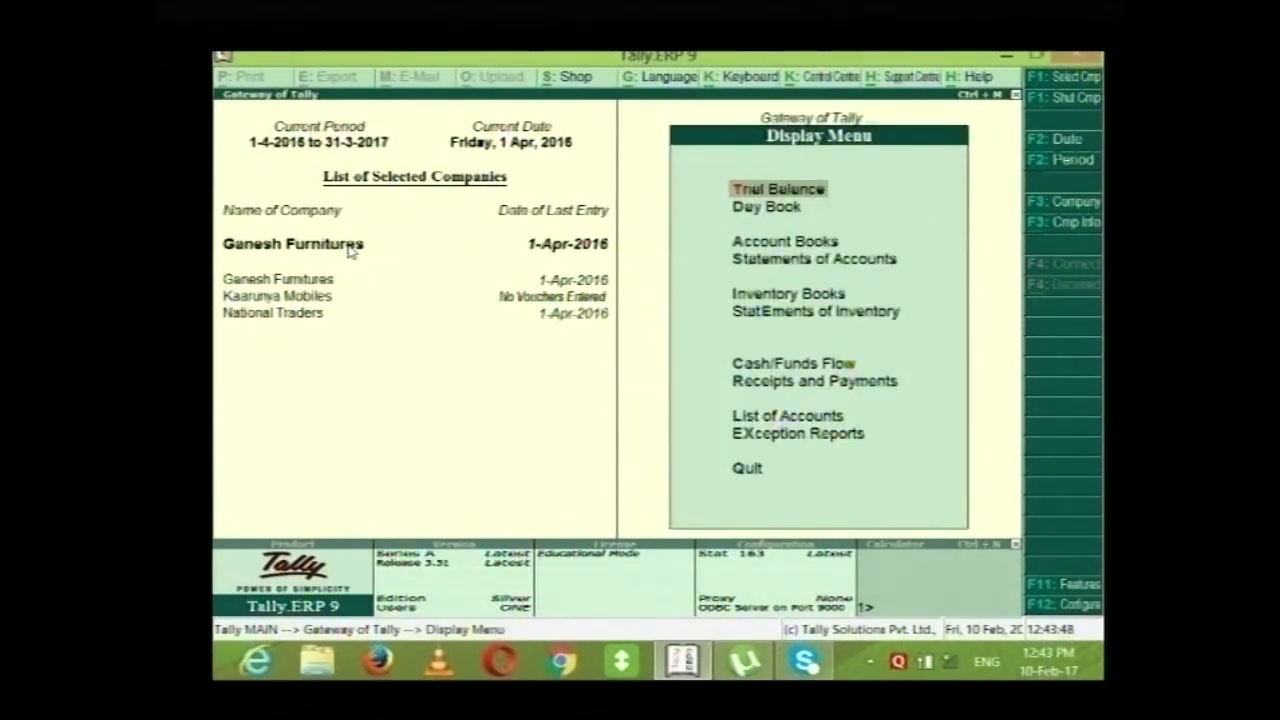
Open the Sales Register from Account Books.
key("Down")
key("Down")
key("Down")
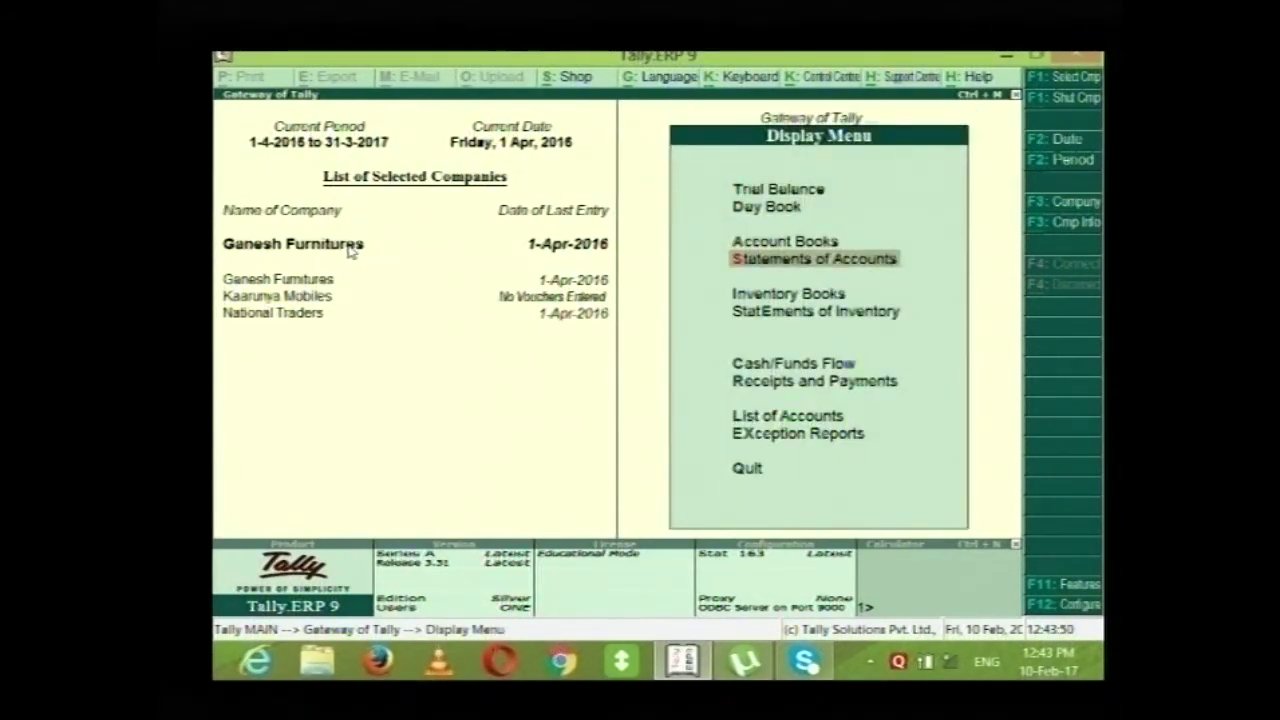
key("Up")
key("Up")
key("Down")
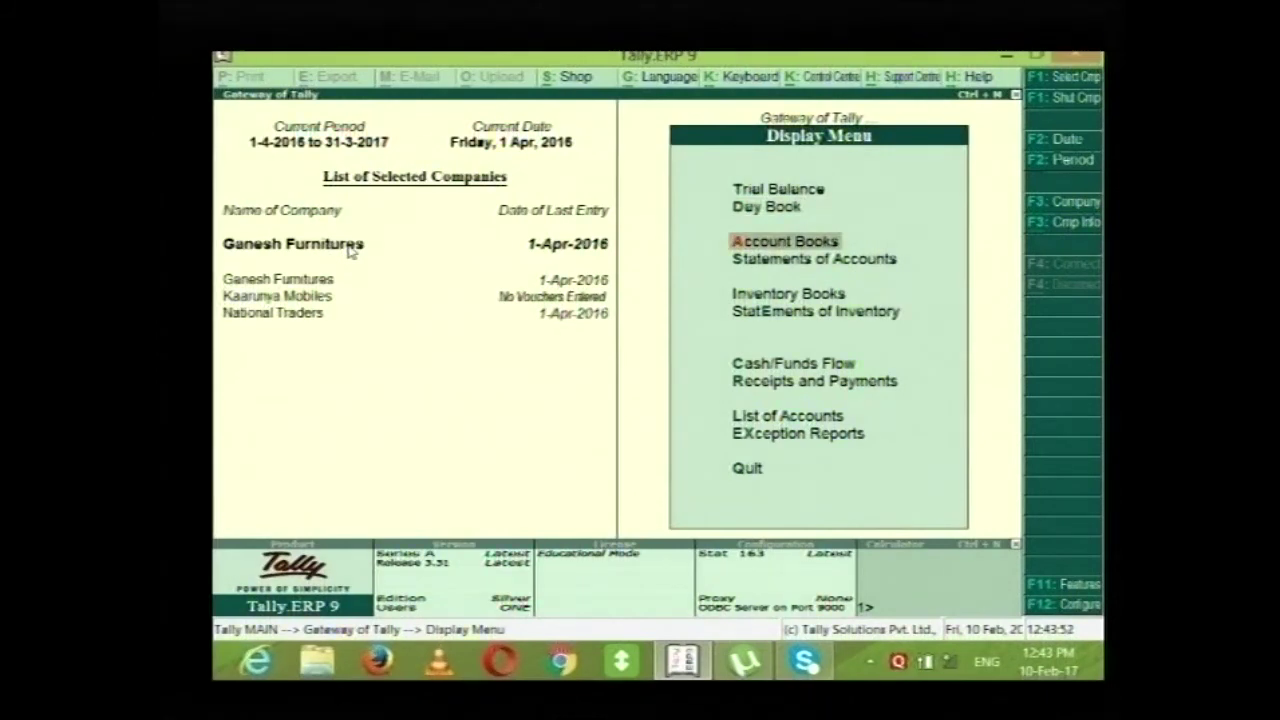
key("Return")
key("Down")
key("Down")
key("Down")
key("Down")
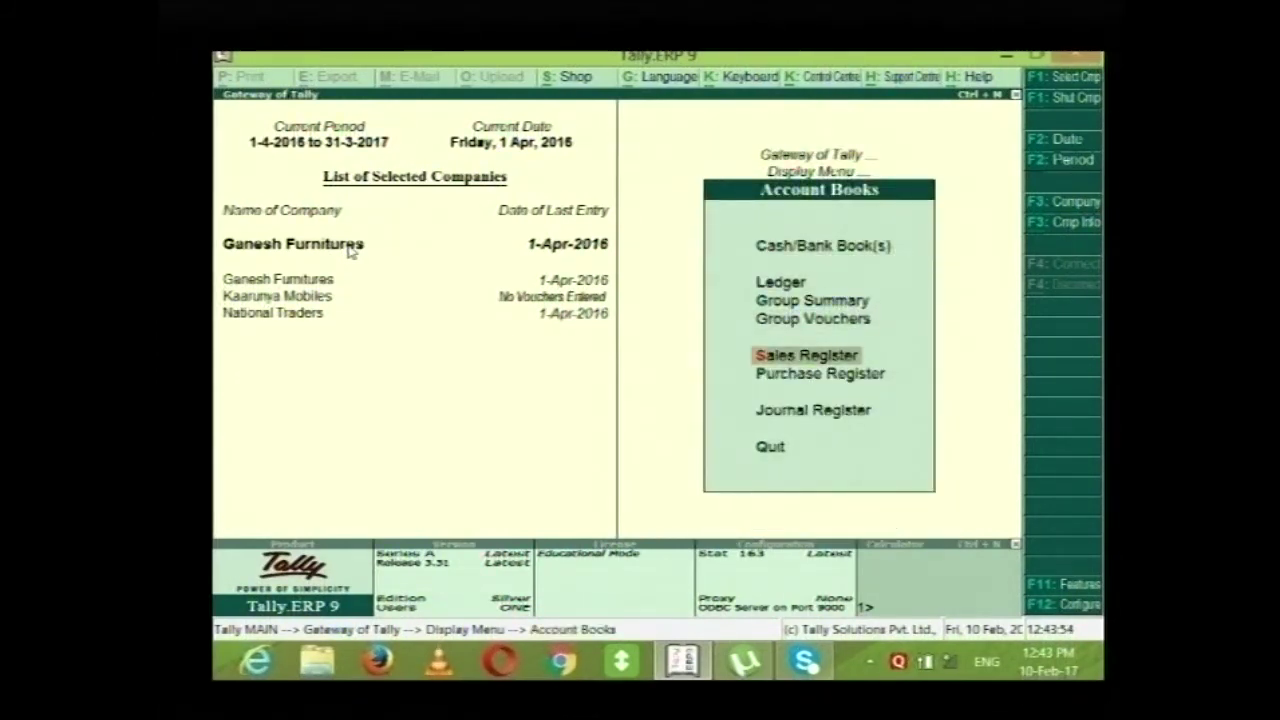
key("Down")
key("Up")
key("Return")
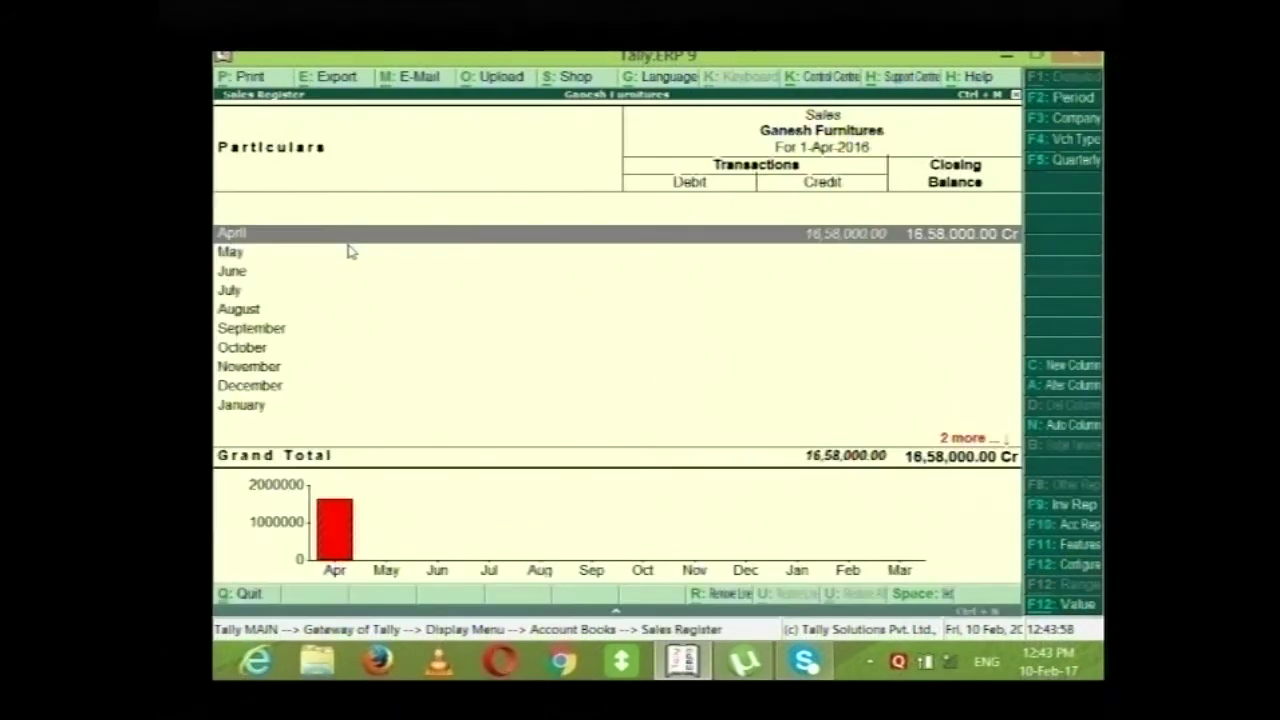
Browse the monthly rows of the Sales Register and return to April.
key("Down")
key("Down")
key("Down")
key("Down")
key("Down")
key("Down")
key("Down")
key("Down")
key("Down")
key("Down")
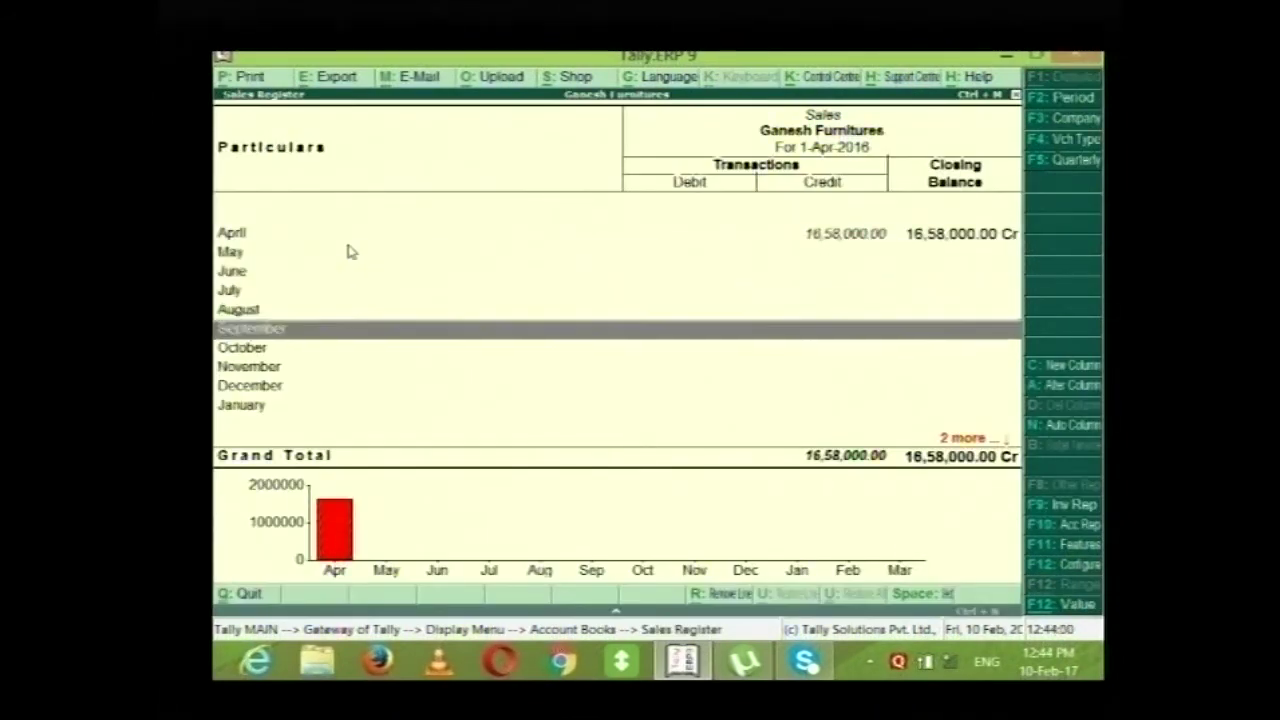
key("Up")
key("Up")
key("Up")
key("Up")
key("Up")
key("Up")
key("Up")
key("Up")
key("Up")
key("Up")
key("Up")
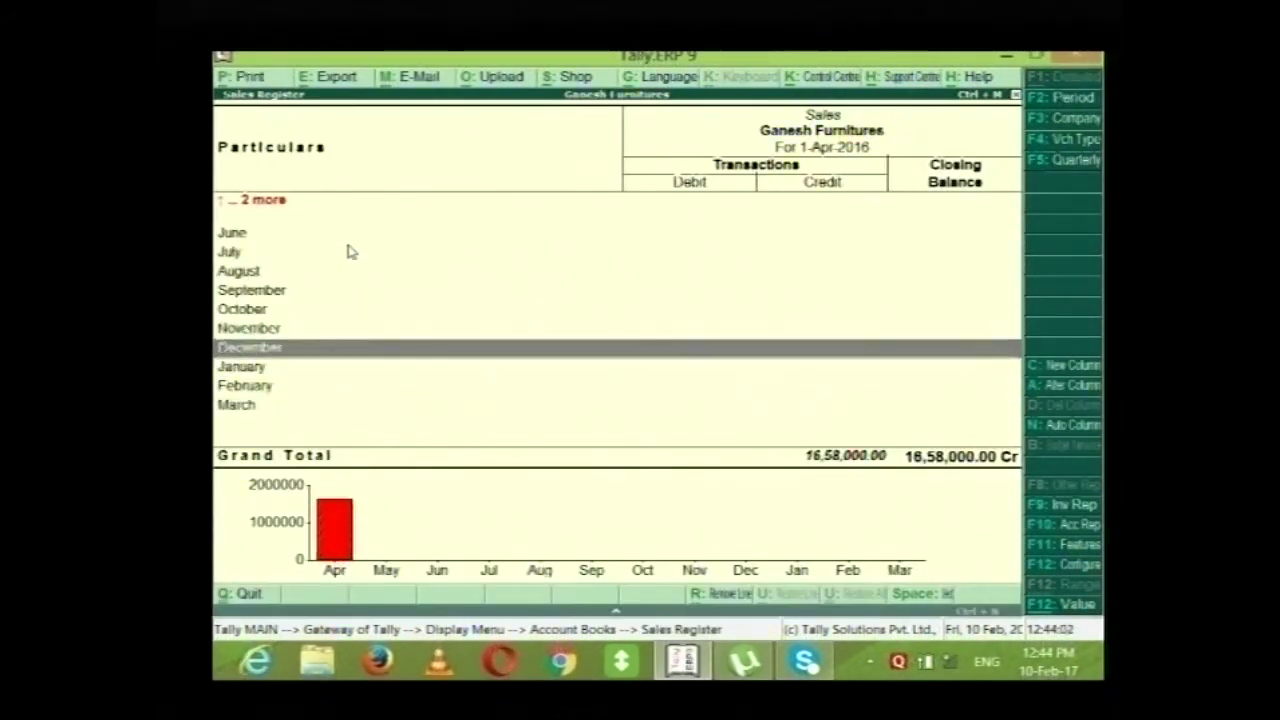
View Cash Sales voucher No. 1 from April's sales voucher list and quit it without making changes.
key("Return")
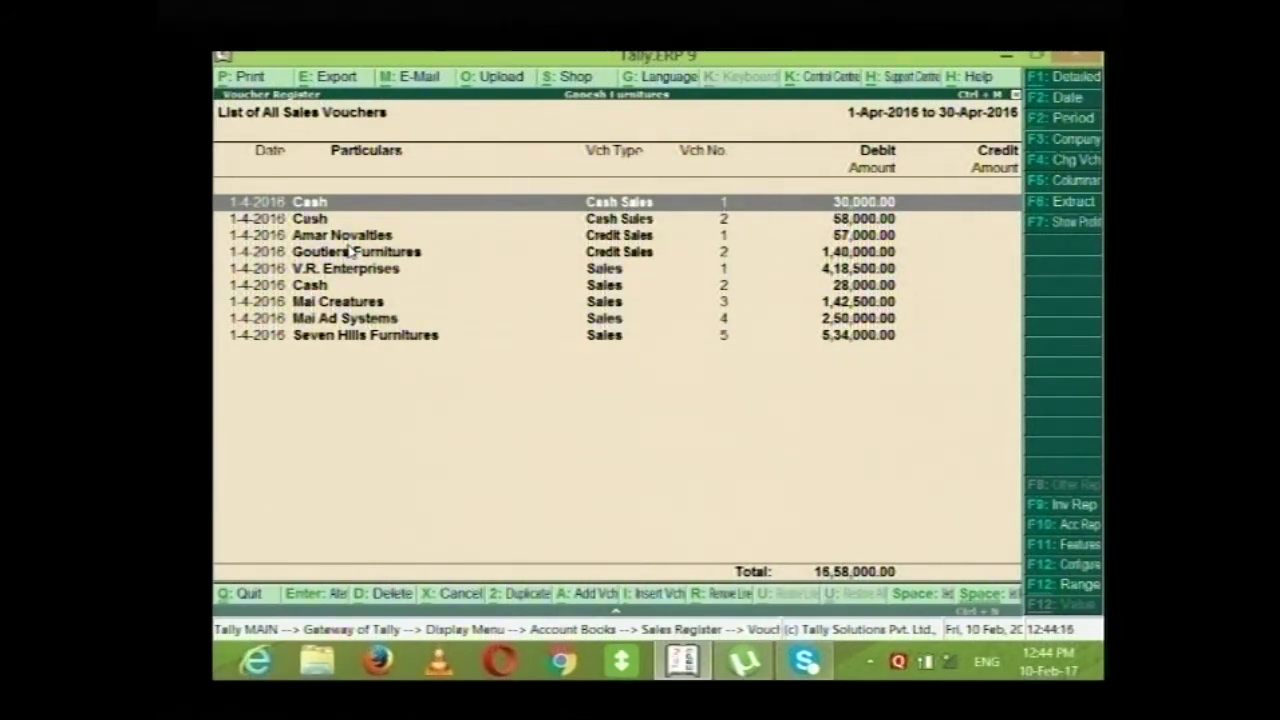
key("Return")
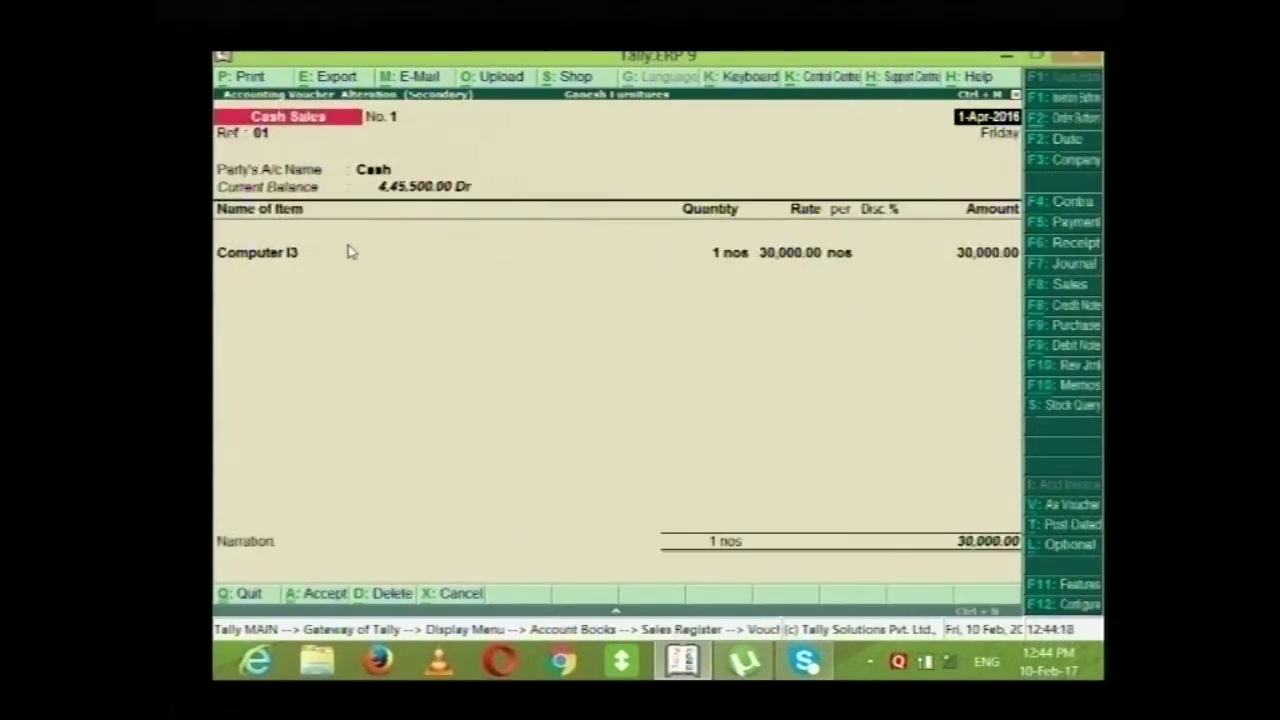
key("Escape")
key("y")
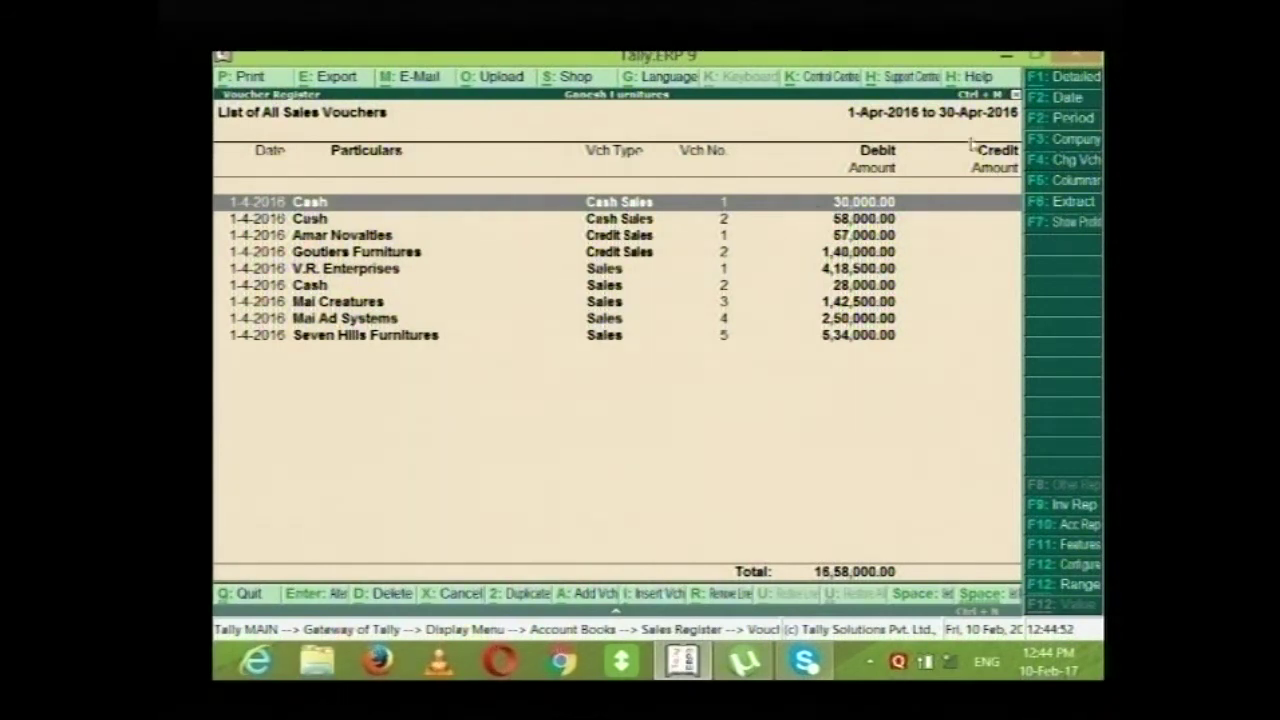
Display the sales vouchers as a columnar register, also showing voucher reference, party's tax, service tax, PAN and CST numbers, and voucher narration.
left_click(1063, 186)
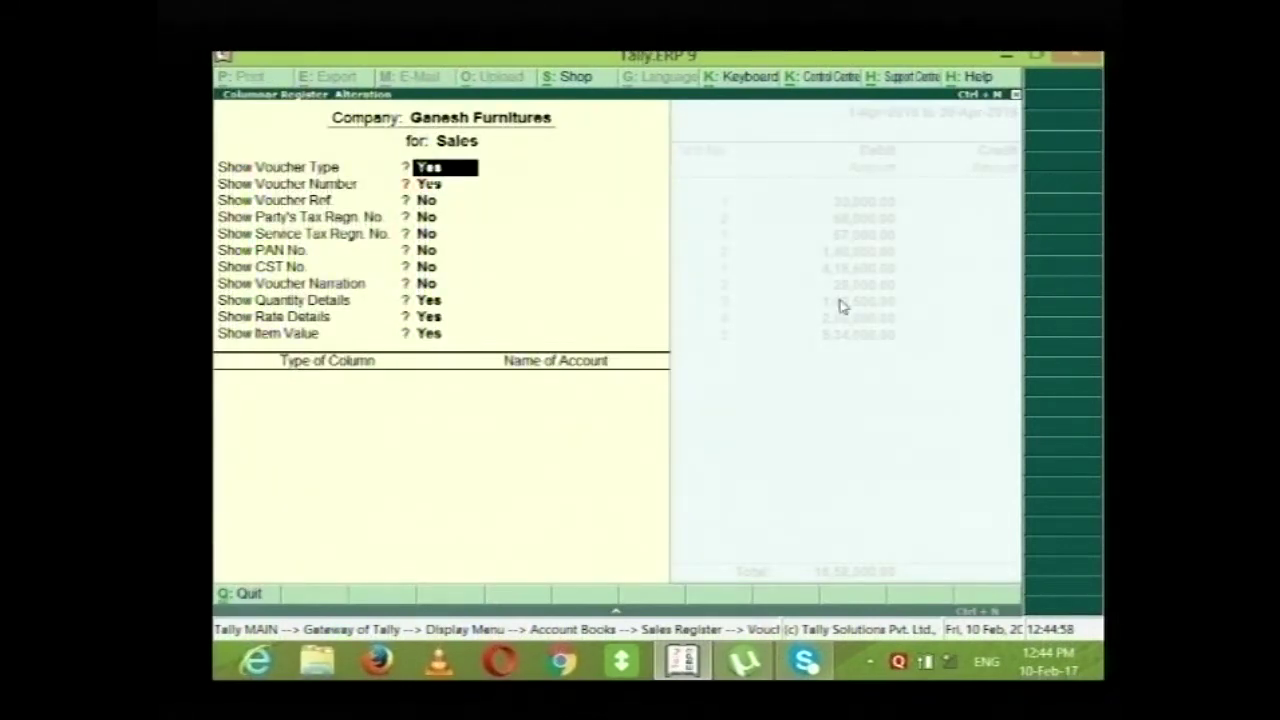
key("Return")
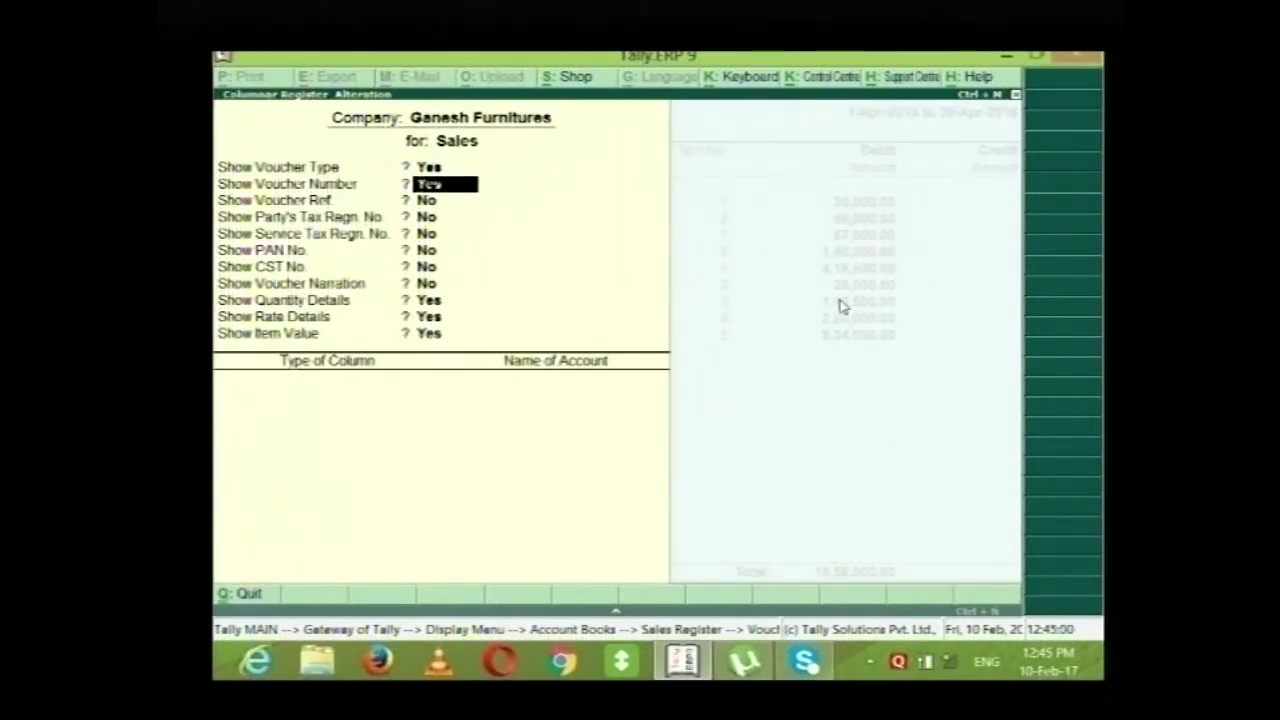
key("Return")
key("y")
key("Return")
key("y")
key("Return")
key("y")
key("Return")
key("y")
key("Return")
key("y")
key("Return")
key("y")
key("Return")
key("Return")
key("Return")
key("Return")
key("Return")
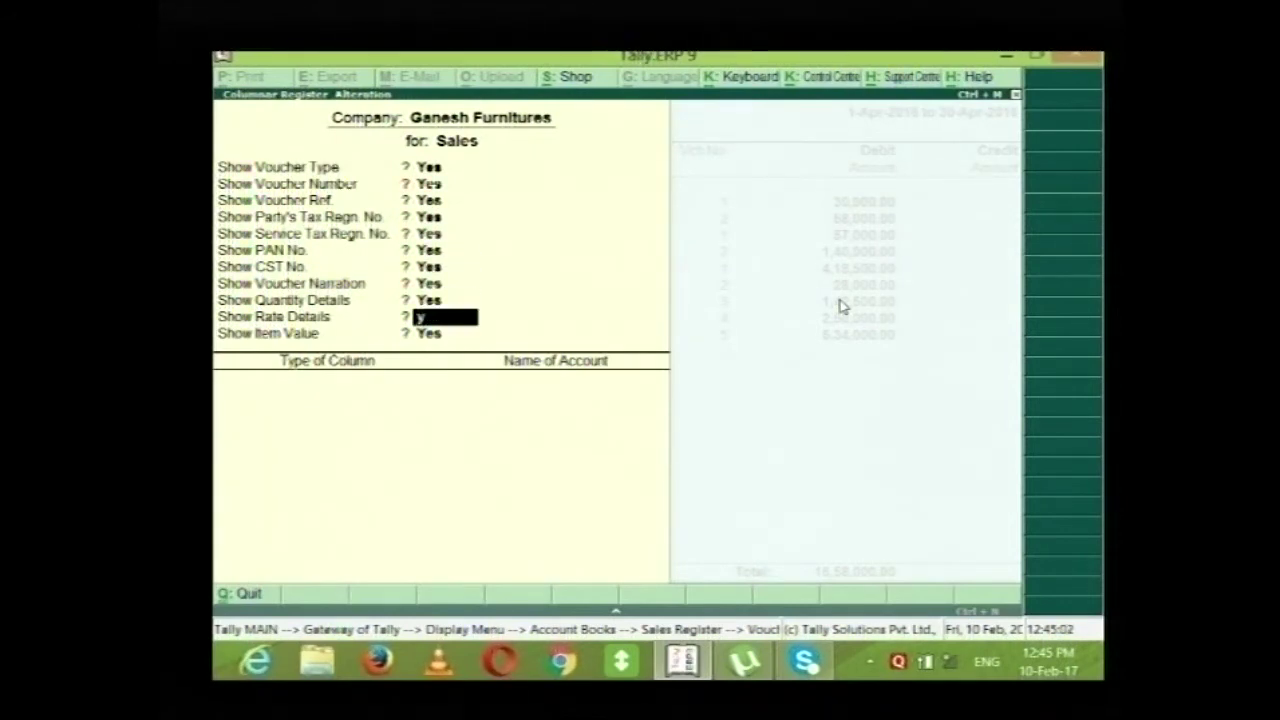
key("Return")
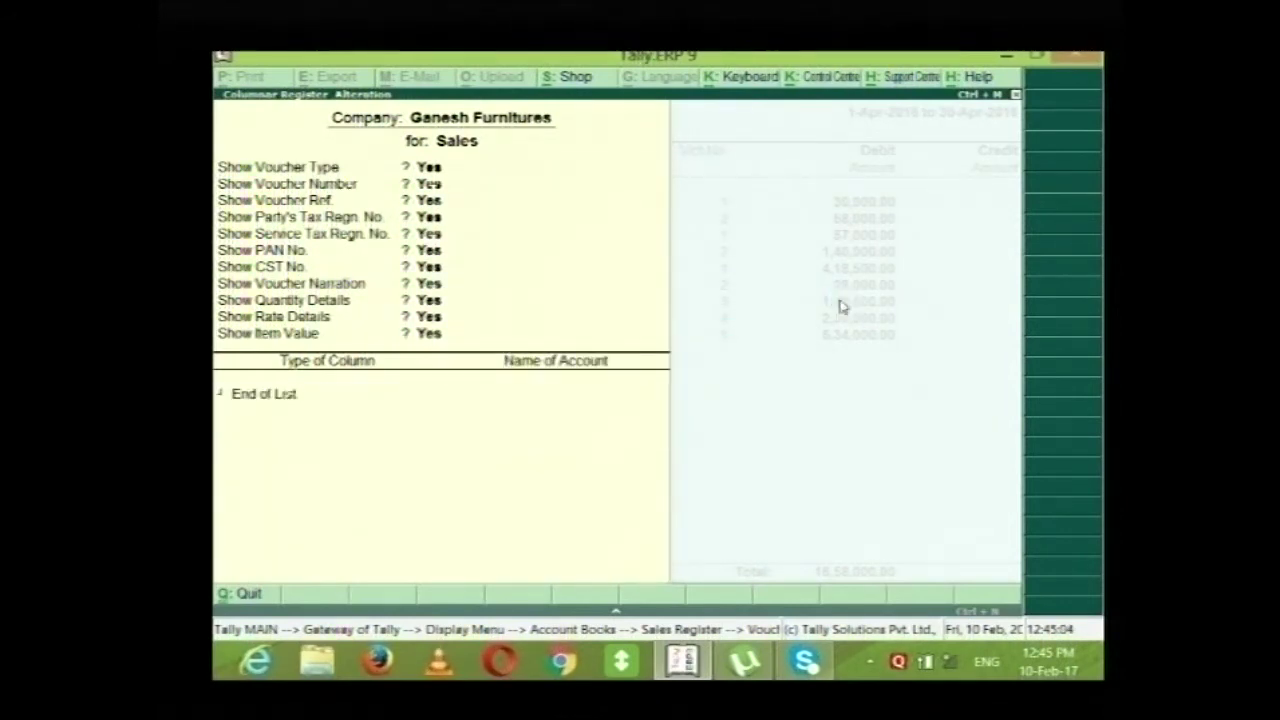
Open Cash Sales voucher No. 1 from the columnar sales register and quit it without making changes.
key("Right")
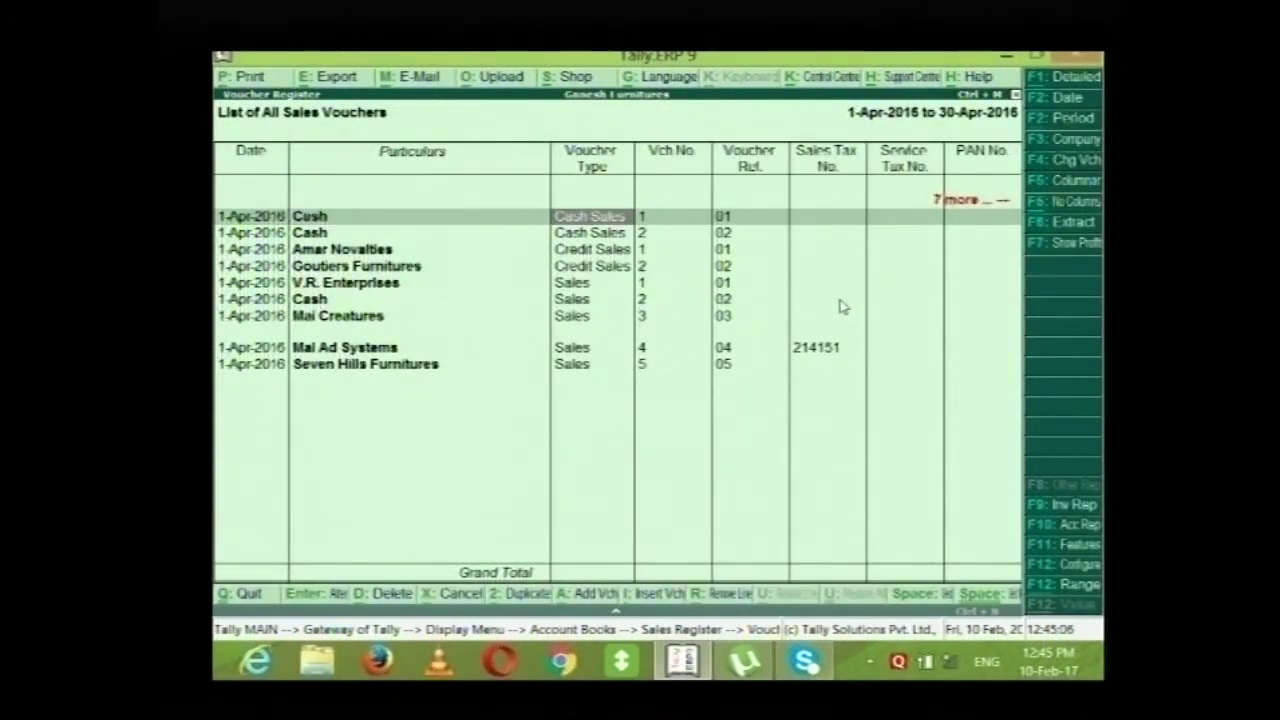
key("Right")
key("Right")
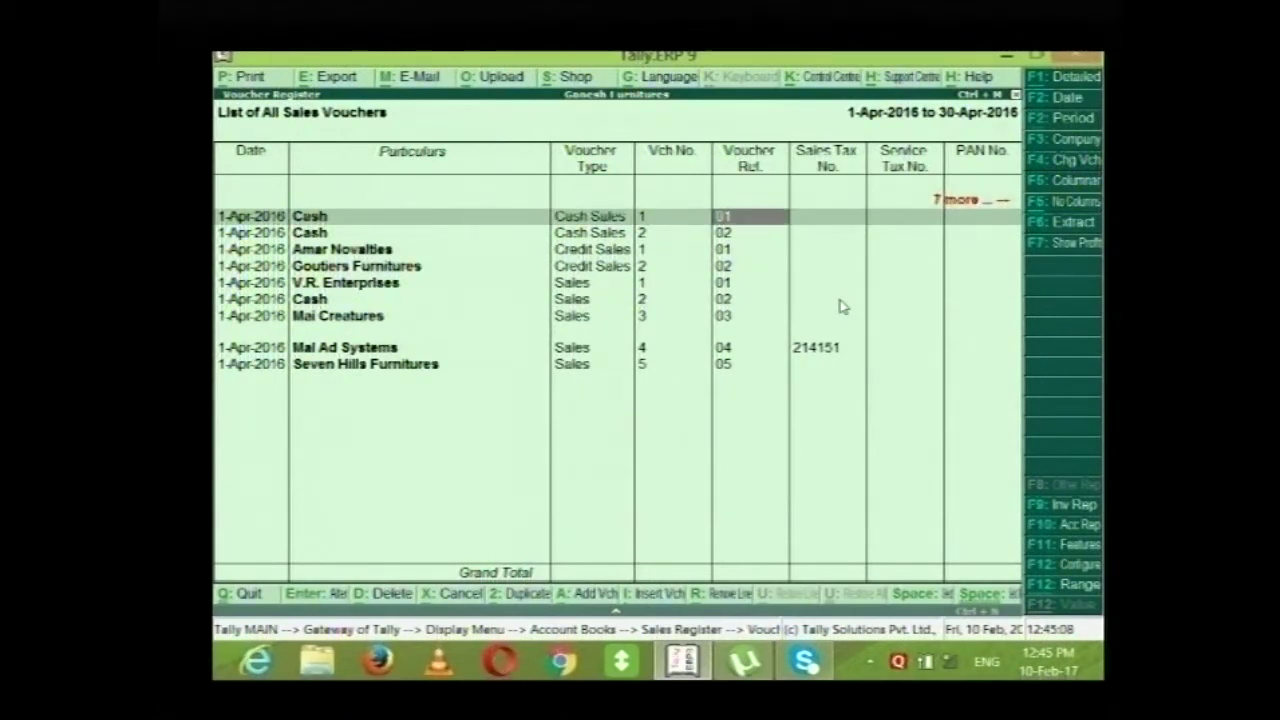
key("Right")
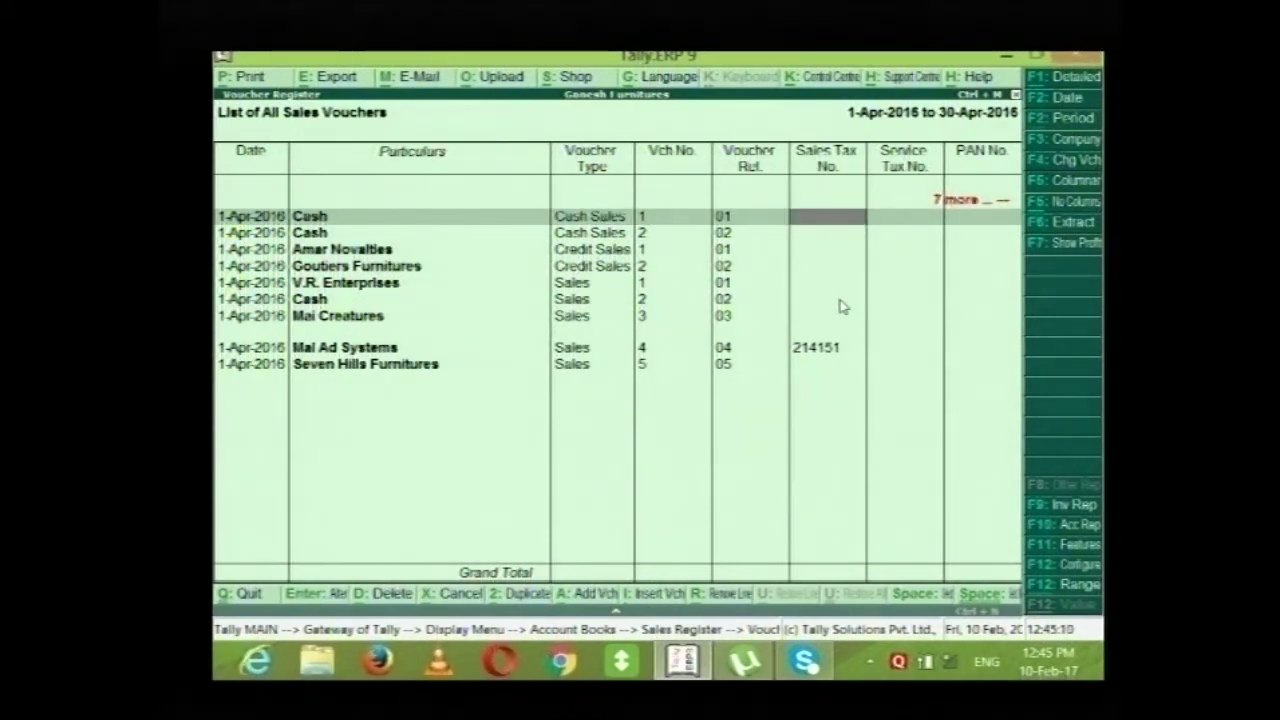
key("Return")
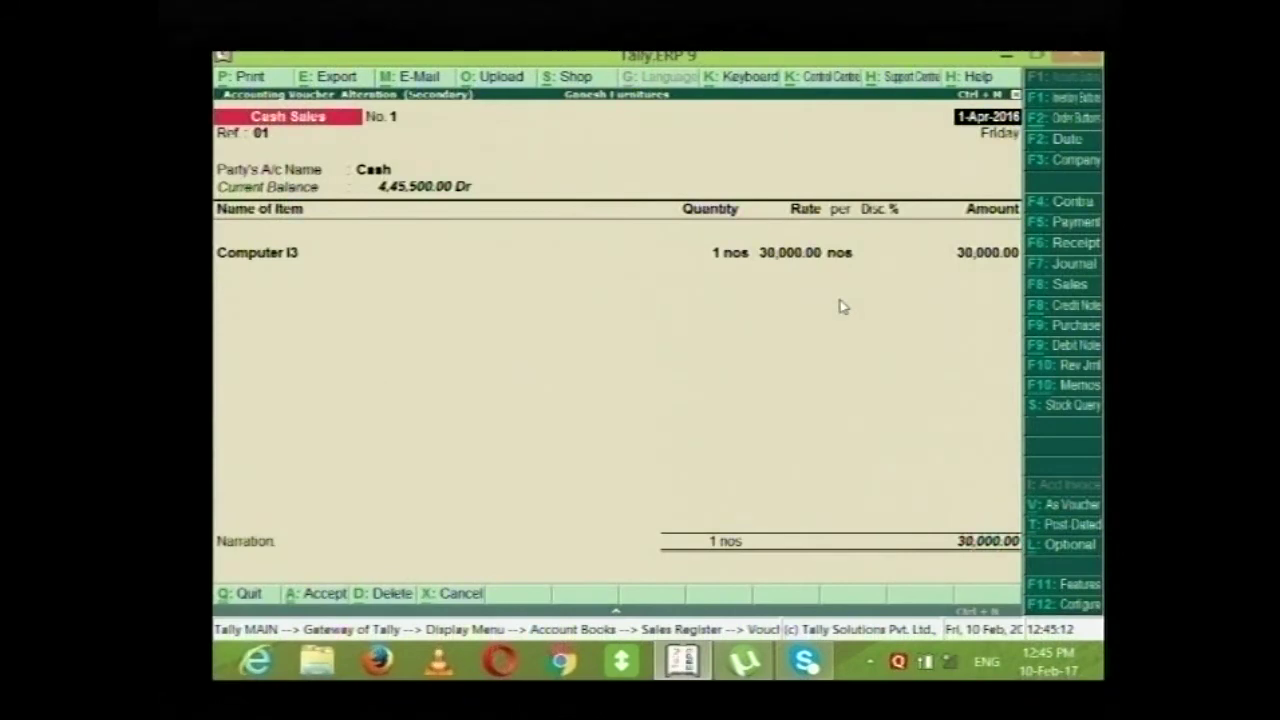
key("Escape")
key("y")
Examine the columnar register's tax number, narration, quantity, rate, value and gross total columns.
key("Right")
key("Right")
key("Right")
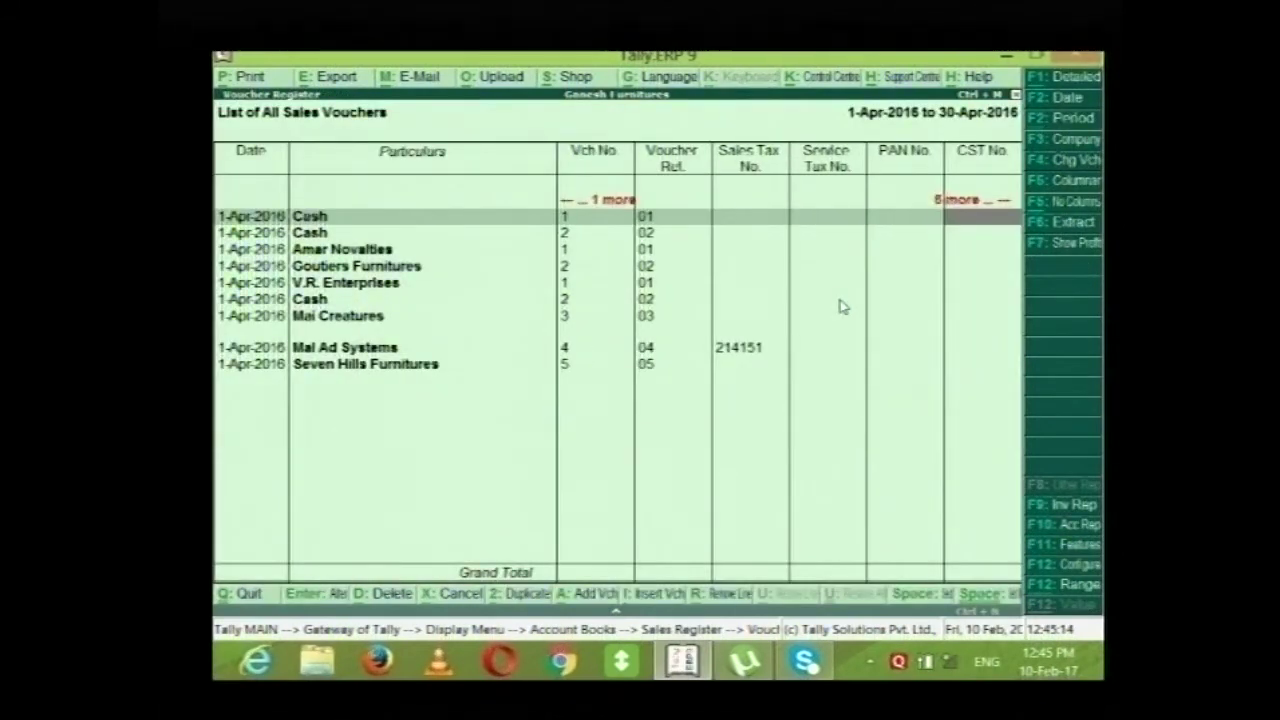
key("Right")
key("Right")
key("Right")
key("Right")
key("Right")
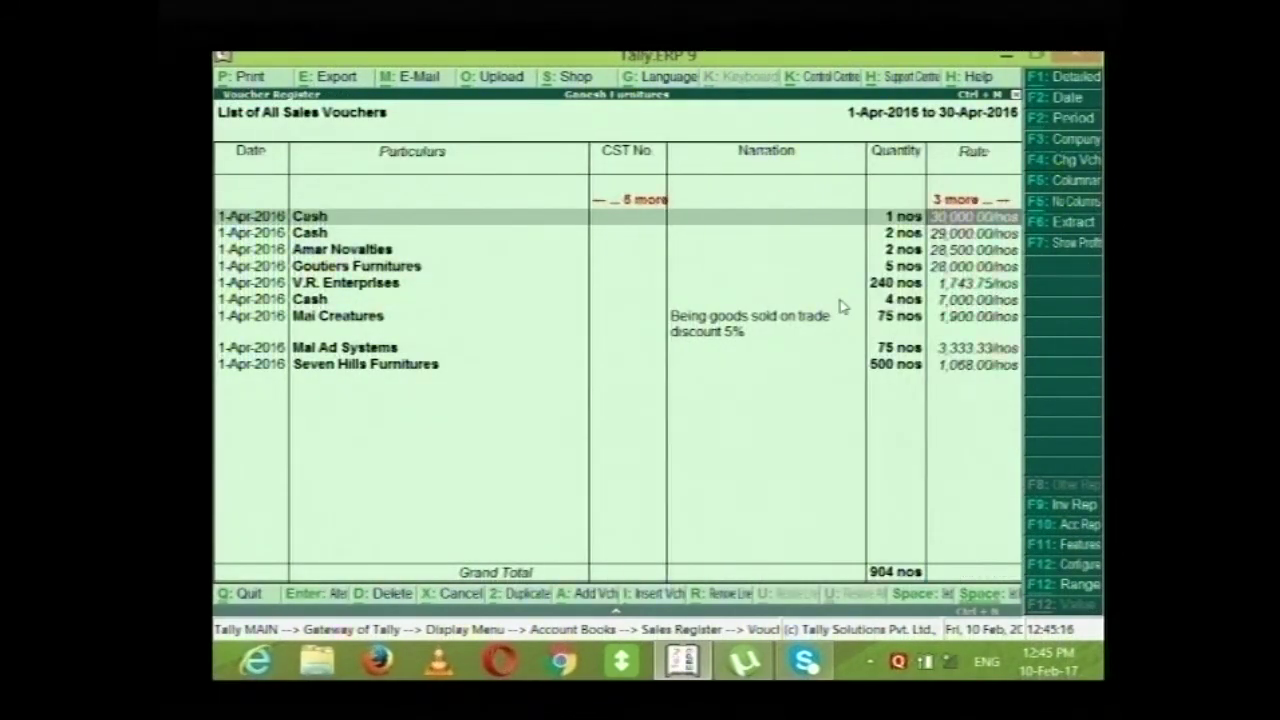
key("Right")
key("Left")
key("Left")
key("Left")
key("Left")
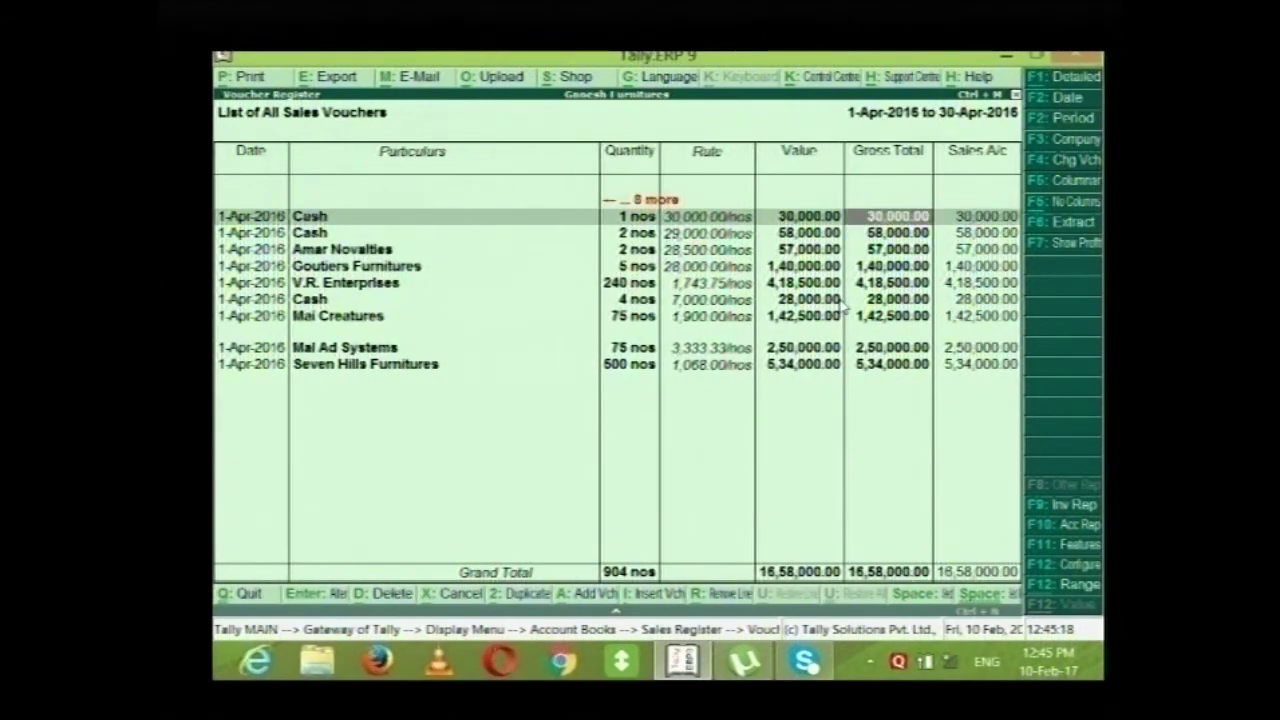
Alter the columnar sales register to hide the party's tax, service tax, PAN and CST number columns.
key("Home")
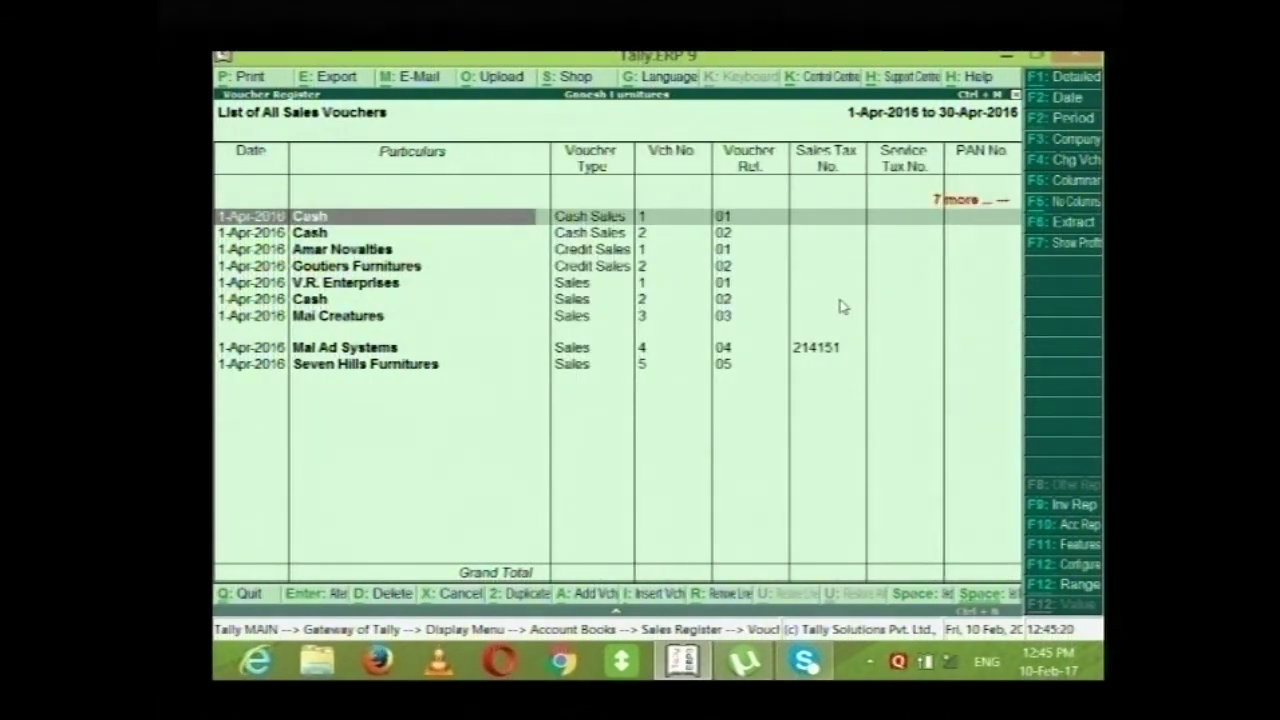
left_click(1078, 181)
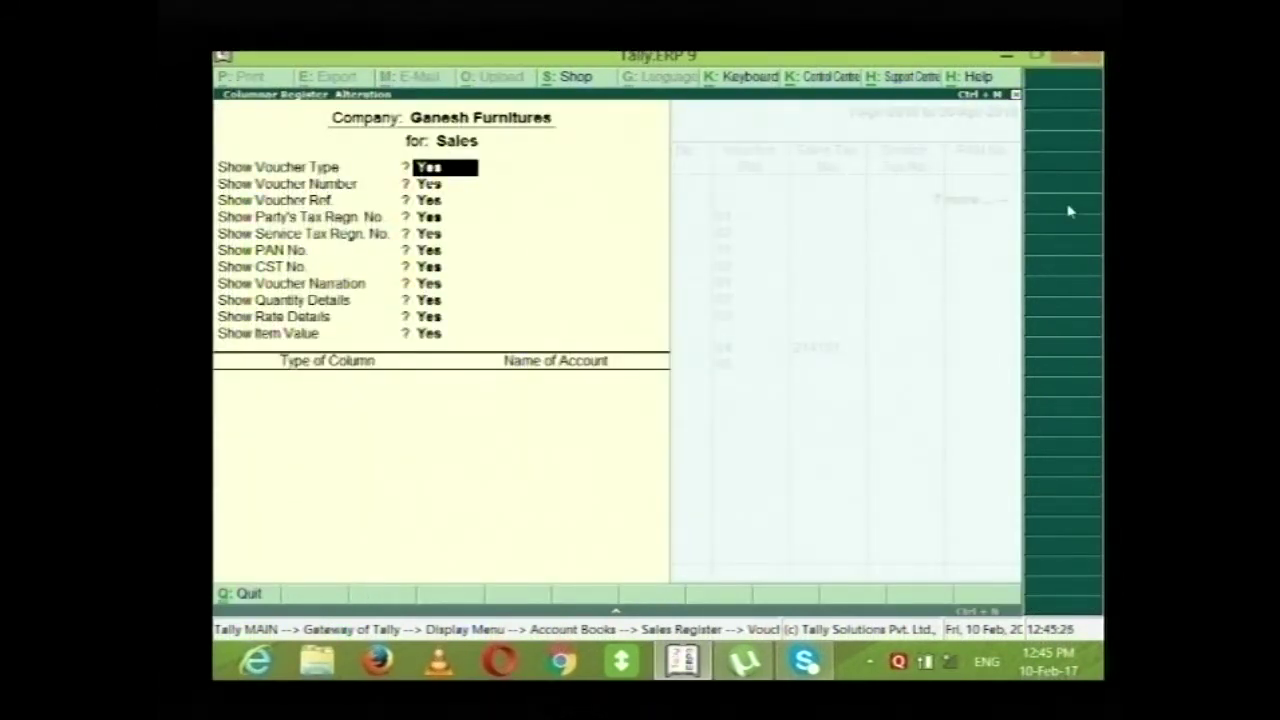
key("Return")
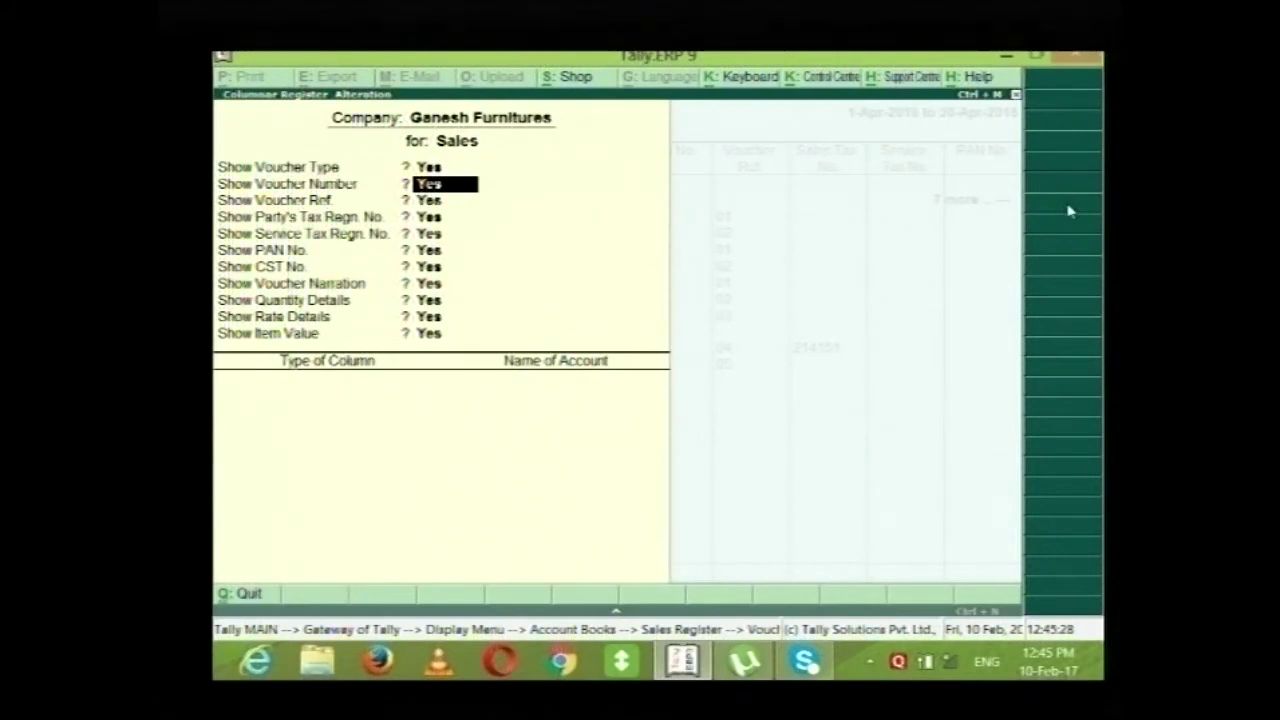
key("Return")
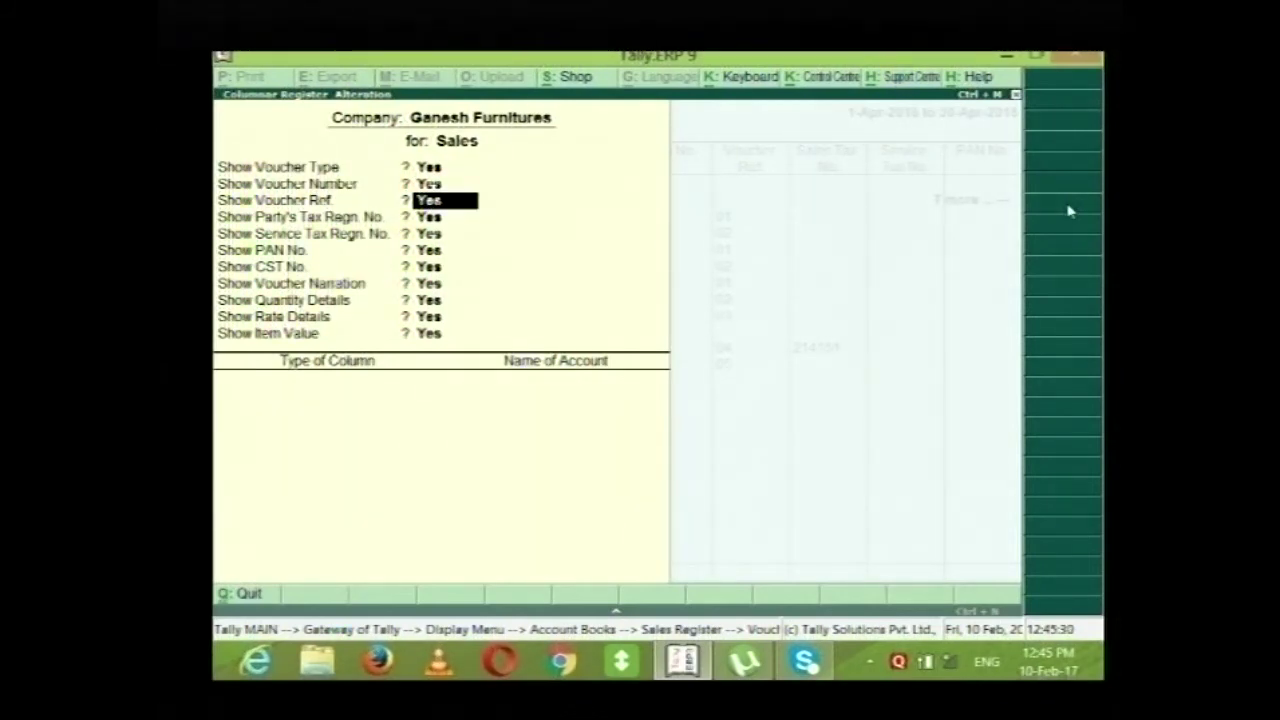
key("Return")
key("n")
key("n")
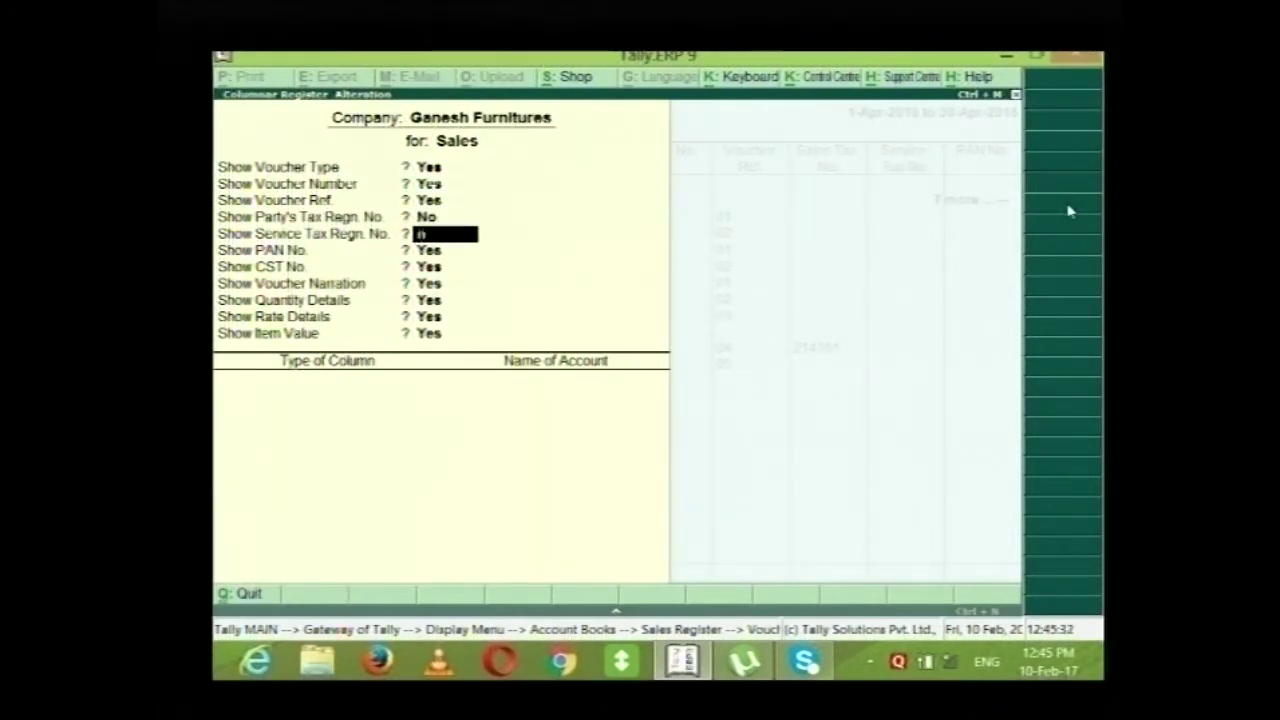
key("Return")
key("n")
key("Return")
key("n")
key("Return")
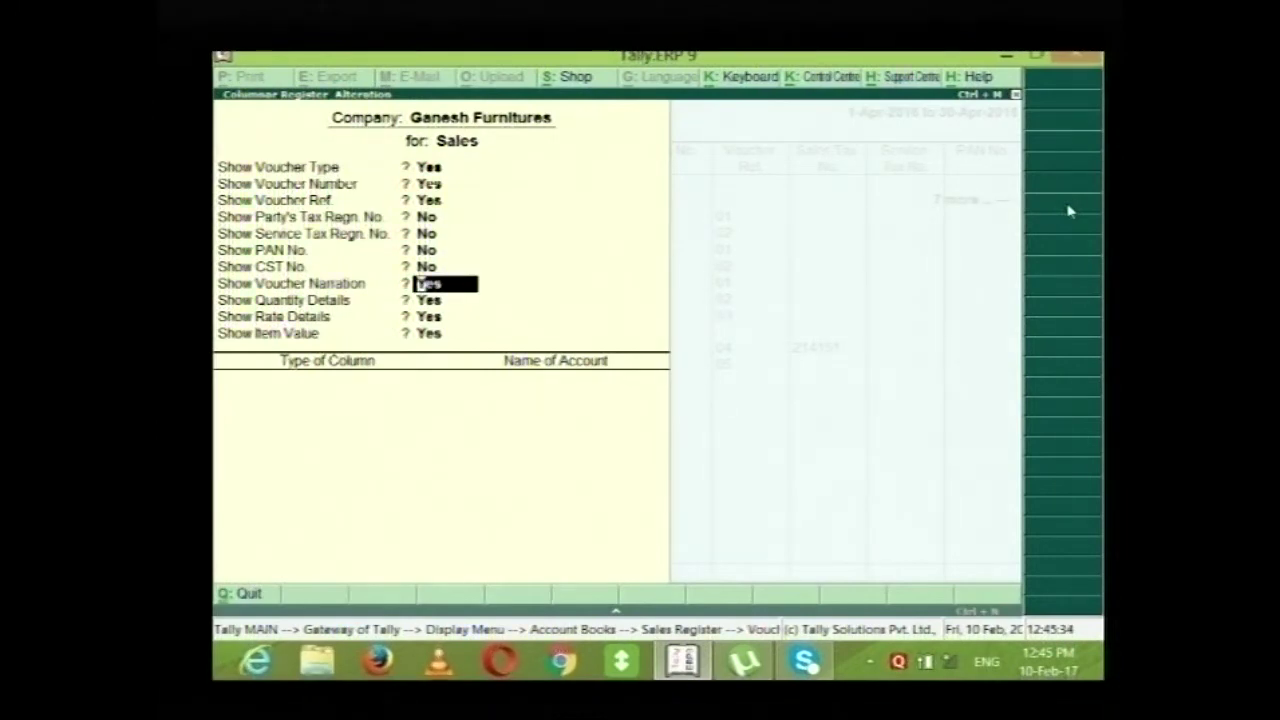
Hide the voucher narration, keep quantity, rate and item value details, and display the columnar sales register.
type("n")
key("Return")
key("Return")
key("Return")
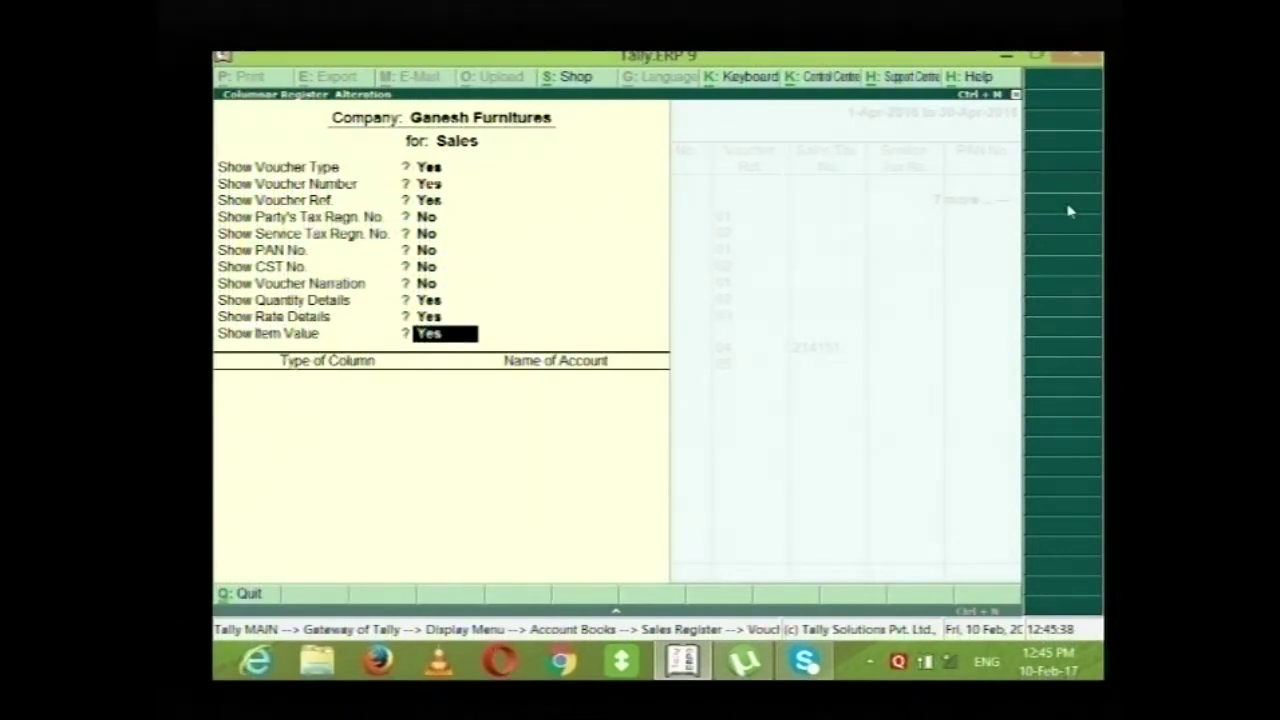
key("Return")
key("Return")
key("Return")
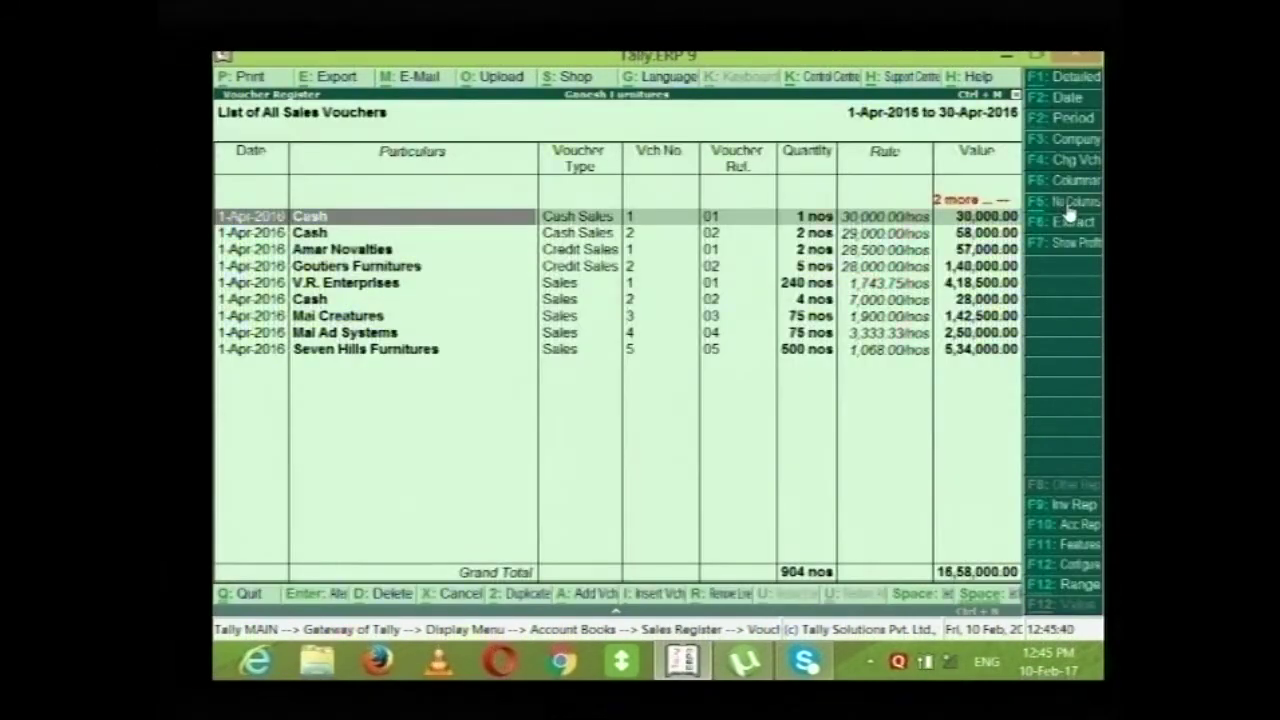
Examine the reduced columnar register's voucher, quantity, rate, value and gross total columns.
key("Right")
key("Right")
key("Right")
key("Right")
key("Right")
key("Right")
key("Right")
key("Right")
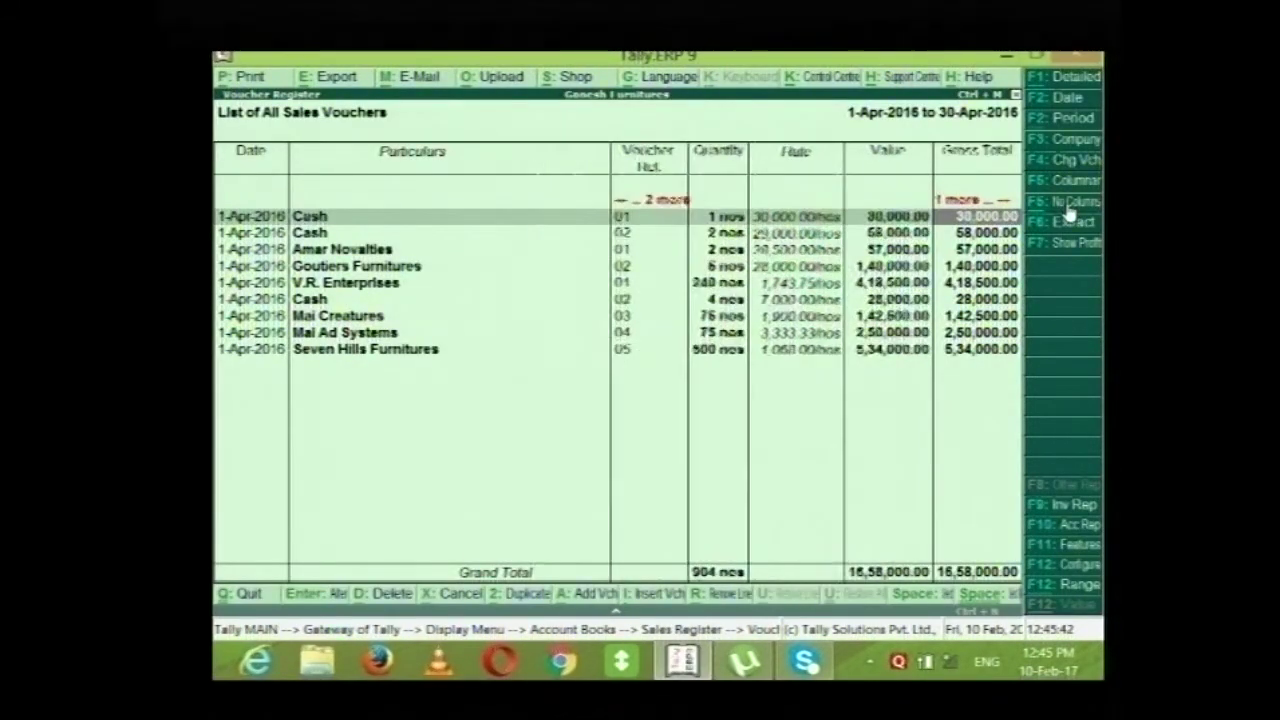
key("Left")
key("Left")
key("Left")
key("Left")
key("Left")
key("Left")
key("Left")
key("Left")
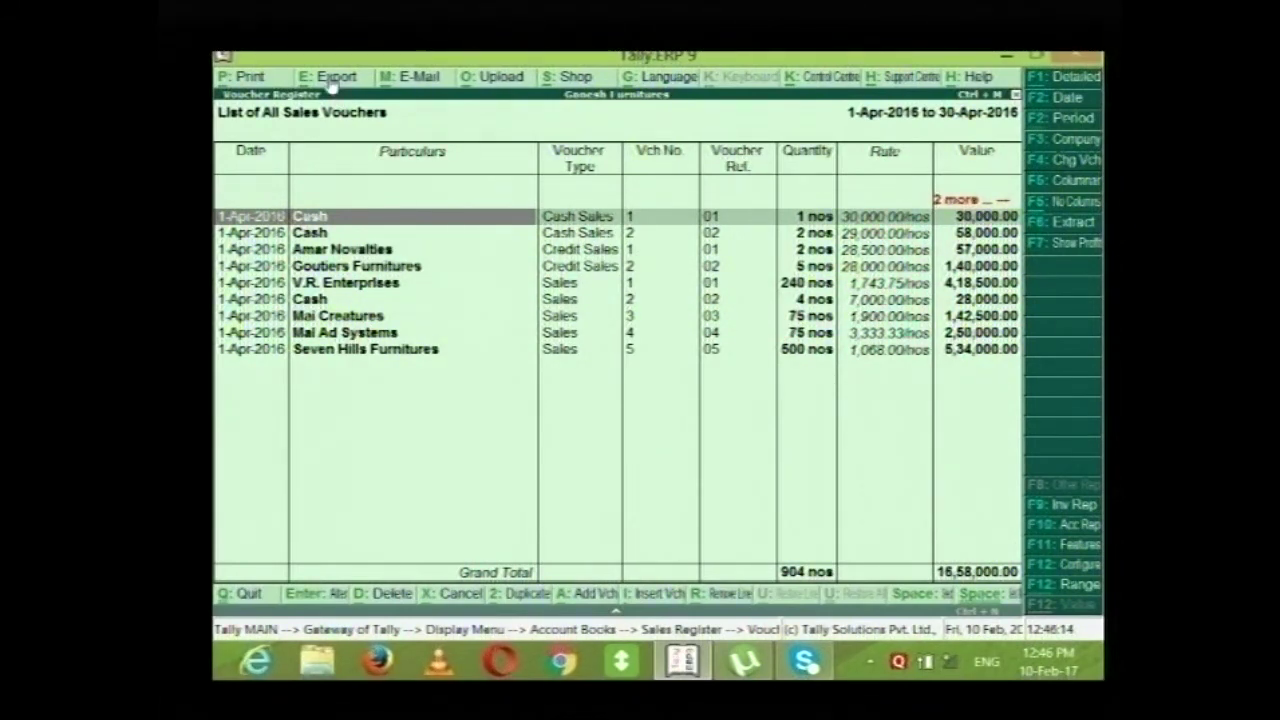
Leave the sales voucher list and Sales Register and return to the Gateway of Tally.
key("Escape")
key("Escape")
key("Escape")
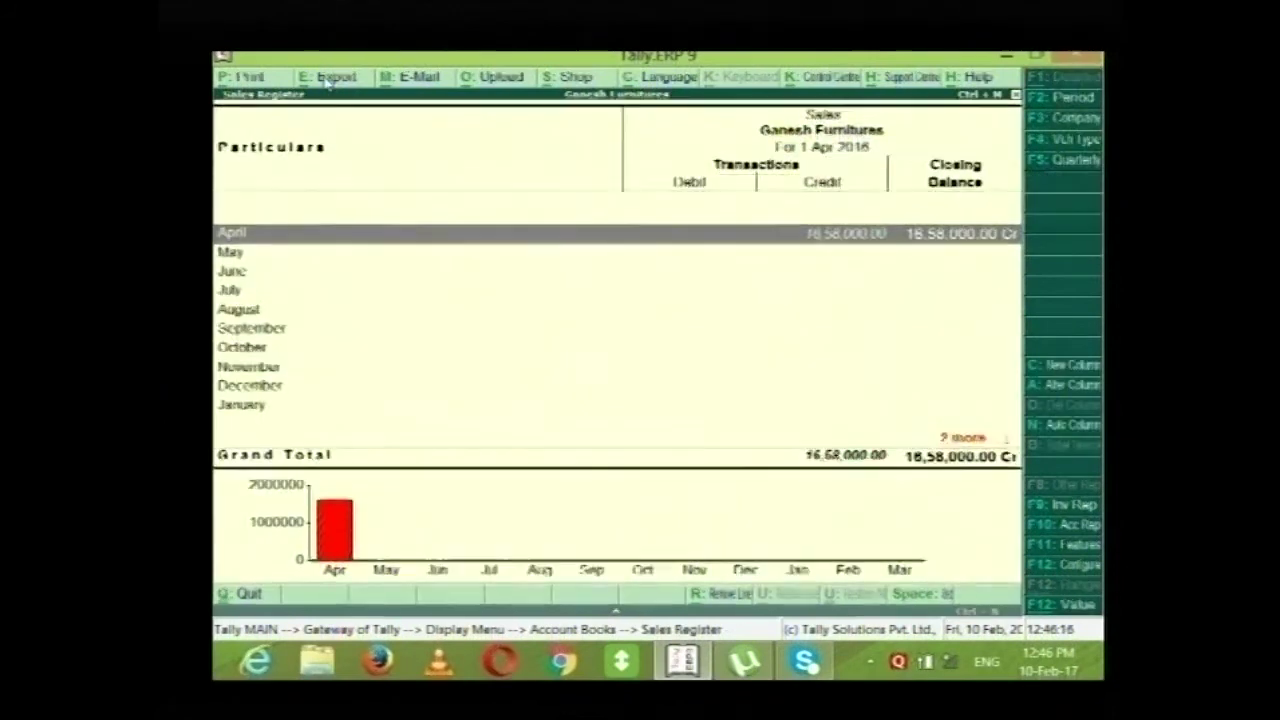
key("Escape")
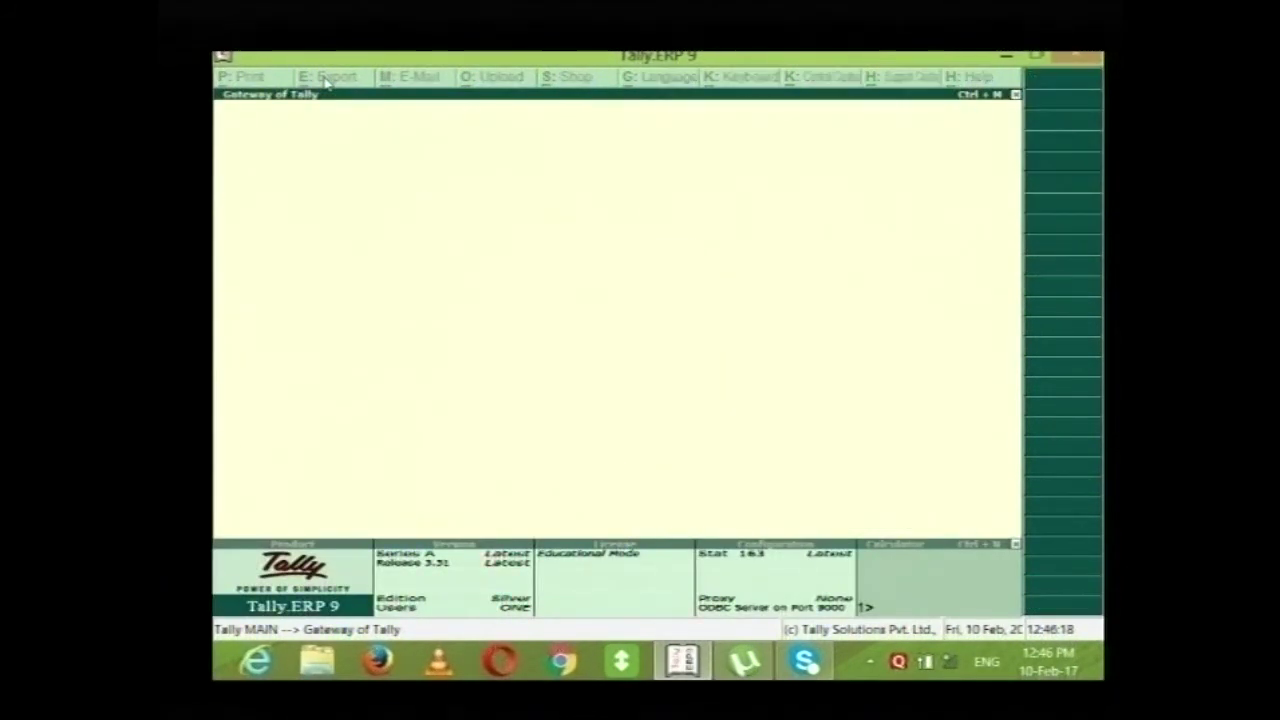
Display April's list of sales vouchers from the Sales Register in Account Books.
key("d")
key("Down")
key("Down")
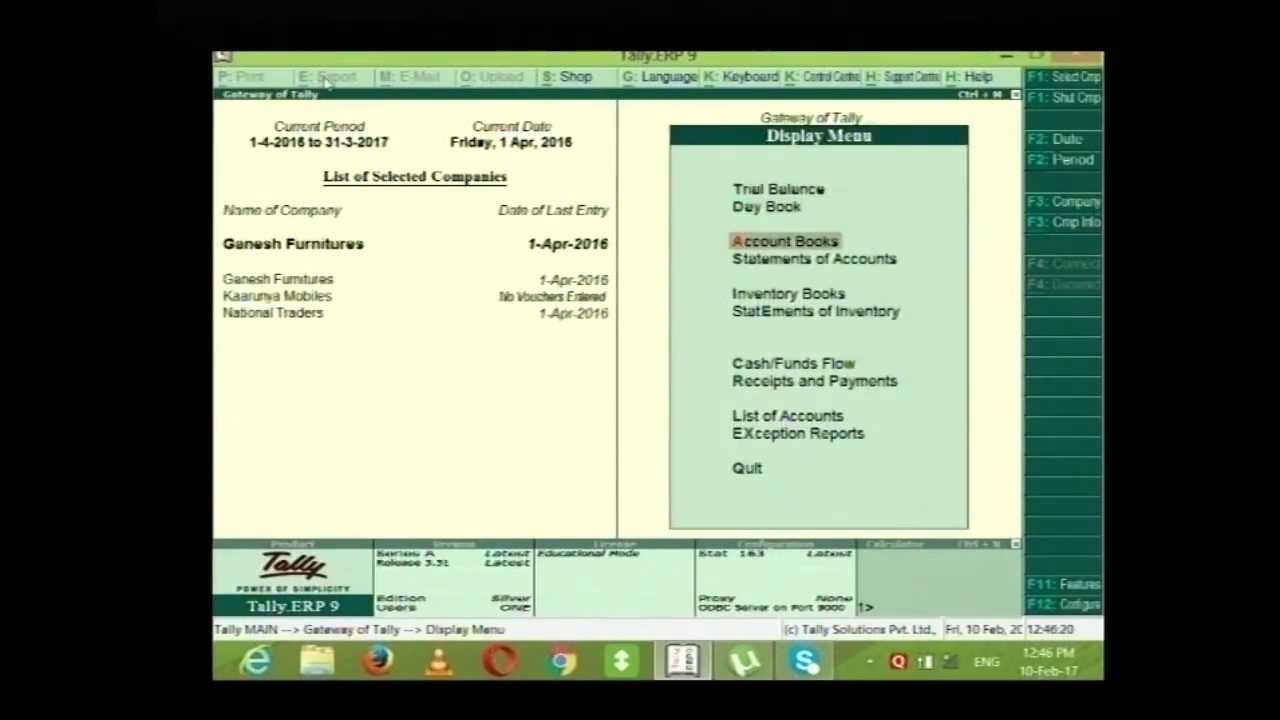
key("Return")
key("Down")
key("Down")
key("Down")
key("Down")
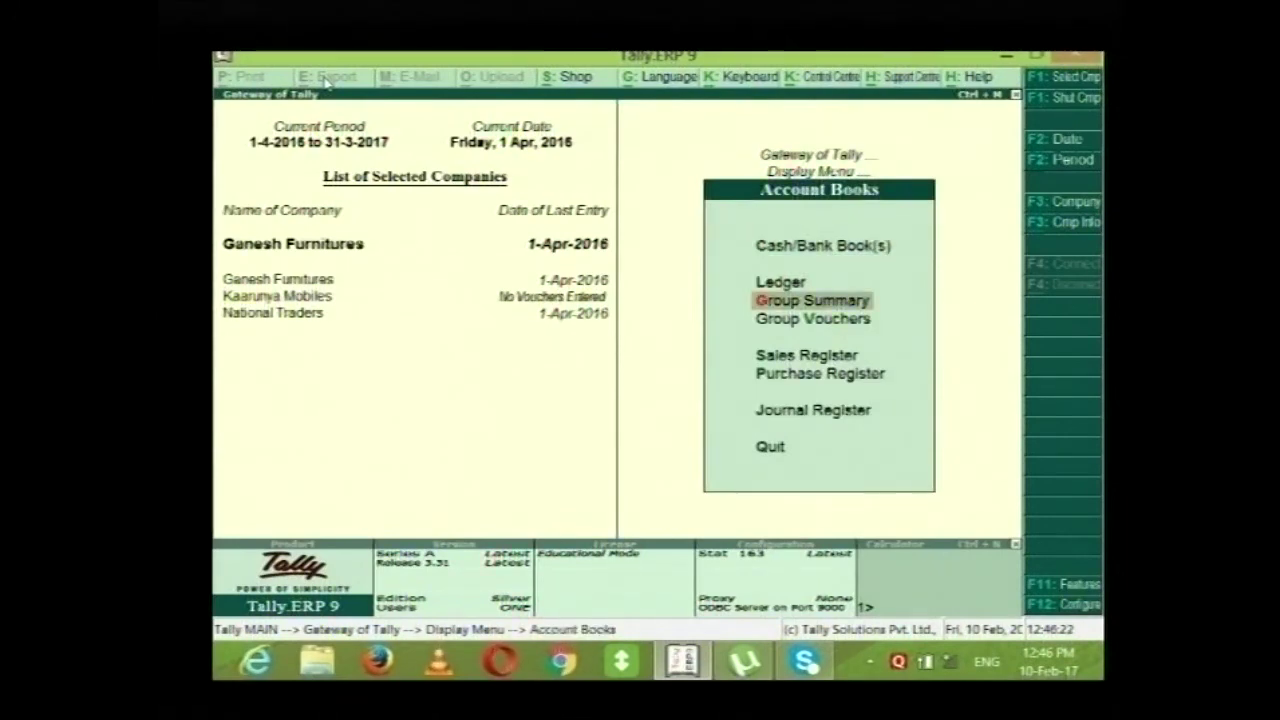
key("Down")
key("Up")
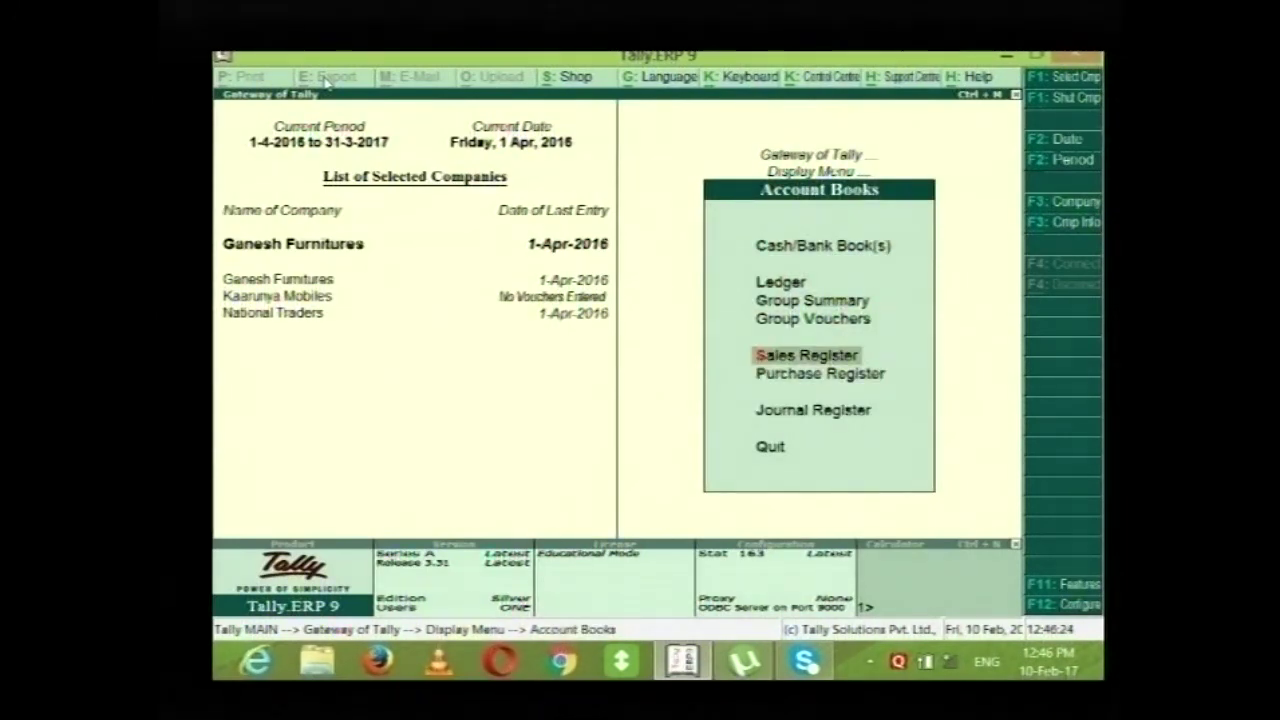
key("Return")
key("Return")
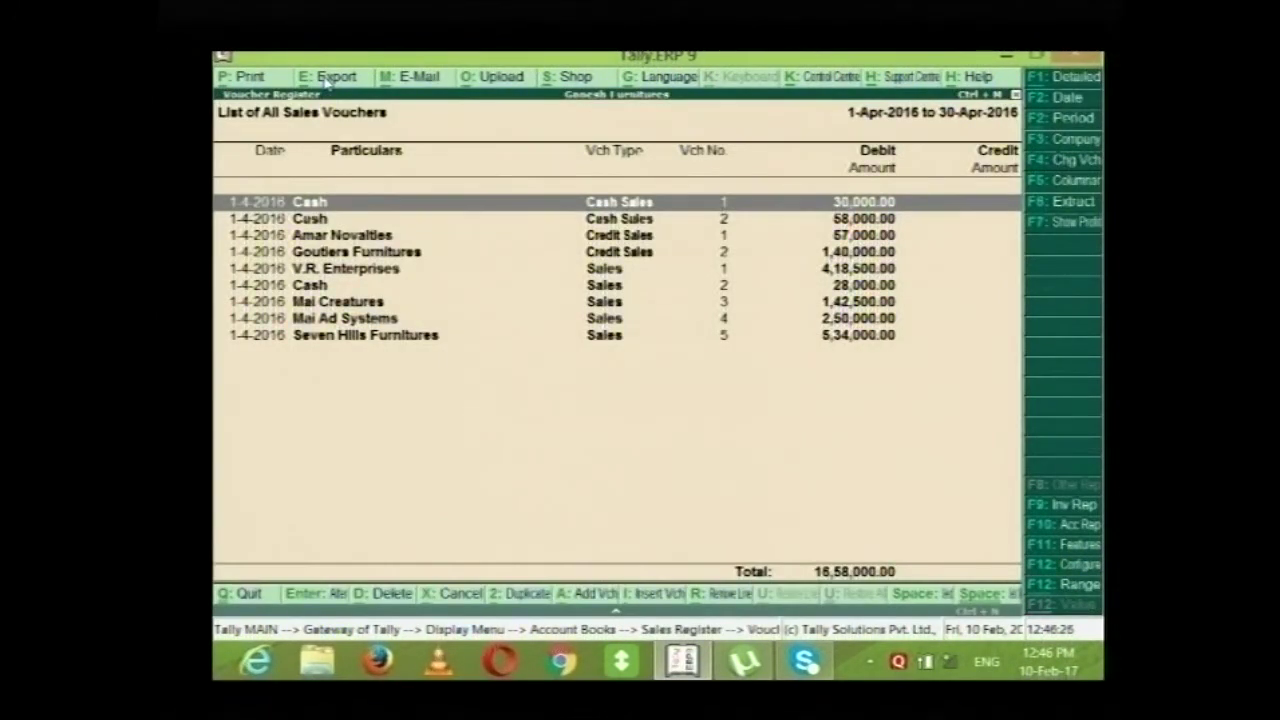
Display April's sales vouchers as a columnar register with the existing column settings, and expand it to the detailed item-wise format.
left_click(1090, 192)
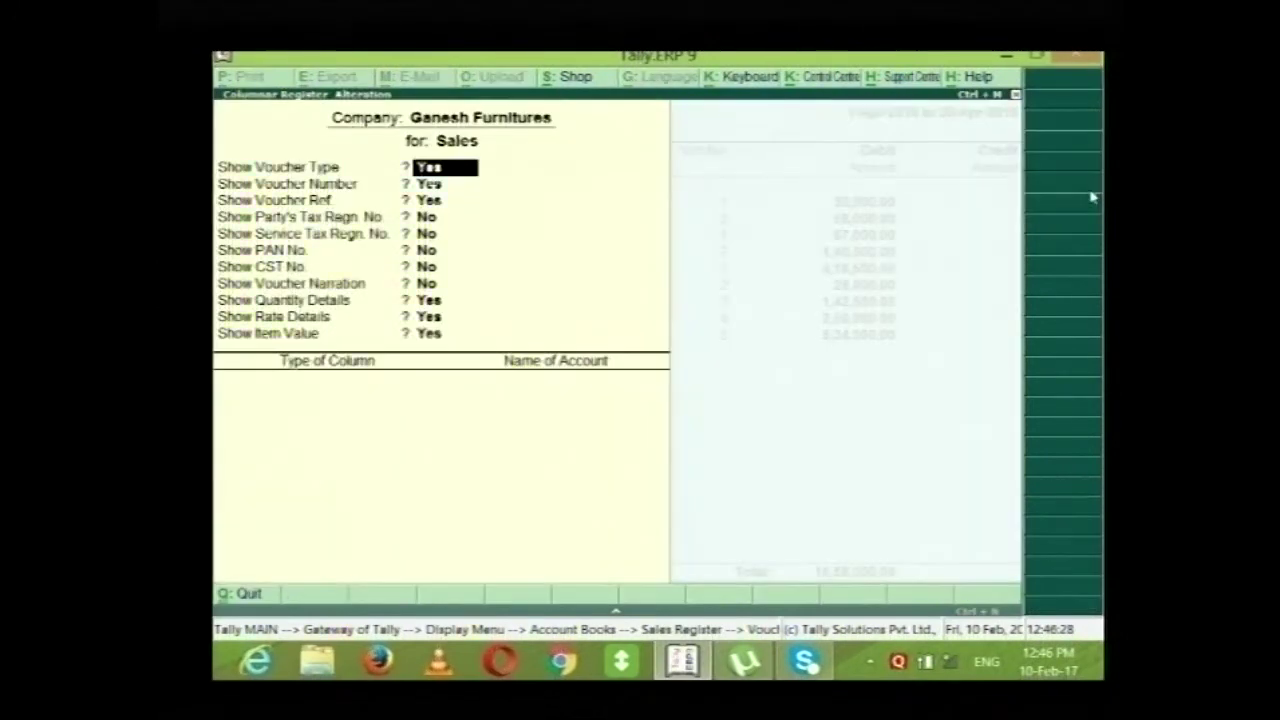
key("Return")
key("Return")
key("Return")
key("Return")
key("Return")
key("Return")
key("Return")
key("Return")
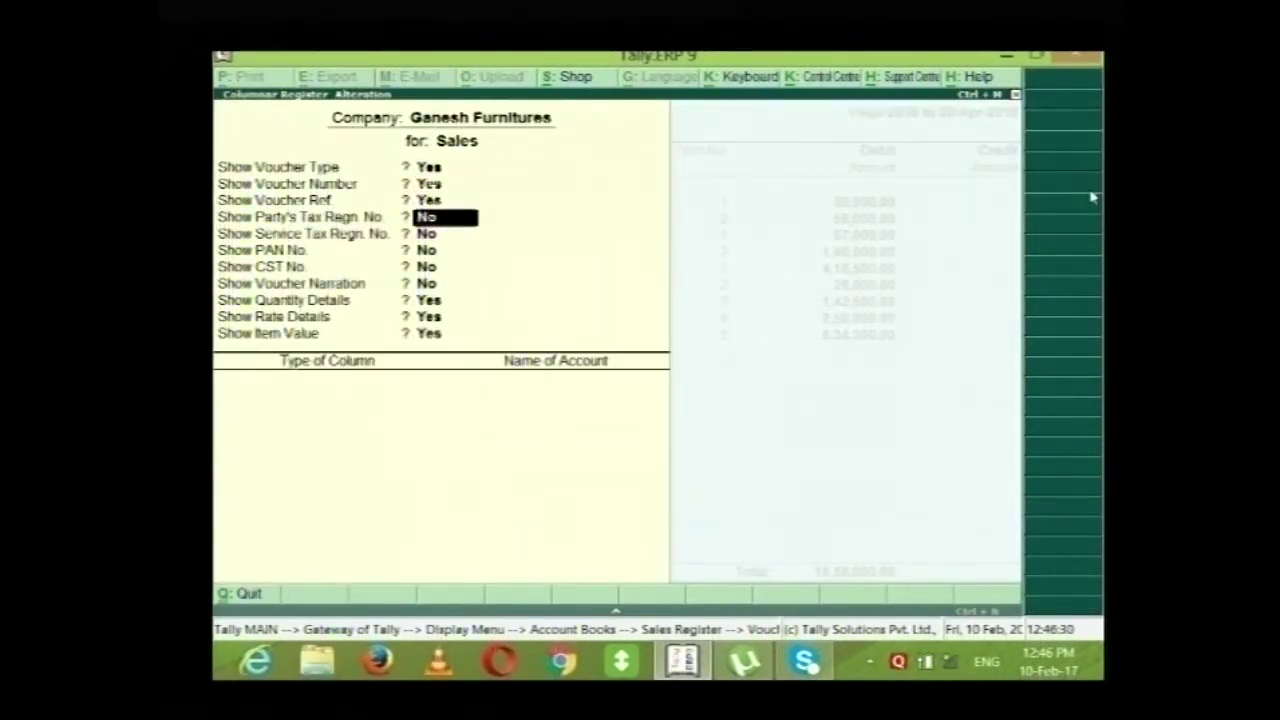
key("Return")
key("Return")
key("Return")
key("Return")
key("Return")
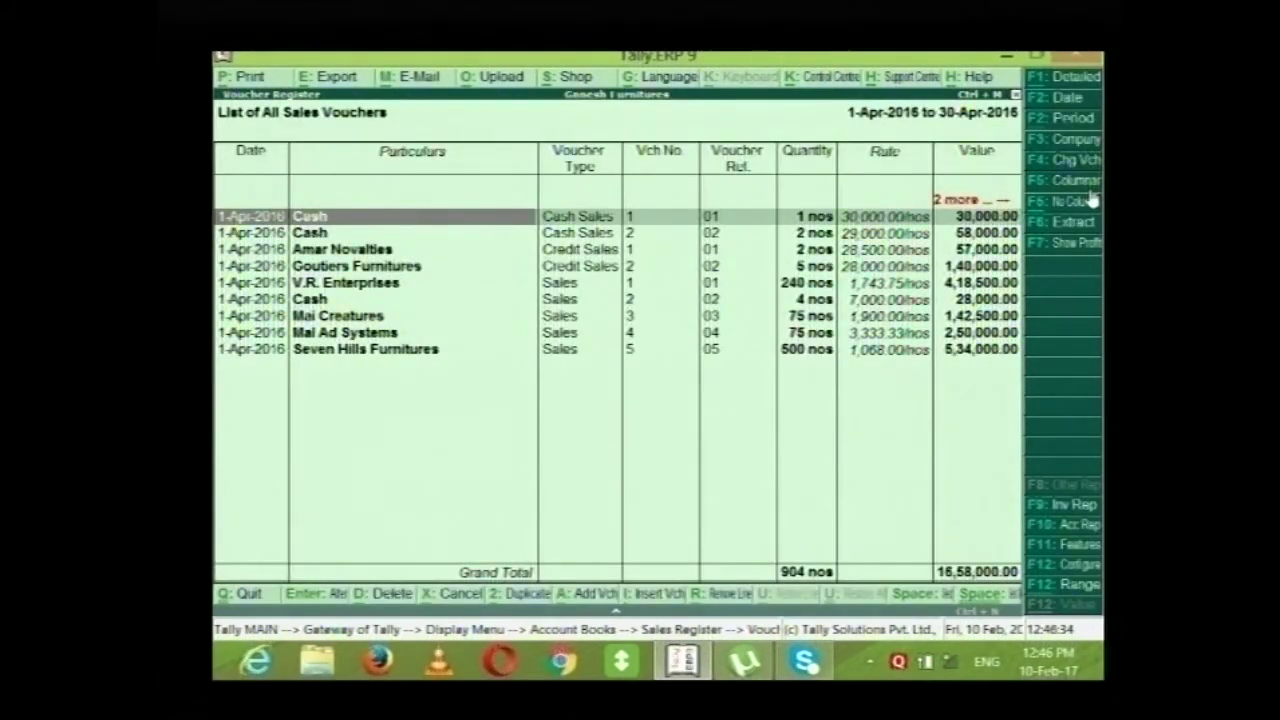
left_click(1065, 86)
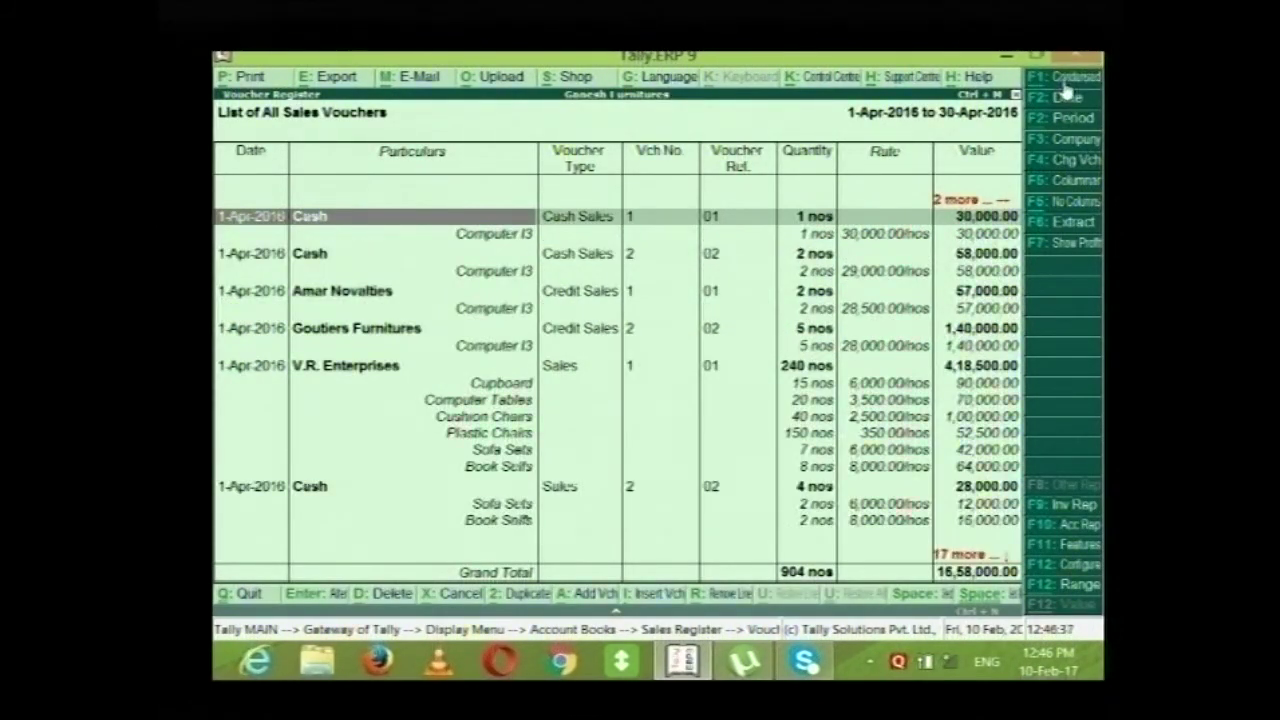
left_click(477, 238)
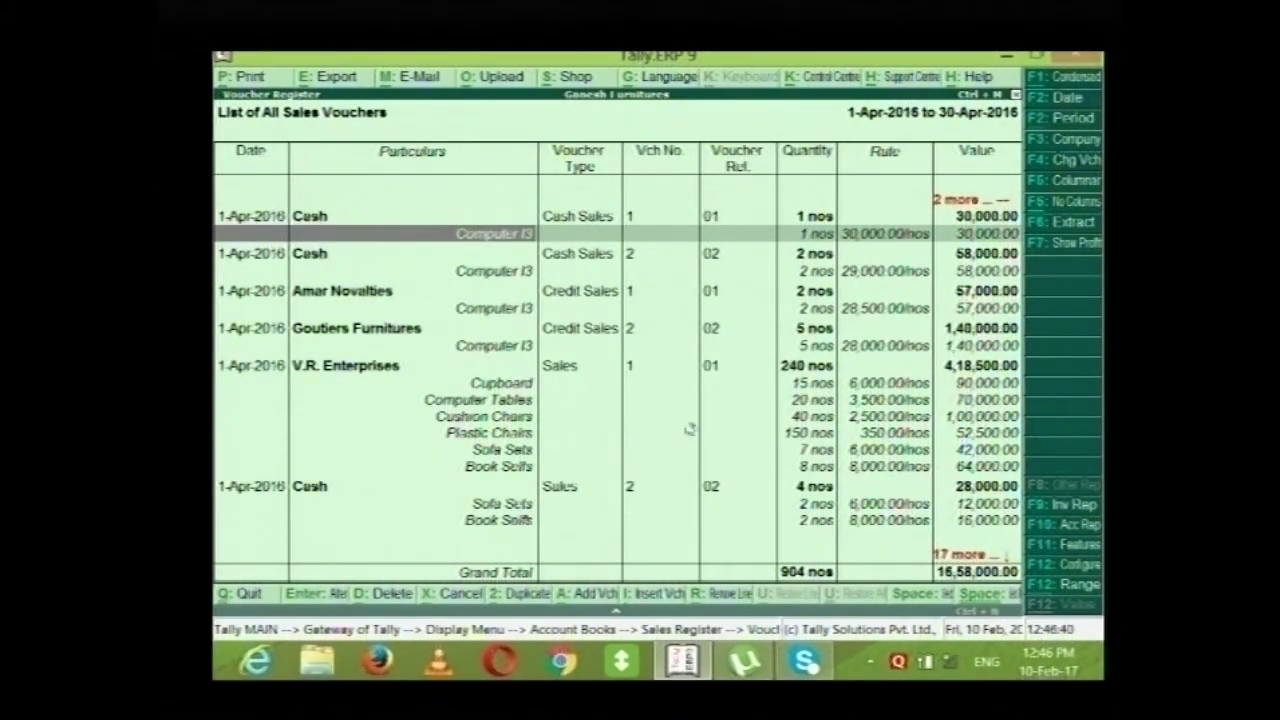
Start exporting the detailed columnar Sales Register, decline immediate export to edit its settings, and keep the language as Default (All Languages).
left_click(324, 80)
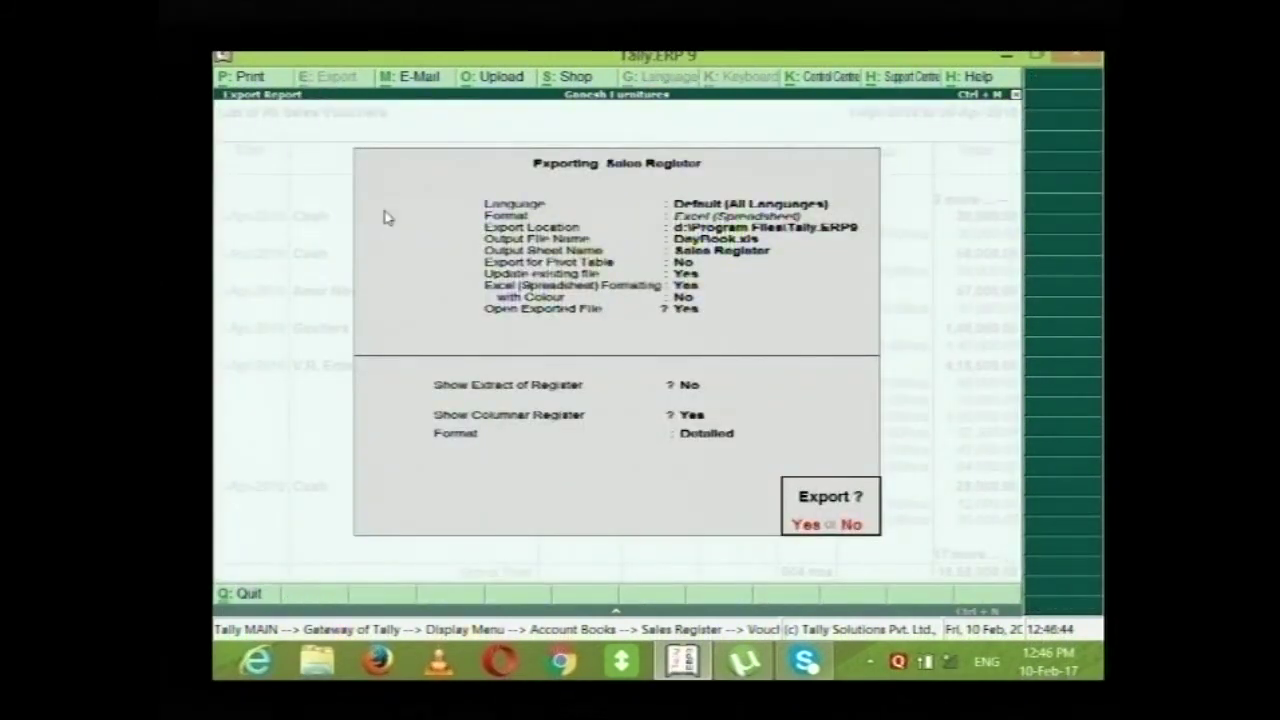
key("n")
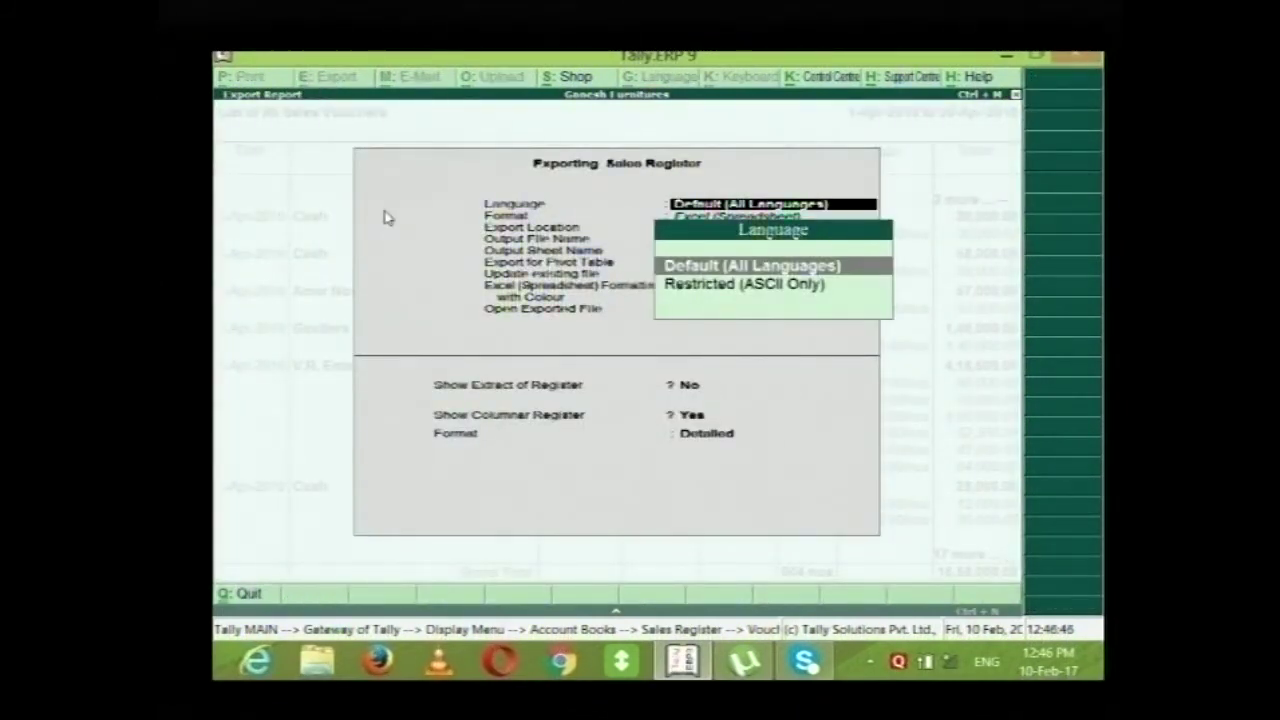
key("Return")
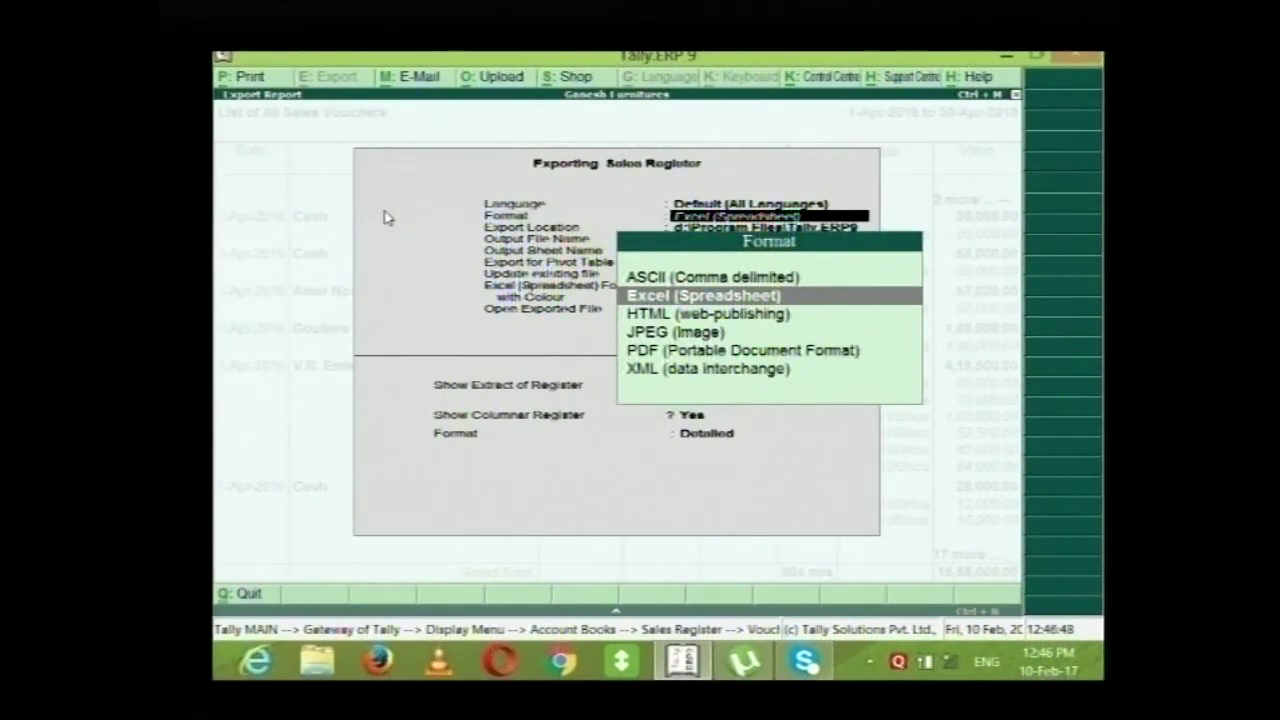
Review the available export formats and choose Excel (Spreadsheet) for the Sales Register.
key("Up")
key("Down")
key("Down")
key("Down")
key("Down")
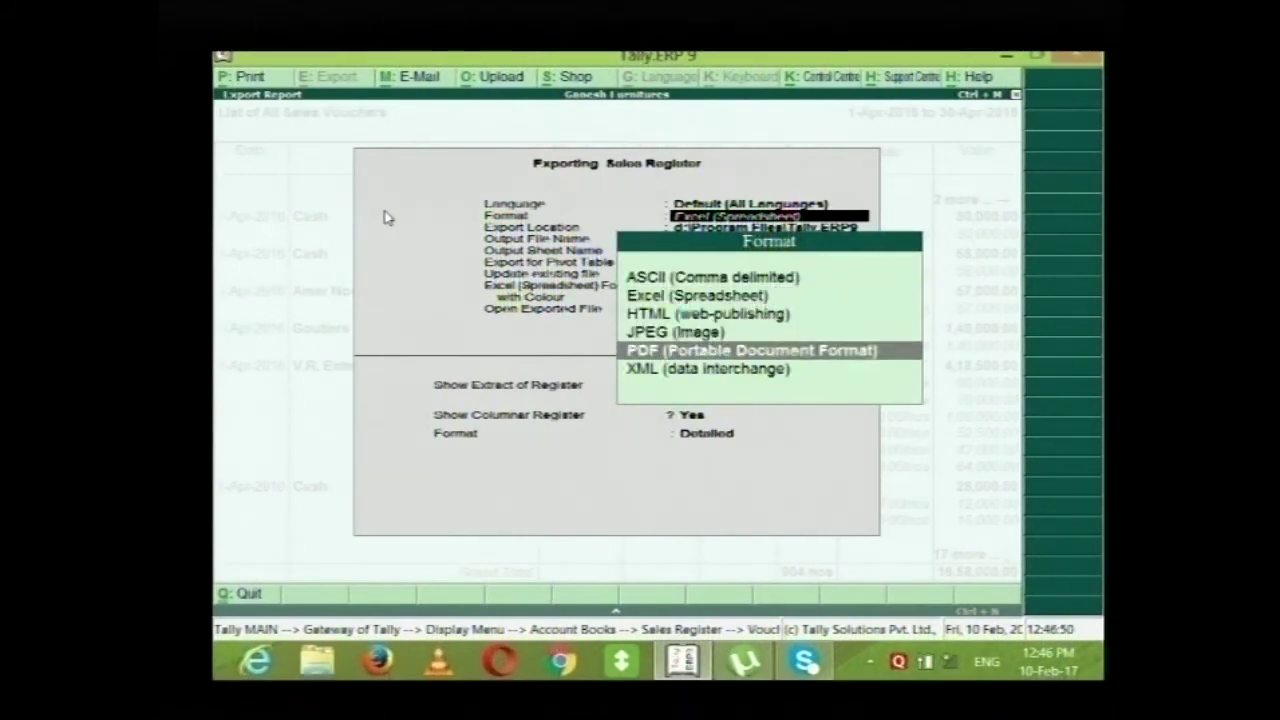
key("Down")
key("Up")
key("Up")
key("Up")
key("Up")
key("Up")
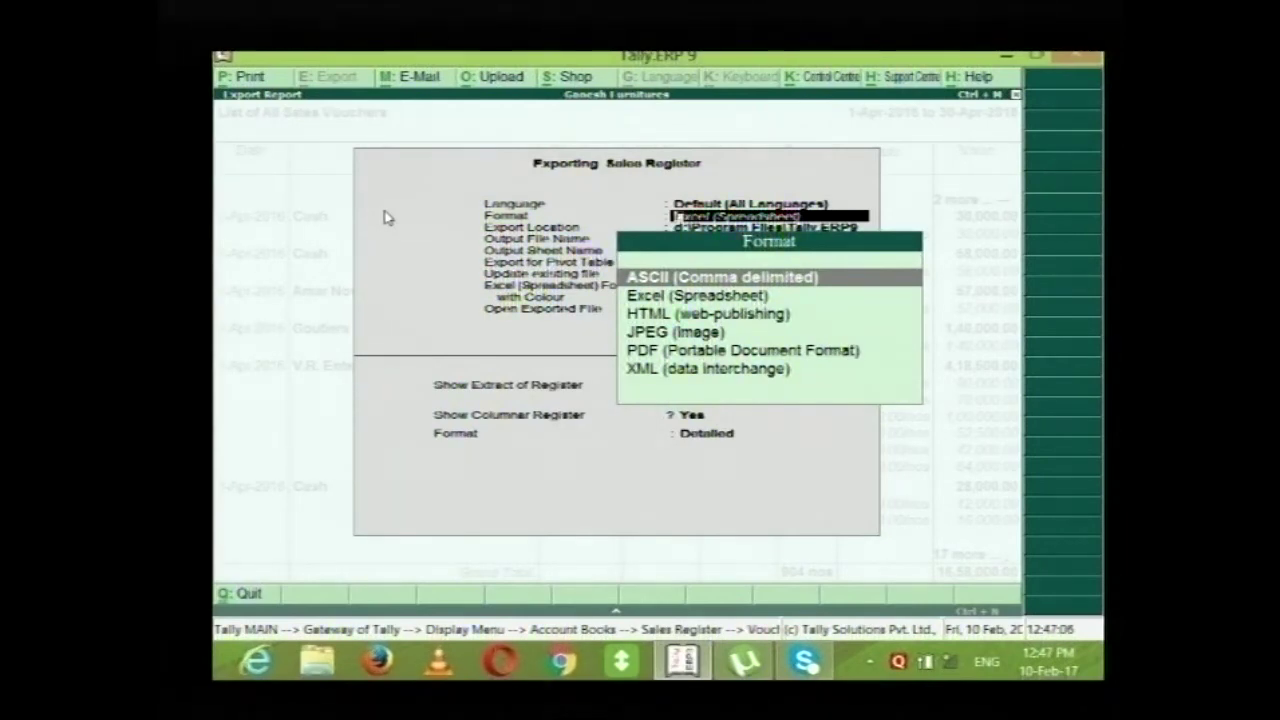
key("Down")
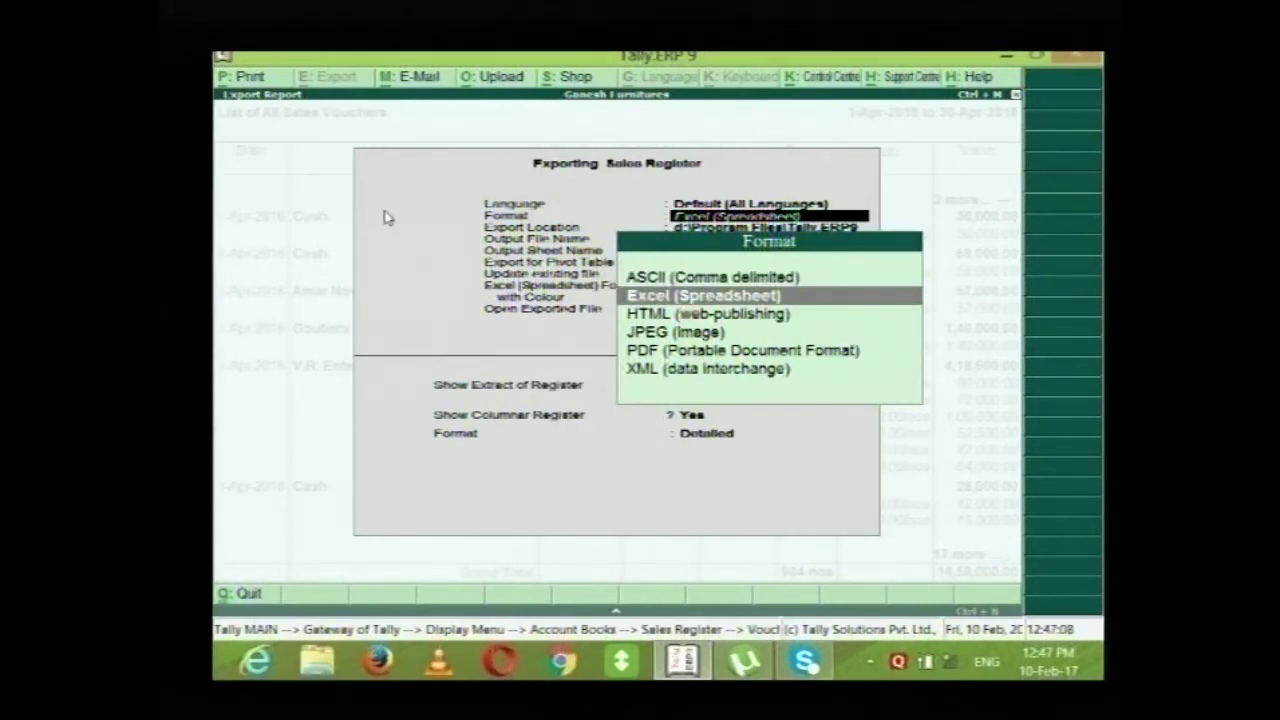